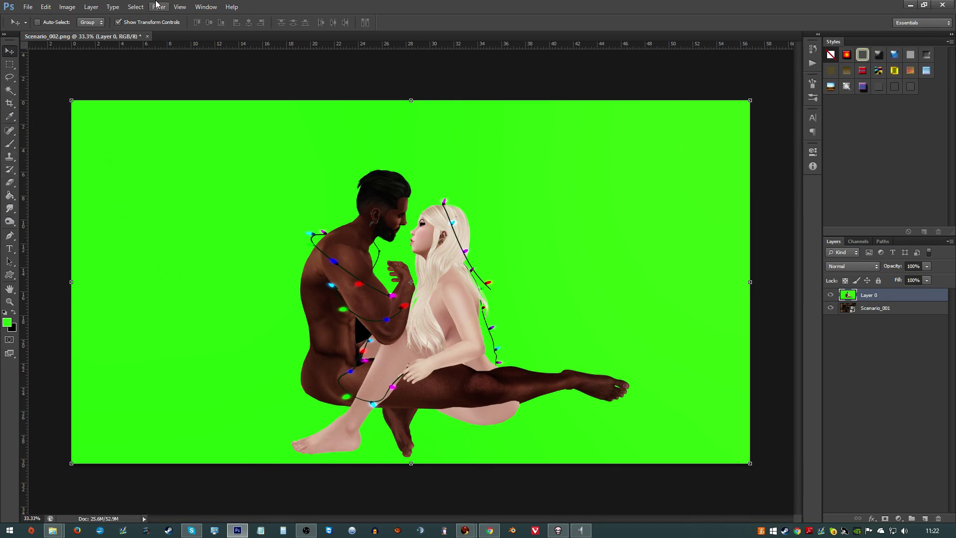
# - Open the Color Range dialog from the Select menu for Layer 0
pyautogui.click(136, 7)
pyautogui.click(153, 93)
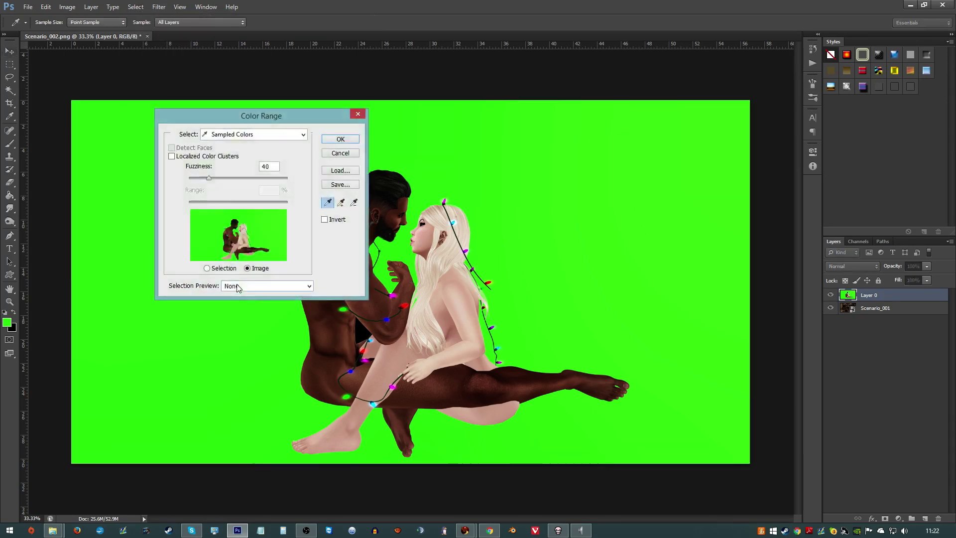
pyautogui.scroll(15, 428, 199)
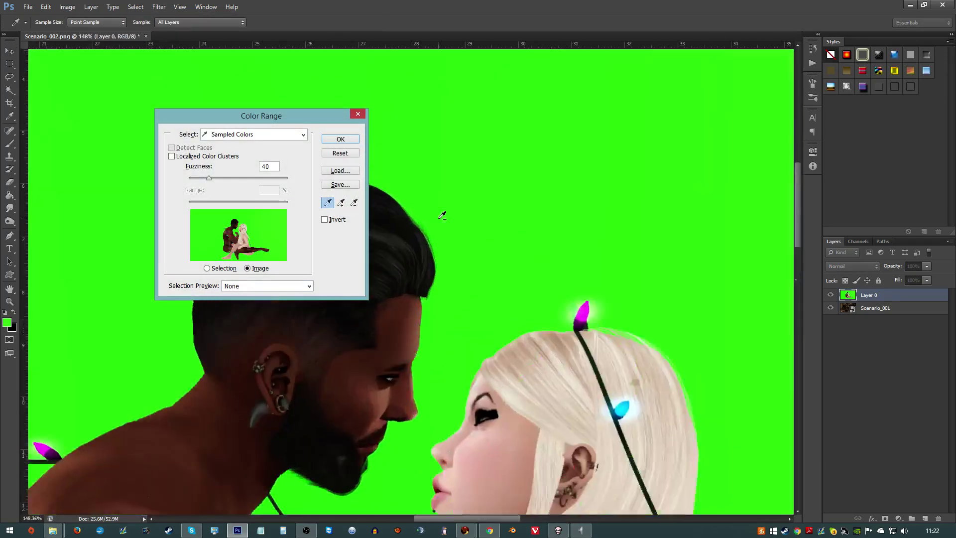
pyautogui.scroll(3, 430, 233)
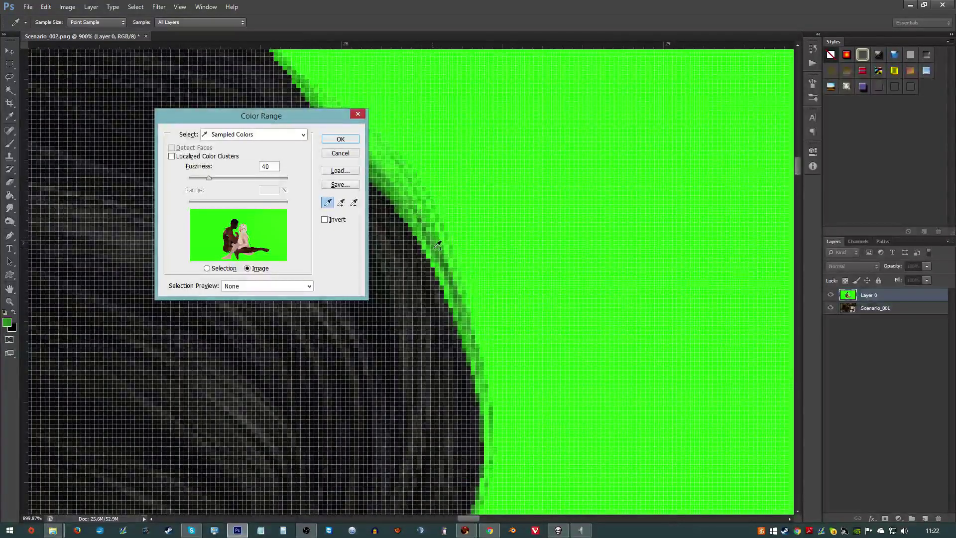
pyautogui.scroll(-12, 475, 337)
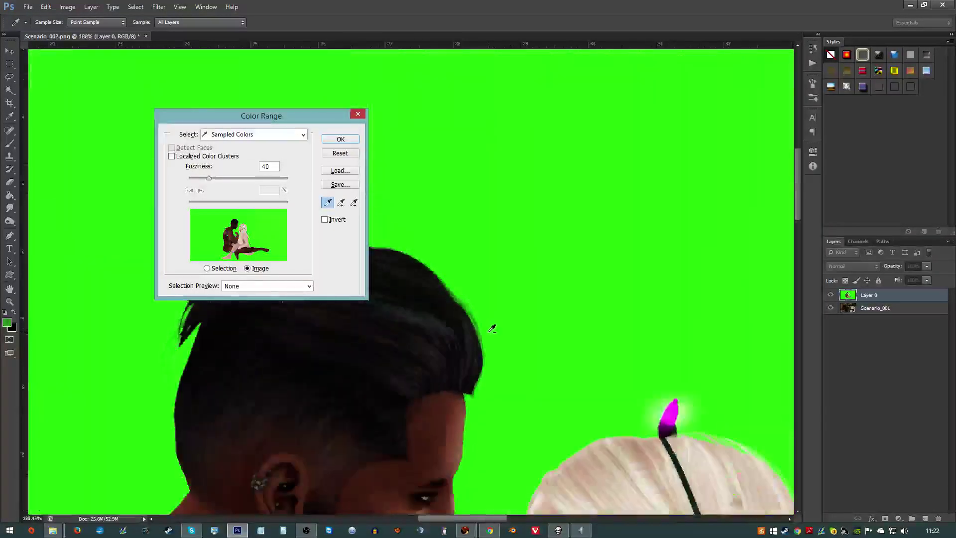
pyautogui.scroll(15, 479, 319)
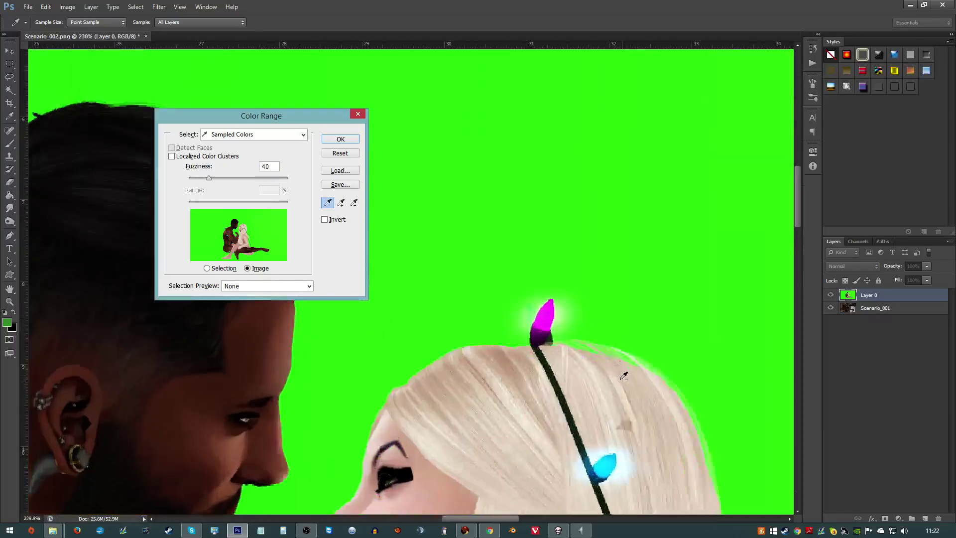
pyautogui.scroll(2, 570, 311)
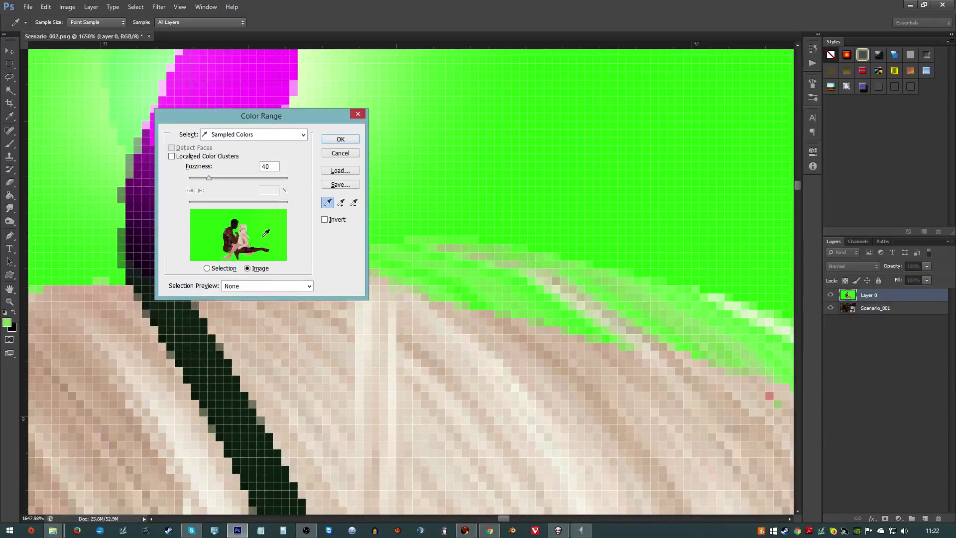
# - Sample the green background at Fuzziness 40 and accept the selection
pyautogui.keyDown('alt'); pyautogui.click(476, 402); pyautogui.keyUp('alt')
pyautogui.keyDown('alt'); pyautogui.click(460, 181); pyautogui.keyUp('alt')
pyautogui.scroll(-2, 548, 144)
pyautogui.click(340, 140)
pyautogui.scroll(-14, 399, 264)
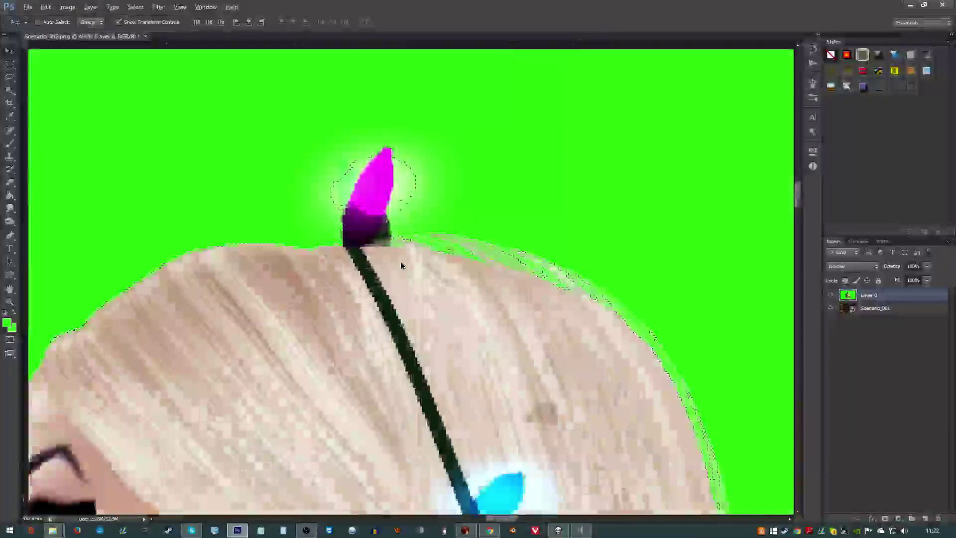
pyautogui.scroll(-5, 379, 279)
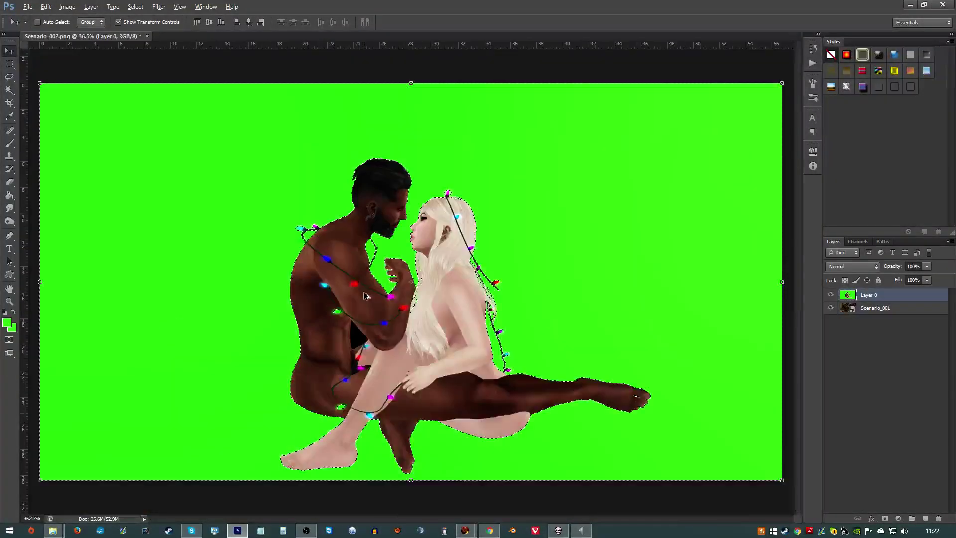
# - Lasso the upper and lower green bulbs out of the green selection, then delete the background
pyautogui.scroll(3, 356, 382)
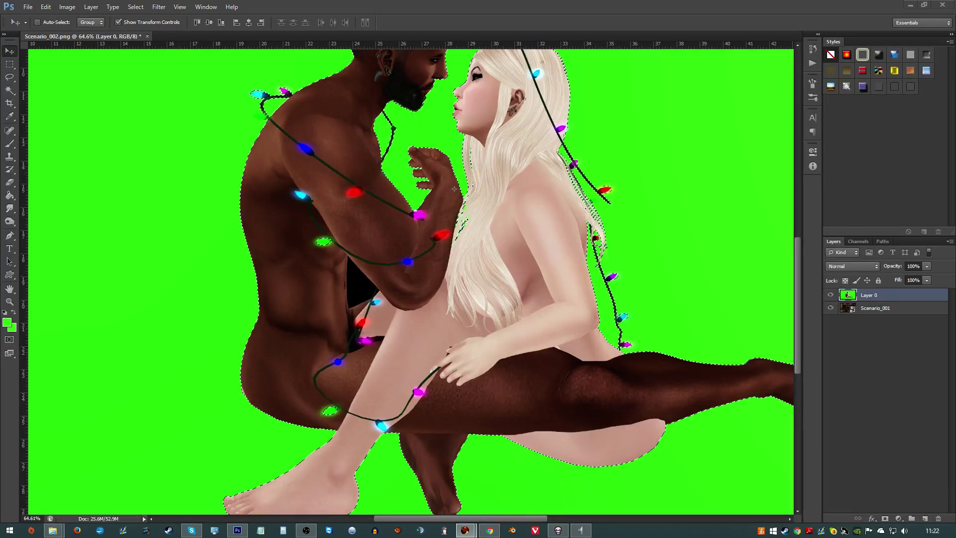
pyautogui.hotkey('ctrl', 'd')
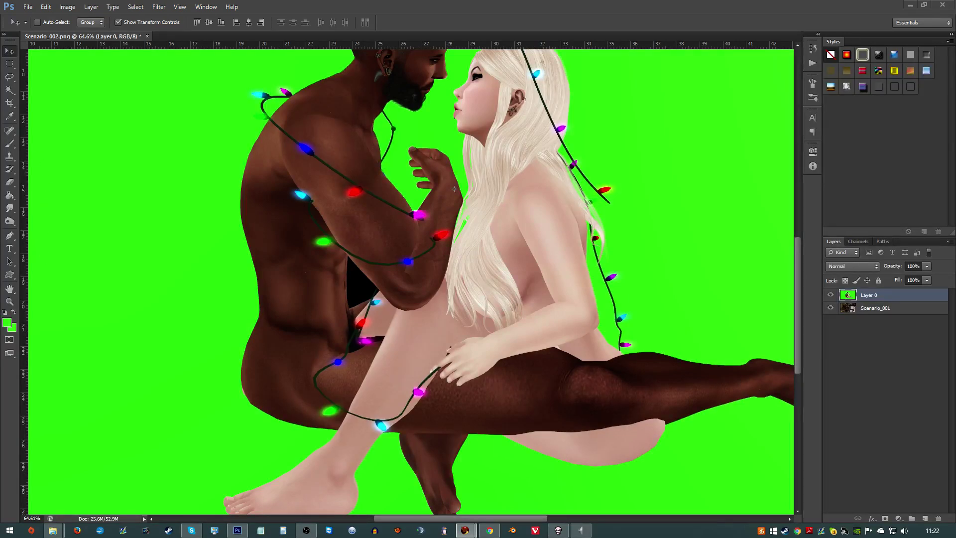
pyautogui.click(10, 79)
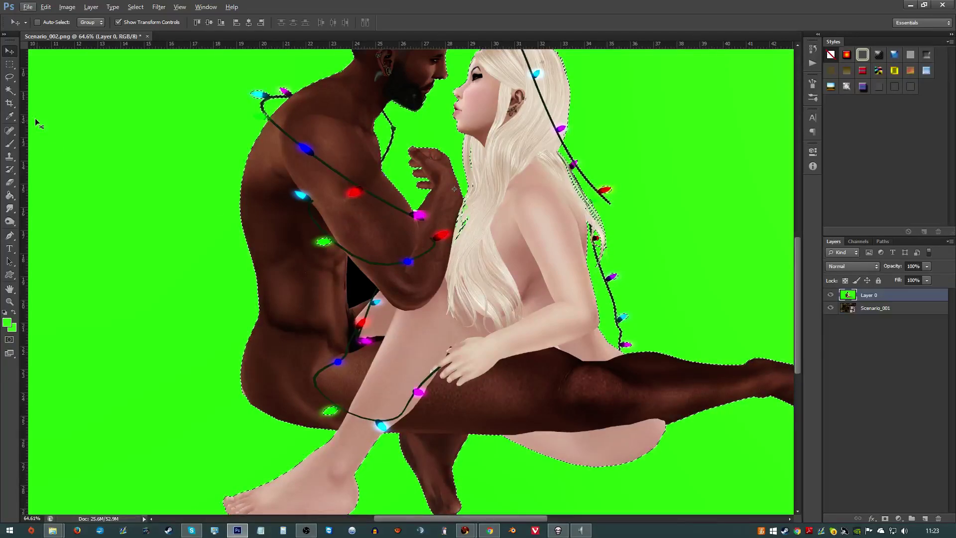
pyautogui.press('l')
pyautogui.moveTo(326, 226)
pyautogui.mouseDown()
pyautogui.moveTo(320, 259)
pyautogui.moveTo(349, 236)
pyautogui.mouseUp()
pyautogui.moveTo(357, 382); pyautogui.dragTo(314, 395)
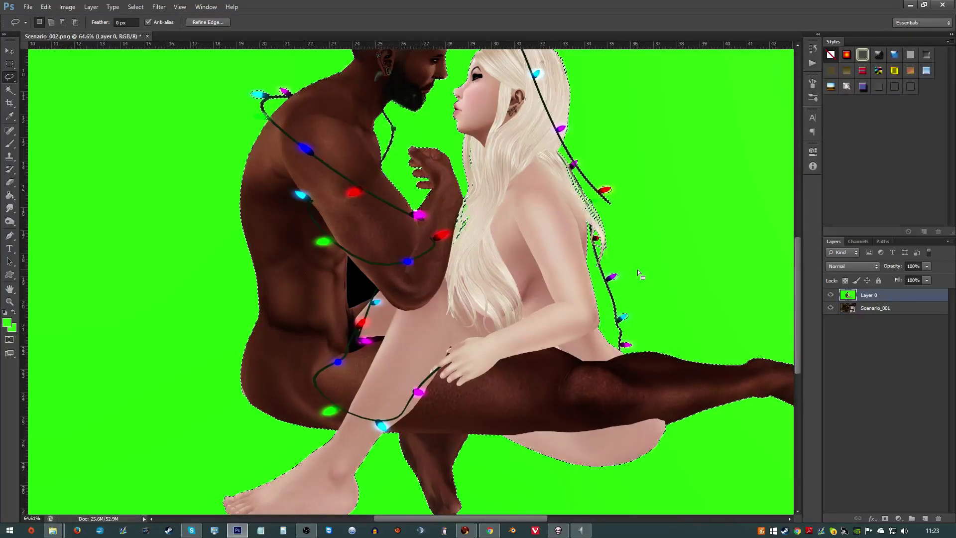
pyautogui.press('Delete')
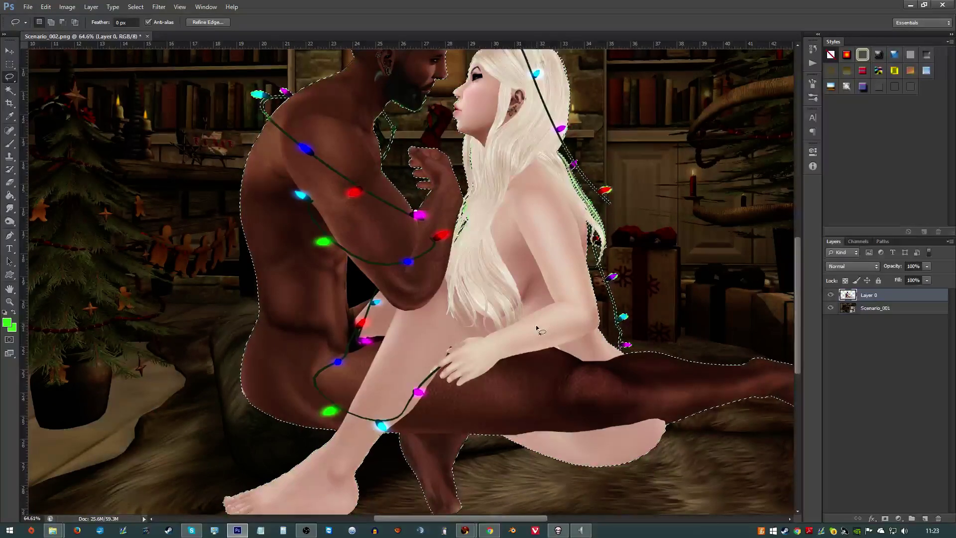
# - Select the leftover green edge pixels with Color Range, sampling three fringe spots
pyautogui.hotkey('ctrl', 'd')
pyautogui.scroll(2, 499, 245)
pyautogui.scroll(6, 499, 245)
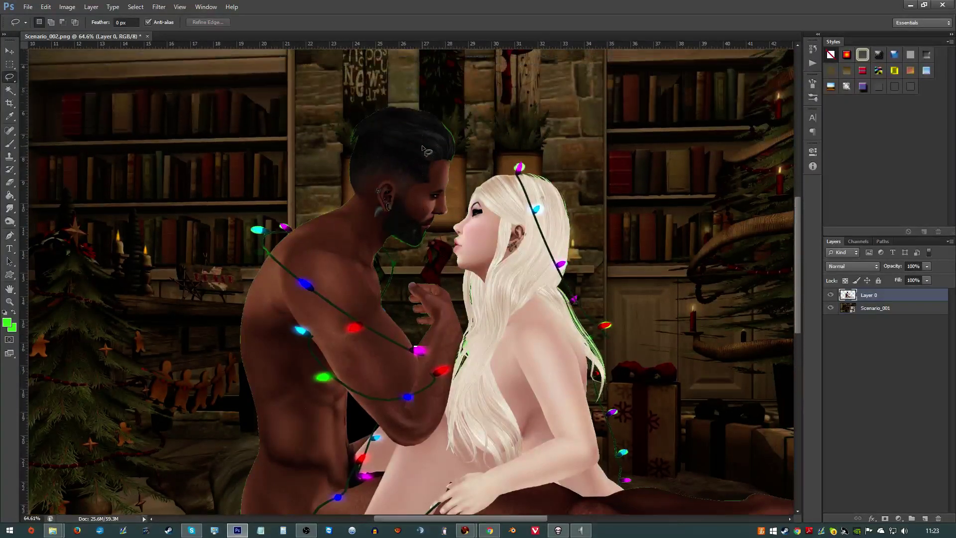
pyautogui.click(139, 7)
pyautogui.click(152, 93)
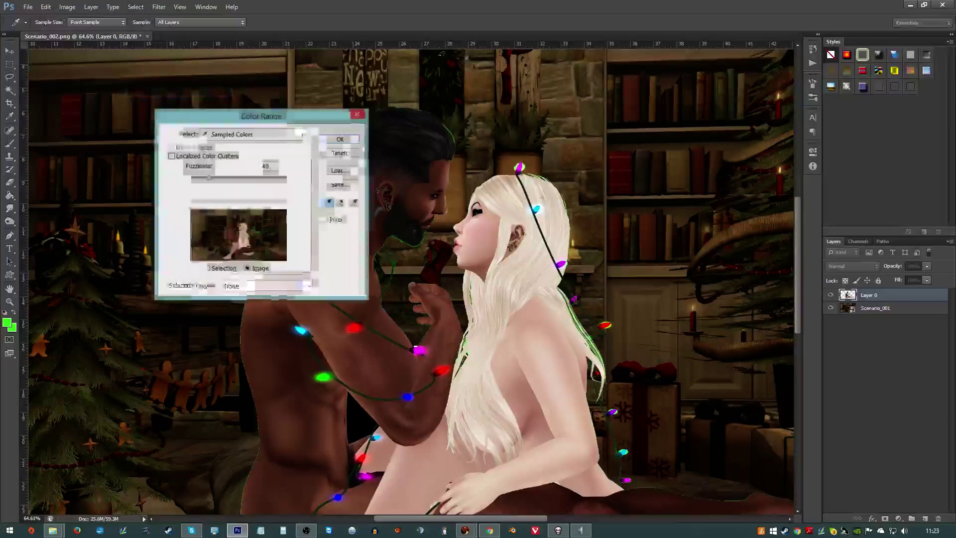
pyautogui.scroll(5, 451, 179)
pyautogui.scroll(10, 450, 178)
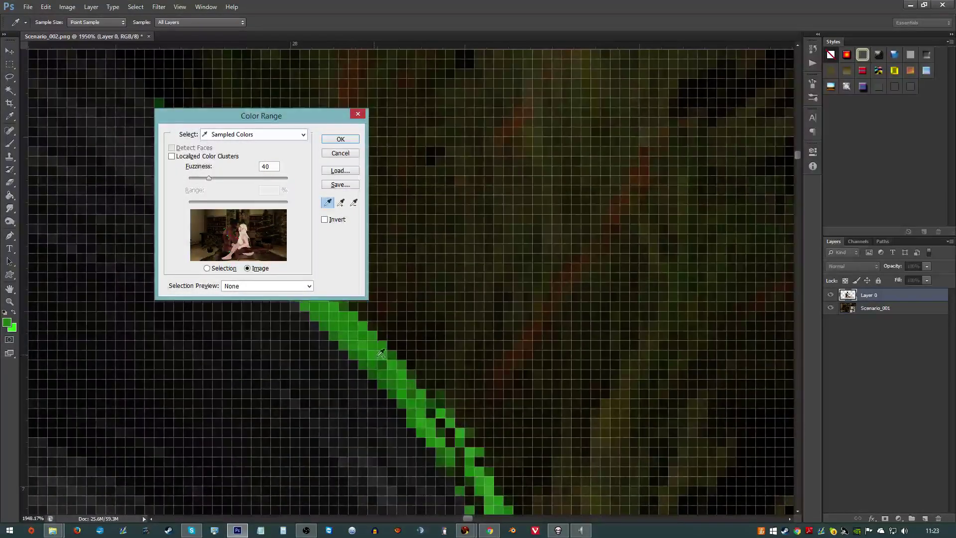
pyautogui.keyDown('shift'); pyautogui.click(396, 394); pyautogui.keyUp('shift')
pyautogui.keyDown('shift'); pyautogui.click(411, 403); pyautogui.keyUp('shift')
pyautogui.keyDown('shift'); pyautogui.click(431, 404); pyautogui.keyUp('shift')
pyautogui.press('Return')
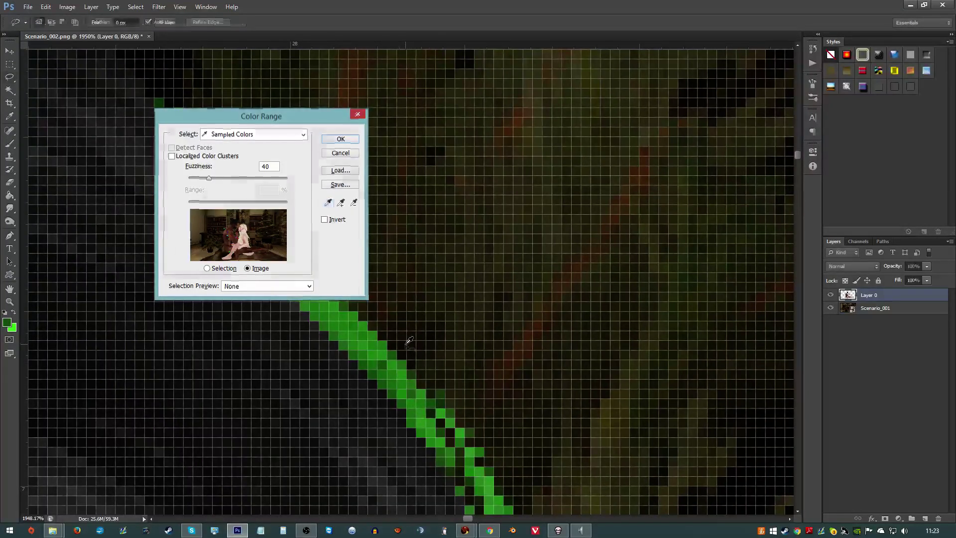
# - Delete the selected green fringe pixels and deselect
pyautogui.press('l')
pyautogui.press('Delete')
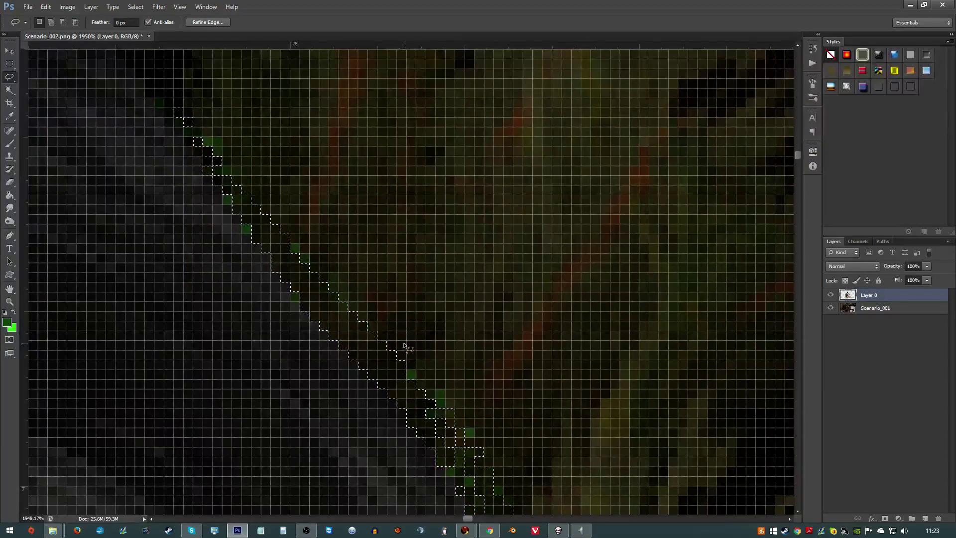
pyautogui.hotkey('ctrl', 'd')
pyautogui.scroll(-10, 418, 337)
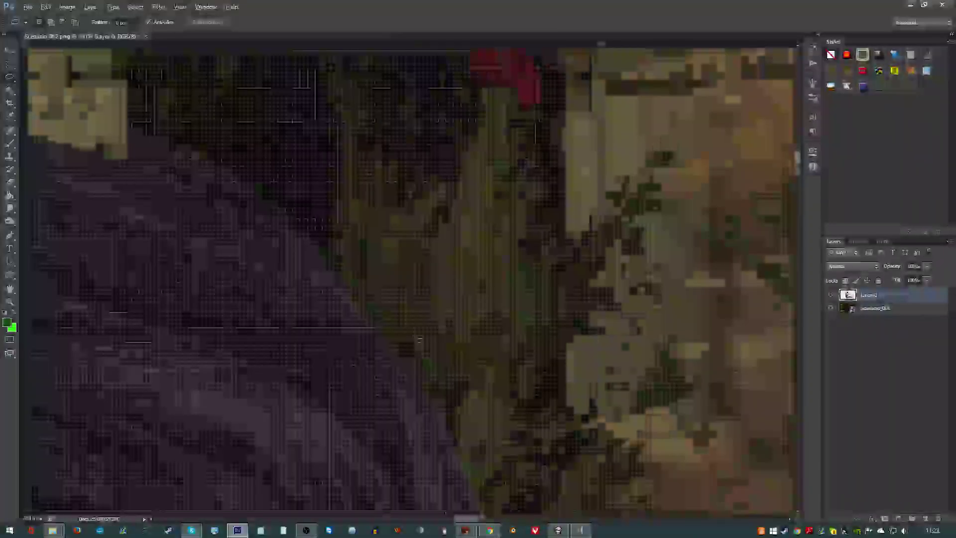
pyautogui.hotkey('alt', 'Tab')
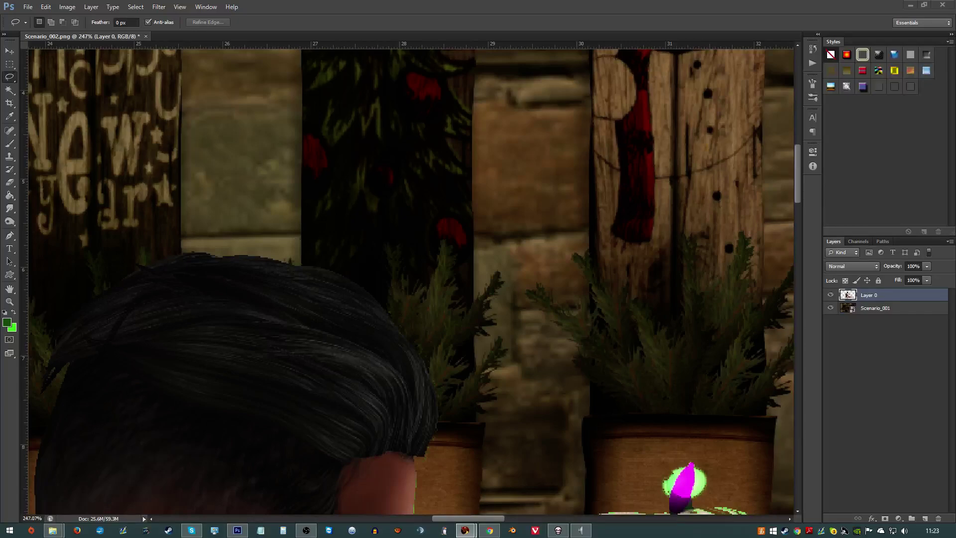
# - Zoom in on the man's cheek and reopen Color Range at Fuzziness 40
pyautogui.click(210, 296)
pyautogui.scroll(-4, 213, 311)
pyautogui.scroll(-3, 215, 320)
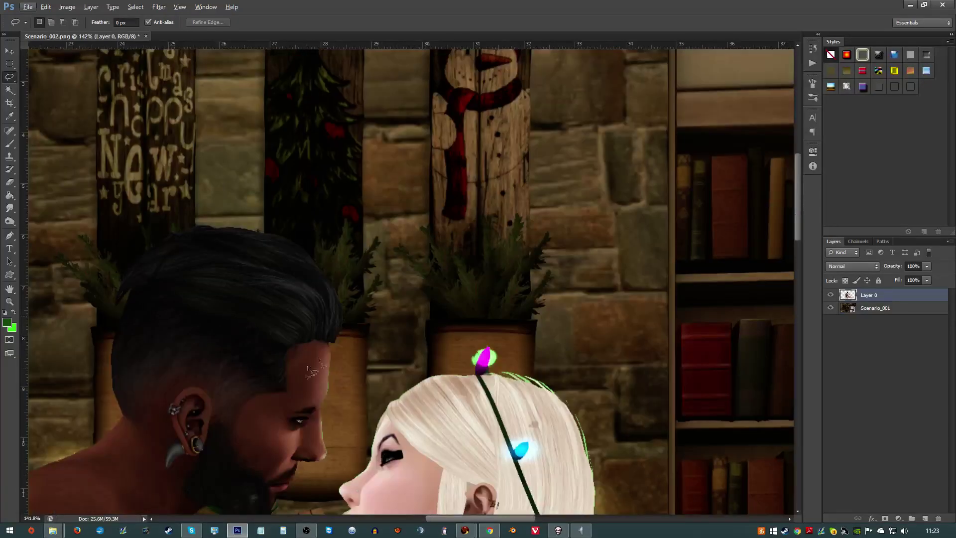
pyautogui.scroll(3, 351, 425)
pyautogui.scroll(5, 274, 336)
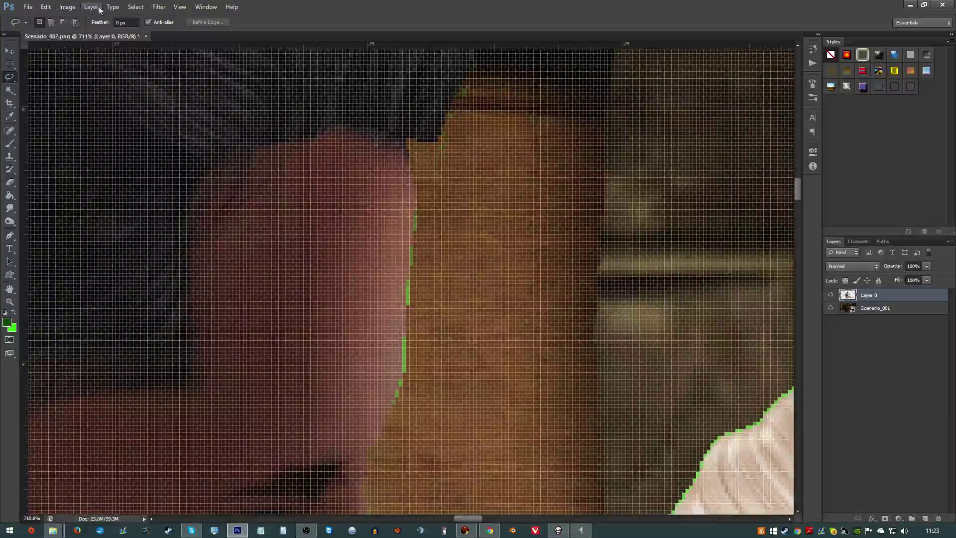
pyautogui.click(45, 7)
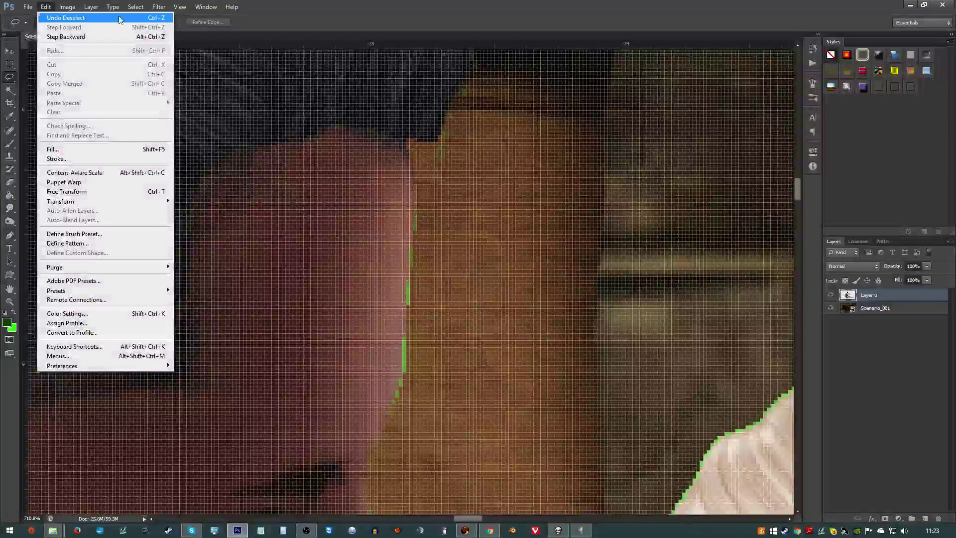
pyautogui.moveTo(143, 11)
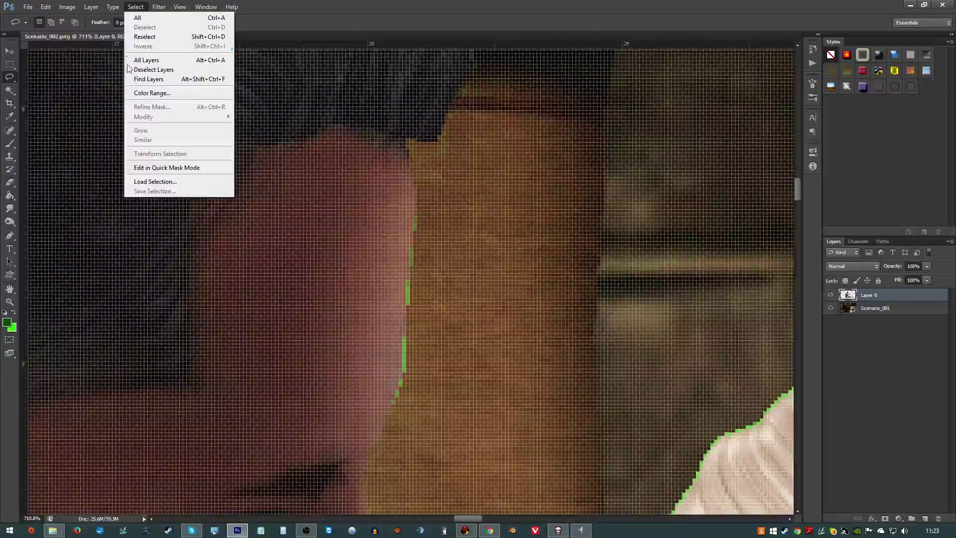
pyautogui.click(152, 93)
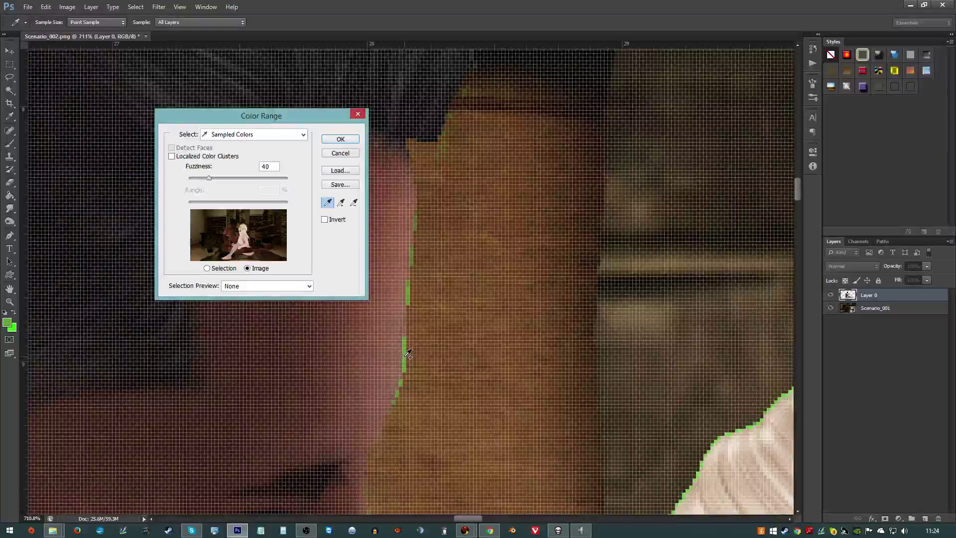
# - Accept the green fringe selection, check the edges, and restore the selection with undo
pyautogui.press('Return')
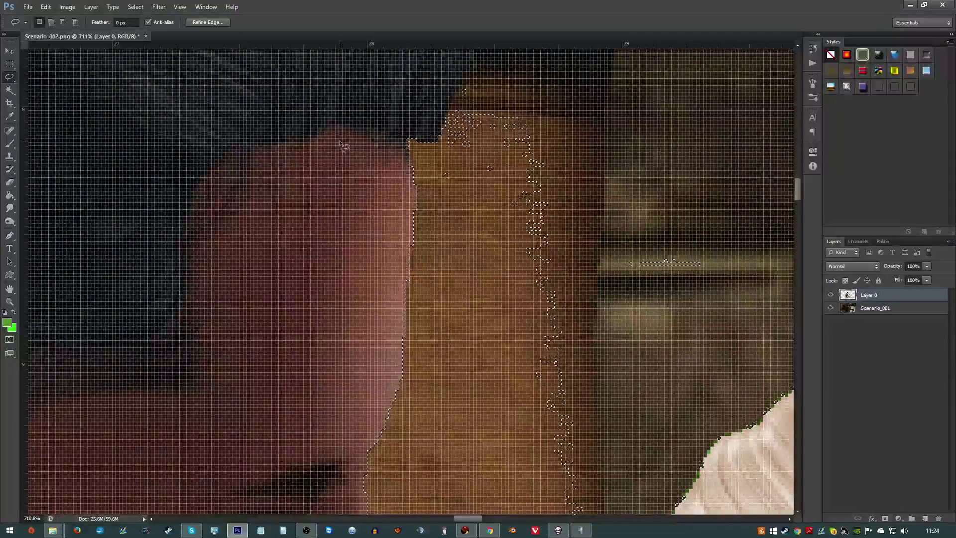
pyautogui.scroll(-15, 344, 147)
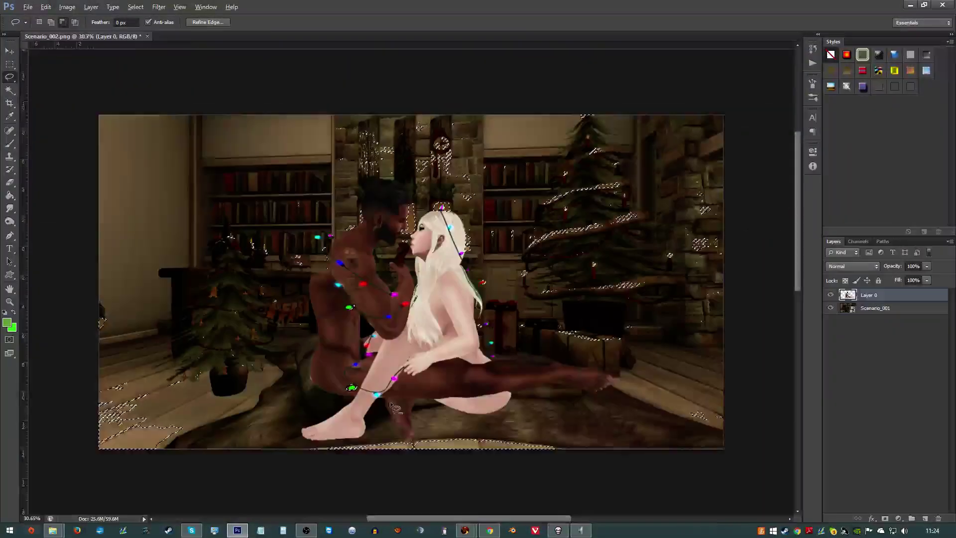
pyautogui.scroll(5, 391, 404)
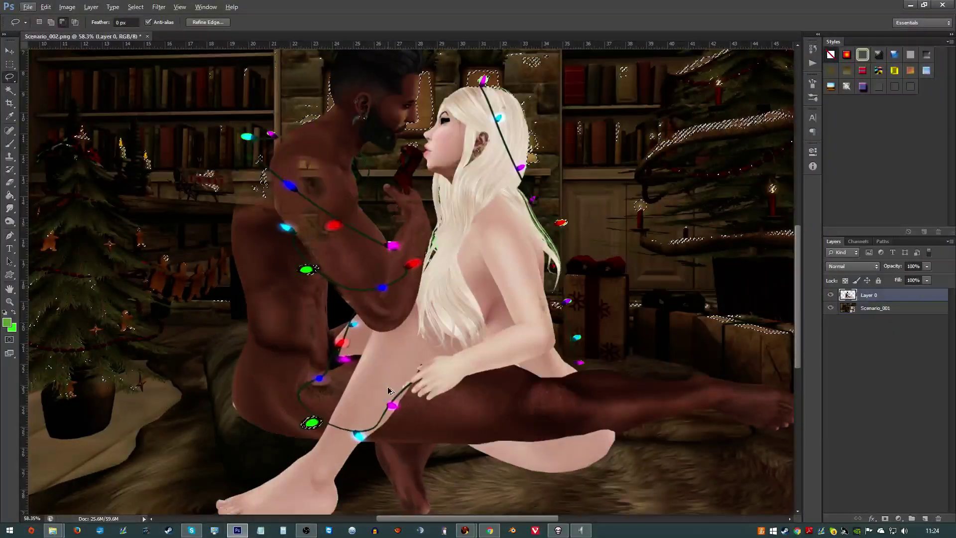
pyautogui.hotkey('ctrl', 'd')
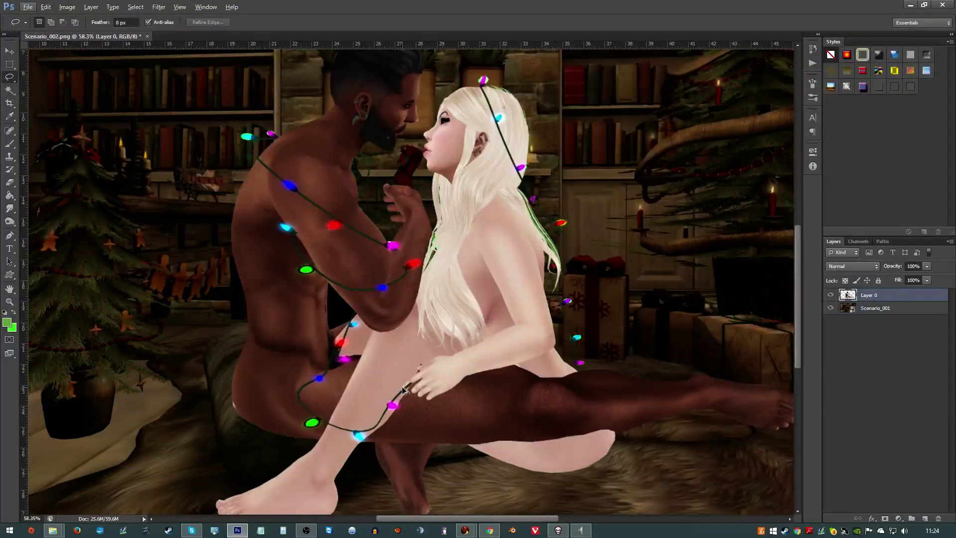
pyautogui.hotkey('ctrl', 'z')
pyautogui.hotkey('ctrl', 'alt', 'z')
pyautogui.hotkey('ctrl', 'alt', 'z')
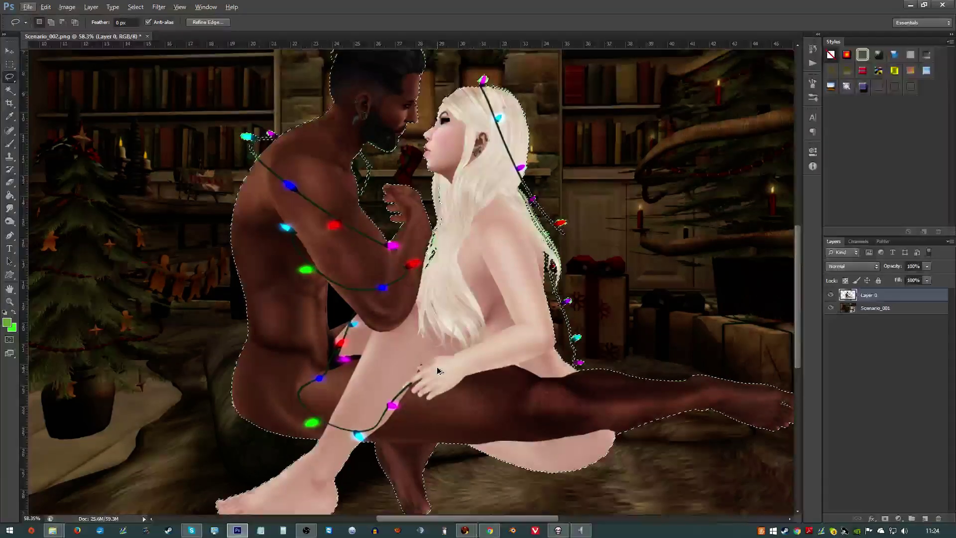
pyautogui.hotkey('ctrl', 'd')
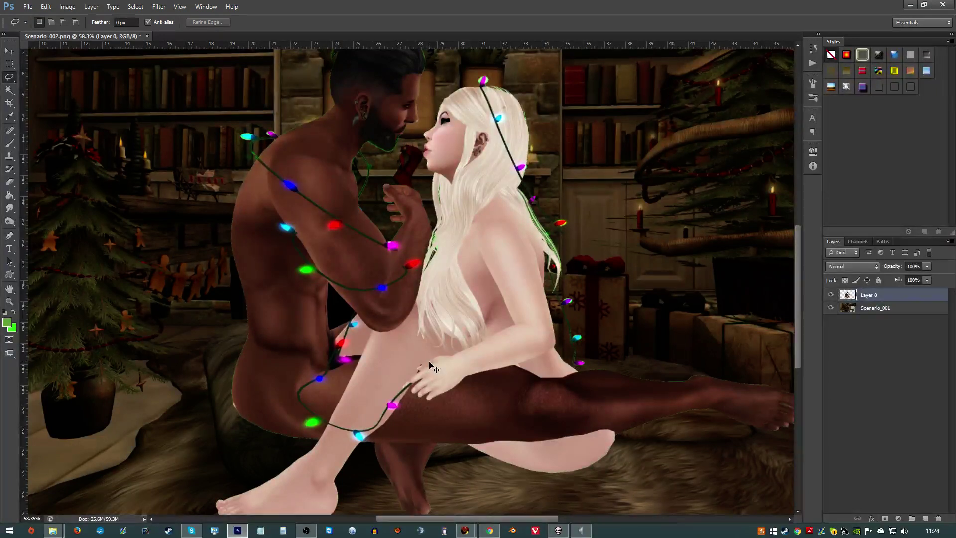
pyautogui.hotkey('ctrl', 'z')
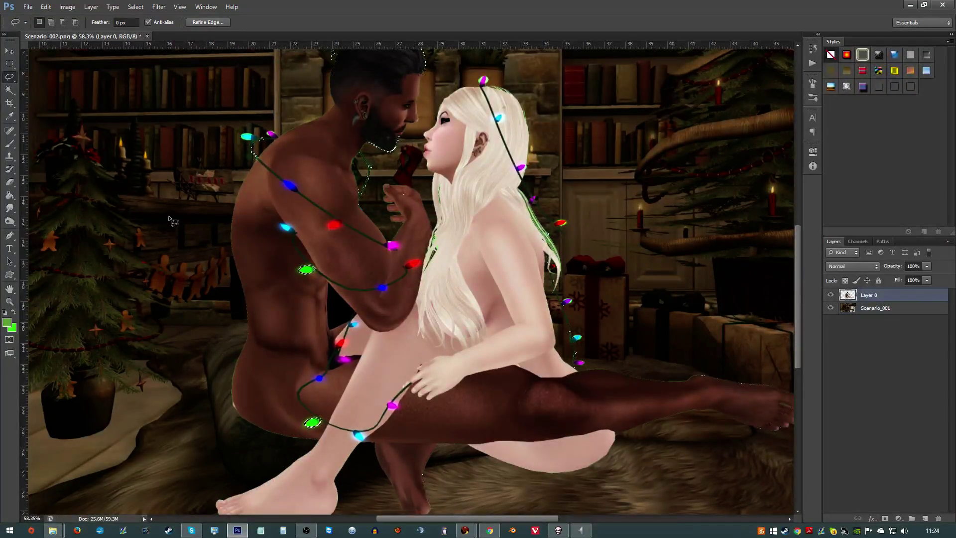
# - Alt-lasso the man's chest light and the lower green light out of the selection
pyautogui.press('alt')
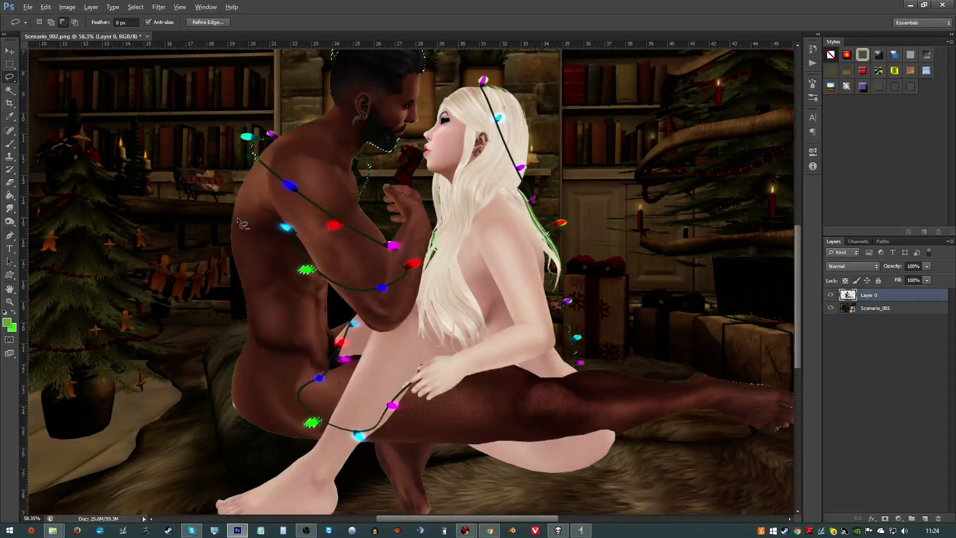
pyautogui.moveTo(333, 242)
pyautogui.mouseDown()
pyautogui.moveTo(277, 289)
pyautogui.moveTo(352, 259)
pyautogui.mouseUp()
pyautogui.moveTo(314, 414)
pyautogui.mouseDown()
pyautogui.moveTo(314, 434)
pyautogui.moveTo(369, 427)
pyautogui.mouseUp()
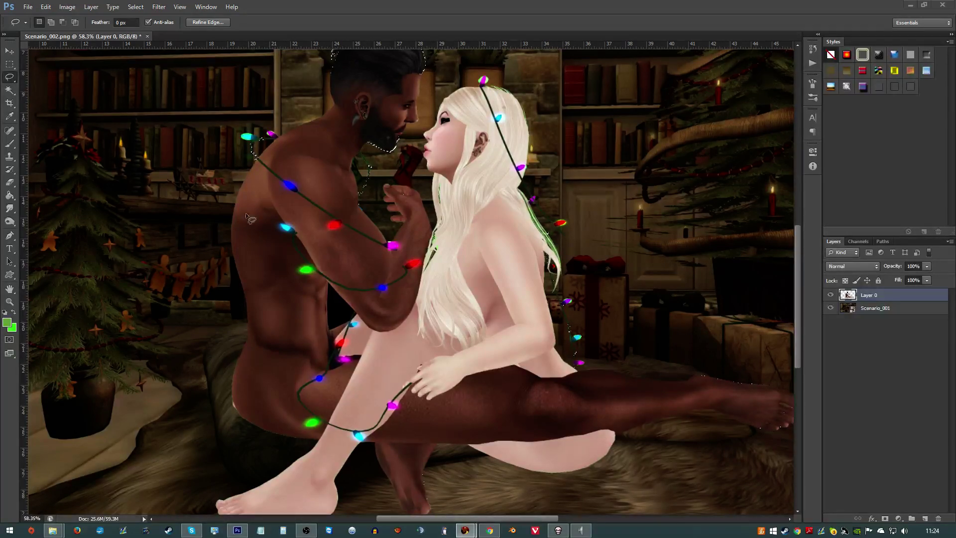
# - Make a new Color Range selection sampling the light green fringe on the woman's hair
pyautogui.click(319, 219)
pyautogui.click(352, 214)
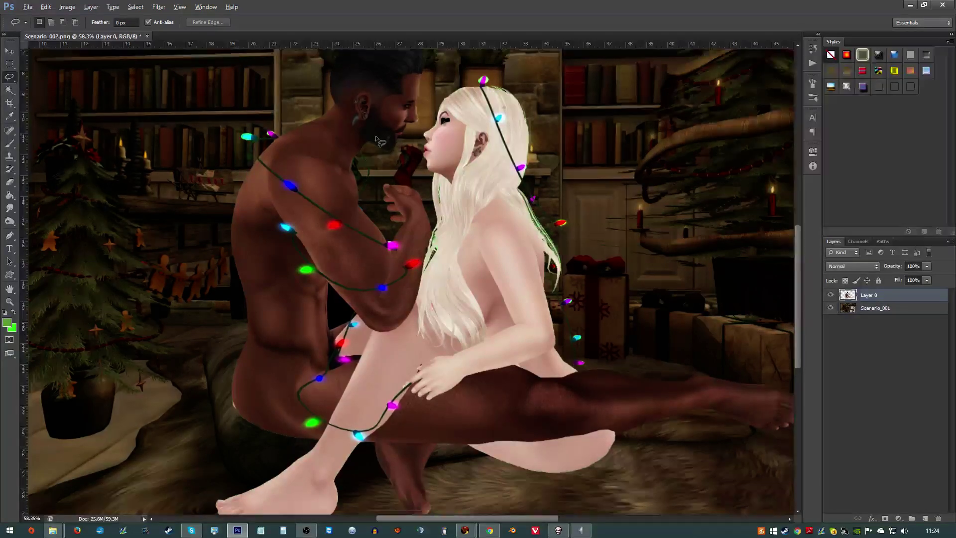
pyautogui.scroll(5, 371, 205)
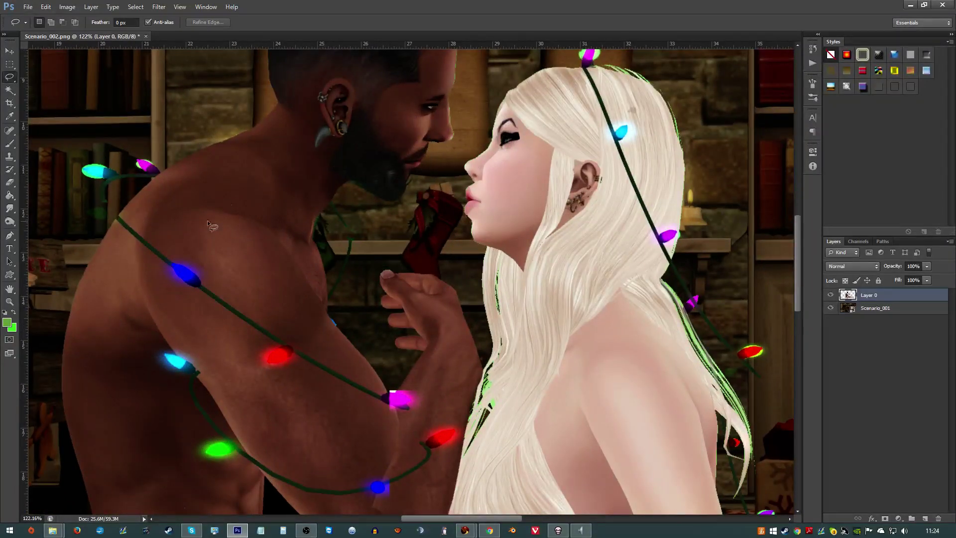
pyautogui.scroll(-3, 241, 222)
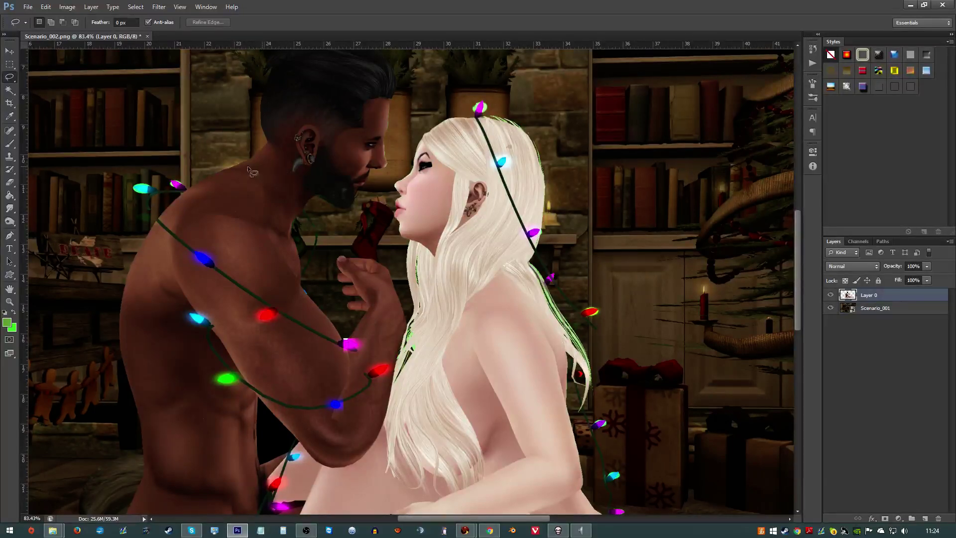
pyautogui.click(159, 7)
pyautogui.click(159, 6)
pyautogui.click(159, 7)
pyautogui.moveTo(135, 7)
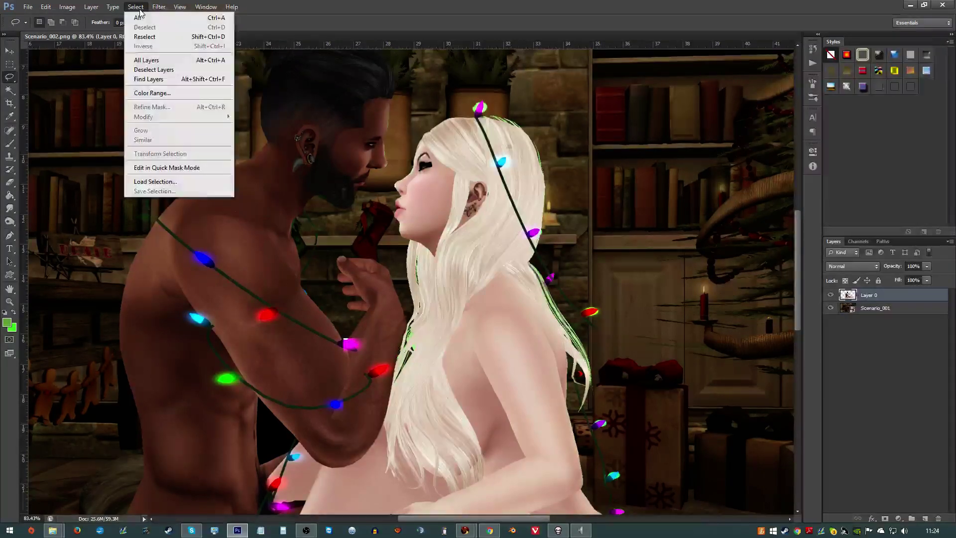
pyautogui.click(151, 93)
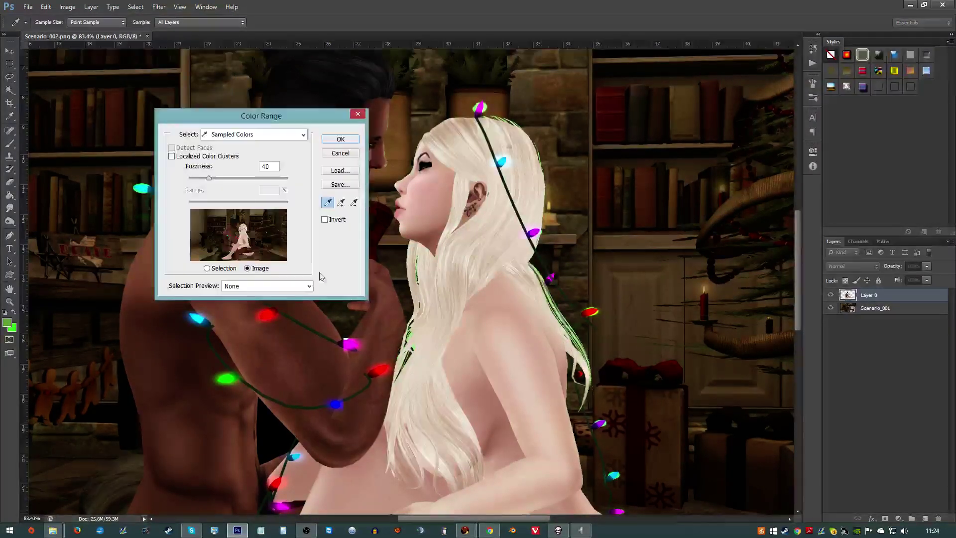
pyautogui.scroll(10, 502, 121)
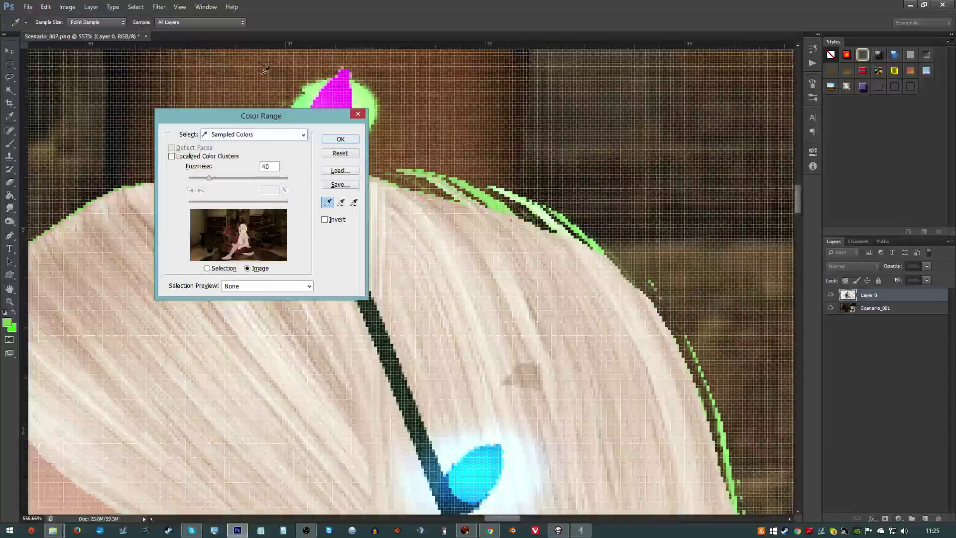
pyautogui.keyDown('shift'); pyautogui.click(316, 90); pyautogui.keyUp('shift')
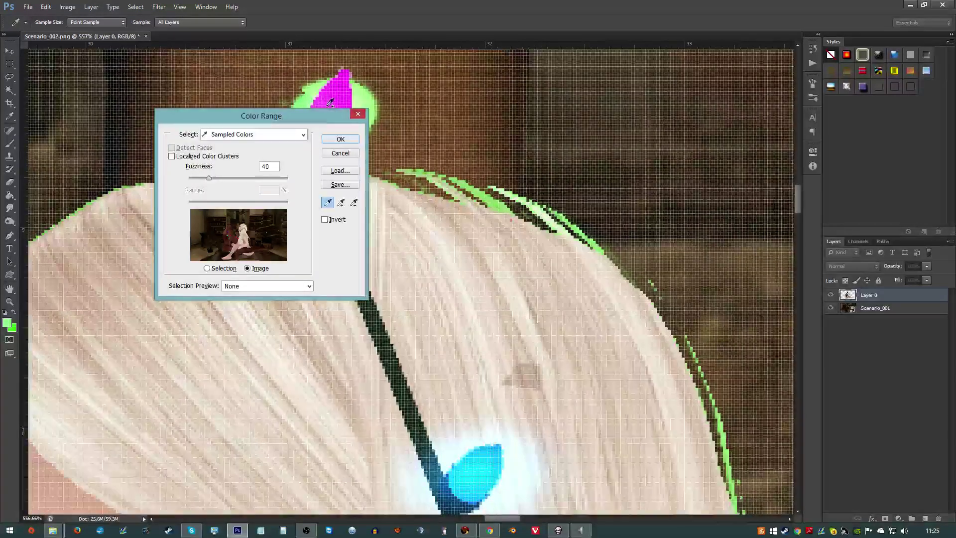
pyautogui.click(341, 140)
# - Lasso the upper and lower green bulbs out of the fringe selection
pyautogui.scroll(-3, 219, 267)
pyautogui.scroll(-12, 215, 269)
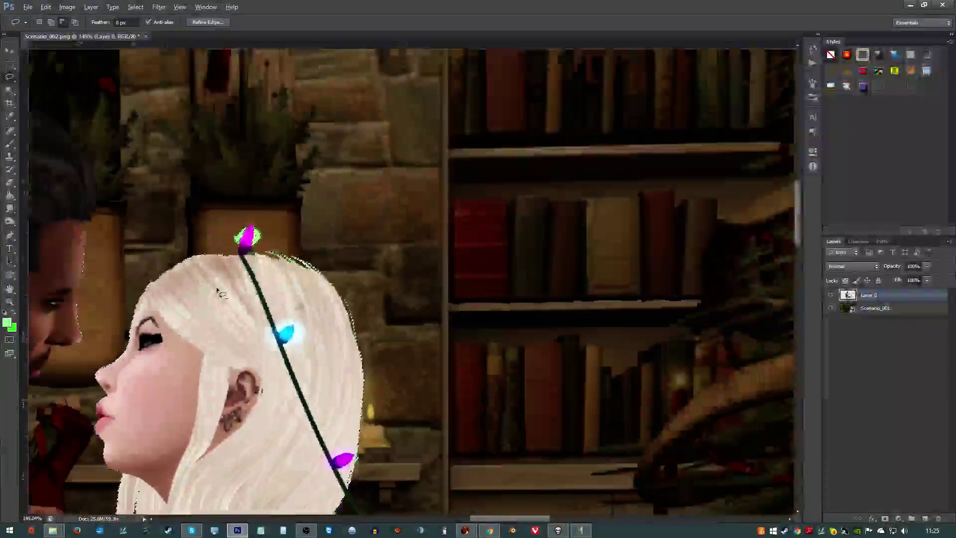
pyautogui.scroll(5, 377, 314)
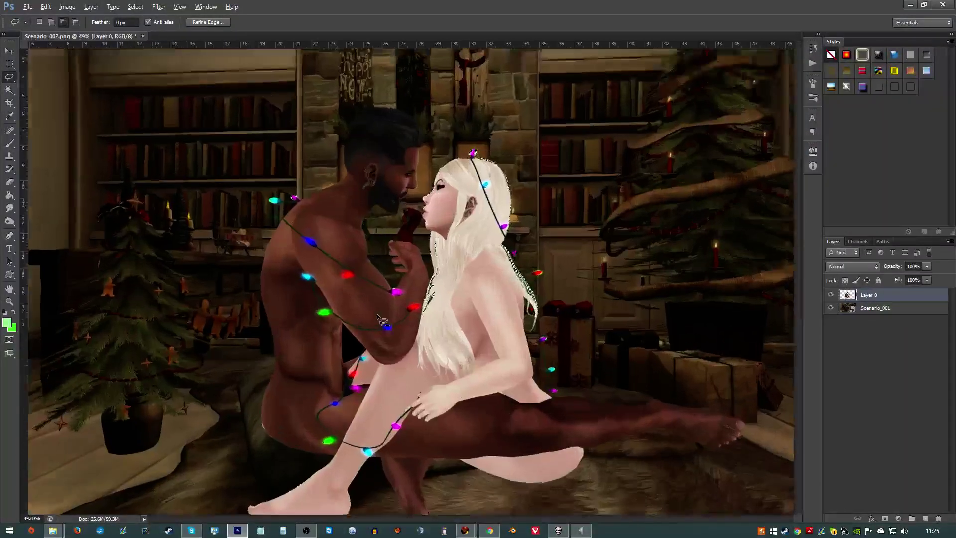
pyautogui.moveTo(294, 302)
pyautogui.mouseDown()
pyautogui.moveTo(319, 318)
pyautogui.moveTo(315, 304)
pyautogui.mouseUp()
pyautogui.moveTo(298, 479)
pyautogui.mouseDown()
pyautogui.moveTo(292, 502)
pyautogui.moveTo(357, 512)
pyautogui.mouseUp()
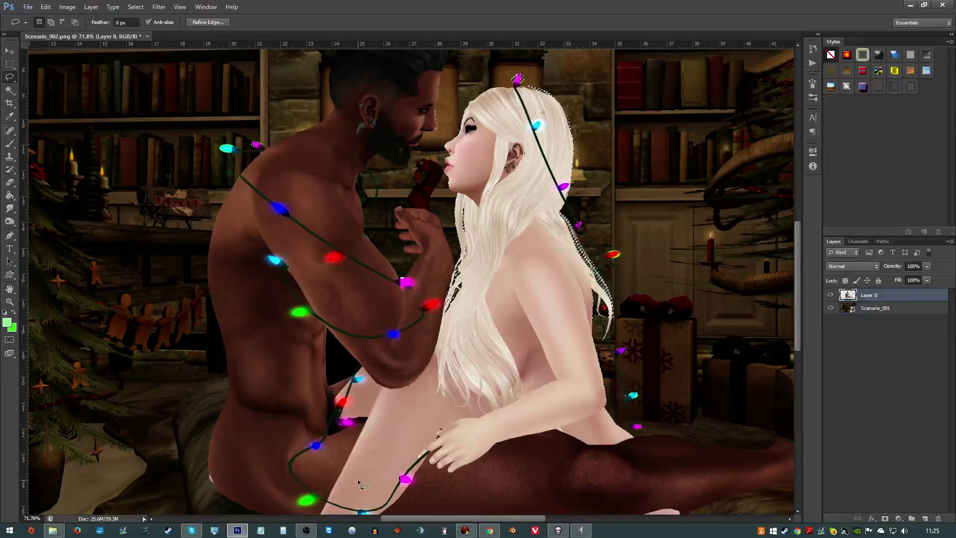
# - Deselect the hair, zoom in, and outline the green leftover beside the man's neck
pyautogui.hotkey('ctrl', 'd')
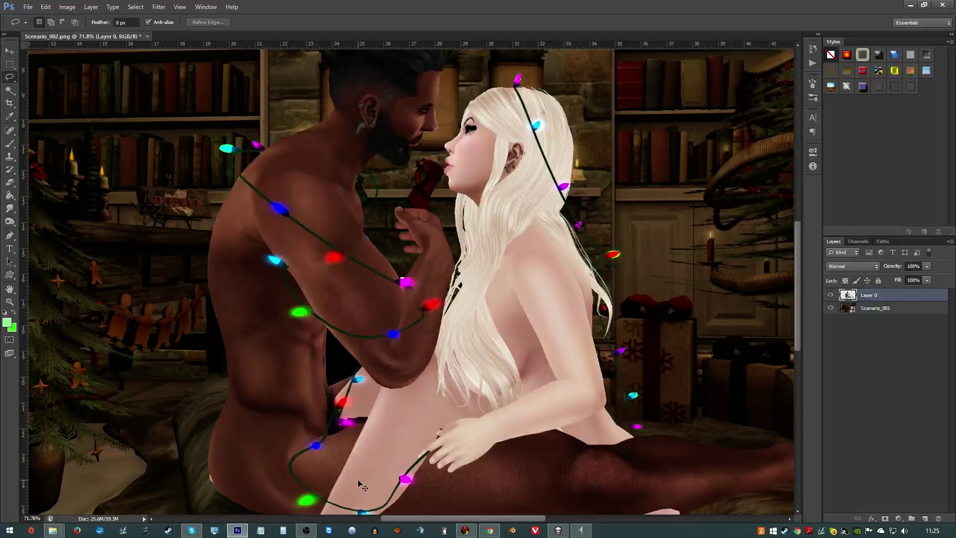
pyautogui.scroll(10, 372, 169)
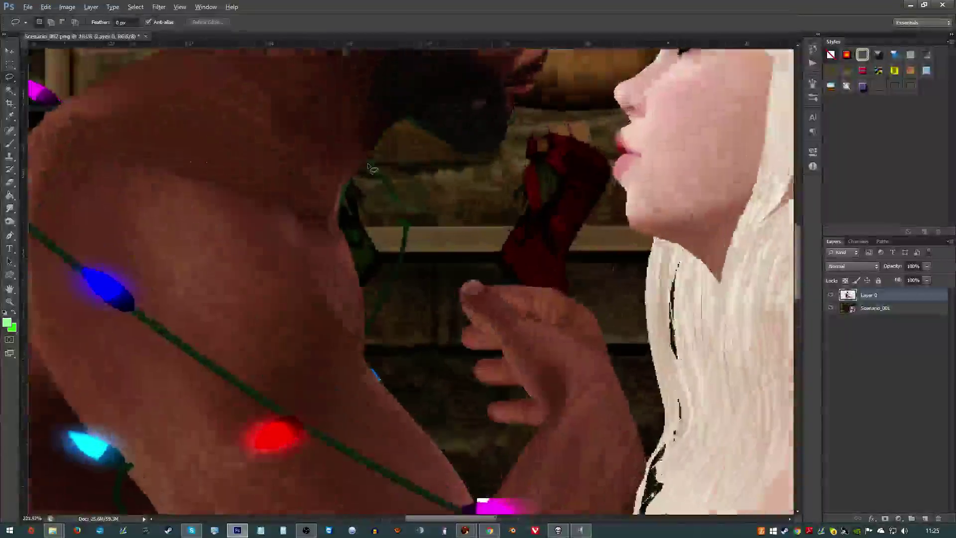
pyautogui.scroll(2, 409, 146)
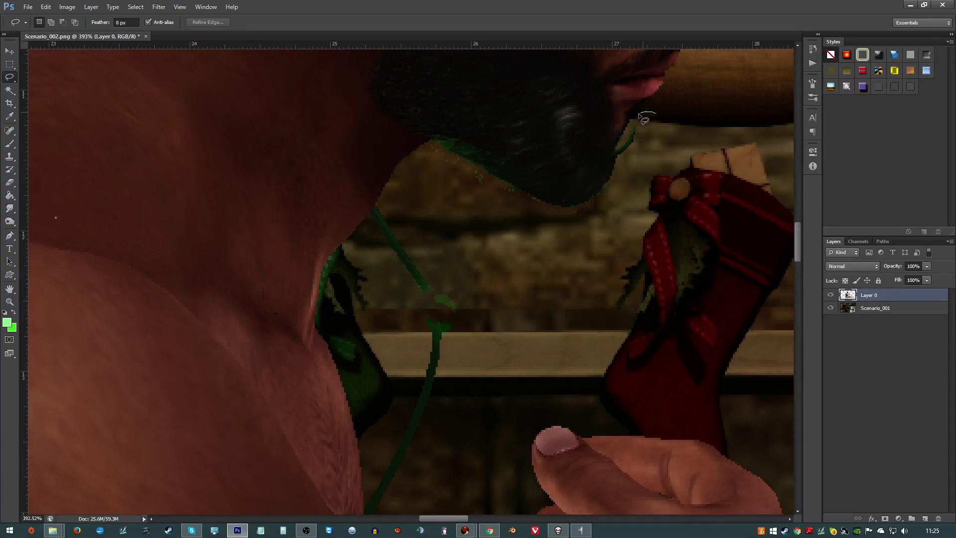
pyautogui.moveTo(639, 115)
pyautogui.mouseDown()
pyautogui.moveTo(616, 148)
pyautogui.moveTo(607, 188)
pyautogui.moveTo(583, 204)
pyautogui.moveTo(541, 200)
pyautogui.moveTo(455, 150)
pyautogui.moveTo(414, 154)
pyautogui.moveTo(311, 300)
pyautogui.moveTo(362, 404)
pyautogui.moveTo(463, 508)
pyautogui.moveTo(490, 251)
pyautogui.moveTo(645, 275)
pyautogui.moveTo(665, 242)
pyautogui.moveTo(679, 140)
pyautogui.moveTo(657, 114)
pyautogui.mouseUp()
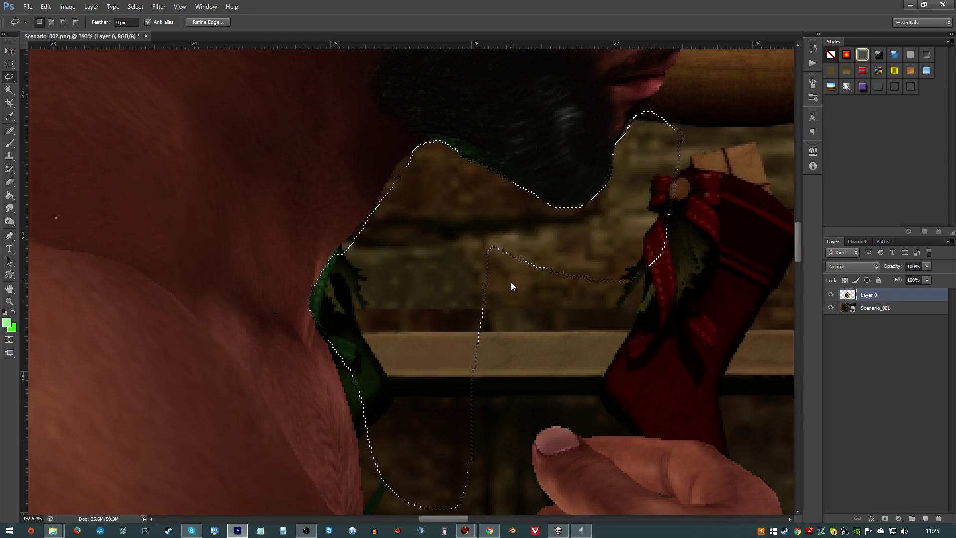
pyautogui.click(161, 291)
# - Remove the stray bulbs beside the man's shoulder, deselect, and fit the image on screen
pyautogui.scroll(-4, 377, 364)
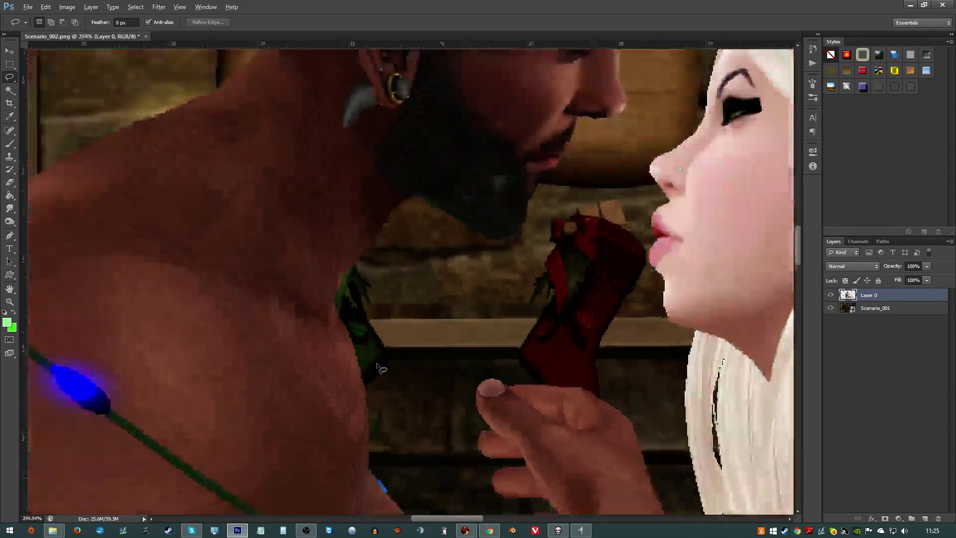
pyautogui.scroll(-2, 381, 368)
pyautogui.scroll(-3, 378, 369)
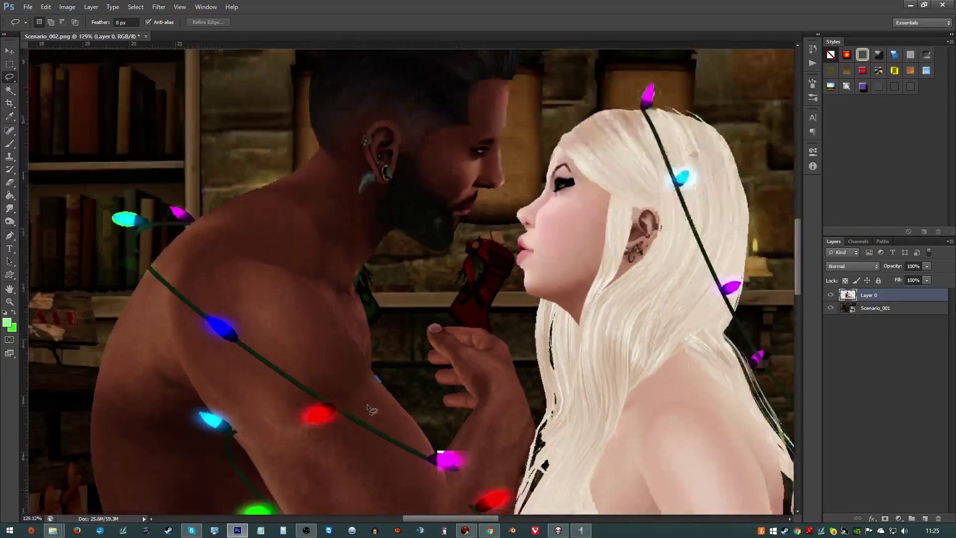
pyautogui.scroll(4, 175, 318)
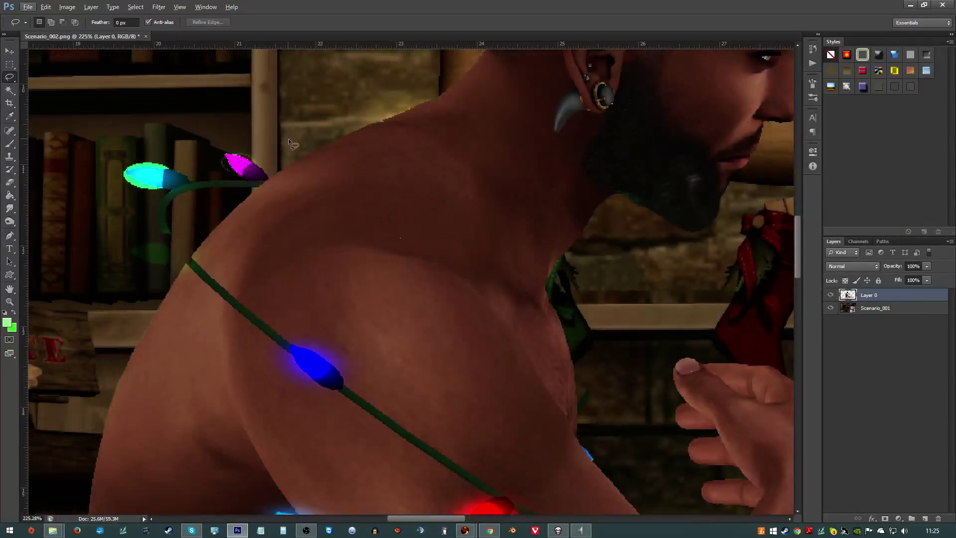
pyautogui.moveTo(288, 140)
pyautogui.mouseDown()
pyautogui.moveTo(272, 178)
pyautogui.moveTo(148, 301)
pyautogui.moveTo(128, 100)
pyautogui.moveTo(288, 142)
pyautogui.mouseUp()
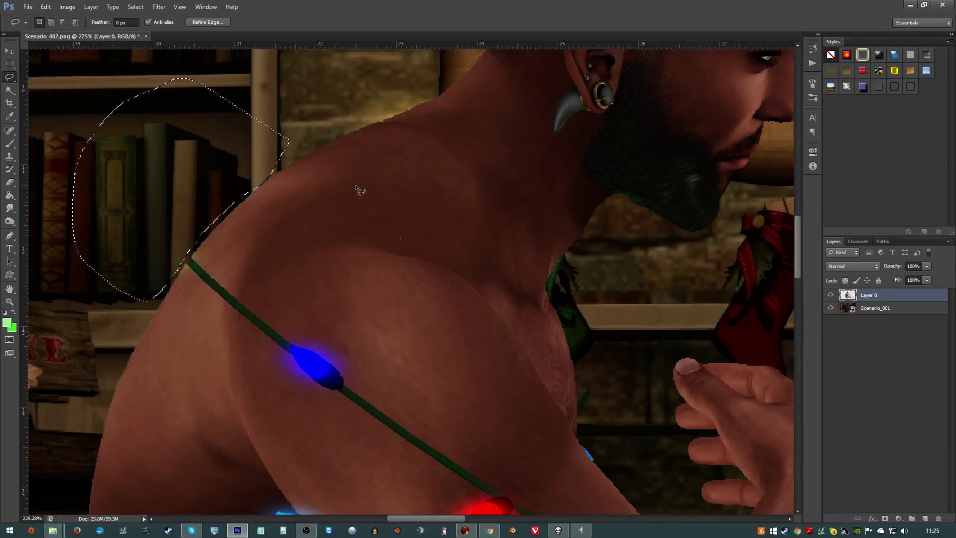
pyautogui.hotkey('ctrl', 'd')
pyautogui.hotkey('ctrl', '0')
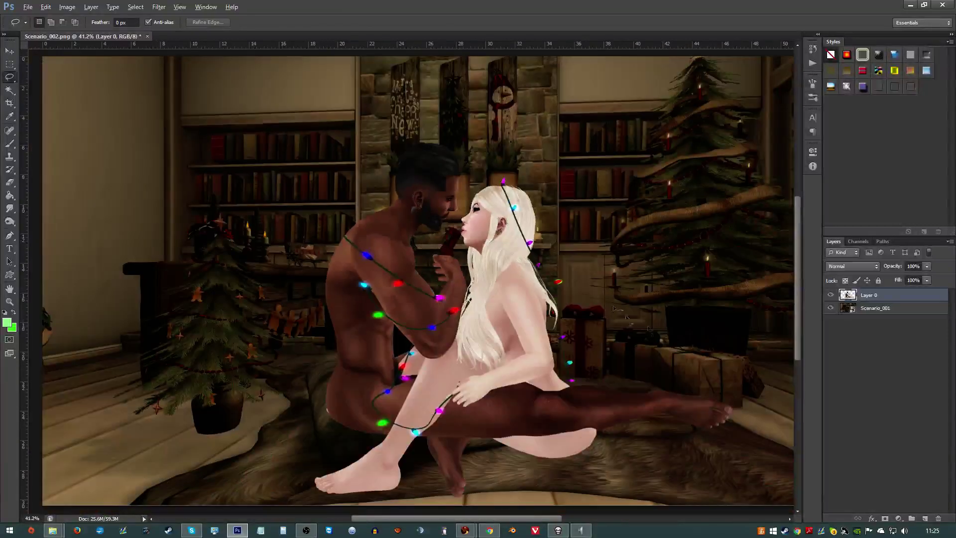
pyautogui.scroll(3, 625, 316)
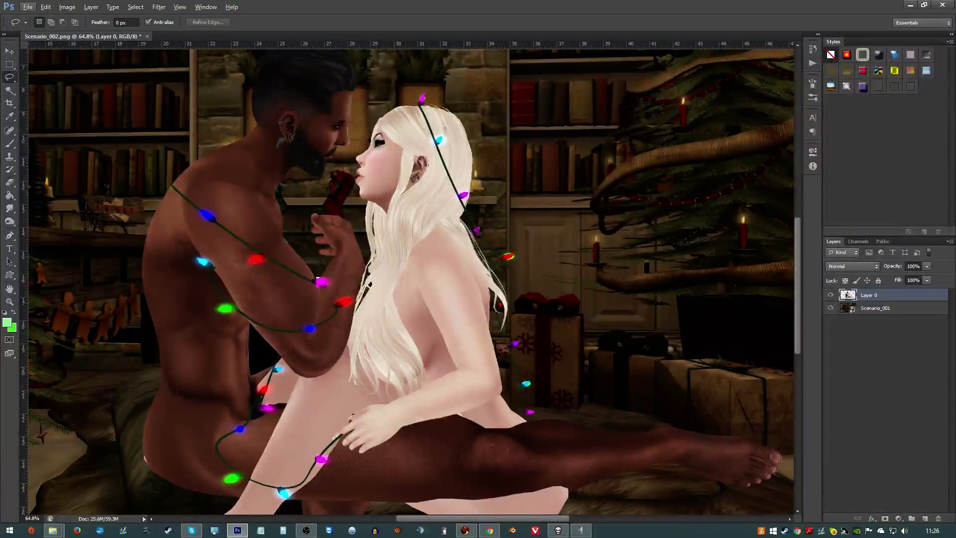
pyautogui.hotkey('alt', 'Tab')
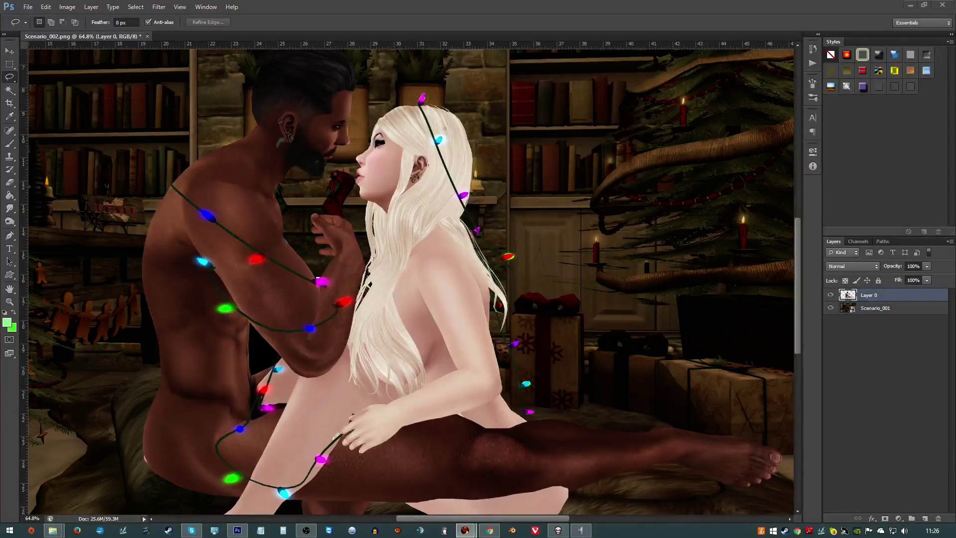
pyautogui.scroll(6, 146, 339)
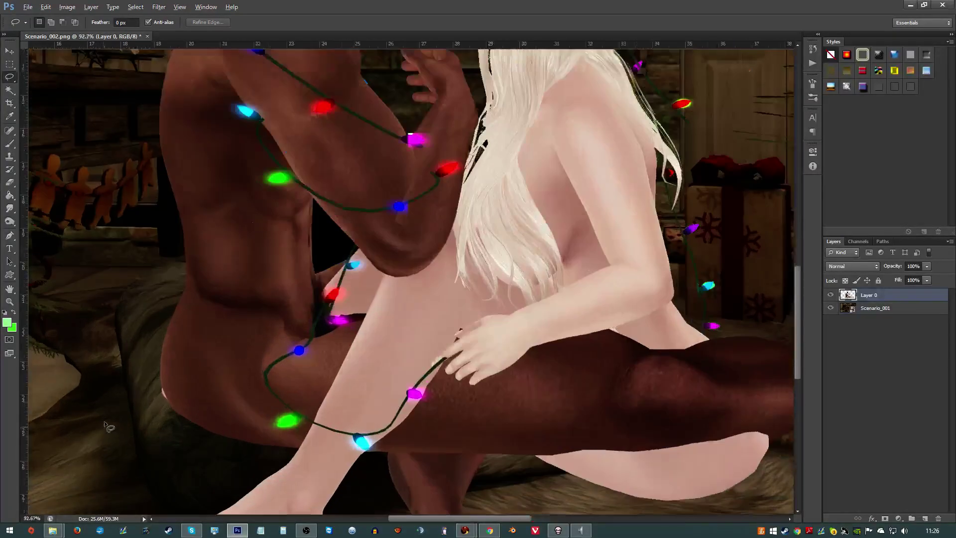
pyautogui.scroll(2, 156, 398)
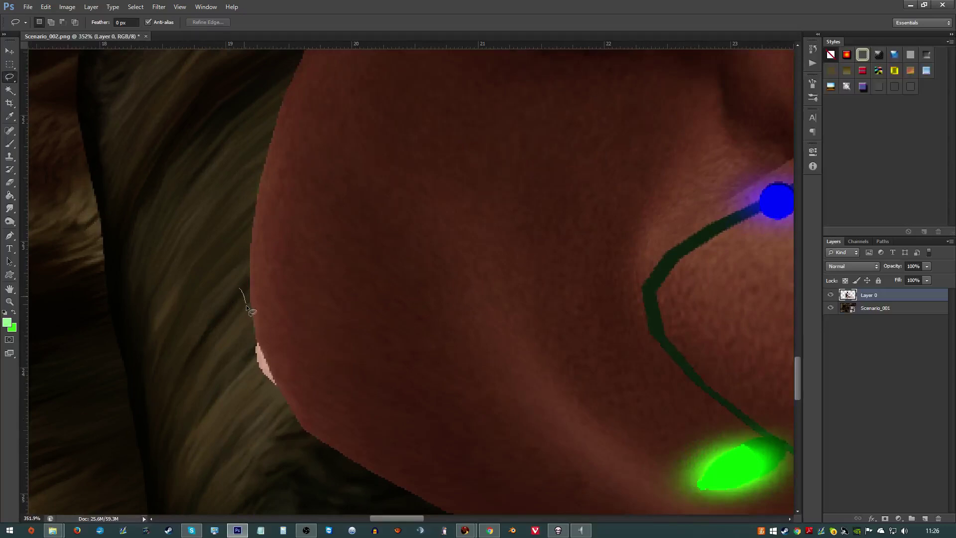
pyautogui.moveTo(247, 306); pyautogui.dragTo(331, 472)
pyautogui.moveTo(219, 250); pyautogui.dragTo(238, 362)
pyautogui.moveTo(112, 369); pyautogui.dragTo(55, 135)
pyautogui.moveTo(160, 293)
pyautogui.mouseDown()
pyautogui.moveTo(200, 375)
pyautogui.moveTo(112, 437)
pyautogui.moveTo(127, 302)
pyautogui.mouseUp()
pyautogui.click(279, 334)
pyautogui.moveTo(173, 390); pyautogui.dragTo(227, 407)
pyautogui.click(121, 136)
pyautogui.scroll(-6, 348, 268)
pyautogui.scroll(-6, 348, 267)
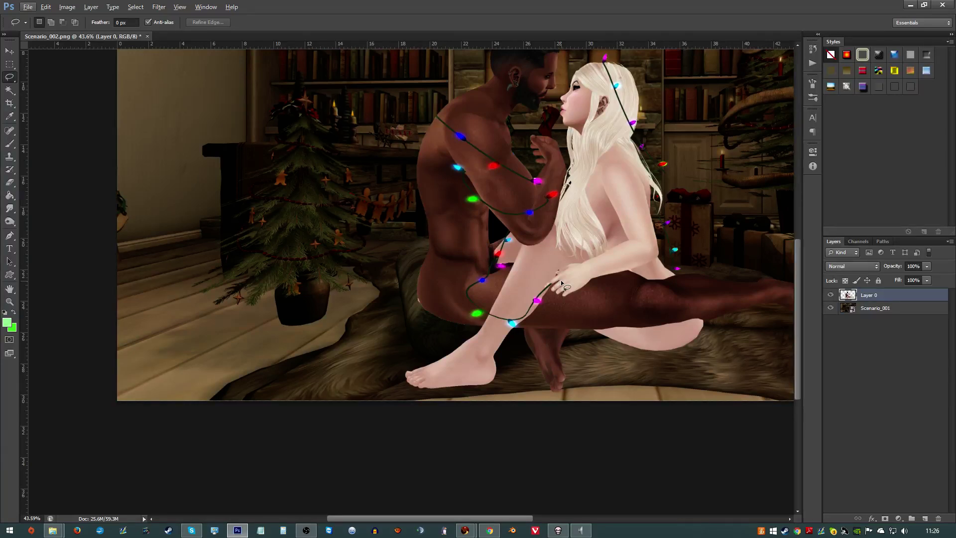
pyautogui.hotkey('alt', 'Tab')
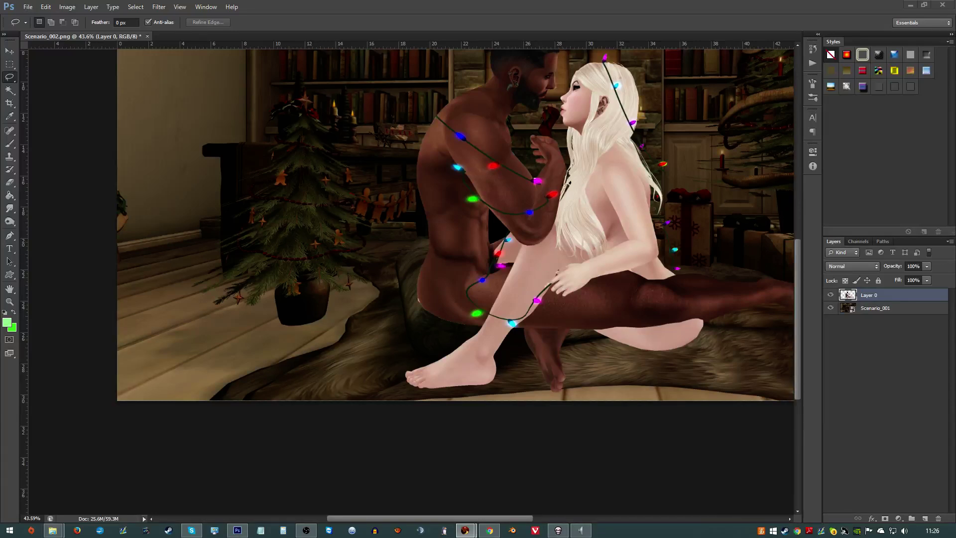
pyautogui.click(505, 246)
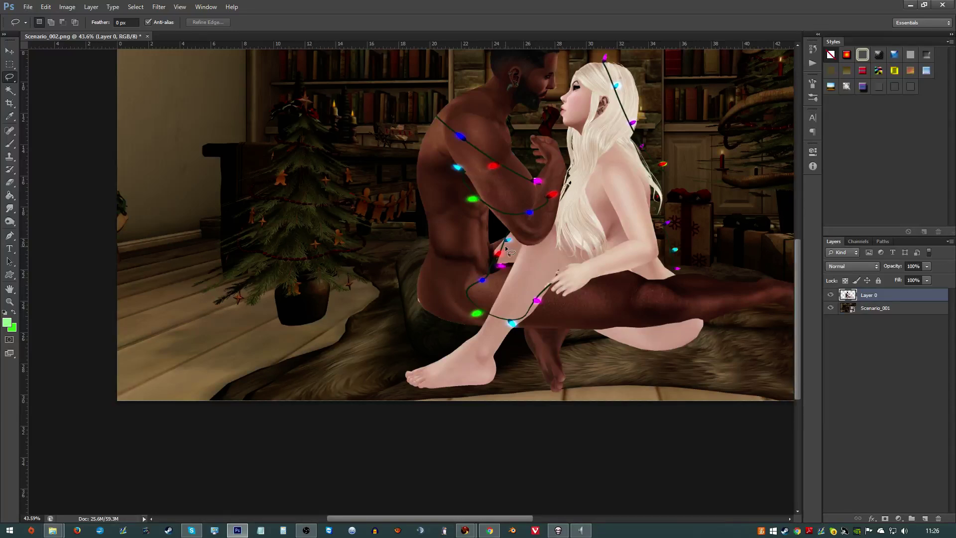
pyautogui.scroll(-2, 472, 238)
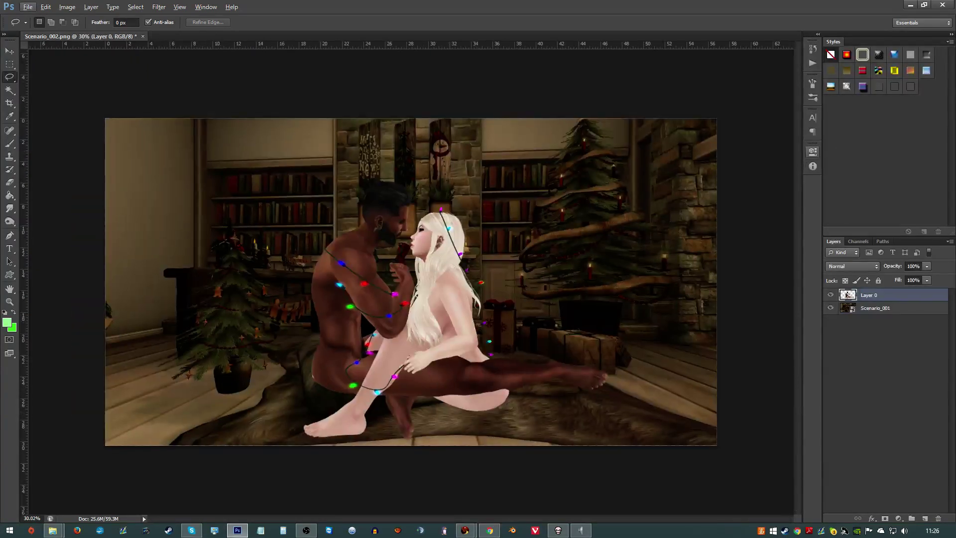
pyautogui.hotkey('alt', 'Tab')
pyautogui.moveTo(371, 305); pyautogui.dragTo(330, 287)
pyautogui.click(10, 51)
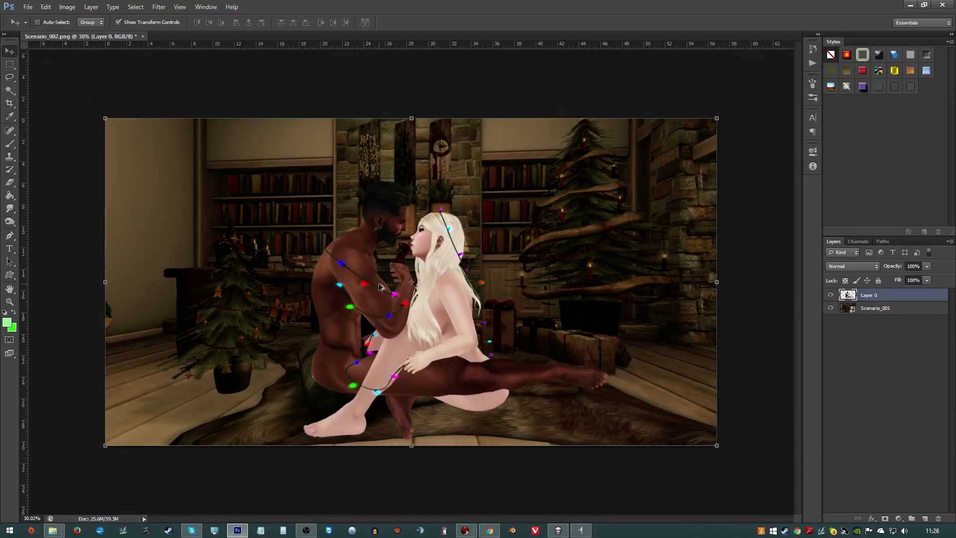
pyautogui.keyDown('alt'); pyautogui.moveTo(380, 287); pyautogui.dragTo(375, 286); pyautogui.keyUp('alt')
pyautogui.hotkey('ctrl', 'z')
pyautogui.scroll(6, 381, 254)
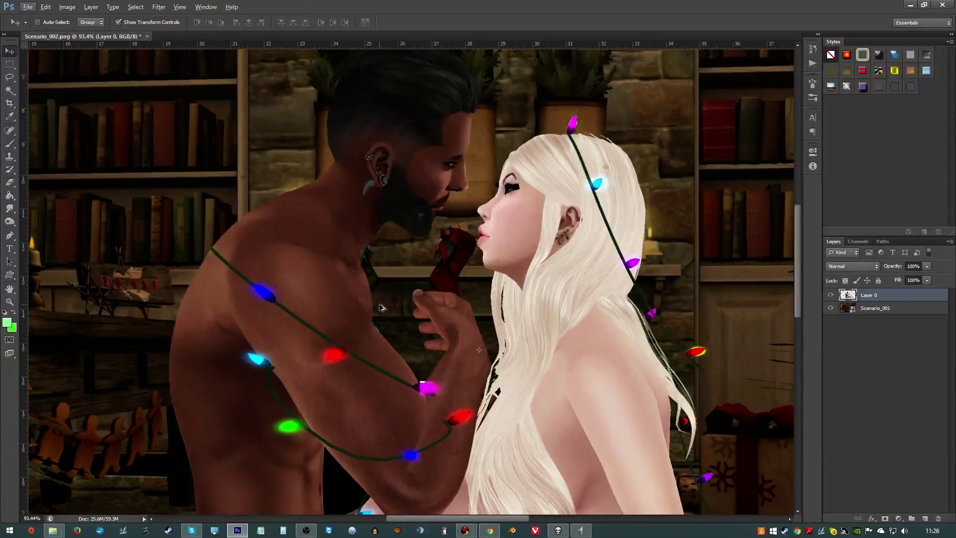
pyautogui.scroll(-1, 380, 308)
pyautogui.scroll(5, 713, 331)
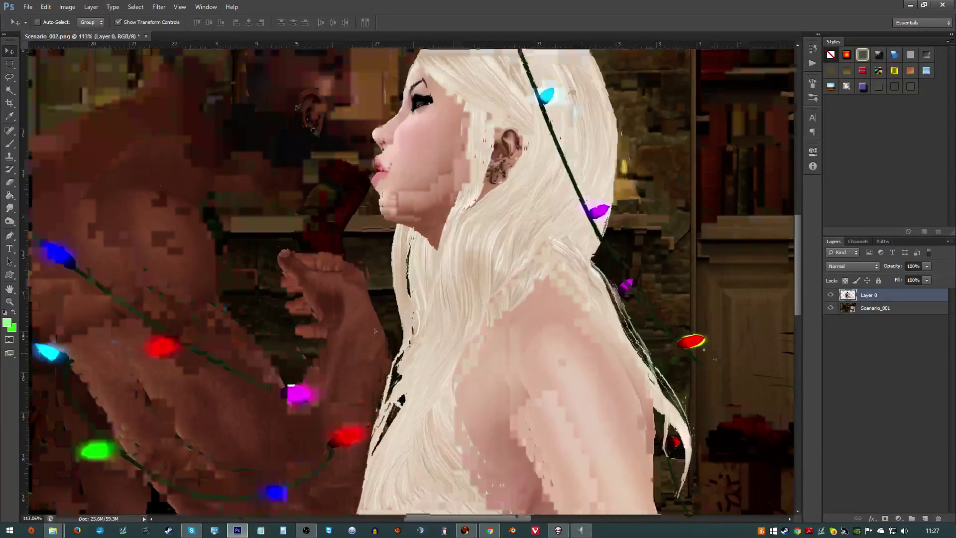
pyautogui.scroll(-8, 178, 392)
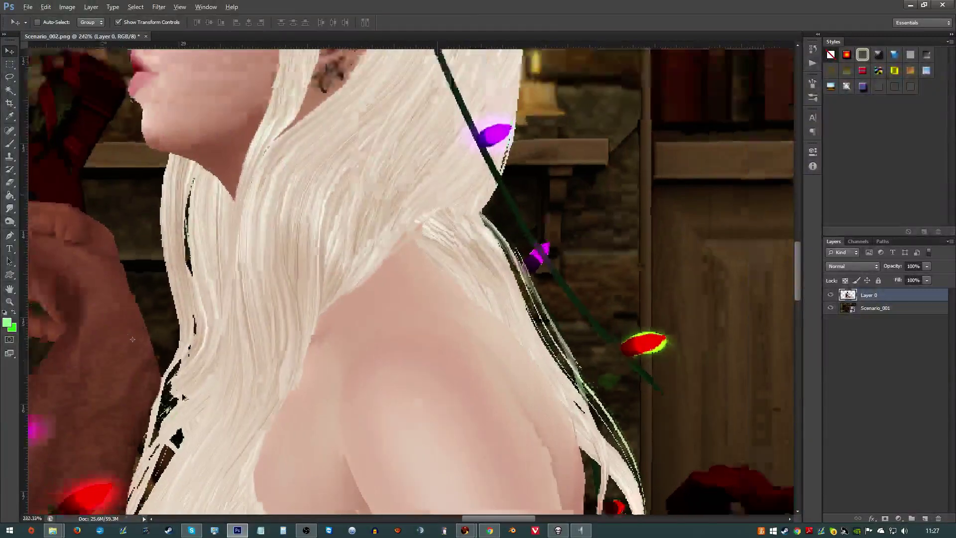
pyautogui.scroll(-2, 178, 392)
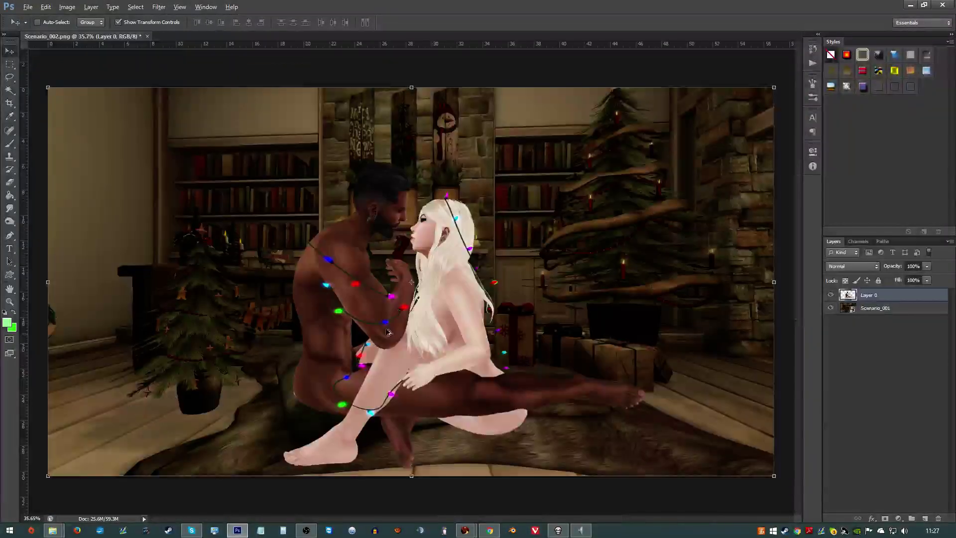
pyautogui.press('alt')
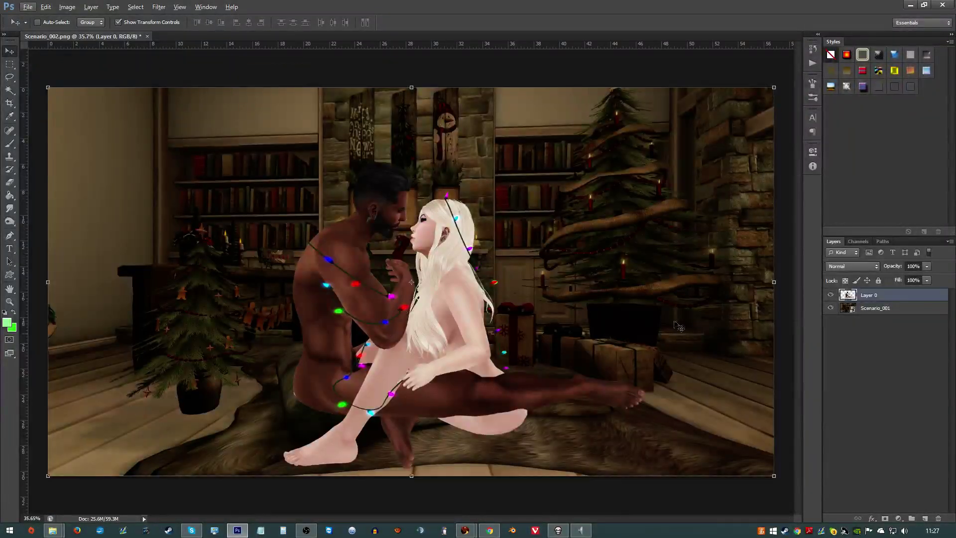
# - Hide Layer 0 and scale Scenario_001 to 138%, moving it lower on the canvas
pyautogui.click(832, 296)
pyautogui.click(837, 308)
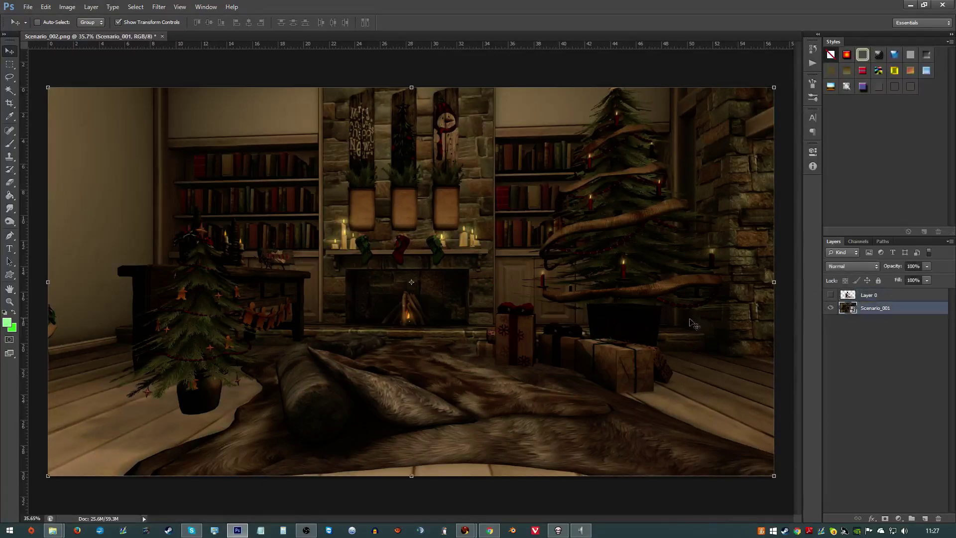
pyautogui.scroll(-3, 411, 282)
pyautogui.moveTo(642, 156); pyautogui.dragTo(746, 102)
pyautogui.moveTo(569, 205); pyautogui.dragTo(560, 232)
pyautogui.press('Return')
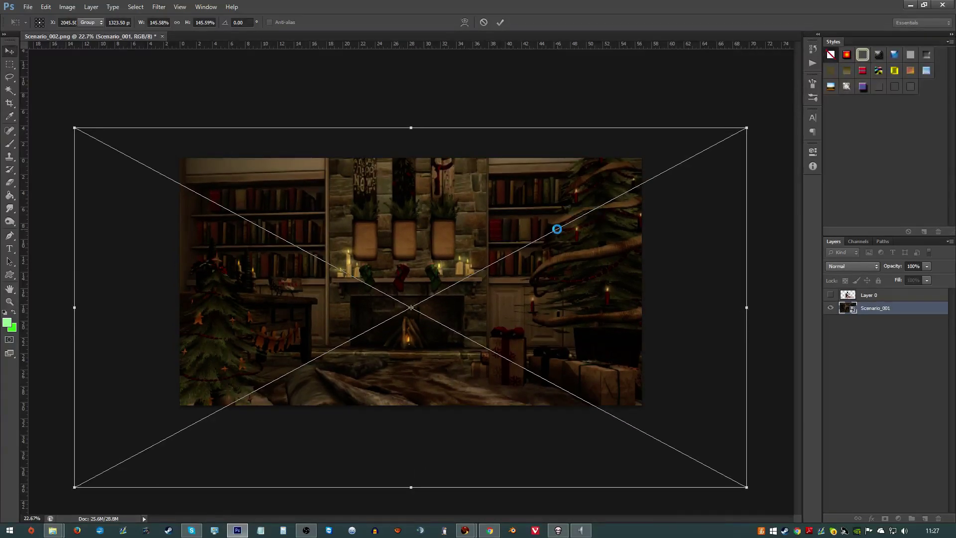
# - Show Layer 0 again and shift the background scene up slightly
pyautogui.click(834, 294)
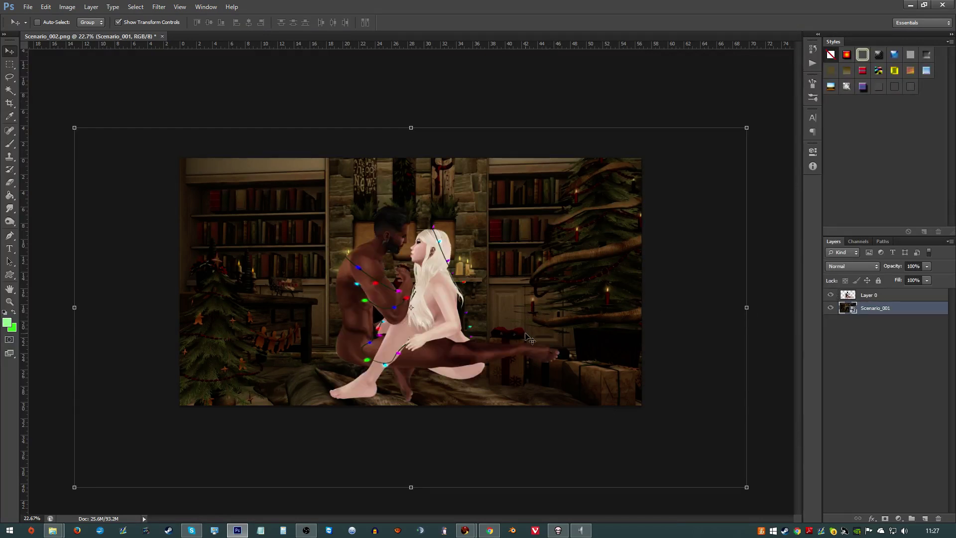
pyautogui.moveTo(529, 339); pyautogui.dragTo(511, 297)
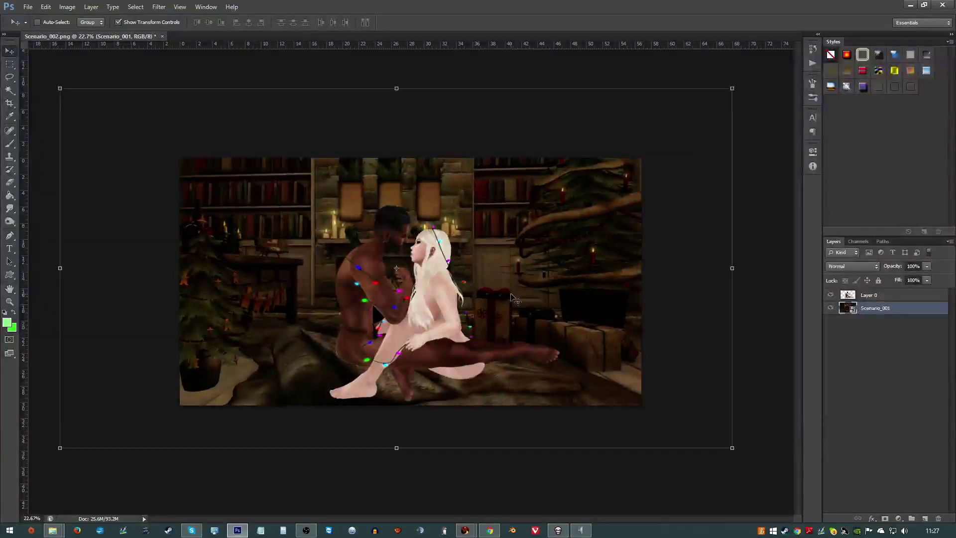
pyautogui.press('alt')
pyautogui.click(10, 64)
pyautogui.scroll(5, 336, 392)
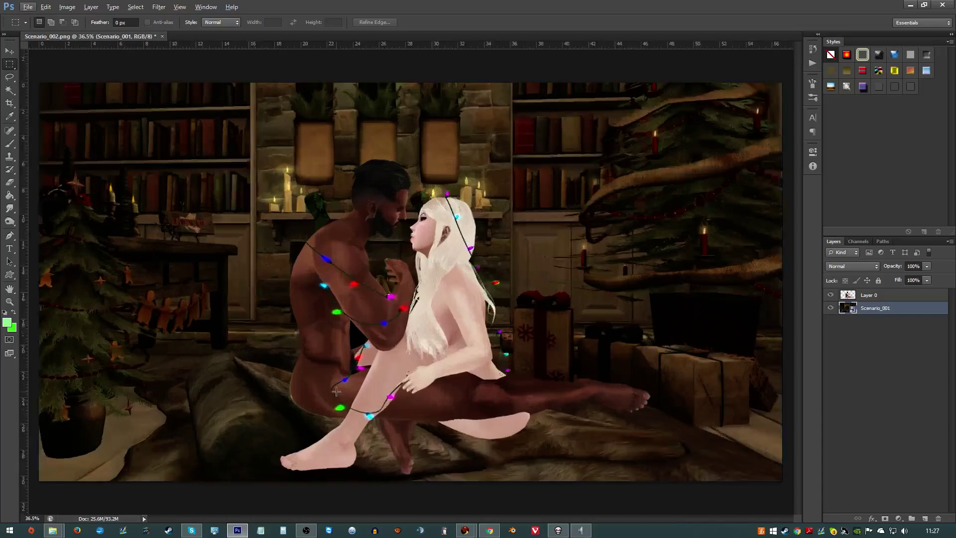
# - Hide Layer 0 and switch to the Pen tool
pyautogui.click(830, 298)
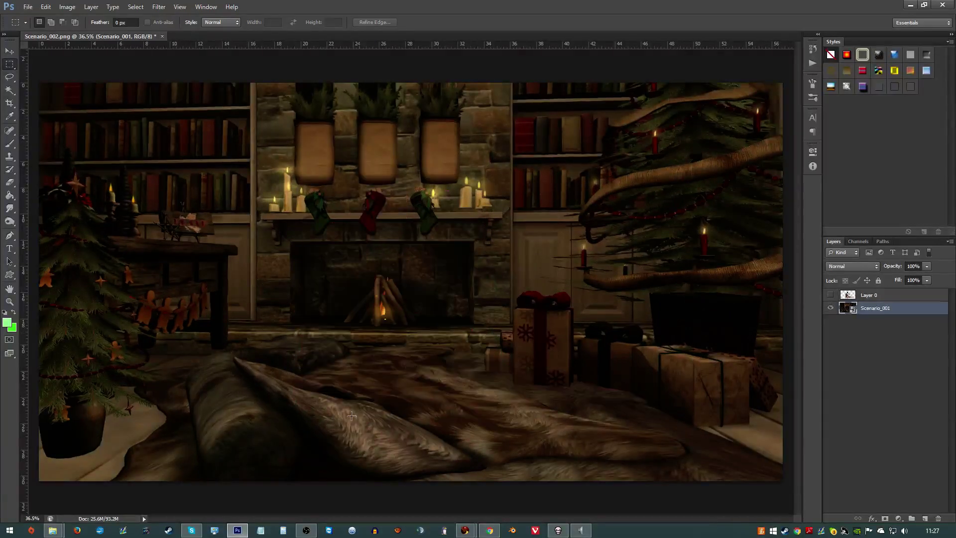
pyautogui.scroll(4, 334, 422)
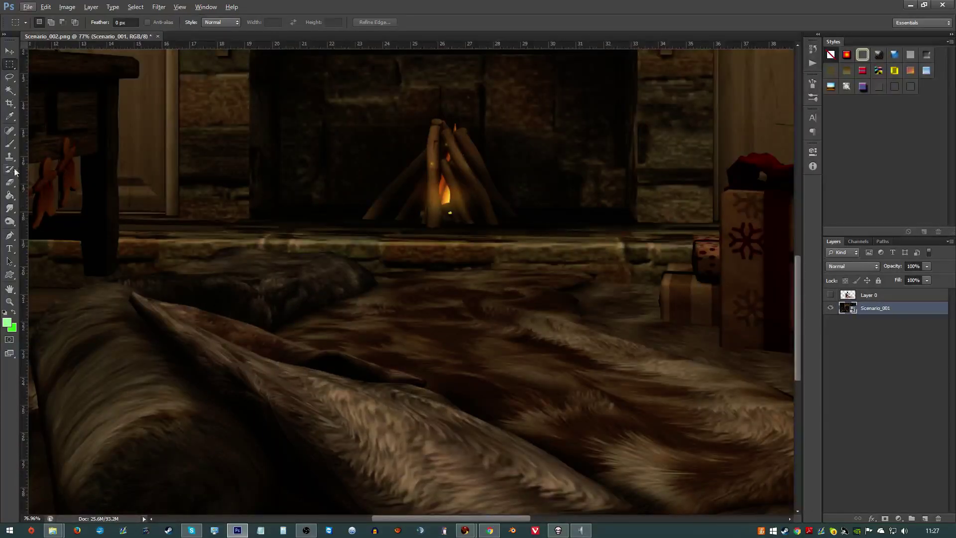
pyautogui.click(12, 78)
pyautogui.scroll(3, 308, 410)
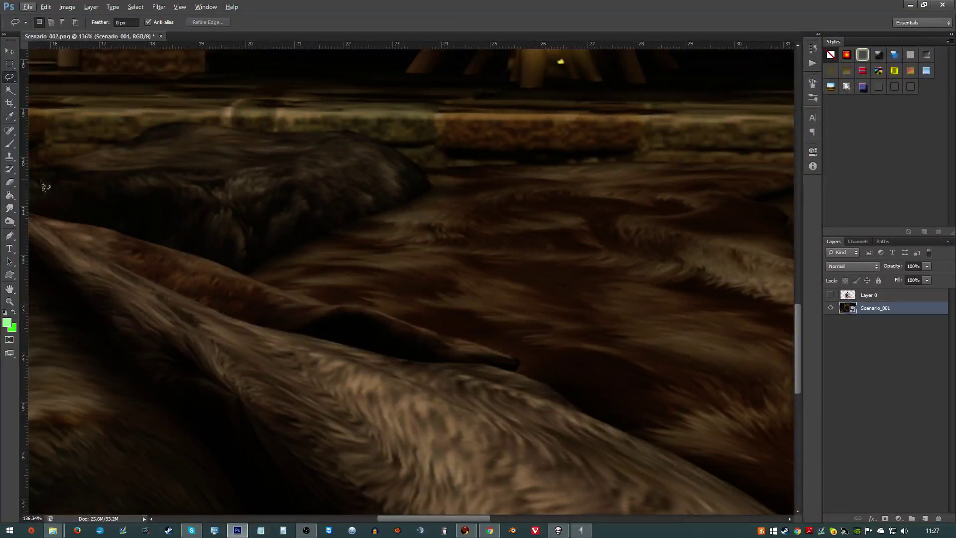
pyautogui.click(9, 235)
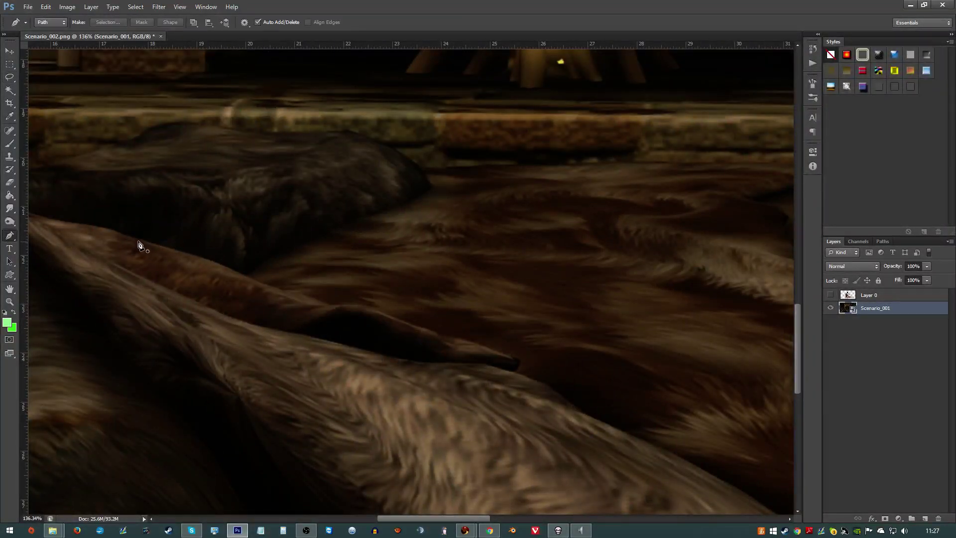
# - Start the Pen path along the front fur pillow's top edge, curving it to fit
pyautogui.click(122, 232)
pyautogui.scroll(3, 194, 256)
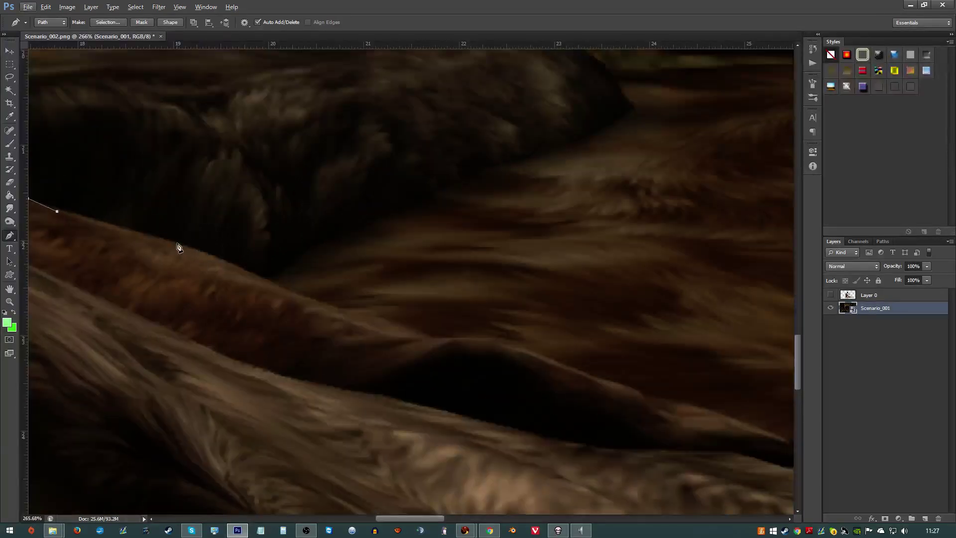
pyautogui.click(178, 244)
pyautogui.hotkey('ctrl', 'z')
pyautogui.click(253, 275)
pyautogui.moveTo(228, 265); pyautogui.dragTo(267, 277)
pyautogui.click(301, 295)
pyautogui.click(332, 302)
pyautogui.click(351, 312)
pyautogui.click(374, 314)
pyautogui.click(387, 320)
pyautogui.moveTo(397, 323); pyautogui.dragTo(404, 327)
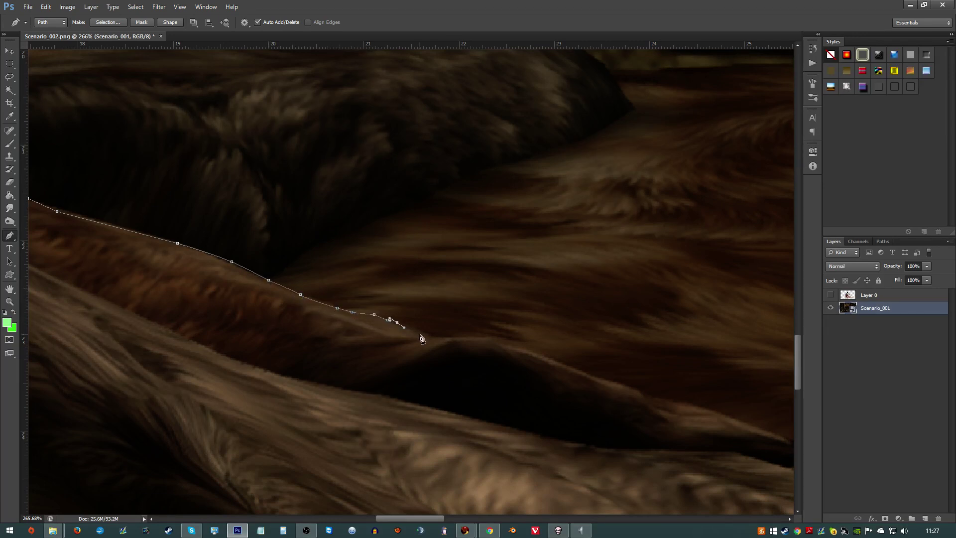
pyautogui.click(426, 339)
pyautogui.click(439, 339)
pyautogui.click(461, 339)
pyautogui.click(486, 338)
pyautogui.click(496, 340)
pyautogui.scroll(-6, 499, 345)
pyautogui.hscroll(5, 500, 345)
pyautogui.scroll(1, 491, 436)
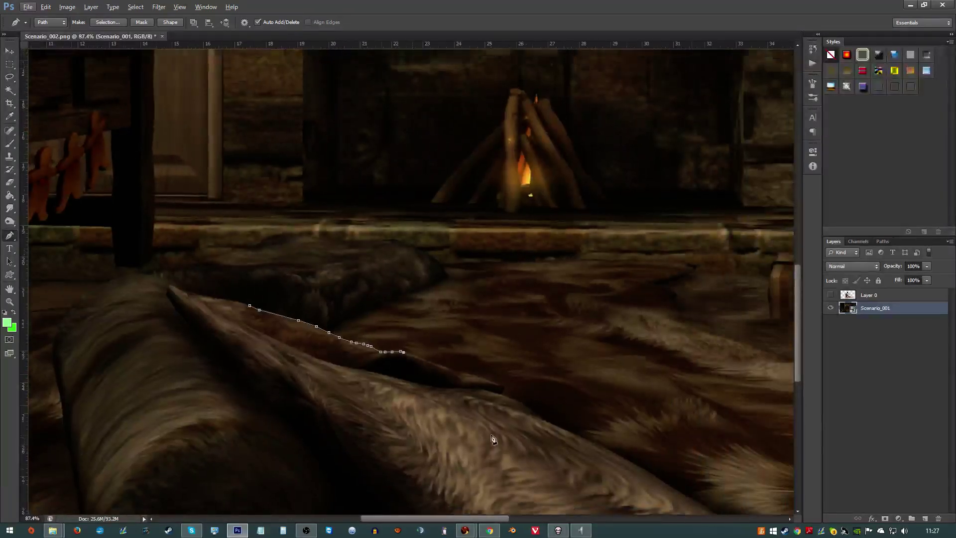
pyautogui.scroll(5, 473, 409)
# - Refine the pillow's upper edge and trace around its tip and lower fur edge
pyautogui.click(315, 276)
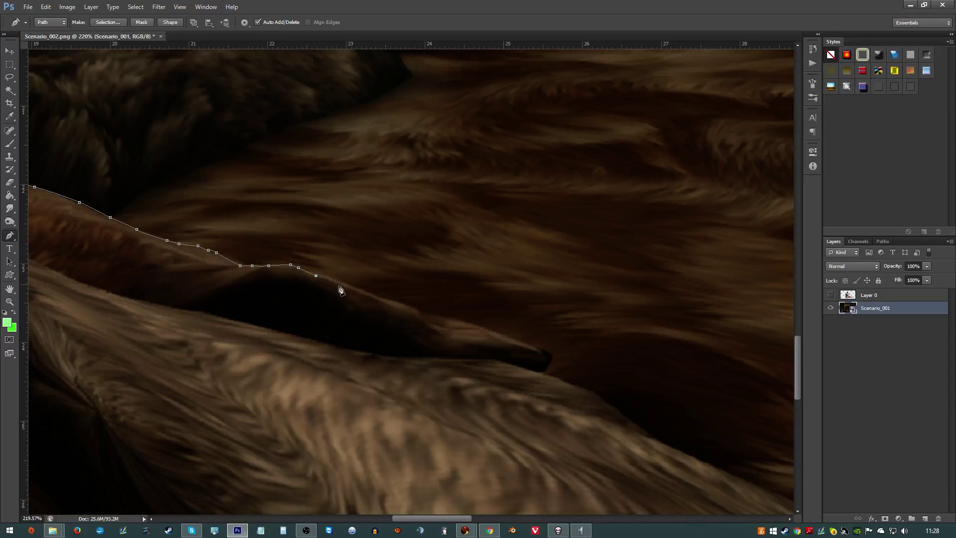
pyautogui.click(367, 295)
pyautogui.click(400, 302)
pyautogui.click(425, 314)
pyautogui.click(439, 317)
pyautogui.click(459, 319)
pyautogui.click(490, 331)
pyautogui.click(536, 350)
pyautogui.click(550, 356)
pyautogui.click(548, 365)
pyautogui.click(541, 373)
pyautogui.click(546, 376)
pyautogui.click(557, 377)
pyautogui.click(569, 382)
pyautogui.click(574, 385)
pyautogui.click(586, 389)
pyautogui.click(589, 390)
pyautogui.click(597, 396)
pyautogui.click(603, 402)
pyautogui.click(608, 406)
pyautogui.click(614, 414)
pyautogui.click(622, 419)
pyautogui.hscroll(3, 623, 422)
pyautogui.scroll(-6, 597, 439)
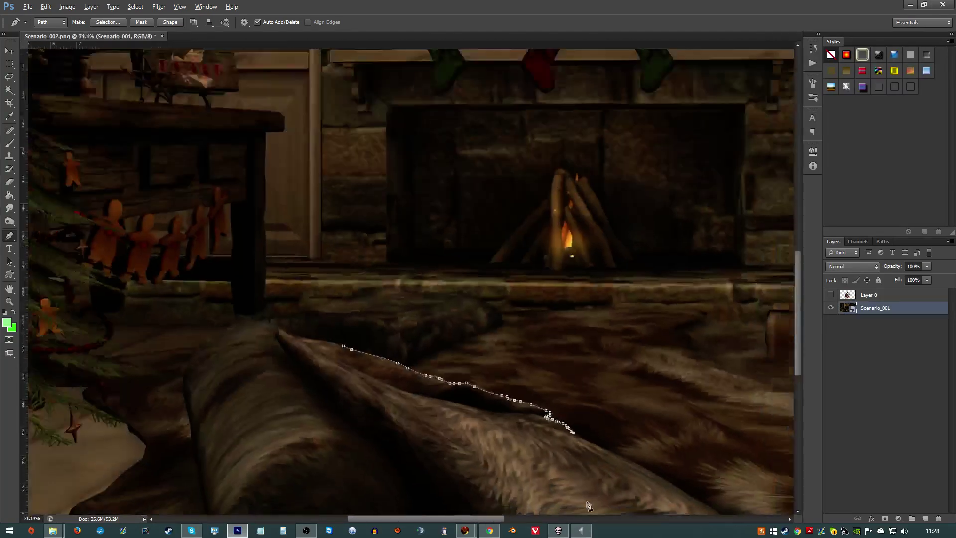
pyautogui.scroll(-1, 582, 493)
pyautogui.scroll(6, 581, 486)
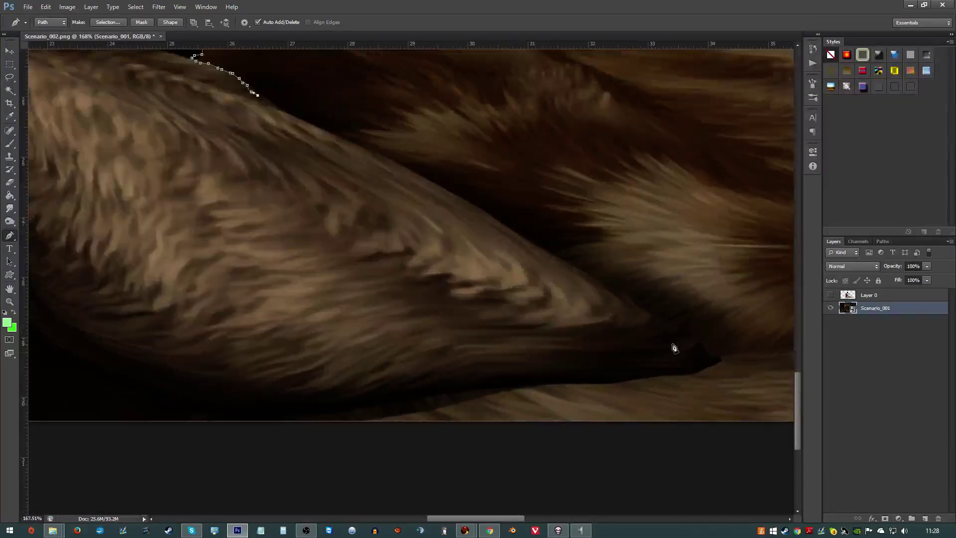
# - Trace the big pillow's edge around its tip and back left along its lower edge
pyautogui.click(632, 297)
pyautogui.click(331, 134)
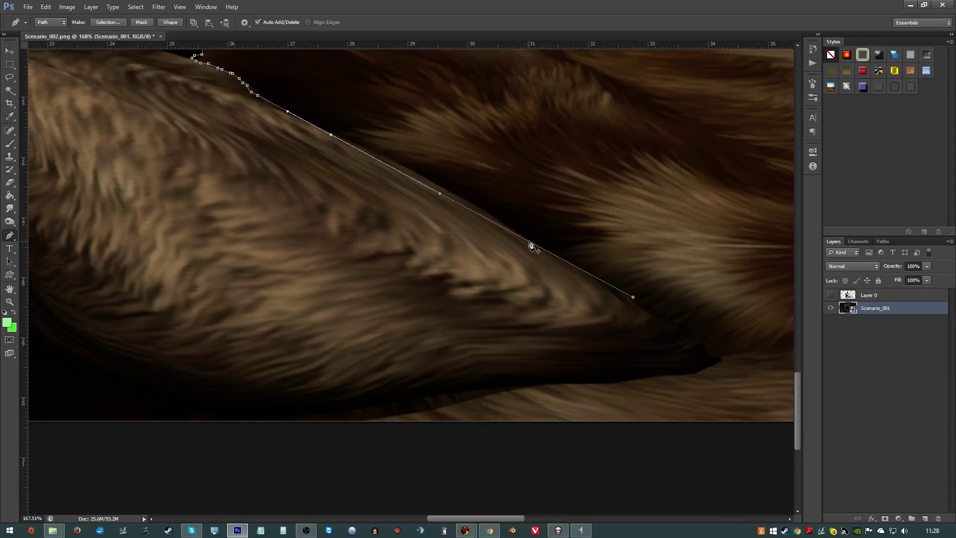
pyautogui.click(515, 234)
pyautogui.click(441, 191)
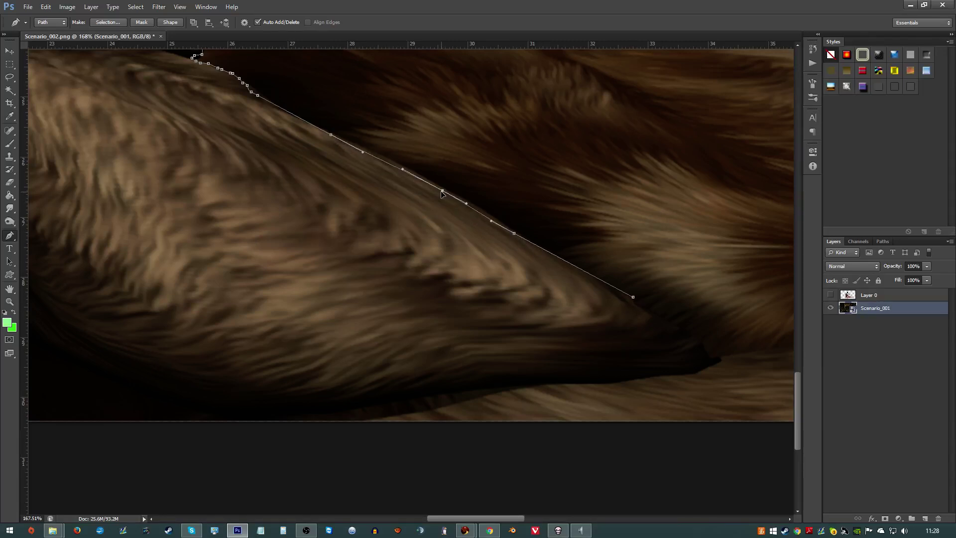
pyautogui.moveTo(441, 194); pyautogui.dragTo(441, 190)
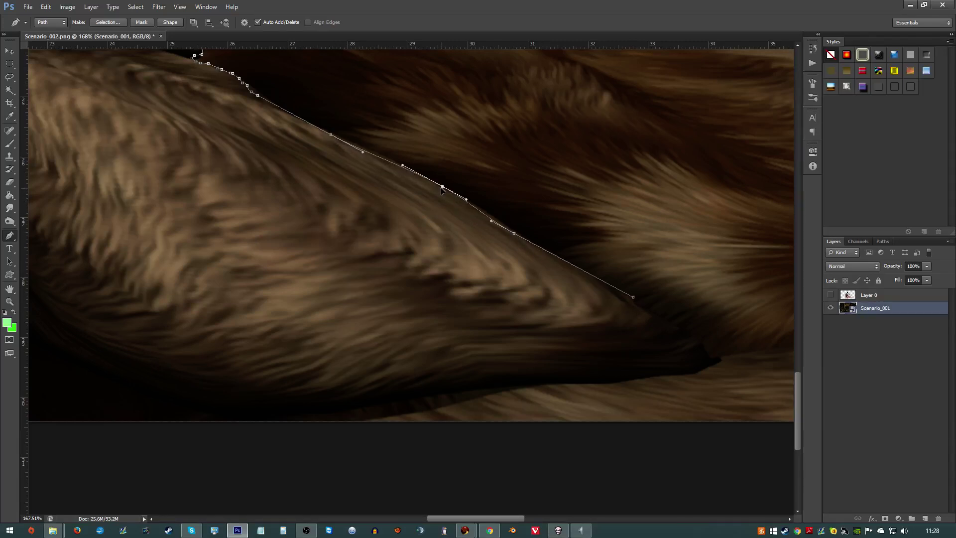
pyautogui.click(632, 297)
pyautogui.click(636, 302)
pyautogui.click(645, 310)
pyautogui.click(655, 315)
pyautogui.click(670, 323)
pyautogui.click(681, 329)
pyautogui.click(698, 337)
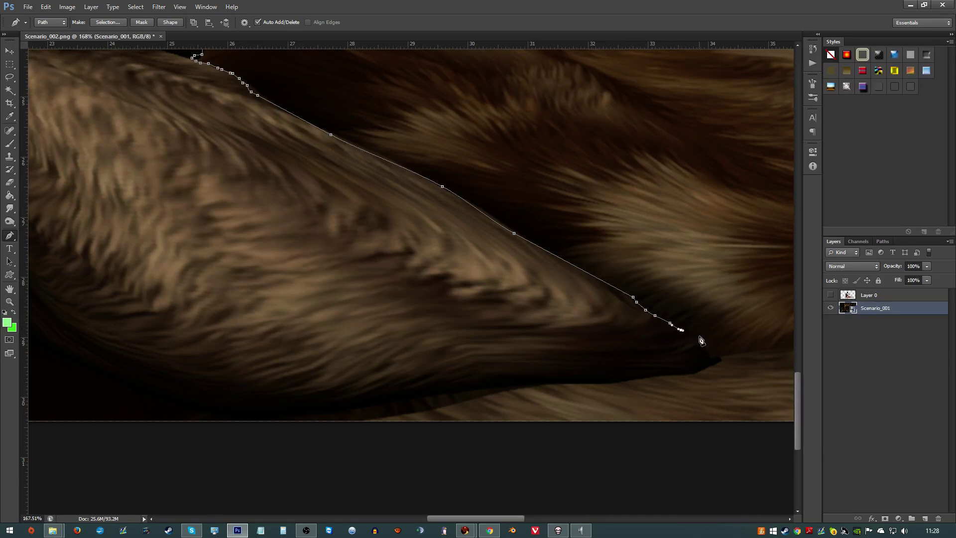
pyautogui.click(711, 359)
pyautogui.click(713, 364)
pyautogui.click(692, 375)
pyautogui.click(643, 377)
pyautogui.click(618, 381)
pyautogui.click(554, 382)
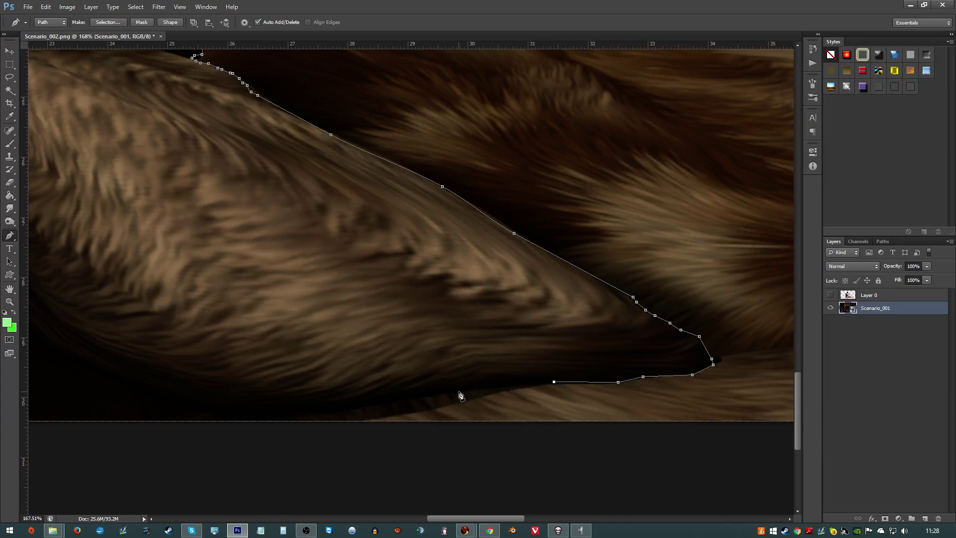
# - Run the path below the pillows and along the back pillow's top, closing it
pyautogui.scroll(-5, 379, 392)
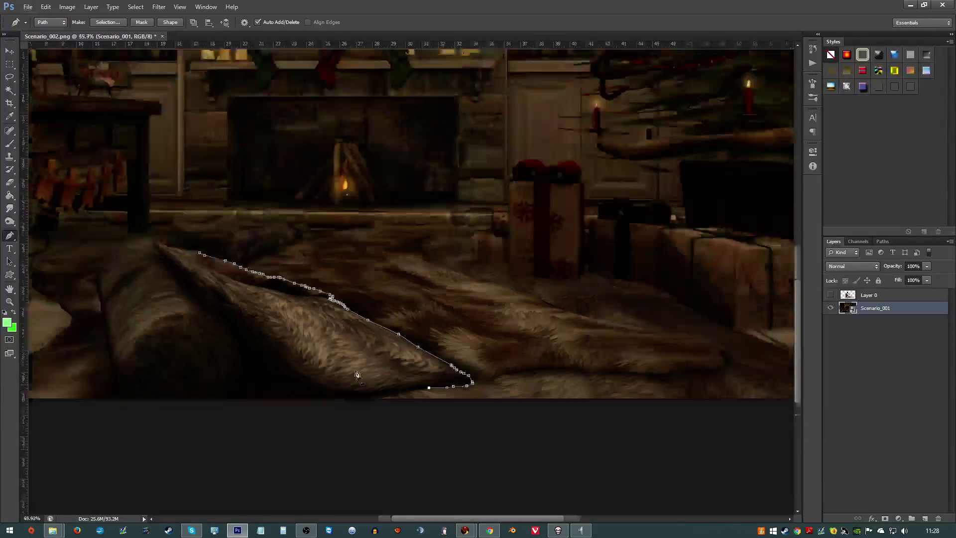
pyautogui.scroll(-4, 402, 391)
pyautogui.click(312, 488)
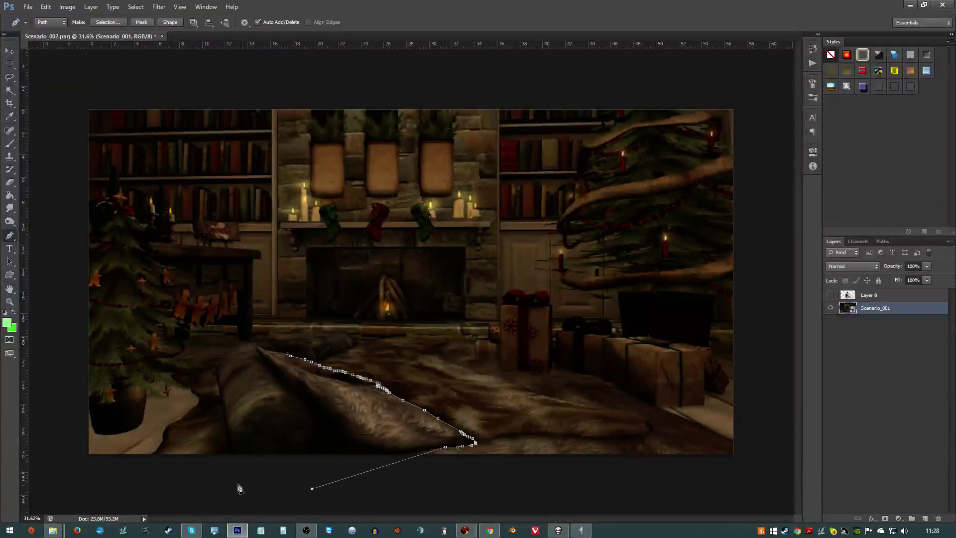
pyautogui.click(222, 476)
pyautogui.click(195, 388)
pyautogui.scroll(6, 212, 356)
pyautogui.click(216, 363)
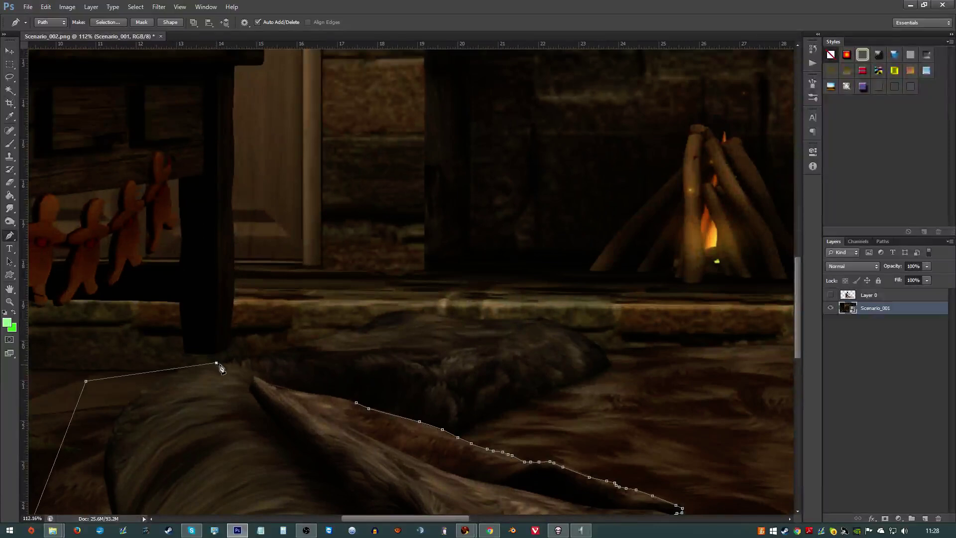
pyautogui.click(236, 365)
pyautogui.click(249, 371)
pyautogui.click(259, 374)
pyautogui.click(268, 377)
pyautogui.click(270, 379)
pyautogui.click(278, 386)
pyautogui.click(286, 388)
pyautogui.click(296, 391)
pyautogui.click(308, 392)
pyautogui.click(322, 393)
pyautogui.click(334, 396)
pyautogui.click(349, 400)
# - Turn the pillow path into a selection and copy it to a new layer named 'MASK 01'
pyautogui.rightClick(342, 416)
pyautogui.click(386, 261)
pyautogui.press('Return')
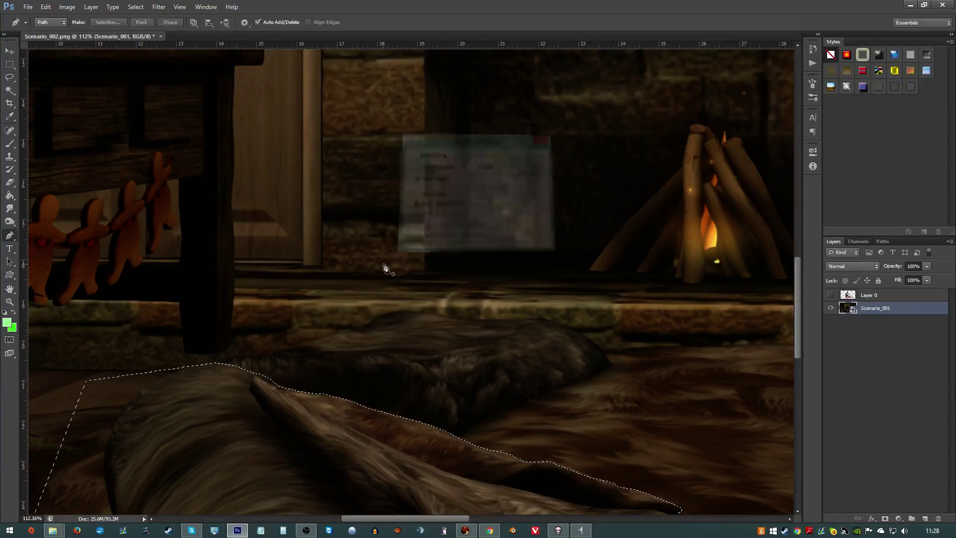
pyautogui.hotkey('ctrl', 'j')
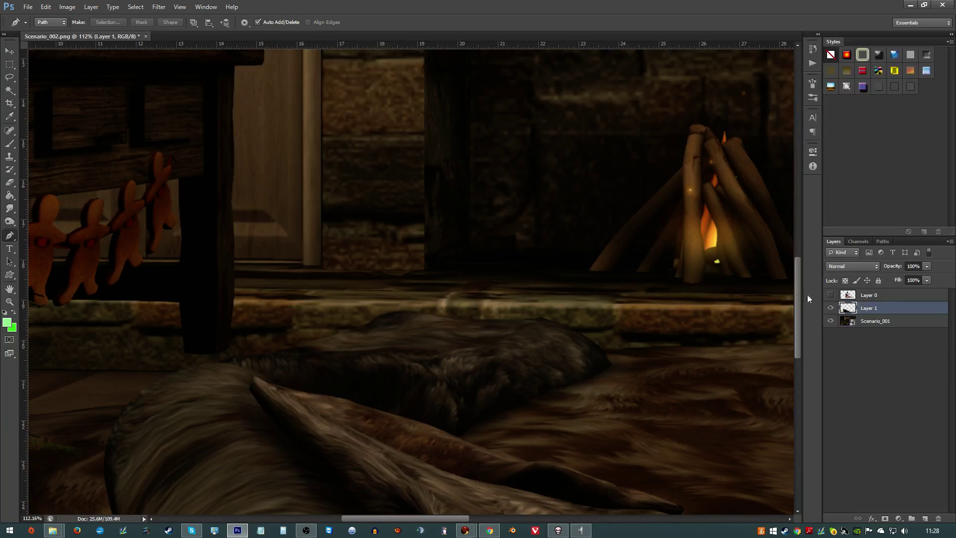
pyautogui.doubleClick(877, 307)
pyautogui.write('MASK 01')
pyautogui.press('Return')
# - Move MASK 01 above Layer 0 and toggle its visibility off and back on
pyautogui.moveTo(876, 308); pyautogui.dragTo(829, 298)
pyautogui.click(830, 297)
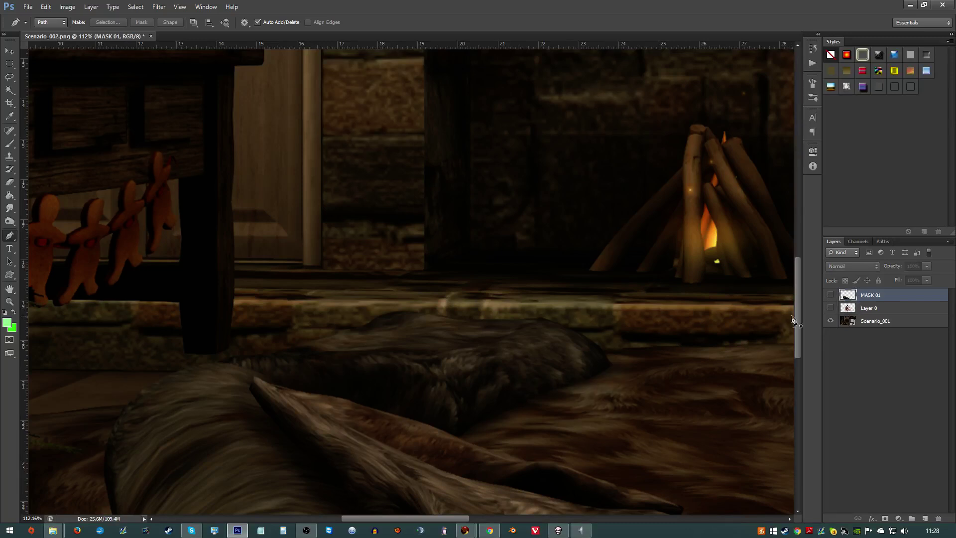
pyautogui.press('m')
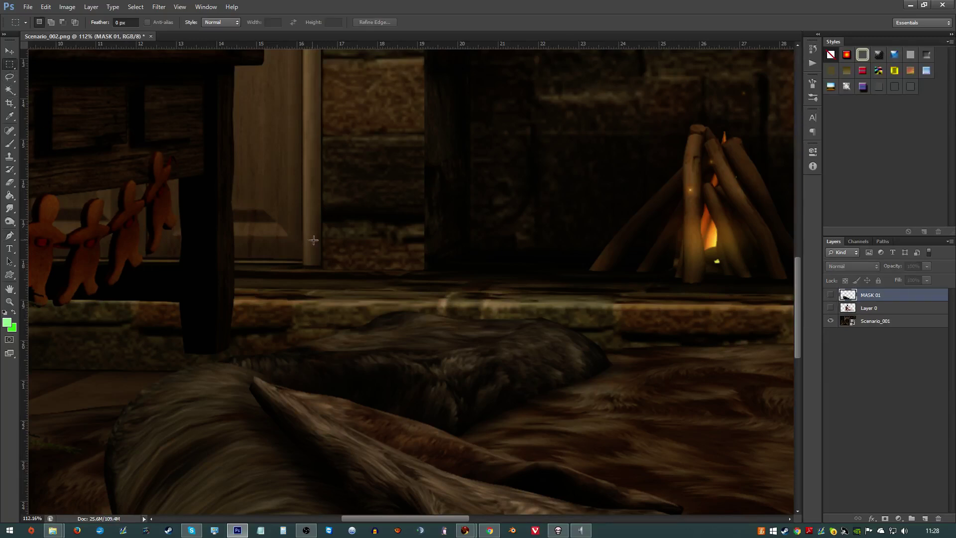
pyautogui.scroll(-3, 402, 259)
pyautogui.scroll(-4, 403, 257)
pyautogui.scroll(3, 429, 237)
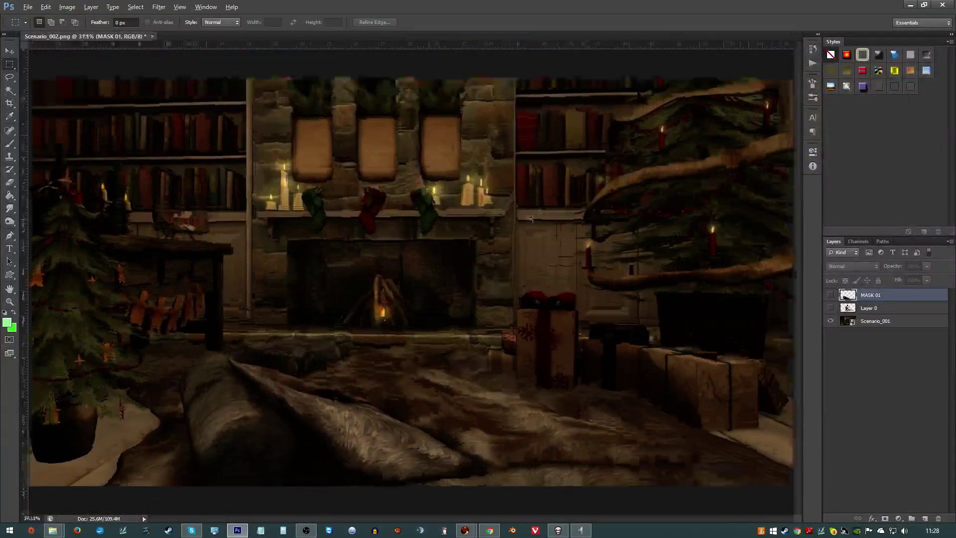
pyautogui.click(832, 295)
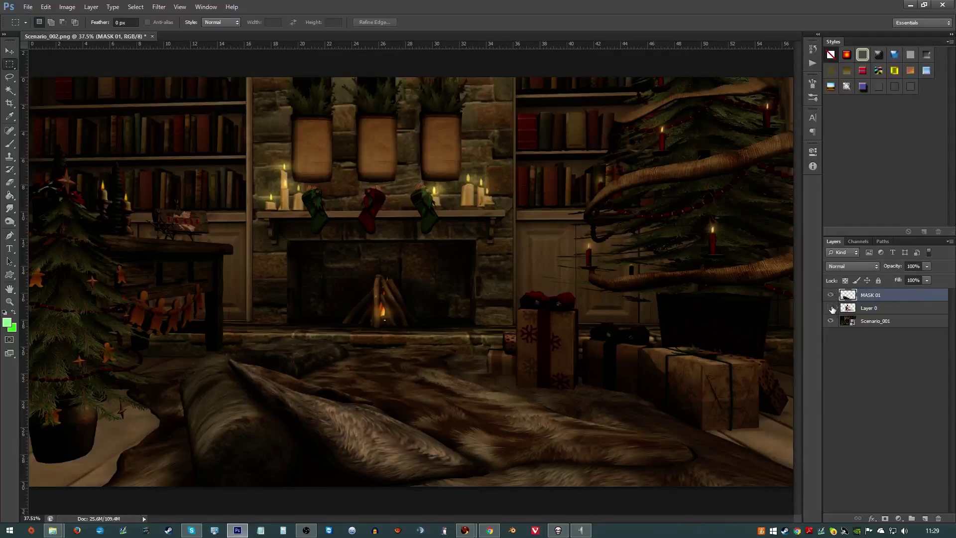
# - Turn Layer 0 back on so the couple shows behind the copied fur pillow
pyautogui.click(830, 308)
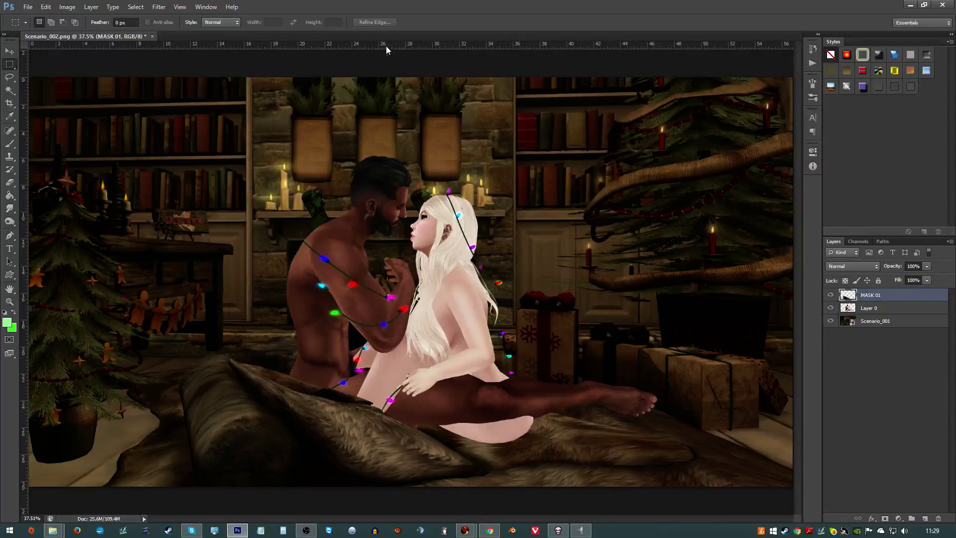
pyautogui.scroll(-2, 377, 62)
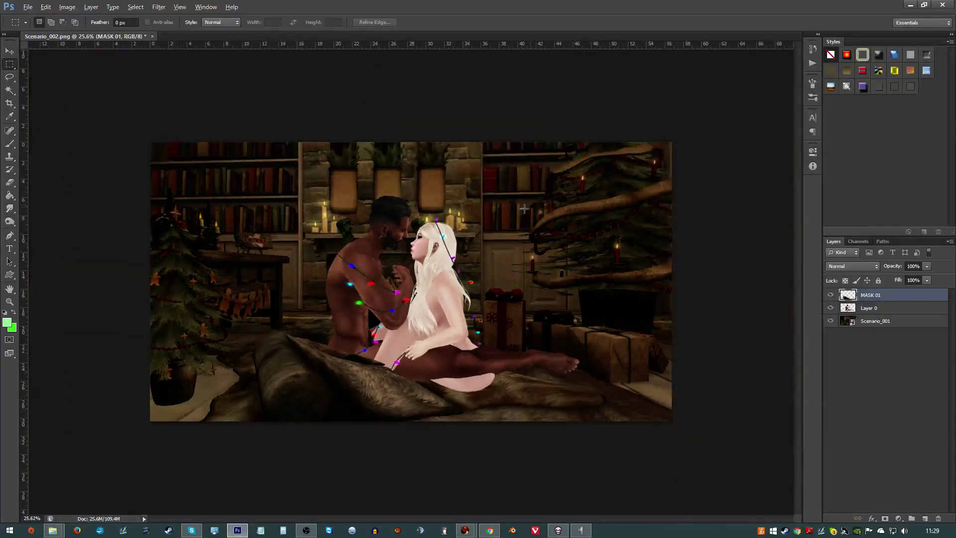
pyautogui.scroll(1, 524, 209)
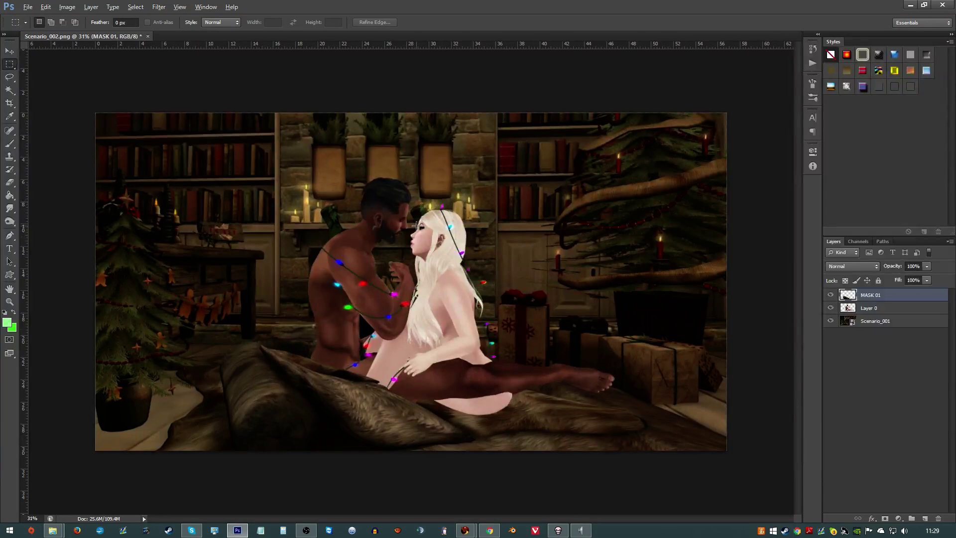
pyautogui.scroll(1, 417, 226)
pyautogui.scroll(-1, 427, 272)
pyautogui.scroll(1, 428, 273)
# - Duplicate the Scenario_001 layer and rasterize the copy
pyautogui.click(871, 324)
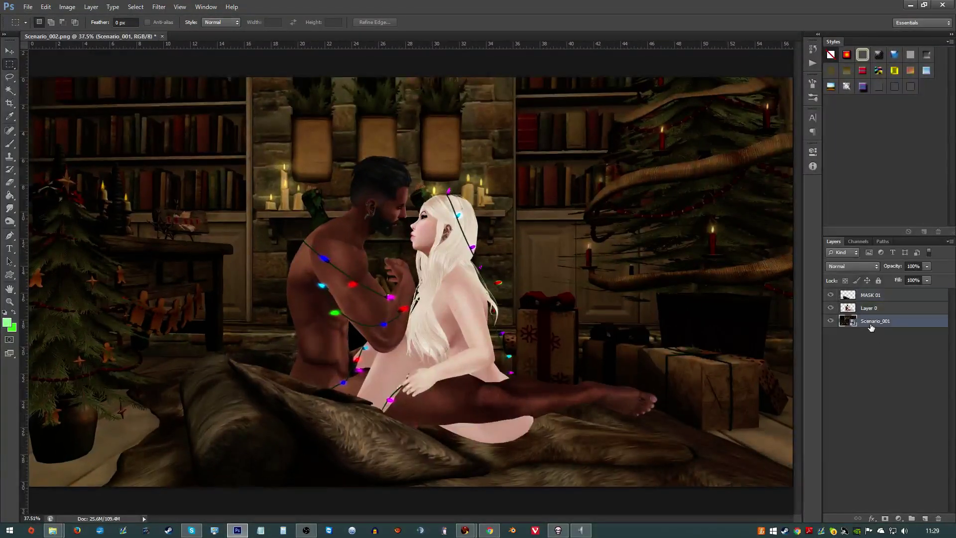
pyautogui.hotkey('ctrl', 'j')
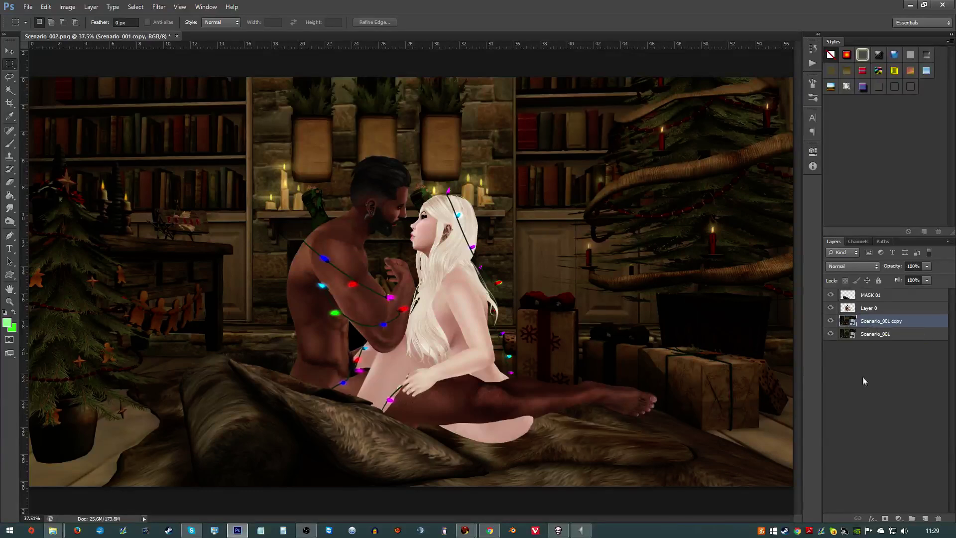
pyautogui.press('b')
pyautogui.click(333, 170)
pyautogui.press('Return')
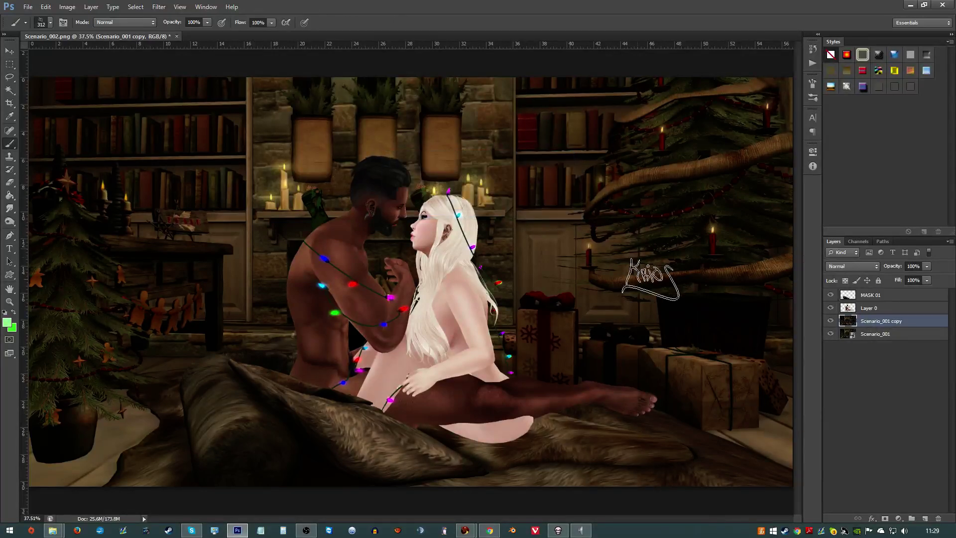
# - Apply a 5.5-pixel Gaussian Blur to the Scenario_001 copy
pyautogui.click(159, 6)
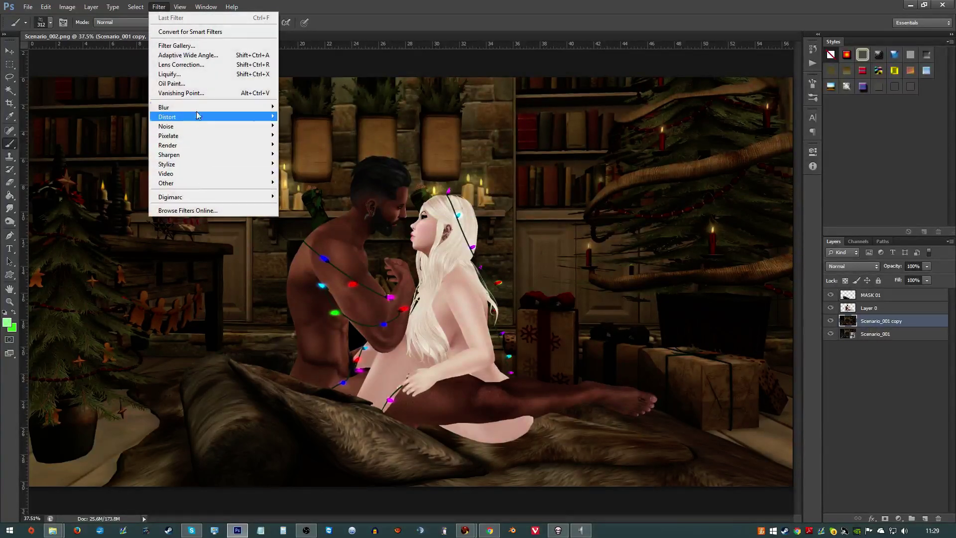
pyautogui.moveTo(199, 108)
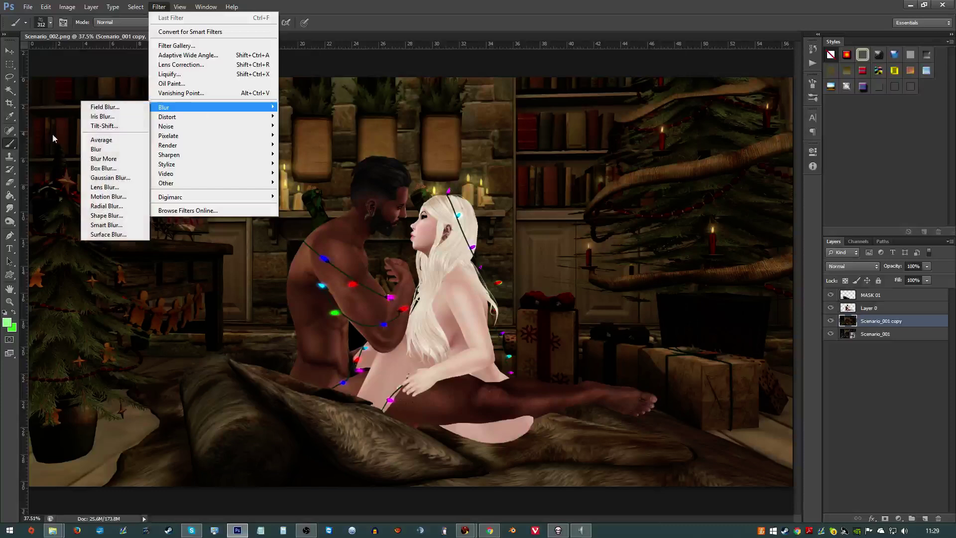
pyautogui.click(102, 178)
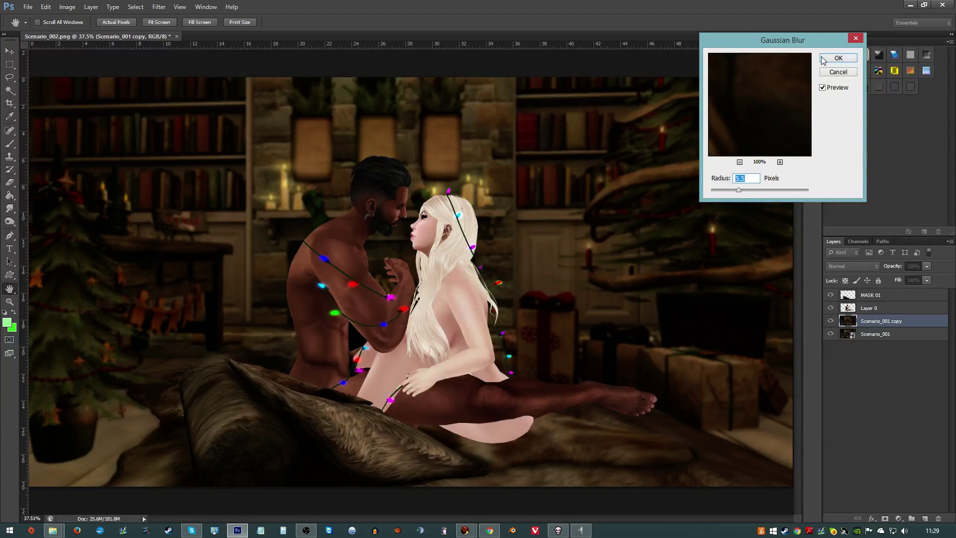
pyautogui.click(838, 59)
pyautogui.press('b')
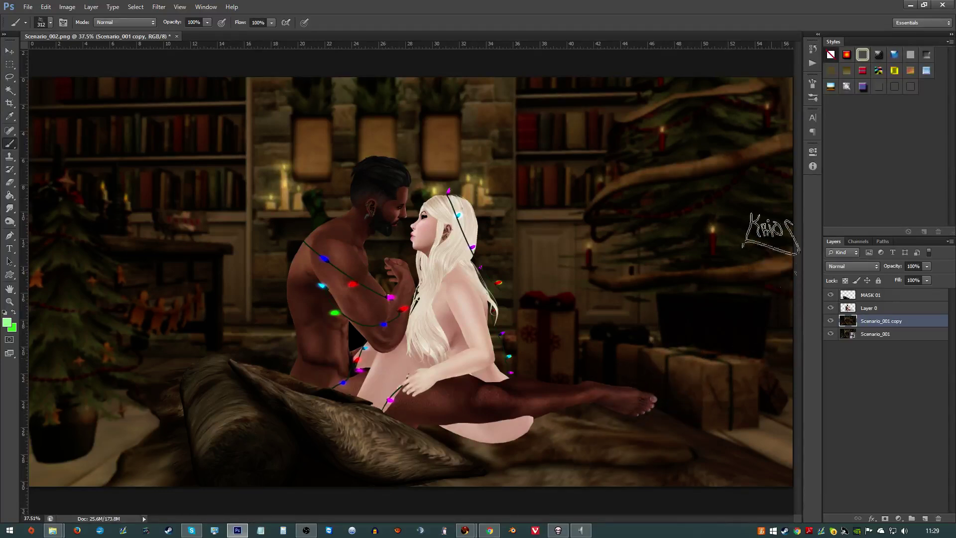
# - Flip Layer 0 horizontally with Free Transform so the woman is on the left
pyautogui.click(866, 312)
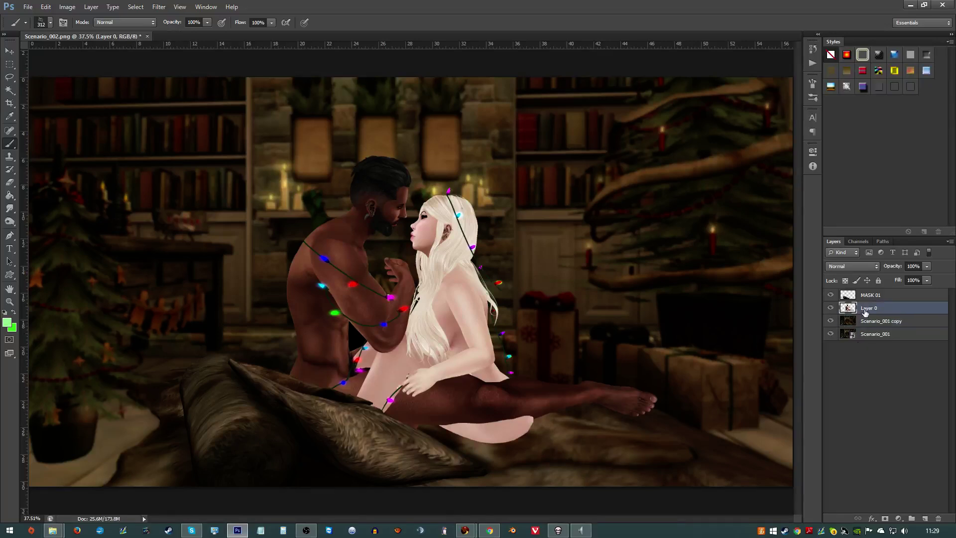
pyautogui.press('v')
pyautogui.scroll(-3, 646, 130)
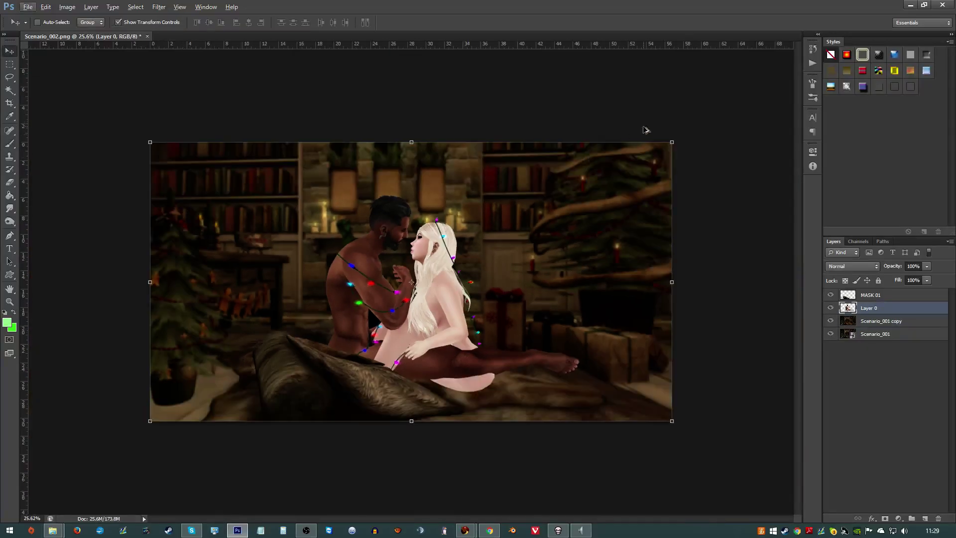
pyautogui.click(677, 143)
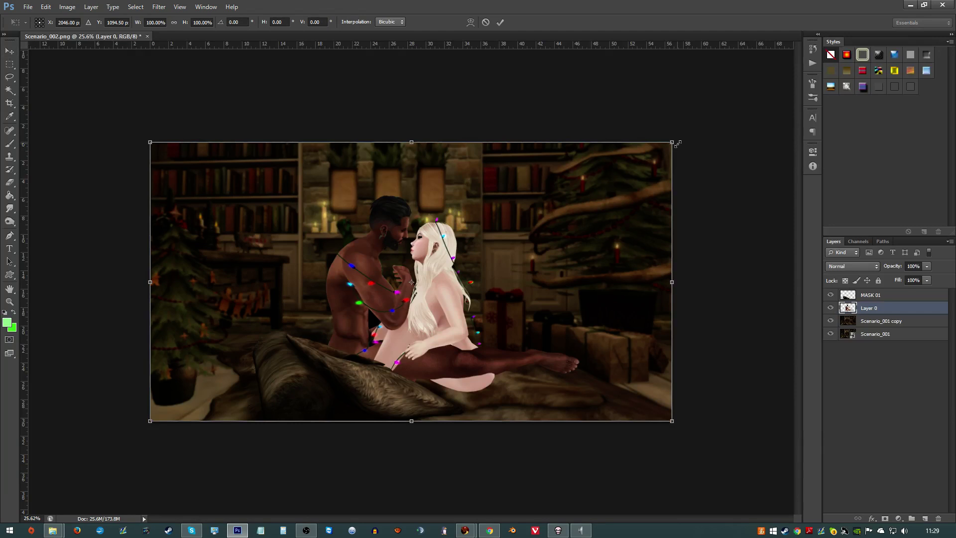
pyautogui.rightClick(645, 162)
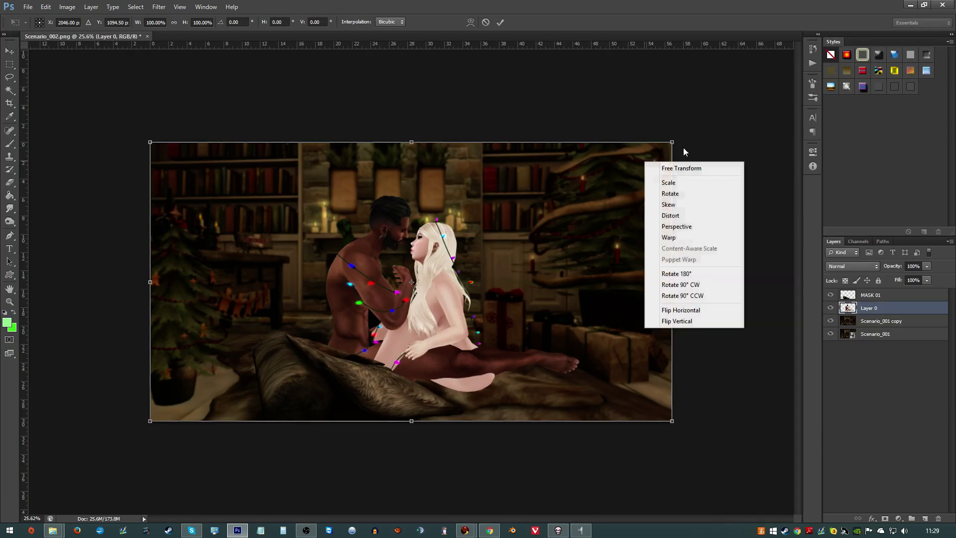
pyautogui.click(691, 313)
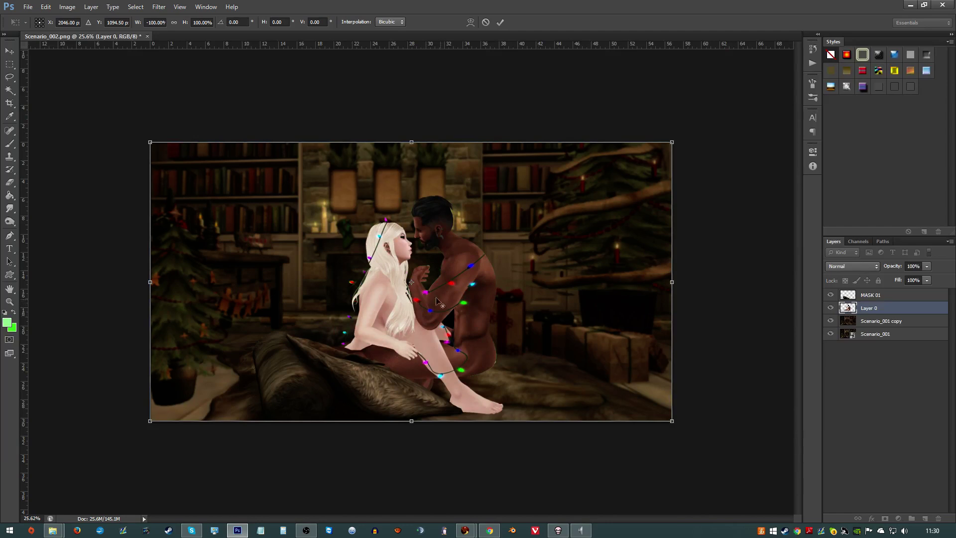
pyautogui.click(500, 21)
pyautogui.scroll(5, 383, 368)
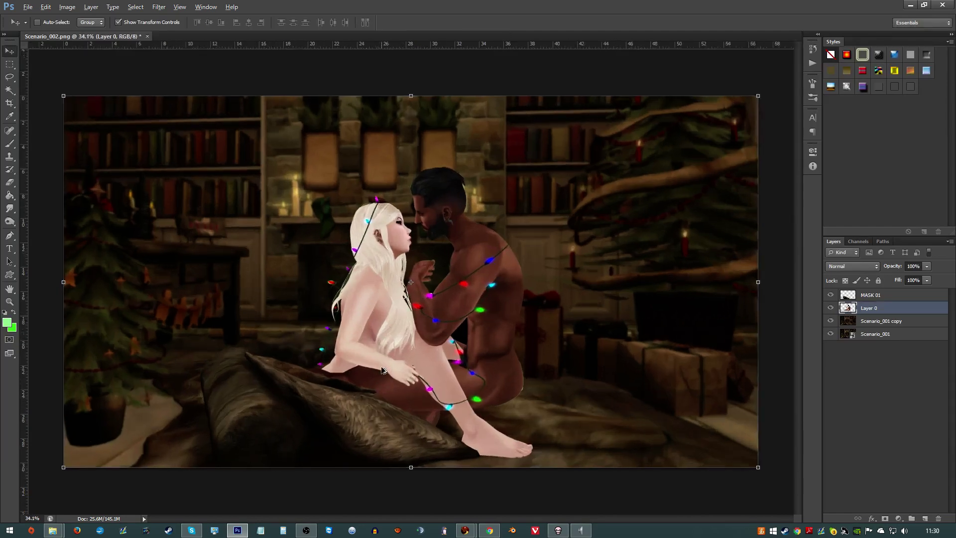
pyautogui.scroll(-2, 382, 369)
# - Erase the blurred Scenario_001 copy over the rug, gifts, pillow and left Christmas tree
pyautogui.click(872, 321)
pyautogui.press('e')
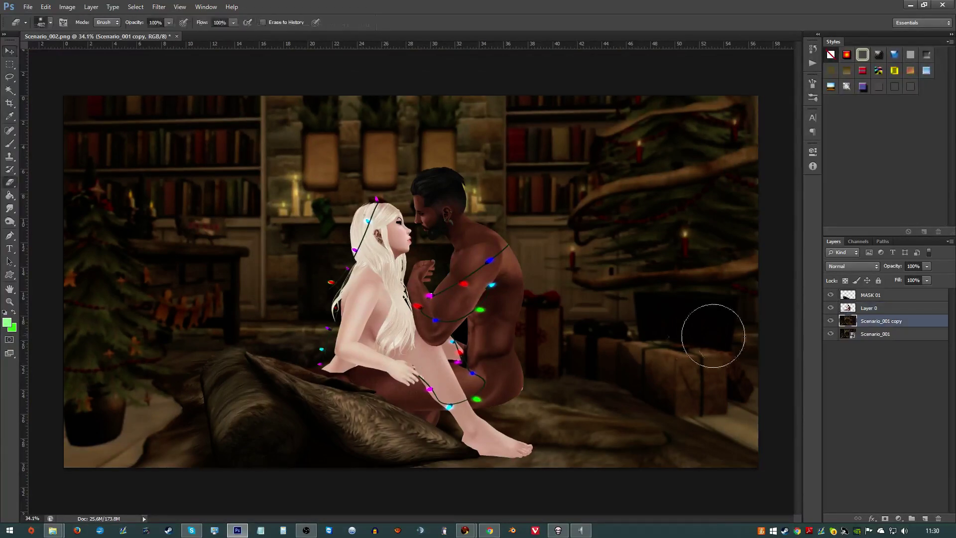
pyautogui.moveTo(531, 409)
pyautogui.mouseDown()
pyautogui.moveTo(566, 392)
pyautogui.moveTo(537, 327)
pyautogui.moveTo(585, 355)
pyautogui.moveTo(676, 373)
pyautogui.moveTo(716, 436)
pyautogui.mouseUp()
pyautogui.moveTo(256, 424)
pyautogui.mouseDown()
pyautogui.moveTo(209, 411)
pyautogui.moveTo(200, 385)
pyautogui.moveTo(174, 442)
pyautogui.moveTo(107, 372)
pyautogui.moveTo(95, 427)
pyautogui.moveTo(68, 224)
pyautogui.moveTo(119, 287)
pyautogui.moveTo(130, 421)
pyautogui.mouseUp()
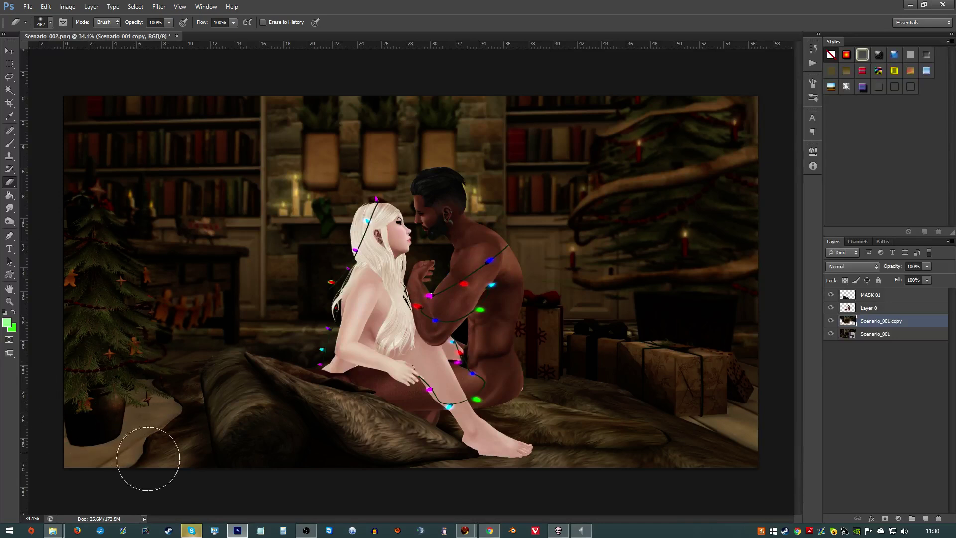
pyautogui.click(193, 532)
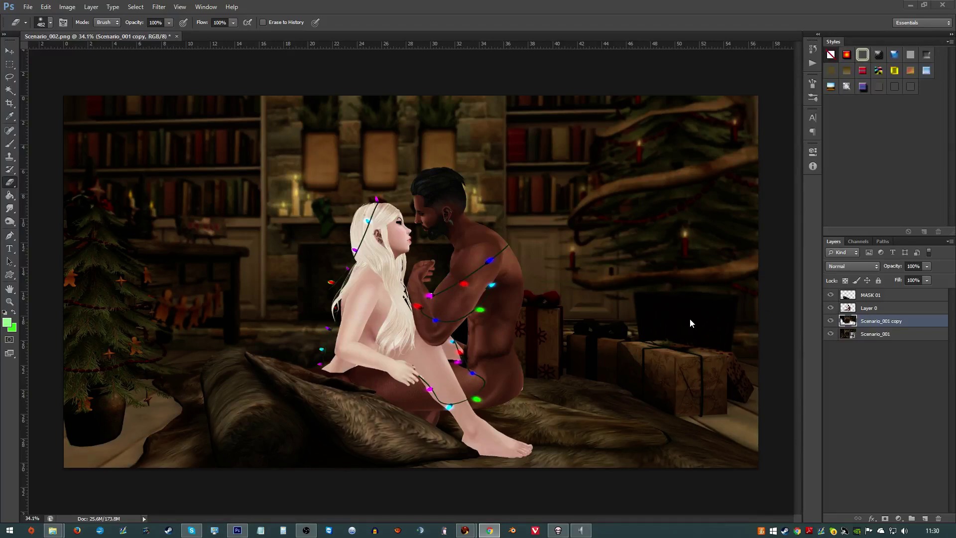
pyautogui.scroll(-2, 610, 339)
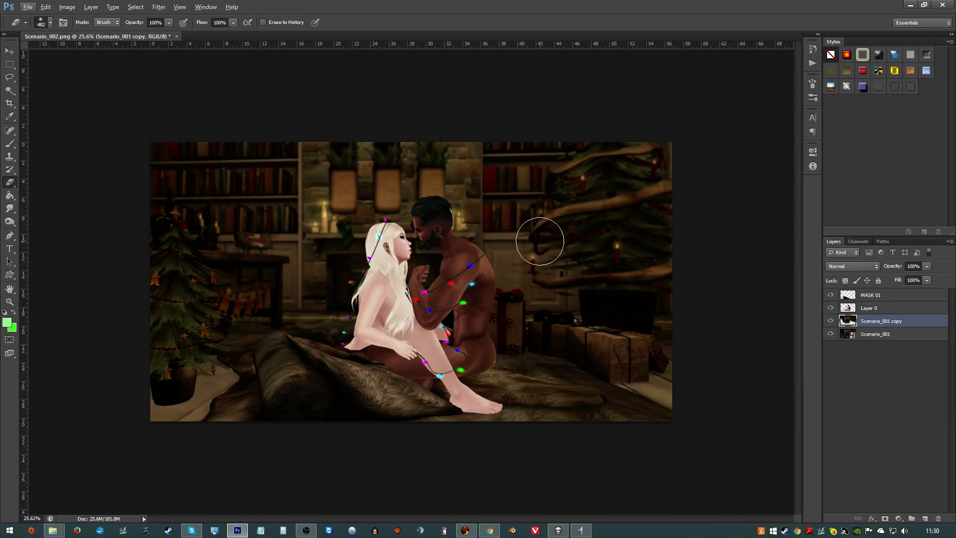
# - Shift the MASK 01 layer slightly with the Move tool, then undo the shift
pyautogui.click(856, 296)
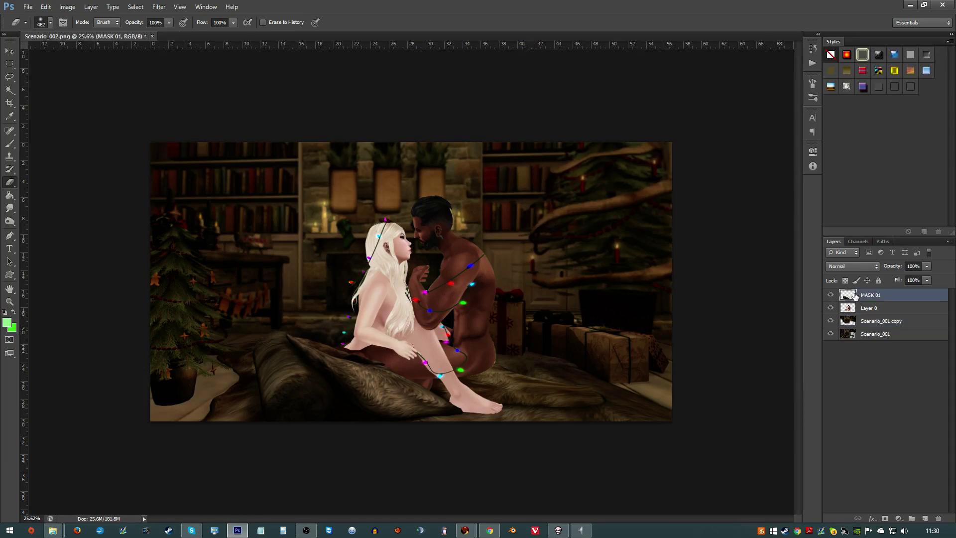
pyautogui.press('v')
pyautogui.moveTo(382, 392)
pyautogui.mouseDown()
pyautogui.moveTo(373, 427)
pyautogui.moveTo(386, 399)
pyautogui.mouseUp()
pyautogui.hotkey('ctrl', 'z')
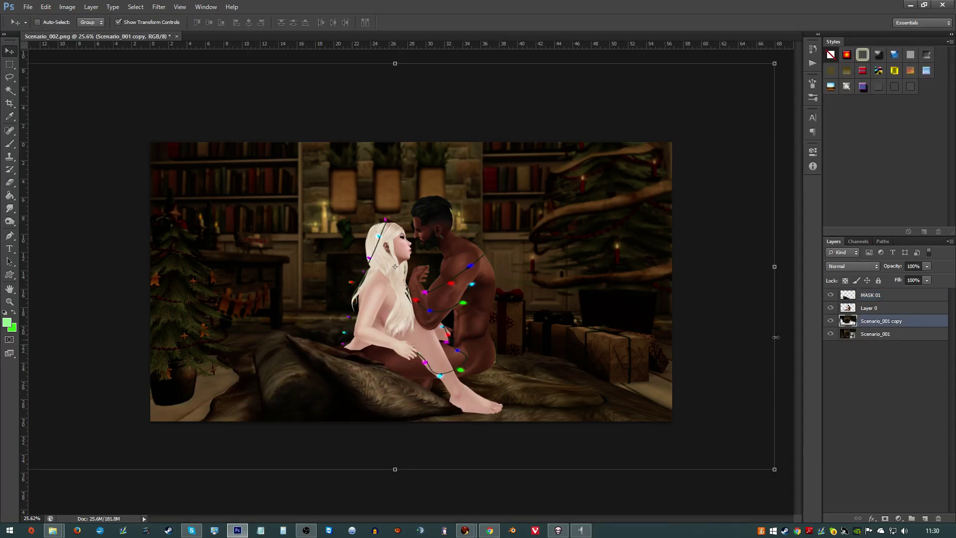
# - Scale the couple on Layer 0 to about 114% and nudge it right and up
pyautogui.click(854, 309)
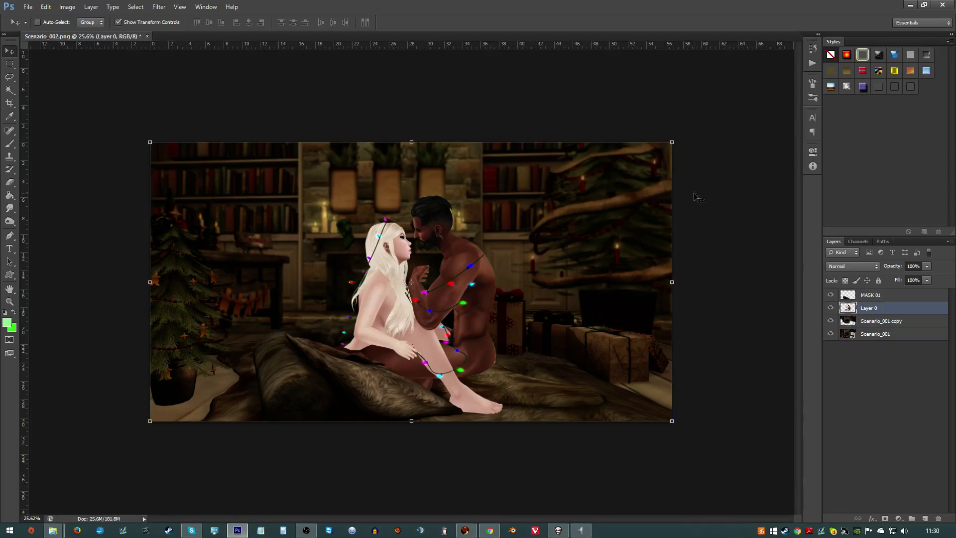
pyautogui.moveTo(674, 142); pyautogui.dragTo(709, 122)
pyautogui.moveTo(578, 281); pyautogui.dragTo(586, 267)
pyautogui.press('Return')
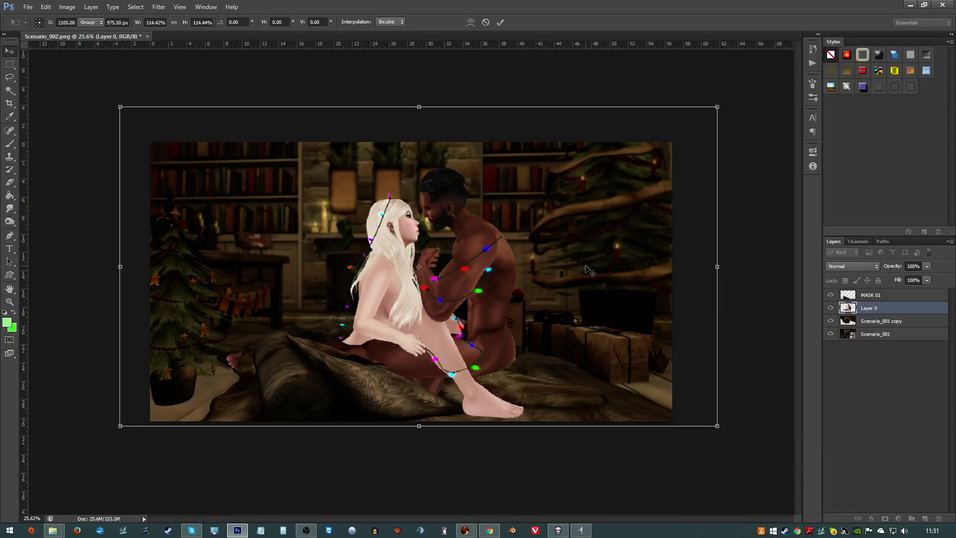
pyautogui.scroll(4, 215, 375)
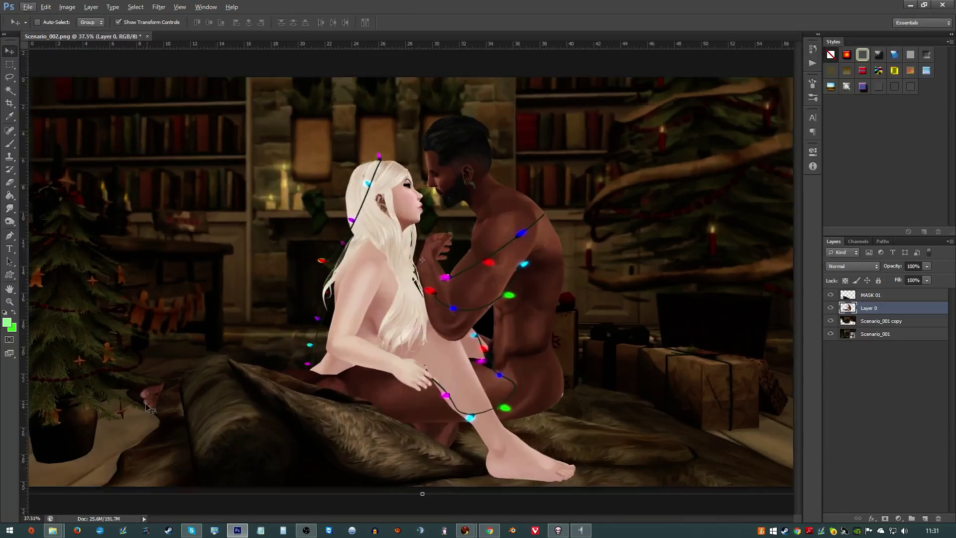
# - Lasso the MASK 01 area covering the man's foot at lower left and delete it
pyautogui.click(10, 78)
pyautogui.scroll(5, 139, 409)
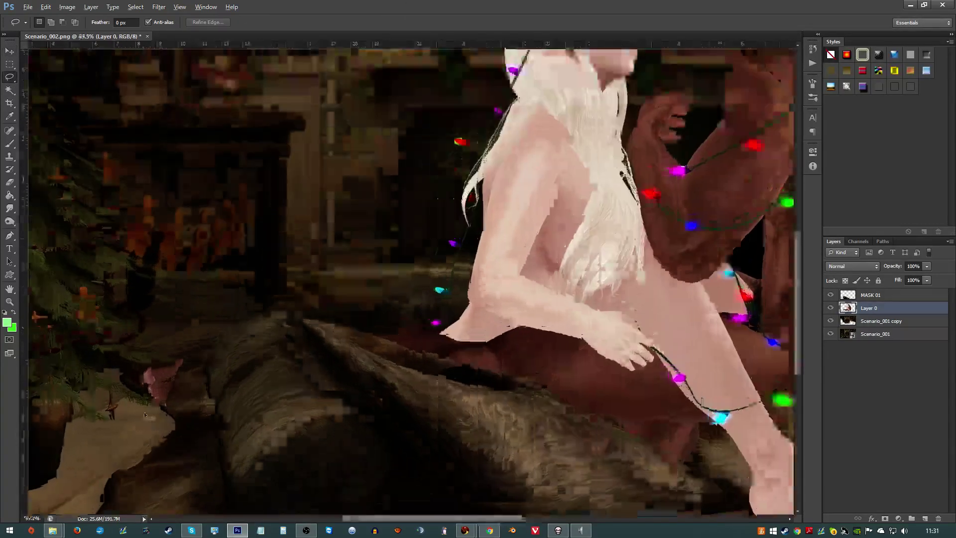
pyautogui.moveTo(348, 201)
pyautogui.mouseDown()
pyautogui.moveTo(320, 301)
pyautogui.moveTo(342, 480)
pyautogui.moveTo(134, 433)
pyautogui.moveTo(310, 93)
pyautogui.mouseUp()
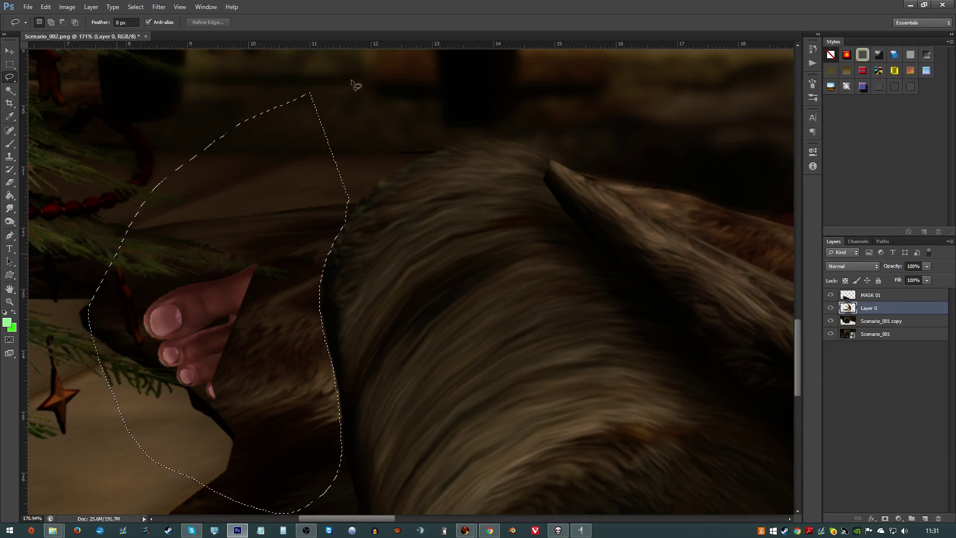
pyautogui.click(870, 295)
pyautogui.press('Delete')
pyautogui.hotkey('ctrl', 'd')
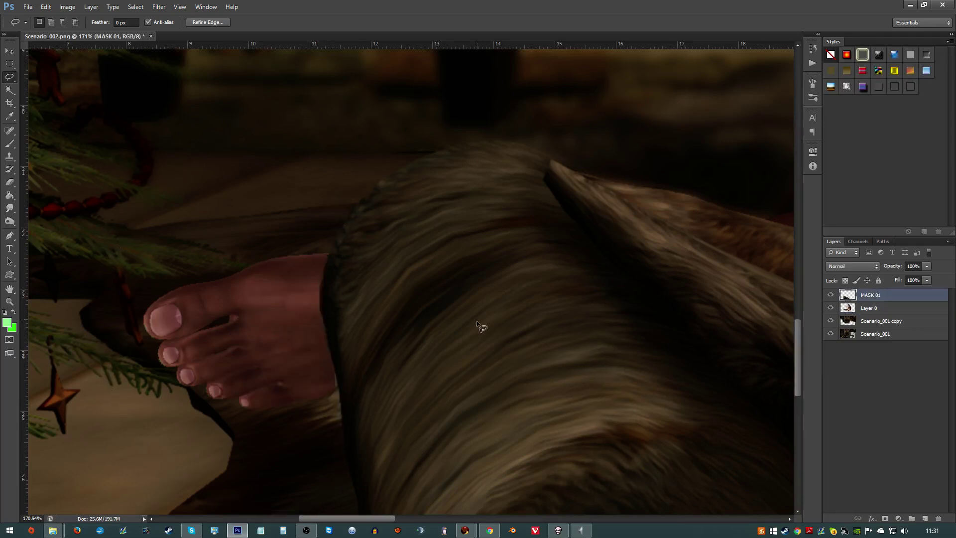
pyautogui.scroll(-8, 476, 321)
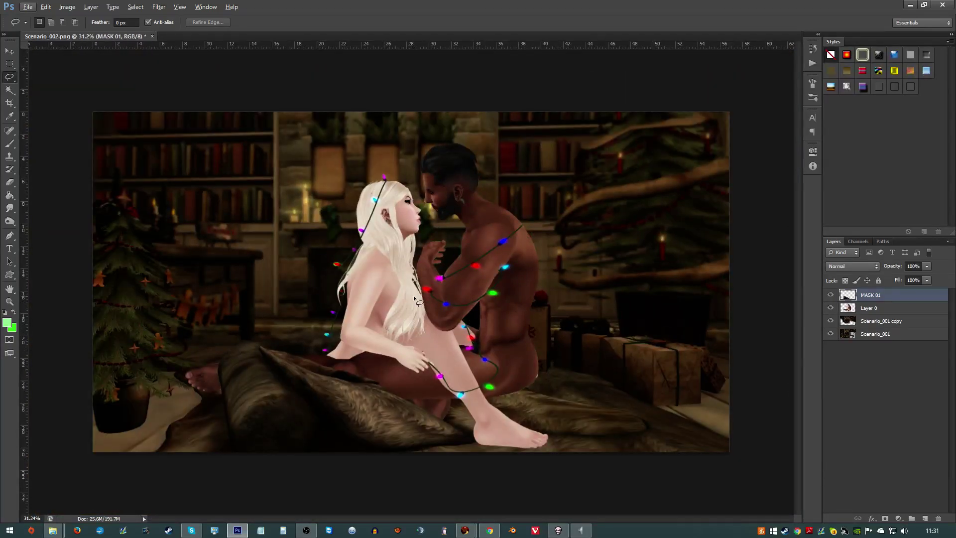
pyautogui.scroll(-2, 529, 377)
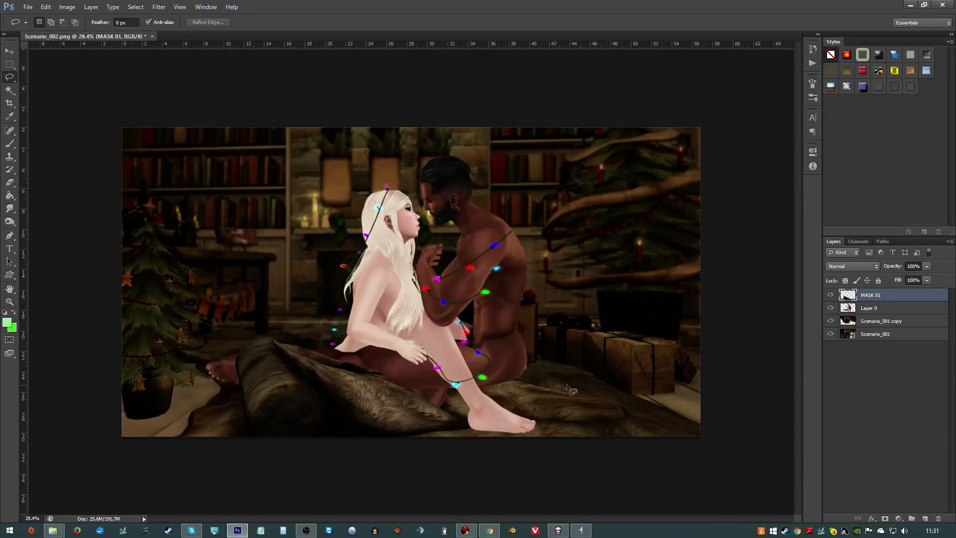
pyautogui.scroll(5, 580, 385)
pyautogui.scroll(10, 600, 381)
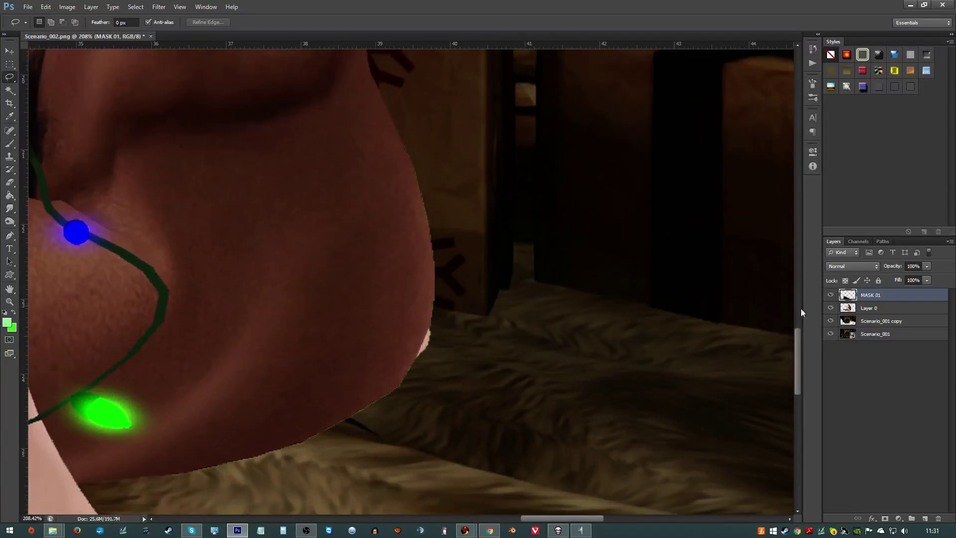
# - On Layer 0, select the dark background beside the jaw by colour, then deselect
pyautogui.click(850, 308)
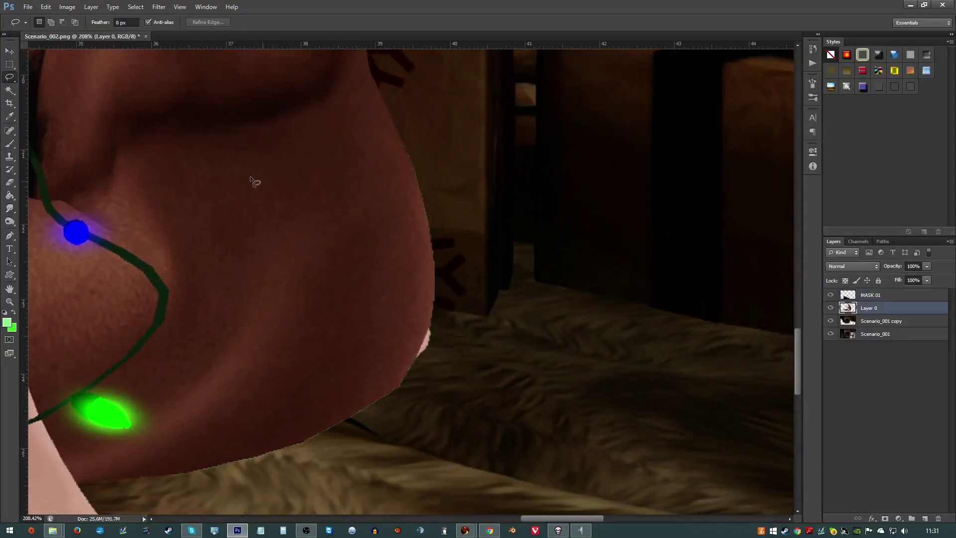
pyautogui.click(5, 90)
pyautogui.click(546, 291)
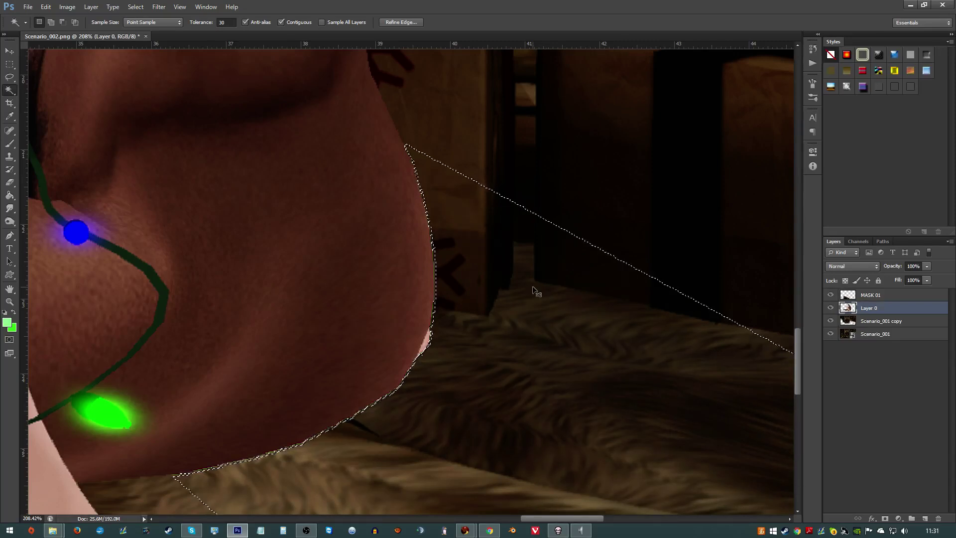
pyautogui.hotkey('ctrl', 'd')
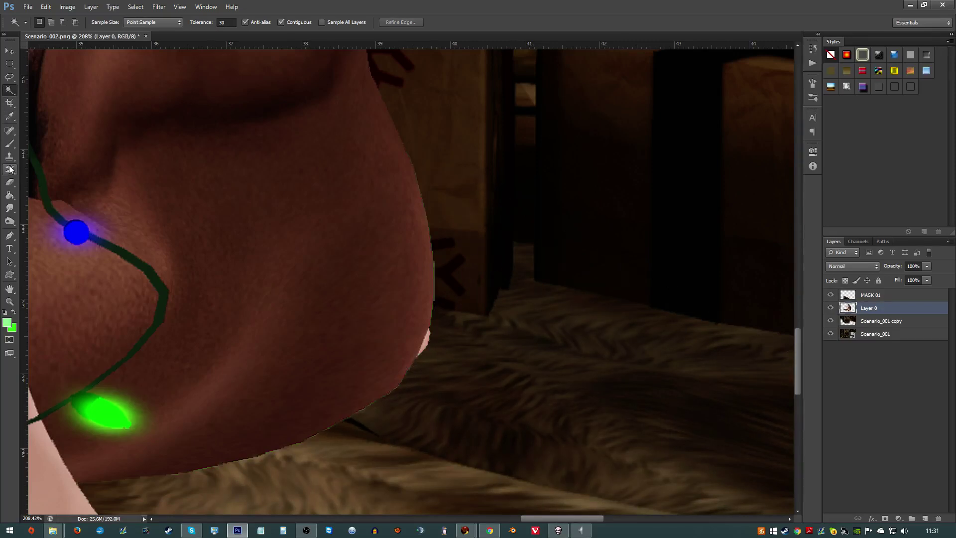
# - Trace a closed pen path hugging the man's jaw and chin edge
pyautogui.click(10, 236)
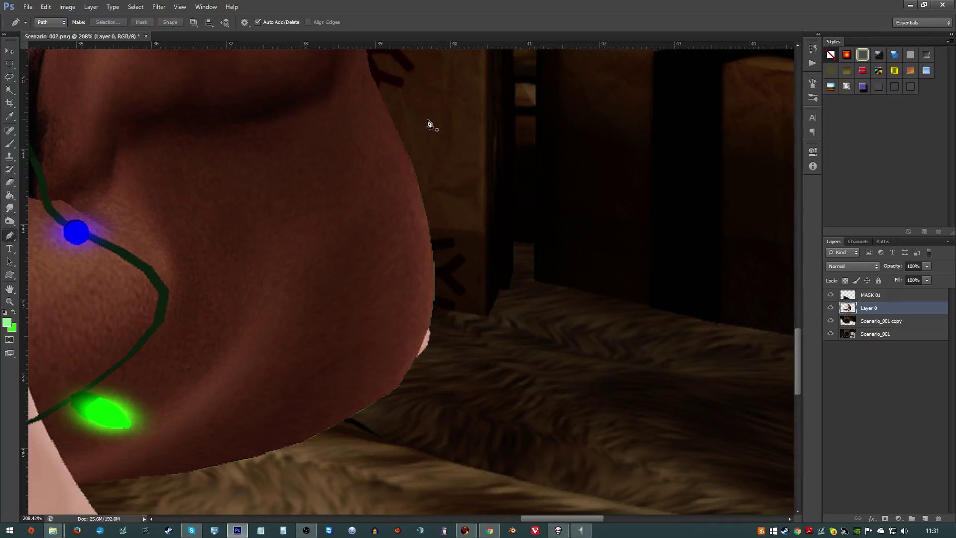
pyautogui.click(388, 115)
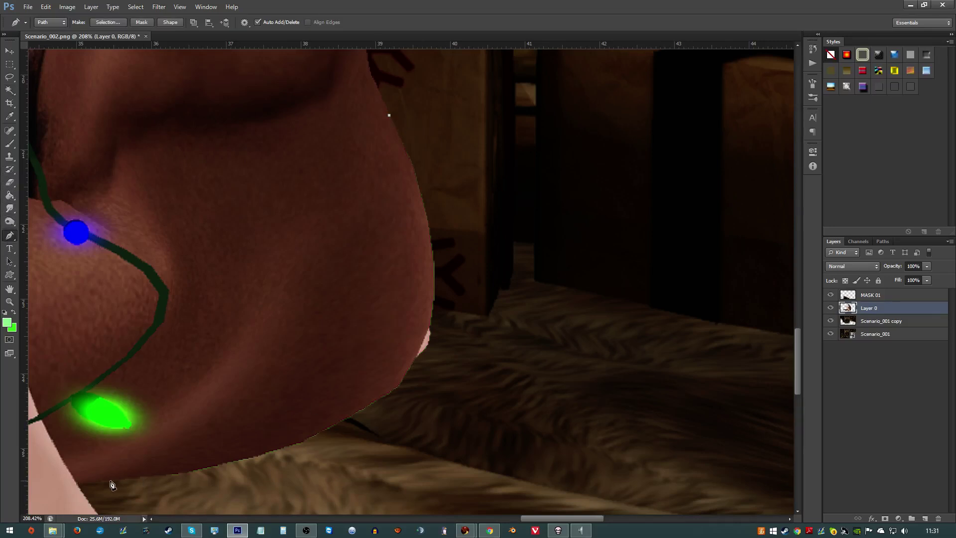
pyautogui.click(78, 482)
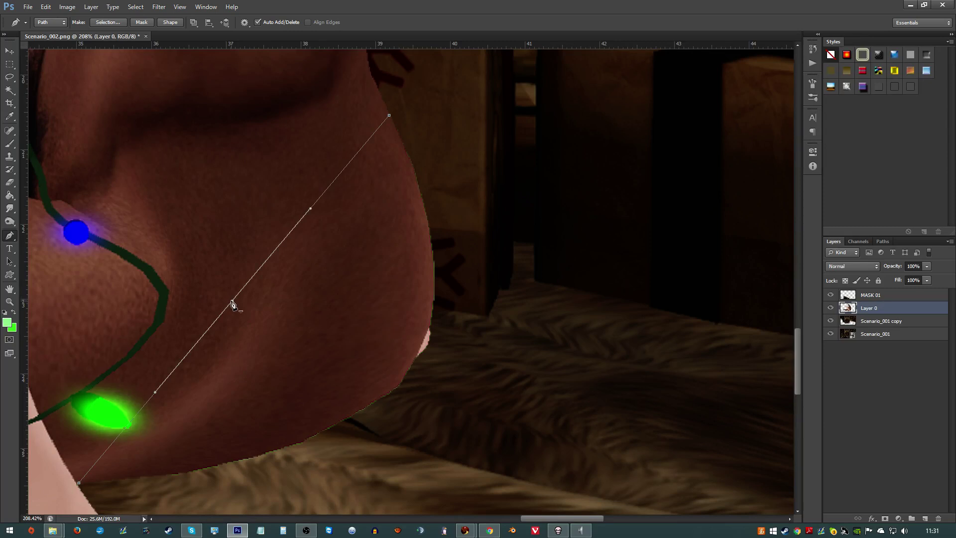
pyautogui.moveTo(232, 304); pyautogui.dragTo(401, 378)
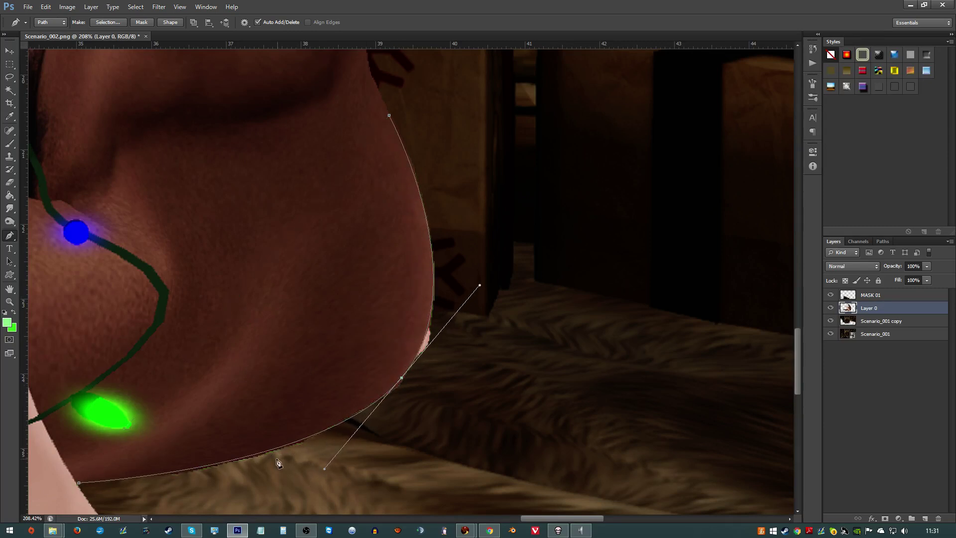
pyautogui.click(228, 463)
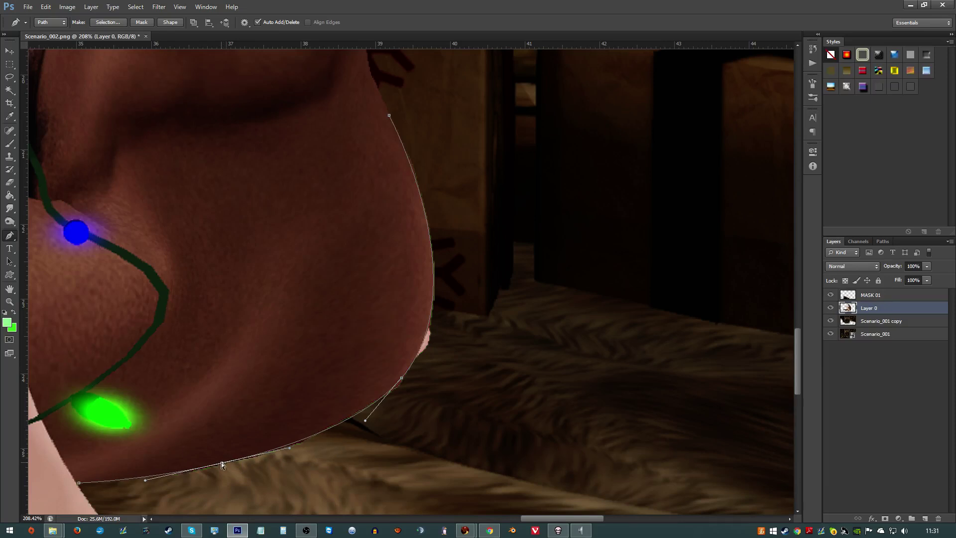
pyautogui.click(564, 391)
pyautogui.moveTo(319, 437); pyautogui.dragTo(284, 482)
pyautogui.moveTo(554, 209); pyautogui.dragTo(553, 195)
pyautogui.moveTo(505, 114); pyautogui.dragTo(484, 105)
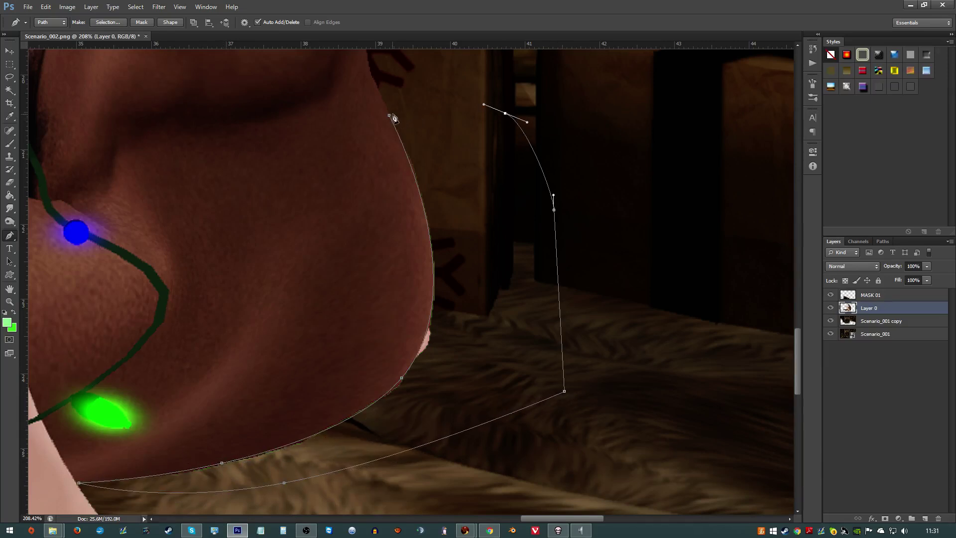
pyautogui.click(390, 115)
# - Turn the path into a selection, restore Layer 0 to 100% opacity, and deselect
pyautogui.rightClick(432, 131)
pyautogui.click(474, 179)
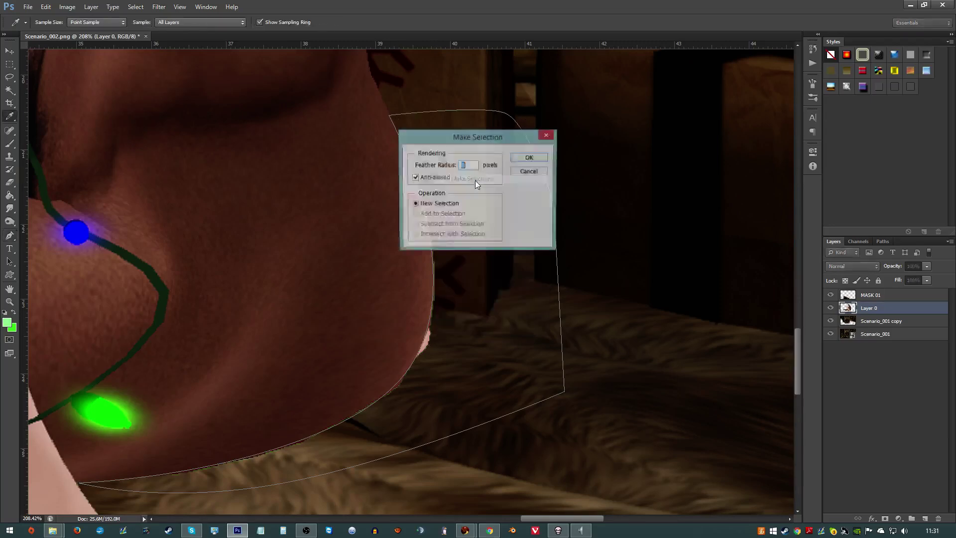
pyautogui.press('Return')
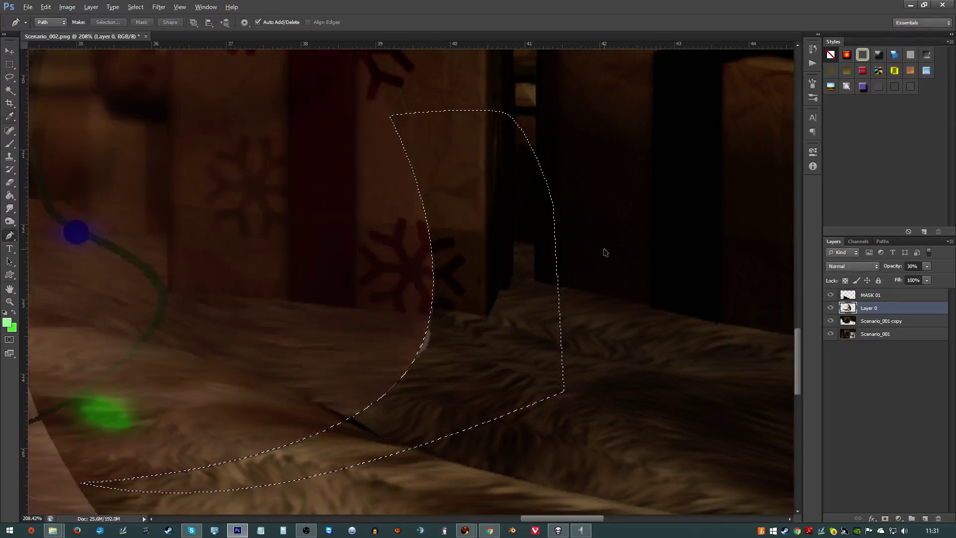
pyautogui.press('0')
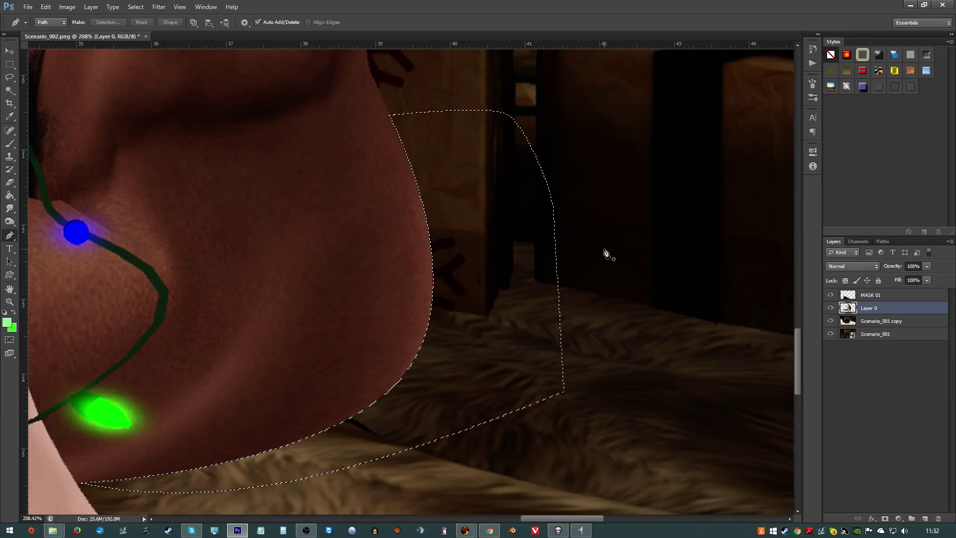
pyautogui.hotkey('ctrl', 'd')
pyautogui.scroll(-5, 606, 252)
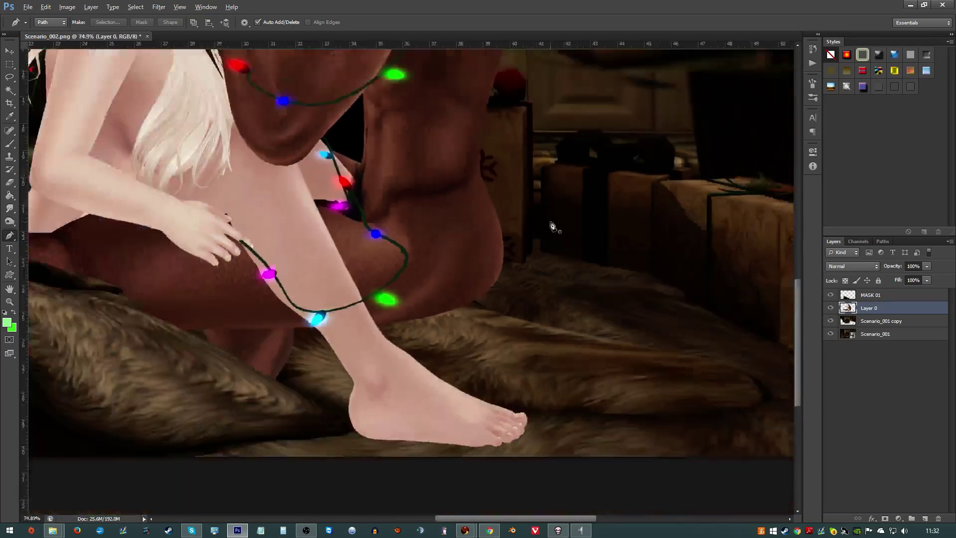
pyautogui.scroll(-4, 551, 227)
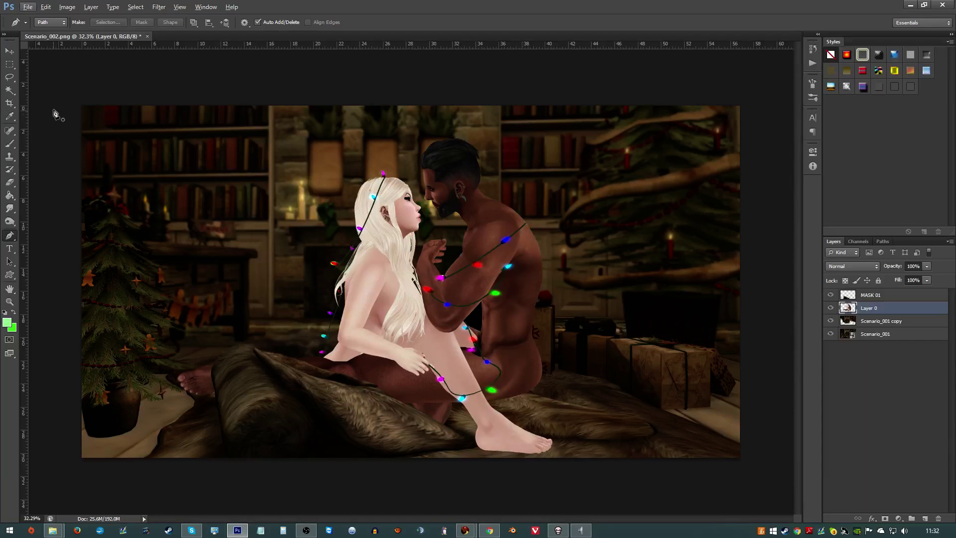
pyautogui.click(10, 65)
pyautogui.scroll(-3, 399, 311)
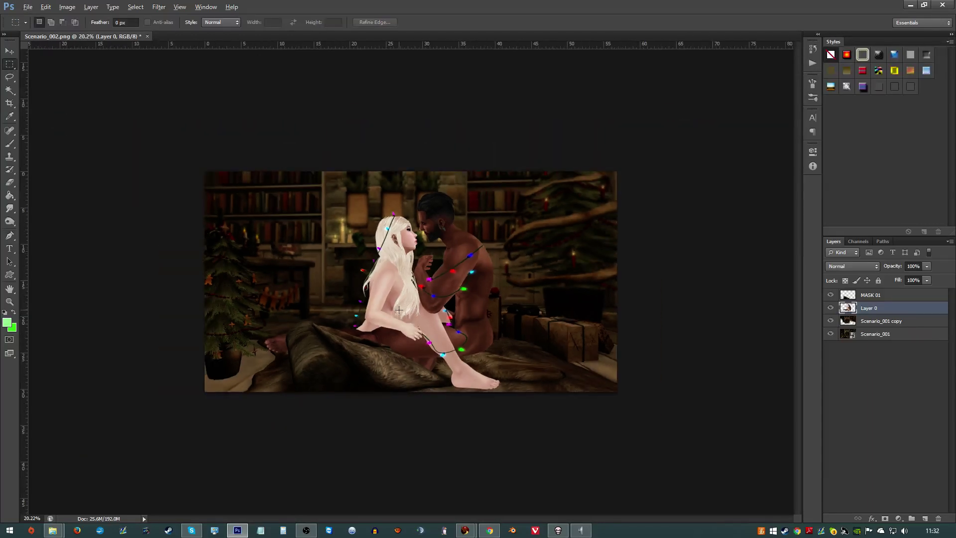
pyautogui.scroll(1, 398, 310)
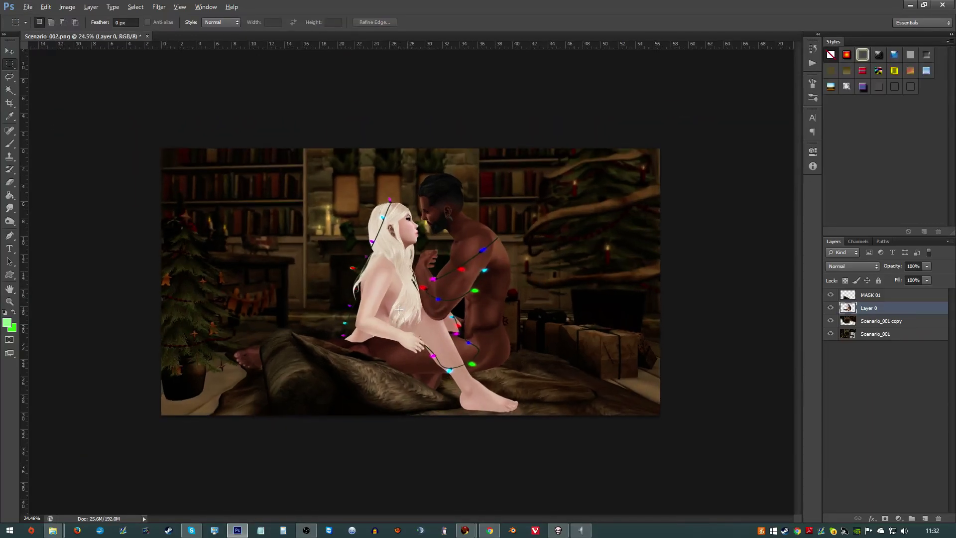
pyautogui.press('alt')
pyautogui.click(830, 307)
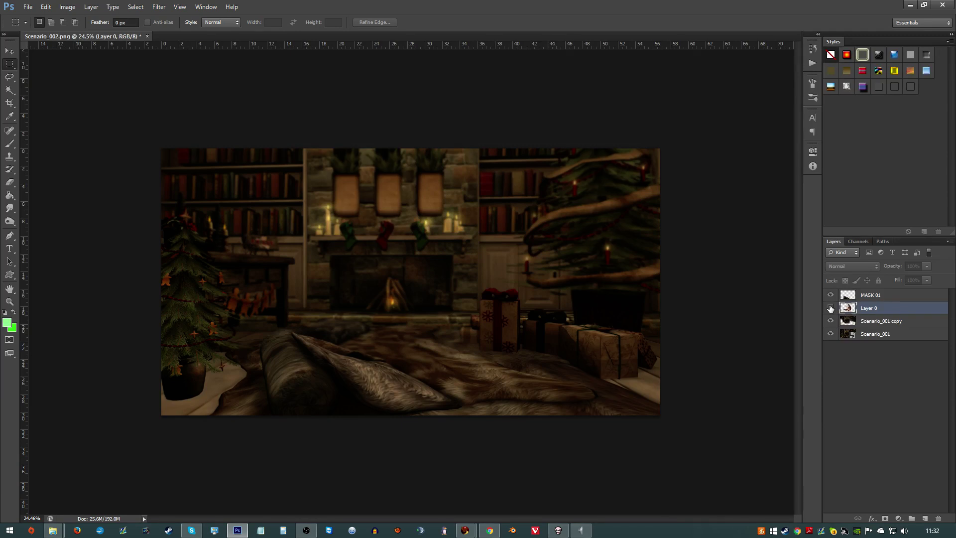
pyautogui.click(830, 308)
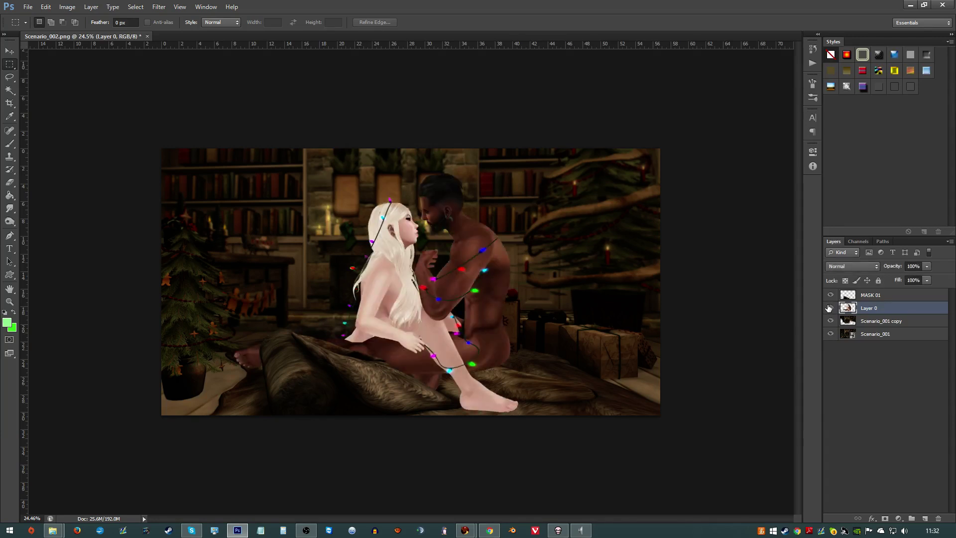
pyautogui.click(830, 308)
pyautogui.click(830, 308)
pyautogui.click(831, 308)
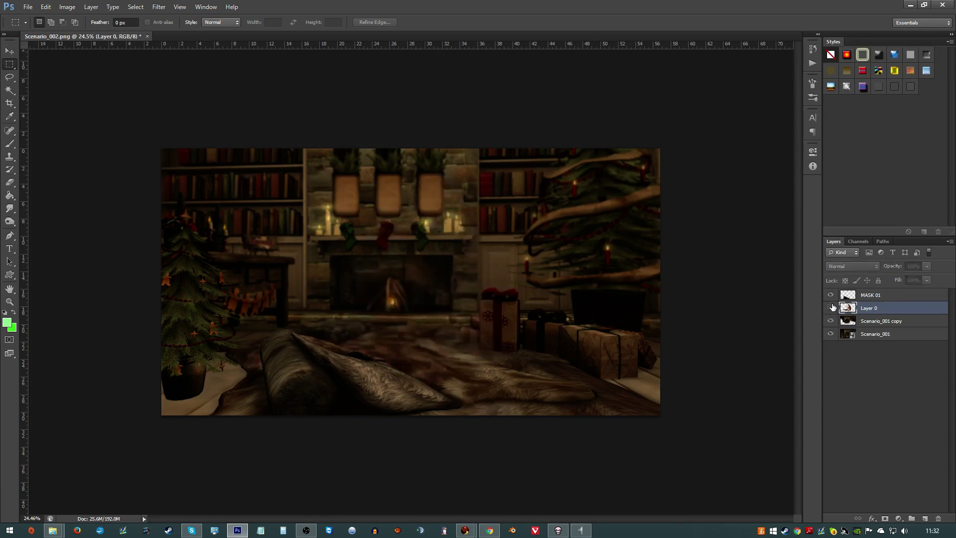
pyautogui.click(830, 308)
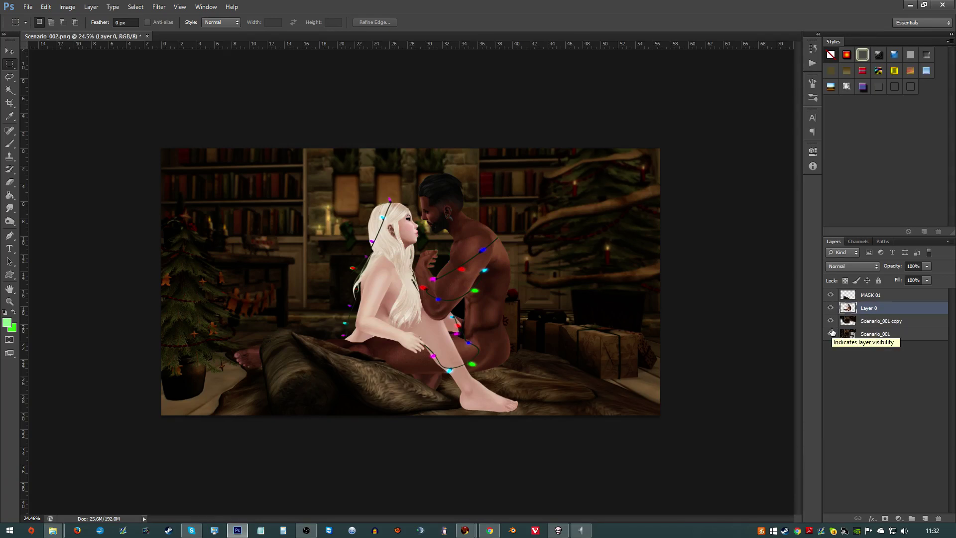
pyautogui.click(831, 295)
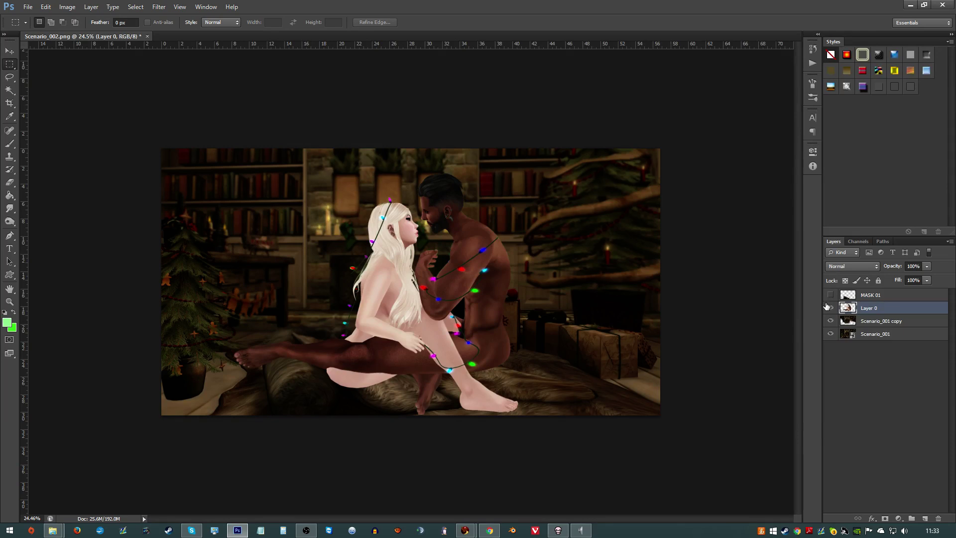
pyautogui.click(828, 307)
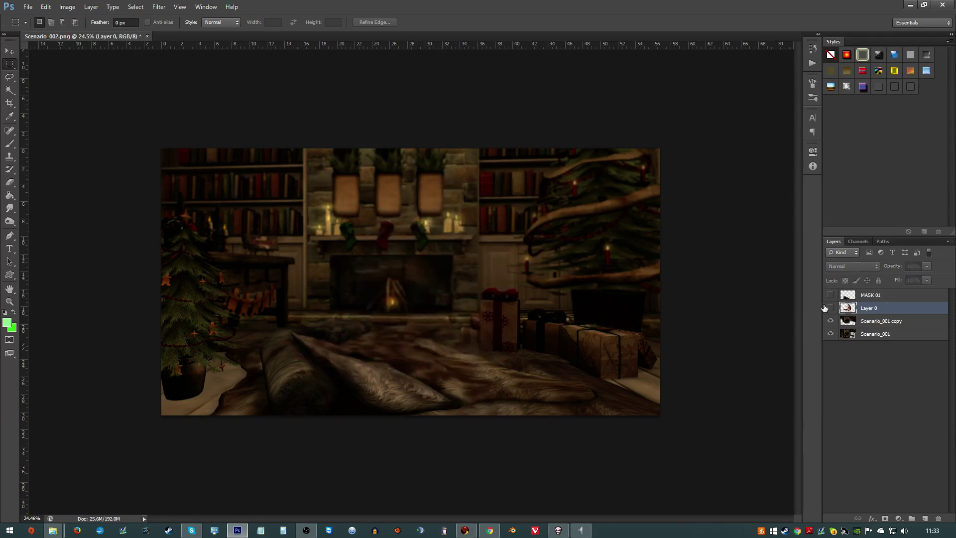
pyautogui.click(829, 307)
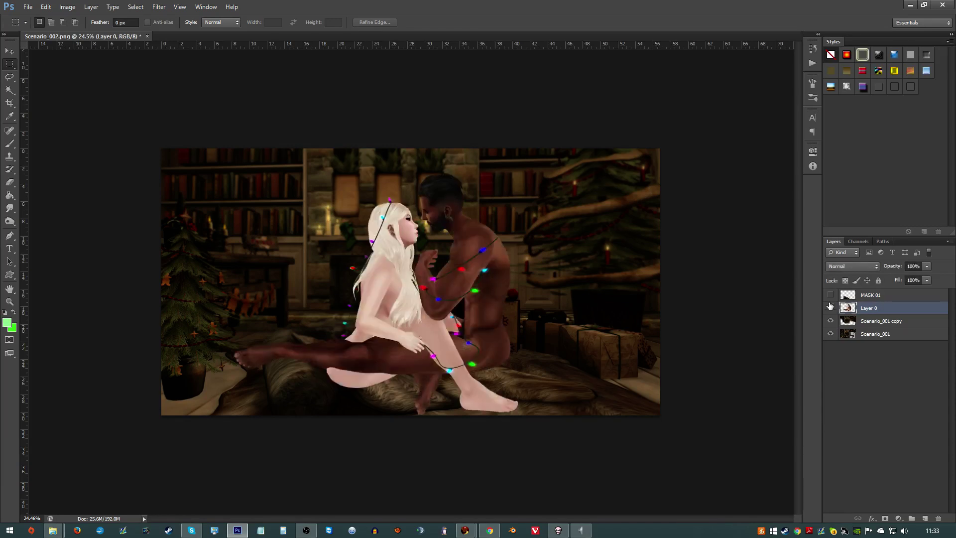
pyautogui.click(831, 295)
pyautogui.click(831, 294)
pyautogui.click(830, 295)
pyautogui.click(830, 295)
pyautogui.click(830, 295)
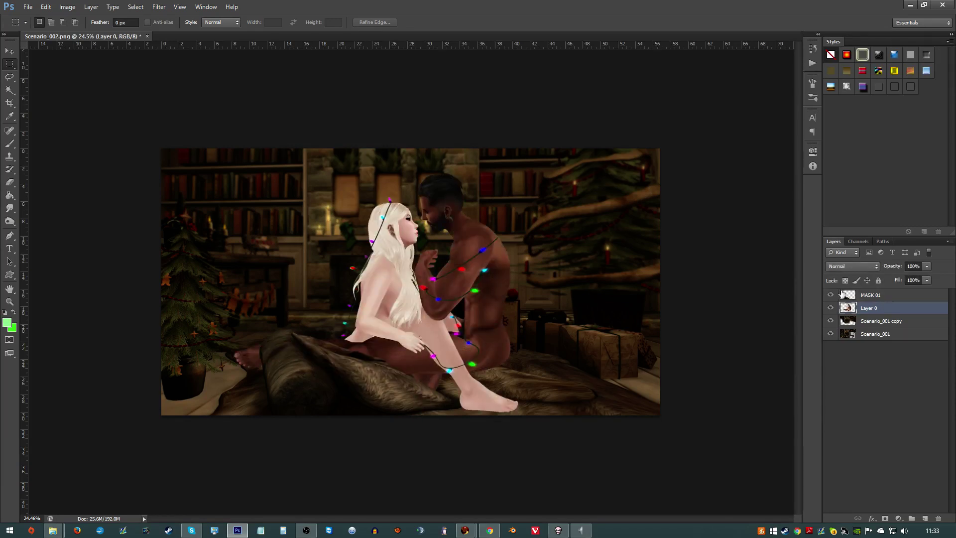
pyautogui.click(859, 296)
# - Compare MASK 01 over the leg, nudge the mask up slightly, and reset colours to black and white
pyautogui.press('v')
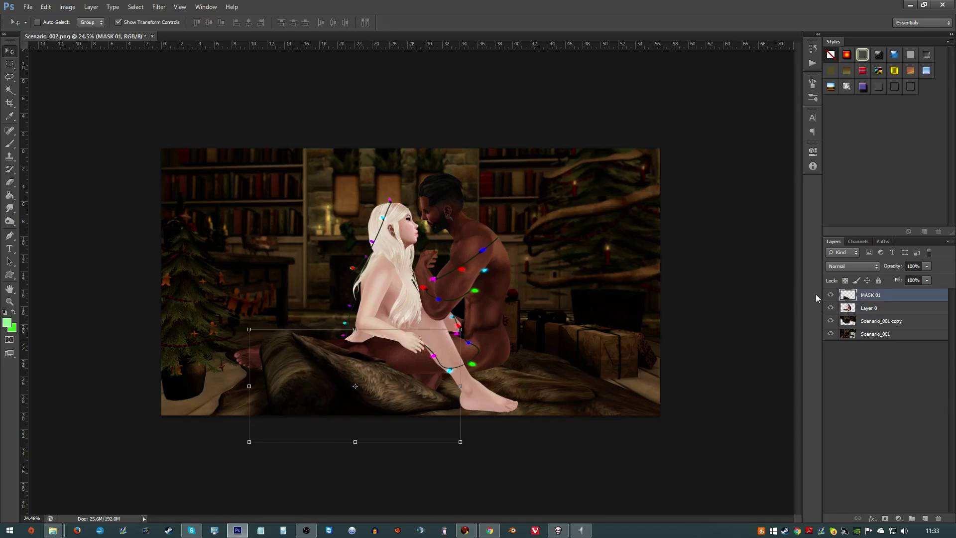
pyautogui.click(830, 295)
pyautogui.click(831, 295)
pyautogui.click(830, 295)
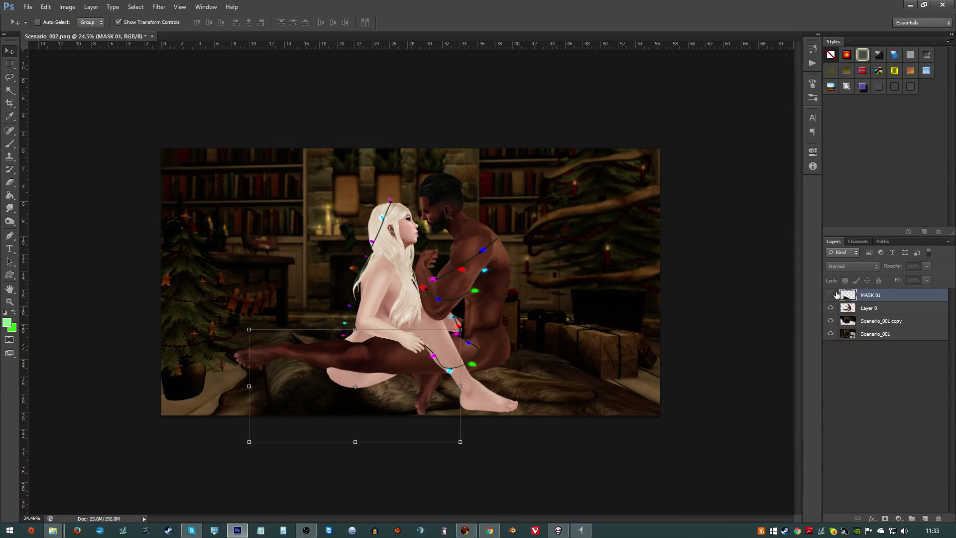
pyautogui.click(830, 295)
pyautogui.hotkey('ctrl', '+')
pyautogui.scroll(13, 319, 376)
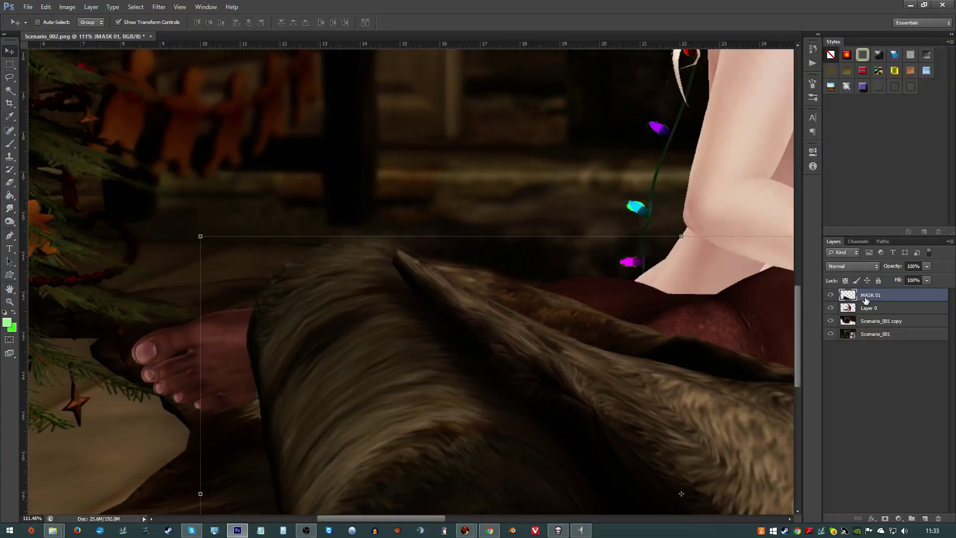
pyautogui.press('Up')
pyautogui.press('Up')
pyautogui.press('Up')
pyautogui.press('Up')
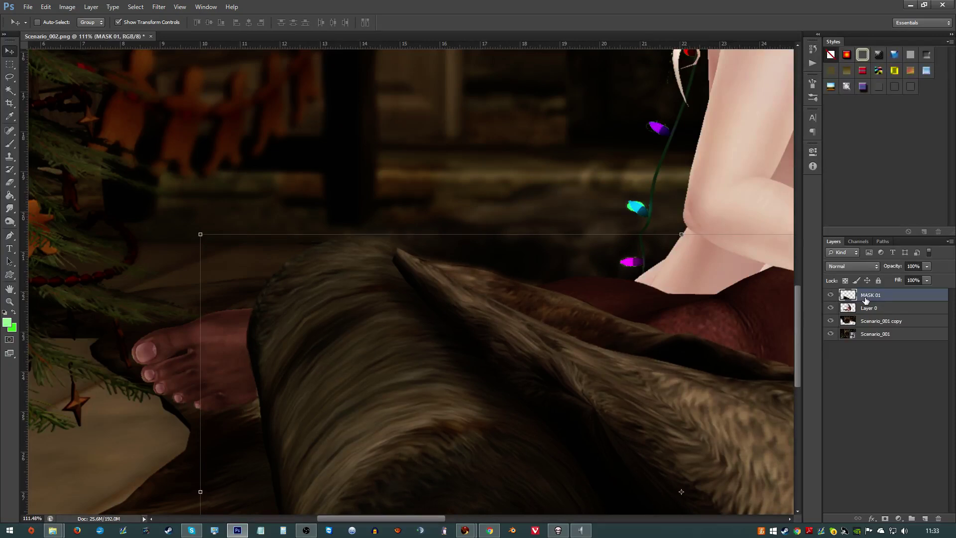
pyautogui.press('d')
# - Recheck MASK 01 over the arm and leg, fit the image on screen, and select Scenario_001 copy
pyautogui.click(831, 295)
pyautogui.click(830, 295)
pyautogui.click(830, 295)
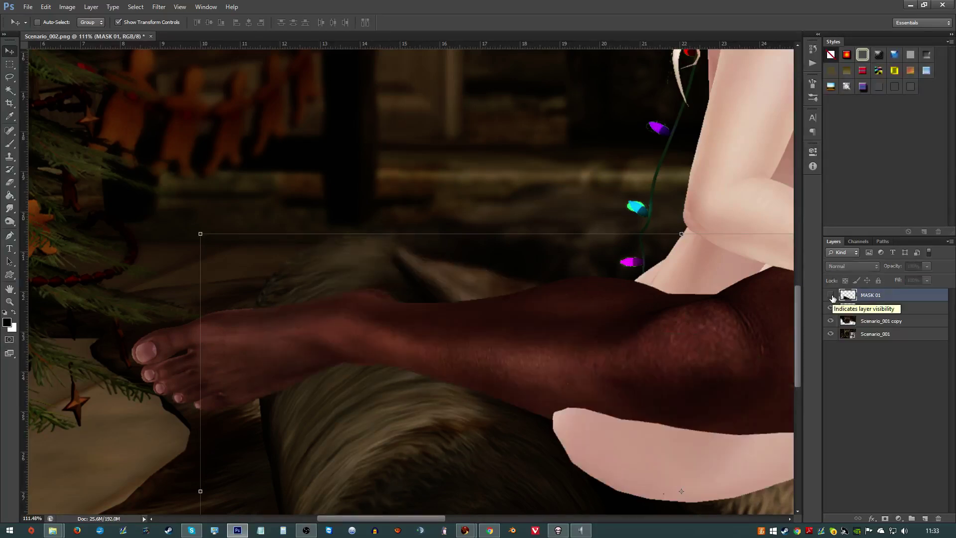
pyautogui.click(830, 294)
pyautogui.click(831, 295)
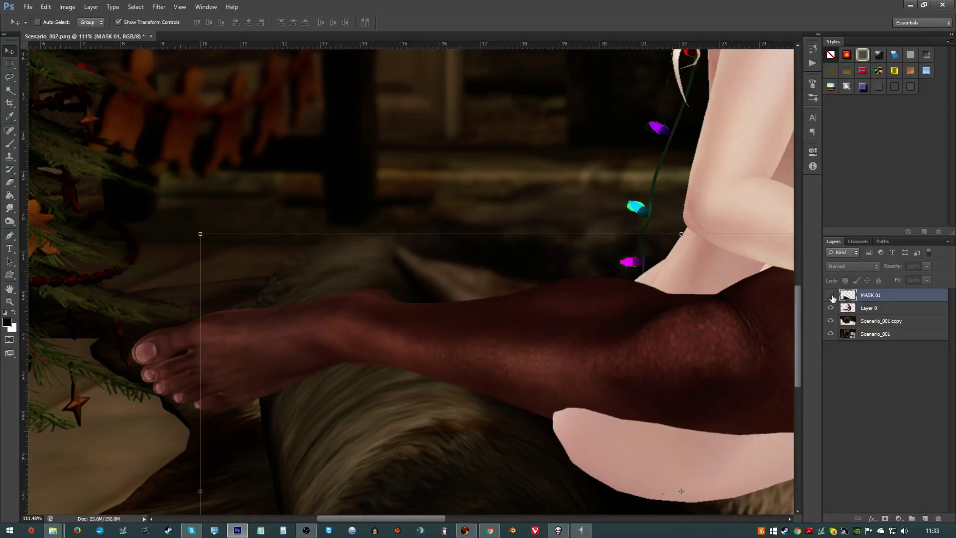
pyautogui.click(830, 294)
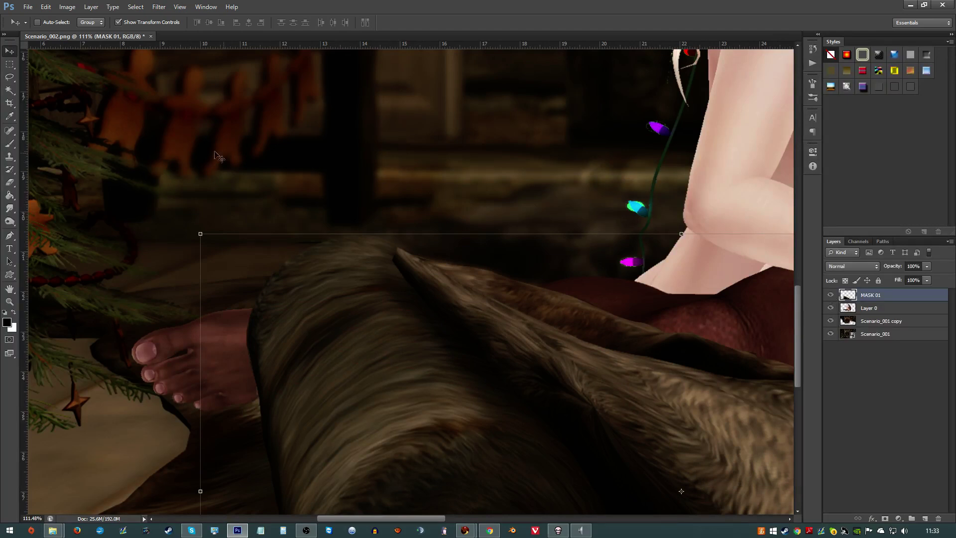
pyautogui.click(11, 65)
pyautogui.hotkey('ctrl', '0')
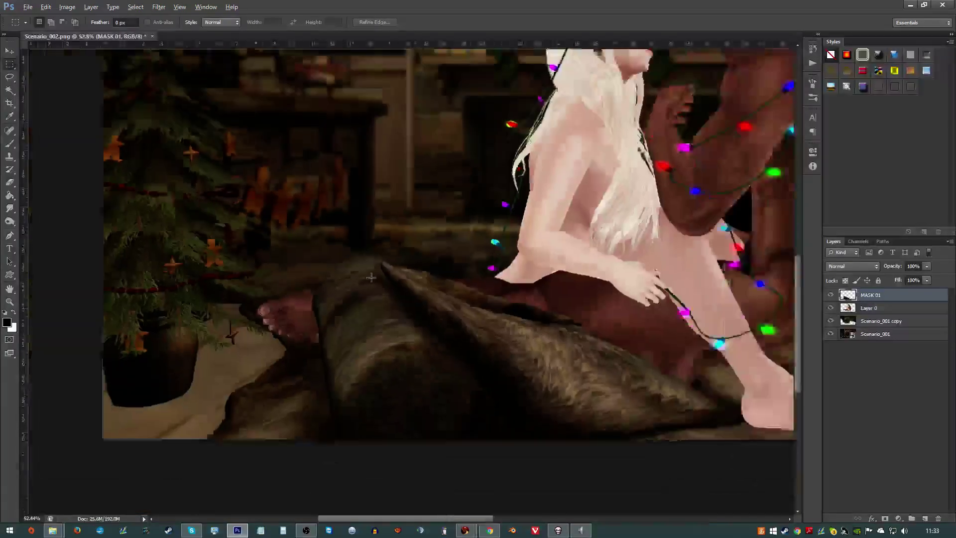
pyautogui.press('alt')
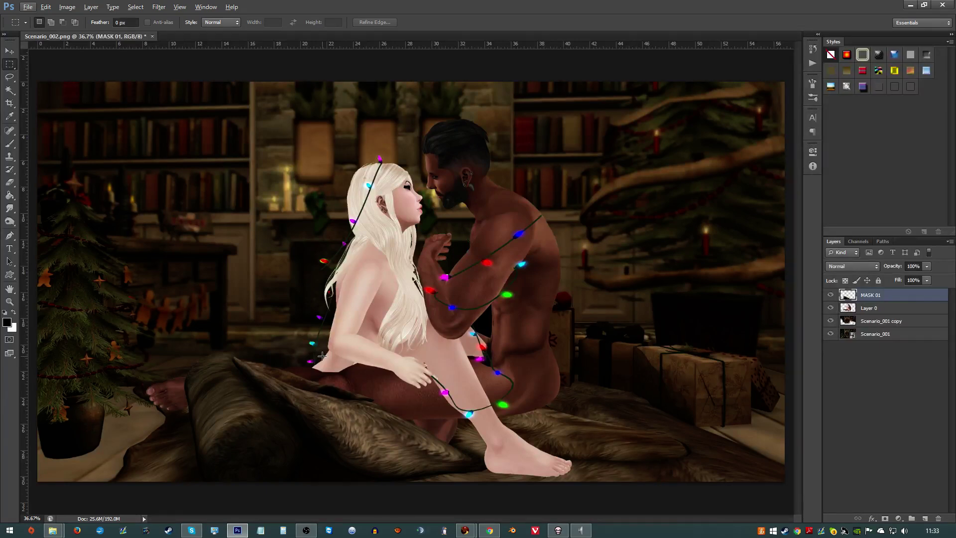
pyautogui.click(864, 320)
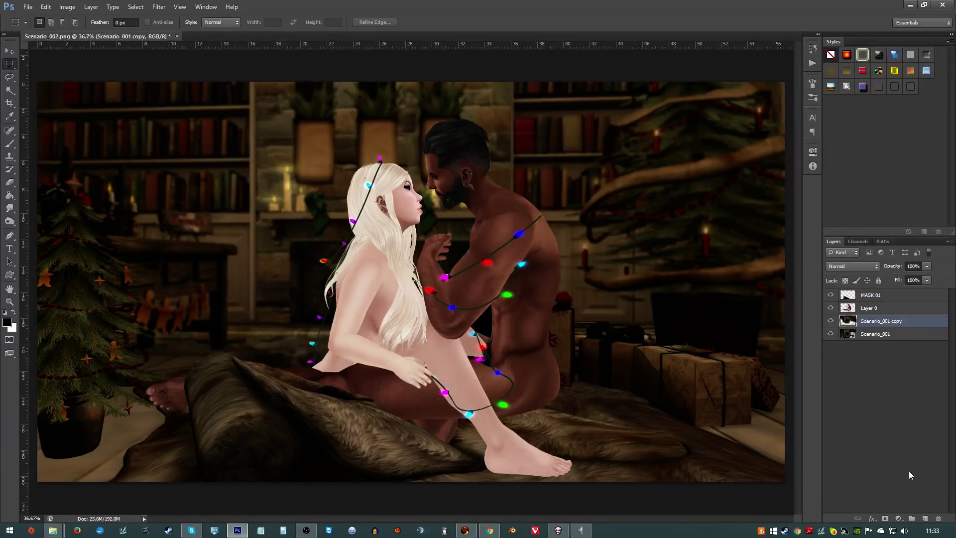
# - Add a new empty layer and set up a soft round brush at 127 px
pyautogui.click(925, 518)
pyautogui.press('b')
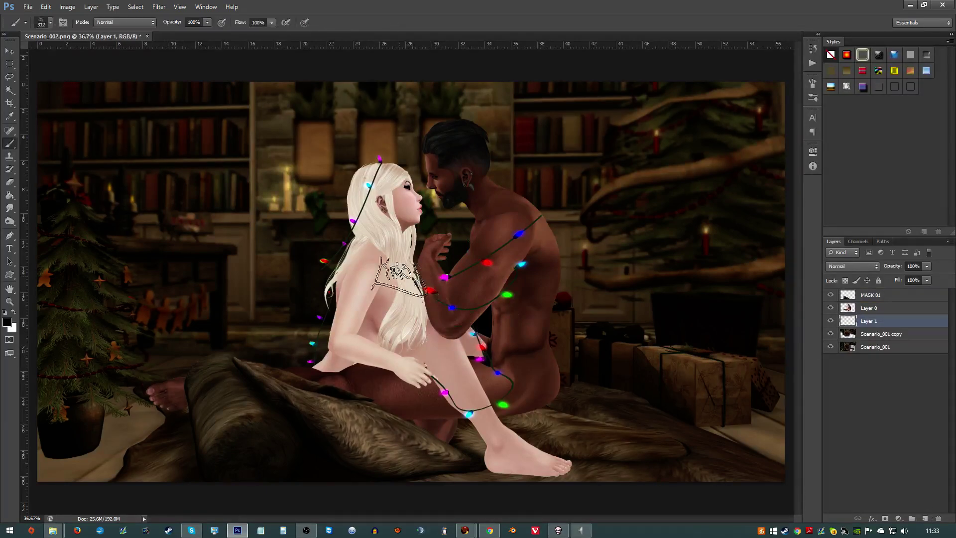
pyautogui.rightClick(406, 285)
pyautogui.click(501, 343)
pyautogui.moveTo(348, 244); pyautogui.dragTo(331, 243)
pyautogui.scroll(5, 550, 393)
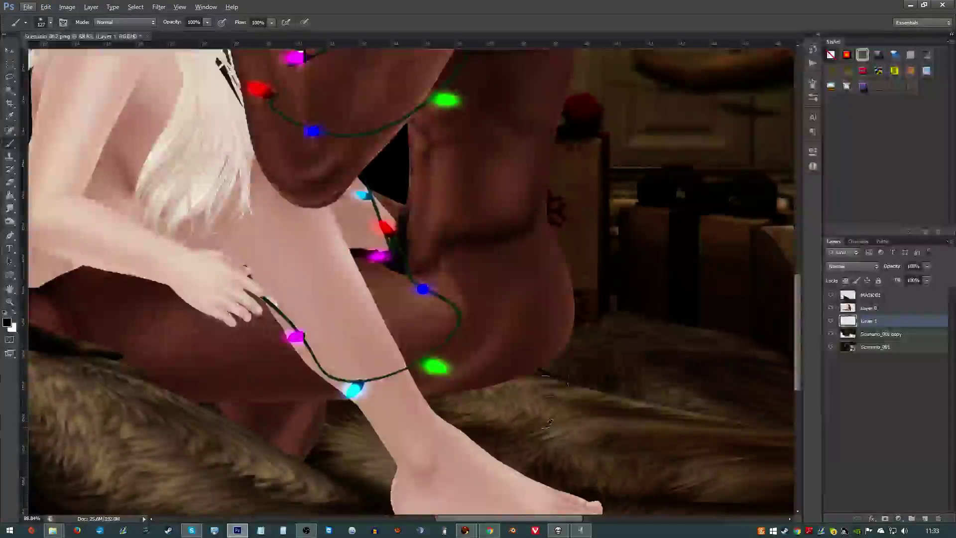
# - Paint black shadow along the man's lower body and under the foot's sole and heel
pyautogui.moveTo(565, 351)
pyautogui.mouseDown()
pyautogui.moveTo(555, 370)
pyautogui.moveTo(551, 358)
pyautogui.mouseUp()
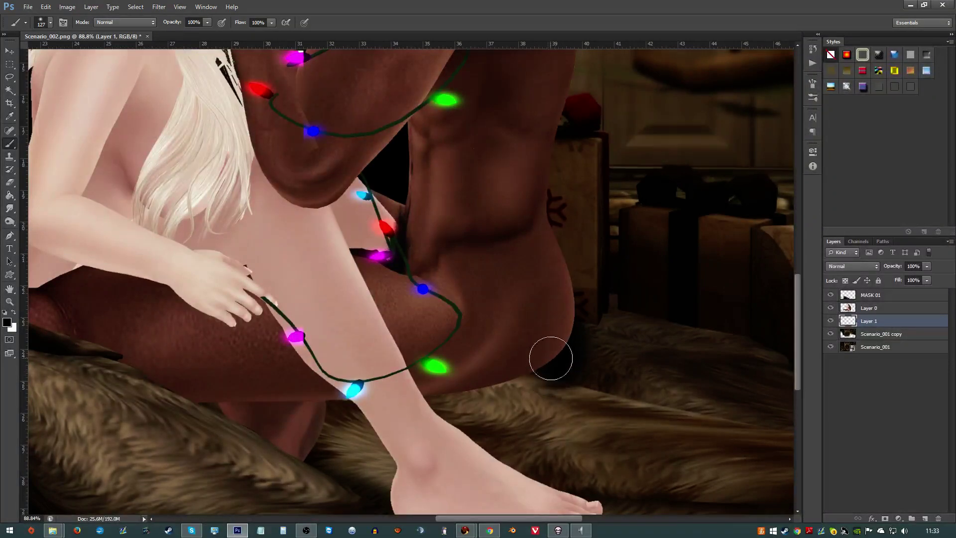
pyautogui.hotkey('ctrl', 'z')
pyautogui.moveTo(557, 316)
pyautogui.mouseDown()
pyautogui.moveTo(548, 352)
pyautogui.moveTo(517, 367)
pyautogui.moveTo(316, 395)
pyautogui.moveTo(326, 412)
pyautogui.moveTo(292, 444)
pyautogui.mouseUp()
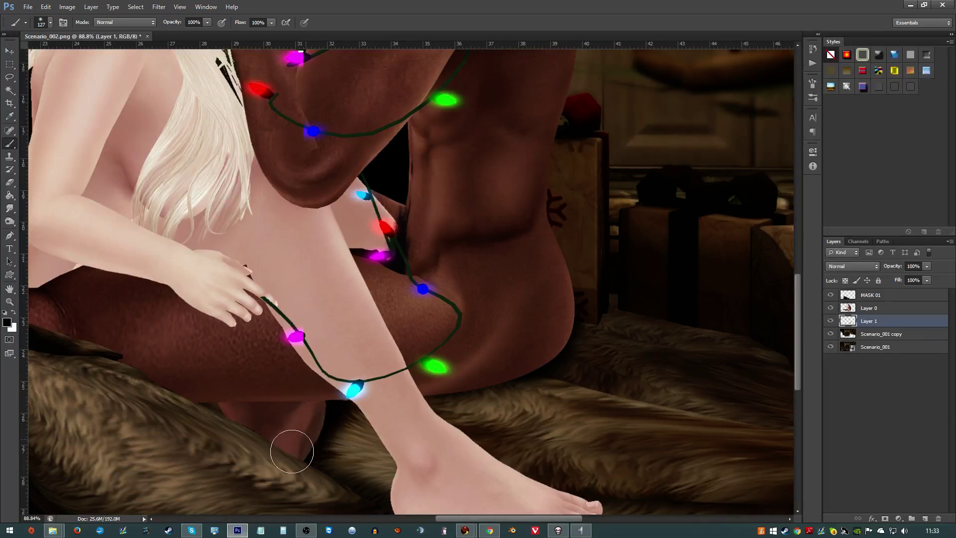
pyautogui.scroll(-3, 336, 421)
pyautogui.moveTo(375, 373)
pyautogui.mouseDown()
pyautogui.moveTo(396, 395)
pyautogui.moveTo(498, 442)
pyautogui.moveTo(562, 445)
pyautogui.moveTo(586, 432)
pyautogui.mouseUp()
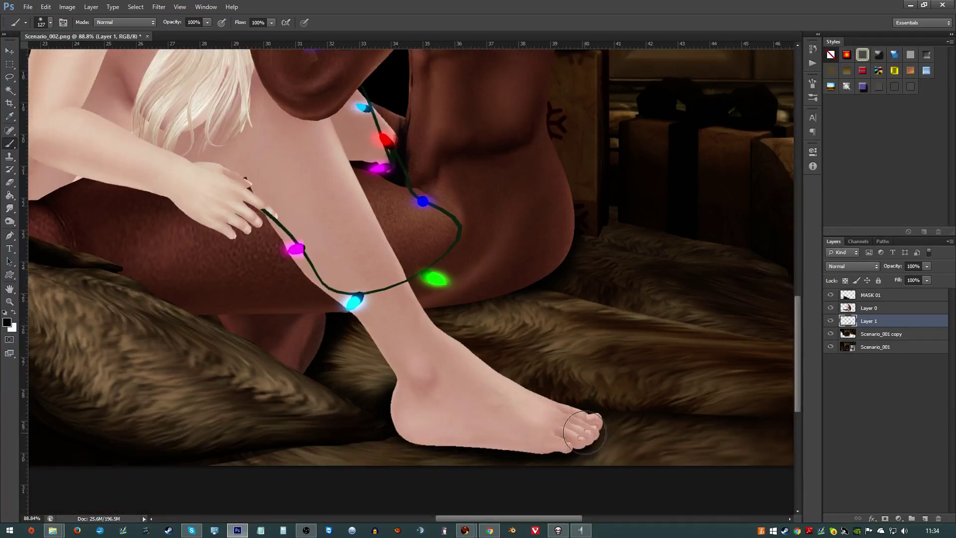
pyautogui.moveTo(444, 438); pyautogui.dragTo(398, 409)
pyautogui.scroll(-6, 319, 368)
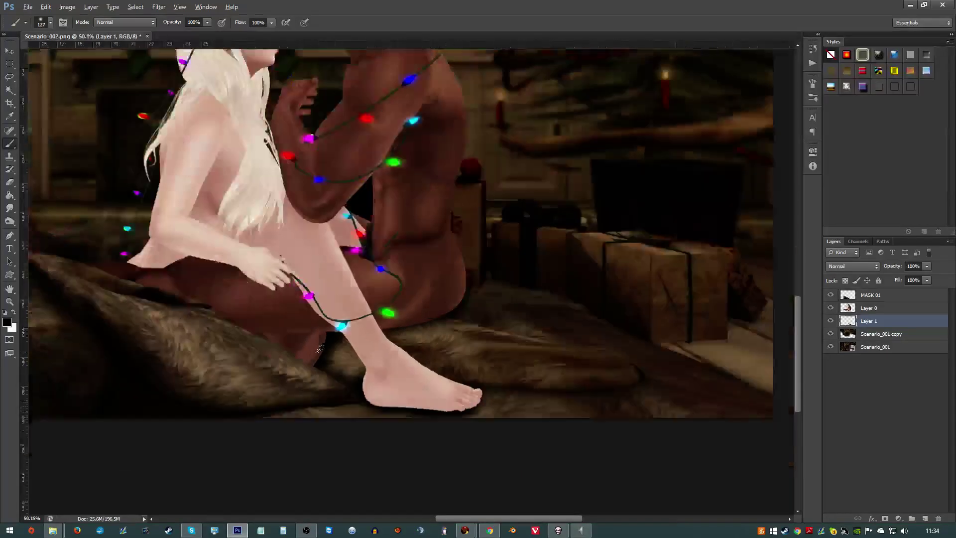
pyautogui.scroll(-2, 204, 329)
pyautogui.scroll(3, 199, 359)
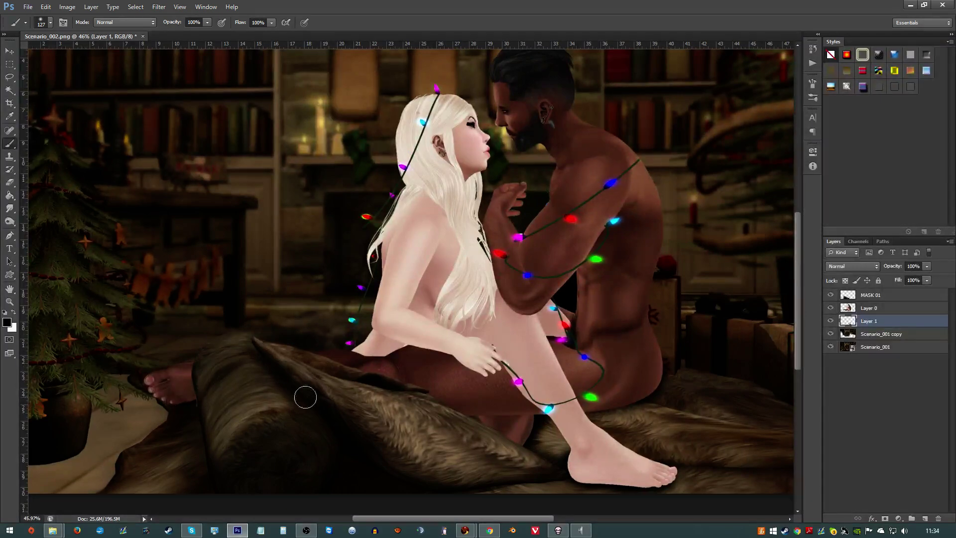
pyautogui.scroll(-2, 392, 425)
pyautogui.scroll(-1, 391, 425)
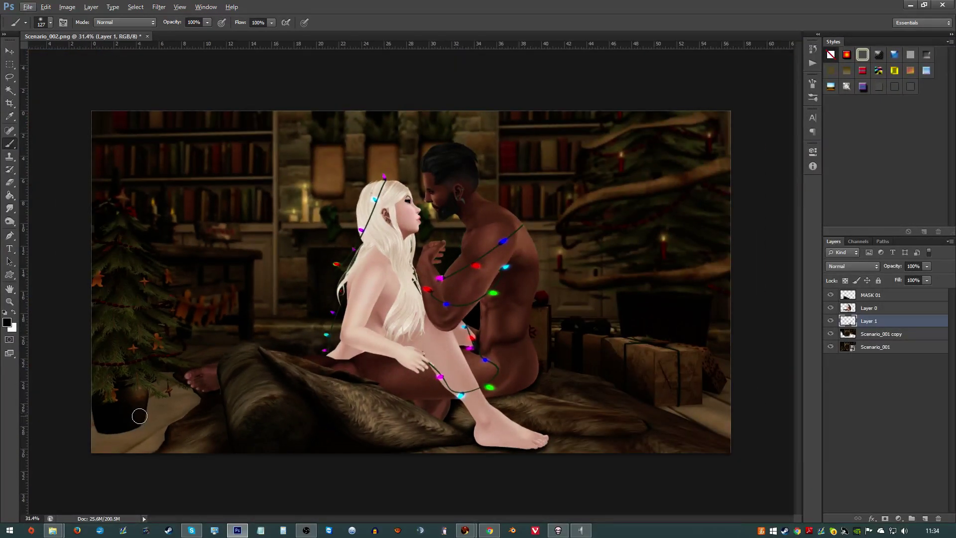
# - Blur the Layer 1 shadow with a 9 px Gaussian Blur and fade it to 71% opacity
pyautogui.click(159, 7)
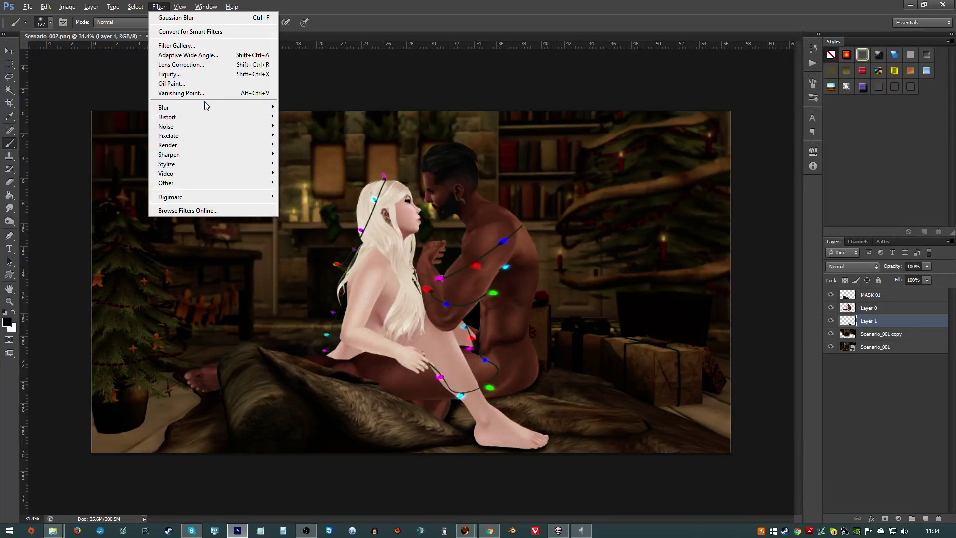
pyautogui.moveTo(188, 107)
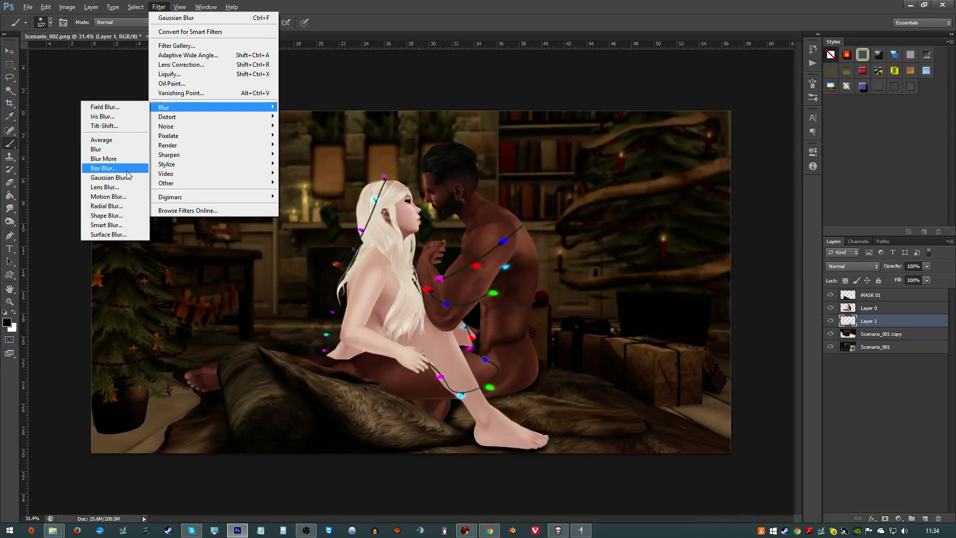
pyautogui.click(108, 177)
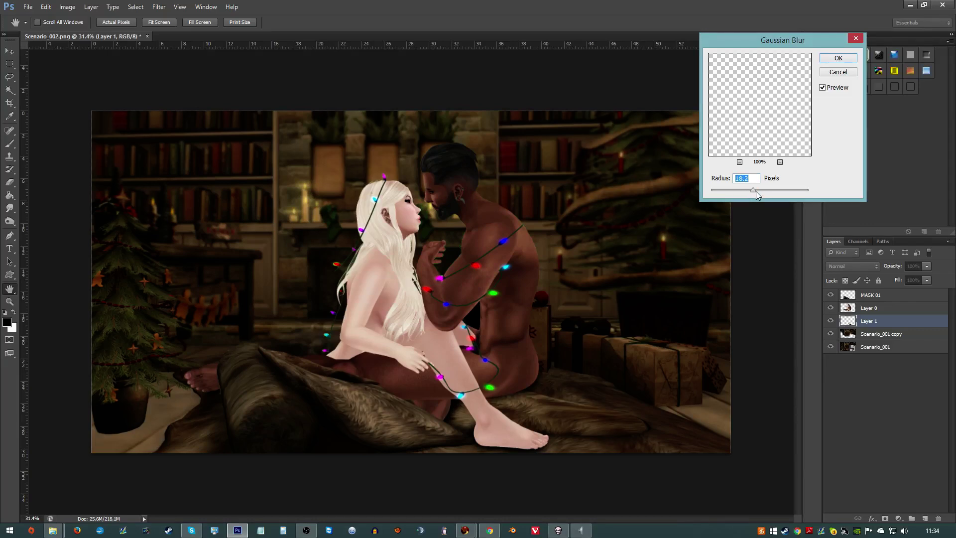
pyautogui.moveTo(755, 191); pyautogui.dragTo(748, 191)
pyautogui.click(838, 58)
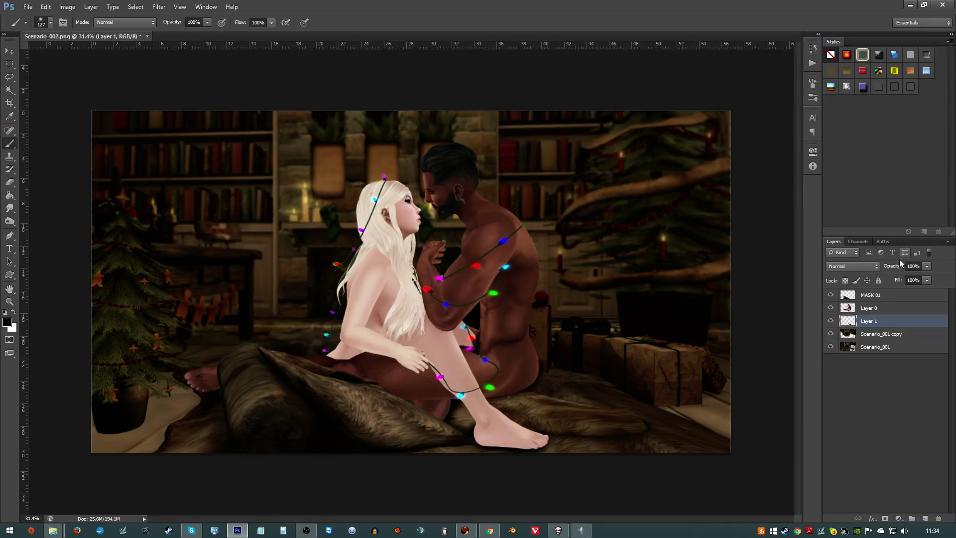
pyautogui.moveTo(894, 266); pyautogui.dragTo(880, 265)
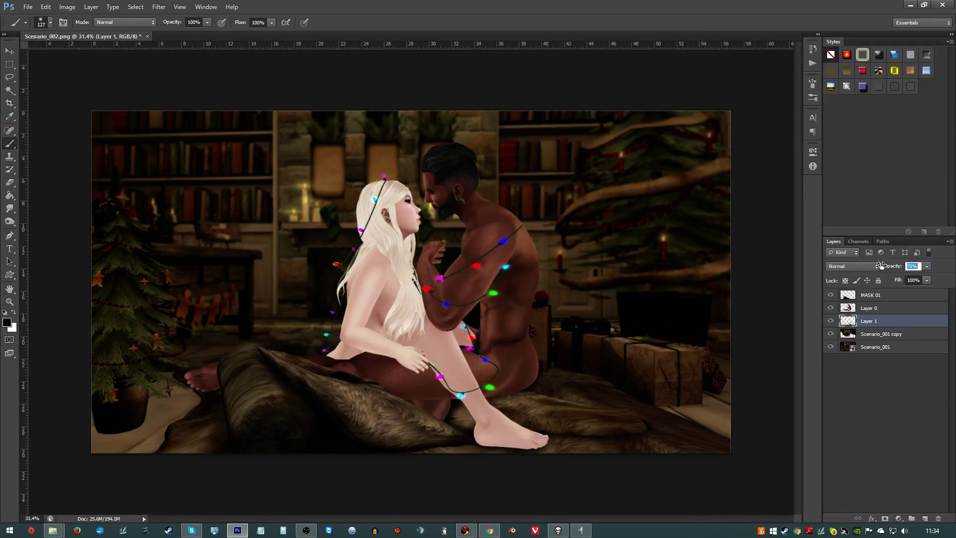
pyautogui.scroll(2, 535, 368)
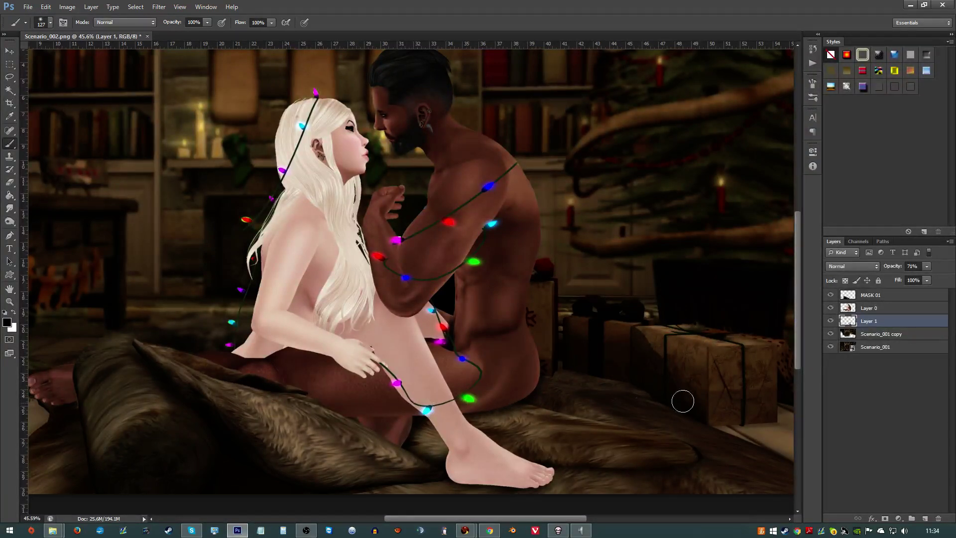
# - Duplicate Layer 0, rename the original to 'Backup', and hide it
pyautogui.click(857, 309)
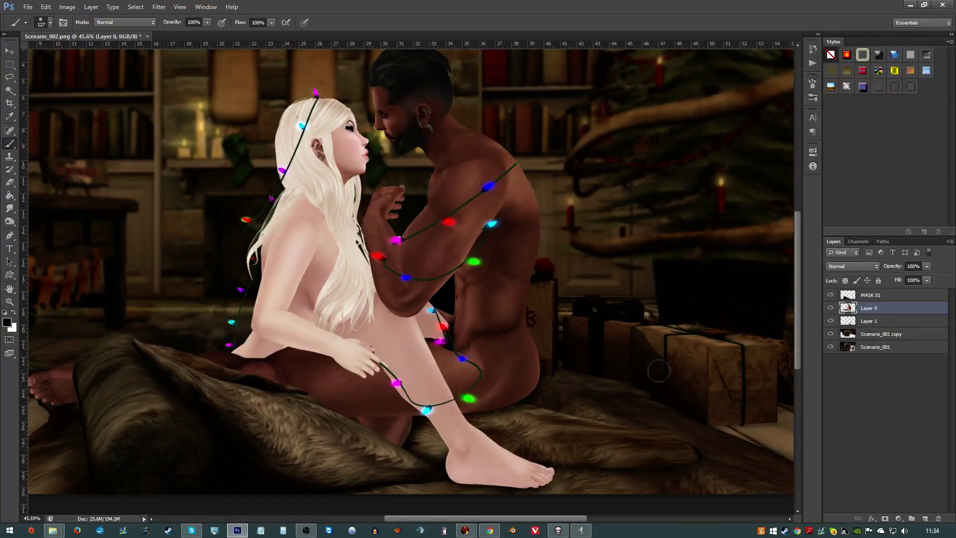
pyautogui.hotkey('ctrl', 'j')
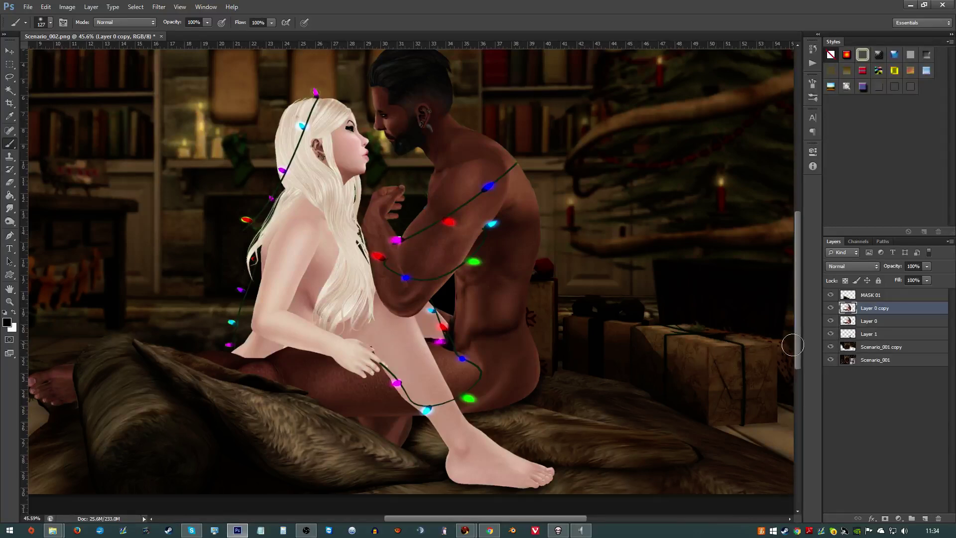
pyautogui.click(874, 323)
pyautogui.doubleClick(875, 322)
pyautogui.write('B')
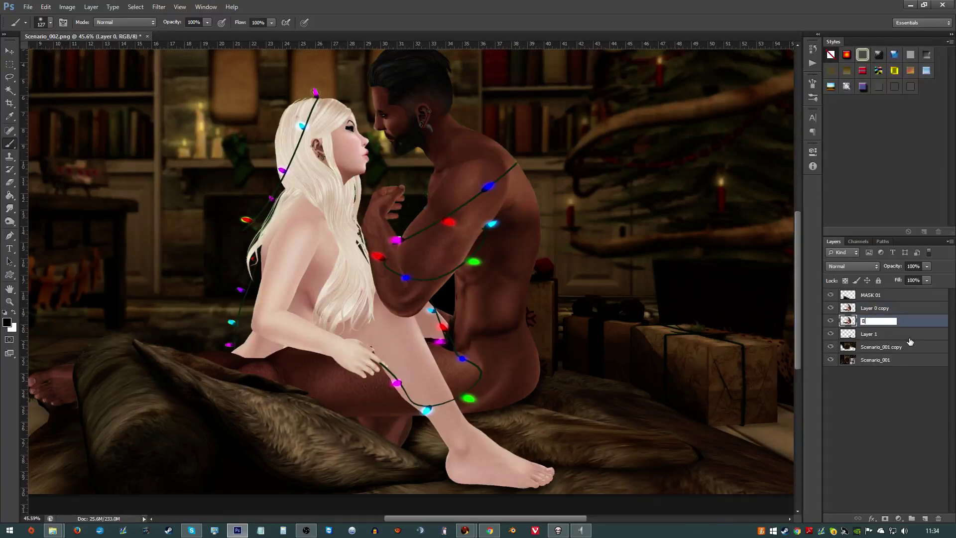
pyautogui.write('ackup')
pyautogui.press('Return')
pyautogui.click(831, 321)
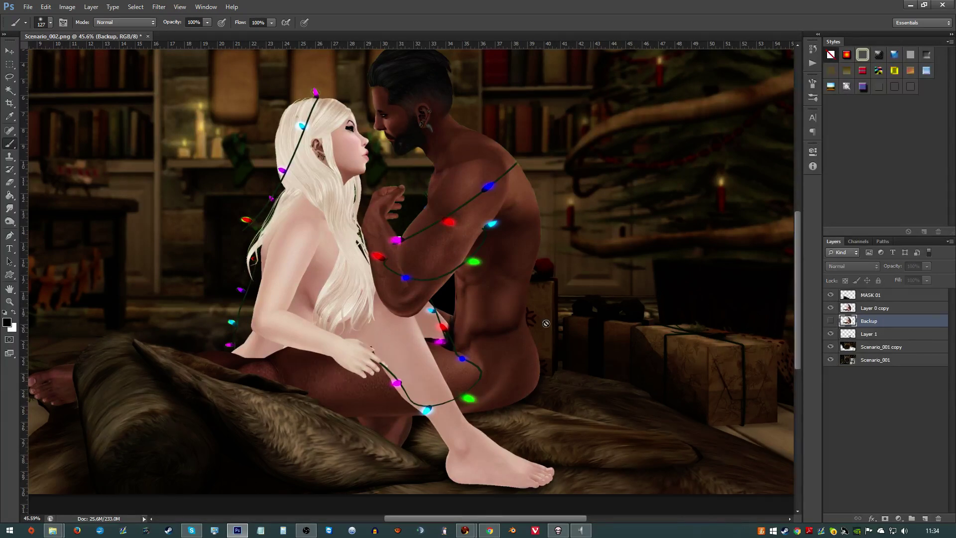
pyautogui.click(17, 225)
# - Set up the Burn tool at size 103 working on Layer 0 copy
pyautogui.click(11, 223)
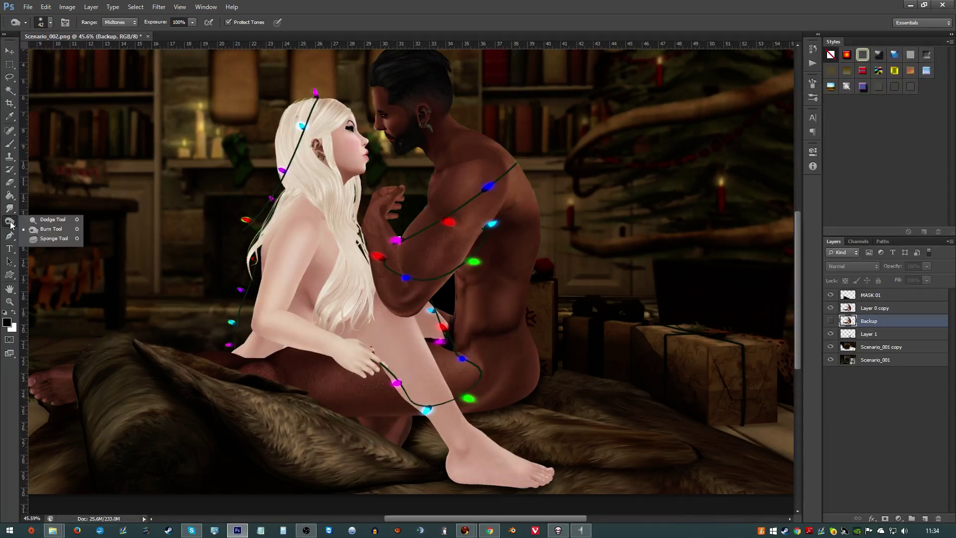
pyautogui.click(45, 222)
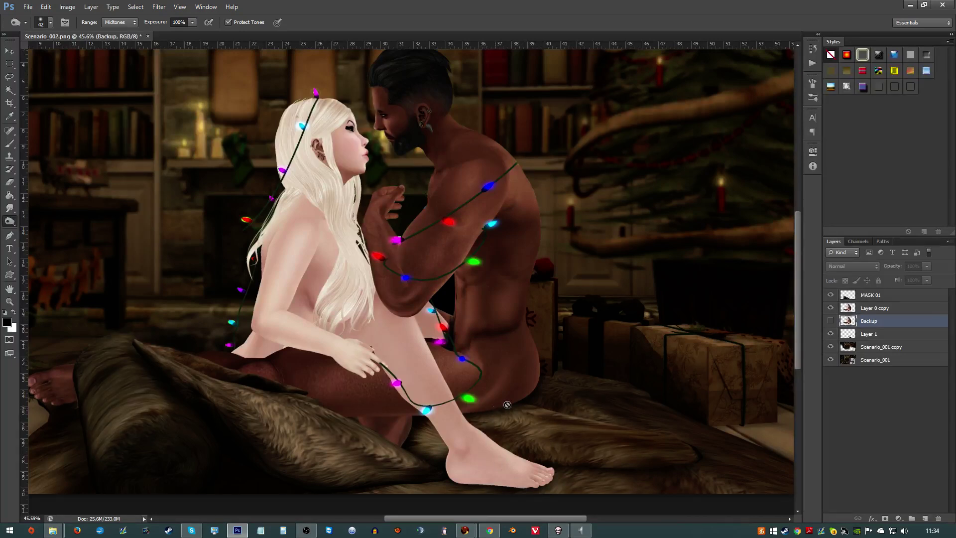
pyautogui.click(868, 309)
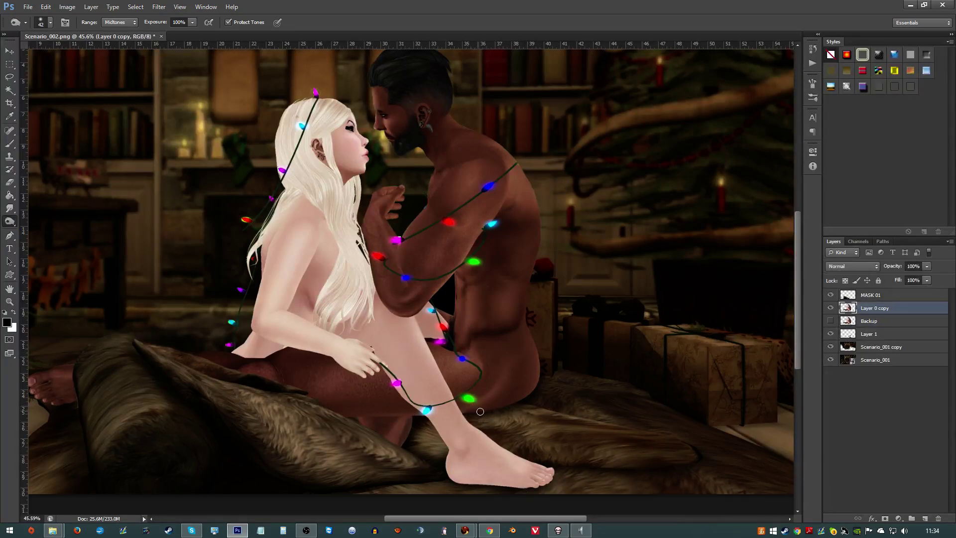
pyautogui.hotkey('alt', '[')
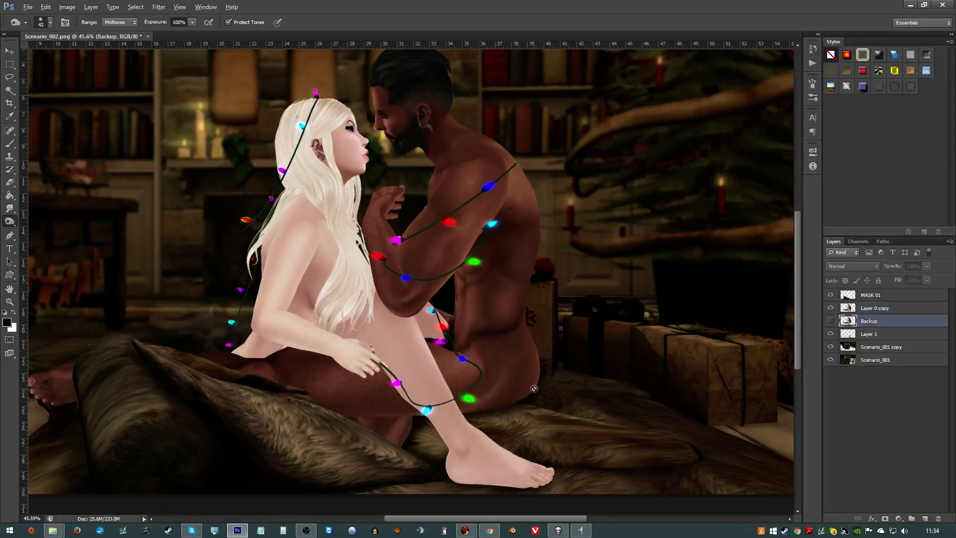
pyautogui.click(877, 311)
pyautogui.scroll(2, 552, 413)
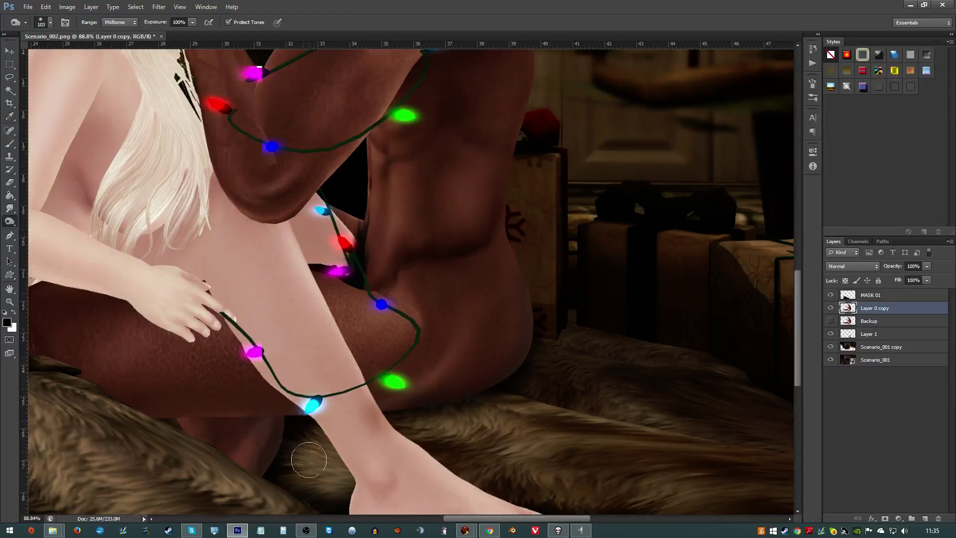
pyautogui.scroll(-4, 309, 459)
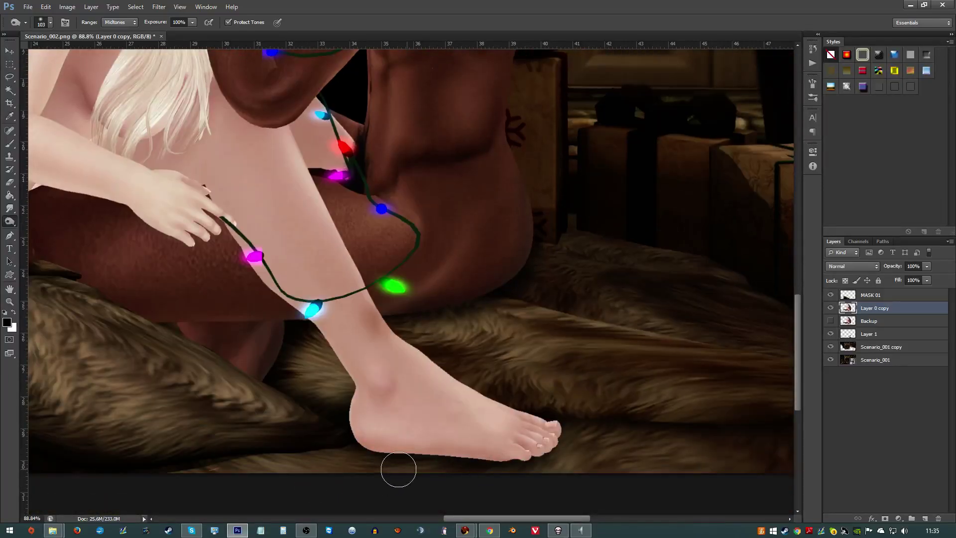
# - Darken the shading along the toes, sole and heel of the foot
pyautogui.moveTo(515, 469); pyautogui.dragTo(562, 442)
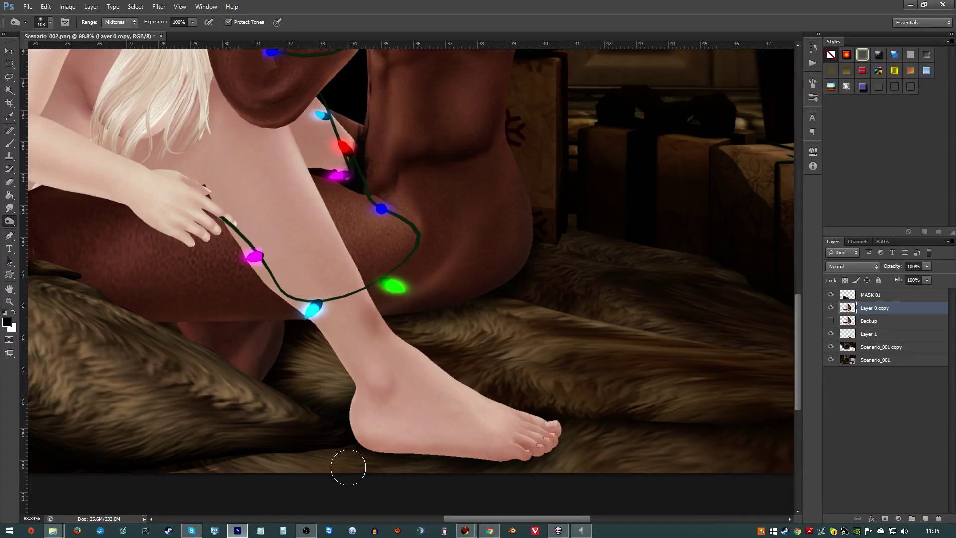
pyautogui.moveTo(356, 463); pyautogui.dragTo(505, 465)
pyautogui.moveTo(366, 463); pyautogui.dragTo(337, 408)
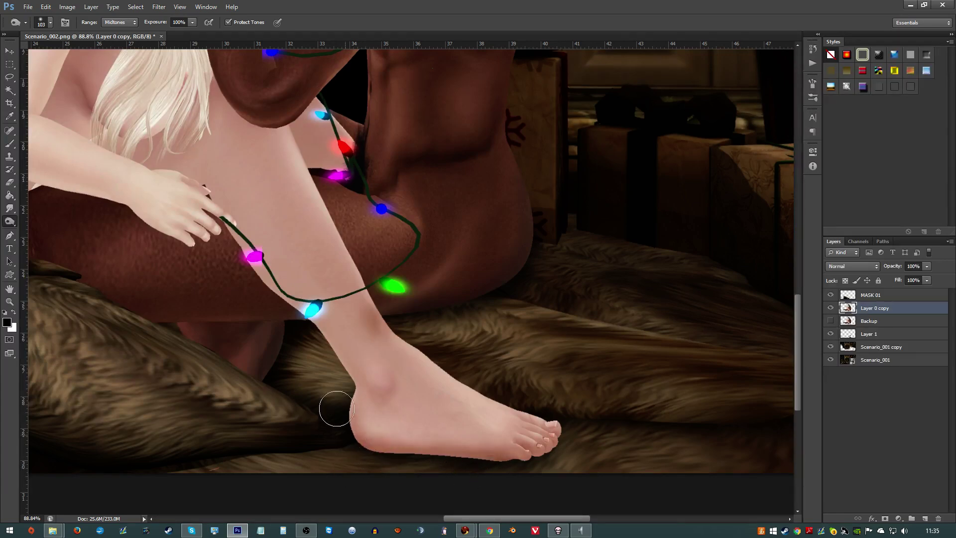
pyautogui.scroll(-5, 270, 404)
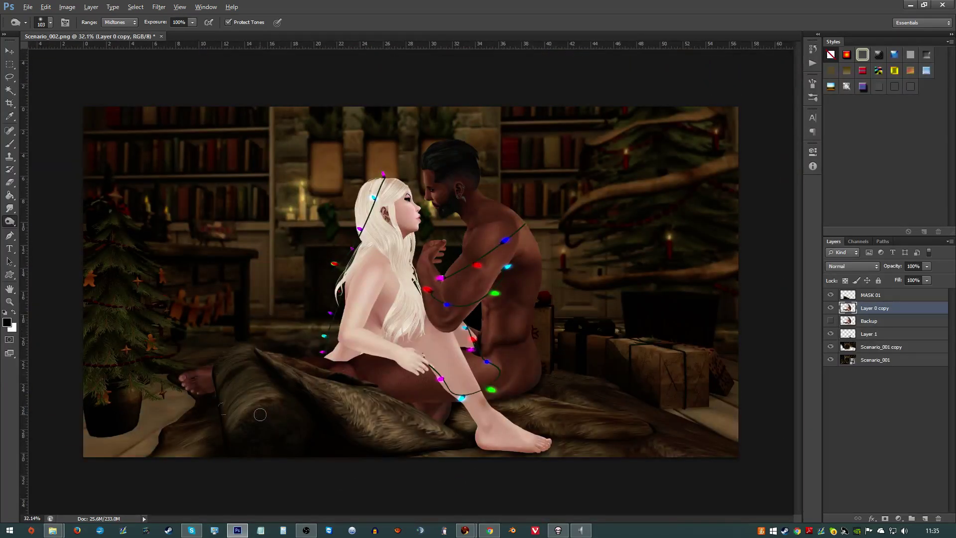
pyautogui.scroll(5, 130, 372)
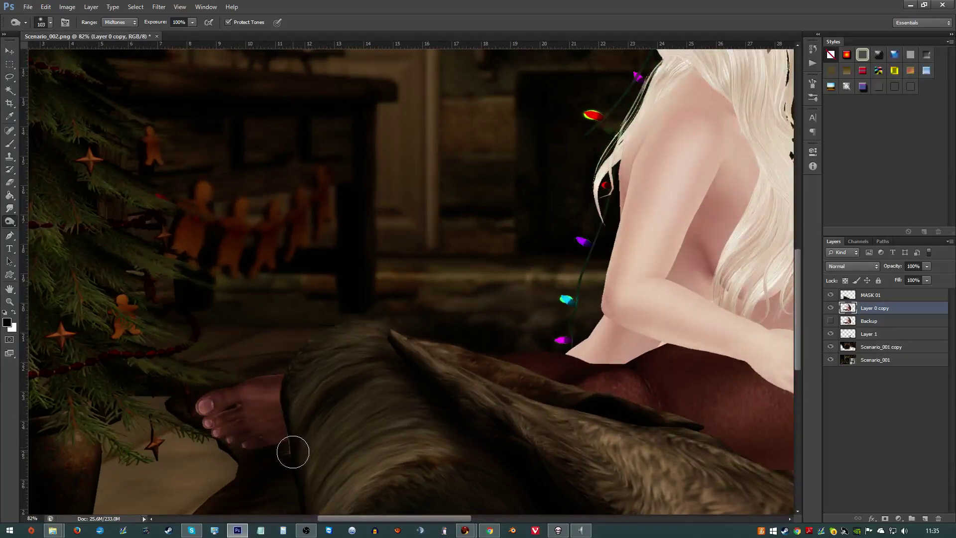
pyautogui.scroll(-2, 263, 456)
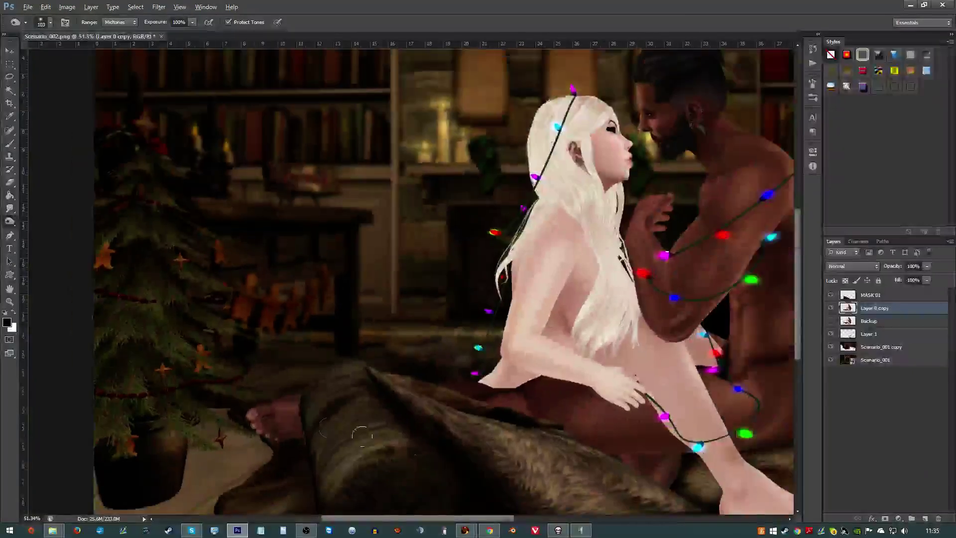
pyautogui.scroll(-1, 362, 436)
pyautogui.scroll(-2, 431, 435)
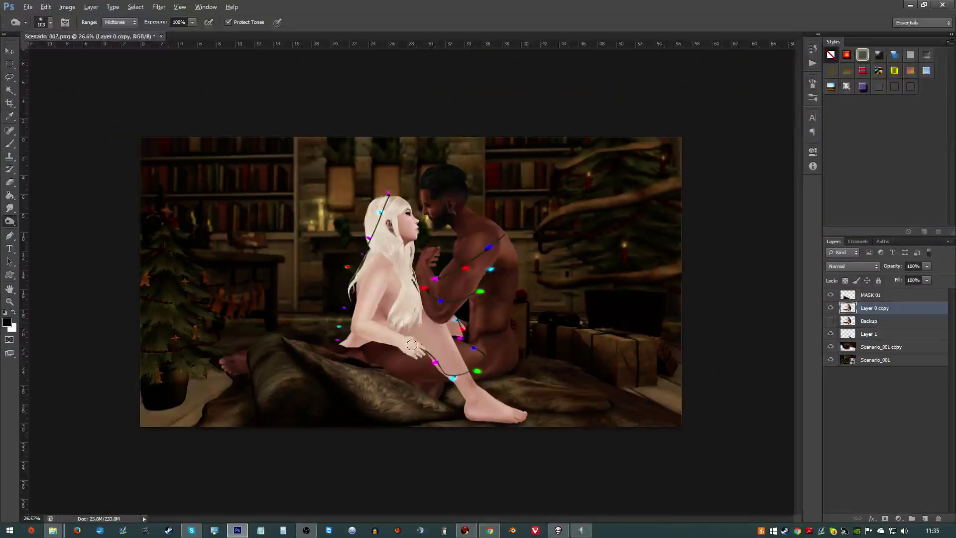
pyautogui.scroll(3, 411, 386)
pyautogui.scroll(2, 412, 387)
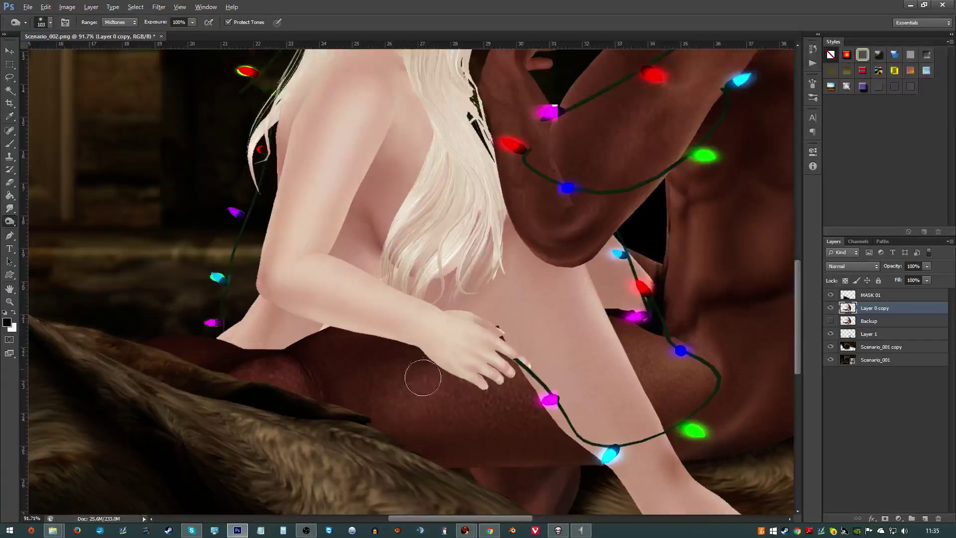
pyautogui.scroll(-3, 421, 380)
pyautogui.scroll(1, 431, 378)
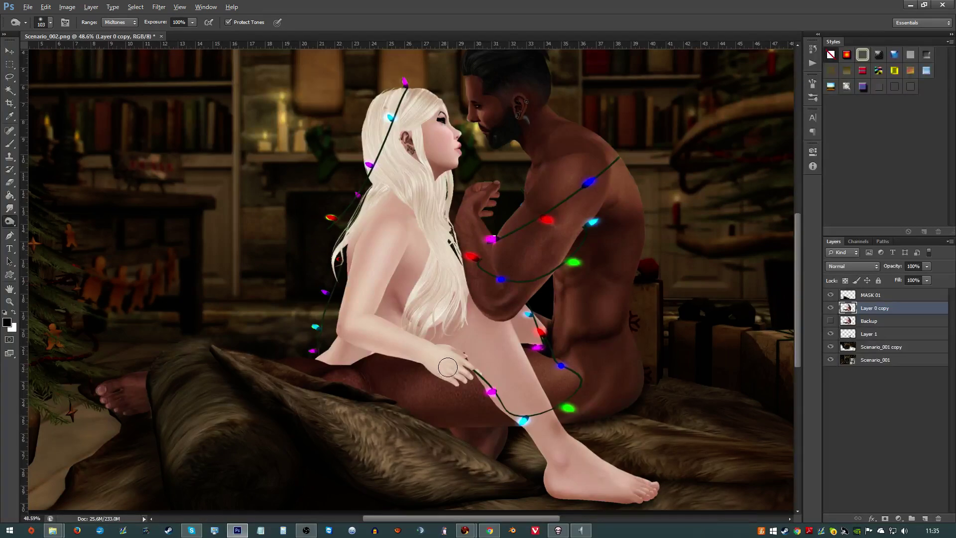
pyautogui.scroll(1, 397, 80)
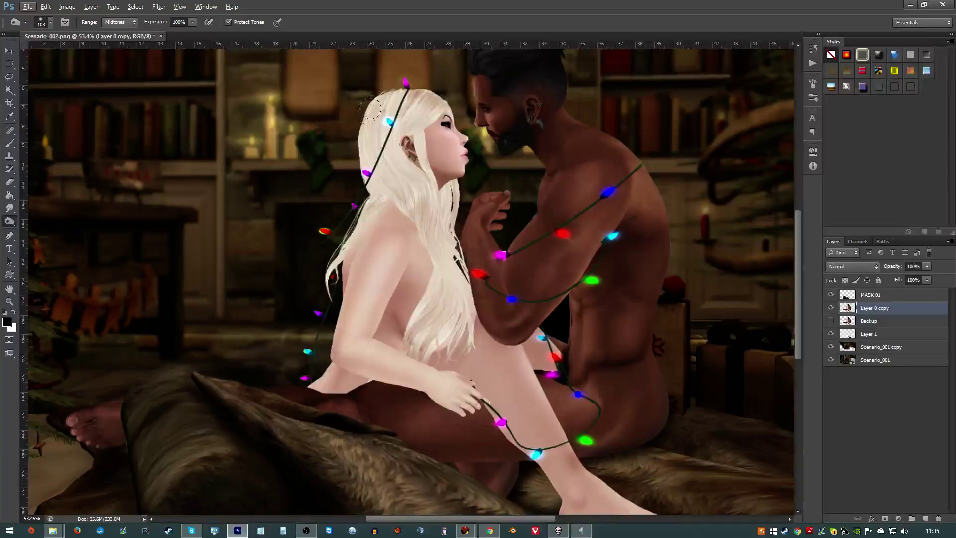
pyautogui.scroll(11, 359, 239)
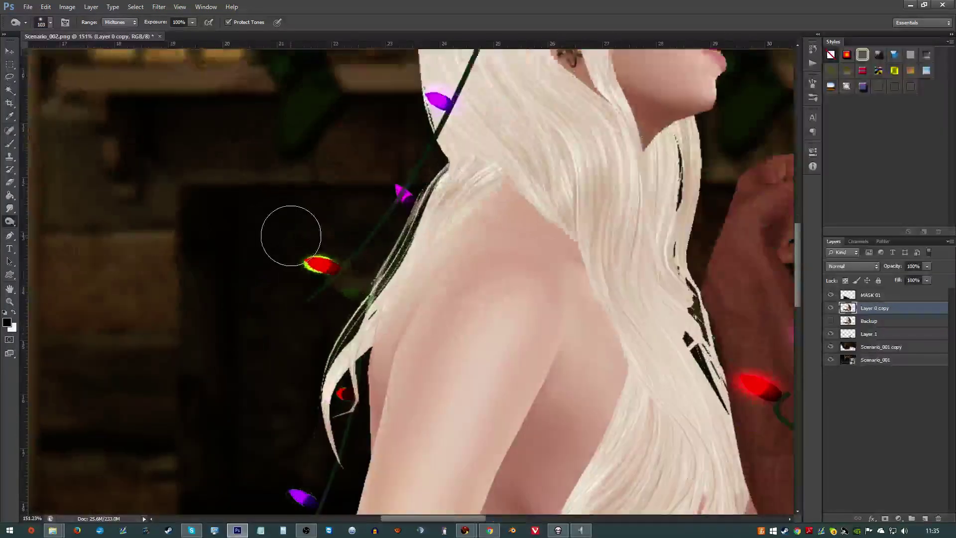
# - Lasso the stray green fringe along the woman's hair edge and delete it
pyautogui.click(9, 77)
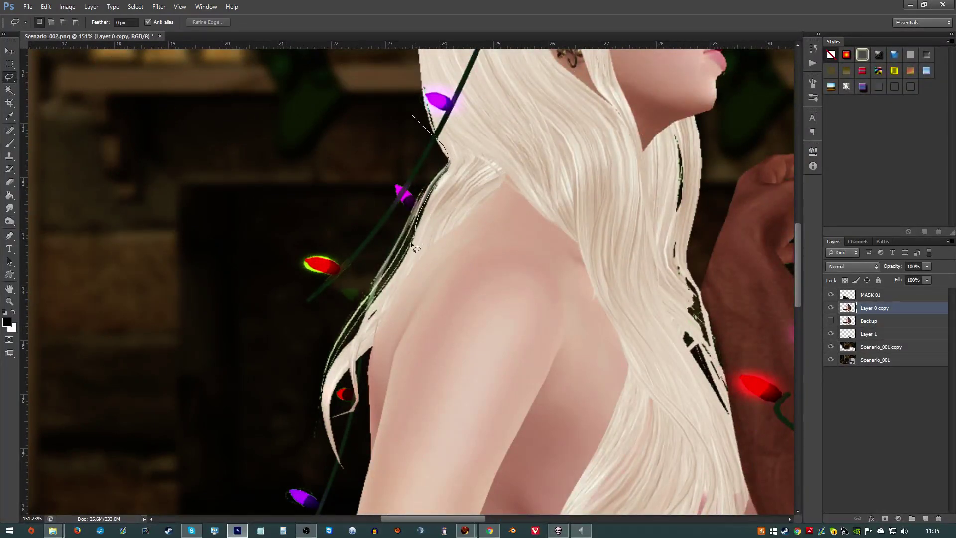
pyautogui.moveTo(355, 339)
pyautogui.mouseDown()
pyautogui.moveTo(313, 389)
pyautogui.moveTo(322, 442)
pyautogui.moveTo(282, 436)
pyautogui.moveTo(173, 237)
pyautogui.moveTo(219, 110)
pyautogui.mouseUp()
pyautogui.press('Delete')
pyautogui.hotkey('ctrl', 'd')
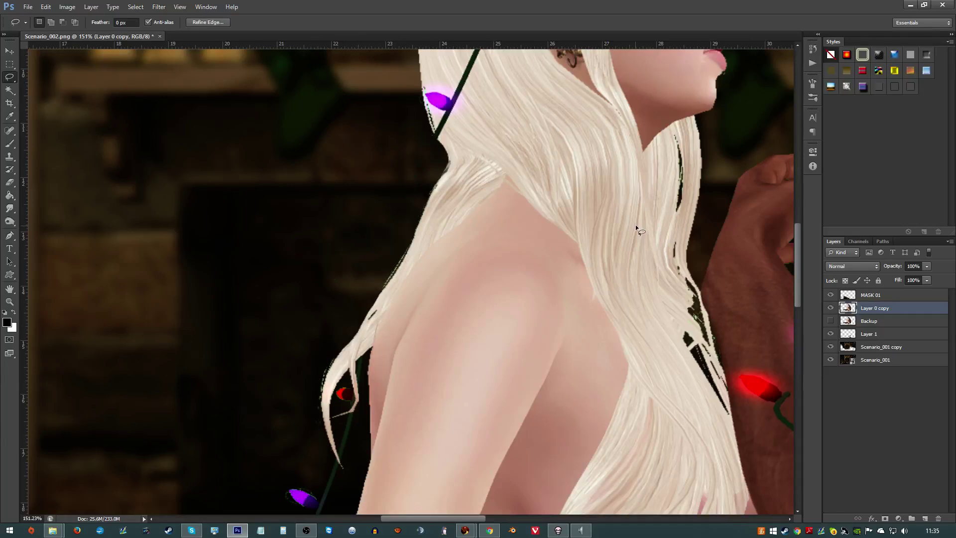
pyautogui.scroll(-3, 623, 223)
pyautogui.scroll(-3, 592, 207)
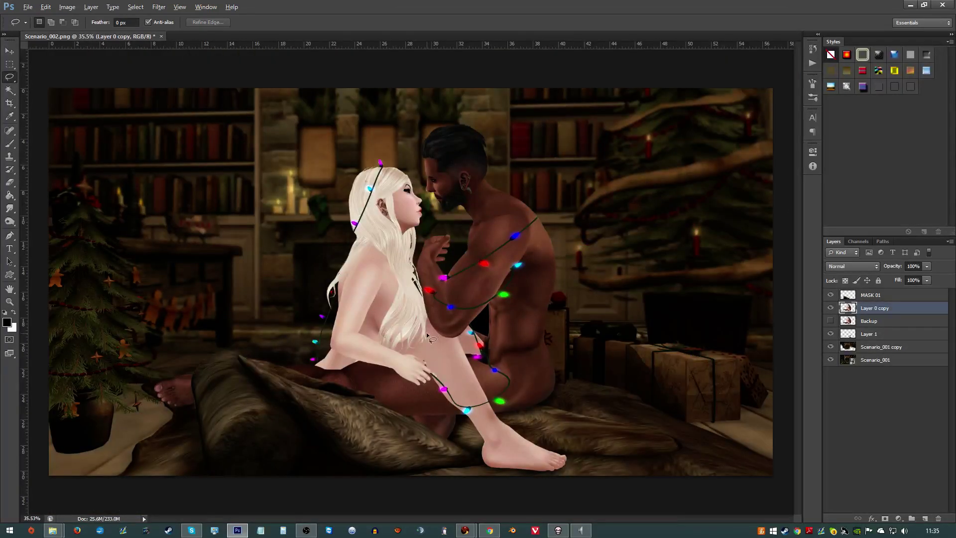
pyautogui.scroll(-1, 451, 339)
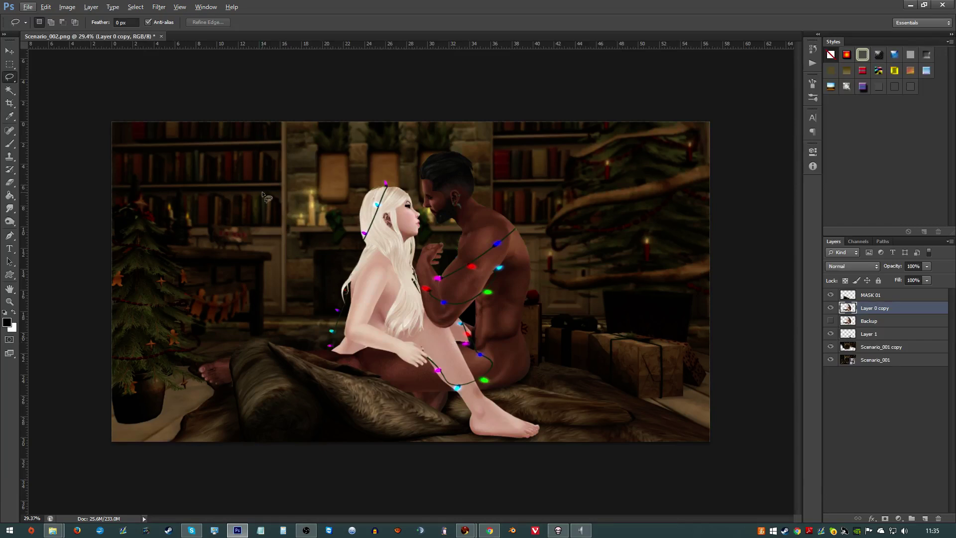
pyautogui.scroll(2, 368, 236)
pyautogui.scroll(-1, 369, 237)
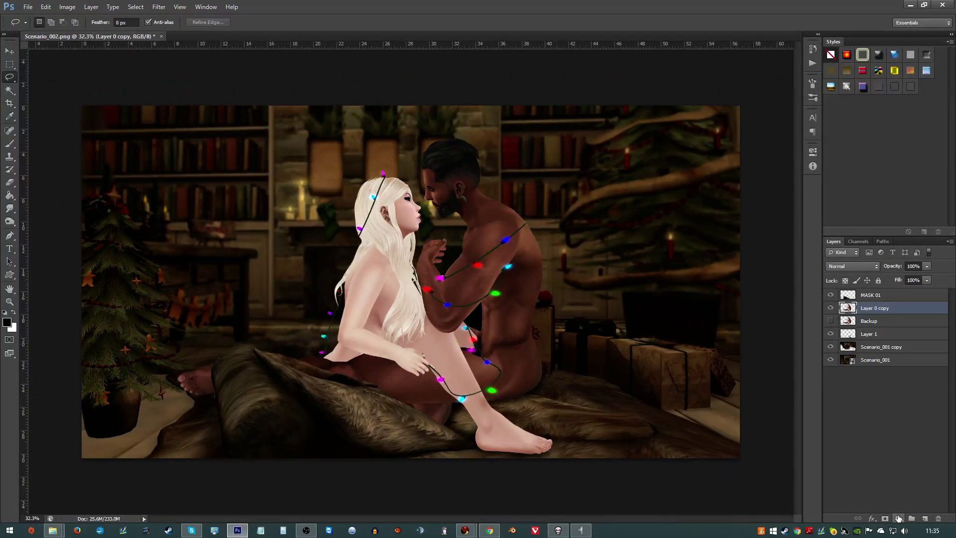
pyautogui.scroll(10, 383, 187)
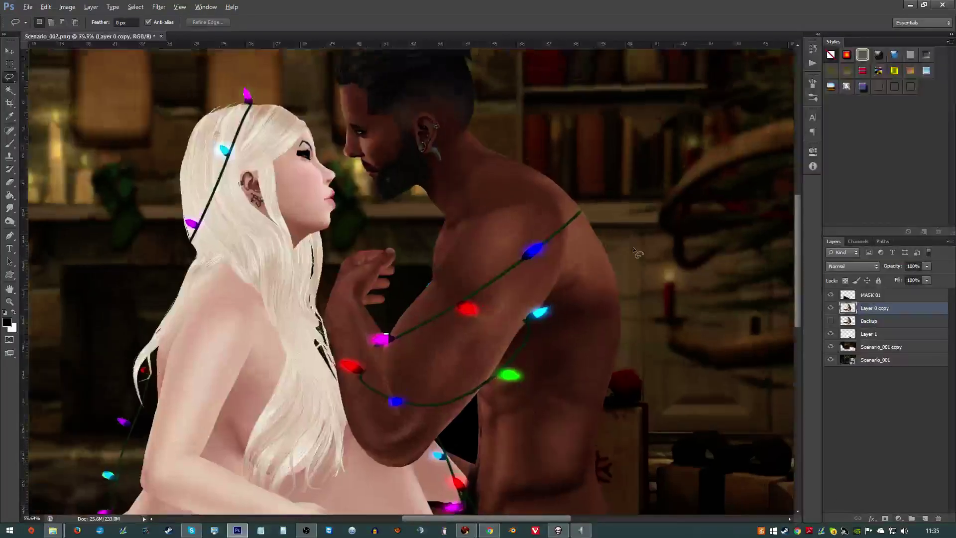
pyautogui.scroll(4, 606, 275)
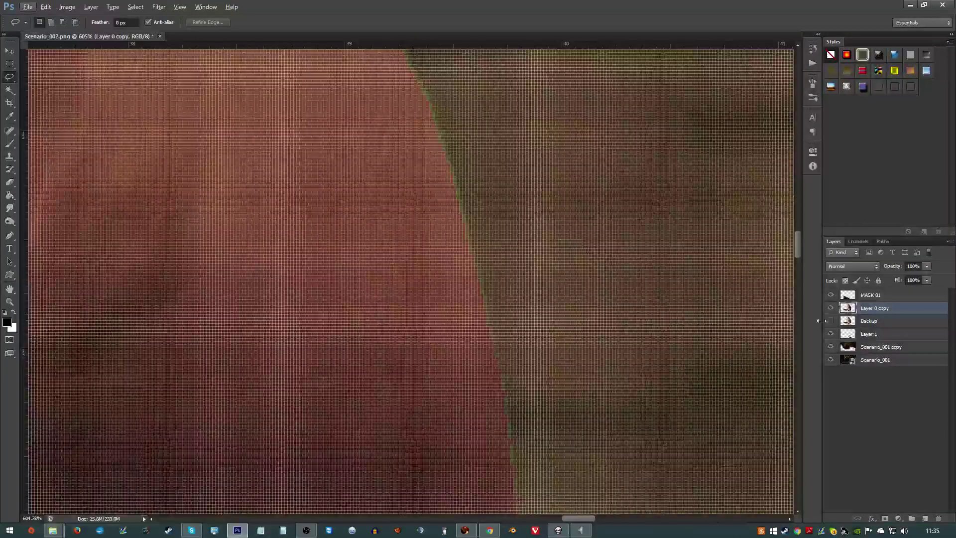
# - Use Select > Color Range, sampling the green fringe colour at the edge, to select it
pyautogui.click(145, 10)
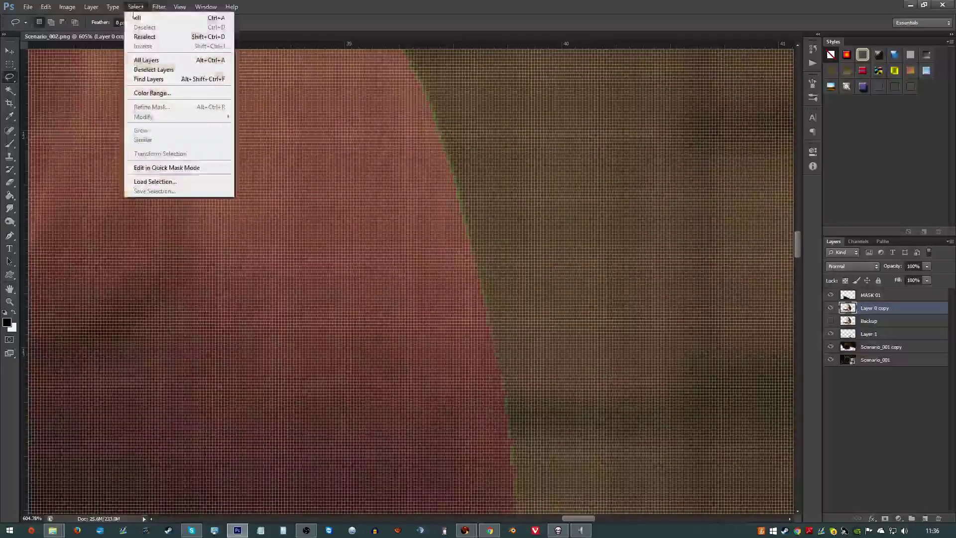
pyautogui.click(142, 94)
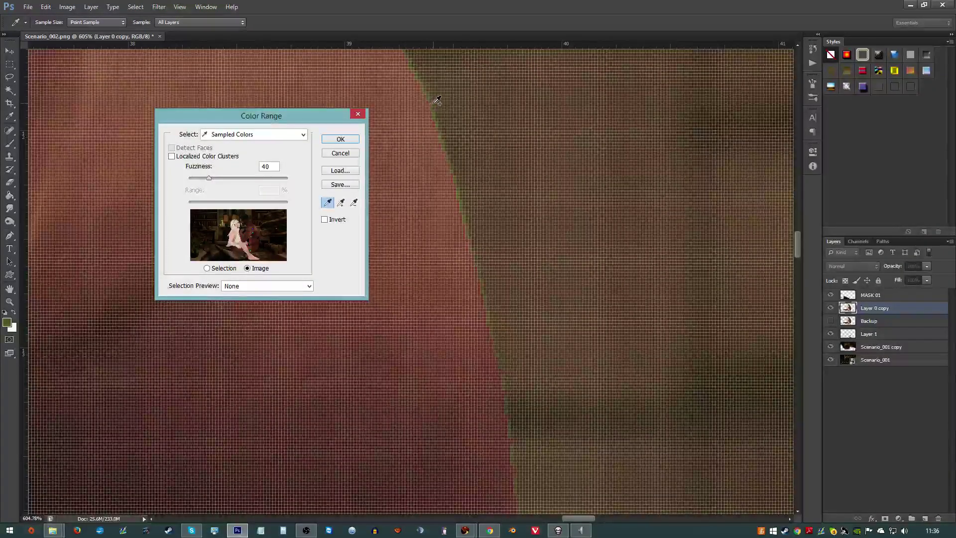
pyautogui.click(341, 139)
pyautogui.press('l')
pyautogui.scroll(-10, 280, 187)
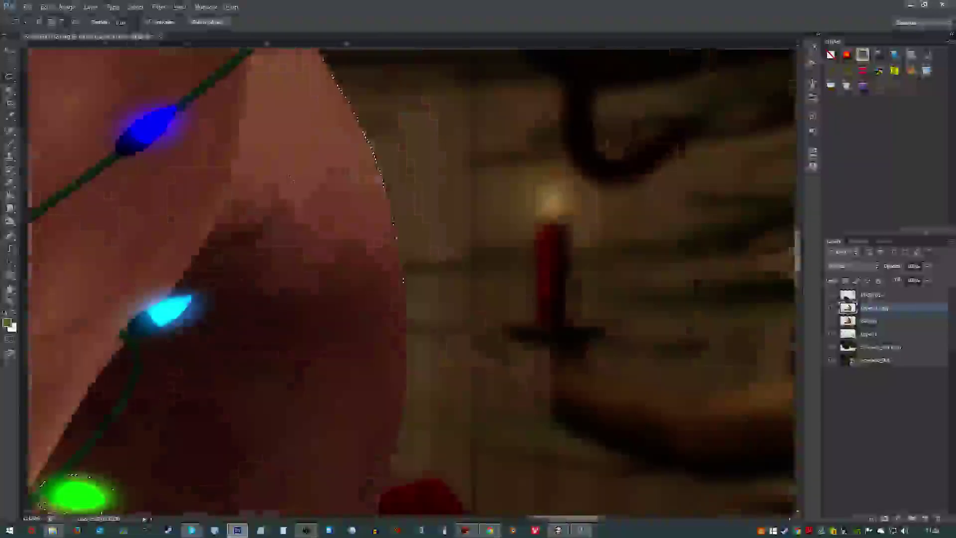
pyautogui.scroll(-3, 247, 223)
pyautogui.scroll(3, 543, 252)
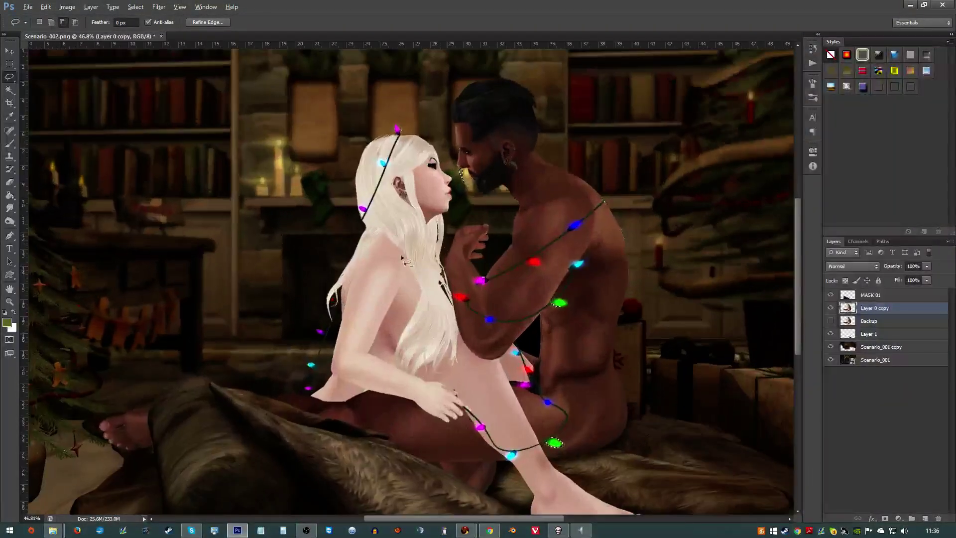
# - Subtract the green bulb from the current selection, then deselect
pyautogui.press('alt')
pyautogui.moveTo(564, 428)
pyautogui.mouseDown()
pyautogui.moveTo(532, 451)
pyautogui.moveTo(570, 454)
pyautogui.moveTo(565, 429)
pyautogui.mouseUp()
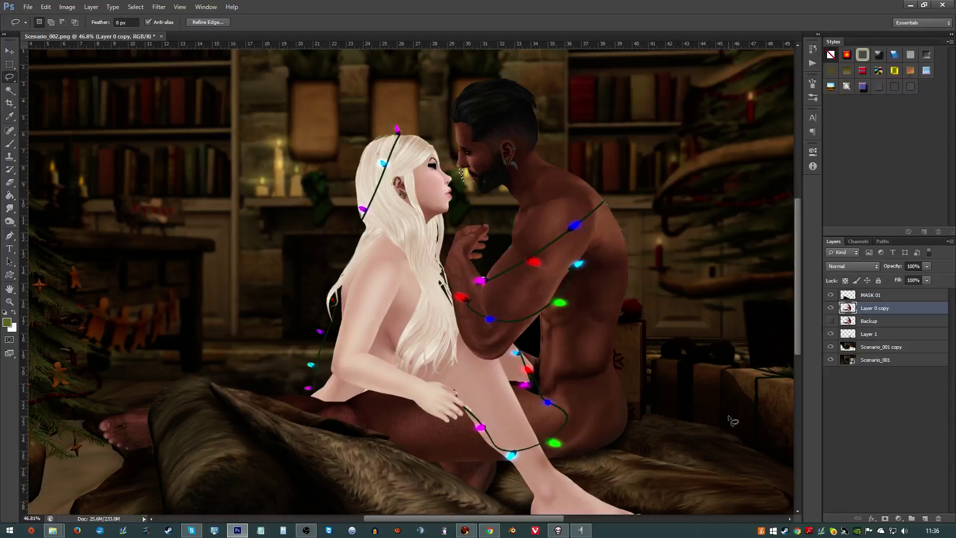
pyautogui.hotkey('ctrl', 'd')
# - Delete the green fringe pixels on the hair beside the magenta bulb
pyautogui.scroll(10, 409, 175)
pyautogui.scroll(2, 351, 113)
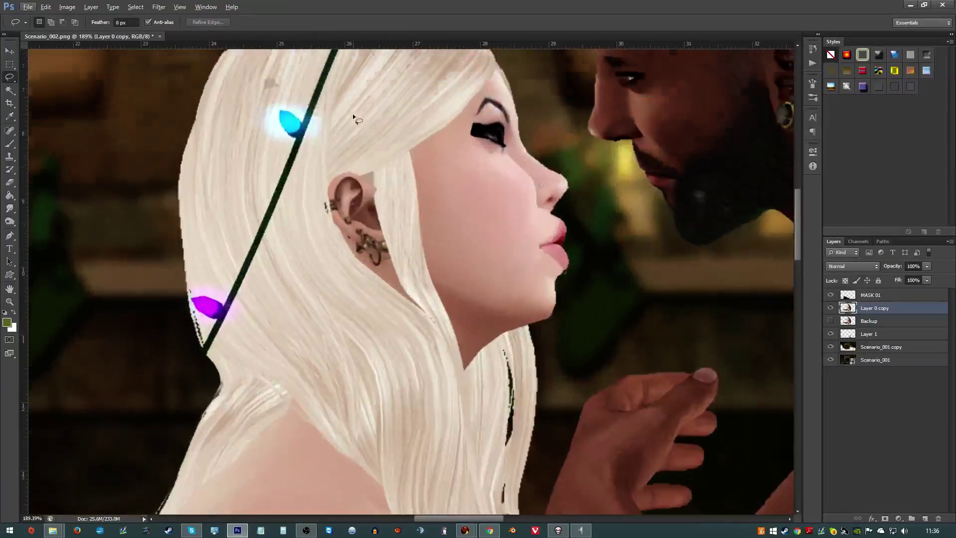
pyautogui.scroll(3, 327, 97)
pyautogui.scroll(5, 327, 96)
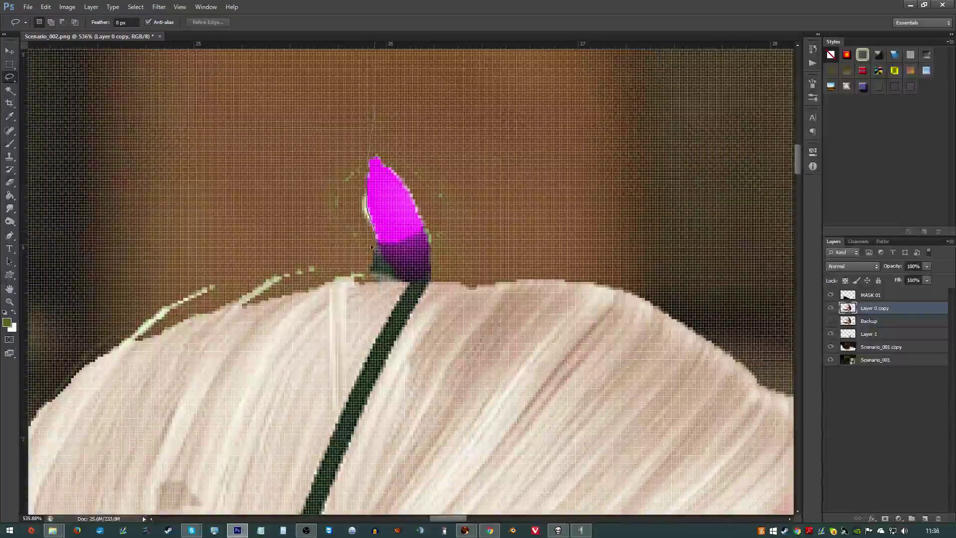
pyautogui.moveTo(376, 249); pyautogui.dragTo(358, 281)
pyautogui.moveTo(281, 298)
pyautogui.mouseDown()
pyautogui.moveTo(185, 326)
pyautogui.moveTo(80, 234)
pyautogui.moveTo(324, 53)
pyautogui.moveTo(372, 107)
pyautogui.mouseUp()
pyautogui.press('Delete')
pyautogui.hotkey('ctrl', 'd')
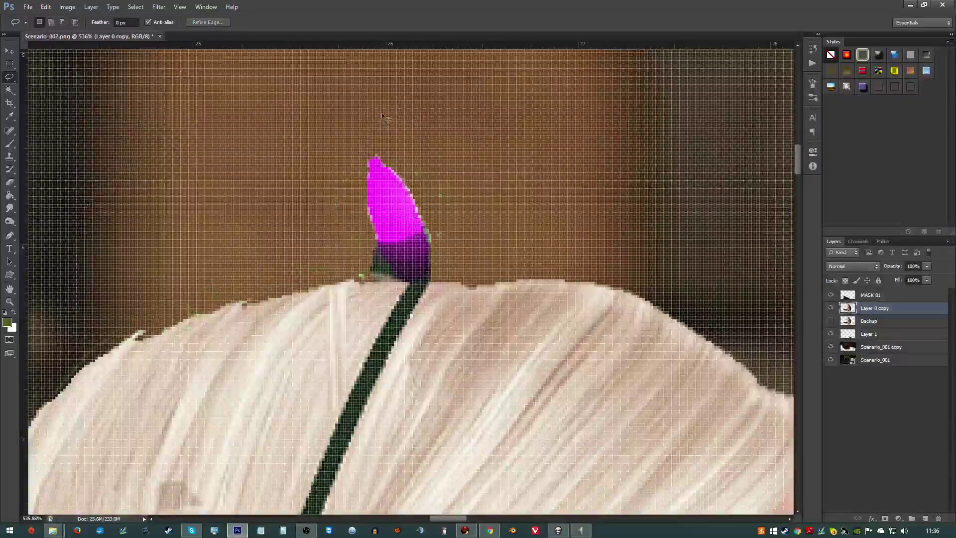
# - Delete the remaining green fringe on the magenta bulb's right side
pyautogui.moveTo(418, 205); pyautogui.dragTo(432, 246)
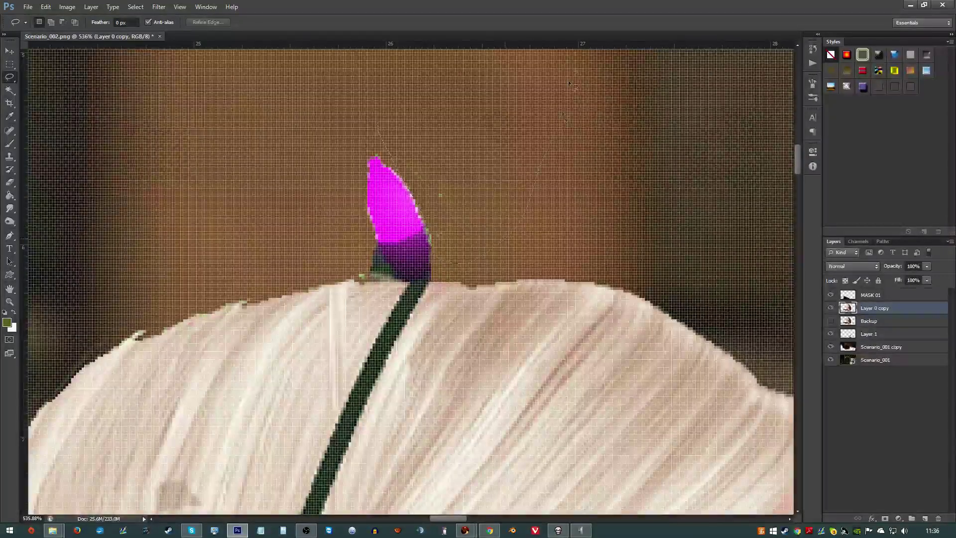
pyautogui.moveTo(569, 82); pyautogui.dragTo(558, 56)
pyautogui.press('Delete')
pyautogui.hotkey('ctrl', 'd')
# - Make Layer 0 copy the active layer again, passing through MASK 01
pyautogui.scroll(-9, 593, 284)
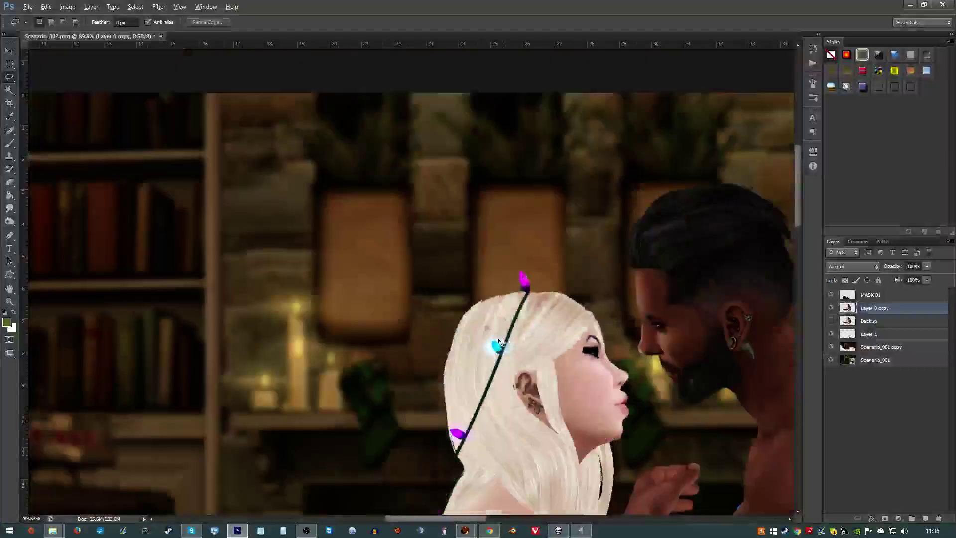
pyautogui.scroll(-5, 498, 343)
pyautogui.scroll(3, 403, 323)
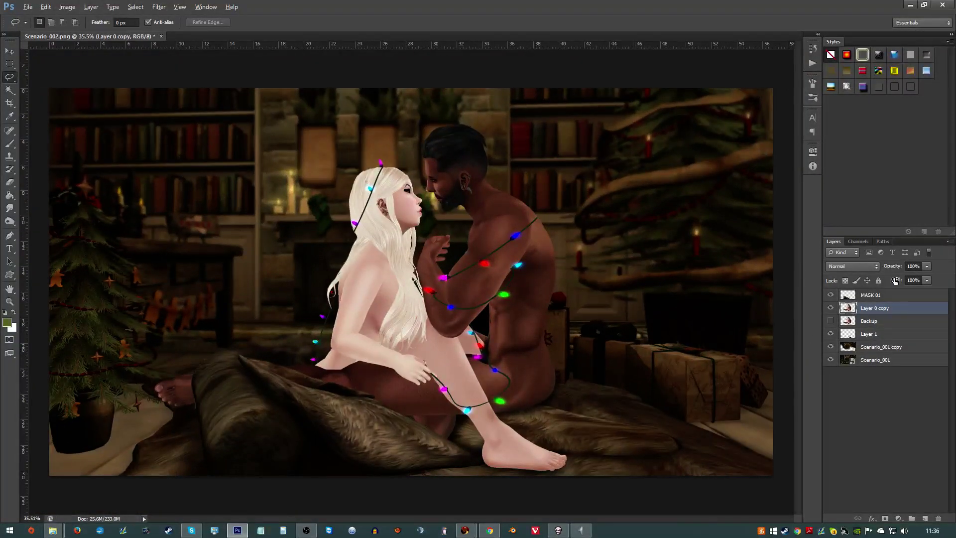
pyautogui.click(894, 298)
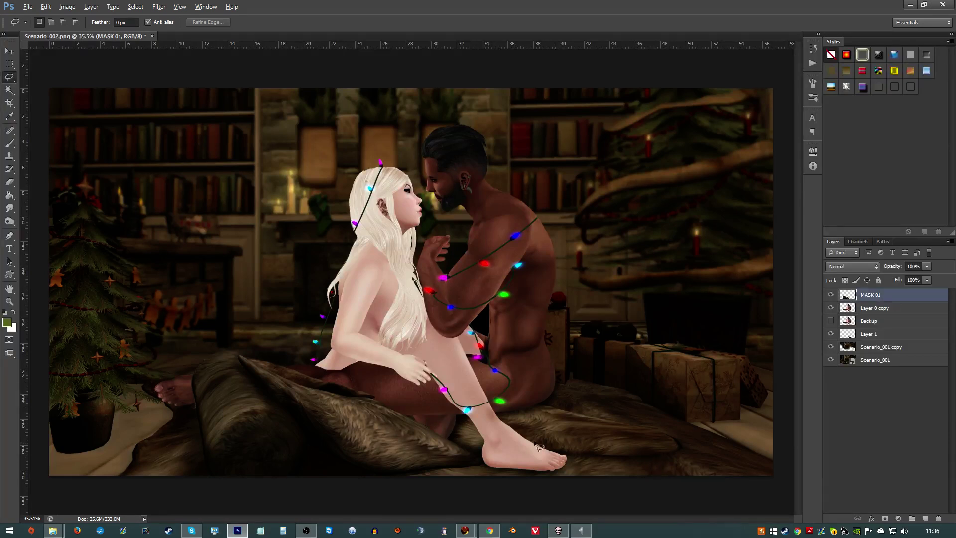
pyautogui.scroll(-1, 513, 440)
pyautogui.scroll(1, 433, 313)
pyautogui.click(885, 309)
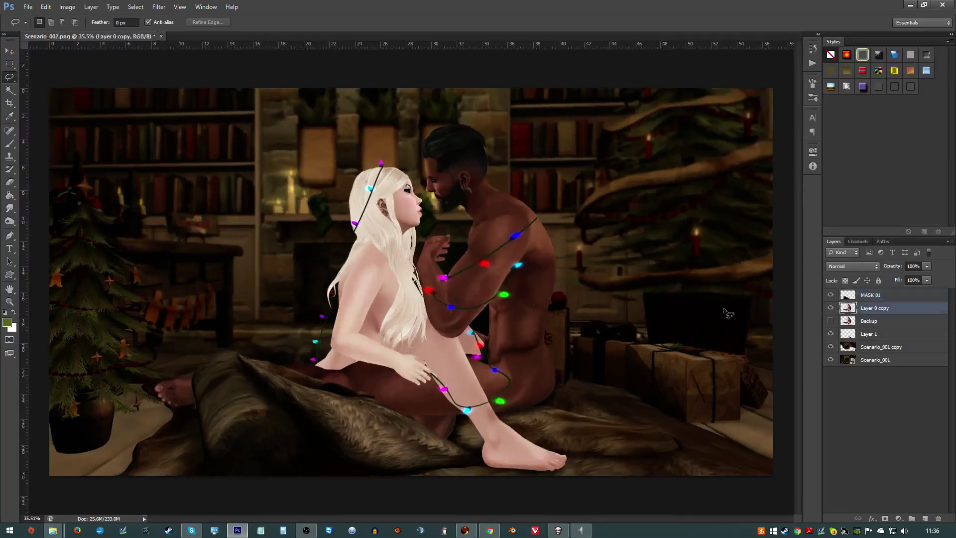
# - Burn darker shading on the figure's side, the woman's face edge, and the man's shoulder, arm and back
pyautogui.click(12, 222)
pyautogui.moveTo(367, 258)
pyautogui.mouseDown()
pyautogui.moveTo(349, 284)
pyautogui.moveTo(340, 340)
pyautogui.moveTo(352, 356)
pyautogui.moveTo(463, 397)
pyautogui.mouseUp()
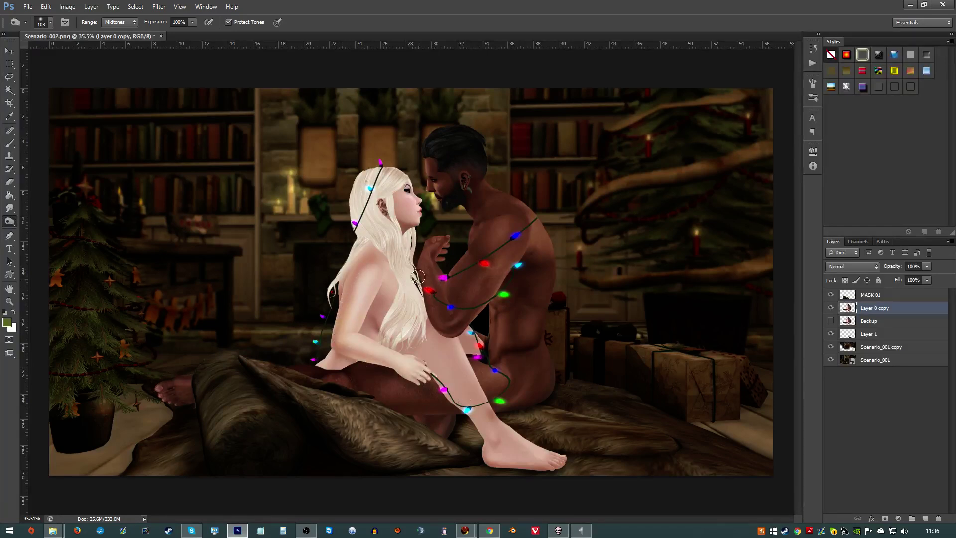
pyautogui.moveTo(402, 182)
pyautogui.mouseDown()
pyautogui.moveTo(394, 216)
pyautogui.moveTo(408, 242)
pyautogui.mouseUp()
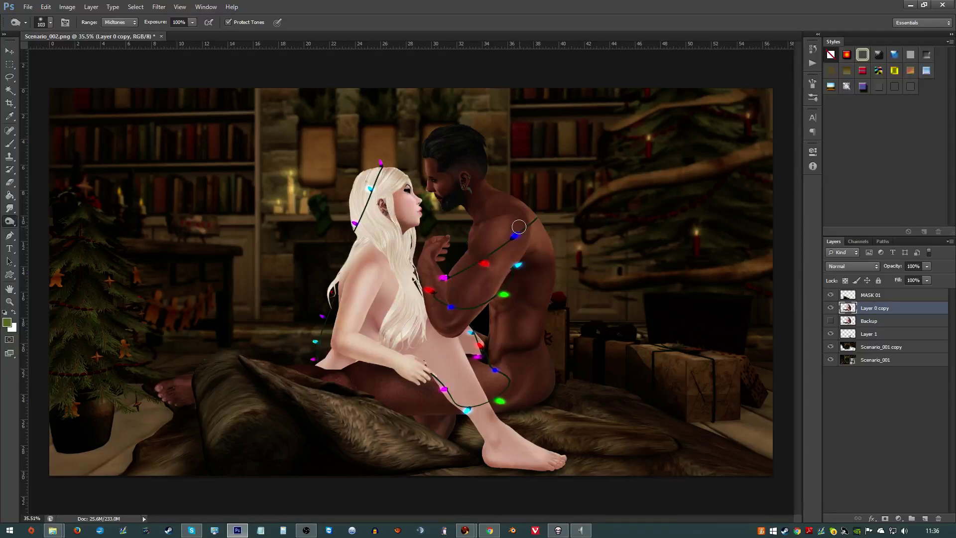
pyautogui.moveTo(519, 227)
pyautogui.mouseDown()
pyautogui.moveTo(478, 242)
pyautogui.moveTo(452, 310)
pyautogui.mouseUp()
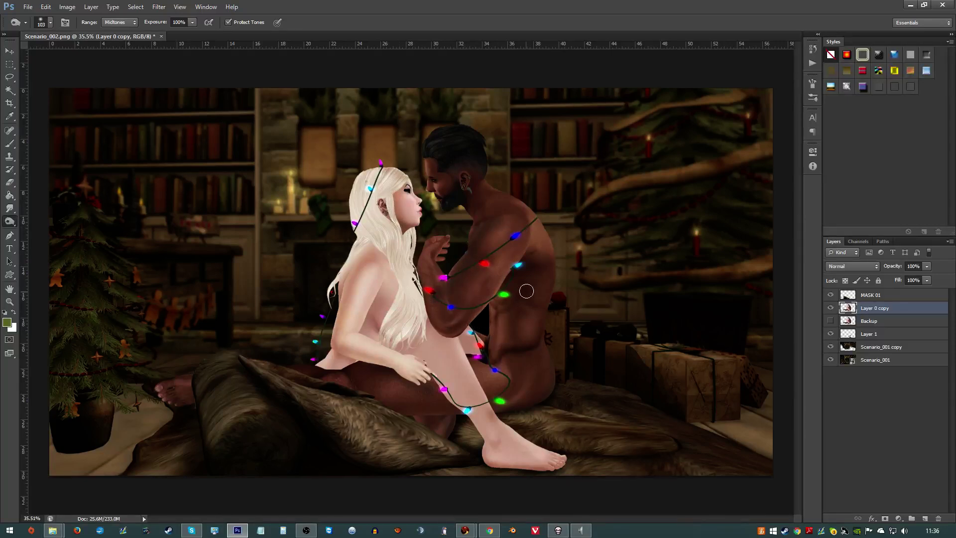
pyautogui.moveTo(541, 259); pyautogui.dragTo(535, 401)
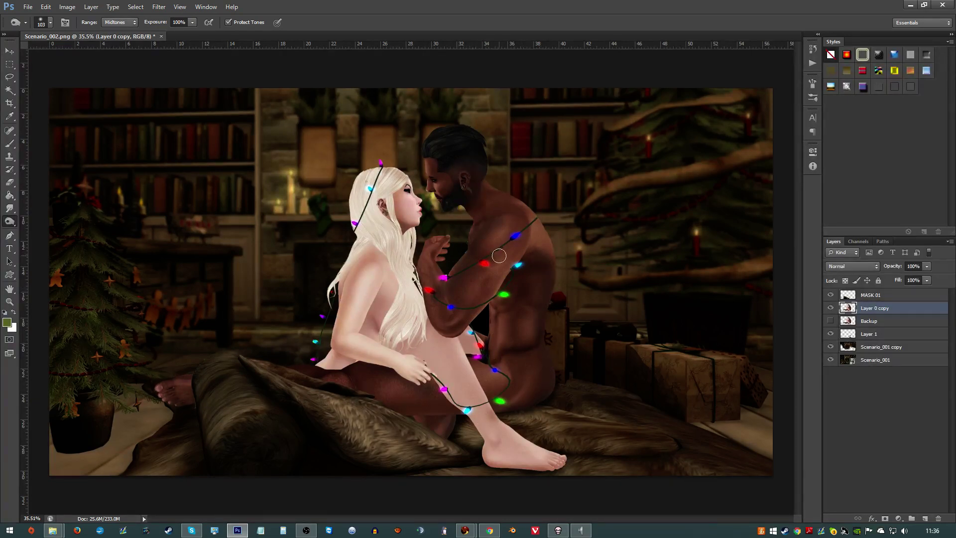
pyautogui.scroll(5, 499, 244)
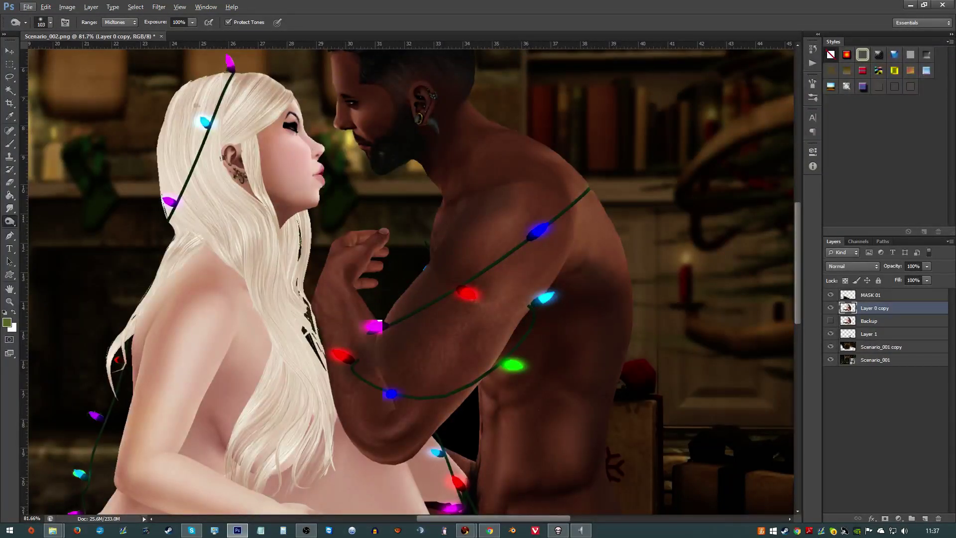
pyautogui.hotkey('alt', 'Tab')
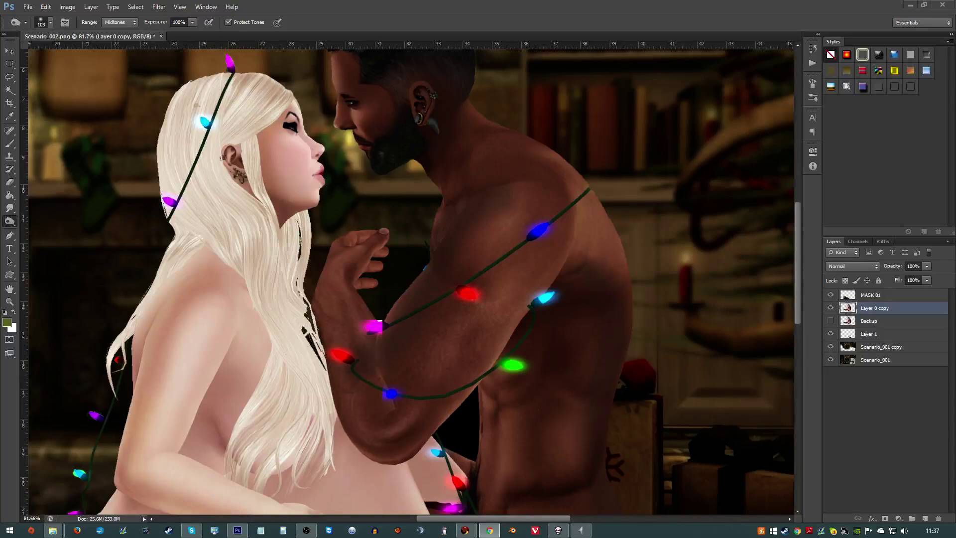
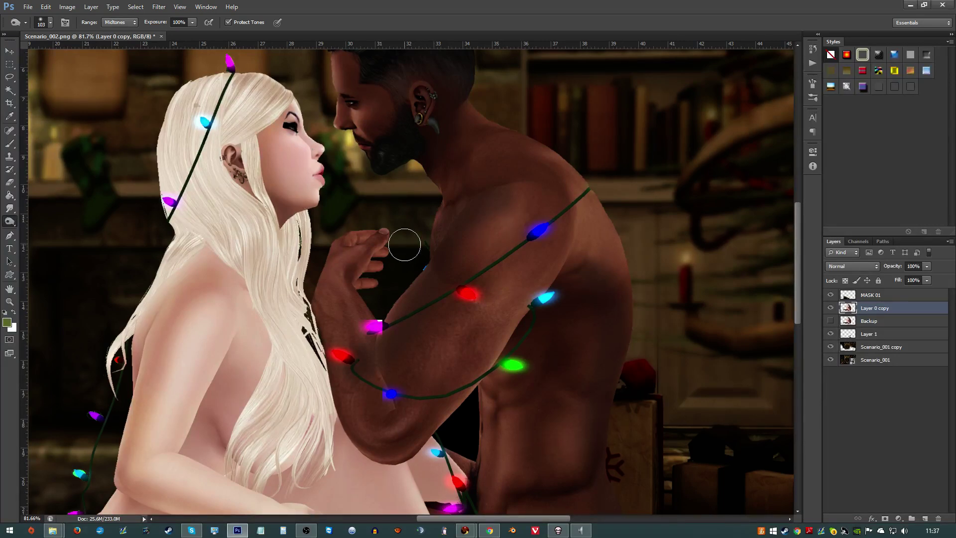
# - Burn the man's ear, earring and beard edge and a spot on the woman's chest darker
pyautogui.moveTo(442, 85)
pyautogui.mouseDown()
pyautogui.moveTo(418, 85)
pyautogui.moveTo(394, 180)
pyautogui.mouseUp()
pyautogui.scroll(-3, 393, 180)
pyautogui.scroll(-2, 399, 262)
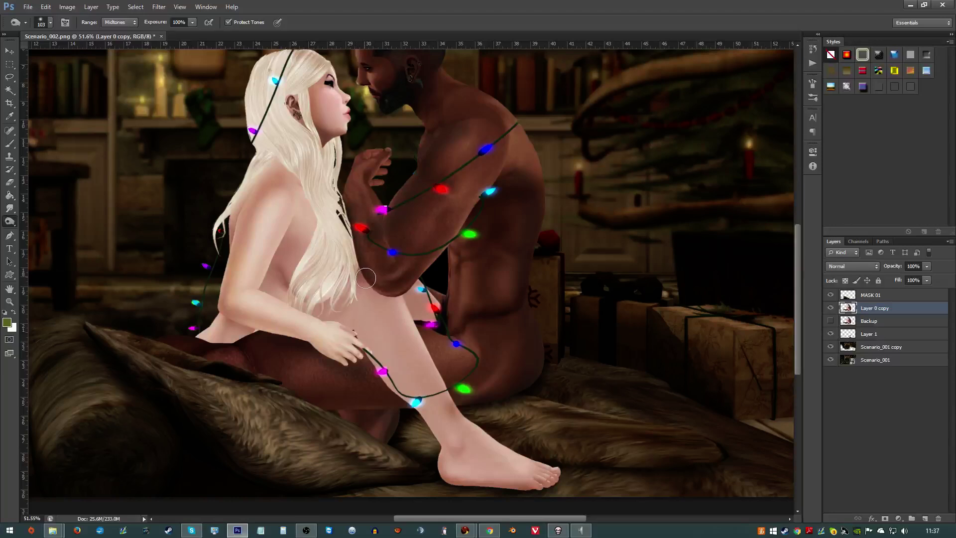
pyautogui.moveTo(271, 275)
pyautogui.mouseDown()
pyautogui.moveTo(281, 262)
pyautogui.moveTo(304, 293)
pyautogui.moveTo(335, 292)
pyautogui.mouseUp()
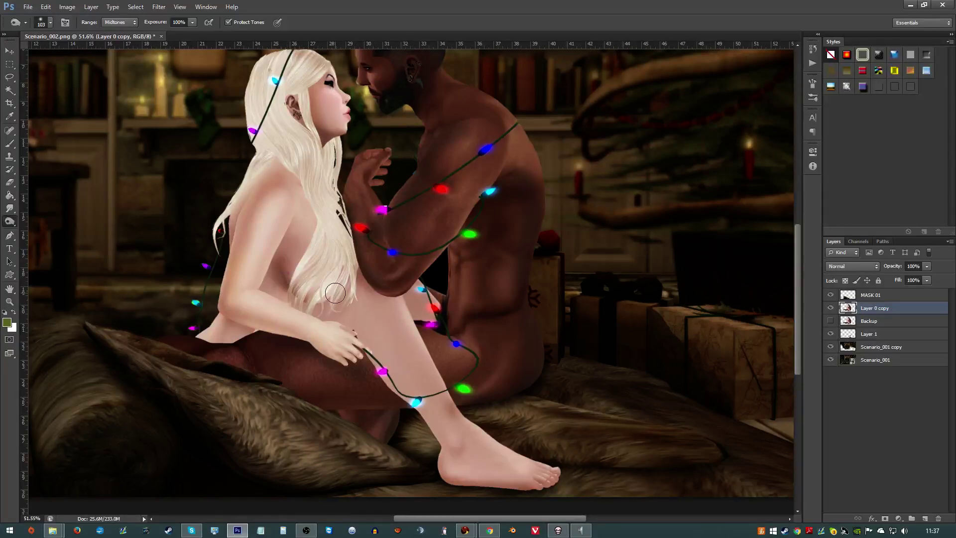
pyautogui.rightClick(10, 222)
# - With the Dodge Tool at 24% exposure, lighten the woman's side, thigh, forehead and cheek and the man's arm
pyautogui.click(43, 220)
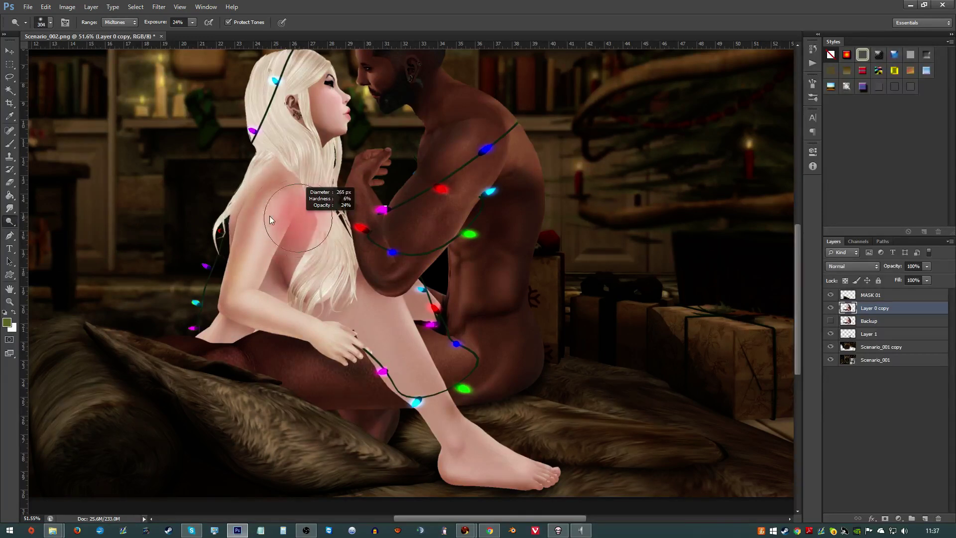
pyautogui.moveTo(265, 234)
pyautogui.mouseDown()
pyautogui.moveTo(260, 287)
pyautogui.moveTo(279, 307)
pyautogui.moveTo(356, 344)
pyautogui.moveTo(373, 286)
pyautogui.moveTo(450, 419)
pyautogui.moveTo(490, 455)
pyautogui.moveTo(561, 452)
pyautogui.mouseUp()
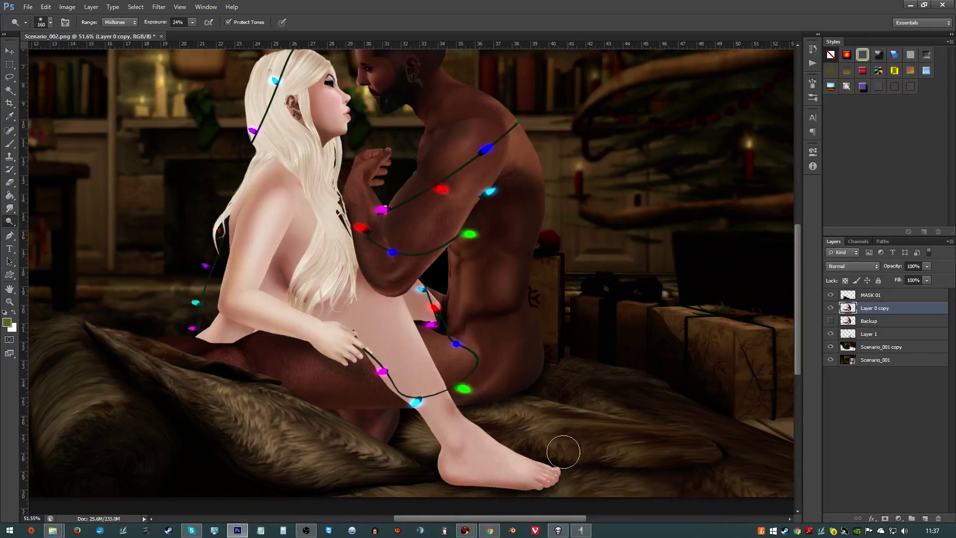
pyautogui.moveTo(486, 158)
pyautogui.mouseDown()
pyautogui.moveTo(454, 217)
pyautogui.moveTo(395, 274)
pyautogui.moveTo(359, 167)
pyautogui.mouseUp()
pyautogui.moveTo(483, 214)
pyautogui.mouseDown()
pyautogui.moveTo(457, 356)
pyautogui.moveTo(437, 341)
pyautogui.mouseUp()
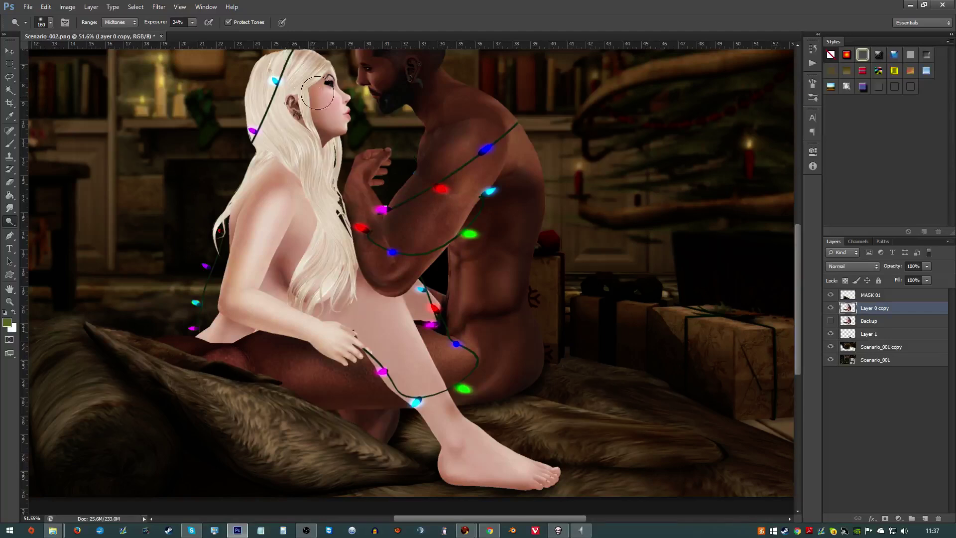
pyautogui.moveTo(317, 93)
pyautogui.mouseDown()
pyautogui.moveTo(331, 75)
pyautogui.moveTo(329, 135)
pyautogui.mouseUp()
pyautogui.scroll(3, 397, 100)
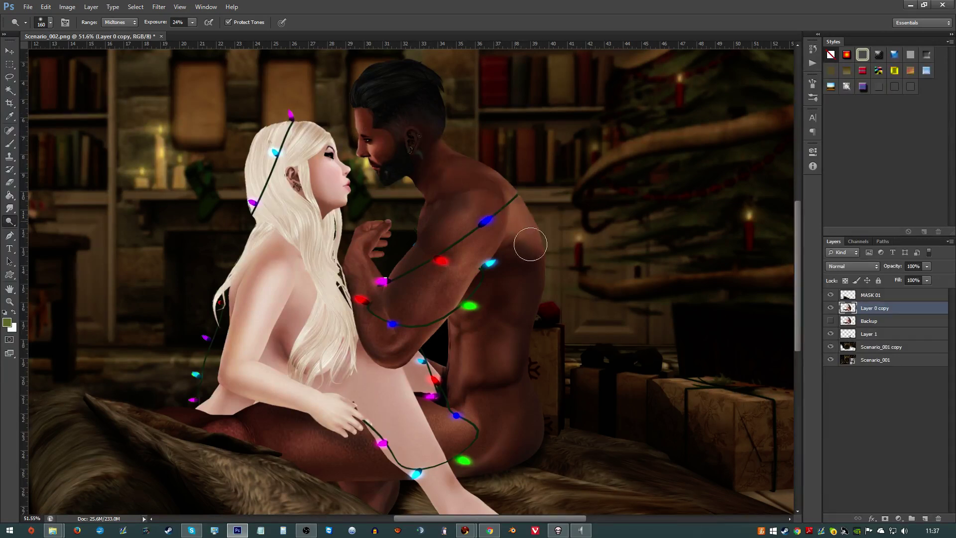
pyautogui.scroll(-2, 509, 351)
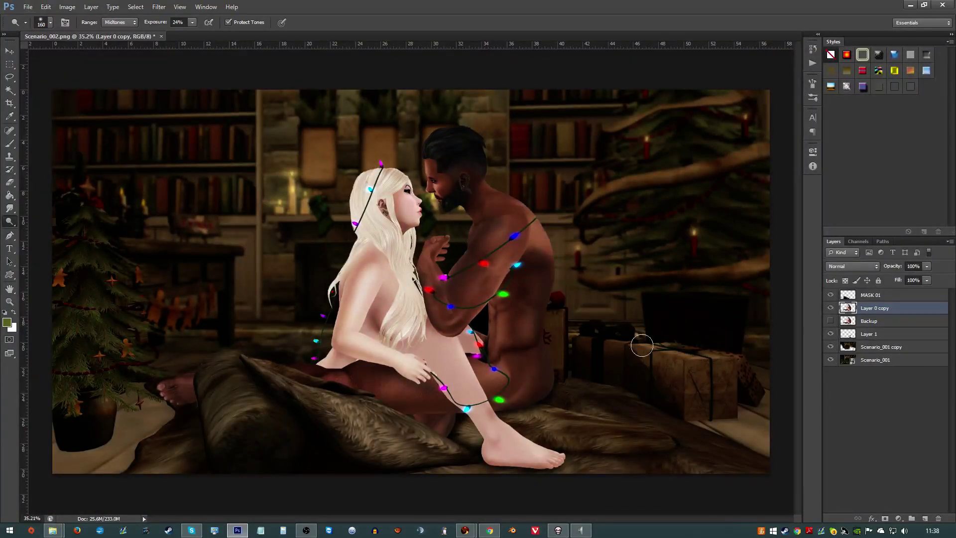
# - Make Backup active and toggle Backup and Layer 0 copy visibility to compare the hair
pyautogui.click(831, 321)
pyautogui.click(831, 321)
pyautogui.click(848, 321)
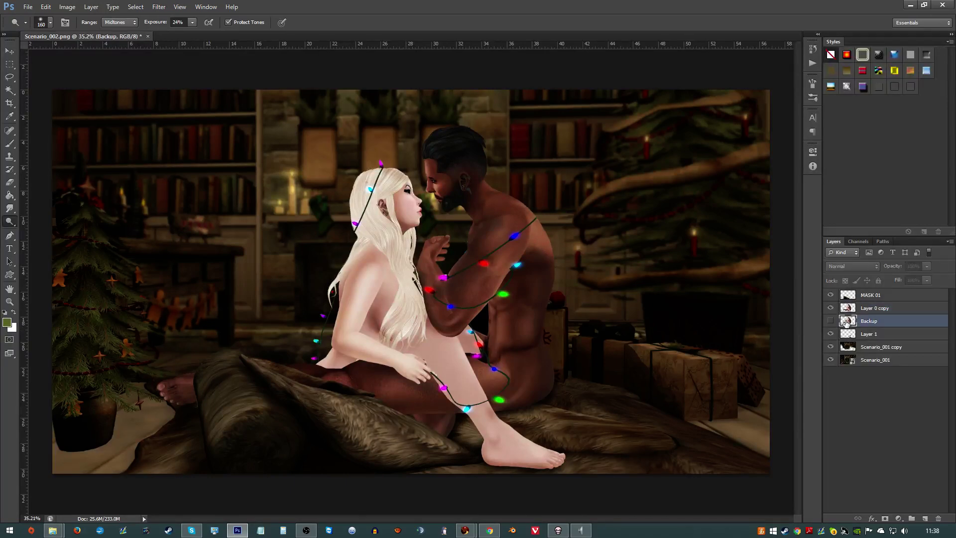
pyautogui.click(830, 321)
pyautogui.click(831, 308)
pyautogui.click(831, 308)
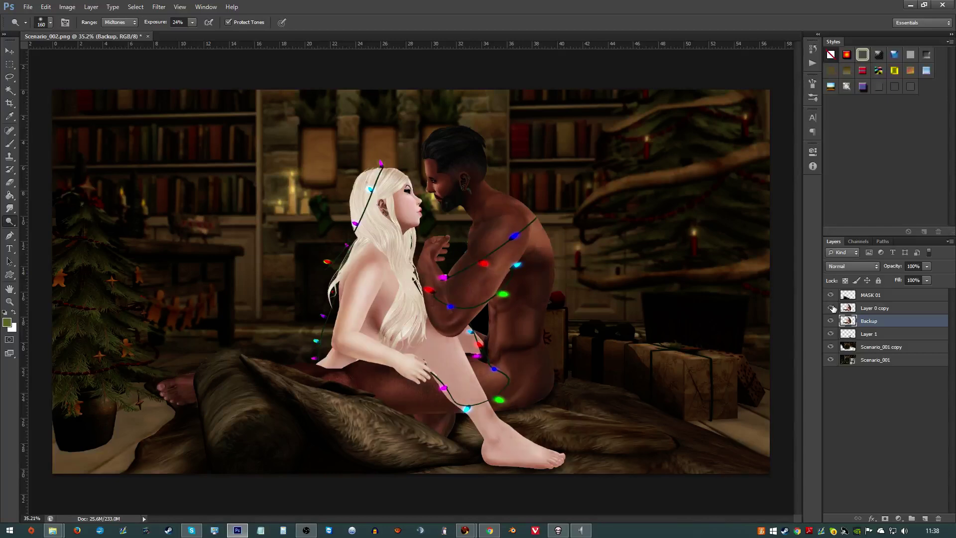
pyautogui.click(831, 308)
pyautogui.click(831, 308)
pyautogui.click(831, 308)
pyautogui.click(830, 309)
pyautogui.click(831, 309)
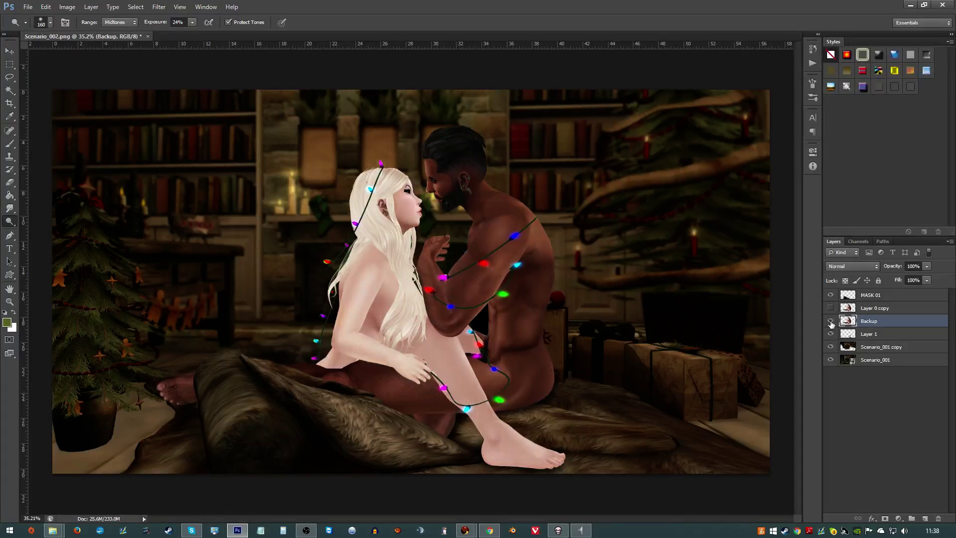
# - Copy the lassoed face profile from Backup into Layer 2 above Layer 0 copy; set a 199 px Eraser
pyautogui.click(12, 78)
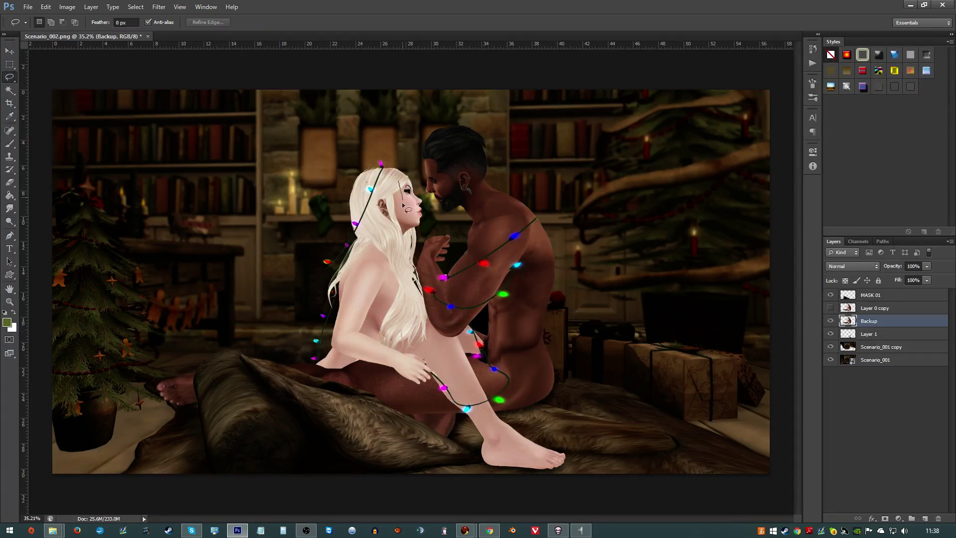
pyautogui.moveTo(422, 218); pyautogui.dragTo(431, 197)
pyautogui.scroll(5, 416, 179)
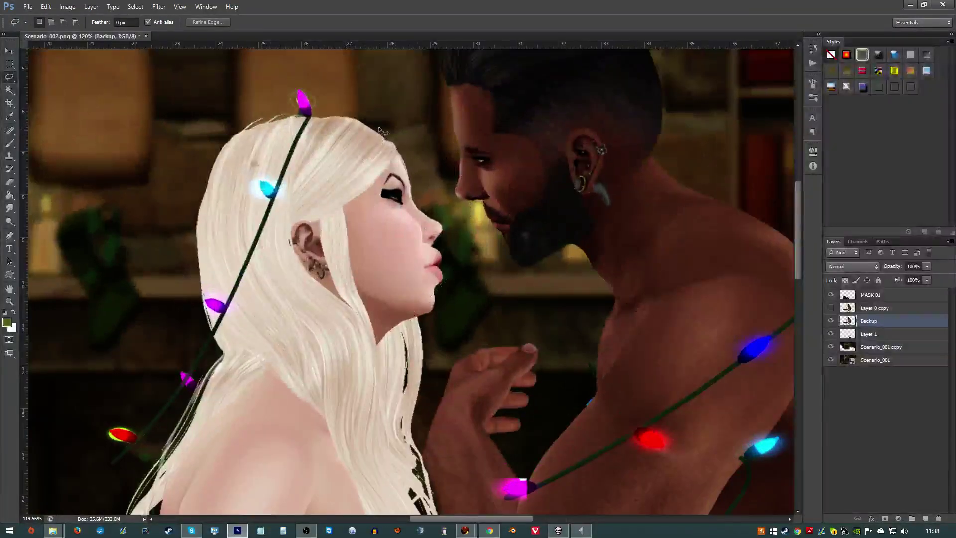
pyautogui.moveTo(356, 206)
pyautogui.mouseDown()
pyautogui.moveTo(385, 314)
pyautogui.moveTo(441, 311)
pyautogui.moveTo(460, 271)
pyautogui.moveTo(428, 169)
pyautogui.moveTo(378, 132)
pyautogui.mouseUp()
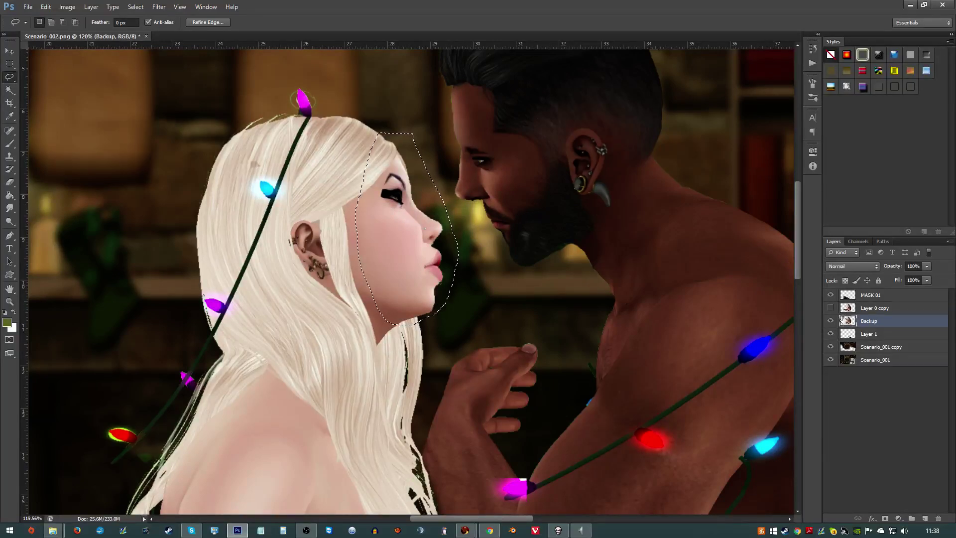
pyautogui.click(830, 321)
pyautogui.click(831, 307)
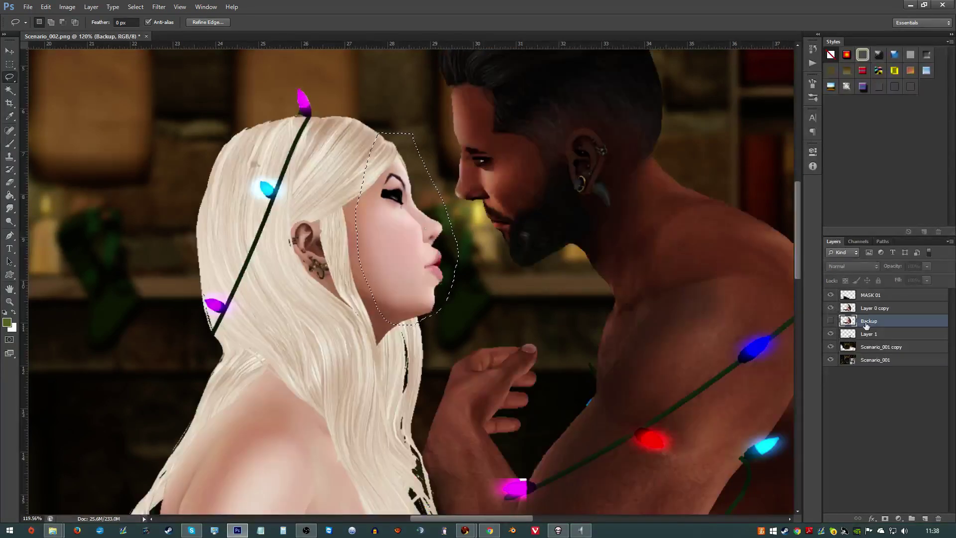
pyautogui.hotkey('ctrl', 'j')
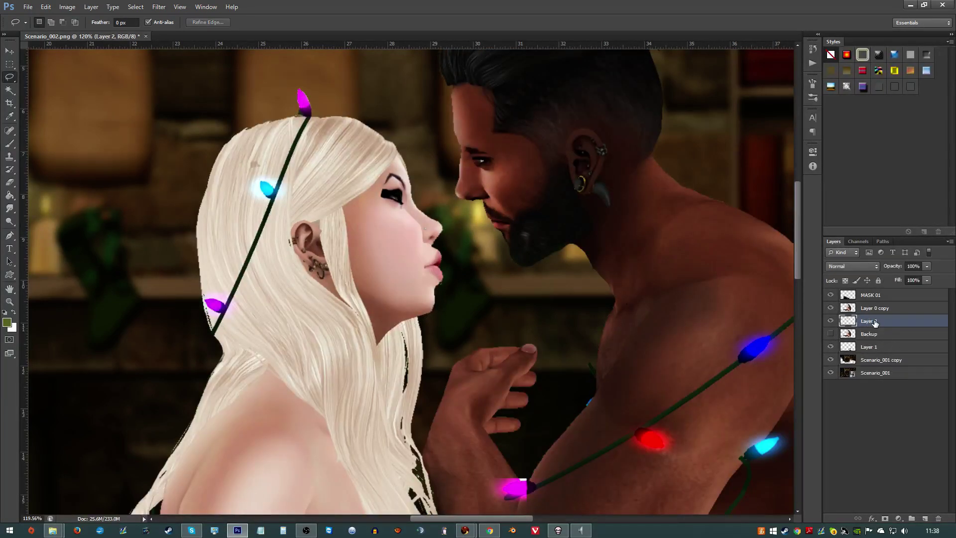
pyautogui.moveTo(875, 323); pyautogui.dragTo(872, 306)
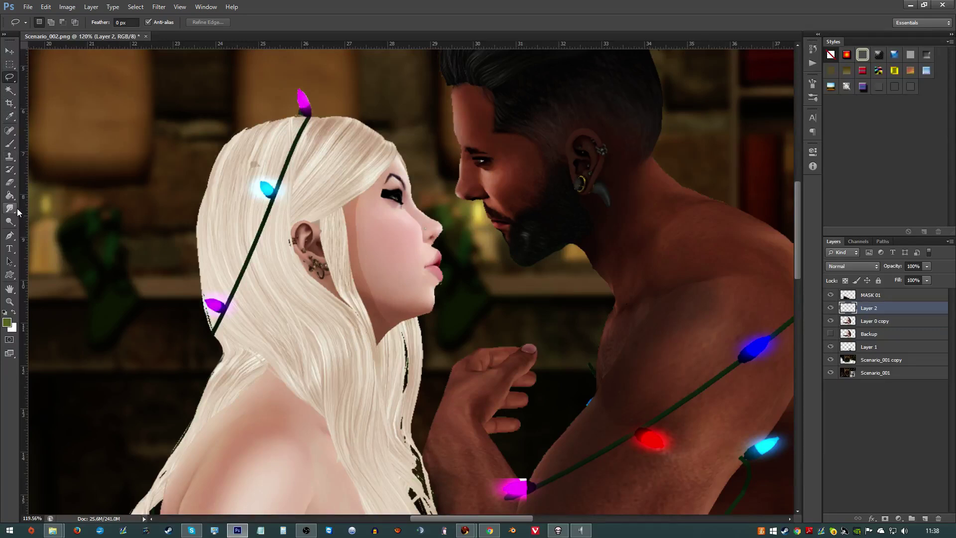
pyautogui.click(10, 182)
pyautogui.moveTo(307, 194); pyautogui.dragTo(224, 206)
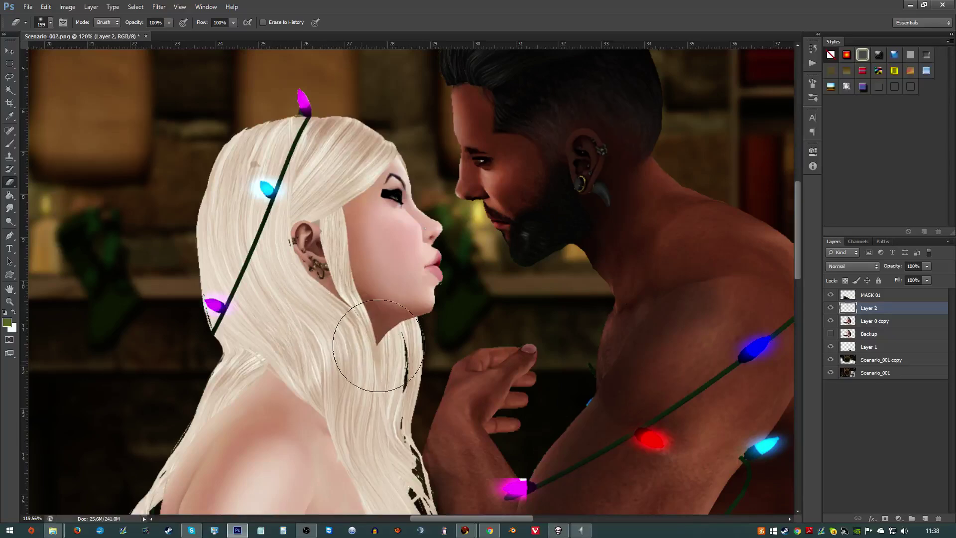
# - Show the Backup layer and duplicate it as Backup copy
pyautogui.scroll(-6, 397, 374)
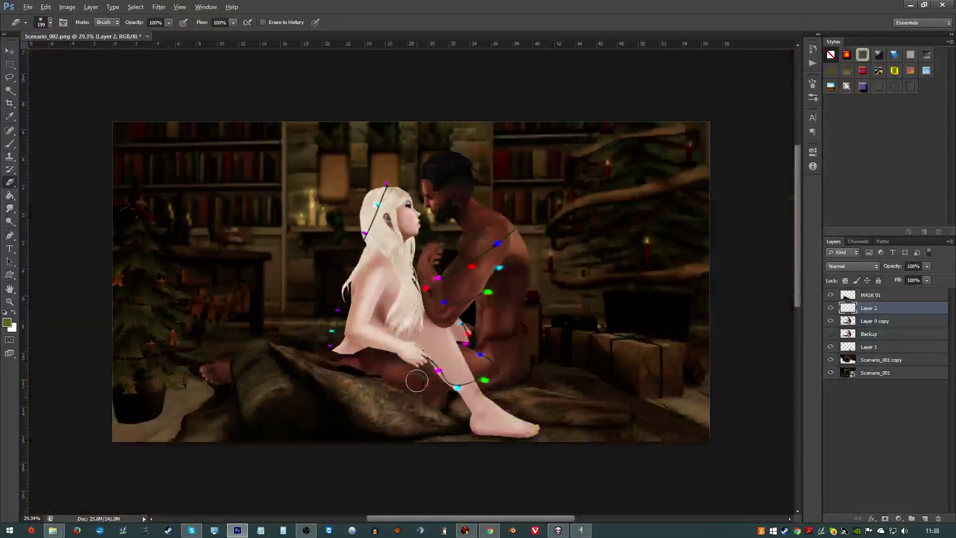
pyautogui.scroll(1, 401, 340)
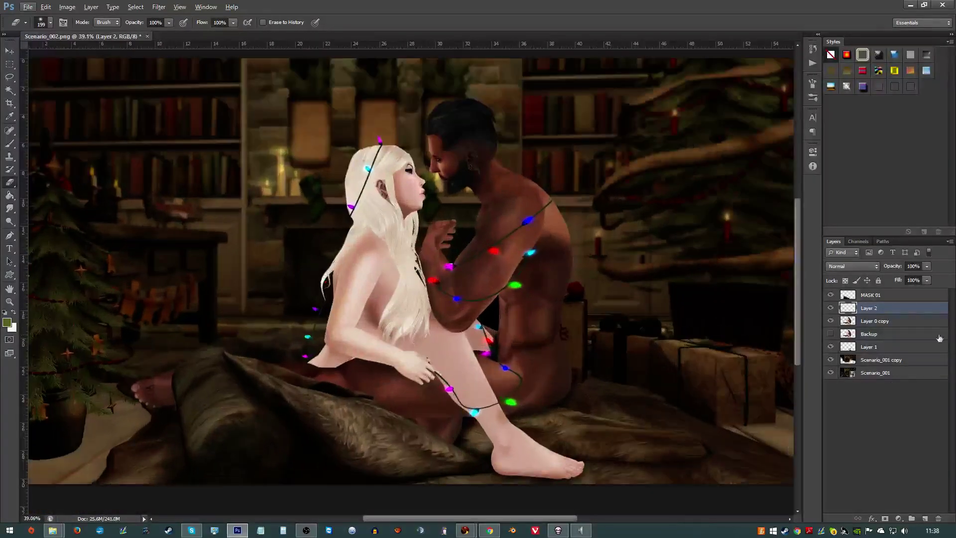
pyautogui.click(864, 323)
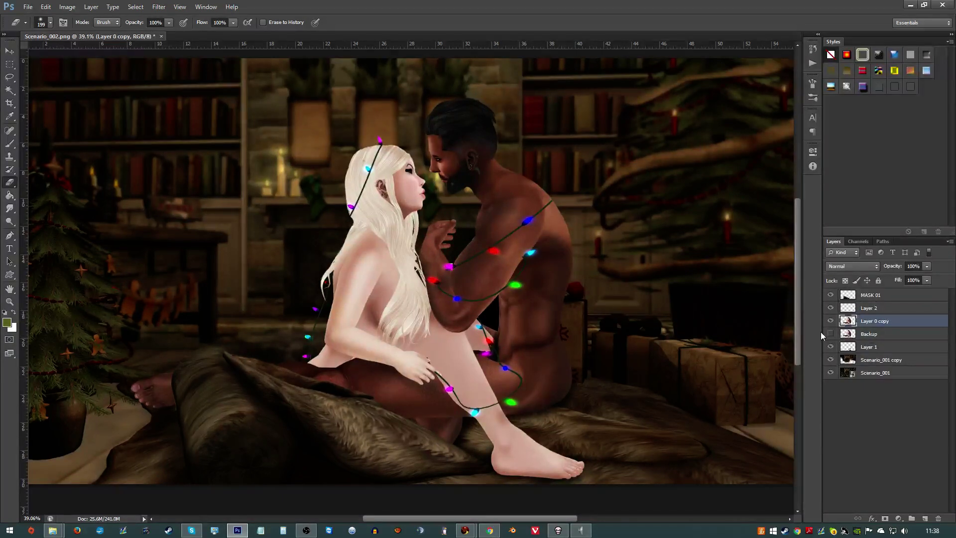
pyautogui.click(832, 334)
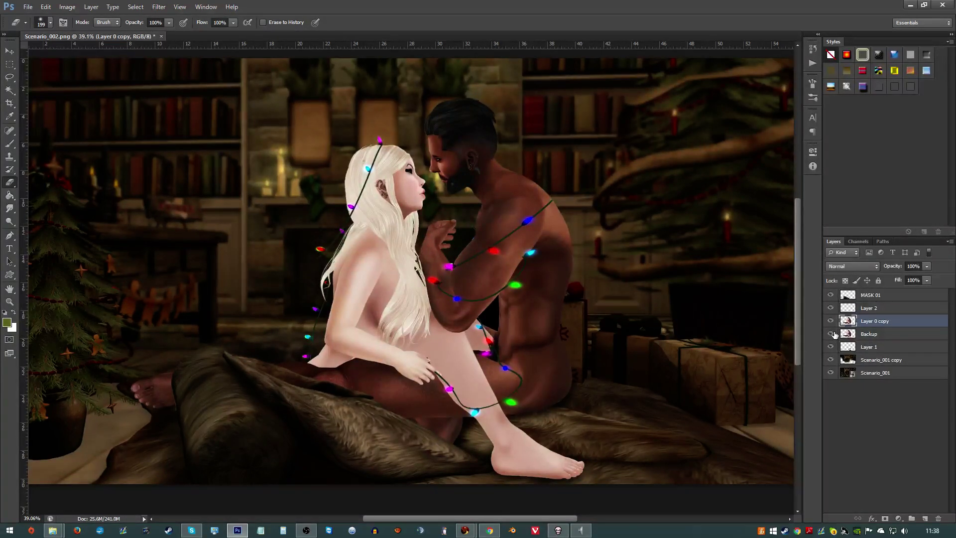
pyautogui.click(875, 337)
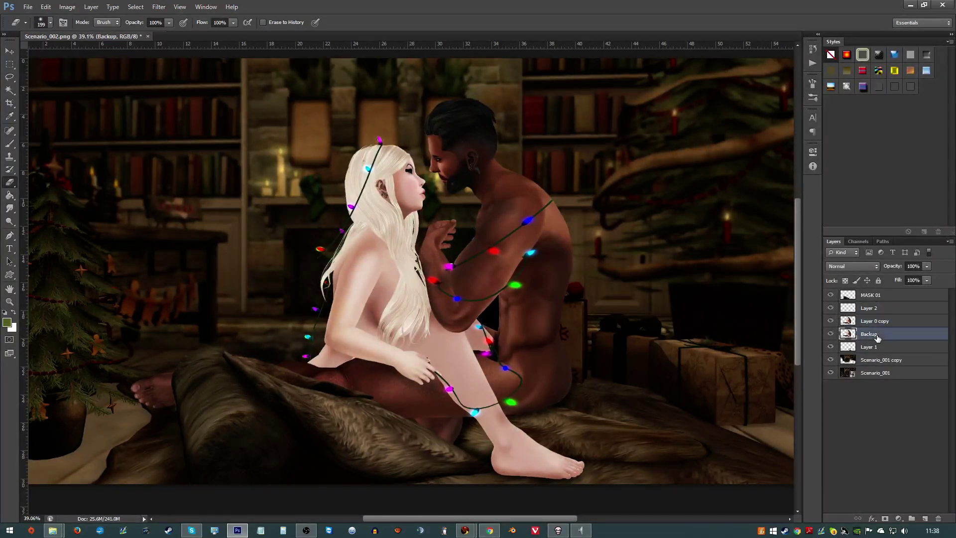
pyautogui.hotkey('ctrl', 'j')
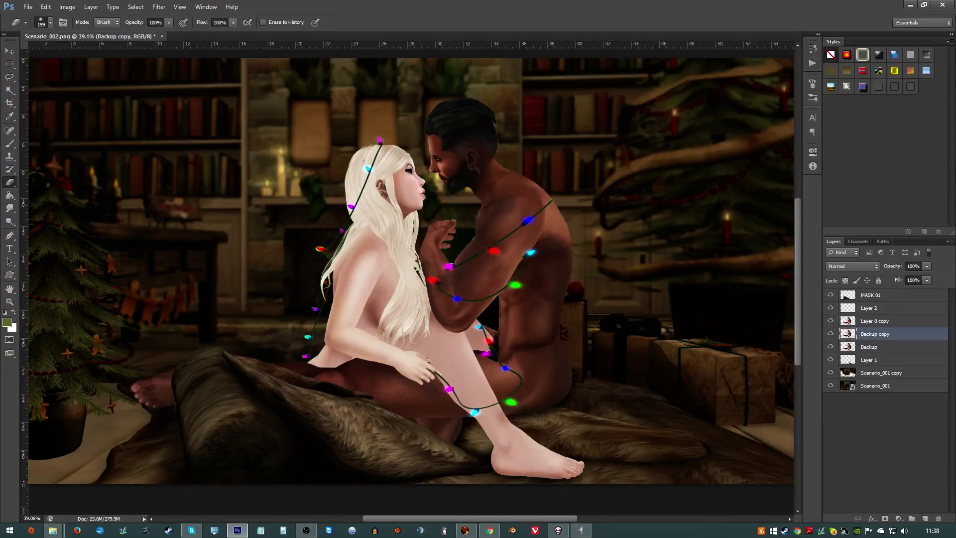
# - Lasso along the woman's hair and back, then hide the original Backup layer and deselect
pyautogui.press('r')
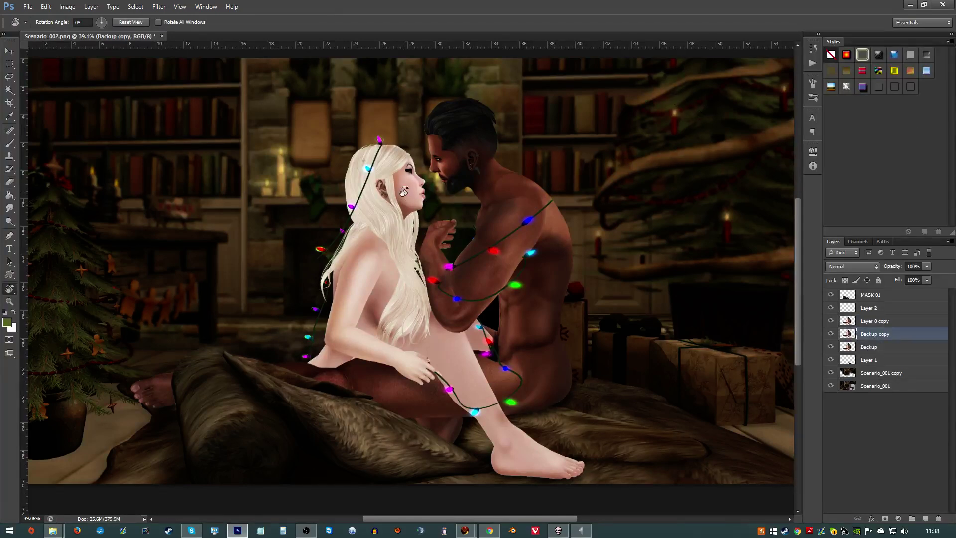
pyautogui.press('l')
pyautogui.moveTo(377, 119)
pyautogui.mouseDown()
pyautogui.moveTo(349, 180)
pyautogui.moveTo(366, 227)
pyautogui.moveTo(334, 396)
pyautogui.moveTo(236, 428)
pyautogui.moveTo(377, 117)
pyautogui.mouseUp()
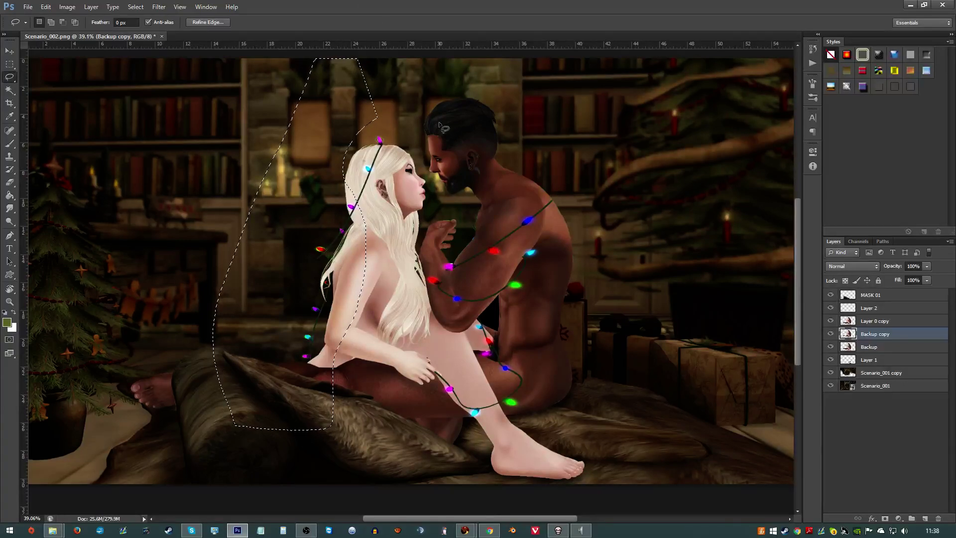
pyautogui.click(830, 346)
pyautogui.click(446, 229)
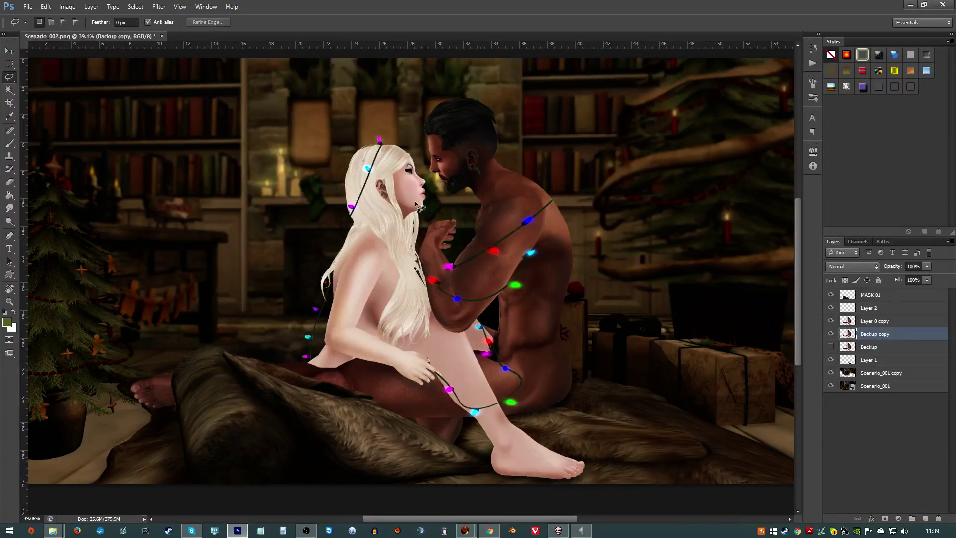
pyautogui.scroll(5, 416, 204)
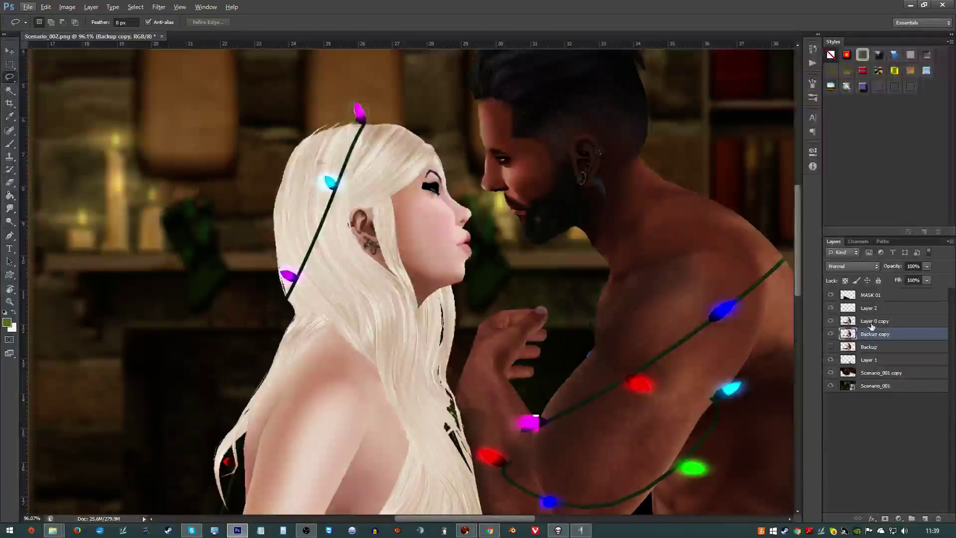
# - On Layer 0 copy, erase along the hair strand beside the woman's ear with a 181 px Eraser
pyautogui.click(872, 326)
pyautogui.press('e')
pyautogui.keyDown('alt'); pyautogui.rightClick(369, 208); pyautogui.keyUp('alt')
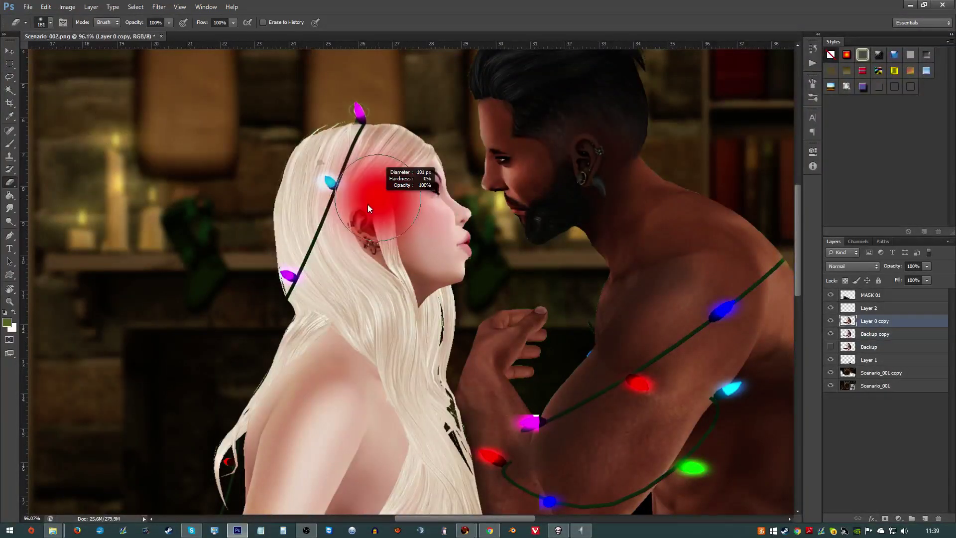
pyautogui.moveTo(386, 210); pyautogui.dragTo(403, 271)
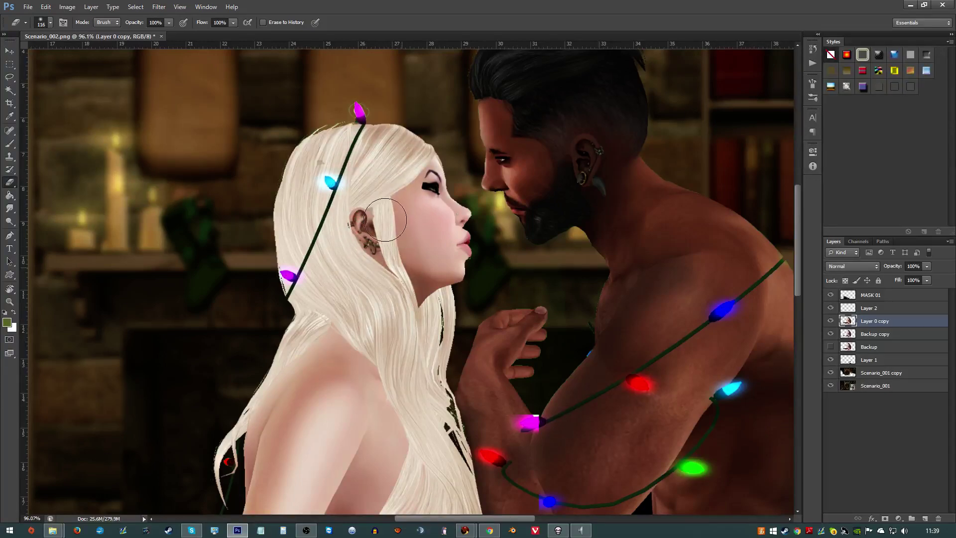
pyautogui.scroll(-5, 389, 344)
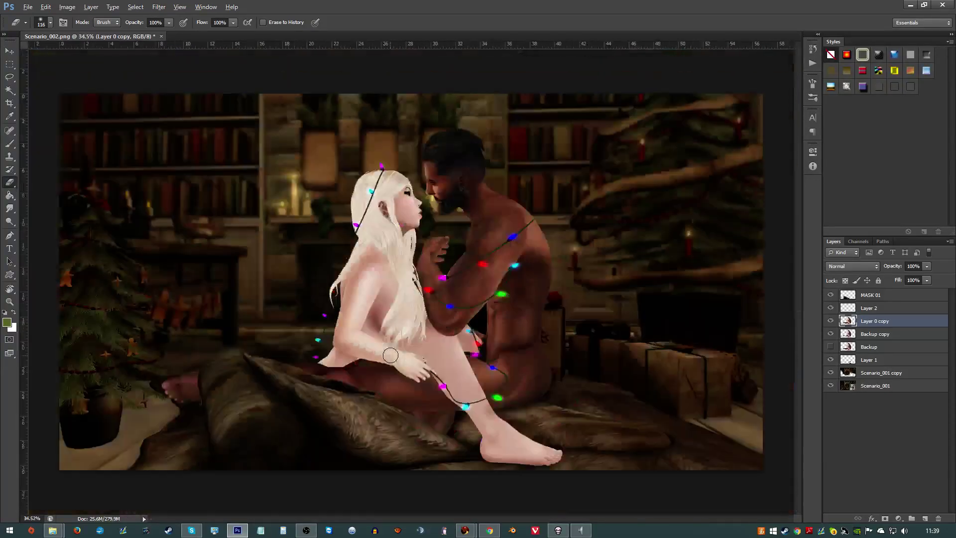
pyautogui.scroll(3, 390, 355)
pyautogui.scroll(1, 456, 238)
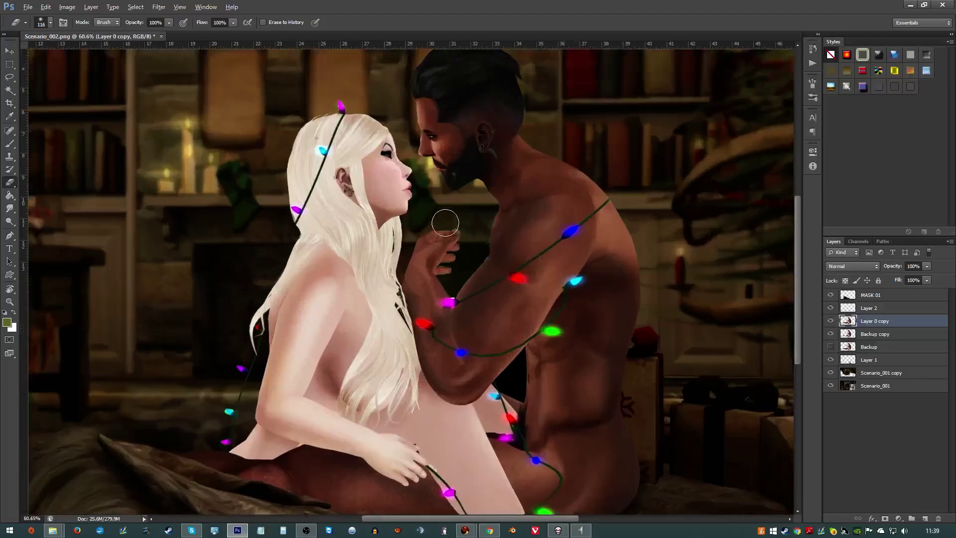
pyautogui.scroll(2, 445, 223)
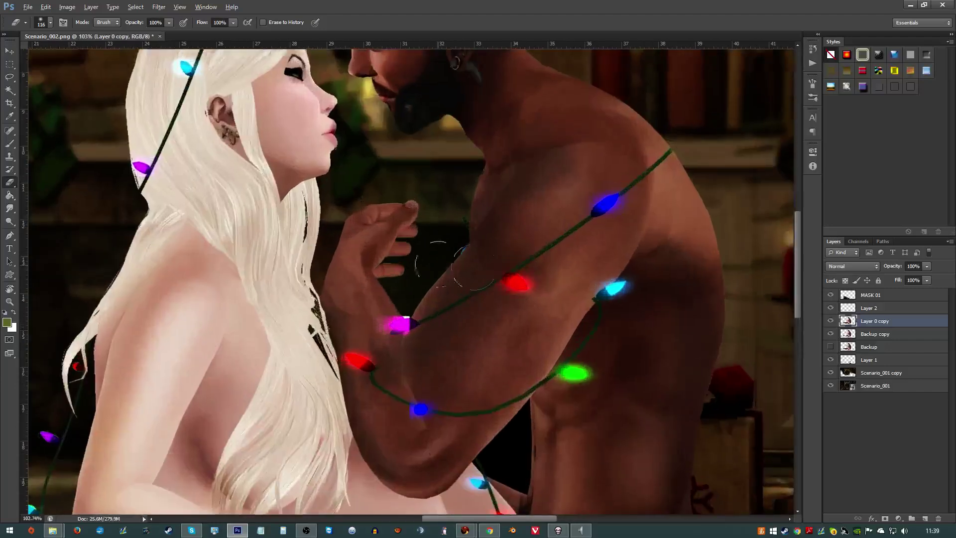
# - On Backup copy, lasso the area around the man's arm and shoulder, then drop the selection
pyautogui.click(842, 335)
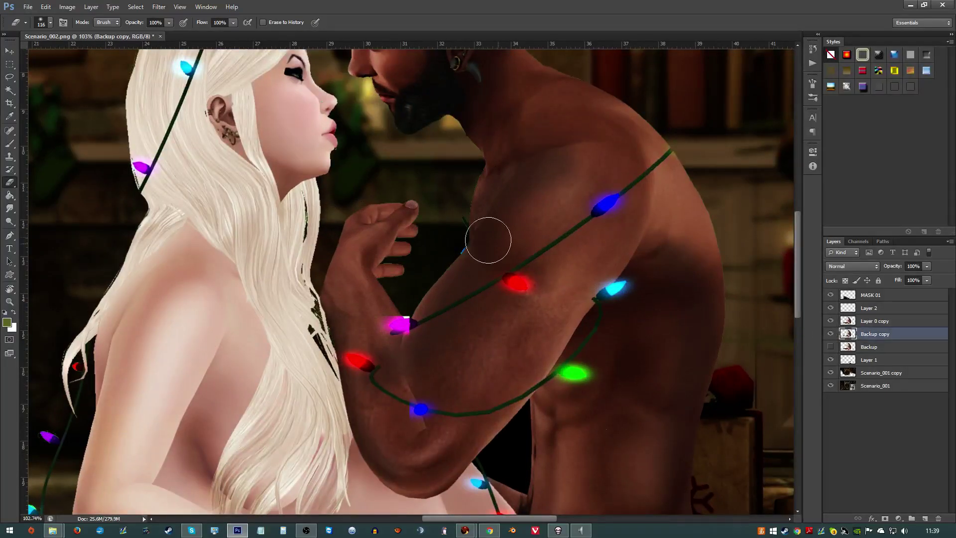
pyautogui.press('l')
pyautogui.moveTo(385, 157)
pyautogui.mouseDown()
pyautogui.moveTo(333, 296)
pyautogui.moveTo(374, 398)
pyautogui.moveTo(559, 475)
pyautogui.moveTo(706, 446)
pyautogui.moveTo(818, 183)
pyautogui.moveTo(768, 44)
pyautogui.moveTo(619, 2)
pyautogui.mouseUp()
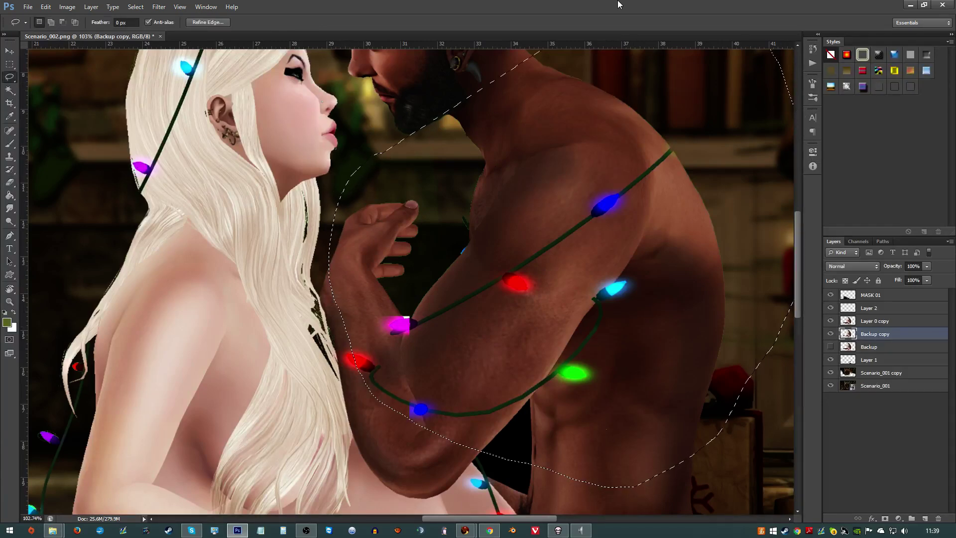
pyautogui.press('End')
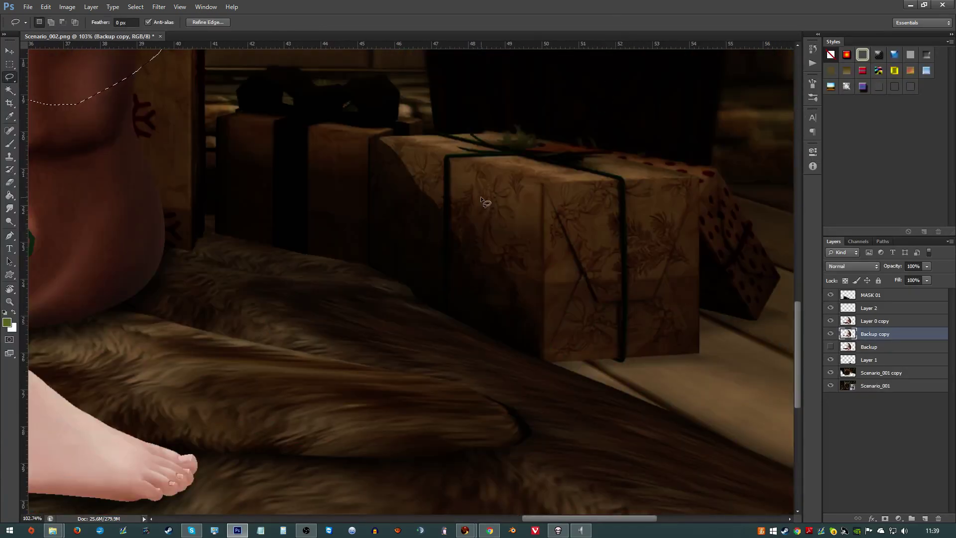
pyautogui.scroll(-5, 480, 196)
pyautogui.scroll(4, 488, 199)
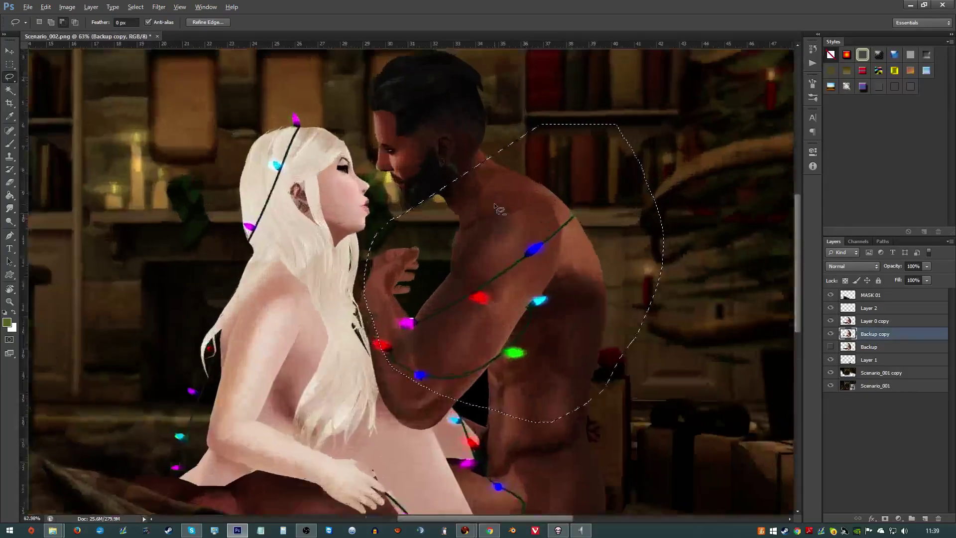
pyautogui.scroll(3, 494, 202)
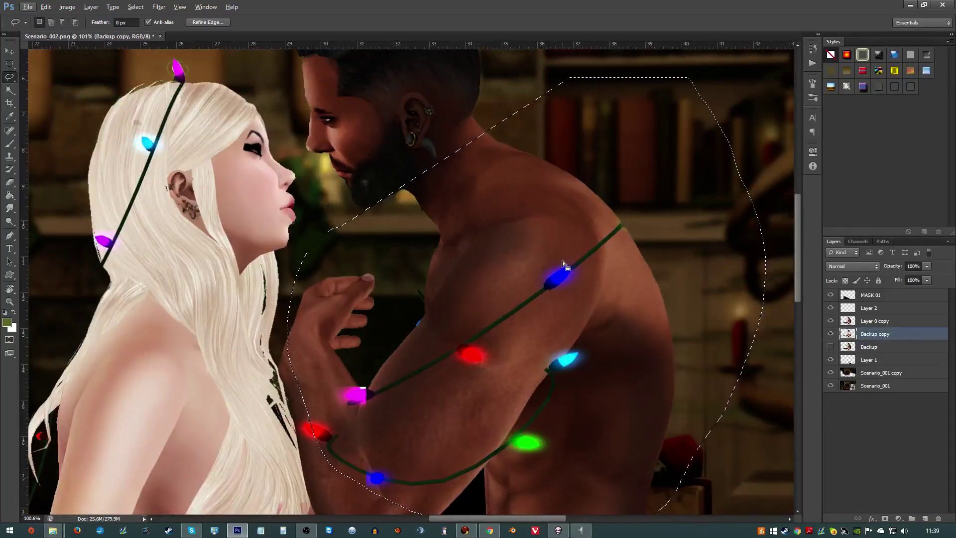
pyautogui.moveTo(496, 273); pyautogui.dragTo(527, 177)
pyautogui.click(317, 316)
# - Outline the dark edges beside the woman's chin and lips across the layers, then deselect
pyautogui.scroll(6, 287, 237)
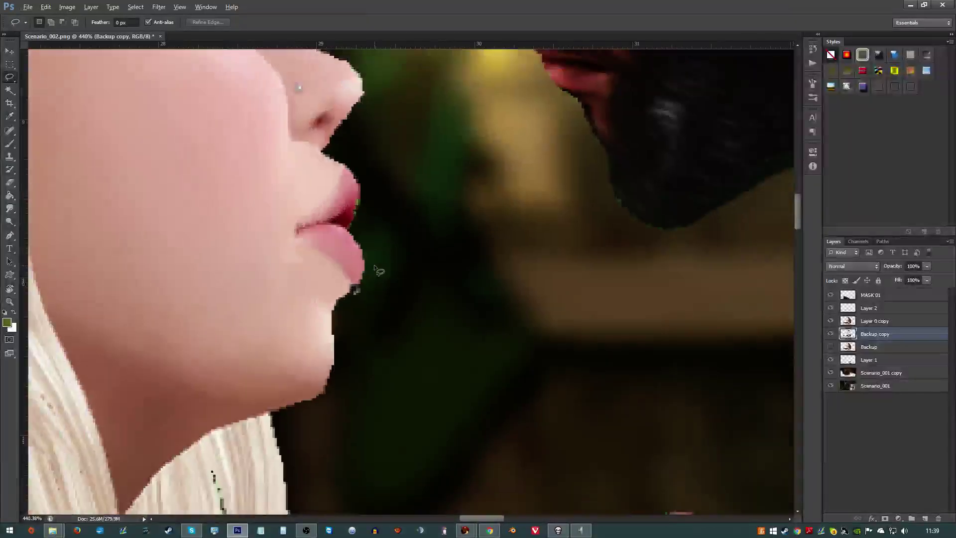
pyautogui.moveTo(373, 266)
pyautogui.mouseDown()
pyautogui.moveTo(339, 315)
pyautogui.moveTo(356, 388)
pyautogui.moveTo(490, 329)
pyautogui.mouseUp()
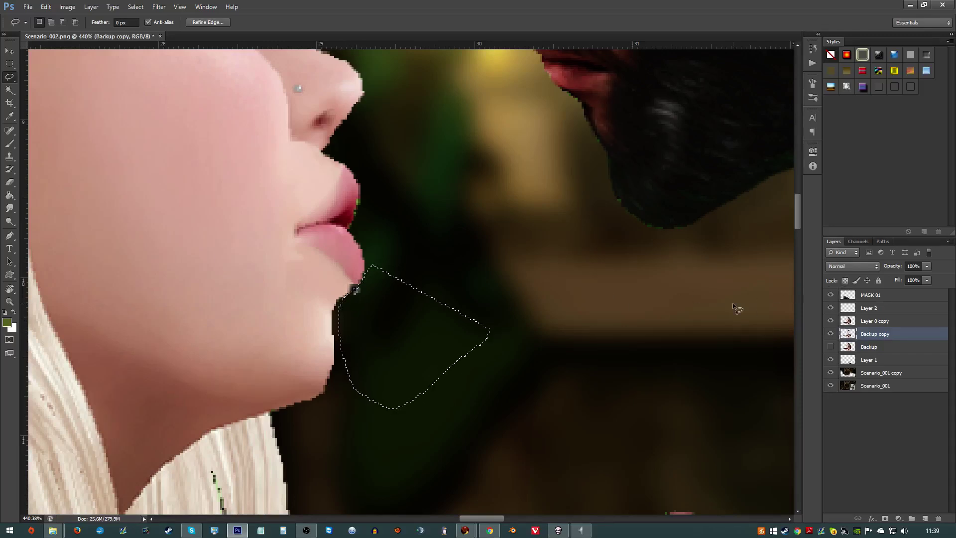
pyautogui.hotkey('alt', ']')
pyautogui.hotkey('ctrl', 'd')
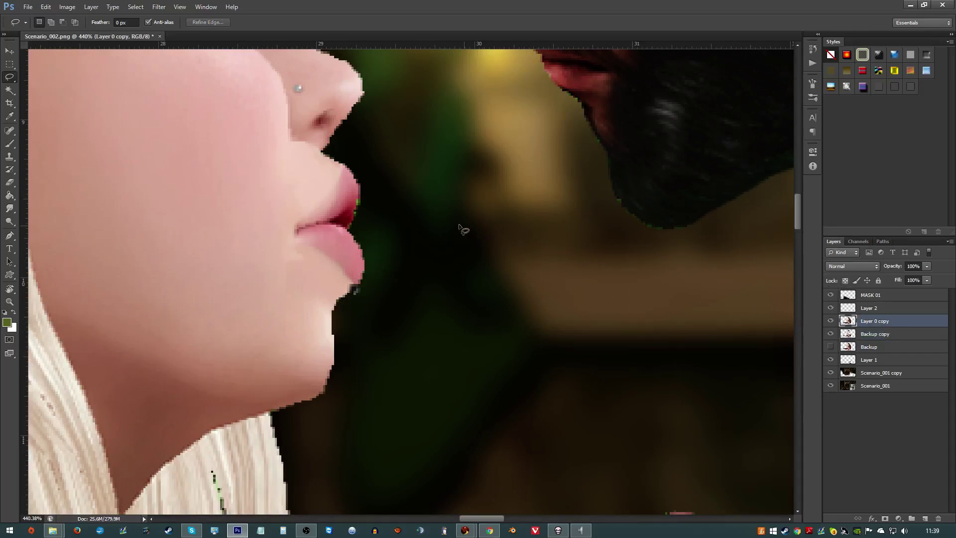
pyautogui.moveTo(364, 176); pyautogui.dragTo(360, 195)
pyautogui.moveTo(354, 238); pyautogui.dragTo(416, 186)
pyautogui.hotkey('alt', '[')
pyautogui.hotkey('ctrl', 'd')
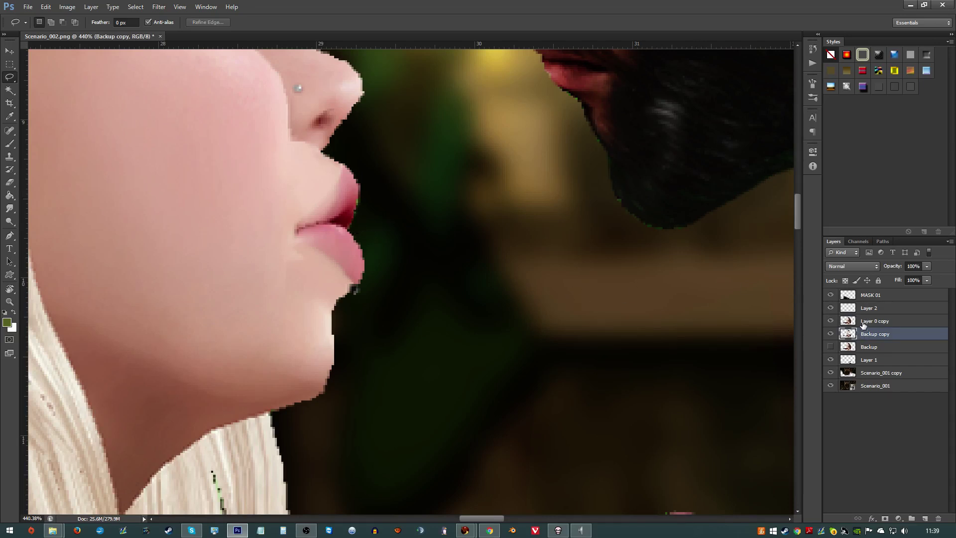
pyautogui.hotkey('ctrl', 'alt', 'a')
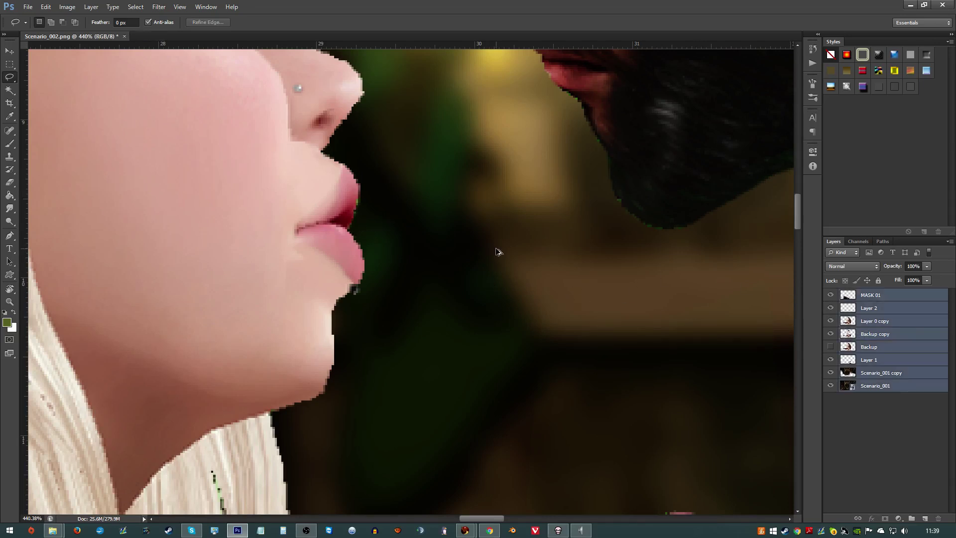
pyautogui.hotkey('ctrl', 'alt', 'z')
pyautogui.hotkey('ctrl', 'alt', 'z')
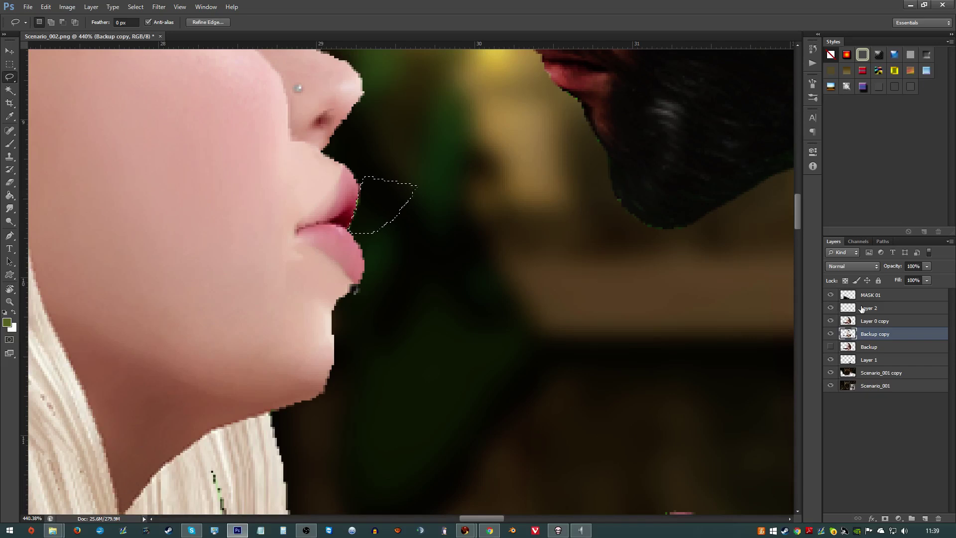
pyautogui.click(869, 308)
pyautogui.hotkey('ctrl', 'd')
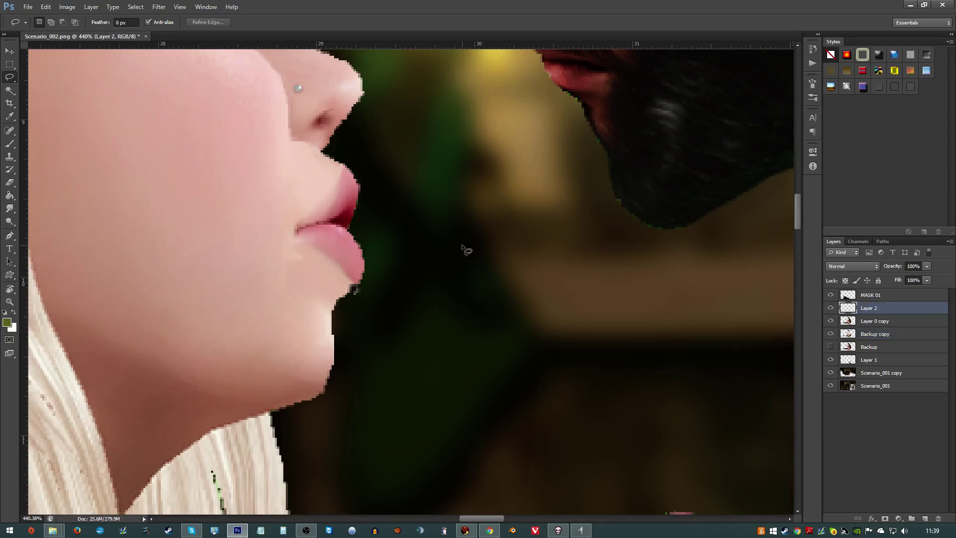
# - Delete the green fringe along the top of the woman's hair from Backup copy
pyautogui.scroll(-3, 464, 249)
pyautogui.scroll(-2, 448, 249)
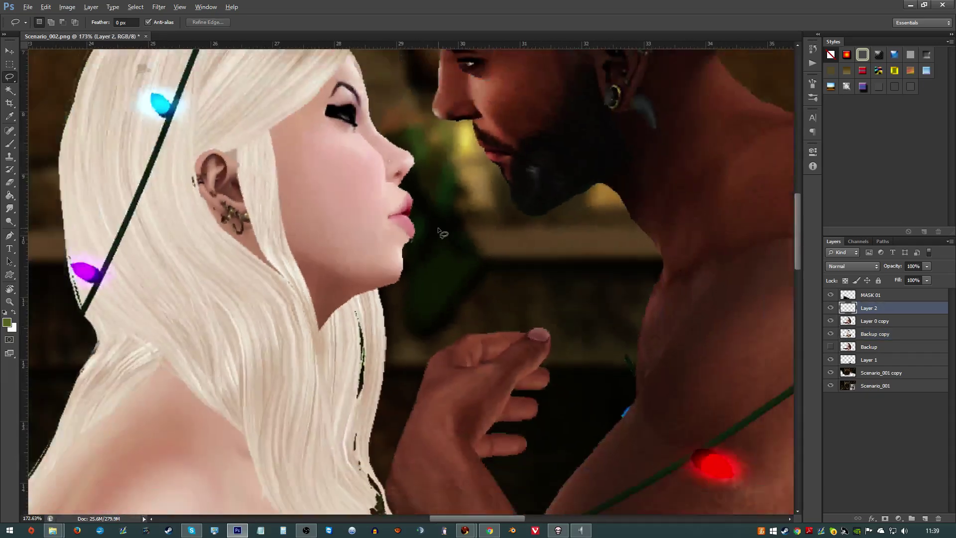
pyautogui.scroll(-4, 439, 230)
pyautogui.scroll(3, 227, 100)
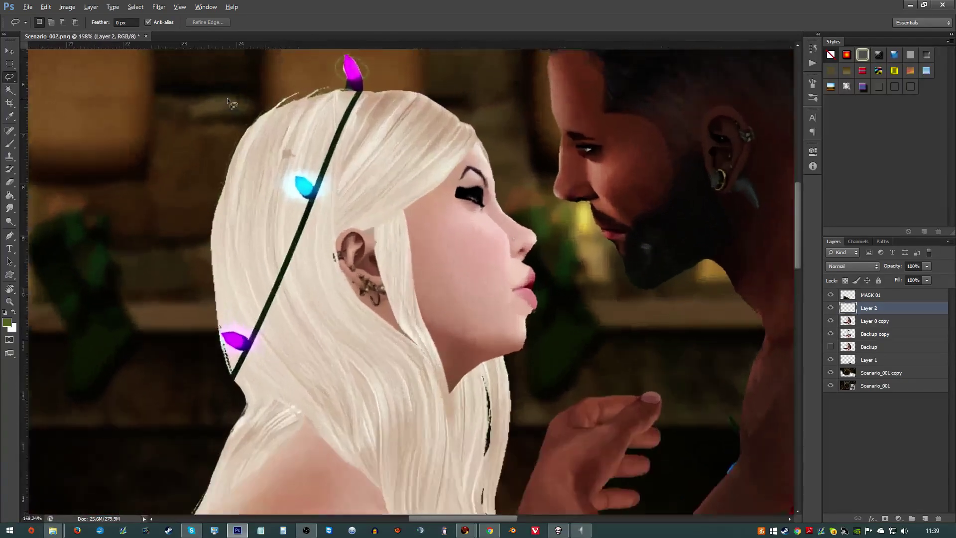
pyautogui.scroll(2, 287, 80)
pyautogui.scroll(2, 377, 72)
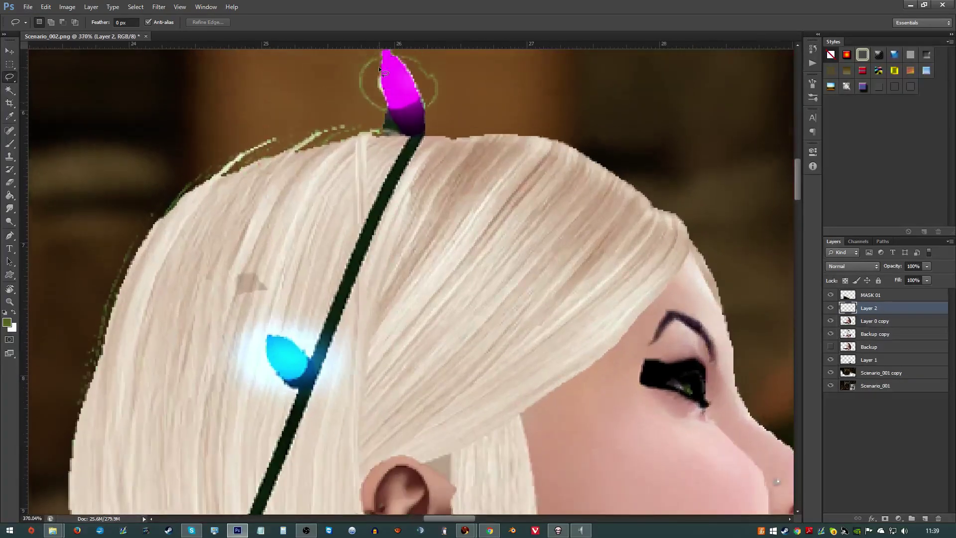
pyautogui.scroll(2, 380, 69)
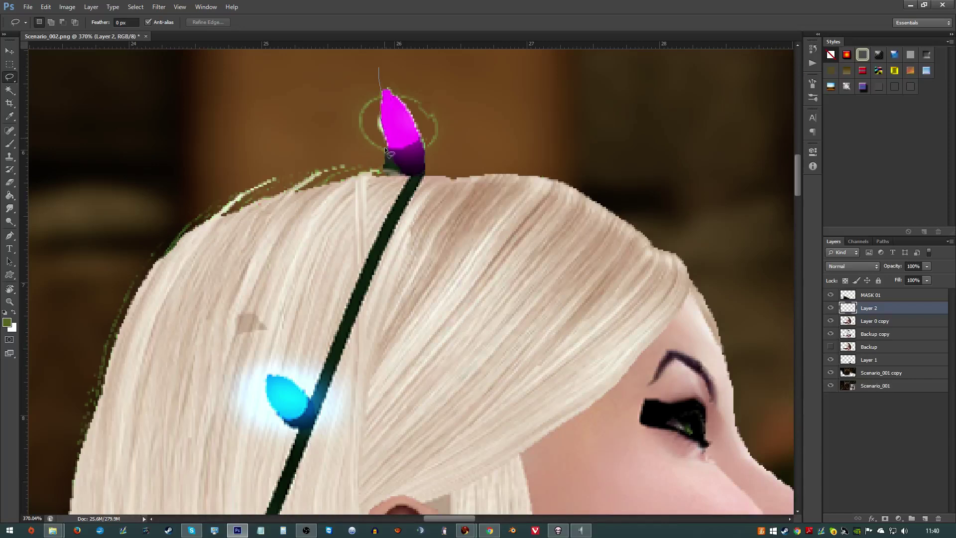
pyautogui.moveTo(385, 149); pyautogui.dragTo(391, 172)
pyautogui.moveTo(553, 179)
pyautogui.mouseDown()
pyautogui.moveTo(439, 206)
pyautogui.moveTo(78, 454)
pyautogui.moveTo(107, 149)
pyautogui.moveTo(555, 124)
pyautogui.moveTo(550, 179)
pyautogui.mouseUp()
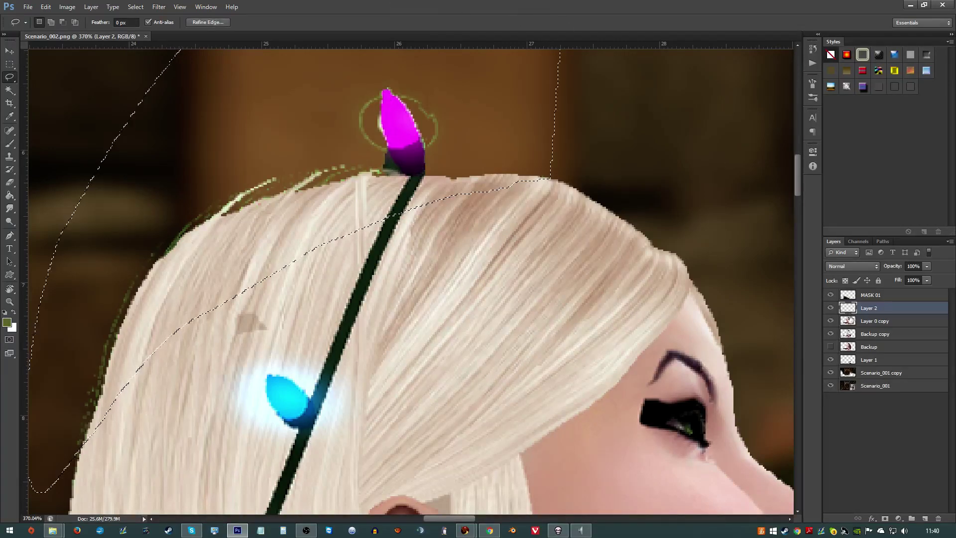
pyautogui.click(867, 338)
pyautogui.press('Delete')
pyautogui.hotkey('ctrl', 'd')
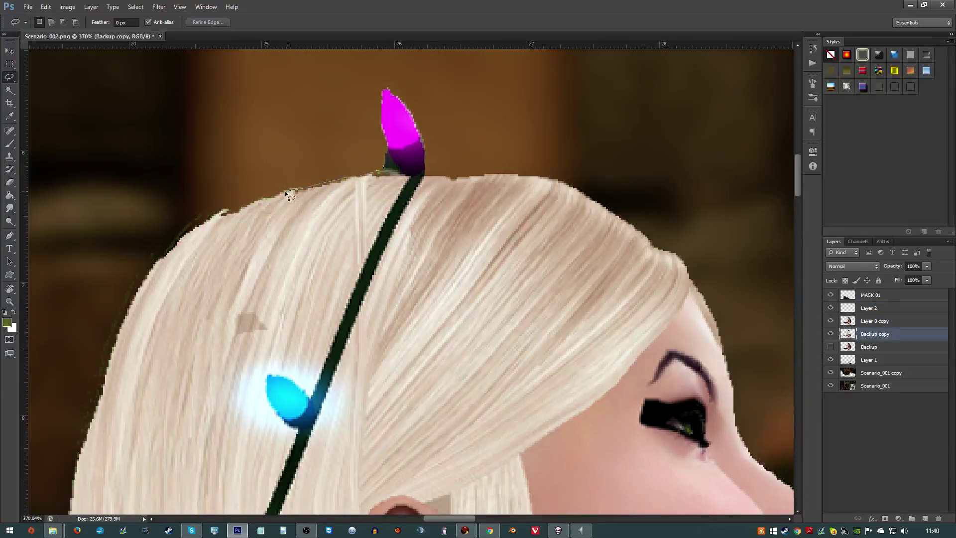
# - Delete the remaining fringe above the hair from Layer 0 copy and deselect
pyautogui.moveTo(214, 215)
pyautogui.mouseDown()
pyautogui.moveTo(91, 266)
pyautogui.moveTo(112, 127)
pyautogui.mouseUp()
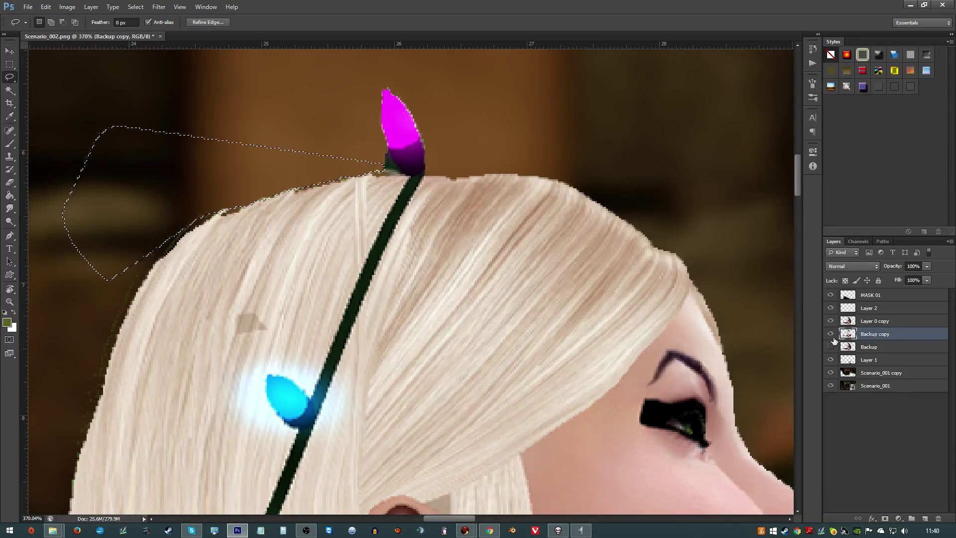
pyautogui.click(859, 323)
pyautogui.press('Delete')
pyautogui.hotkey('ctrl', 'd')
pyautogui.scroll(-9, 212, 236)
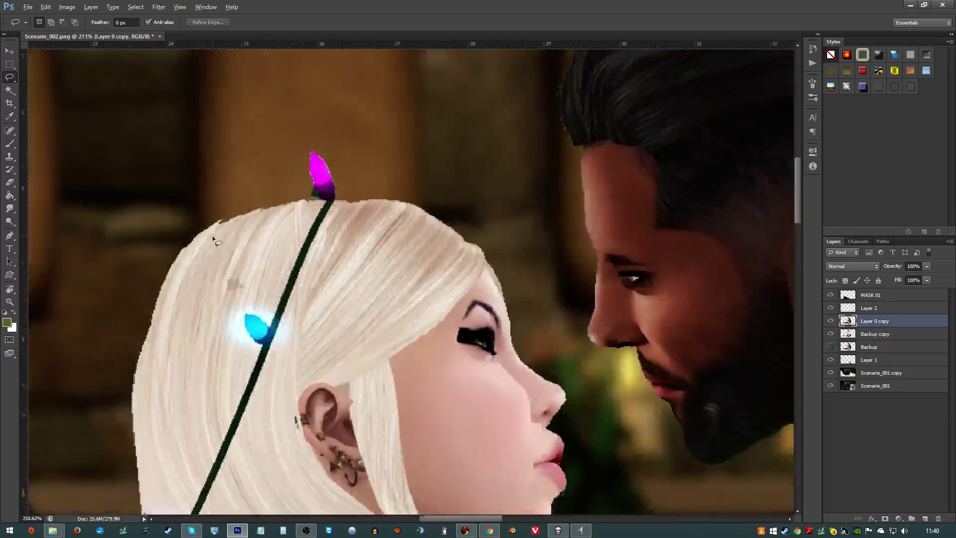
pyautogui.scroll(-2, 204, 259)
pyautogui.scroll(-3, 172, 301)
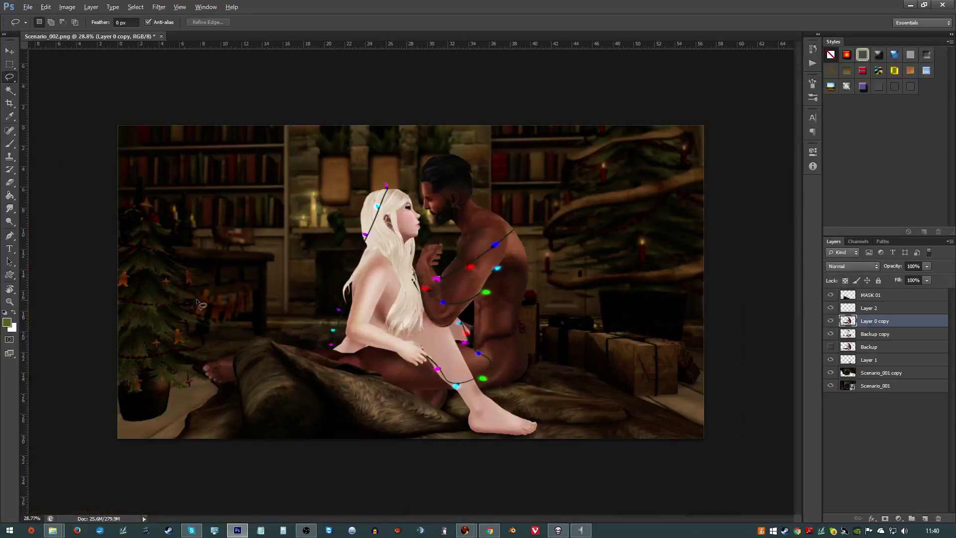
pyautogui.press('alt')
pyautogui.press('alt')
pyautogui.scroll(3, 357, 369)
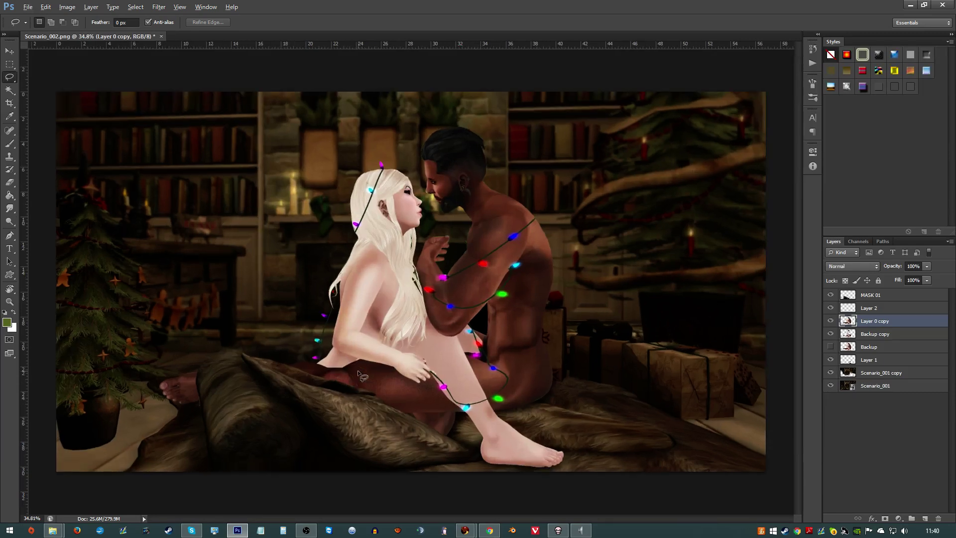
pyautogui.scroll(-3, 358, 373)
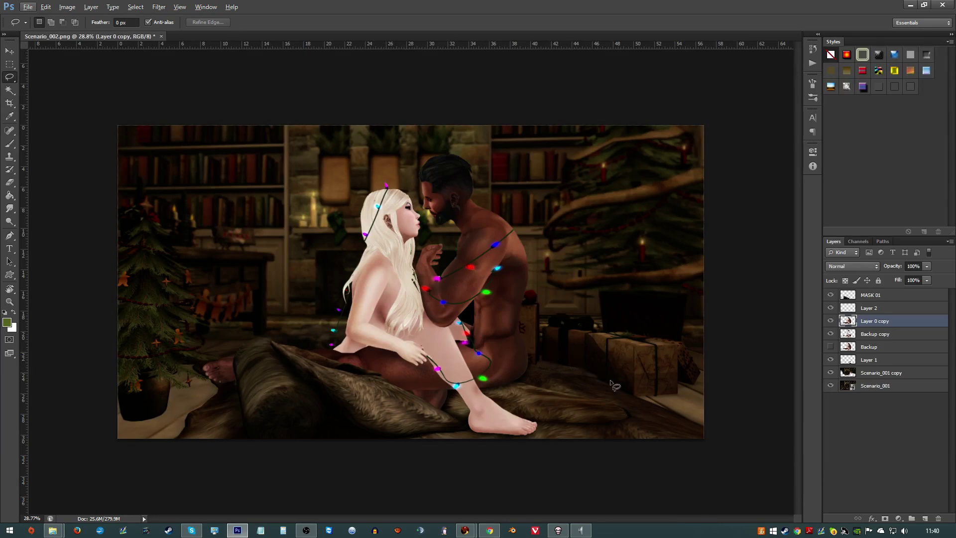
pyautogui.scroll(2, 655, 402)
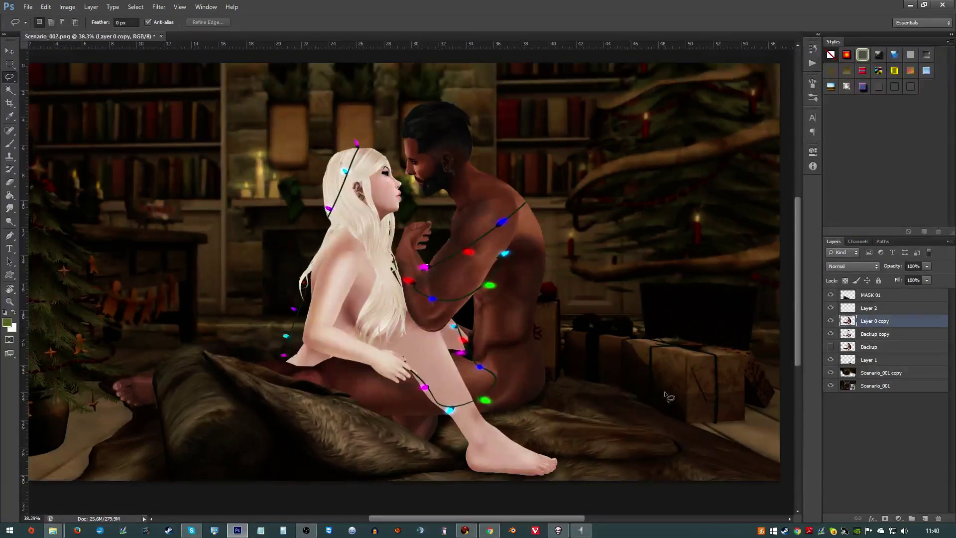
pyautogui.scroll(-2, 196, 387)
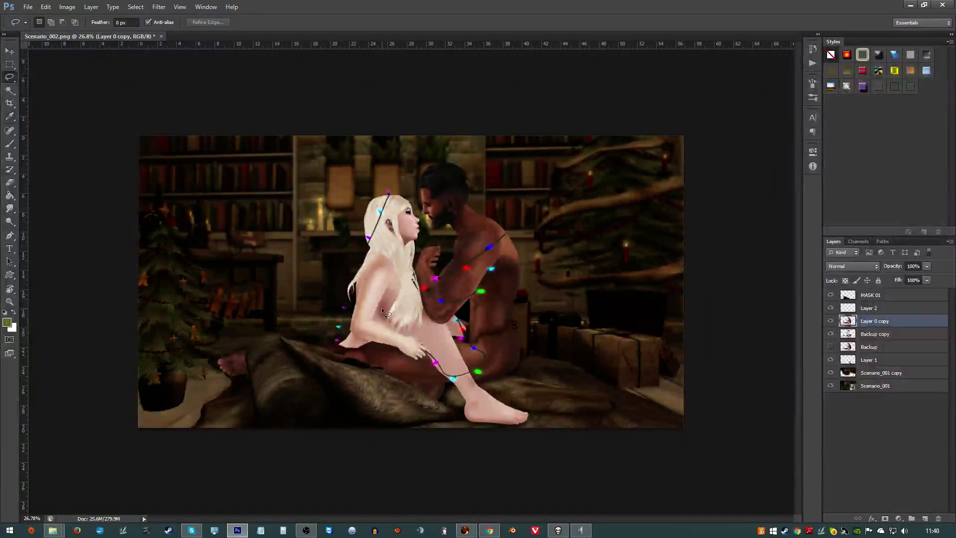
pyautogui.scroll(1, 406, 321)
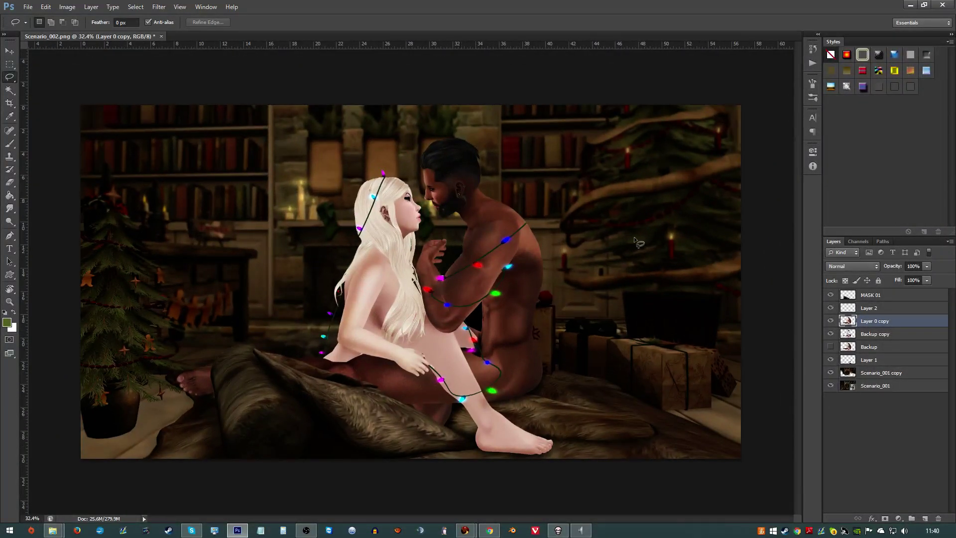
pyautogui.click(909, 299)
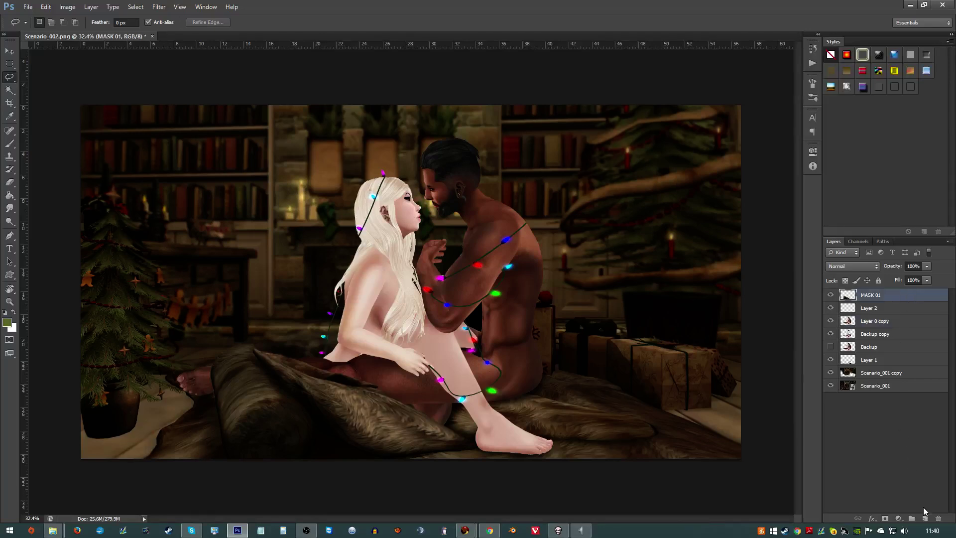
# - Add Layer 3 above MASK 01, lock its pixels, and ready the Brush with white foreground
pyautogui.click(924, 519)
pyautogui.press('b')
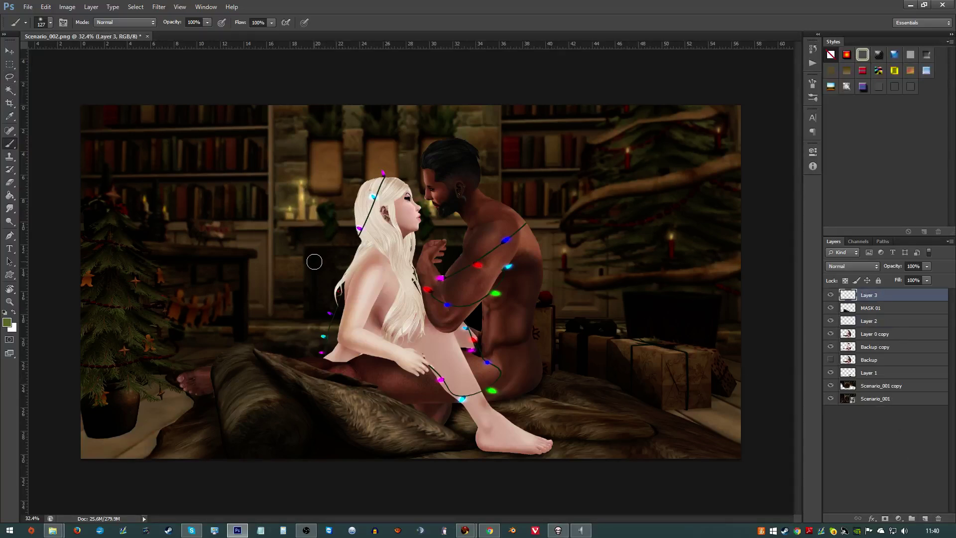
pyautogui.press('d')
pyautogui.press('x')
pyautogui.click(857, 281)
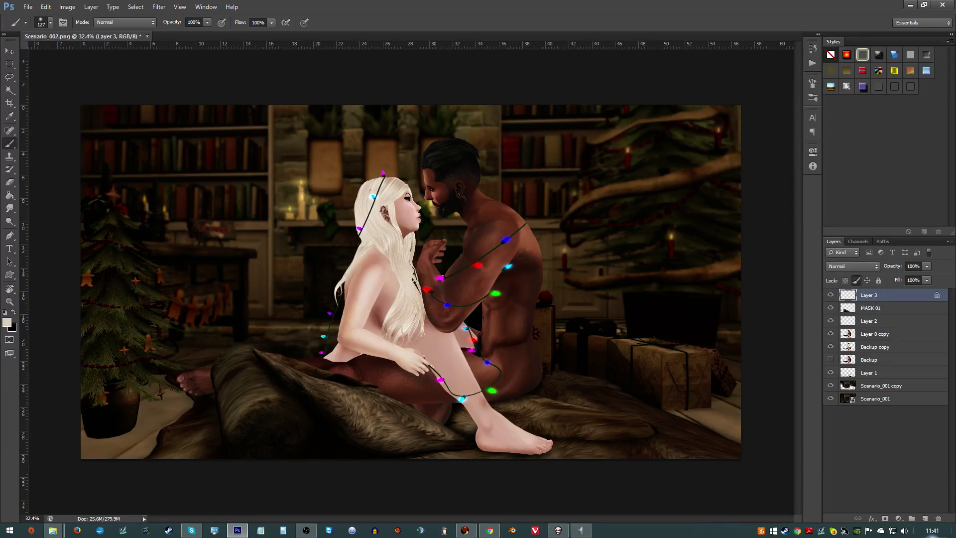
# - Add a new top layer named Hair and paint a soft test stroke
pyautogui.click(924, 518)
pyautogui.doubleClick(868, 295)
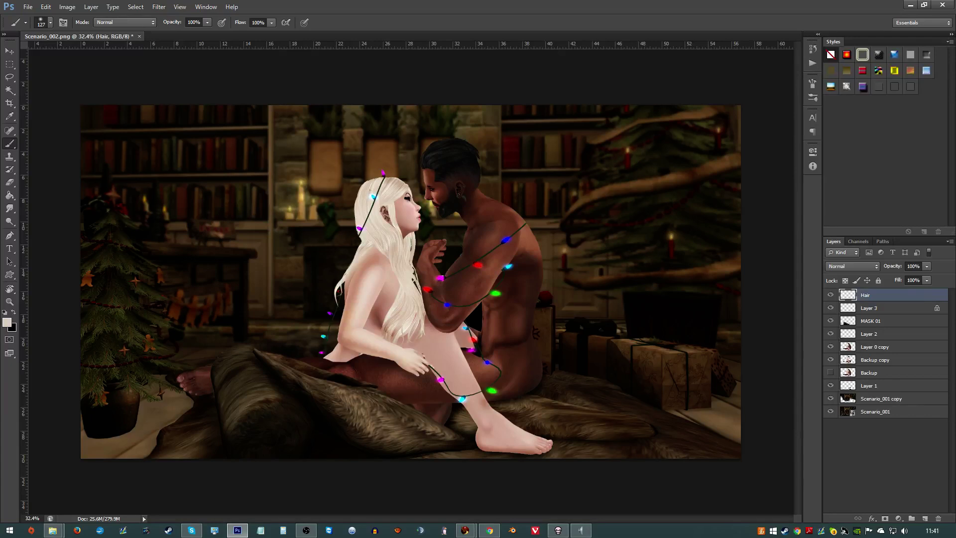
pyautogui.moveTo(350, 109); pyautogui.dragTo(248, 373)
# - Try white test strokes left of the woman, settling on a thin looping line with a 6 px brush
pyautogui.hotkey('ctrl', 'z')
pyautogui.rightClick(306, 282)
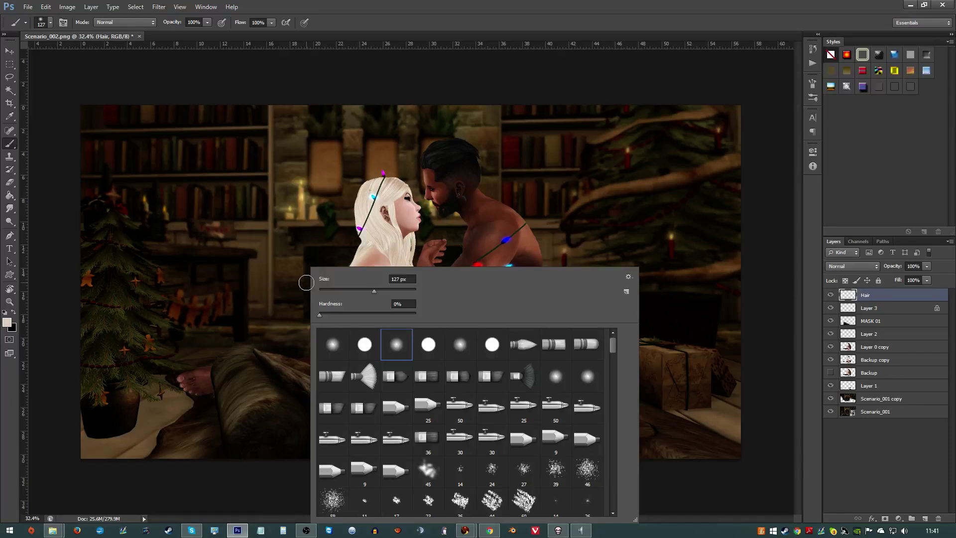
pyautogui.press('Escape')
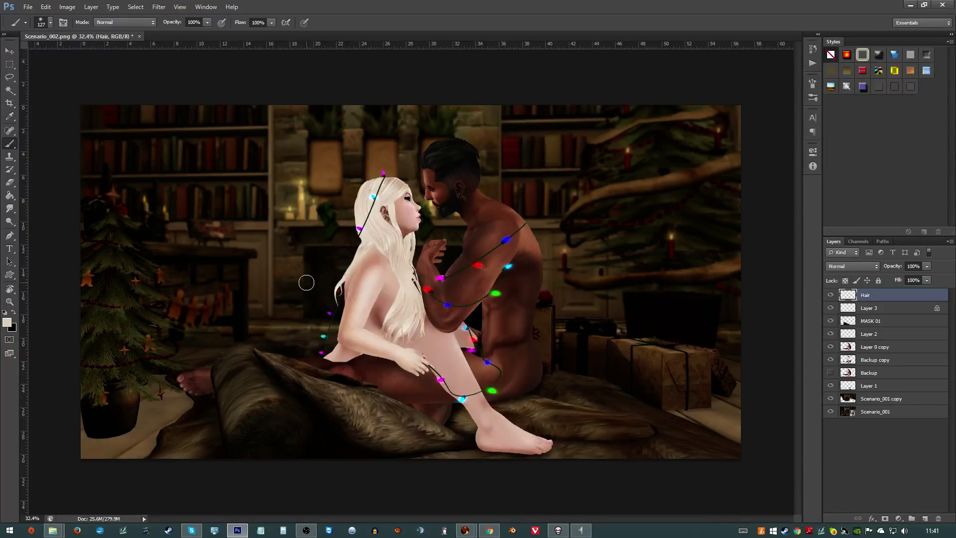
pyautogui.moveTo(286, 189); pyautogui.dragTo(287, 283)
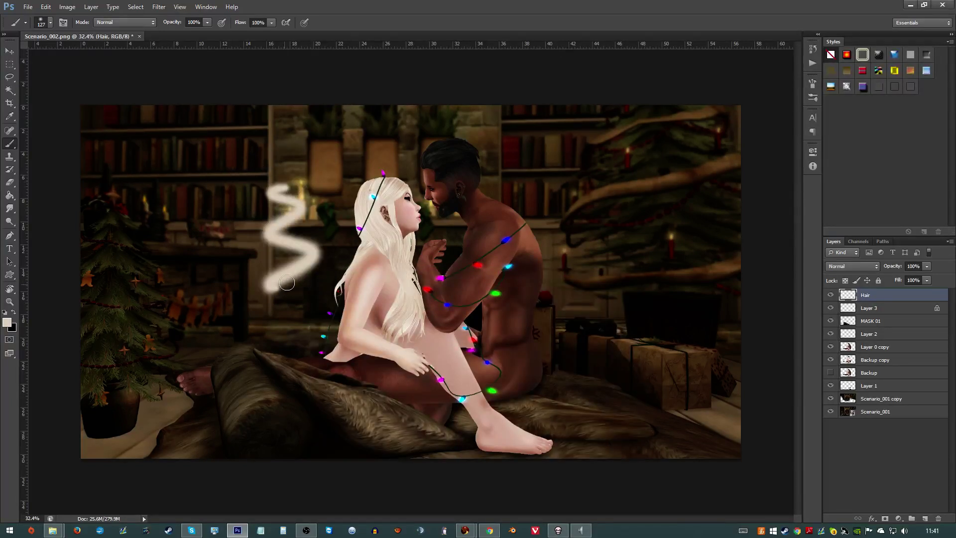
pyautogui.hotkey('ctrl', 'z')
pyautogui.scroll(4, 386, 224)
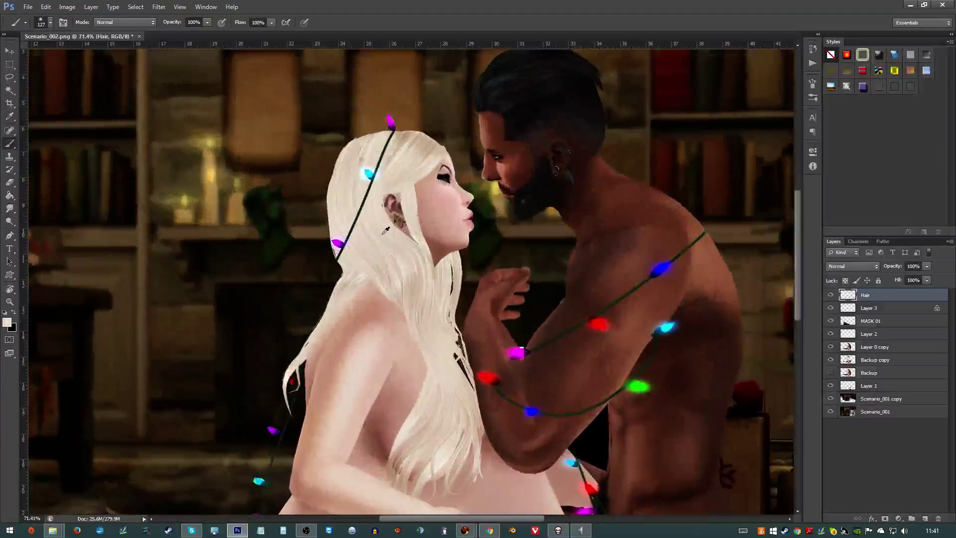
pyautogui.moveTo(335, 187); pyautogui.dragTo(285, 192)
pyautogui.moveTo(146, 185); pyautogui.dragTo(132, 266)
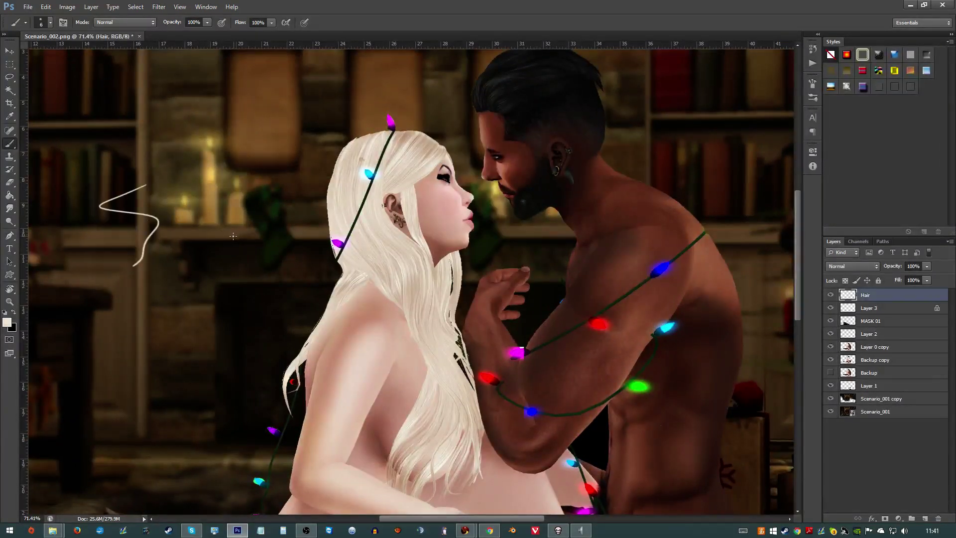
pyautogui.hotkey('ctrl', 'z')
pyautogui.moveTo(162, 221)
pyautogui.mouseDown()
pyautogui.moveTo(149, 145)
pyautogui.moveTo(184, 200)
pyautogui.moveTo(234, 180)
pyautogui.mouseUp()
# - Choose the 172 splatter brush at 85 px and paint a splatter test stroke left of the figures
pyautogui.rightClick(135, 190)
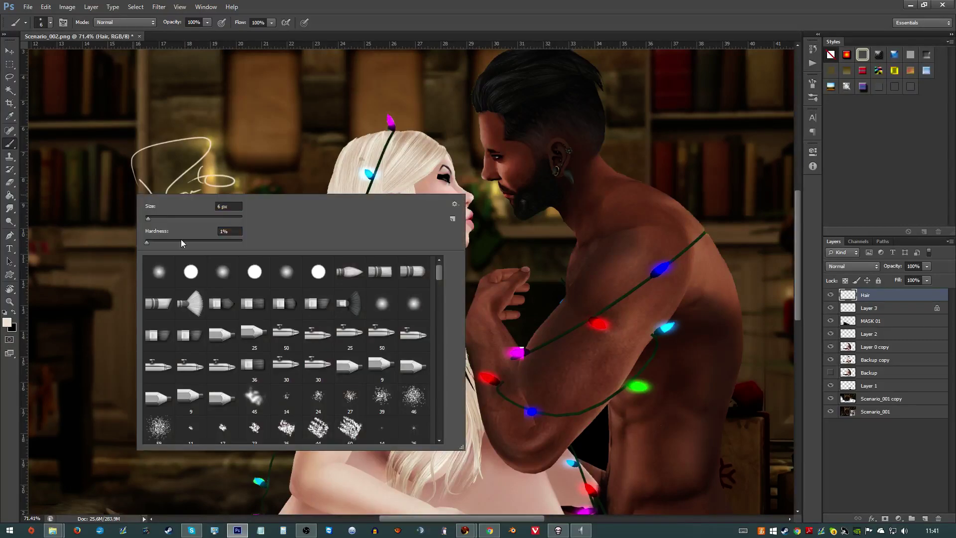
pyautogui.scroll(-10, 439, 288)
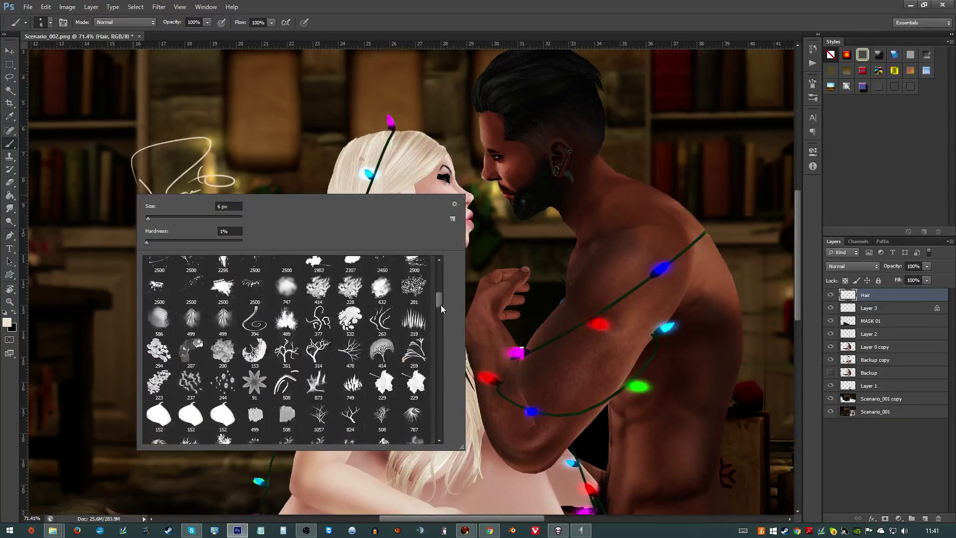
pyautogui.click(306, 306)
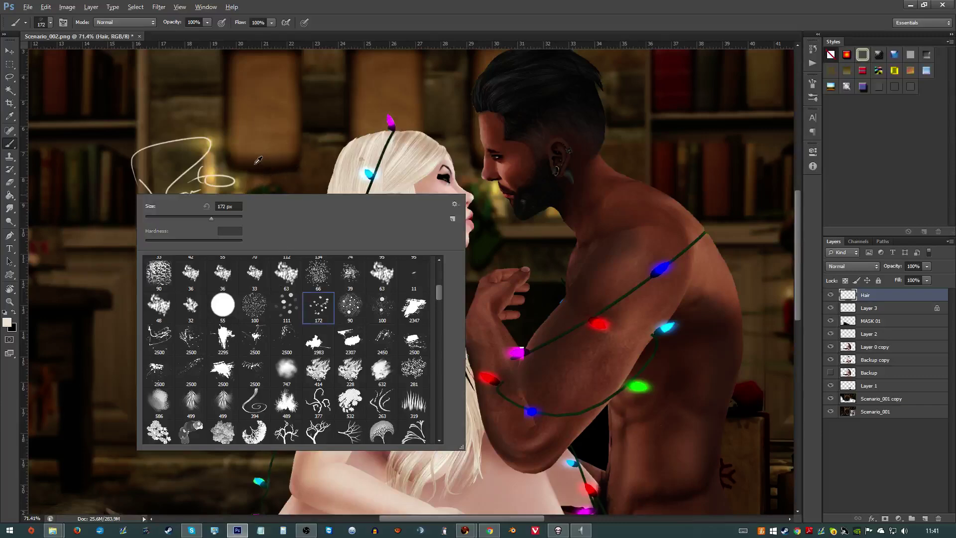
pyautogui.moveTo(258, 162); pyautogui.dragTo(232, 166)
pyautogui.moveTo(78, 264); pyautogui.dragTo(91, 322)
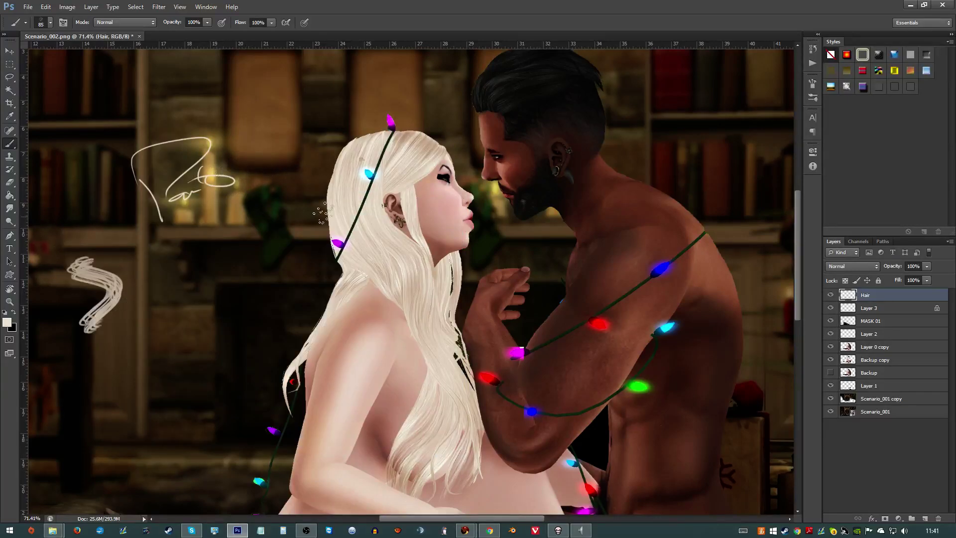
pyautogui.scroll(5, 372, 198)
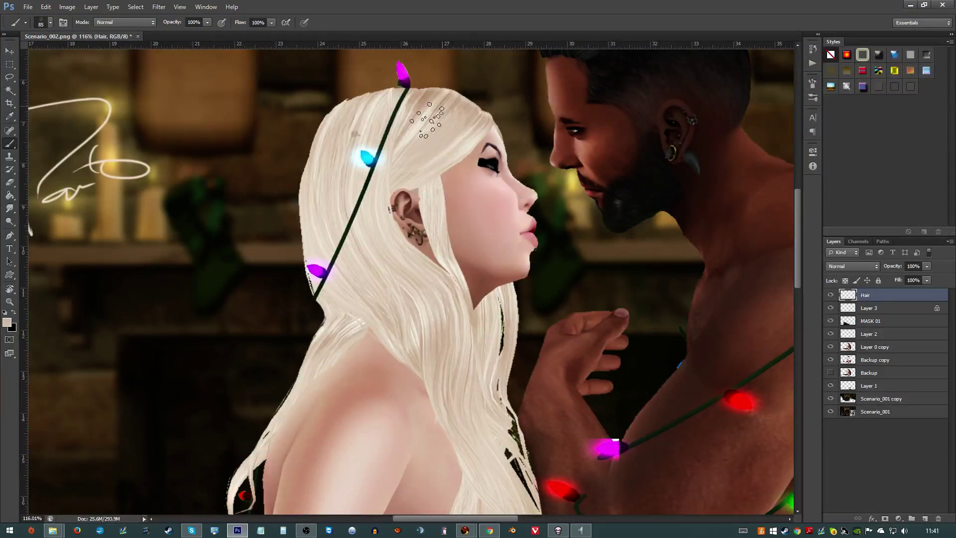
# - Shrink the brush to 48 px and paint strands along the fringe and the head's left edge
pyautogui.press('[')
pyautogui.press('[')
pyautogui.press('[')
pyautogui.press('[')
pyautogui.moveTo(466, 139); pyautogui.dragTo(406, 180)
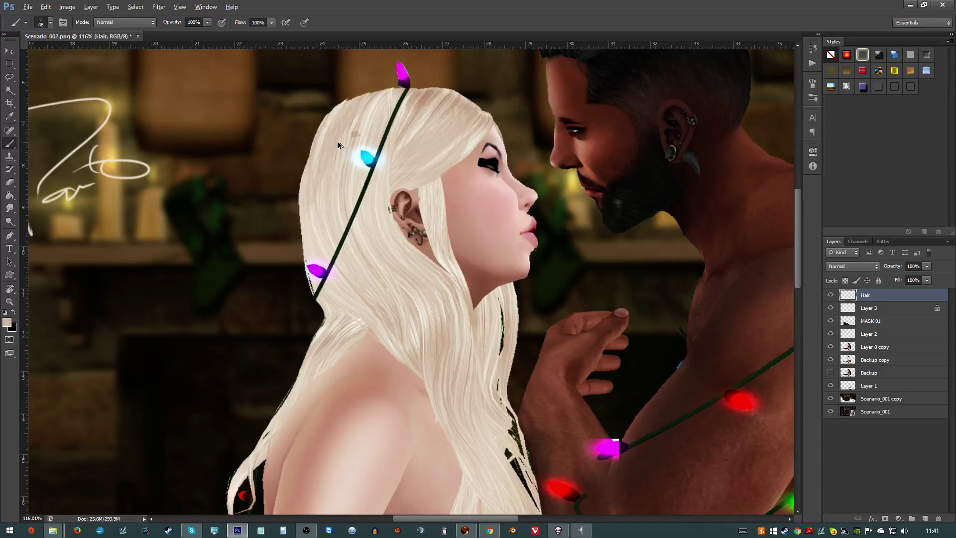
pyautogui.moveTo(356, 125); pyautogui.dragTo(311, 258)
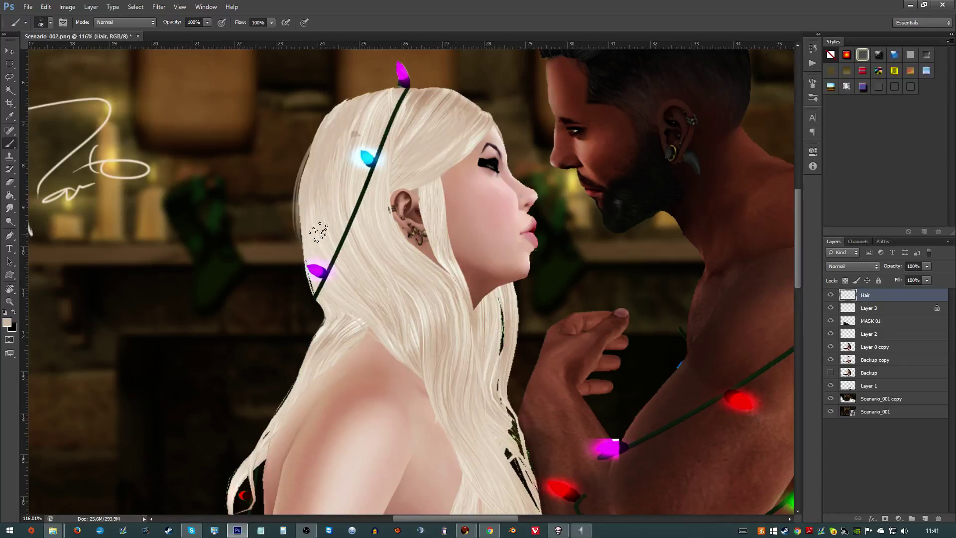
pyautogui.keyDown('alt'); pyautogui.click(346, 178); pyautogui.keyUp('alt')
pyautogui.moveTo(347, 126); pyautogui.dragTo(324, 222)
pyautogui.hotkey('ctrl', 'z')
# - Sample a lighter hair colour and paint strands down the crown, covering the left-edge dark gap
pyautogui.keyDown('alt'); pyautogui.click(351, 182); pyautogui.keyUp('alt')
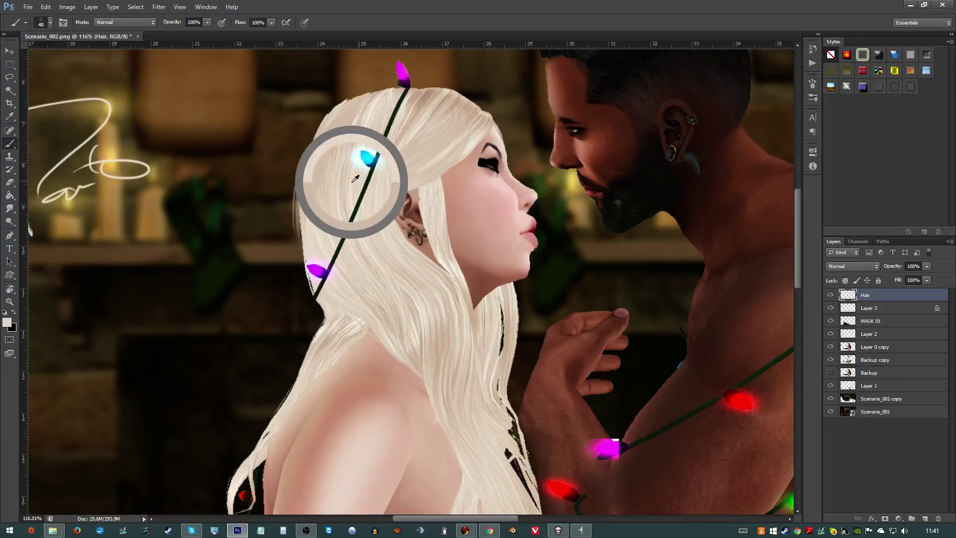
pyautogui.moveTo(348, 148); pyautogui.dragTo(327, 228)
pyautogui.moveTo(359, 103); pyautogui.dragTo(327, 191)
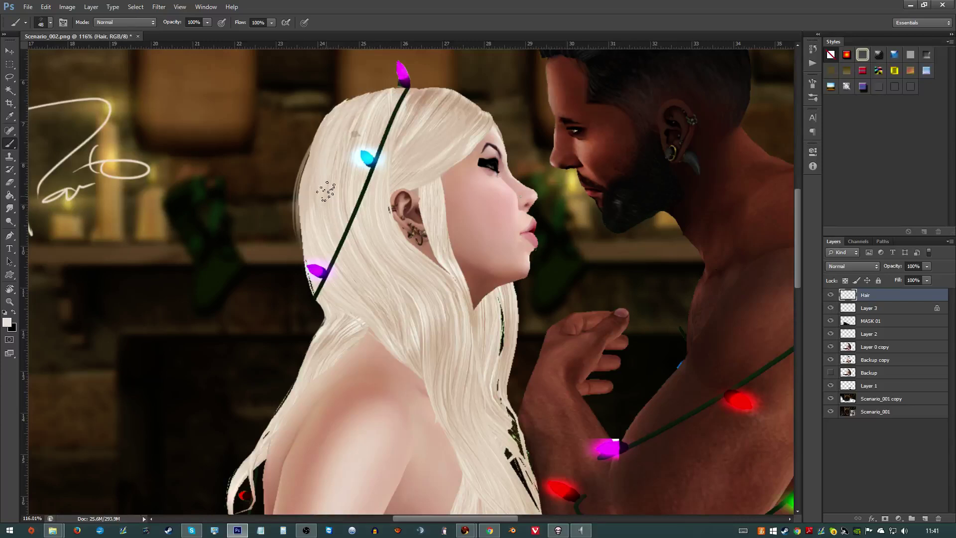
pyautogui.moveTo(340, 116)
pyautogui.mouseDown()
pyautogui.moveTo(300, 198)
pyautogui.moveTo(304, 217)
pyautogui.moveTo(345, 126)
pyautogui.moveTo(308, 242)
pyautogui.mouseUp()
pyautogui.hotkey('ctrl', 'z')
pyautogui.moveTo(341, 131); pyautogui.dragTo(316, 239)
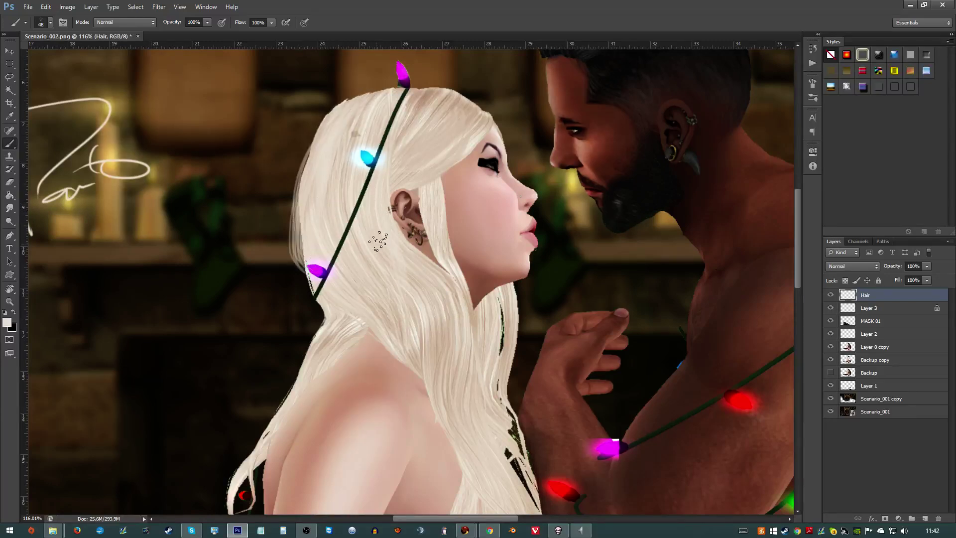
# - Brush lighter strands through the cheek hair and over the top of the fringe
pyautogui.moveTo(408, 256); pyautogui.dragTo(456, 329)
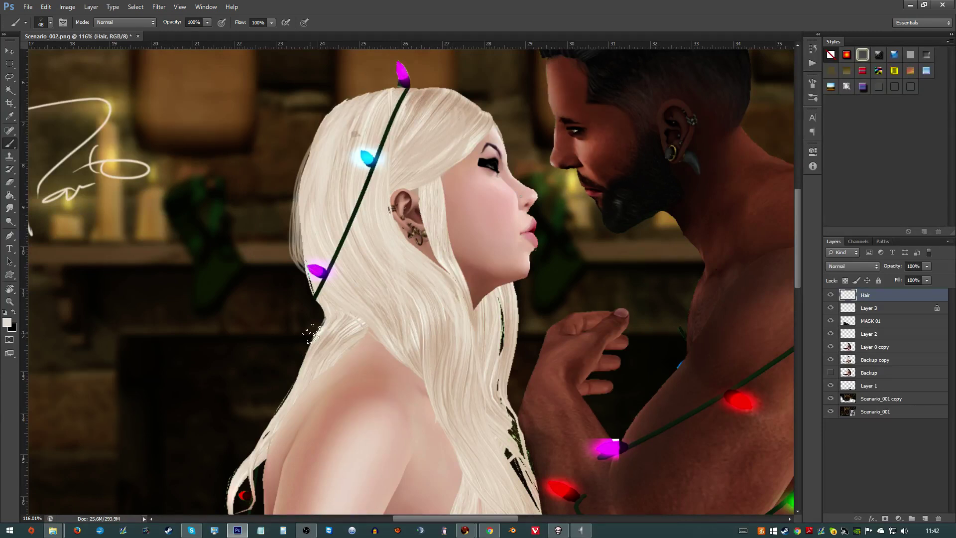
pyautogui.moveTo(482, 116); pyautogui.dragTo(431, 163)
pyautogui.moveTo(452, 122); pyautogui.dragTo(416, 162)
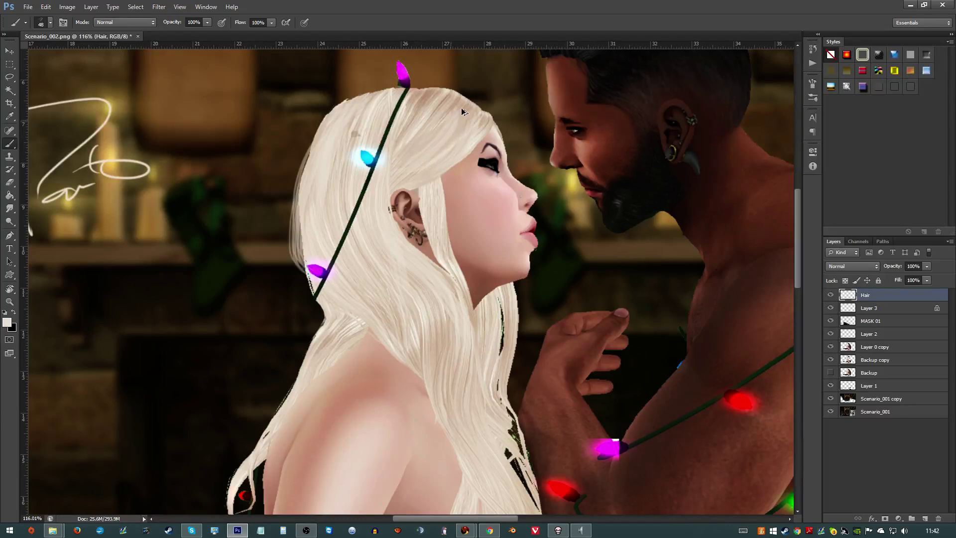
pyautogui.moveTo(463, 112); pyautogui.dragTo(408, 164)
pyautogui.moveTo(463, 122); pyautogui.dragTo(426, 140)
pyautogui.moveTo(452, 101); pyautogui.dragTo(421, 144)
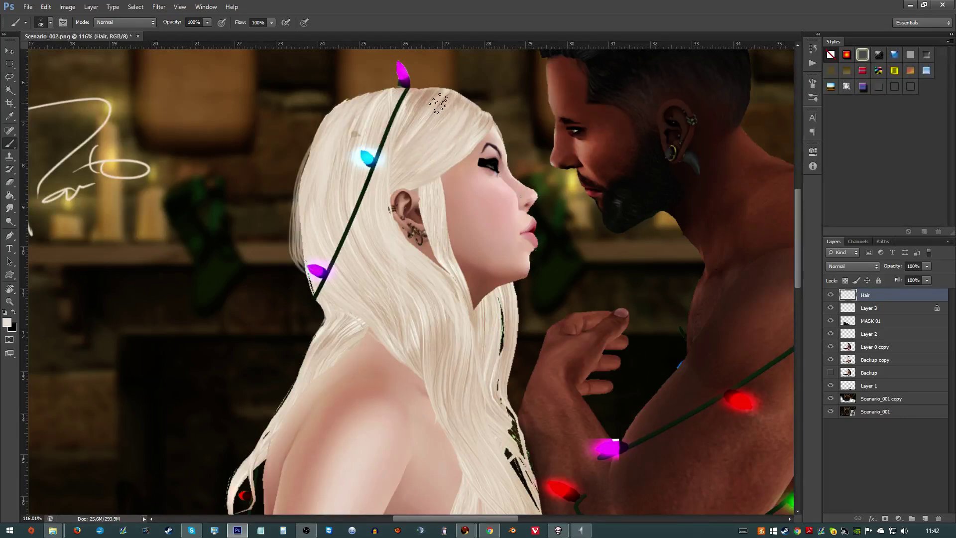
# - Sample the near-white hair colour and paint hair over the wire above the cyan bulb
pyautogui.keyDown('alt'); pyautogui.click(366, 157); pyautogui.keyUp('alt')
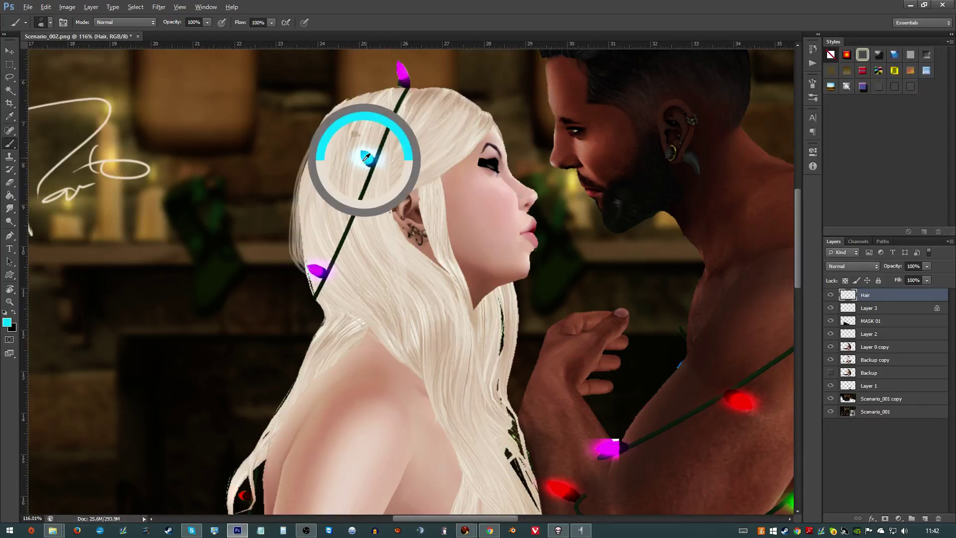
pyautogui.moveTo(365, 157)
pyautogui.mouseDown()
pyautogui.moveTo(363, 146)
pyautogui.moveTo(369, 191)
pyautogui.mouseUp()
pyautogui.moveTo(394, 138)
pyautogui.mouseDown()
pyautogui.moveTo(384, 222)
pyautogui.moveTo(423, 332)
pyautogui.mouseUp()
pyautogui.moveTo(409, 266); pyautogui.dragTo(448, 366)
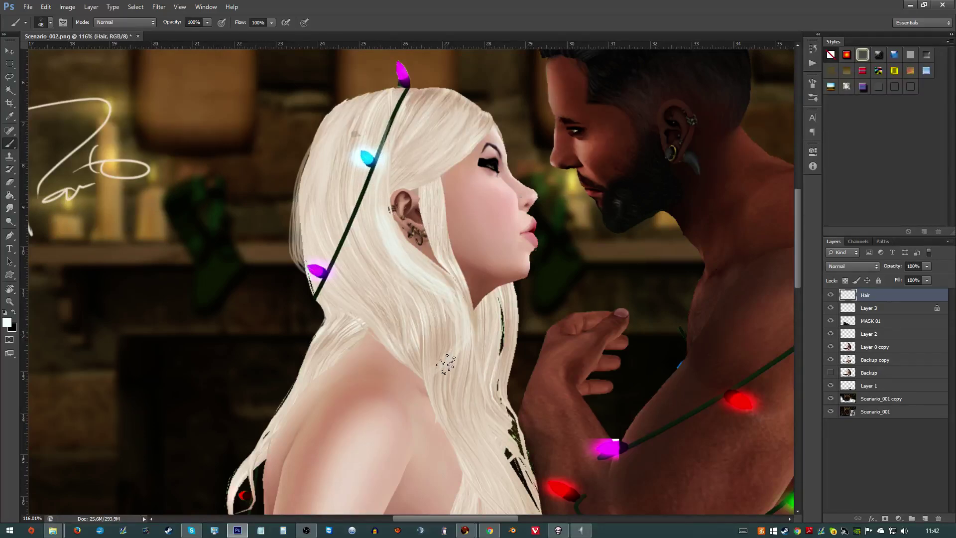
pyautogui.moveTo(418, 278)
pyautogui.mouseDown()
pyautogui.moveTo(450, 373)
pyautogui.moveTo(347, 261)
pyautogui.moveTo(377, 325)
pyautogui.mouseUp()
pyautogui.hotkey('ctrl', 'z')
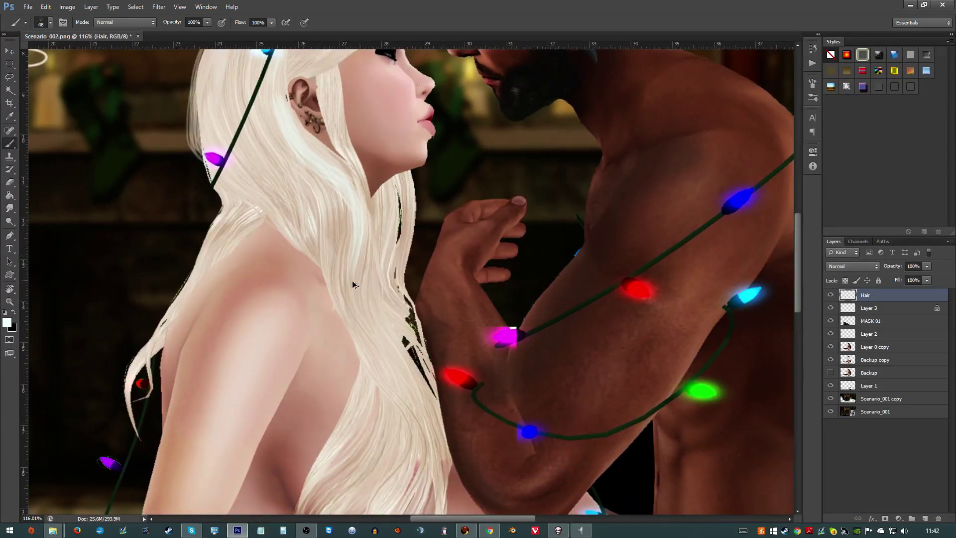
# - Paint beige and lighter strands down the hair to cover its dark gaps
pyautogui.moveTo(333, 260); pyautogui.dragTo(366, 348)
pyautogui.moveTo(374, 294); pyautogui.dragTo(413, 390)
pyautogui.hotkey('ctrl', 'z')
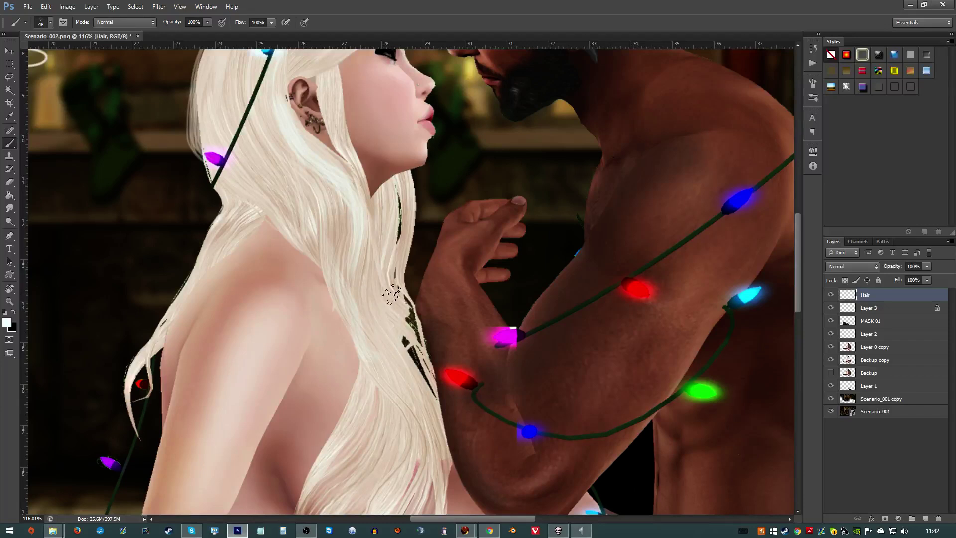
pyautogui.keyDown('alt'); pyautogui.click(390, 296); pyautogui.keyUp('alt')
pyautogui.moveTo(396, 294)
pyautogui.mouseDown()
pyautogui.moveTo(425, 331)
pyautogui.moveTo(411, 339)
pyautogui.moveTo(389, 288)
pyautogui.moveTo(420, 398)
pyautogui.mouseUp()
pyautogui.keyDown('alt'); pyautogui.click(380, 295); pyautogui.keyUp('alt')
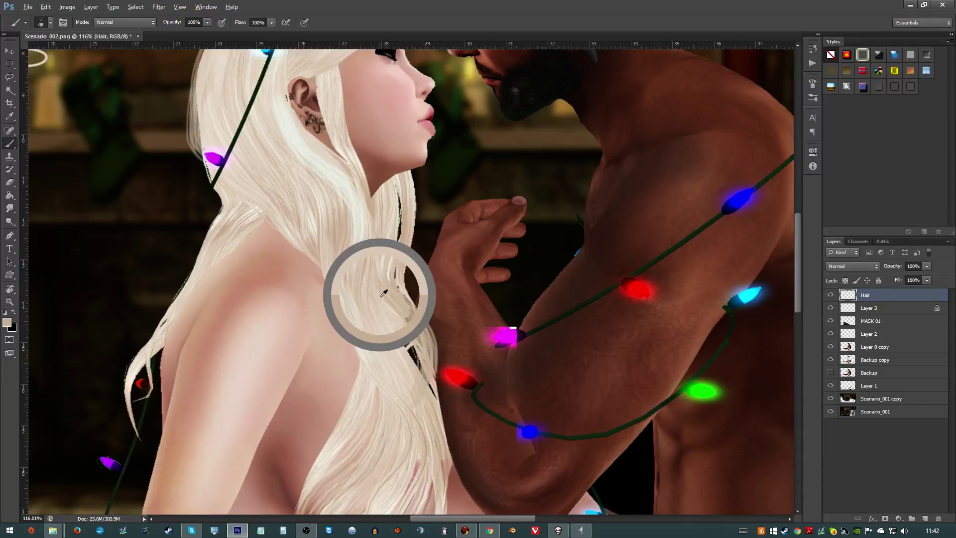
pyautogui.moveTo(393, 297); pyautogui.dragTo(421, 366)
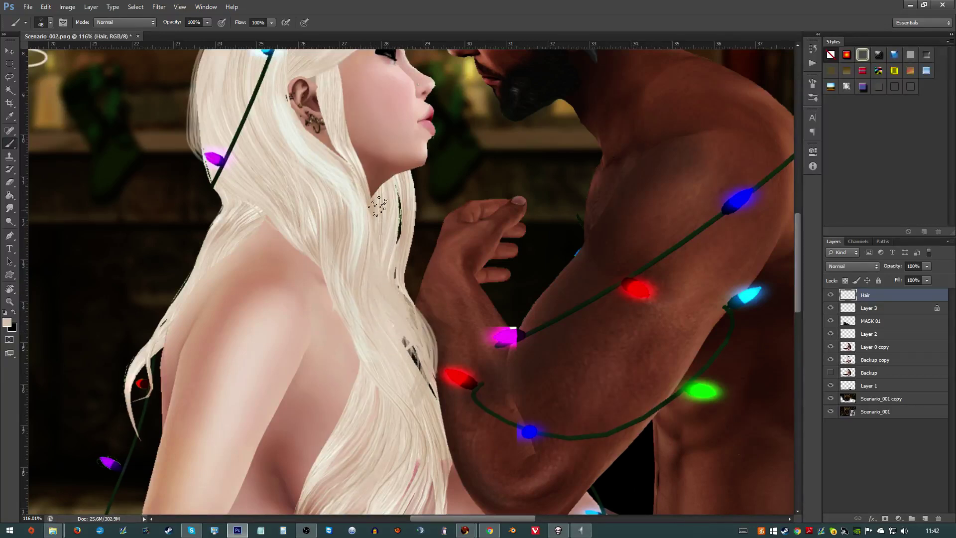
# - Paint light strands over the dark strands along the lower hair
pyautogui.moveTo(378, 205)
pyautogui.mouseDown()
pyautogui.moveTo(406, 219)
pyautogui.moveTo(395, 264)
pyautogui.mouseUp()
pyautogui.keyDown('alt'); pyautogui.click(359, 196); pyautogui.keyUp('alt')
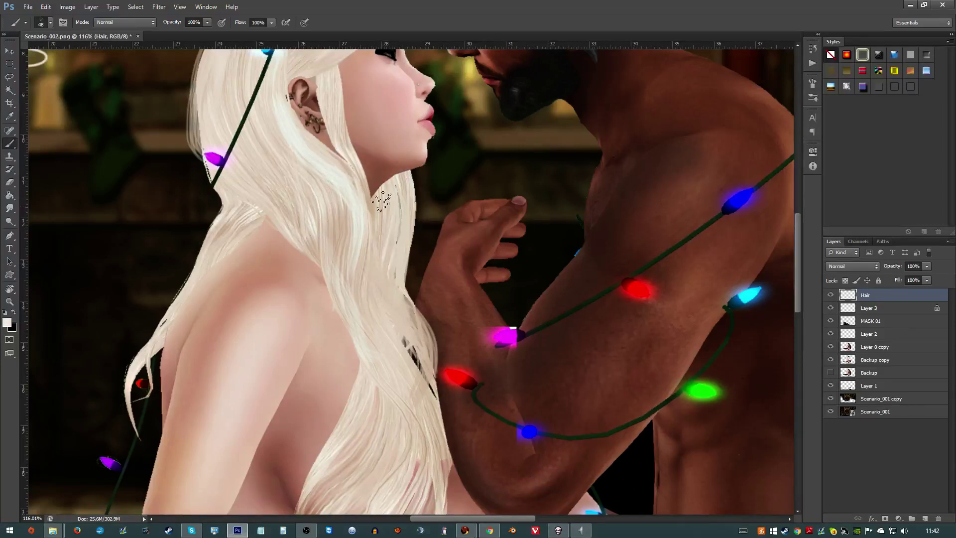
pyautogui.moveTo(391, 206); pyautogui.dragTo(386, 323)
pyautogui.moveTo(408, 213); pyautogui.dragTo(433, 338)
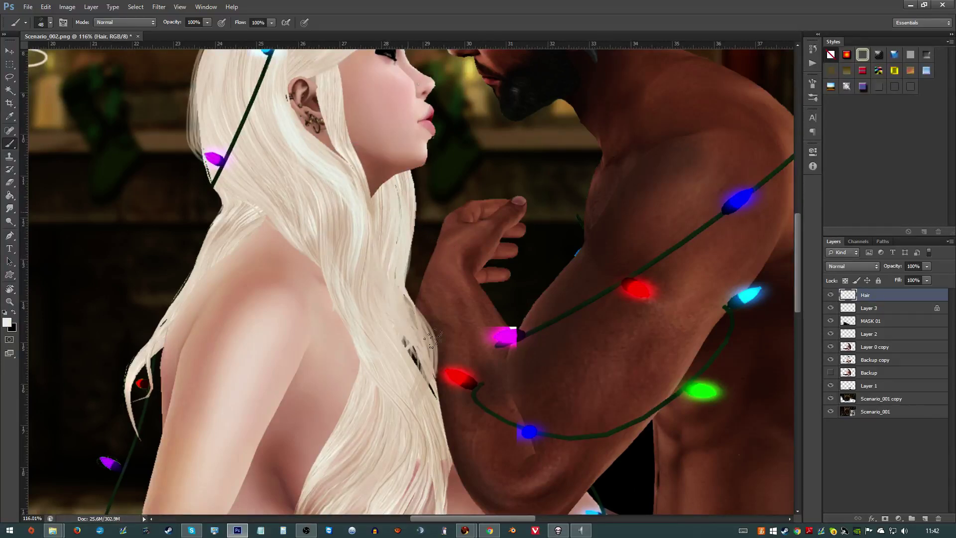
# - Sample a cream colour and paint cream strands at the lower hair tips
pyautogui.scroll(-3, 409, 331)
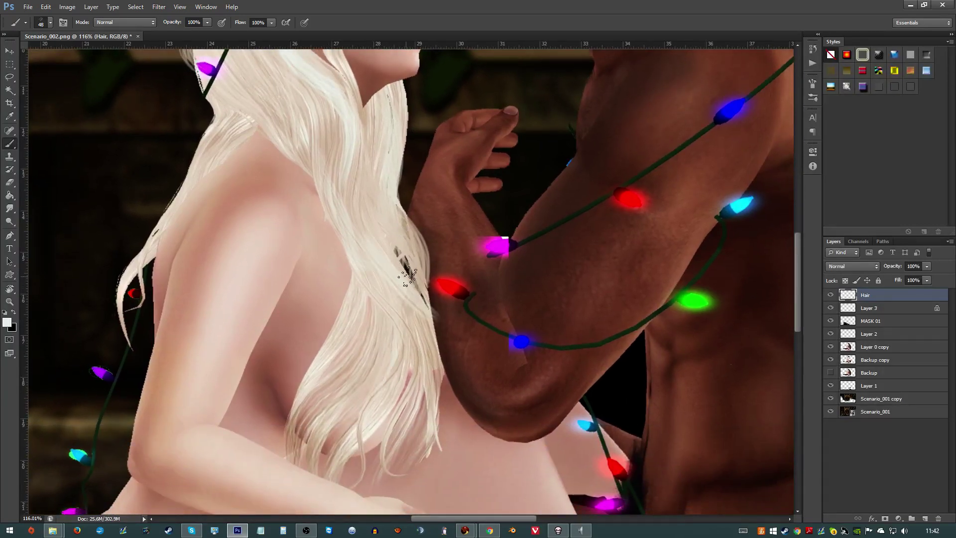
pyautogui.keyDown('alt'); pyautogui.click(382, 310); pyautogui.keyUp('alt')
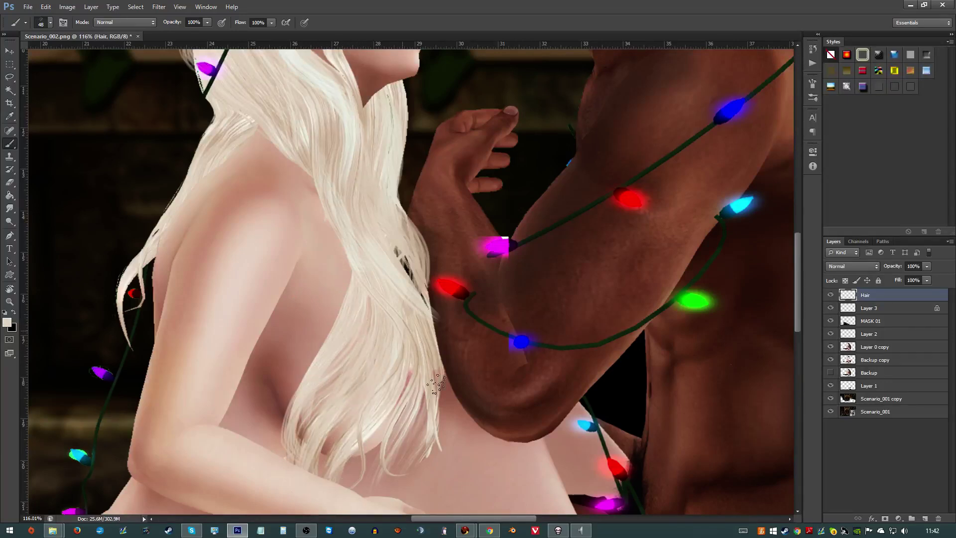
pyautogui.moveTo(415, 398); pyautogui.dragTo(387, 482)
pyautogui.moveTo(366, 419); pyautogui.dragTo(368, 473)
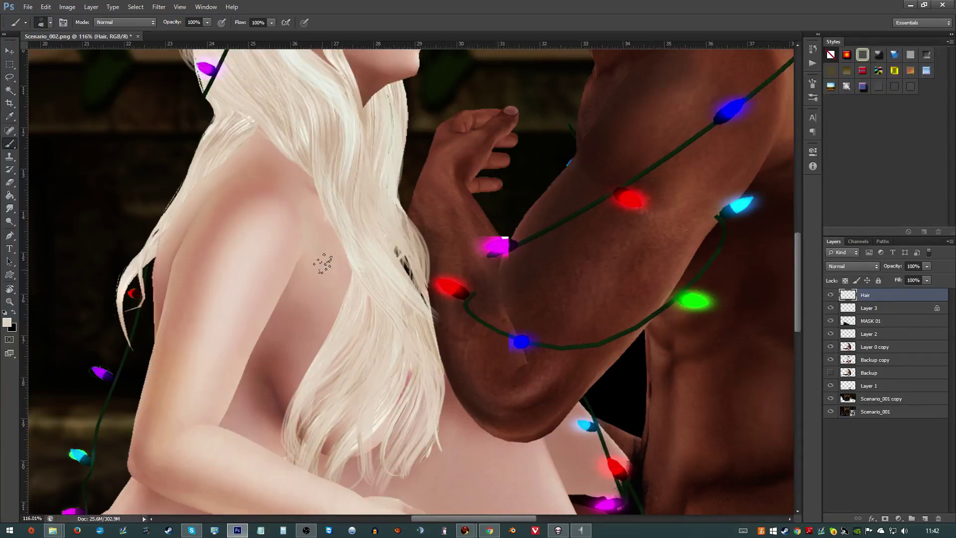
# - Paint pinker cream strands into the lower-left hair, discarding the unwanted left strands
pyautogui.keyDown('alt'); pyautogui.click(367, 311); pyautogui.keyUp('alt')
pyautogui.moveTo(368, 290); pyautogui.dragTo(337, 407)
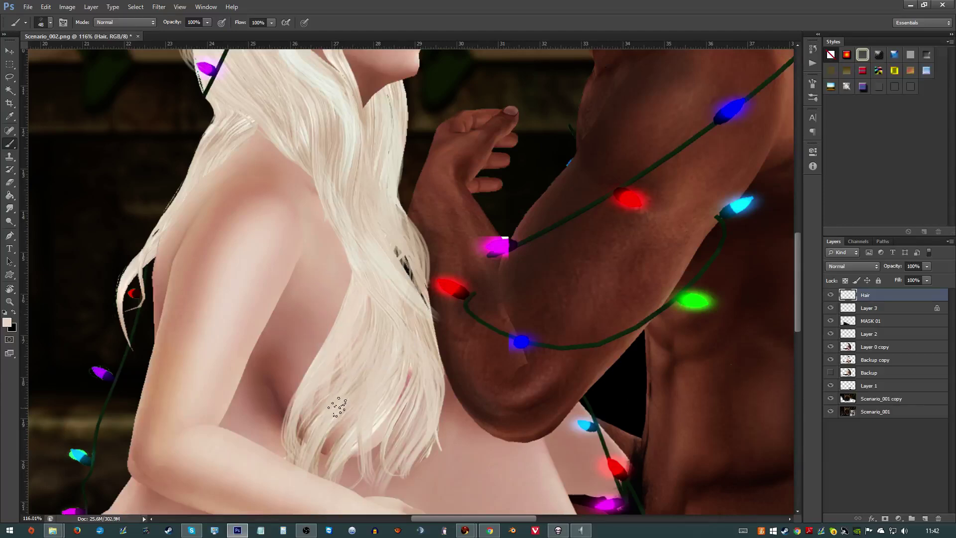
pyautogui.keyDown('alt'); pyautogui.click(373, 256); pyautogui.keyUp('alt')
pyautogui.moveTo(354, 269); pyautogui.dragTo(293, 425)
pyautogui.hotkey('ctrl', 'z')
pyautogui.moveTo(357, 264)
pyautogui.mouseDown()
pyautogui.moveTo(316, 400)
pyautogui.moveTo(314, 312)
pyautogui.moveTo(302, 381)
pyautogui.mouseUp()
pyautogui.hotkey('ctrl', 'z')
# - Paint cream strands along the hair's left shoulder edge, discarding the rejected tan strokes
pyautogui.scroll(5, 309, 270)
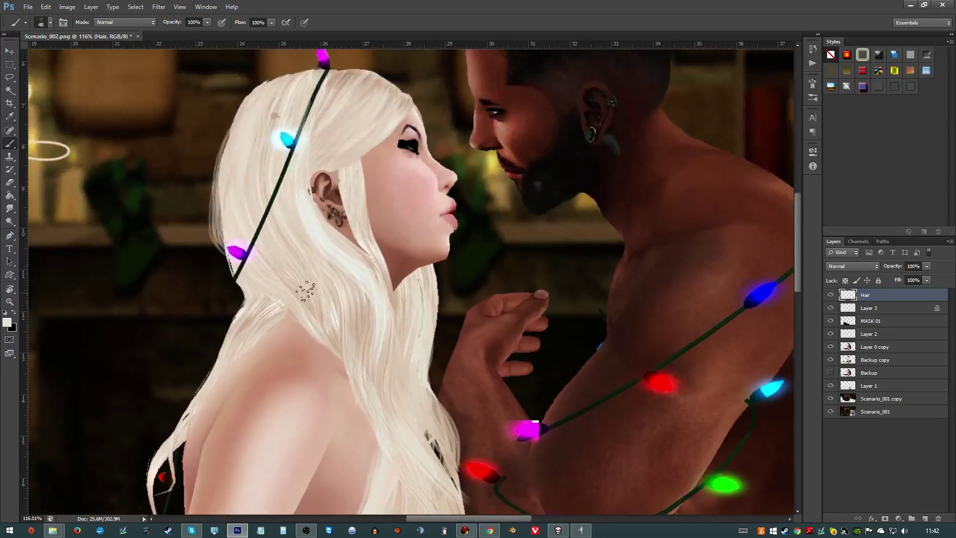
pyautogui.hotkey('ctrl', 'z')
pyautogui.hotkey('ctrl', 'z')
pyautogui.moveTo(245, 294); pyautogui.dragTo(172, 429)
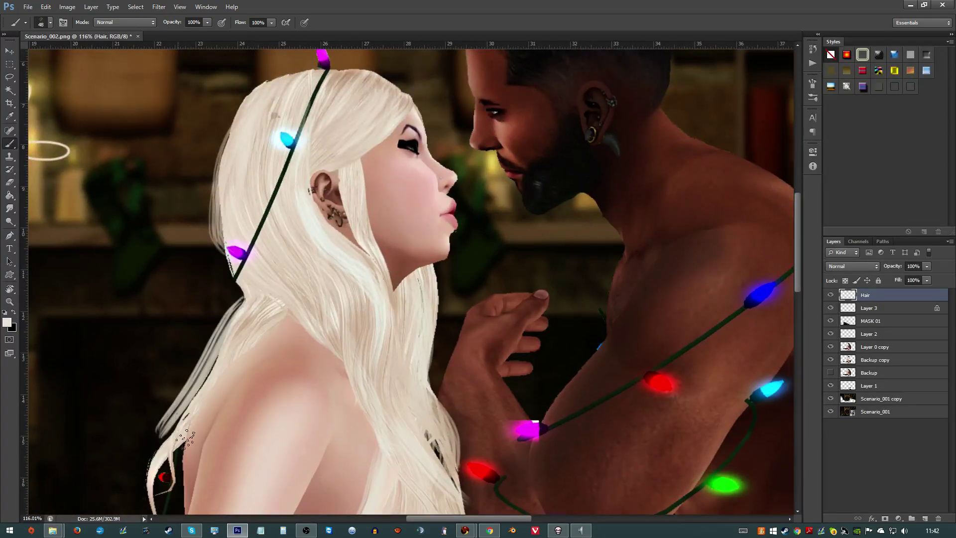
pyautogui.hotkey('ctrl', 'z')
pyautogui.moveTo(242, 316); pyautogui.dragTo(193, 391)
pyautogui.keyDown('alt'); pyautogui.click(254, 317); pyautogui.keyUp('alt')
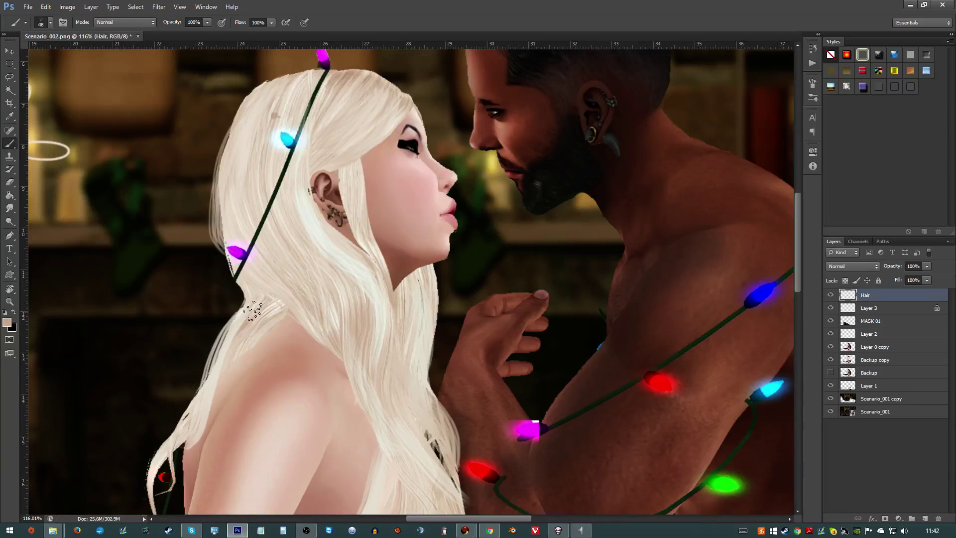
pyautogui.moveTo(251, 300); pyautogui.dragTo(228, 362)
pyautogui.hotkey('ctrl', 'z')
pyautogui.moveTo(248, 297)
pyautogui.mouseDown()
pyautogui.moveTo(177, 421)
pyautogui.moveTo(236, 370)
pyautogui.moveTo(240, 319)
pyautogui.moveTo(181, 437)
pyautogui.moveTo(246, 415)
pyautogui.moveTo(203, 411)
pyautogui.moveTo(155, 495)
pyautogui.mouseUp()
pyautogui.hotkey('ctrl', 'z')
# - Sample a light crown colour and paint strands over the grey smudge on the back of the head
pyautogui.press('space')
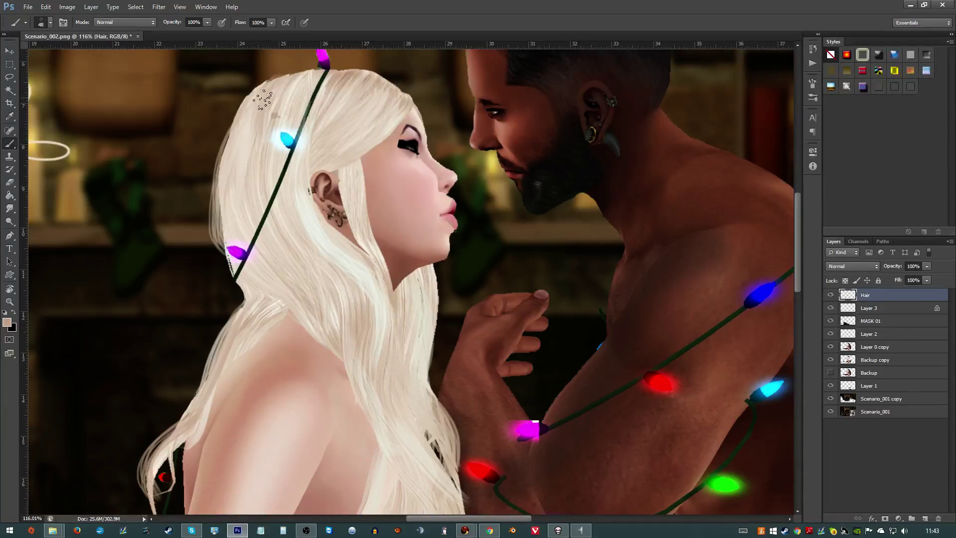
pyautogui.keyDown('alt'); pyautogui.click(252, 120); pyautogui.keyUp('alt')
pyautogui.moveTo(241, 102)
pyautogui.mouseDown()
pyautogui.moveTo(215, 154)
pyautogui.moveTo(206, 216)
pyautogui.mouseUp()
pyautogui.hotkey('ctrl', 'z')
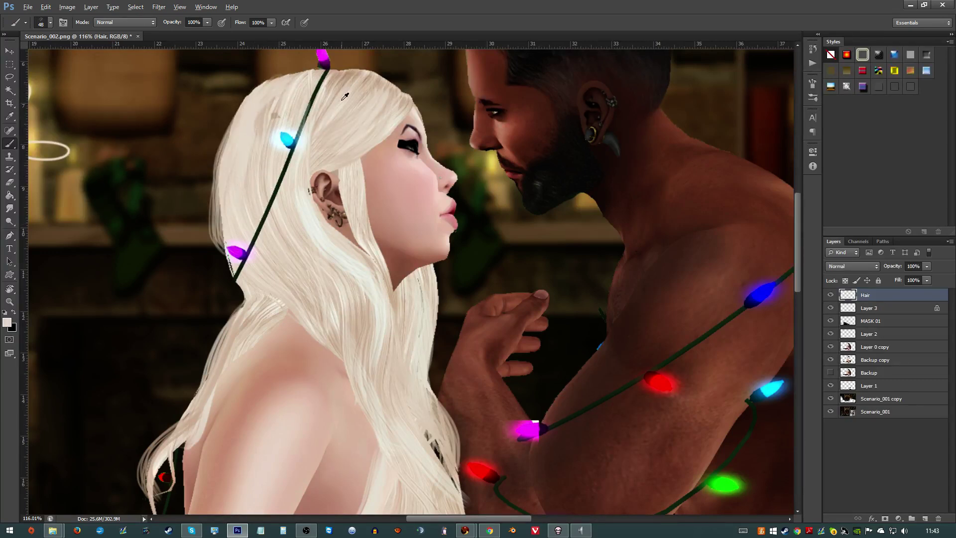
pyautogui.moveTo(275, 95)
pyautogui.mouseDown()
pyautogui.moveTo(241, 202)
pyautogui.moveTo(254, 117)
pyautogui.moveTo(244, 209)
pyautogui.mouseUp()
pyautogui.keyDown('alt'); pyautogui.click(323, 231); pyautogui.keyUp('alt')
pyautogui.moveTo(260, 100); pyautogui.dragTo(236, 230)
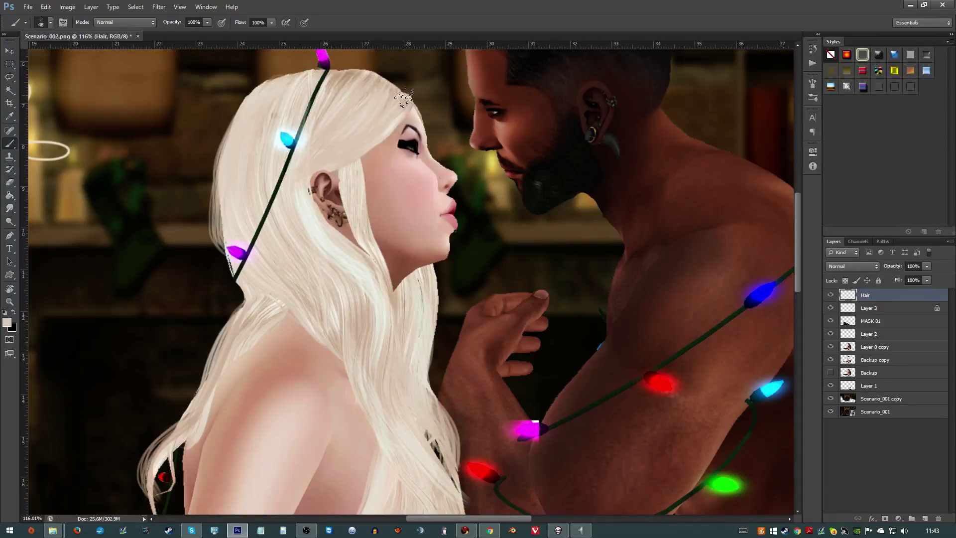
# - Switch to the 95 px dotted brush preset
pyautogui.rightClick(379, 119)
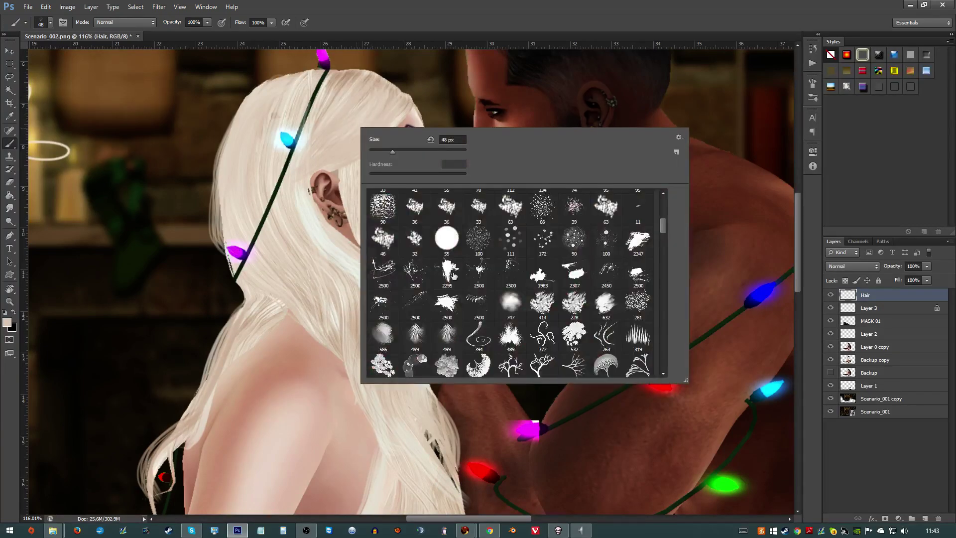
pyautogui.moveTo(658, 232)
pyautogui.mouseDown()
pyautogui.moveTo(645, 294)
pyautogui.moveTo(671, 379)
pyautogui.mouseUp()
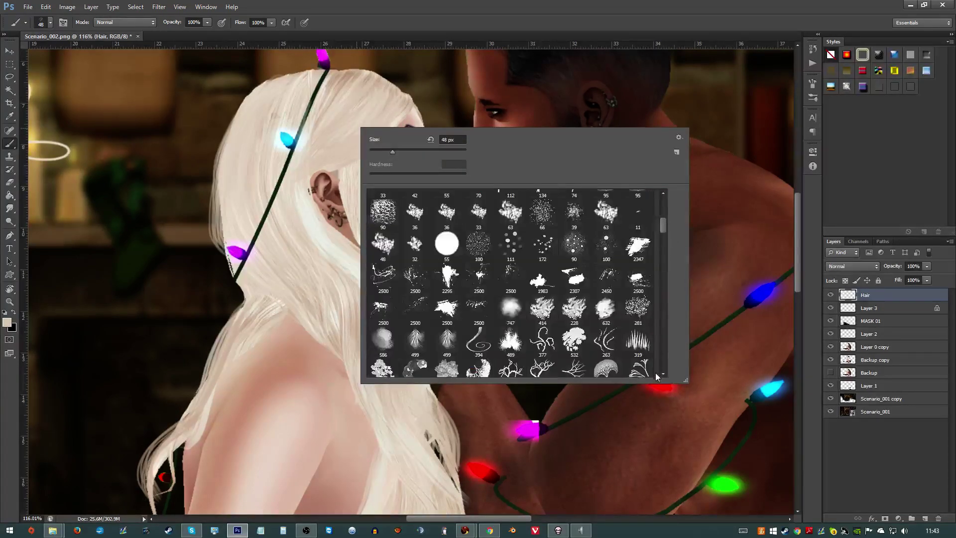
pyautogui.scroll(-10, 657, 348)
pyautogui.click(542, 361)
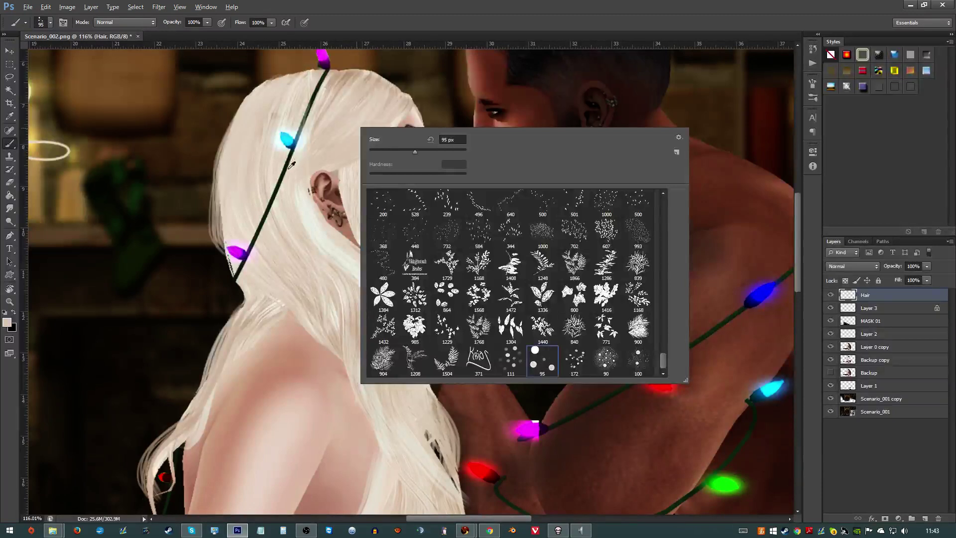
# - Sample a lighter hair colour, shrink the brush to 13 px and paint over the dark hair-edge streaks
pyautogui.keyDown('alt'); pyautogui.moveTo(282, 157); pyautogui.dragTo(301, 214); pyautogui.keyUp('alt')
pyautogui.keyDown('alt'); pyautogui.rightClick(322, 160); pyautogui.keyUp('alt')
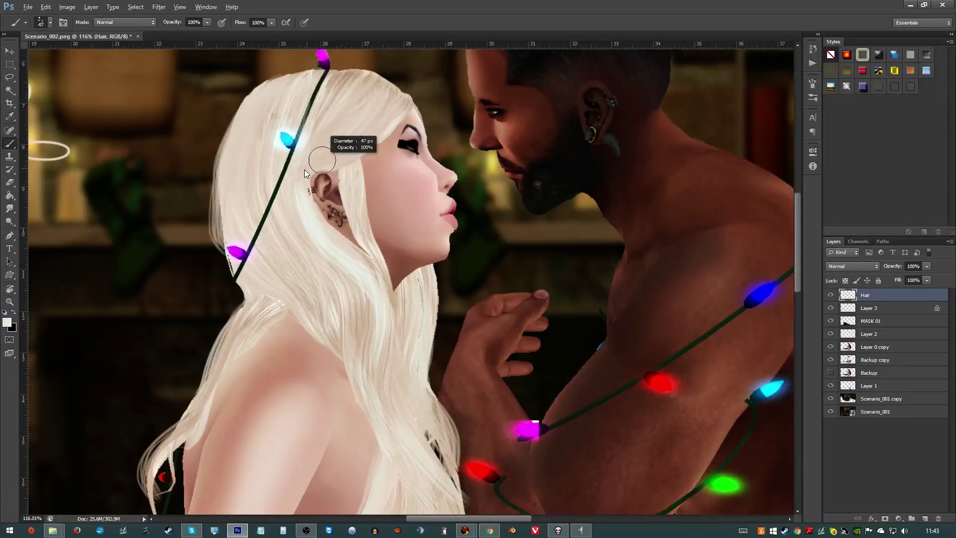
pyautogui.moveTo(383, 104); pyautogui.dragTo(313, 157)
pyautogui.hotkey('ctrl', 'z')
pyautogui.keyDown('alt'); pyautogui.rightClick(362, 116); pyautogui.keyUp('alt')
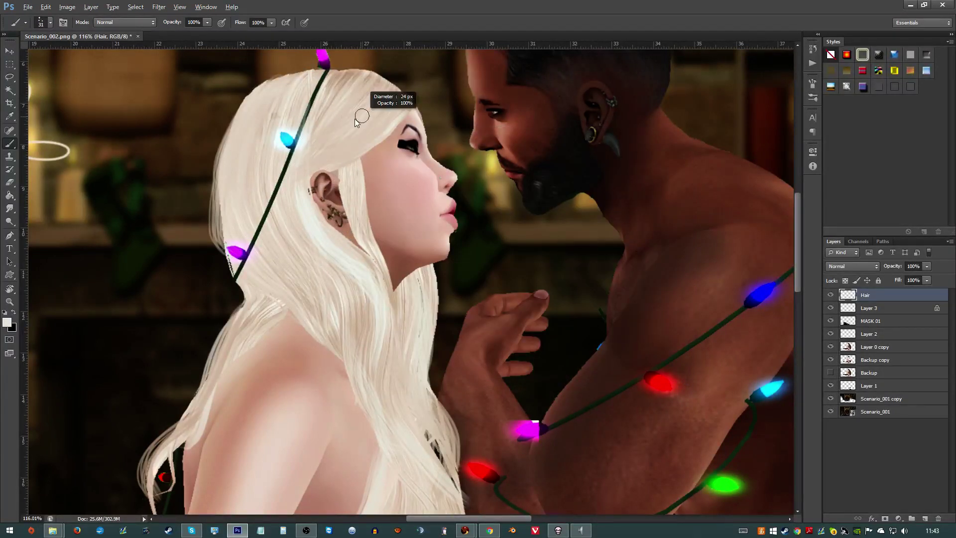
pyautogui.moveTo(356, 123); pyautogui.dragTo(349, 120)
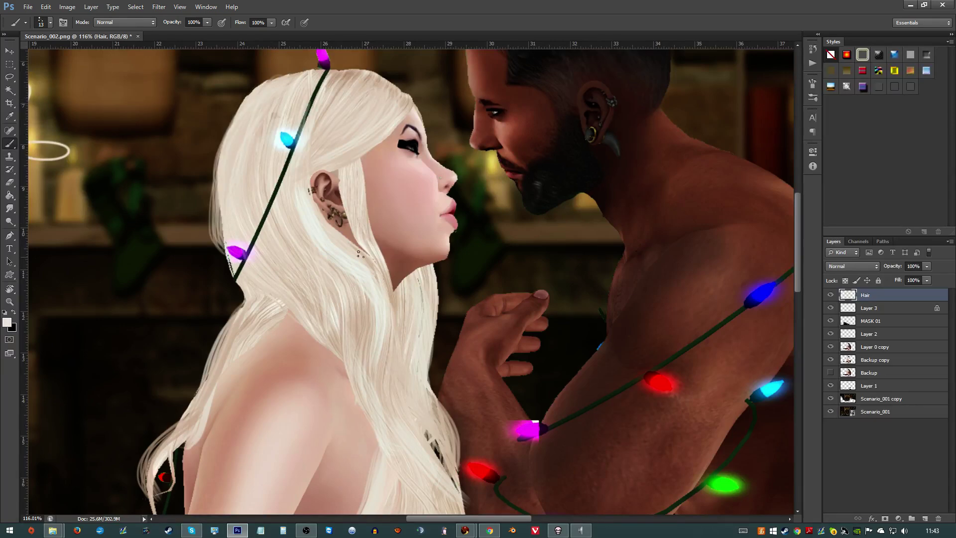
pyautogui.moveTo(415, 326); pyautogui.dragTo(417, 431)
pyautogui.moveTo(414, 381)
pyautogui.mouseDown()
pyautogui.moveTo(454, 318)
pyautogui.moveTo(486, 300)
pyautogui.mouseUp()
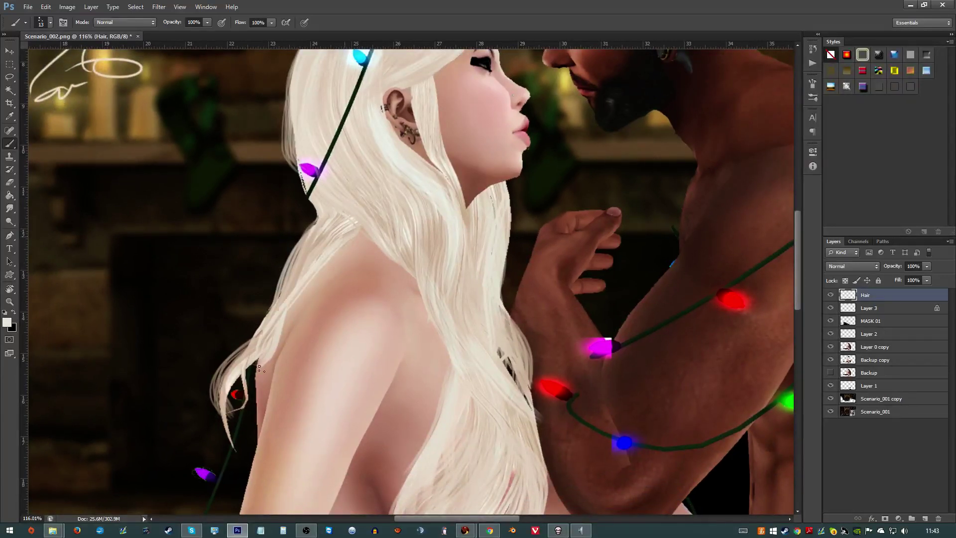
# - Paint light strands over the shoulder and along the lower-left hair edge past the red bulb
pyautogui.moveTo(310, 264); pyautogui.dragTo(282, 384)
pyautogui.moveTo(264, 340); pyautogui.dragTo(205, 431)
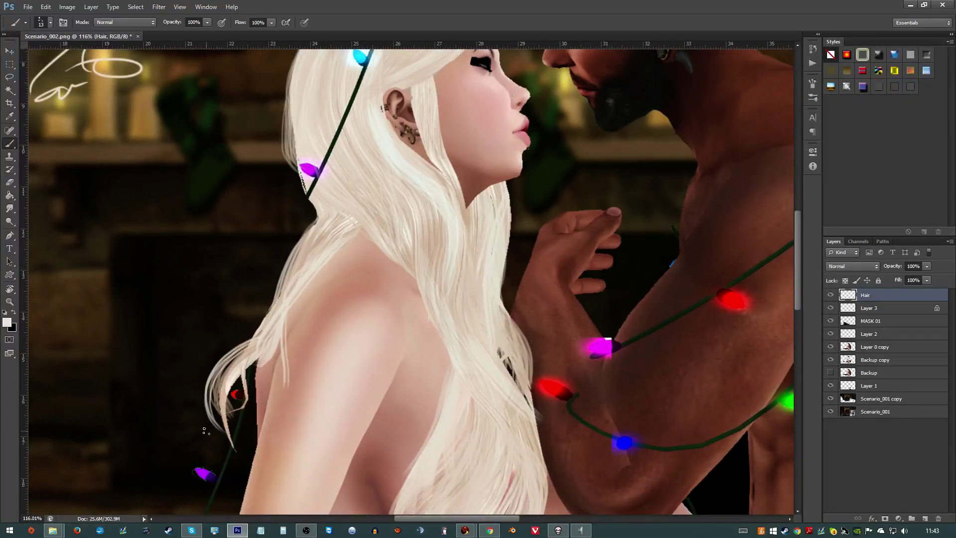
pyautogui.moveTo(271, 329); pyautogui.dragTo(239, 441)
pyautogui.moveTo(253, 382); pyautogui.dragTo(229, 454)
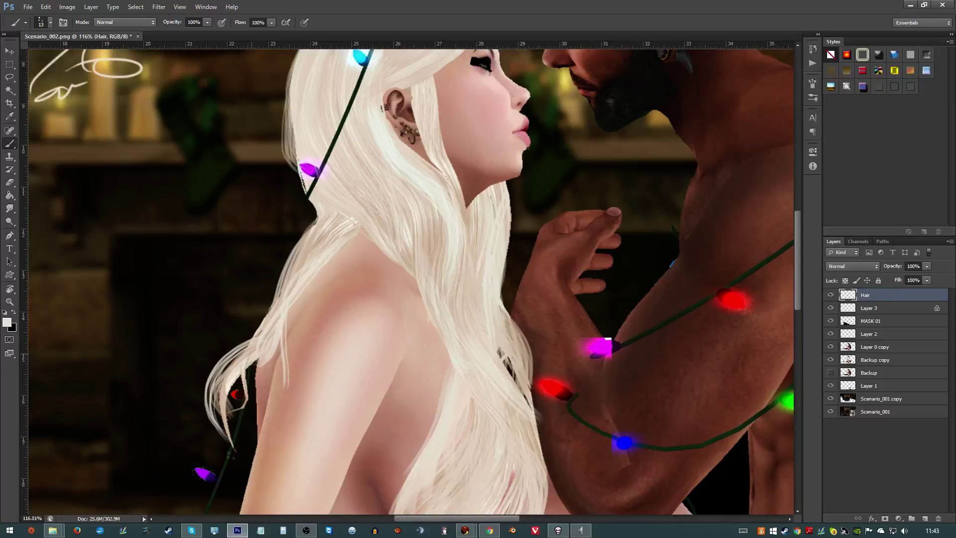
pyautogui.hotkey('ctrl', 'z')
pyautogui.keyDown('alt'); pyautogui.click(237, 379); pyautogui.keyUp('alt')
pyautogui.moveTo(252, 353); pyautogui.dragTo(248, 471)
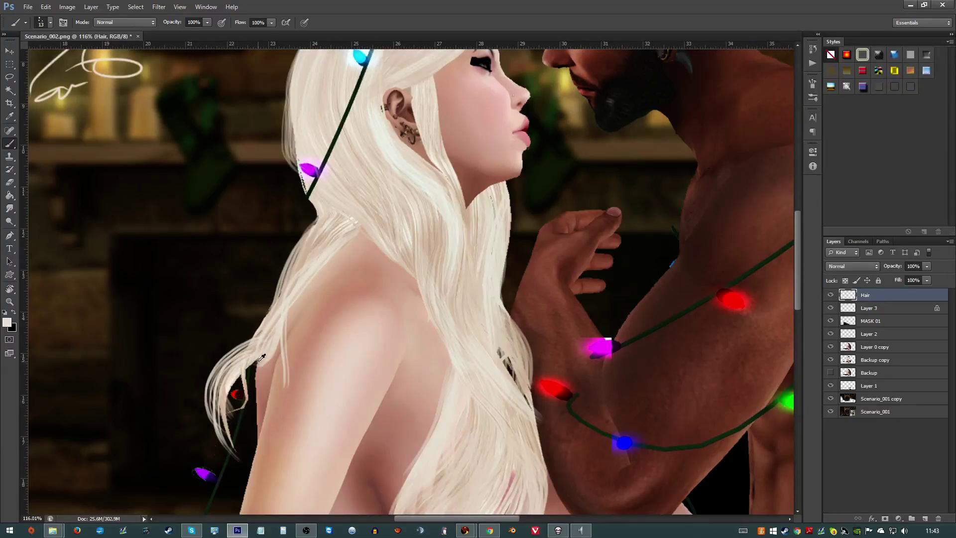
pyautogui.moveTo(261, 357); pyautogui.dragTo(234, 429)
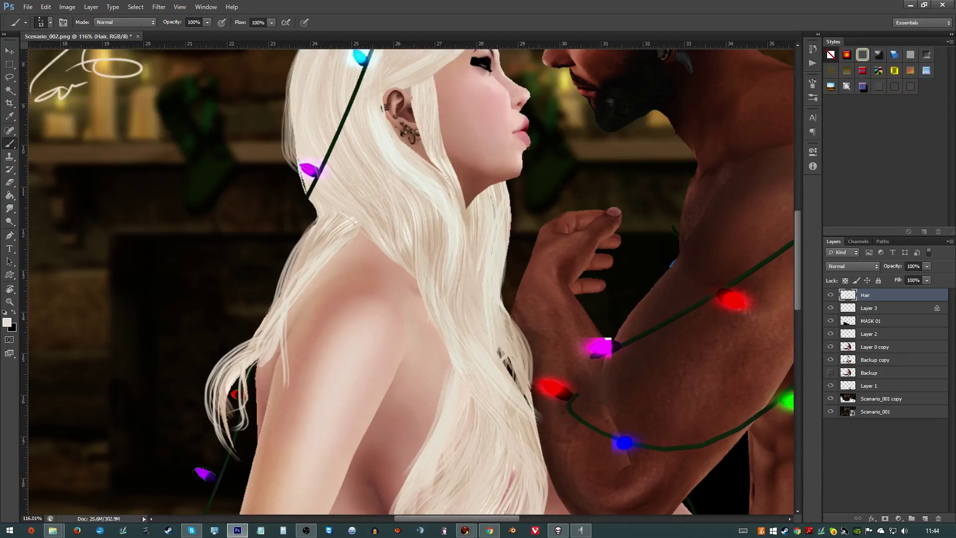
# - Brighten the hair edge below the purple bulb and along the shoulder with pale strands
pyautogui.hotkey('alt', 'Tab')
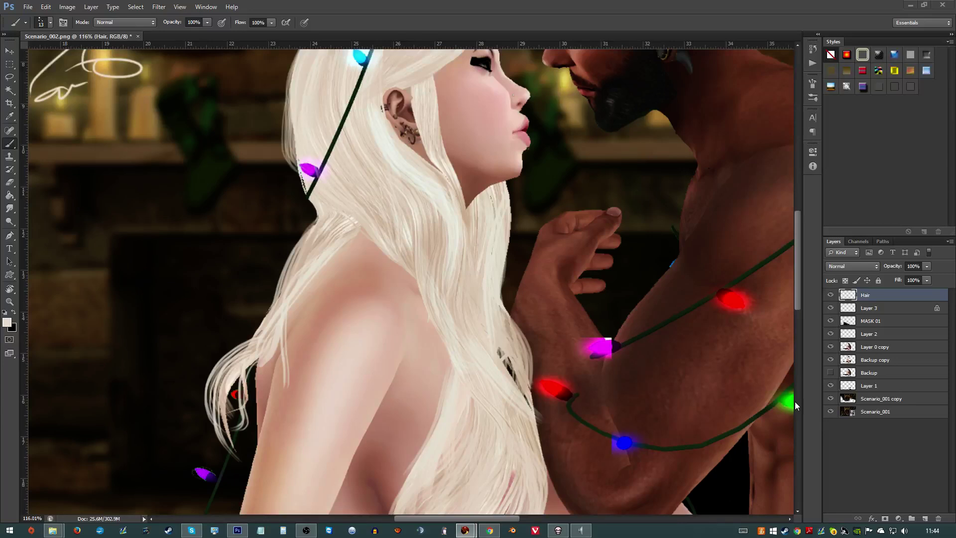
pyautogui.click(288, 304)
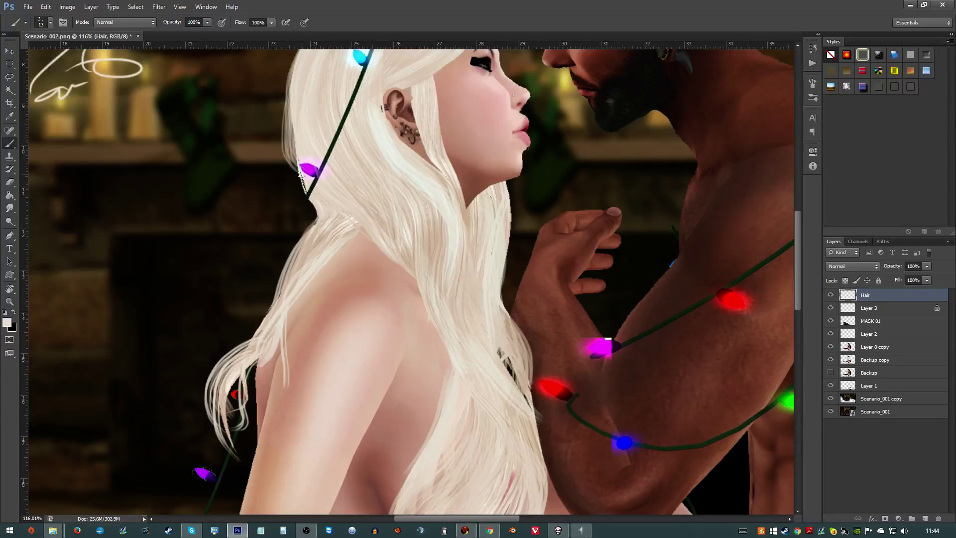
pyautogui.moveTo(300, 171); pyautogui.dragTo(298, 229)
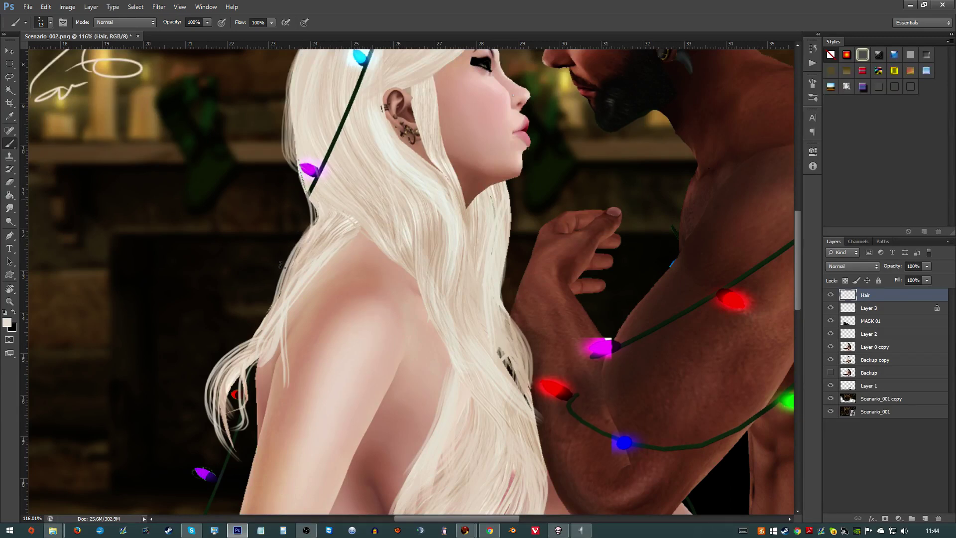
pyautogui.moveTo(341, 206); pyautogui.dragTo(281, 297)
pyautogui.moveTo(360, 219); pyautogui.dragTo(286, 282)
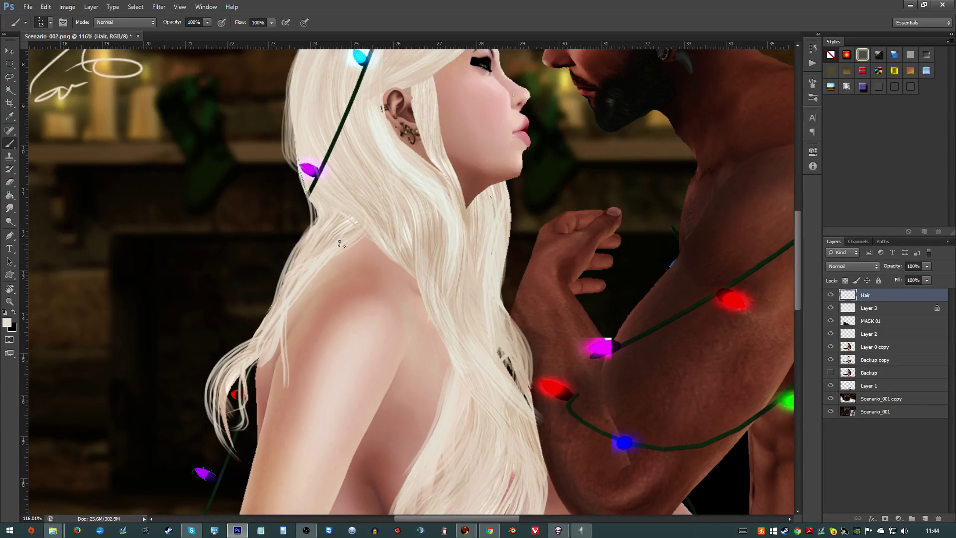
pyautogui.moveTo(366, 220); pyautogui.dragTo(327, 264)
pyautogui.hotkey('ctrl', 'z')
pyautogui.hotkey('ctrl', 'z')
# - Repaint pale strands over the shoulder, then add beige strands from the neck toward the arm
pyautogui.moveTo(364, 223)
pyautogui.mouseDown()
pyautogui.moveTo(298, 269)
pyautogui.moveTo(265, 330)
pyautogui.mouseUp()
pyautogui.moveTo(290, 280); pyautogui.dragTo(240, 357)
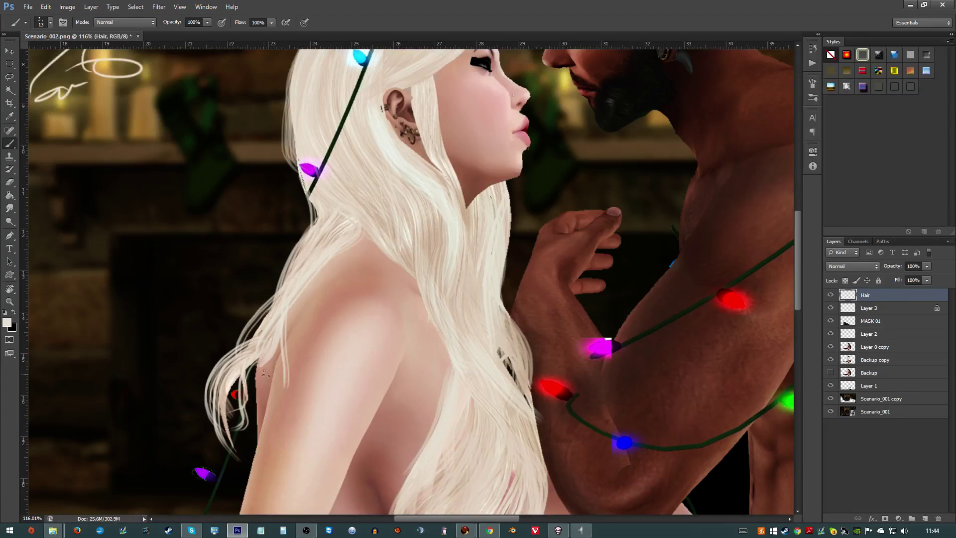
pyautogui.moveTo(297, 285); pyautogui.dragTo(249, 352)
pyautogui.moveTo(337, 201); pyautogui.dragTo(437, 218)
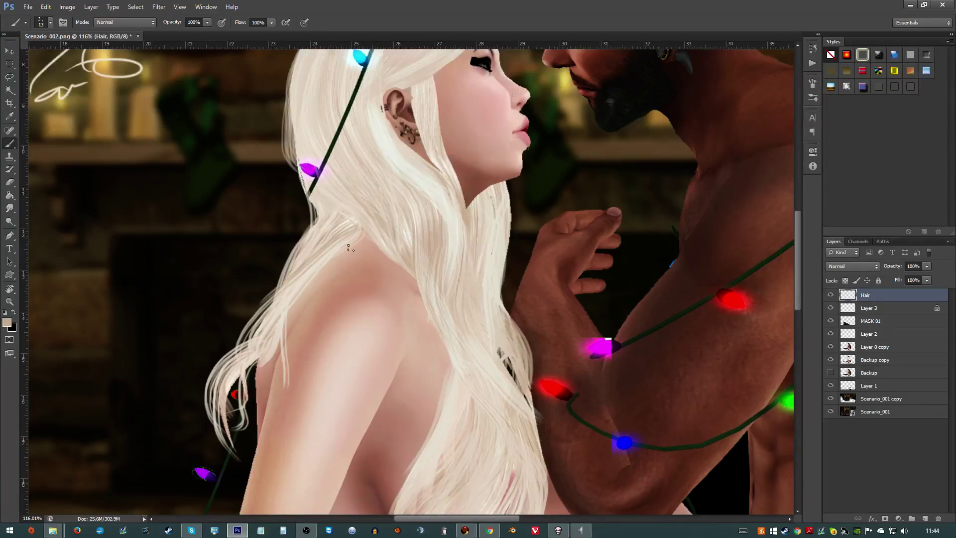
pyautogui.moveTo(348, 247); pyautogui.dragTo(275, 340)
pyautogui.moveTo(342, 246); pyautogui.dragTo(258, 459)
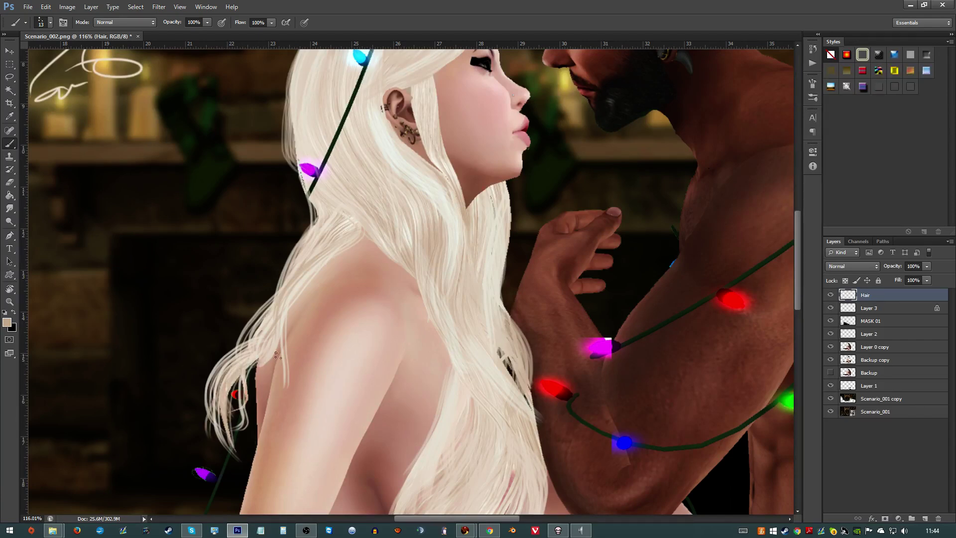
pyautogui.scroll(-5, 353, 318)
# - Select brush preset 172 and set it to 48 px
pyautogui.scroll(3, 331, 343)
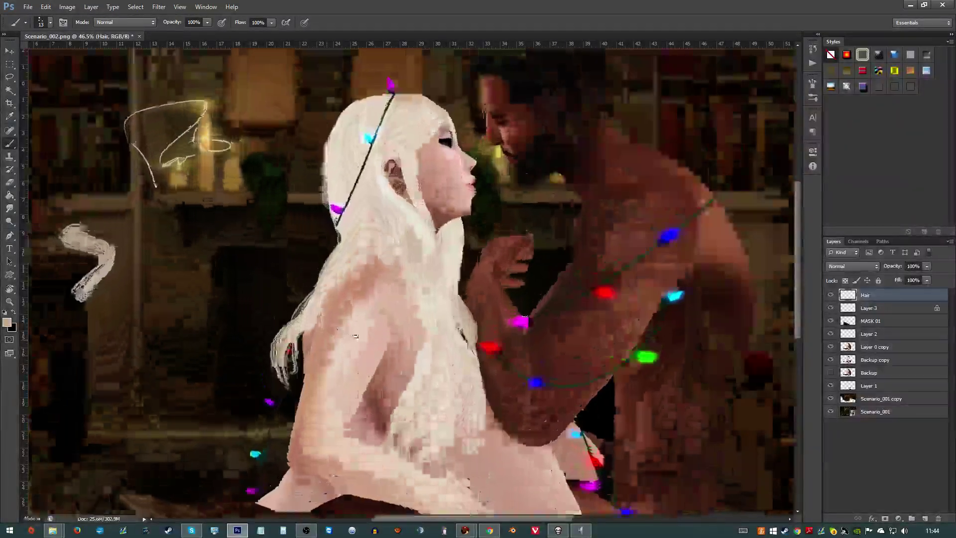
pyautogui.scroll(3, 355, 336)
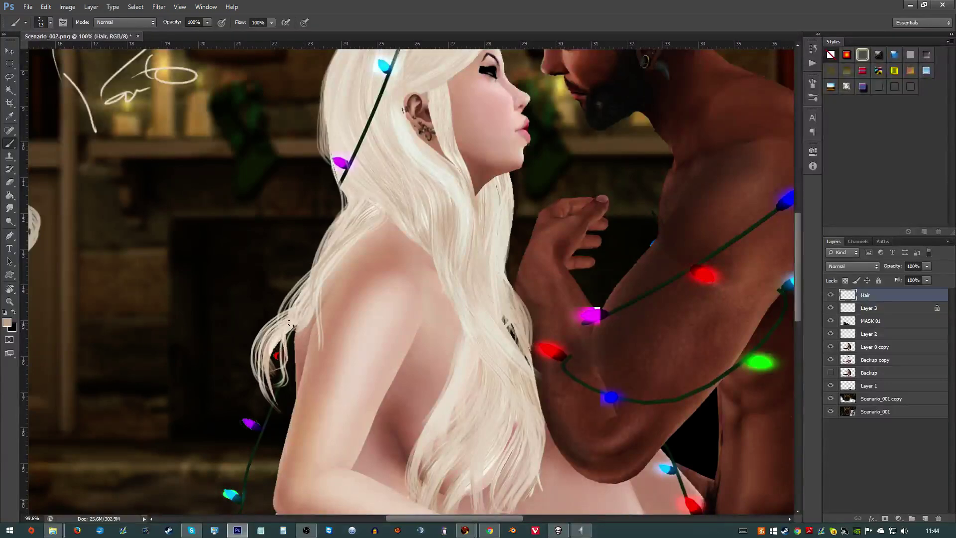
pyautogui.rightClick(289, 323)
pyautogui.click(510, 498)
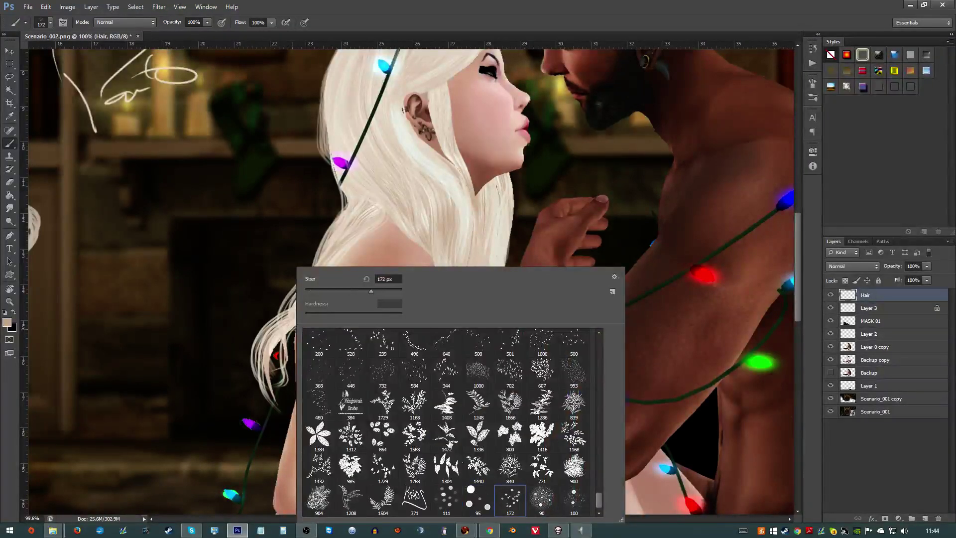
pyautogui.moveTo(439, 216); pyautogui.dragTo(399, 243)
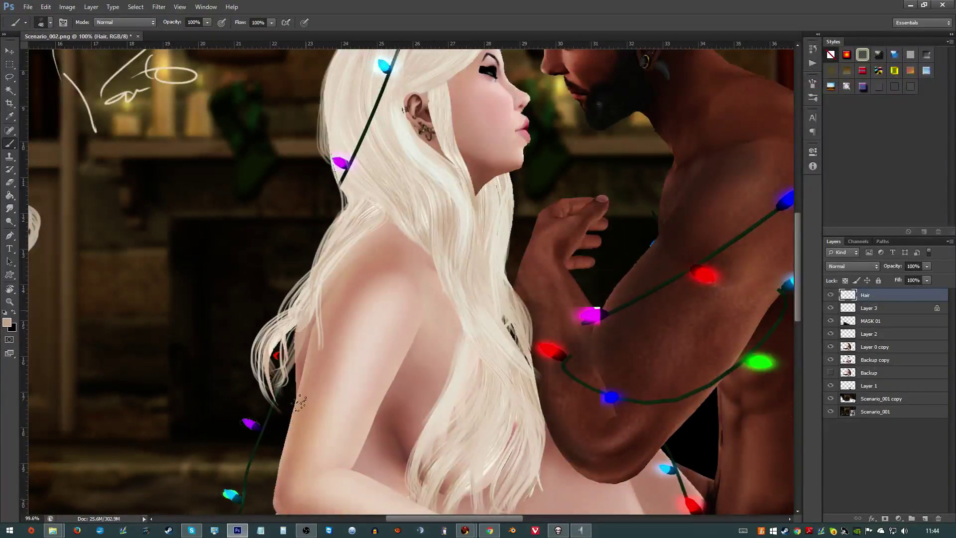
# - Sample a light hair colour and paint a strand down the lower-left lock
pyautogui.keyDown('alt'); pyautogui.click(320, 280); pyautogui.keyUp('alt')
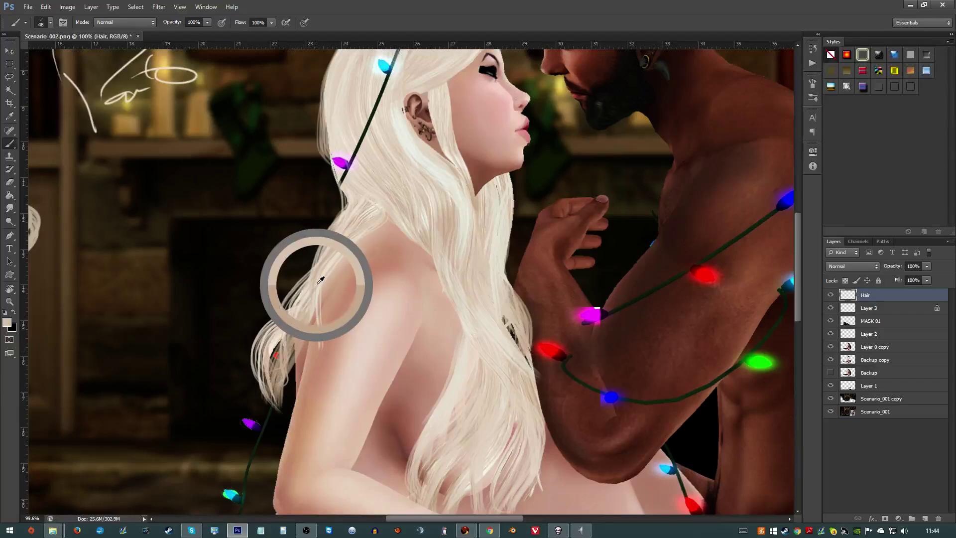
pyautogui.moveTo(320, 280)
pyautogui.mouseDown()
pyautogui.moveTo(328, 259)
pyautogui.moveTo(261, 363)
pyautogui.moveTo(272, 380)
pyautogui.mouseUp()
pyautogui.moveTo(312, 307)
pyautogui.mouseDown()
pyautogui.moveTo(291, 384)
pyautogui.moveTo(278, 394)
pyautogui.mouseUp()
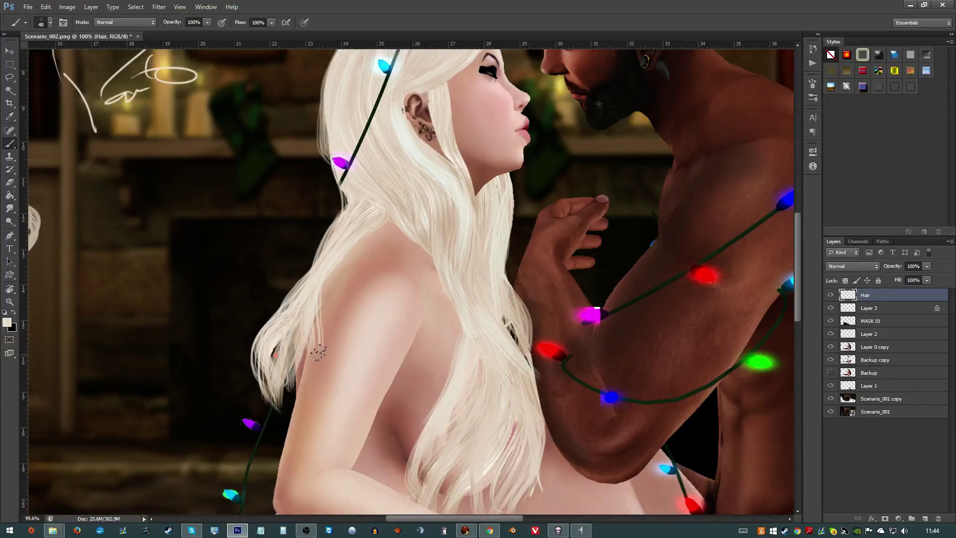
pyautogui.hotkey('ctrl', 'alt', 'z')
pyautogui.hotkey('ctrl', 'alt', 'z')
pyautogui.moveTo(307, 317)
pyautogui.mouseDown()
pyautogui.moveTo(286, 344)
pyautogui.moveTo(279, 383)
pyautogui.mouseUp()
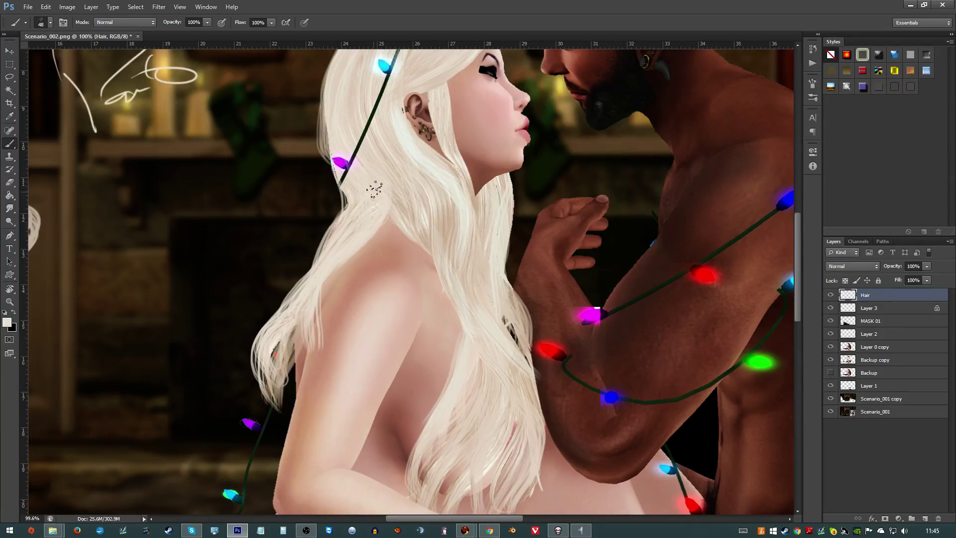
# - Paint light strands across the shoulder edge and down the central and right locks
pyautogui.moveTo(397, 198); pyautogui.dragTo(468, 281)
pyautogui.moveTo(472, 234); pyautogui.dragTo(477, 329)
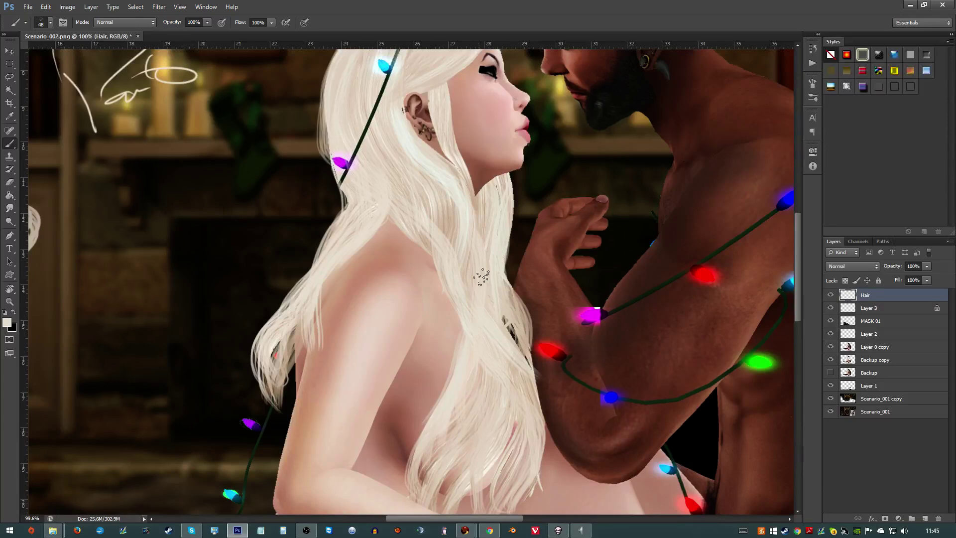
pyautogui.moveTo(501, 287); pyautogui.dragTo(510, 399)
pyautogui.moveTo(495, 434); pyautogui.dragTo(463, 304)
# - Paint strands down both sides of the lower lock, redoing the rejected ones
pyautogui.moveTo(464, 277); pyautogui.dragTo(452, 388)
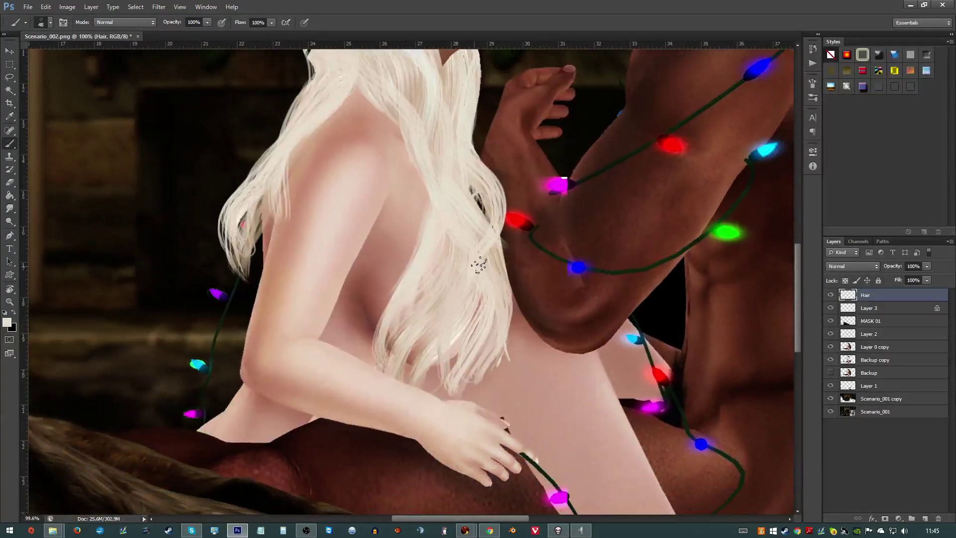
pyautogui.hotkey('ctrl', 'z')
pyautogui.moveTo(493, 264); pyautogui.dragTo(460, 383)
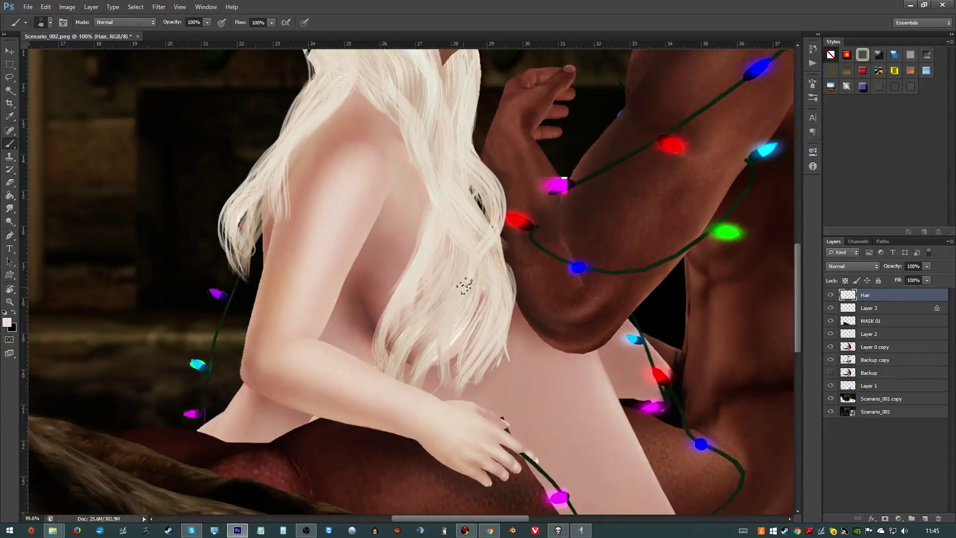
pyautogui.hotkey('ctrl', 'z')
pyautogui.moveTo(451, 247)
pyautogui.mouseDown()
pyautogui.moveTo(423, 355)
pyautogui.moveTo(395, 374)
pyautogui.mouseUp()
pyautogui.moveTo(460, 274); pyautogui.dragTo(428, 284)
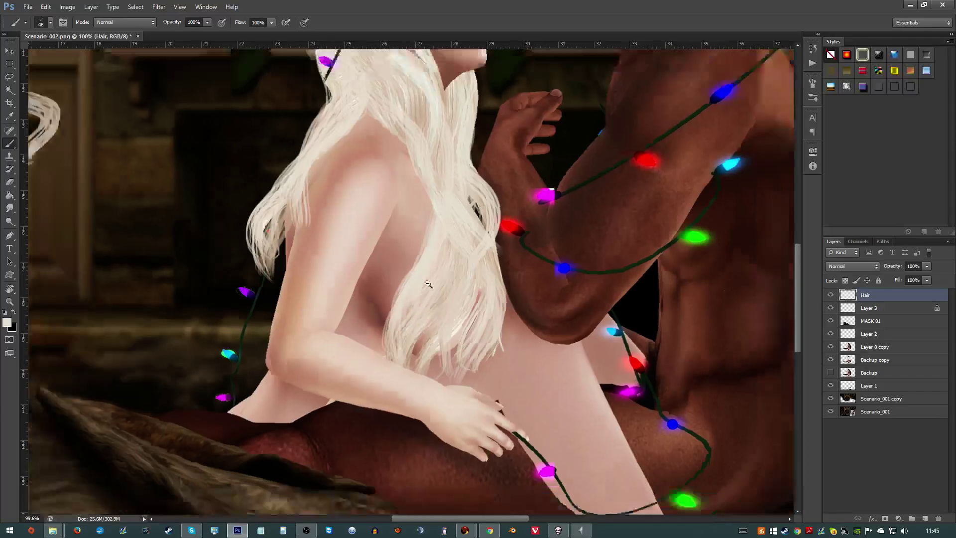
pyautogui.scroll(-4, 429, 284)
pyautogui.scroll(3, 423, 213)
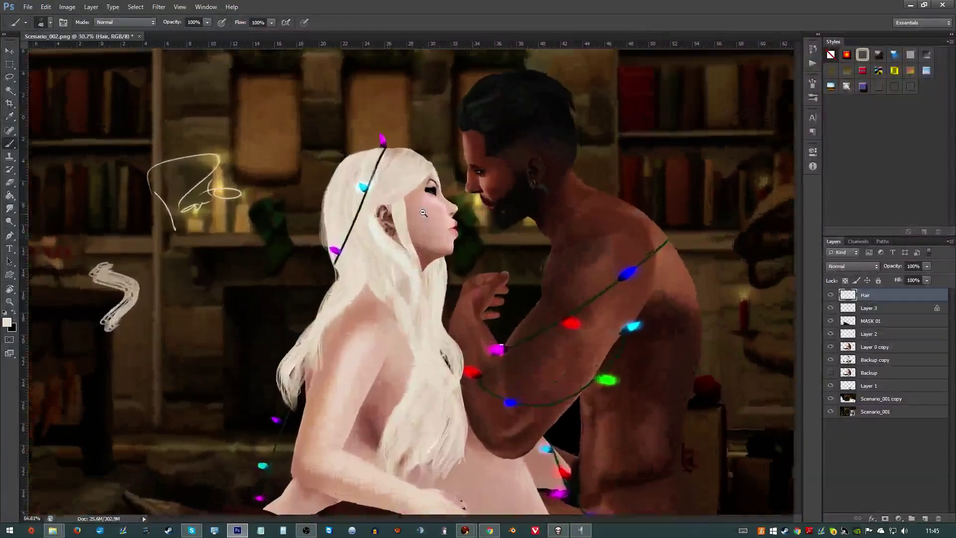
# - Switch to a hard round brush at 1 px
pyautogui.scroll(3, 422, 213)
pyautogui.rightClick(386, 220)
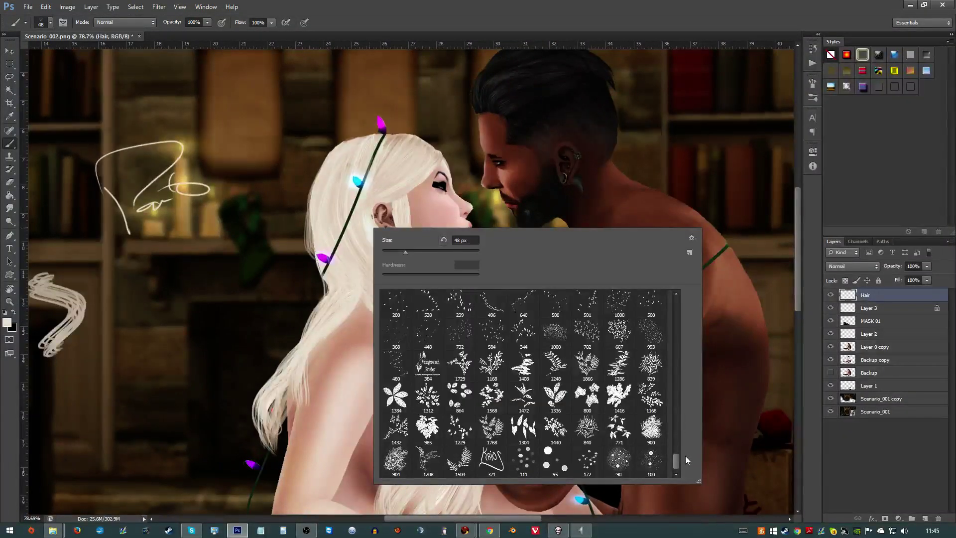
pyautogui.moveTo(676, 460); pyautogui.dragTo(665, 290)
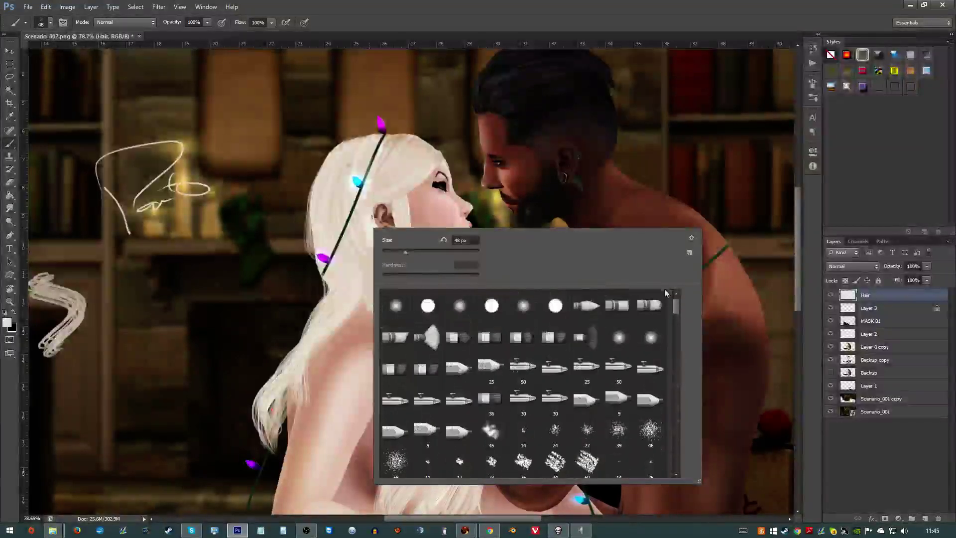
pyautogui.click(489, 308)
pyautogui.moveTo(374, 147)
pyautogui.mouseDown()
pyautogui.moveTo(346, 145)
pyautogui.moveTo(390, 154)
pyautogui.mouseUp()
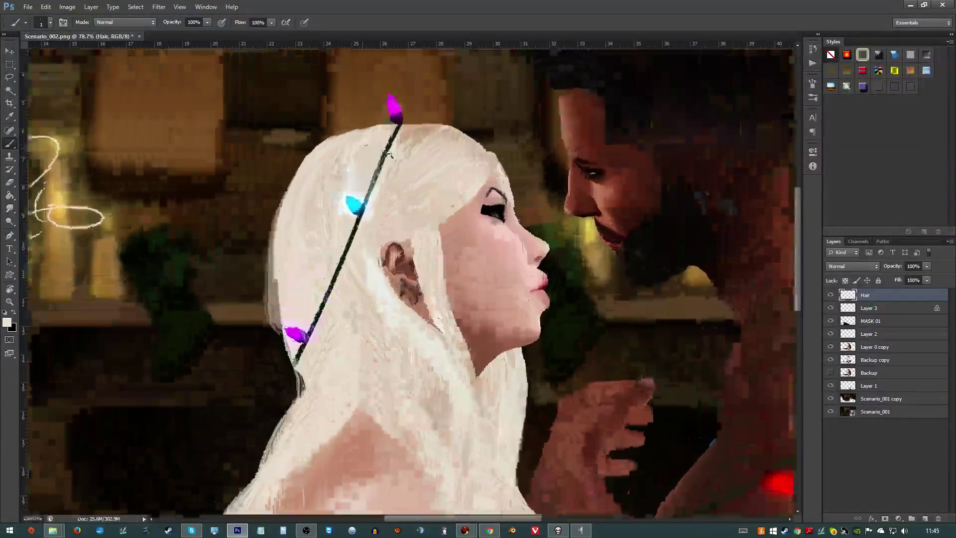
pyautogui.scroll(2, 367, 151)
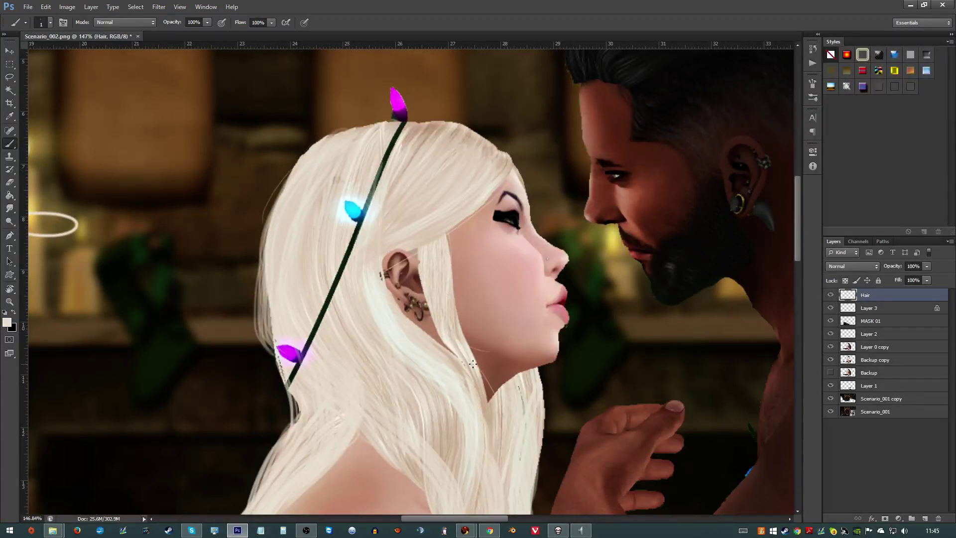
# - Try thin curved strands beside the hair near the neck, undoing them
pyautogui.hotkey('ctrl', 'z')
pyautogui.moveTo(542, 380)
pyautogui.mouseDown()
pyautogui.moveTo(542, 435)
pyautogui.moveTo(578, 323)
pyautogui.mouseUp()
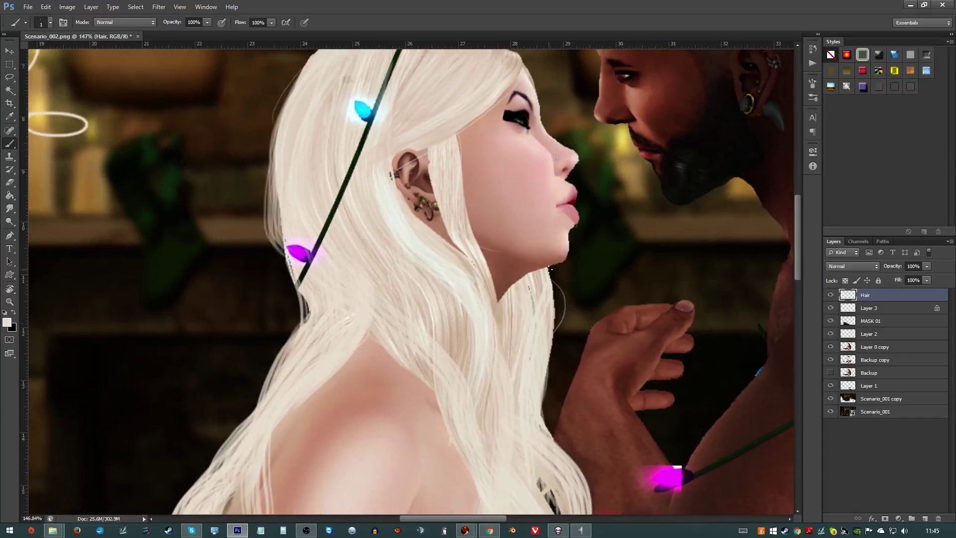
pyautogui.hotkey('ctrl', 'z')
pyautogui.hotkey('ctrl', 'z')
pyautogui.moveTo(608, 458); pyautogui.dragTo(512, 332)
pyautogui.moveTo(452, 299); pyautogui.dragTo(521, 404)
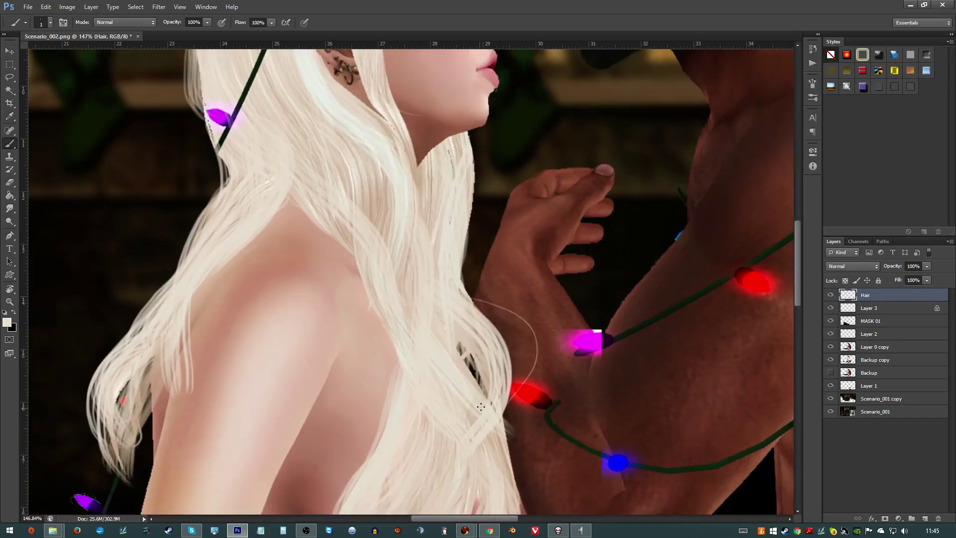
pyautogui.hotkey('ctrl', 'z')
# - Paint thin strands extending from the lower hair's left edge and tip
pyautogui.moveTo(186, 392); pyautogui.dragTo(246, 349)
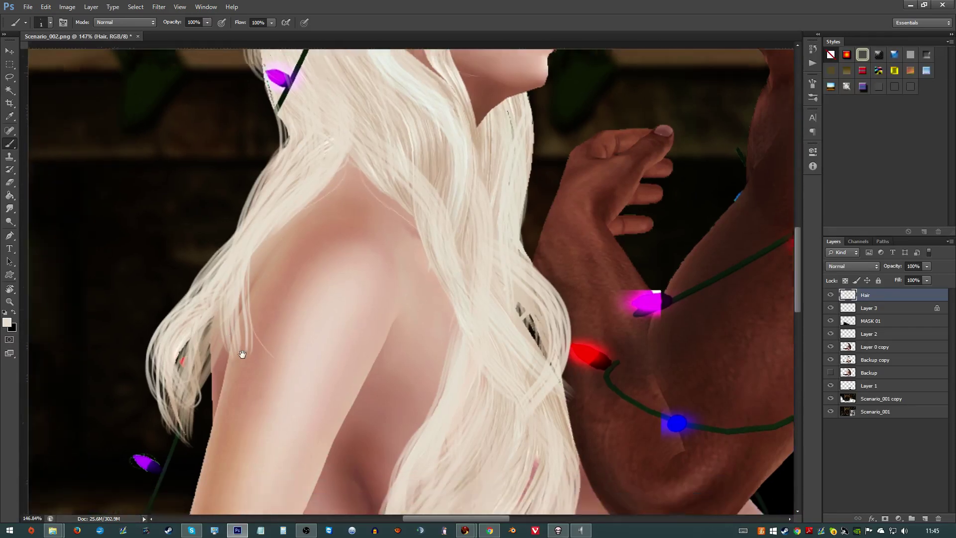
pyautogui.moveTo(235, 231); pyautogui.dragTo(175, 303)
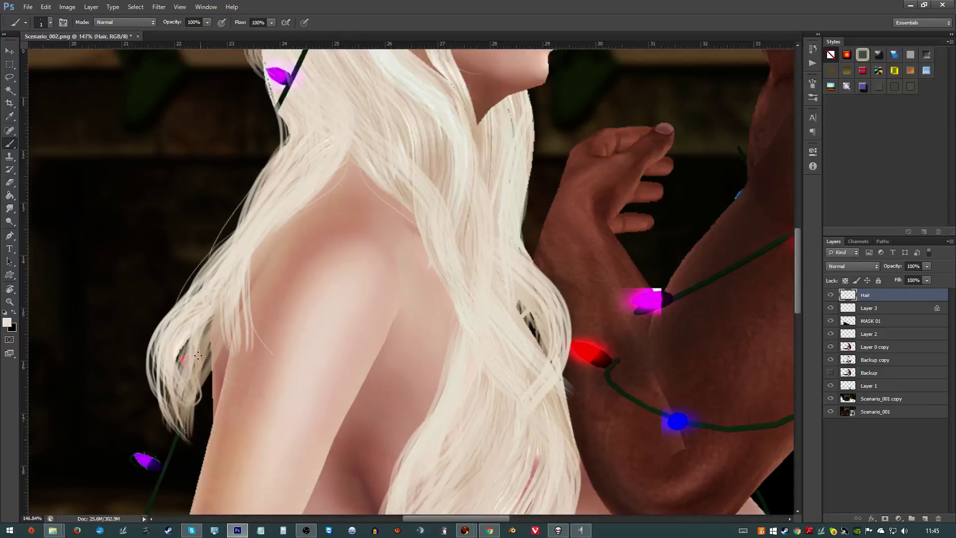
pyautogui.moveTo(152, 347); pyautogui.dragTo(167, 455)
pyautogui.moveTo(313, 167)
pyautogui.mouseDown()
pyautogui.moveTo(199, 412)
pyautogui.moveTo(209, 430)
pyautogui.mouseUp()
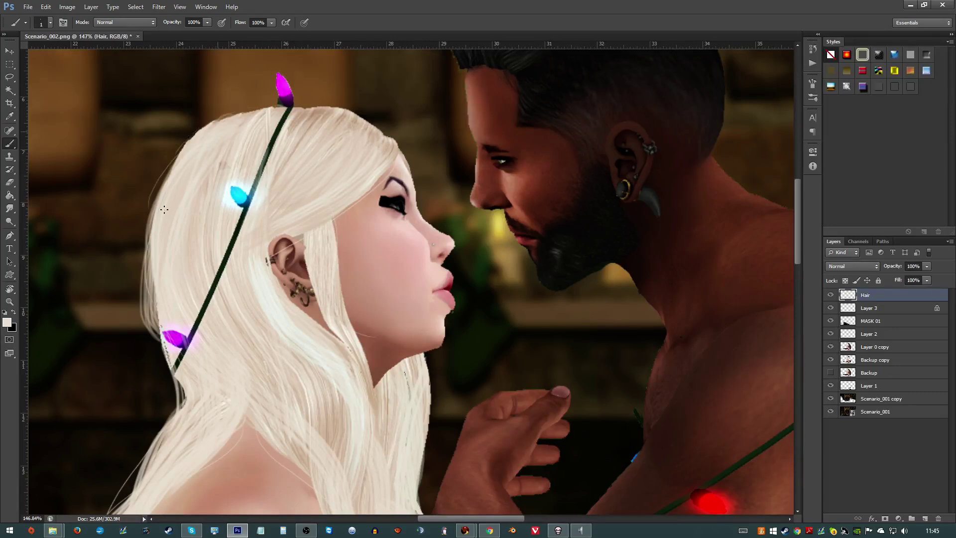
# - Paint thin 1 px strands past the ear and along the hair's right edge, redoing loose ones
pyautogui.scroll(-2, 206, 216)
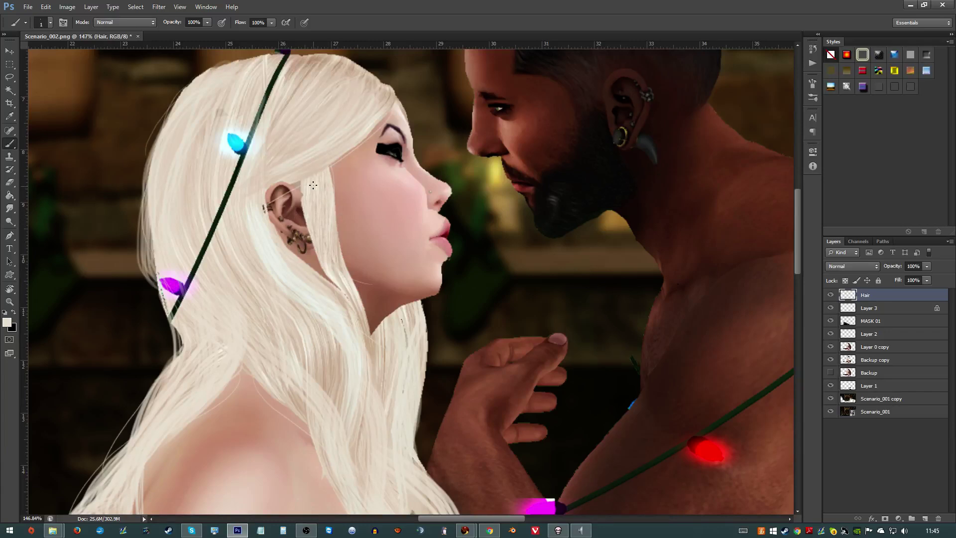
pyautogui.moveTo(301, 201); pyautogui.dragTo(364, 293)
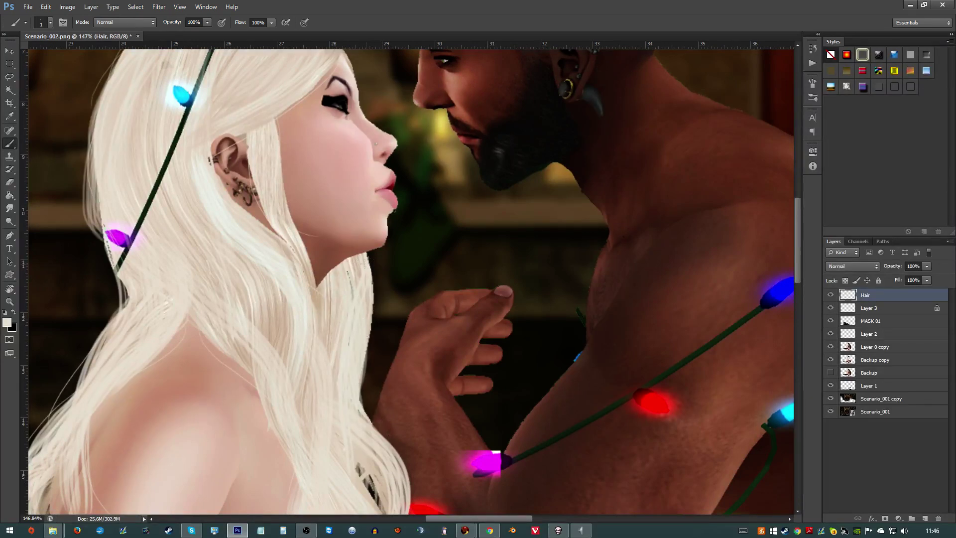
pyautogui.moveTo(365, 264); pyautogui.dragTo(368, 417)
pyautogui.hotkey('ctrl', 'z')
pyautogui.moveTo(367, 294); pyautogui.dragTo(362, 404)
pyautogui.hotkey('ctrl', 'z')
pyautogui.moveTo(372, 330)
pyautogui.mouseDown()
pyautogui.moveTo(361, 391)
pyautogui.moveTo(327, 325)
pyautogui.moveTo(348, 283)
pyautogui.moveTo(347, 411)
pyautogui.mouseUp()
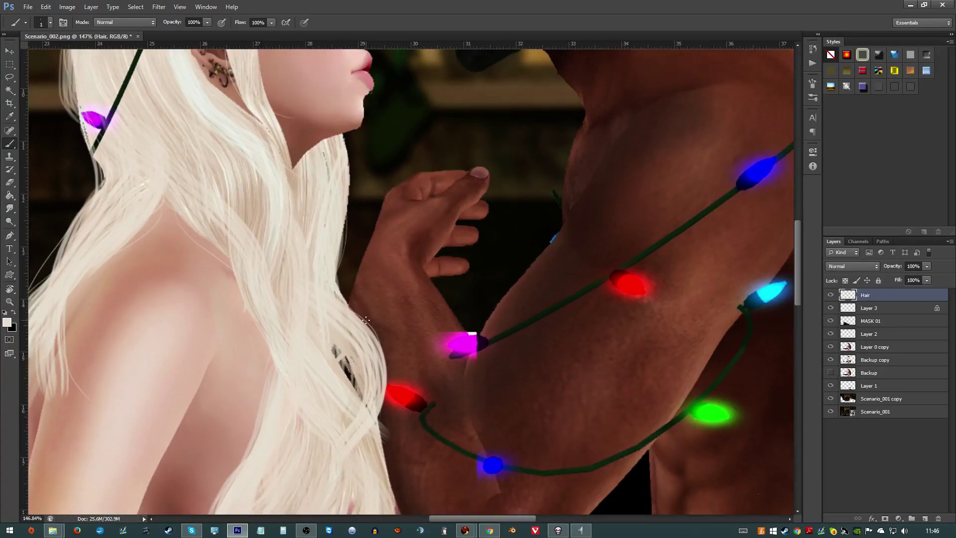
pyautogui.moveTo(367, 321); pyautogui.dragTo(378, 426)
pyautogui.hotkey('ctrl', 'z')
pyautogui.moveTo(371, 325)
pyautogui.mouseDown()
pyautogui.moveTo(362, 391)
pyautogui.moveTo(357, 331)
pyautogui.mouseUp()
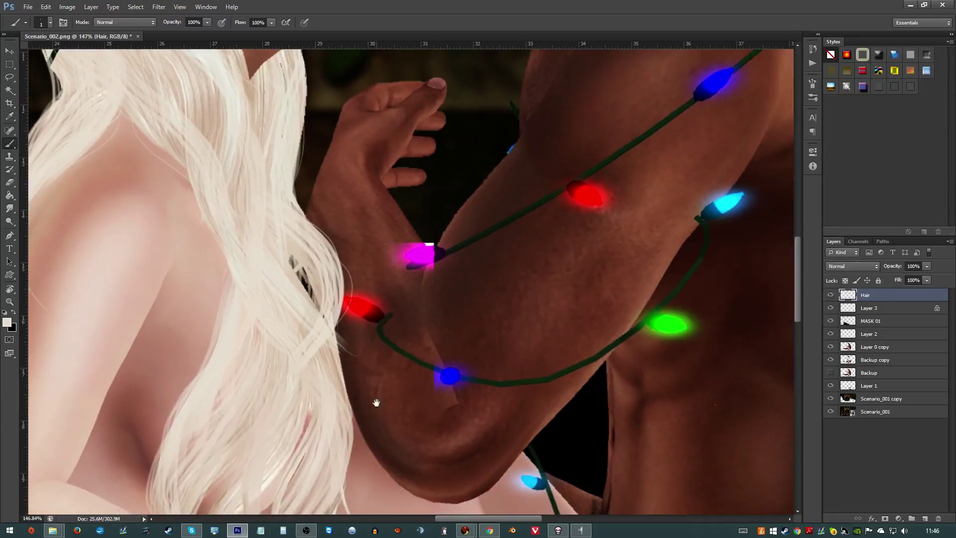
pyautogui.moveTo(375, 402); pyautogui.dragTo(378, 328)
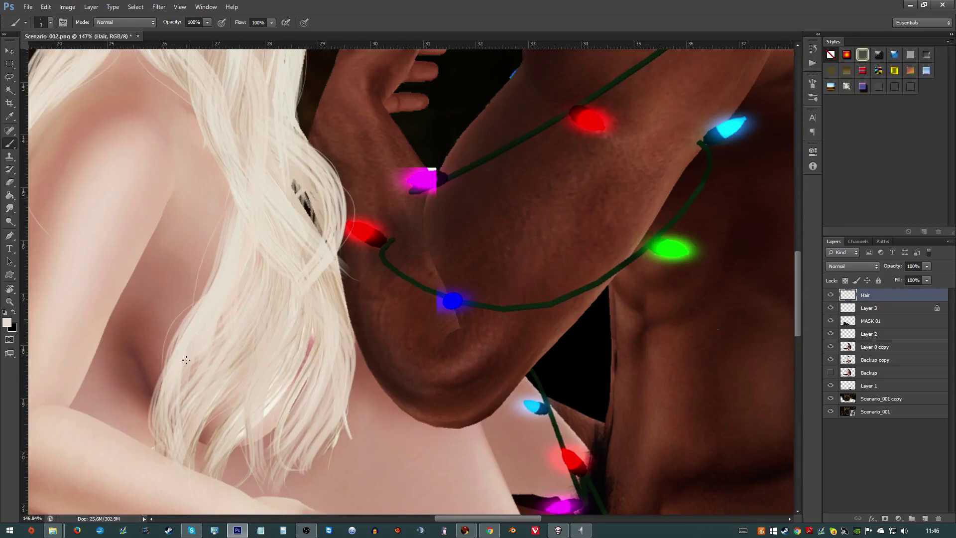
# - Select Layer 0 copy and toggle Backup copy's visibility to compare the hair edge
pyautogui.scroll(-3, 210, 334)
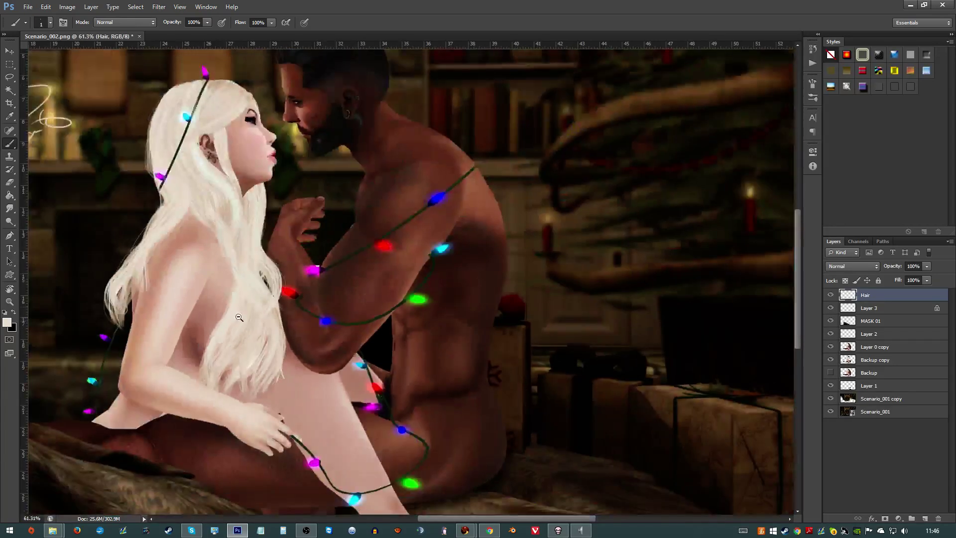
pyautogui.scroll(-3, 369, 223)
pyautogui.scroll(5, 413, 272)
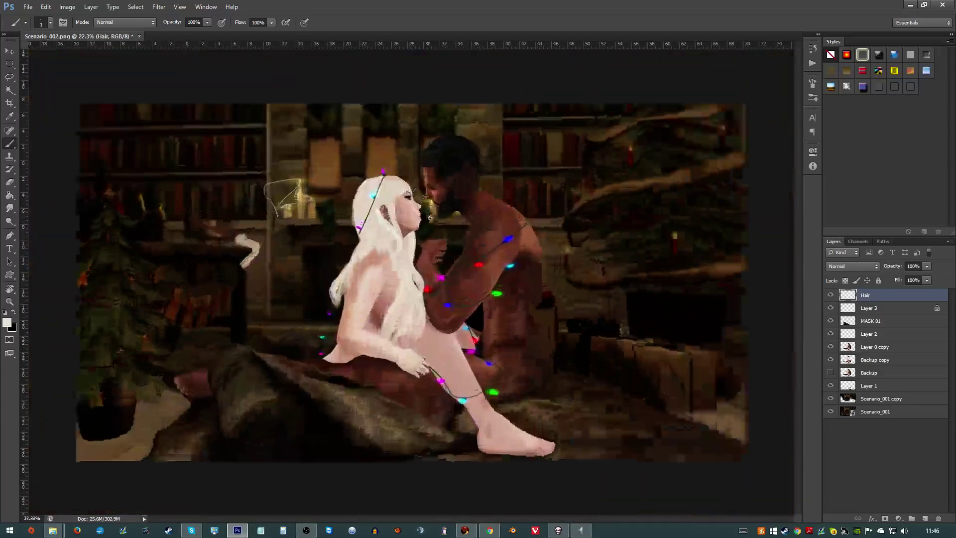
pyautogui.scroll(5, 466, 209)
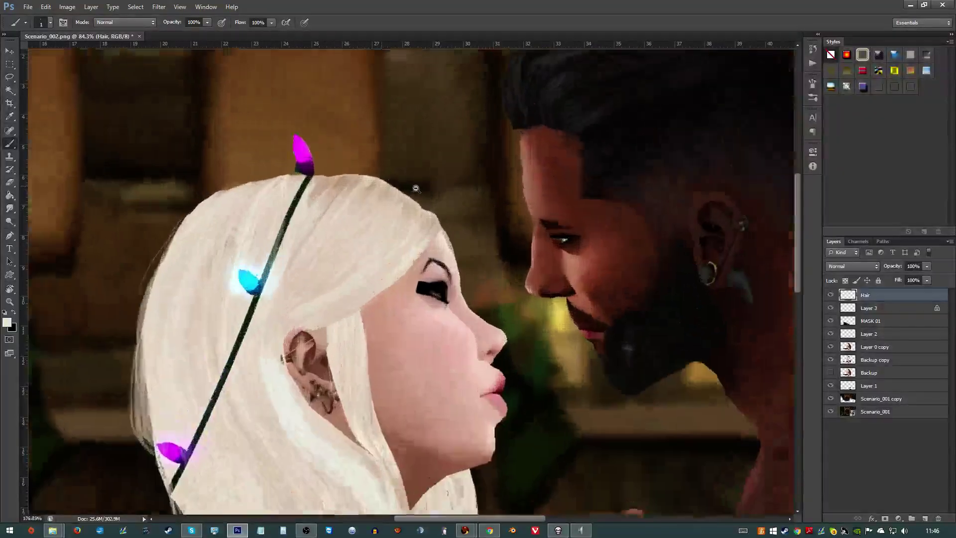
pyautogui.click(857, 347)
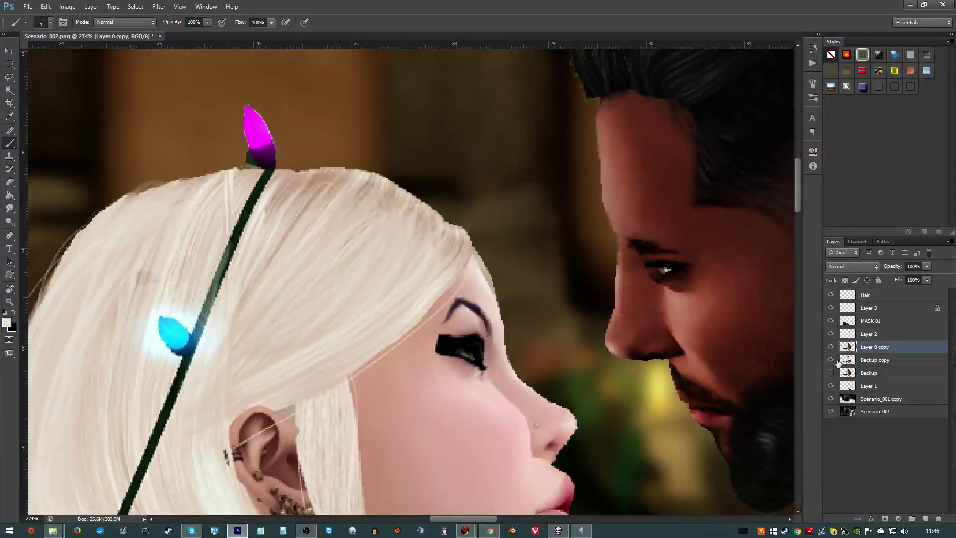
pyautogui.click(831, 360)
pyautogui.click(830, 362)
# - Smudge the hair's jagged upper edge at 19% strength on Layer 0 copy and Backup copy
pyautogui.click(9, 208)
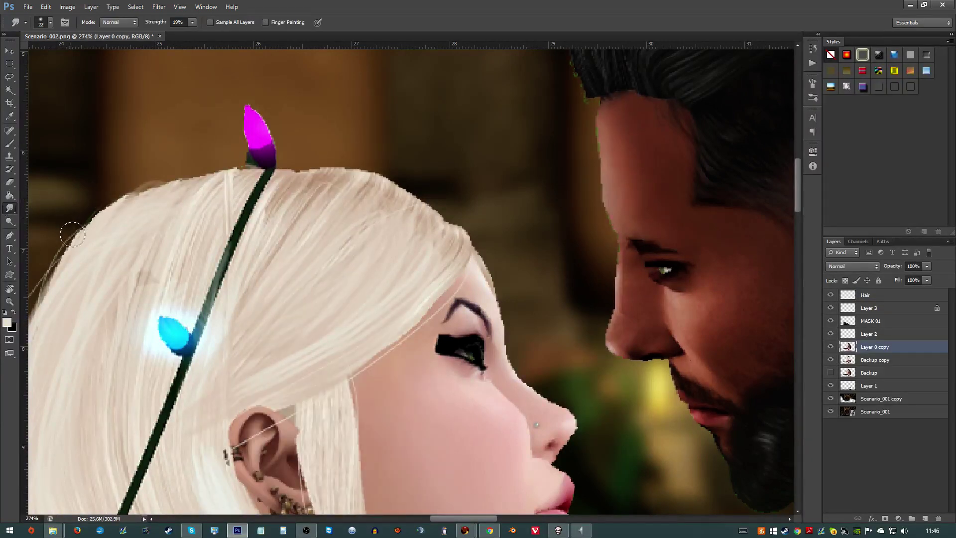
pyautogui.moveTo(108, 214)
pyautogui.mouseDown()
pyautogui.moveTo(198, 172)
pyautogui.moveTo(335, 174)
pyautogui.moveTo(328, 169)
pyautogui.moveTo(301, 167)
pyautogui.moveTo(380, 177)
pyautogui.moveTo(473, 219)
pyautogui.moveTo(444, 217)
pyautogui.moveTo(489, 250)
pyautogui.mouseUp()
pyautogui.click(891, 360)
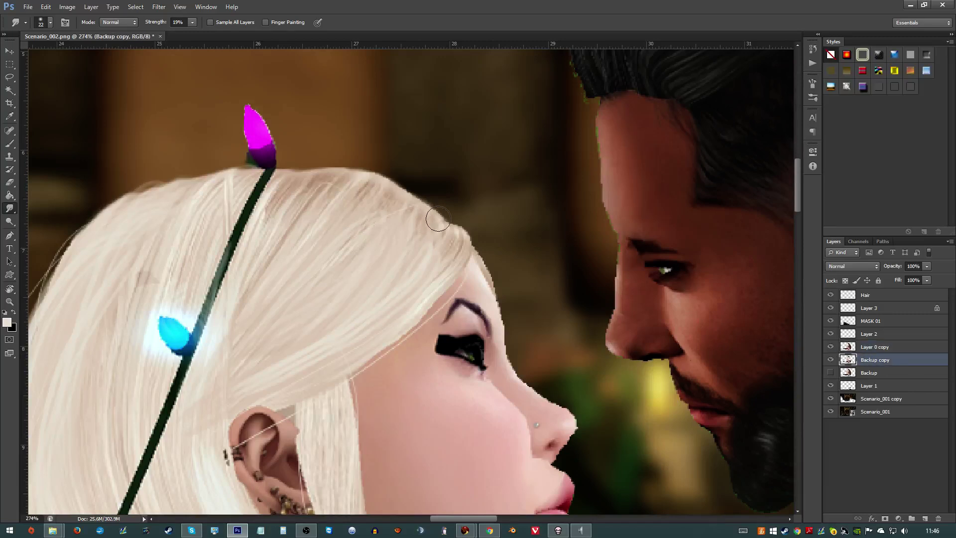
pyautogui.moveTo(440, 210)
pyautogui.mouseDown()
pyautogui.moveTo(402, 181)
pyautogui.moveTo(354, 174)
pyautogui.mouseUp()
pyautogui.scroll(-5, 437, 195)
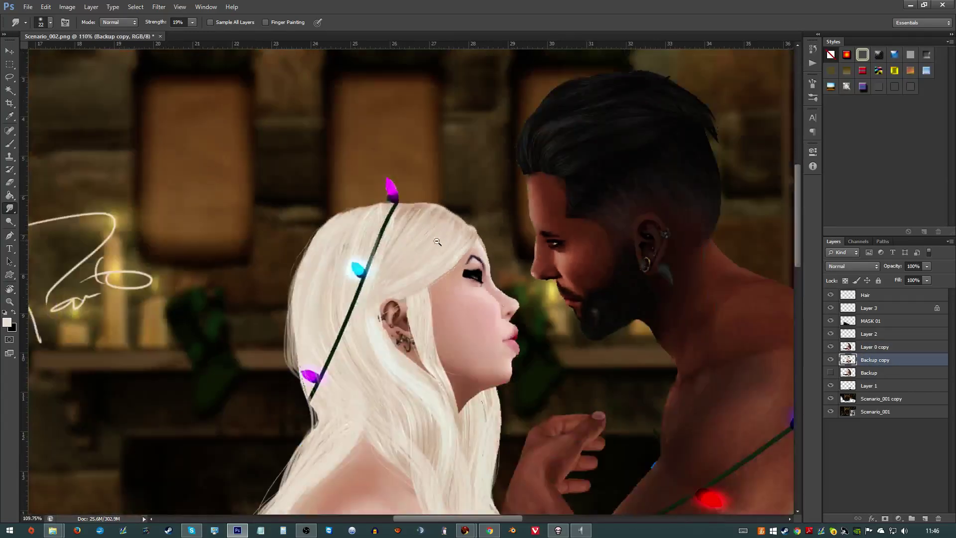
pyautogui.scroll(-3, 436, 242)
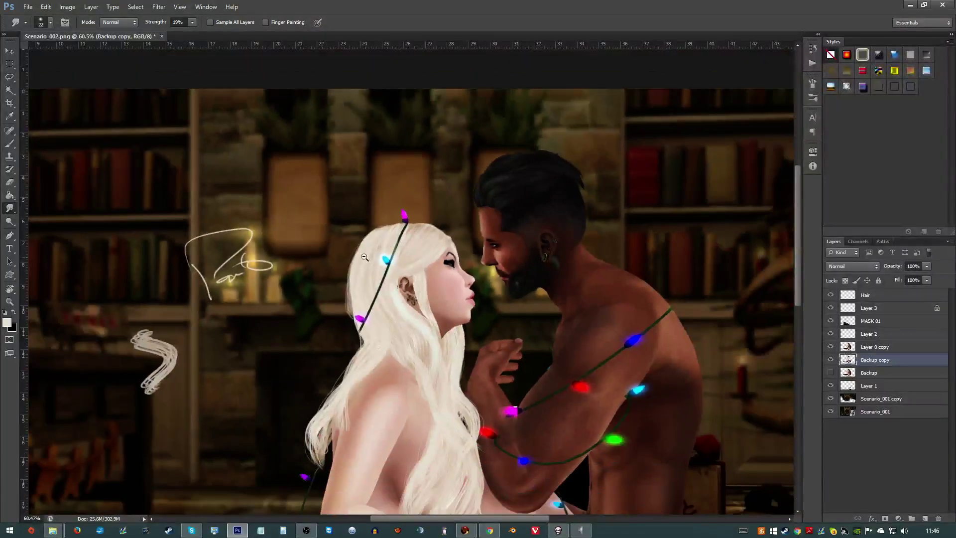
pyautogui.scroll(5, 365, 256)
pyautogui.click(879, 347)
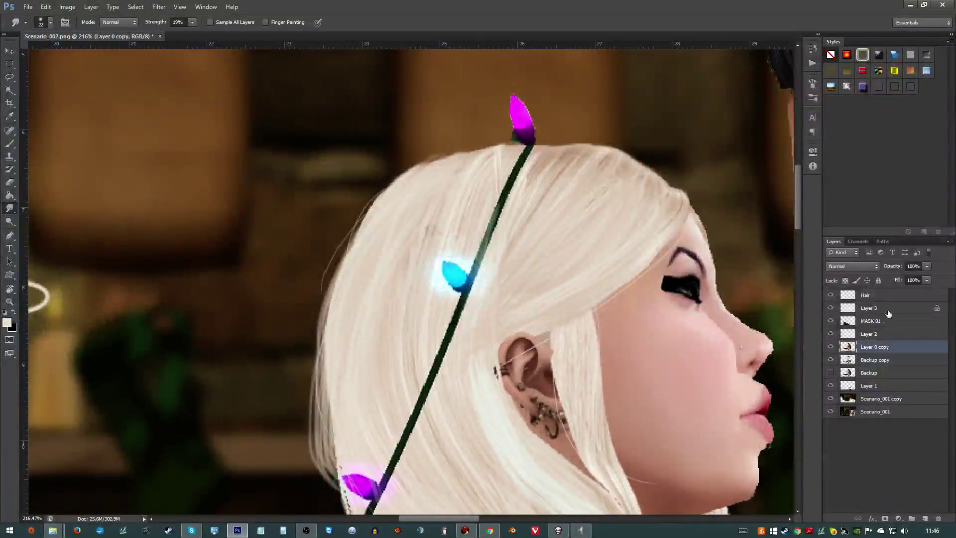
pyautogui.click(880, 295)
# - Set up the Brush tool with a fine 13 px tip on the Hair layer
pyautogui.press('b')
pyautogui.rightClick(310, 228)
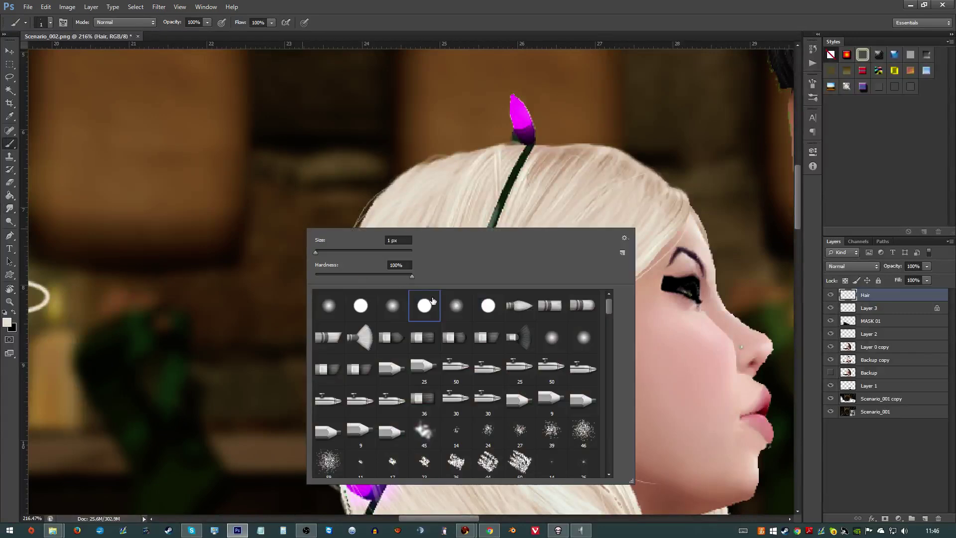
pyautogui.moveTo(604, 308); pyautogui.dragTo(608, 331)
pyautogui.click(477, 312)
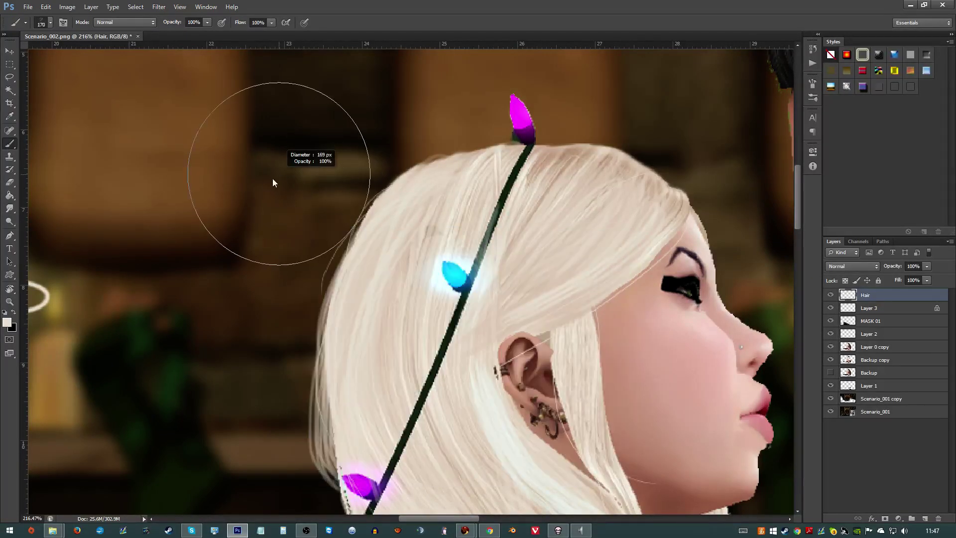
pyautogui.moveTo(273, 181)
pyautogui.mouseDown()
pyautogui.moveTo(222, 189)
pyautogui.moveTo(207, 138)
pyautogui.moveTo(86, 250)
pyautogui.mouseUp()
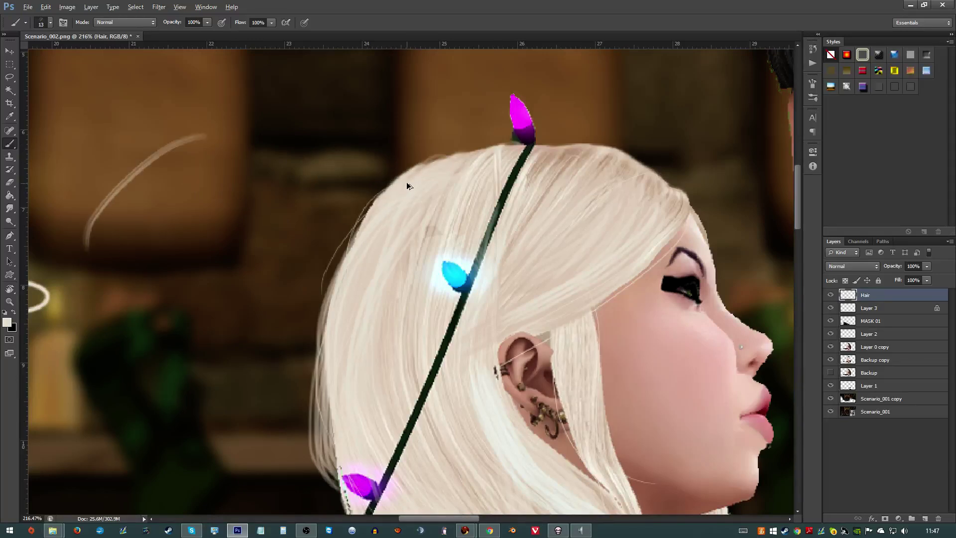
# - Paint light strands along the hair's left and outer edges, over the cord and ear top
pyautogui.moveTo(372, 204)
pyautogui.mouseDown()
pyautogui.moveTo(326, 277)
pyautogui.moveTo(319, 310)
pyautogui.moveTo(337, 277)
pyautogui.moveTo(311, 356)
pyautogui.mouseUp()
pyautogui.moveTo(328, 298); pyautogui.dragTo(328, 426)
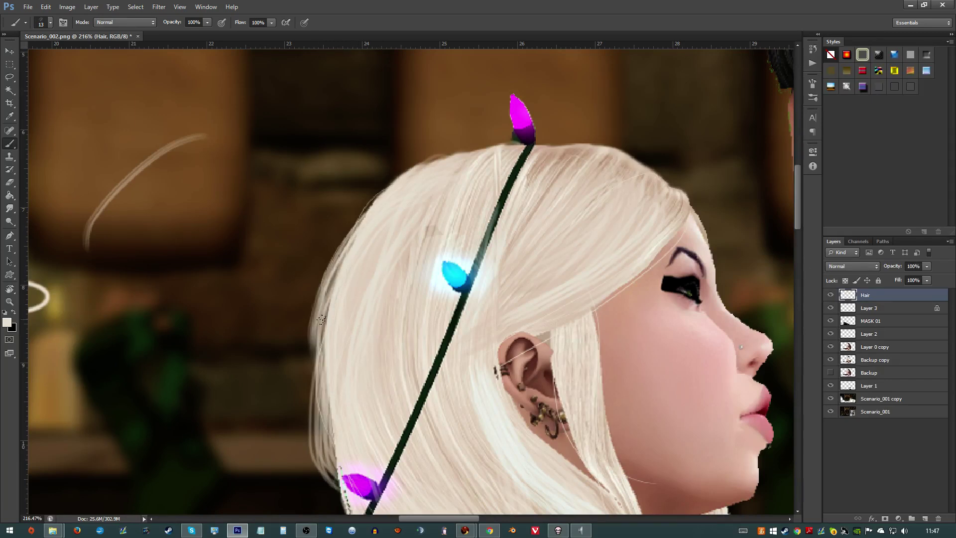
pyautogui.moveTo(439, 216)
pyautogui.mouseDown()
pyautogui.moveTo(389, 322)
pyautogui.moveTo(430, 242)
pyautogui.moveTo(400, 309)
pyautogui.moveTo(420, 320)
pyautogui.mouseUp()
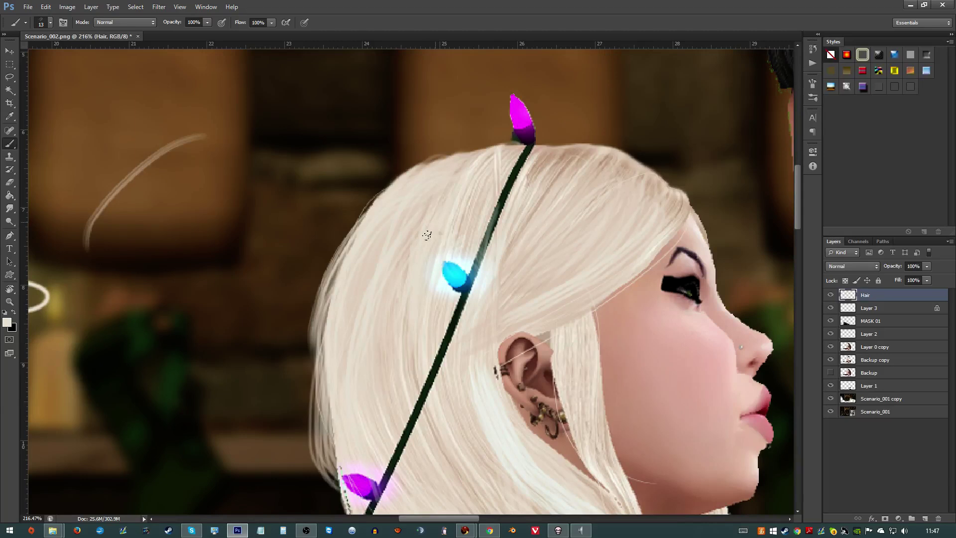
pyautogui.moveTo(529, 189); pyautogui.dragTo(490, 242)
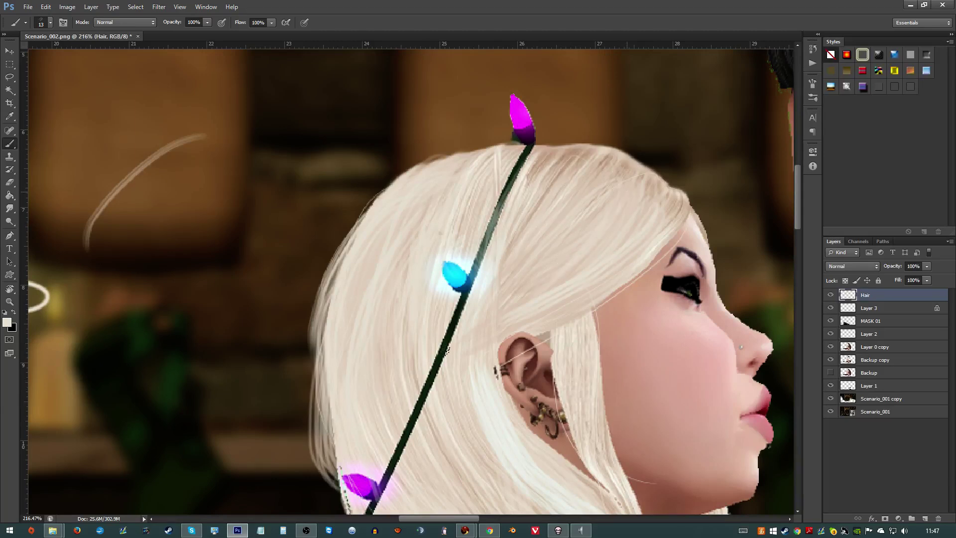
pyautogui.moveTo(617, 270); pyautogui.dragTo(501, 342)
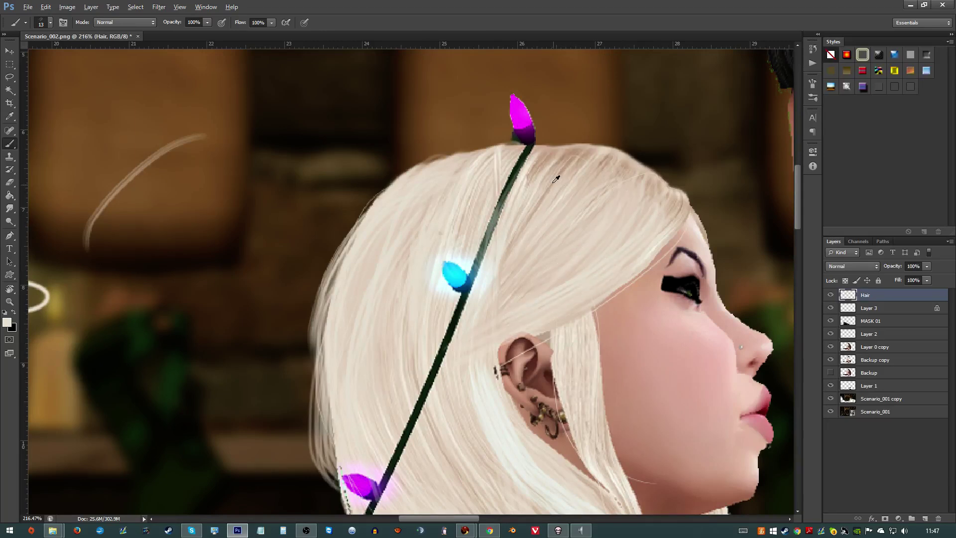
# - Sample a darker tan from the hair and try tan strands below the ear, undoing rejects
pyautogui.keyDown('alt'); pyautogui.click(547, 159); pyautogui.keyUp('alt')
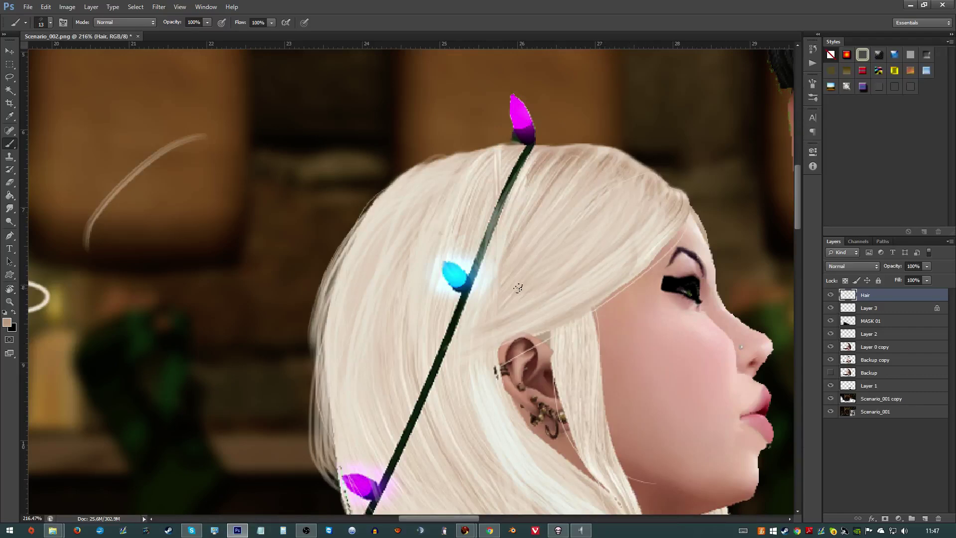
pyautogui.scroll(-3, 555, 298)
pyautogui.moveTo(537, 351); pyautogui.dragTo(570, 377)
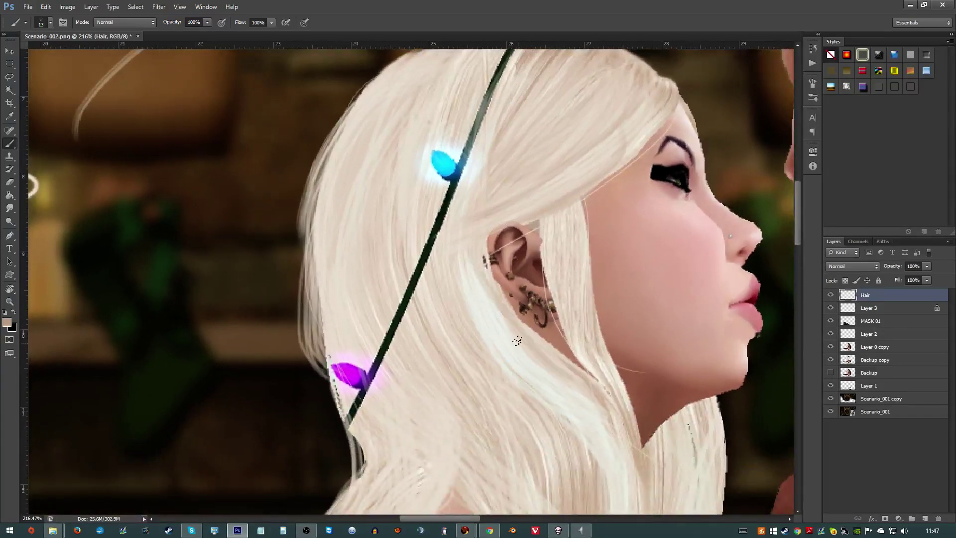
pyautogui.hotkey('ctrl', 'z')
pyautogui.moveTo(515, 299); pyautogui.dragTo(585, 387)
pyautogui.hotkey('ctrl', 'z')
pyautogui.moveTo(466, 266); pyautogui.dragTo(578, 372)
pyautogui.hotkey('ctrl', 'z')
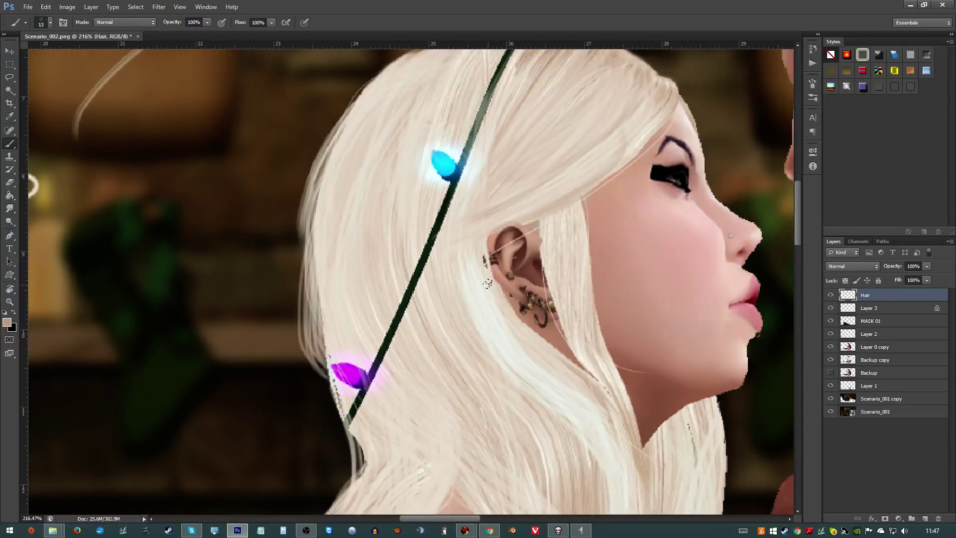
pyautogui.moveTo(485, 284)
pyautogui.mouseDown()
pyautogui.moveTo(553, 413)
pyautogui.moveTo(542, 373)
pyautogui.moveTo(483, 297)
pyautogui.moveTo(591, 402)
pyautogui.mouseUp()
pyautogui.hotkey('ctrl', 'z')
# - Paint tan strands curving down along the shoulder edge, undoing rejected attempts
pyautogui.scroll(-3, 500, 356)
pyautogui.hotkey('ctrl', 'z')
pyautogui.moveTo(435, 310); pyautogui.dragTo(383, 464)
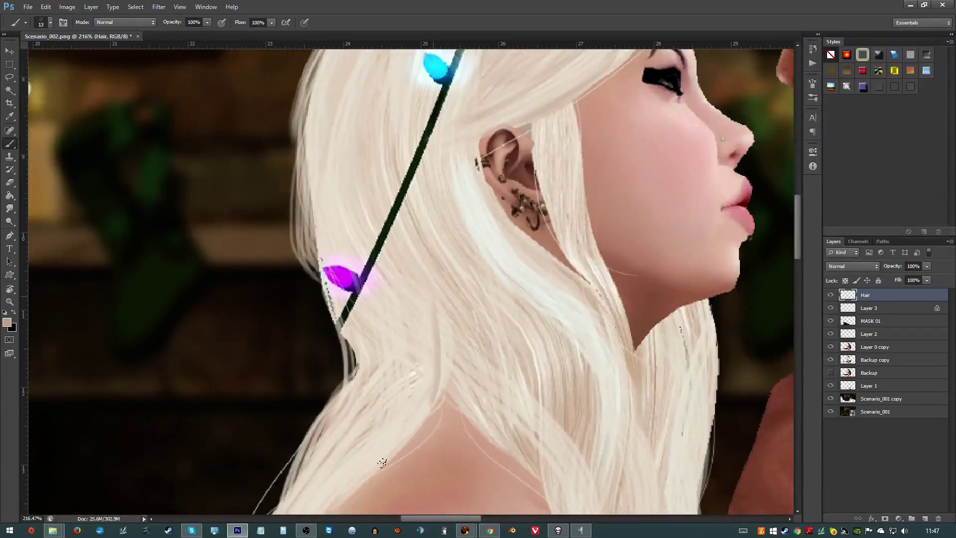
pyautogui.hotkey('ctrl', 'z')
pyautogui.moveTo(439, 332); pyautogui.dragTo(394, 456)
pyautogui.hotkey('ctrl', 'z')
pyautogui.moveTo(438, 328); pyautogui.dragTo(372, 485)
# - Add a short strand, undo trial darker strands, and review the lower hair beside the arm
pyautogui.moveTo(420, 341); pyautogui.dragTo(416, 430)
pyautogui.moveTo(527, 395); pyautogui.dragTo(478, 395)
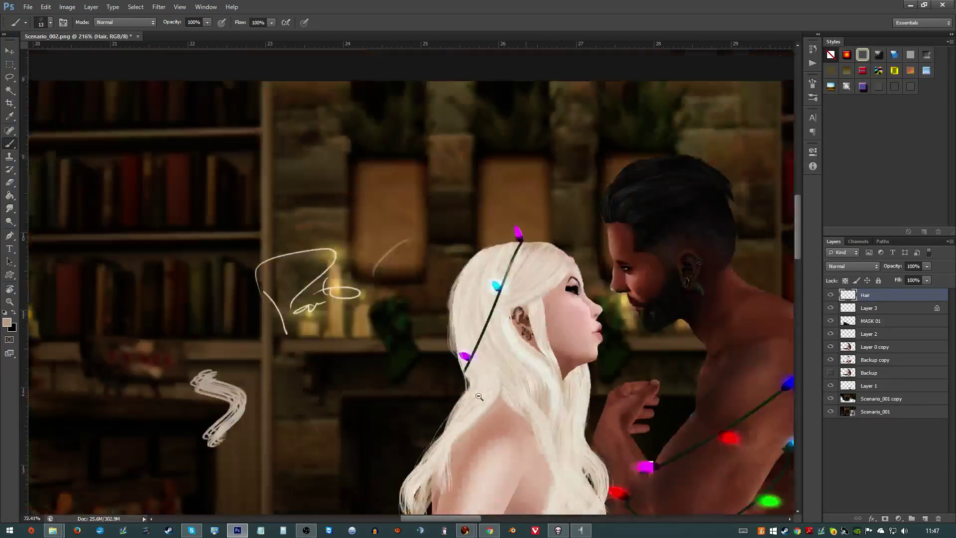
pyautogui.moveTo(531, 431); pyautogui.dragTo(511, 374)
pyautogui.scroll(3, 568, 422)
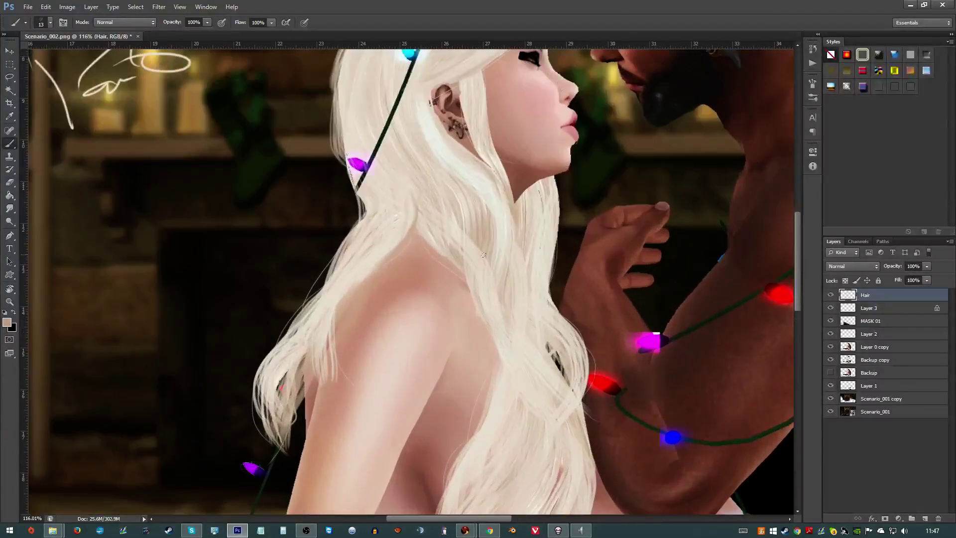
pyautogui.hotkey('ctrl', 'z')
pyautogui.moveTo(516, 266)
pyautogui.mouseDown()
pyautogui.moveTo(503, 352)
pyautogui.moveTo(511, 374)
pyautogui.mouseUp()
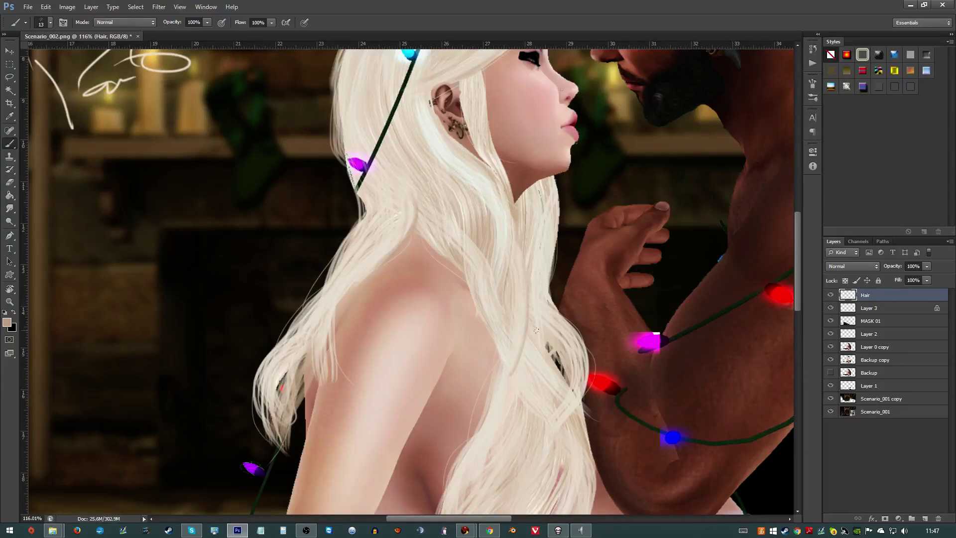
pyautogui.hotkey('ctrl', 'z')
pyautogui.moveTo(525, 426); pyautogui.dragTo(560, 322)
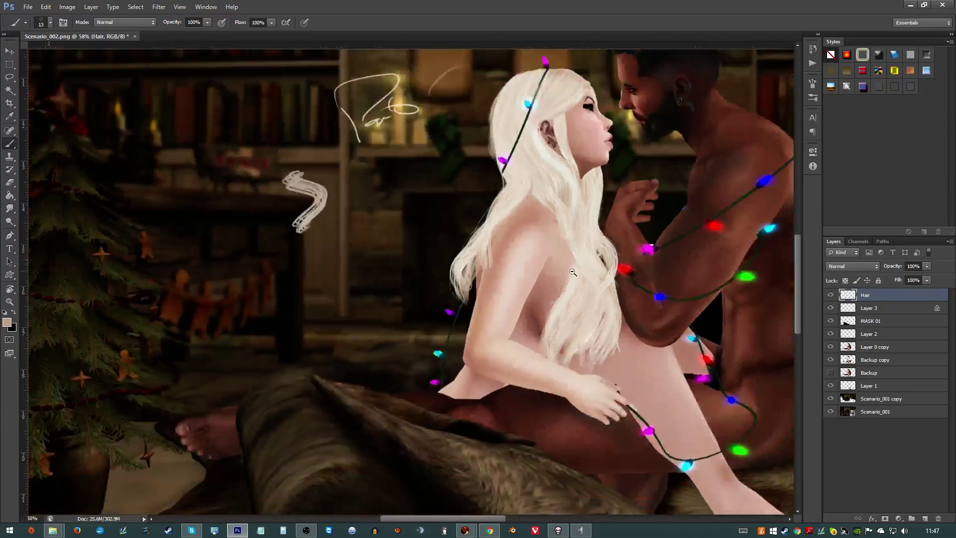
pyautogui.scroll(-2, 600, 260)
pyautogui.scroll(2, 592, 152)
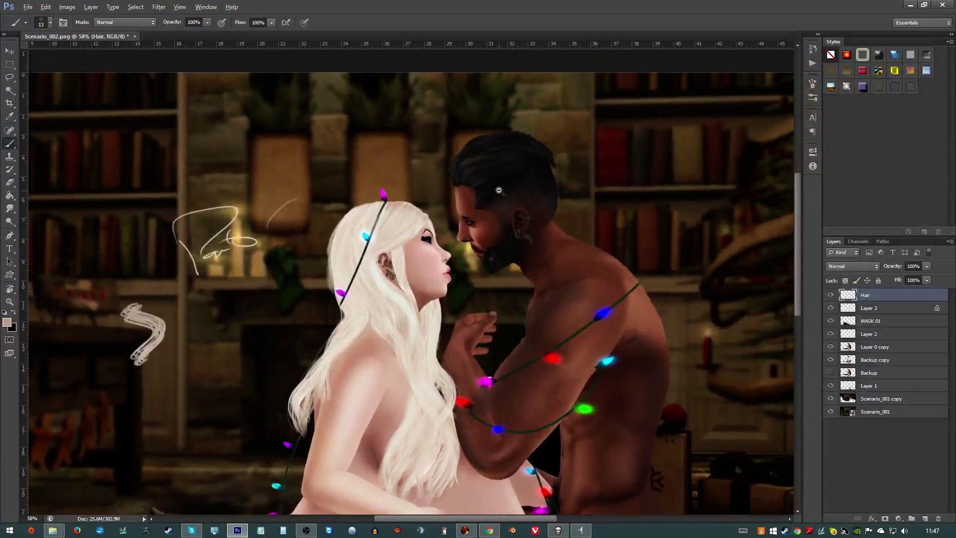
pyautogui.scroll(2, 534, 188)
pyautogui.scroll(3, 534, 188)
pyautogui.scroll(1, 505, 245)
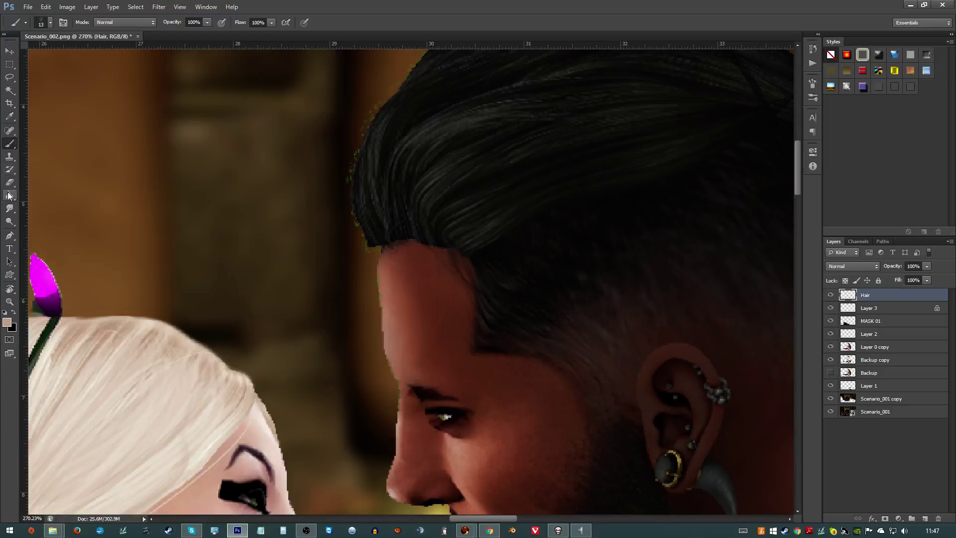
# - With the Pen tool, trace anchors up the man's forehead hairline, curving along the hair
pyautogui.click(10, 235)
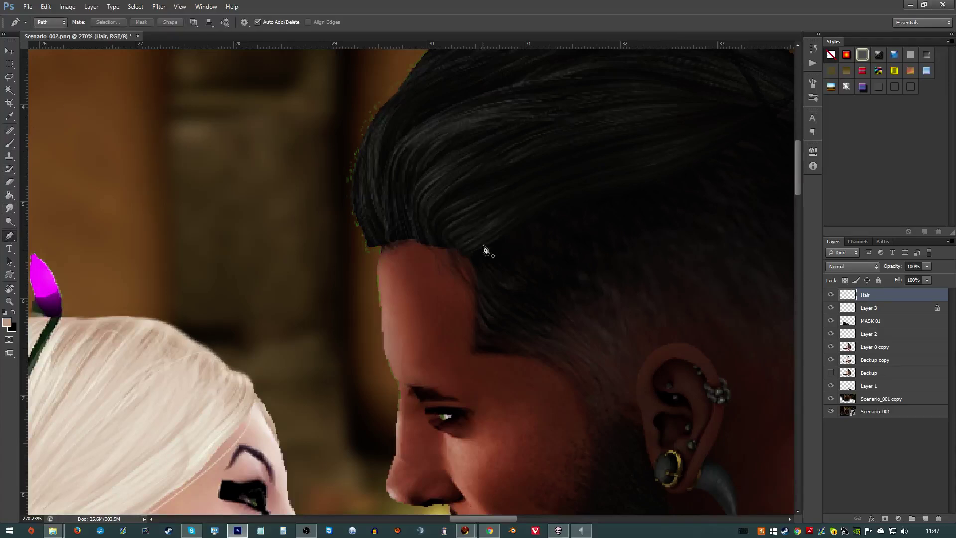
pyautogui.click(379, 303)
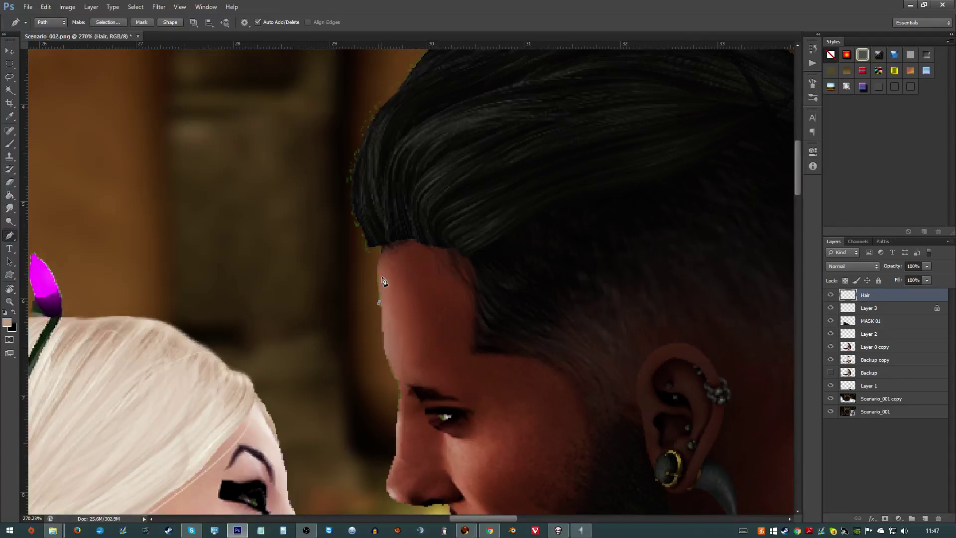
pyautogui.click(384, 247)
pyautogui.click(374, 245)
pyautogui.click(365, 231)
pyautogui.hotkey('ctrl', 'z')
pyautogui.click(382, 107)
pyautogui.moveTo(381, 195); pyautogui.dragTo(356, 193)
# - Continue the path over the hair top to the crown and loop back through the background
pyautogui.scroll(3, 368, 174)
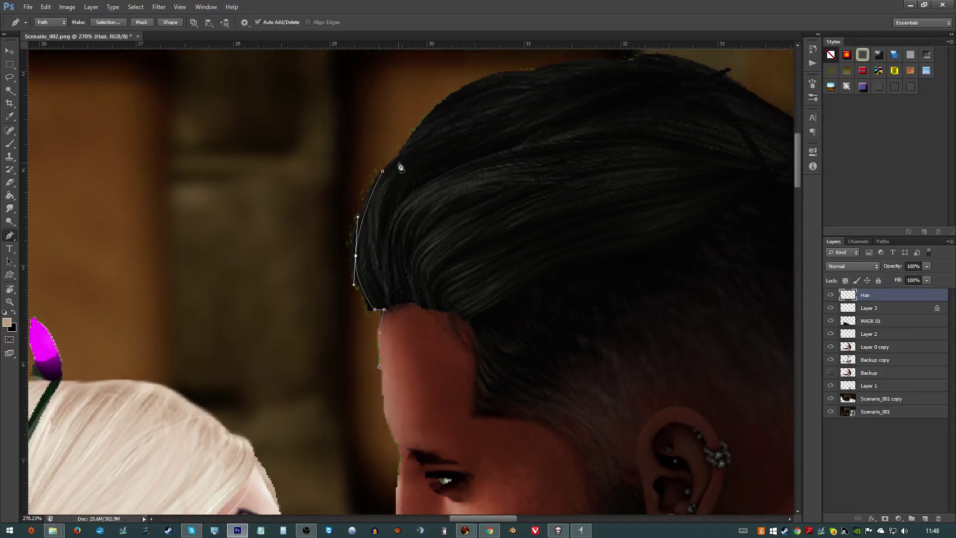
pyautogui.click(401, 153)
pyautogui.click(446, 99)
pyautogui.click(501, 72)
pyautogui.moveTo(420, 46); pyautogui.dragTo(414, 56)
pyautogui.click(280, 98)
pyautogui.moveTo(264, 111); pyautogui.dragTo(252, 128)
pyautogui.moveTo(221, 169); pyautogui.dragTo(218, 178)
pyautogui.moveTo(221, 202); pyautogui.dragTo(254, 271)
pyautogui.moveTo(271, 320); pyautogui.dragTo(277, 341)
pyautogui.moveTo(341, 362); pyautogui.dragTo(346, 368)
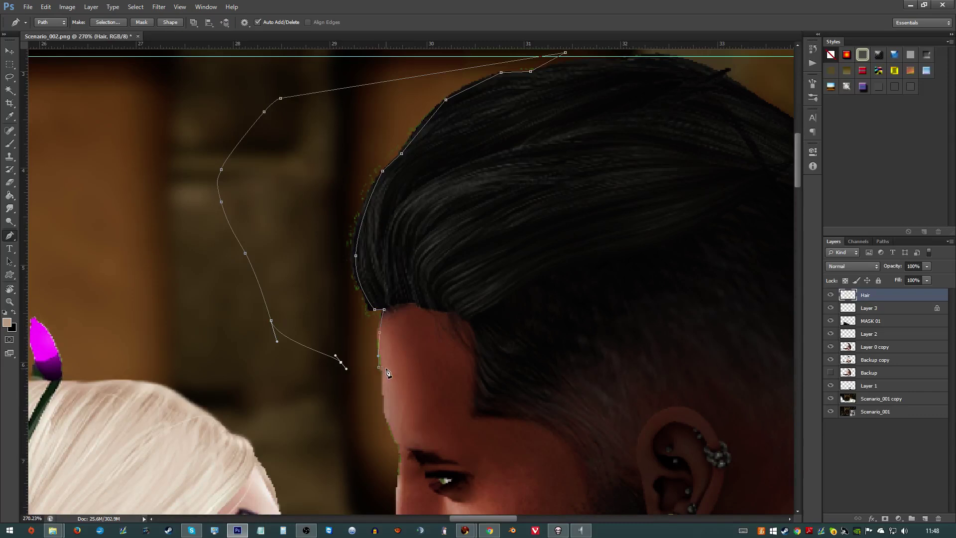
pyautogui.rightClick(331, 275)
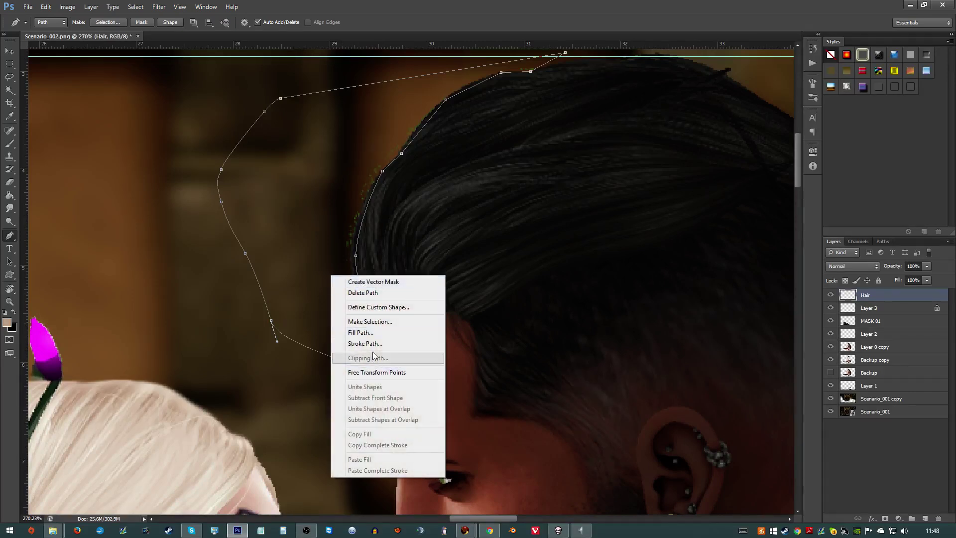
# - Turn the hair path into a selection, select Backup copy, then deselect
pyautogui.click(370, 321)
pyautogui.press('Return')
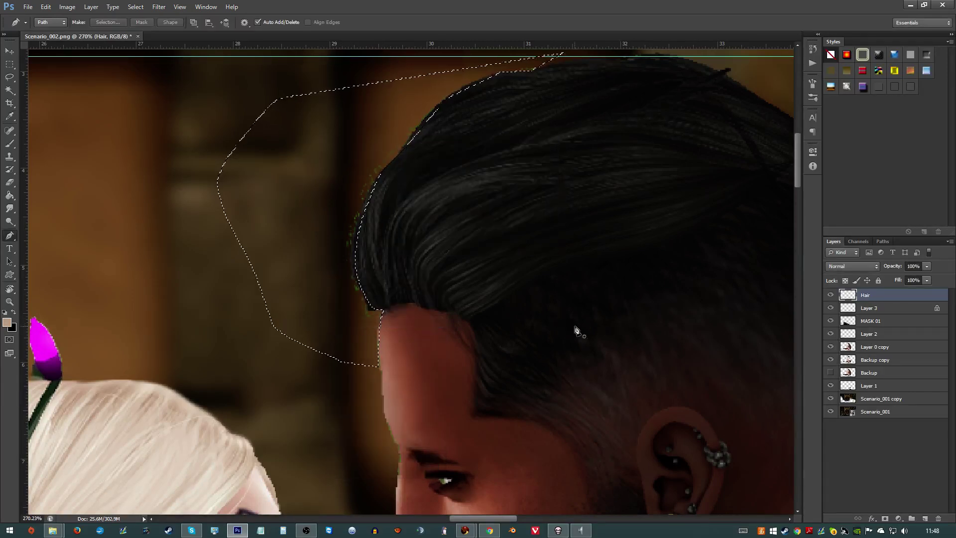
pyautogui.click(910, 348)
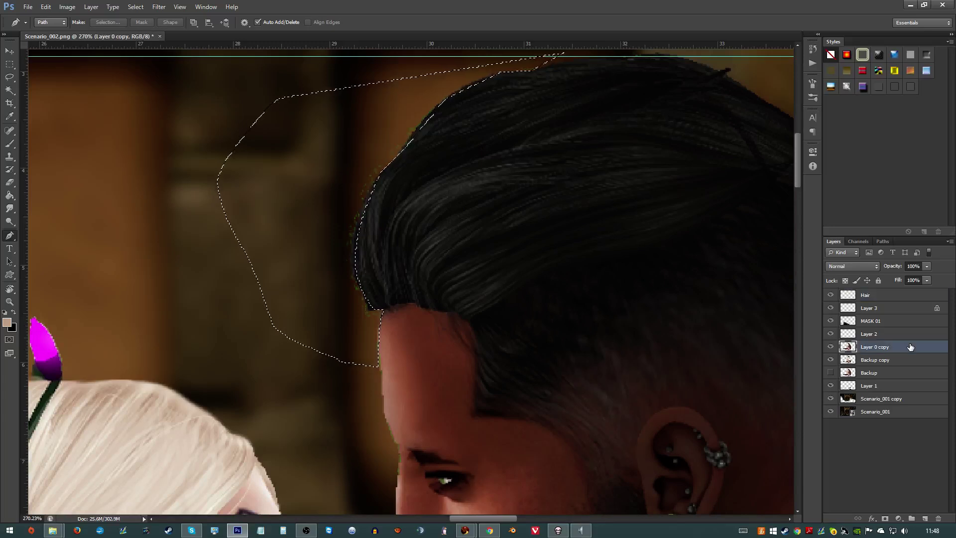
pyautogui.click(886, 360)
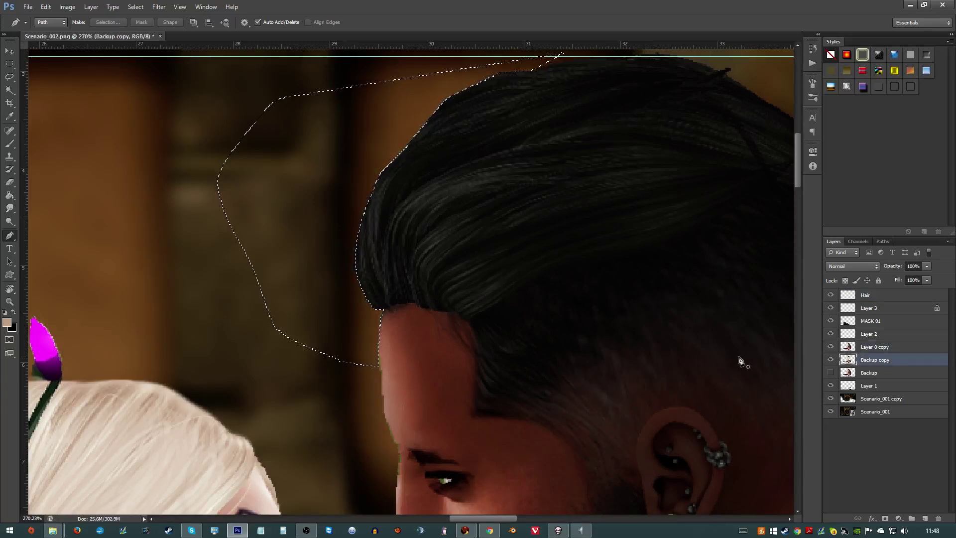
pyautogui.hotkey('ctrl', 'd')
# - Start a new pen path down the man's forehead profile from hairline toward the brow
pyautogui.scroll(-3, 657, 362)
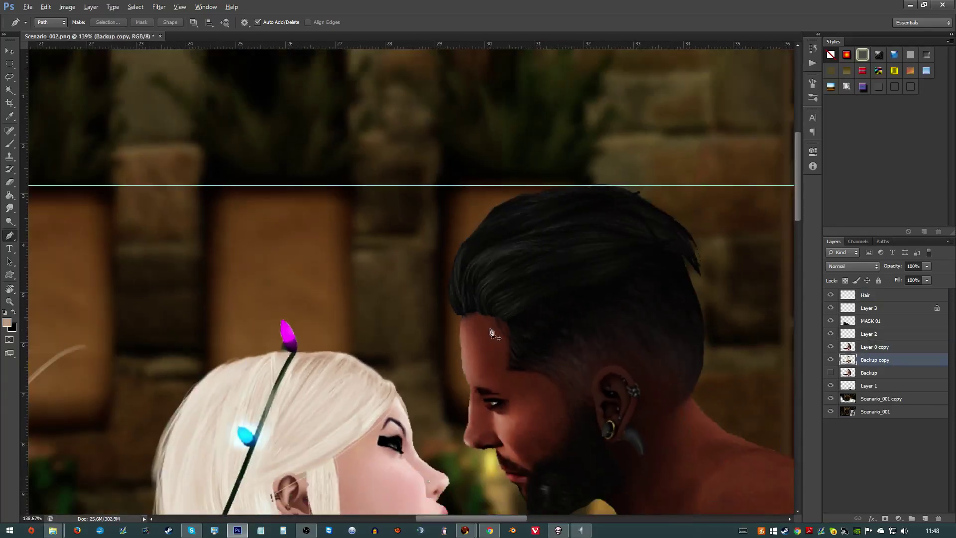
pyautogui.scroll(5, 459, 356)
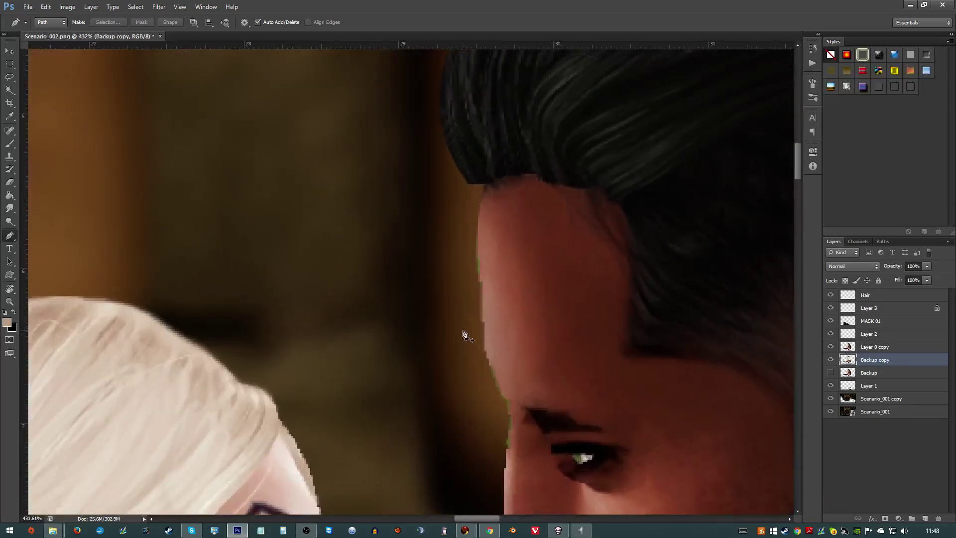
pyautogui.click(478, 219)
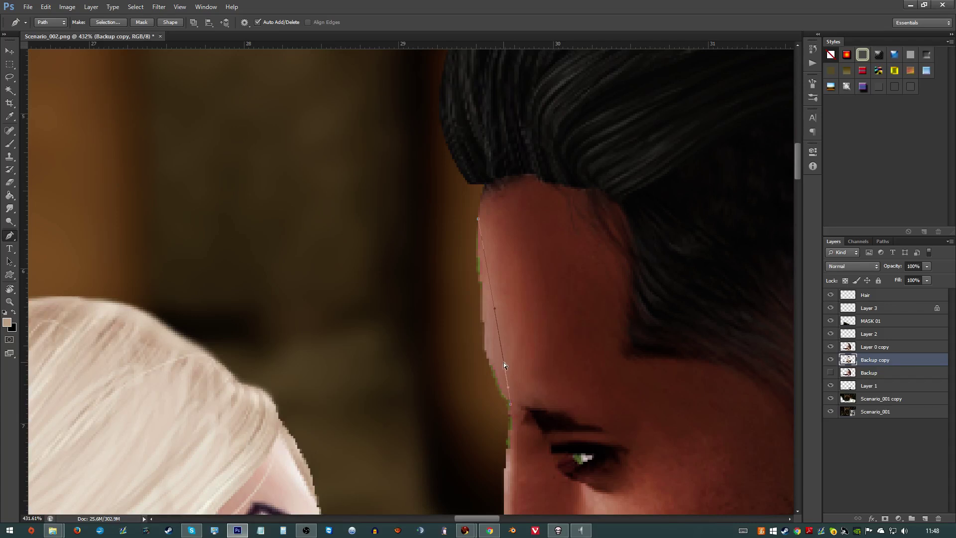
pyautogui.moveTo(504, 365); pyautogui.dragTo(492, 365)
pyautogui.click(484, 283)
pyautogui.click(483, 279)
pyautogui.scroll(-3, 509, 431)
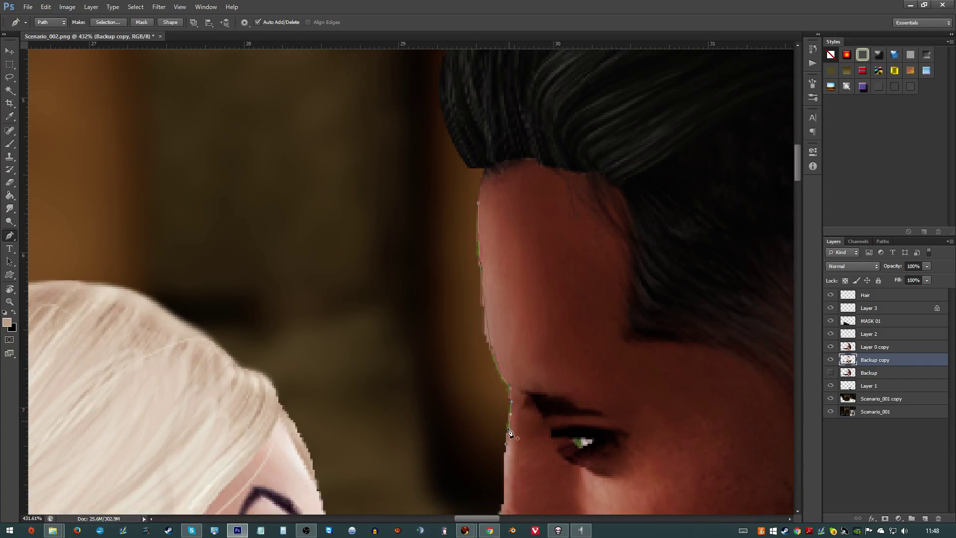
# - Close the forehead path through the background and convert it into a selection
pyautogui.click(471, 399)
pyautogui.moveTo(362, 262); pyautogui.dragTo(349, 232)
pyautogui.moveTo(349, 168); pyautogui.dragTo(360, 135)
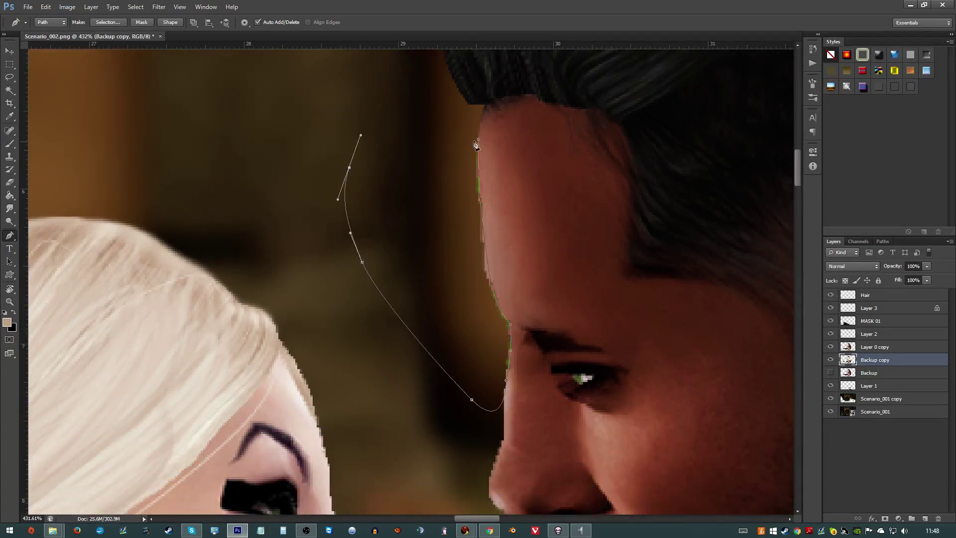
pyautogui.click(476, 141)
pyautogui.rightClick(364, 204)
pyautogui.click(446, 256)
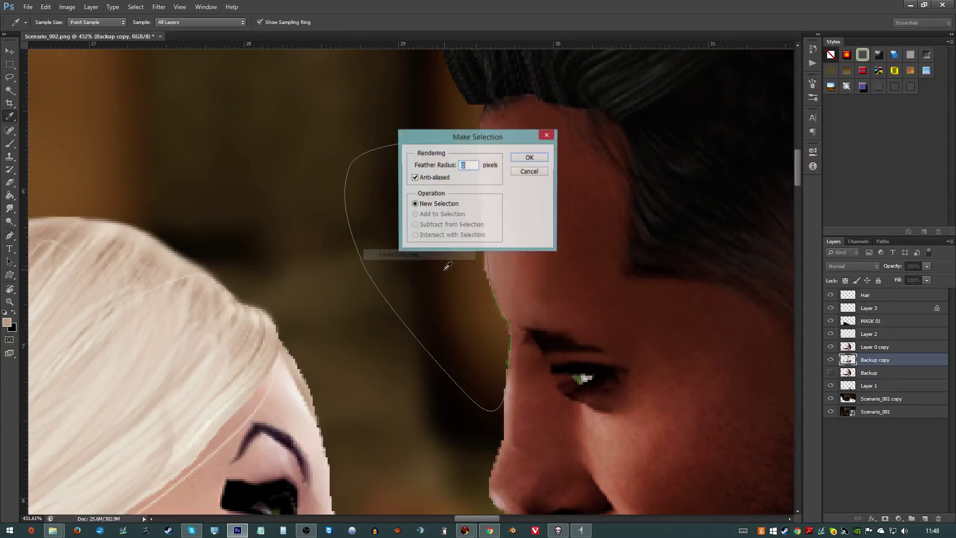
pyautogui.press('Return')
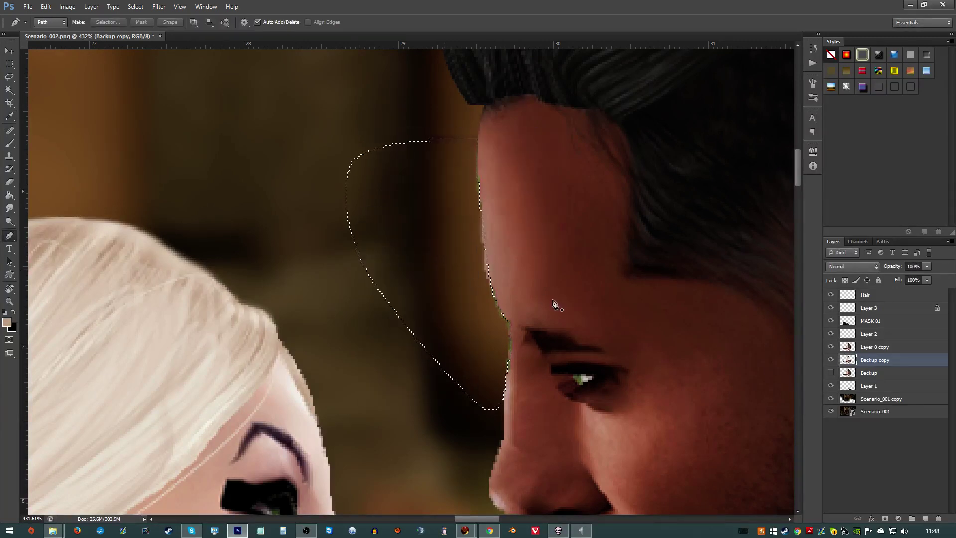
# - Compare Layer 0 copy against Backup copy, then clear the forehead selection
pyautogui.click(866, 347)
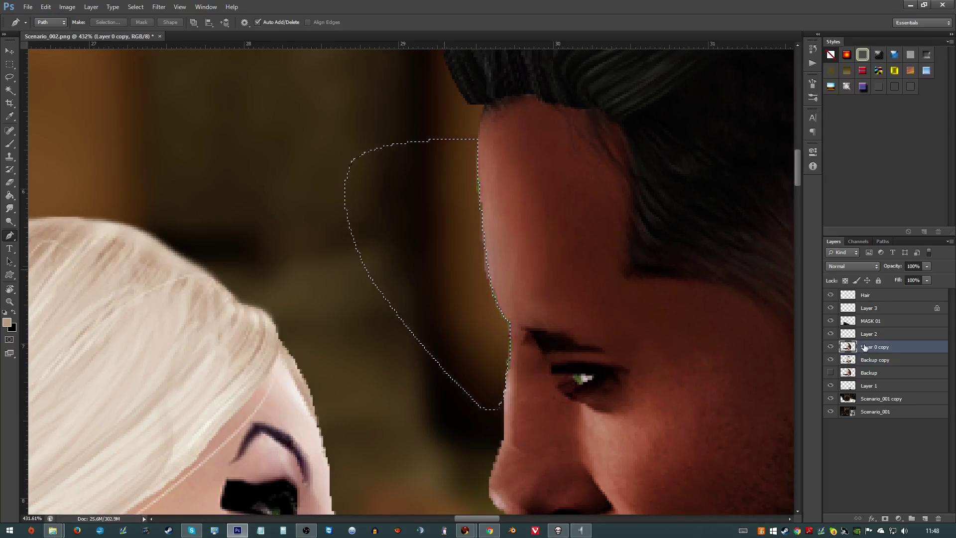
pyautogui.click(866, 358)
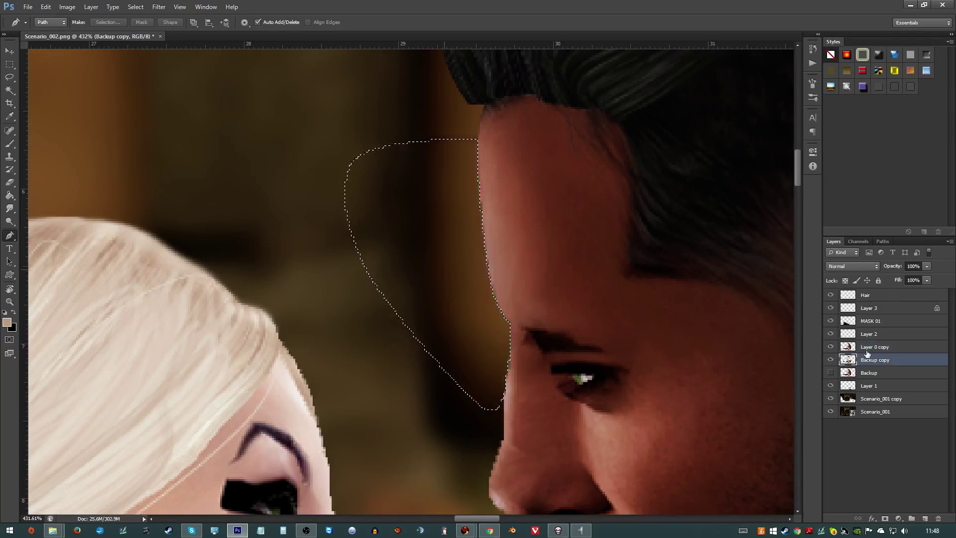
pyautogui.click(868, 348)
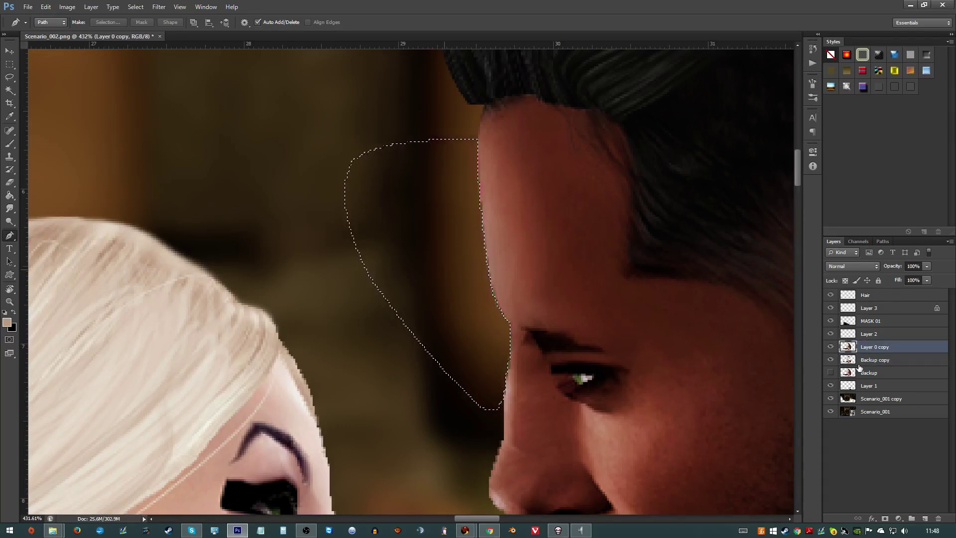
pyautogui.click(858, 360)
pyautogui.click(862, 352)
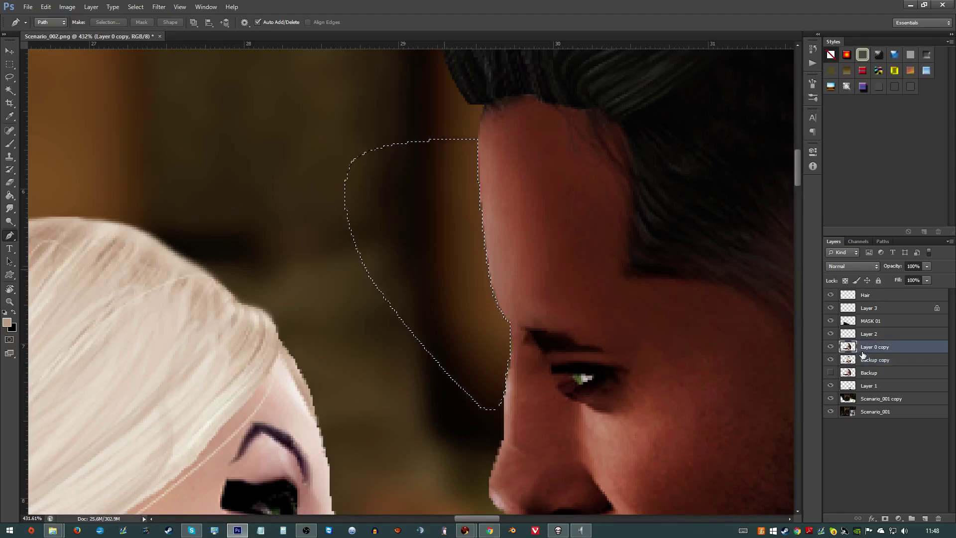
pyautogui.hotkey('ctrl', 'd')
pyautogui.click(573, 403)
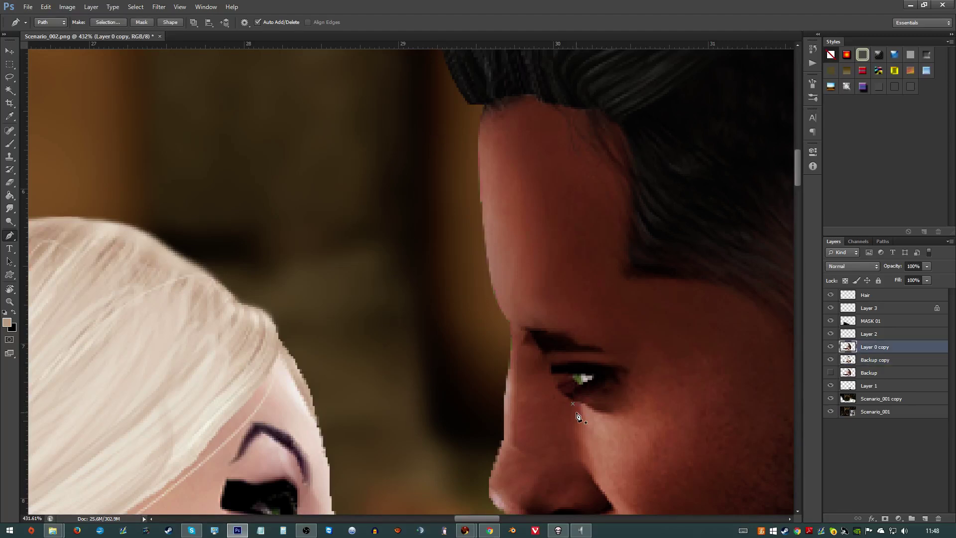
pyautogui.scroll(-5, 577, 416)
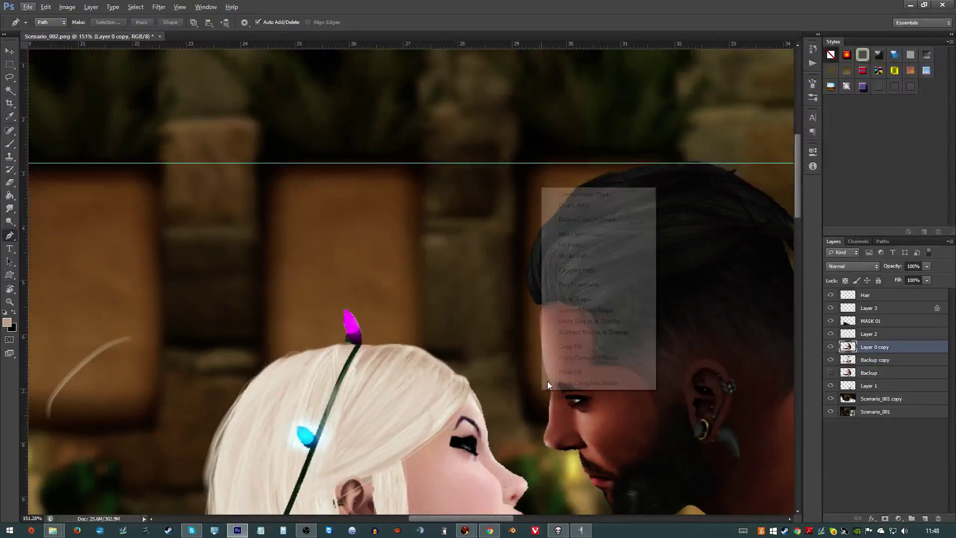
# - Delete the Layer 0 copy layer
pyautogui.scroll(-3, 602, 357)
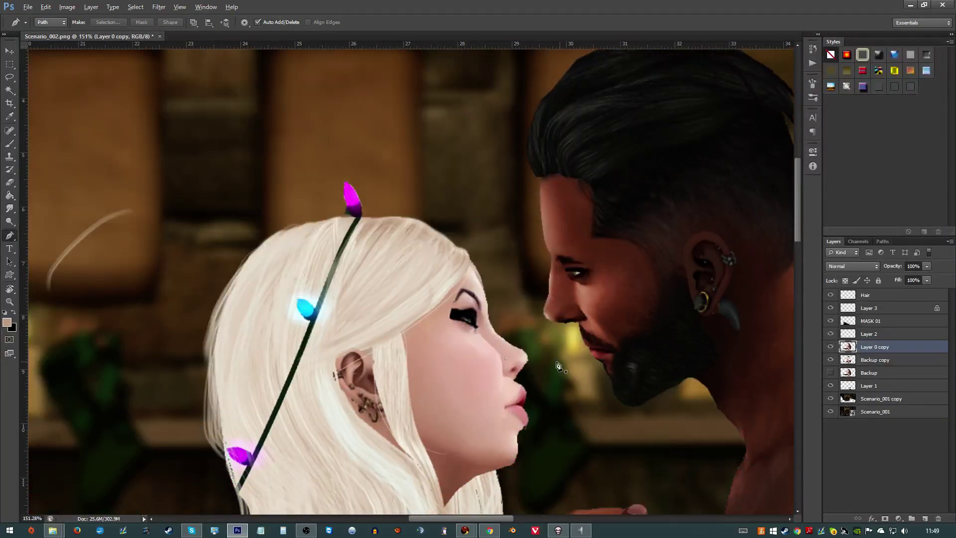
pyautogui.scroll(4, 558, 367)
pyautogui.click(876, 361)
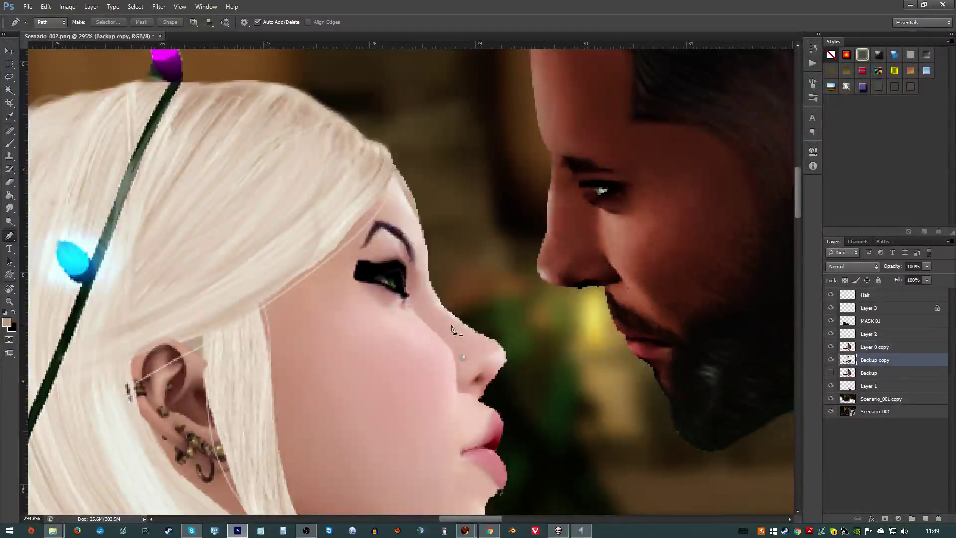
pyautogui.click(842, 348)
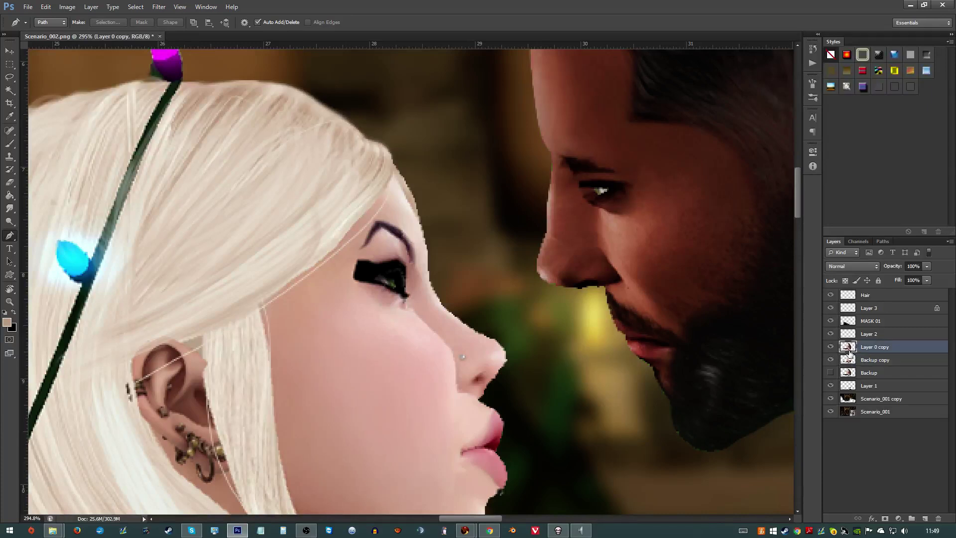
pyautogui.press('Delete')
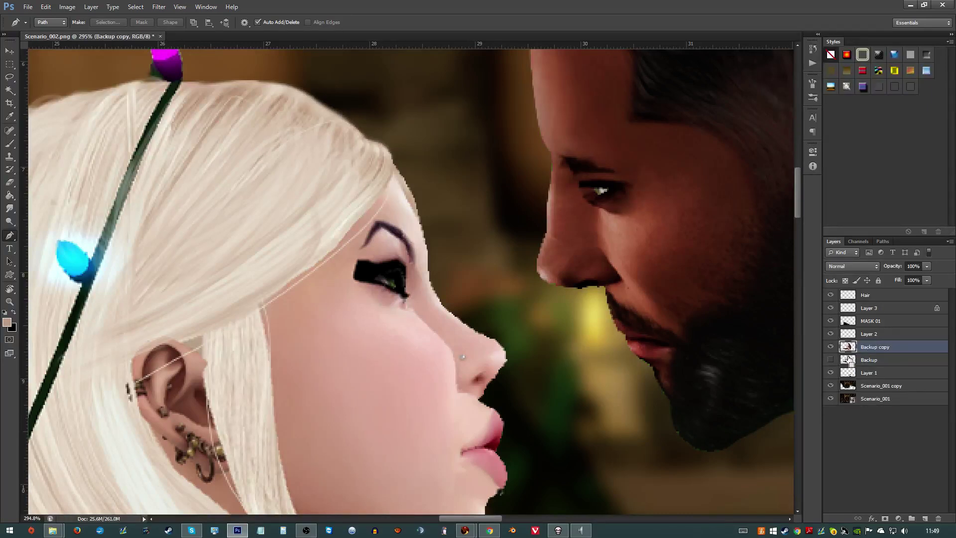
# - Duplicate Backup copy as Backup copy 2, hide the original, and smudge the nose-cheek edge at 19%
pyautogui.hotkey('ctrl', 'j')
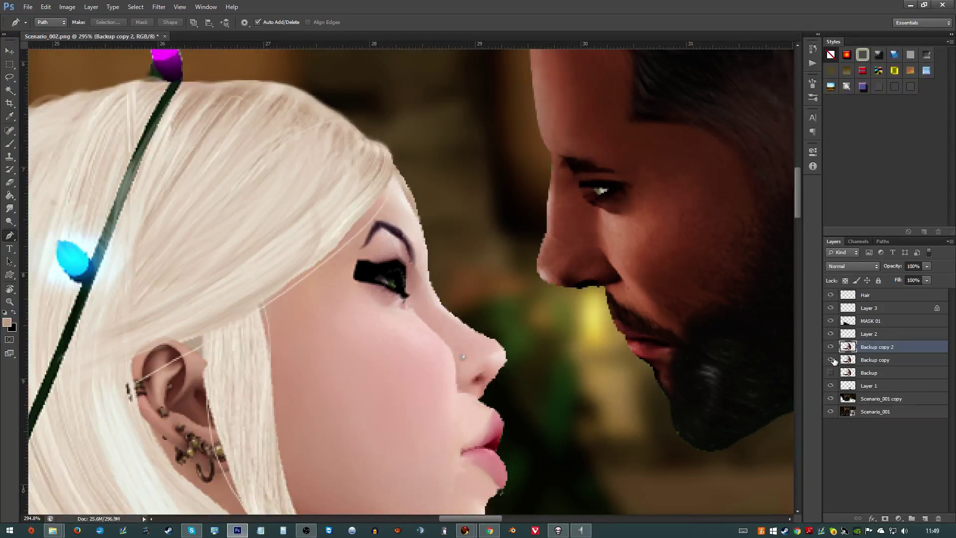
pyautogui.click(830, 360)
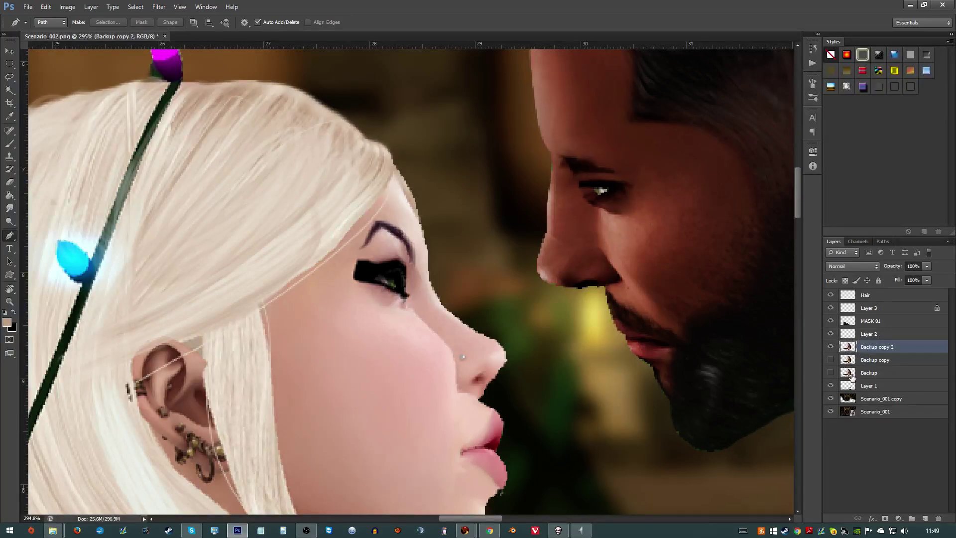
pyautogui.click(9, 208)
pyautogui.moveTo(427, 331)
pyautogui.mouseDown()
pyautogui.moveTo(436, 355)
pyautogui.moveTo(424, 345)
pyautogui.moveTo(427, 316)
pyautogui.moveTo(430, 339)
pyautogui.moveTo(448, 339)
pyautogui.moveTo(449, 372)
pyautogui.moveTo(502, 328)
pyautogui.moveTo(504, 353)
pyautogui.moveTo(513, 327)
pyautogui.moveTo(510, 354)
pyautogui.moveTo(481, 364)
pyautogui.mouseUp()
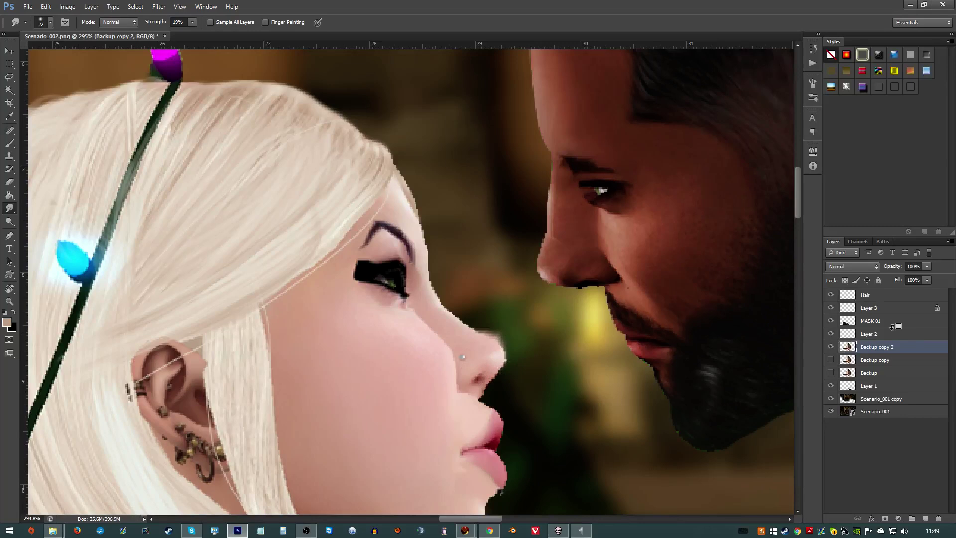
# - Delete Layer 2 and the Backup copy layer
pyautogui.click(852, 335)
pyautogui.press('Delete')
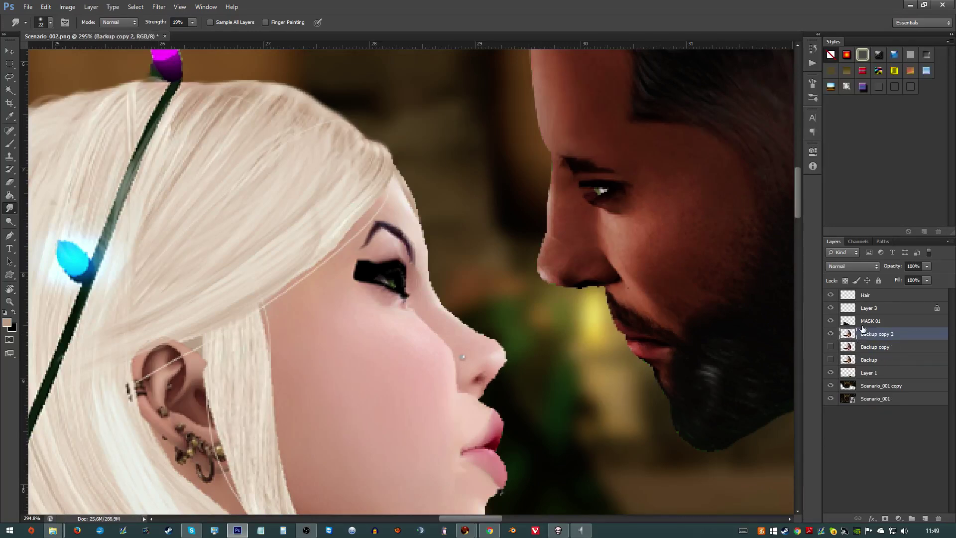
pyautogui.click(891, 347)
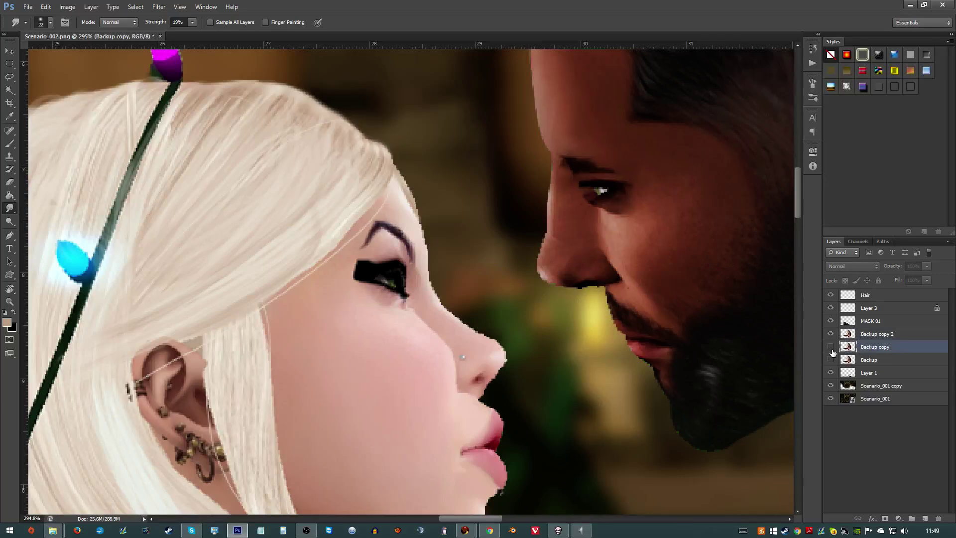
pyautogui.press('Delete')
# - Duplicate Backup copy 2 into Backup copy 3, hide Backup copy 2, and select Backup copy 3
pyautogui.click(879, 335)
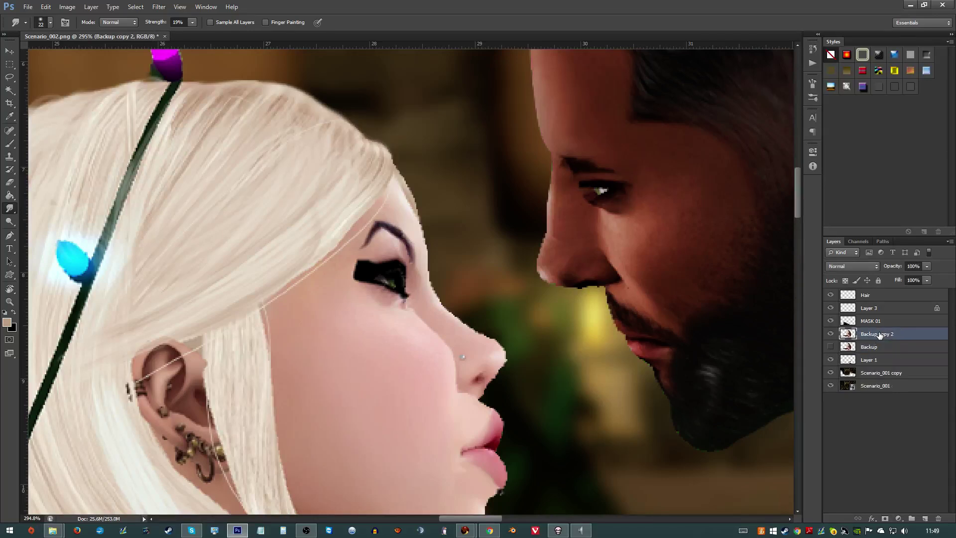
pyautogui.hotkey('ctrl', 'j')
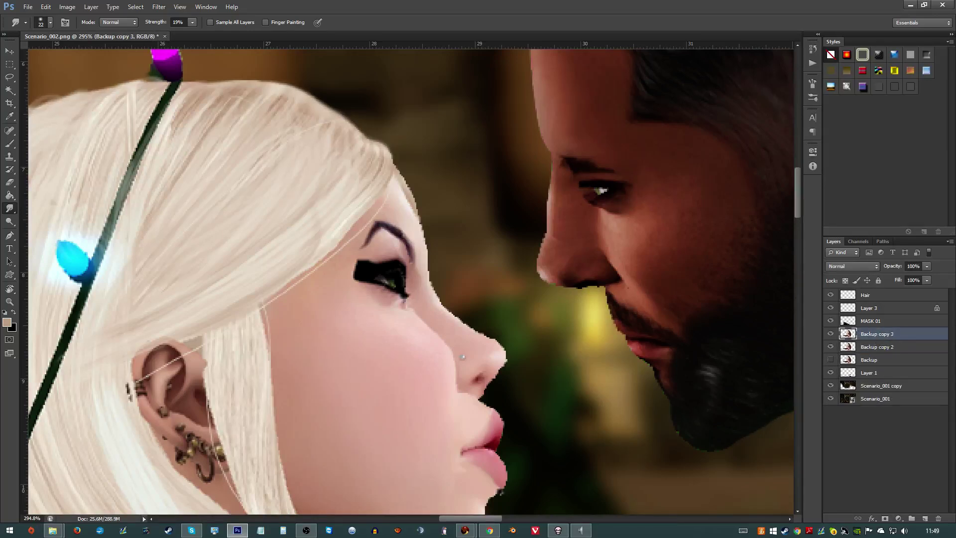
pyautogui.click(879, 348)
pyautogui.click(830, 346)
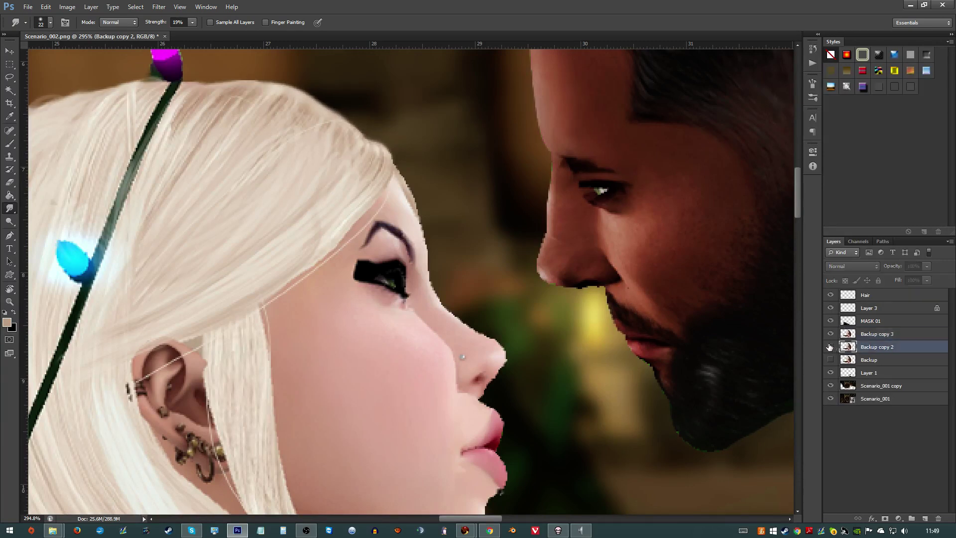
pyautogui.click(869, 334)
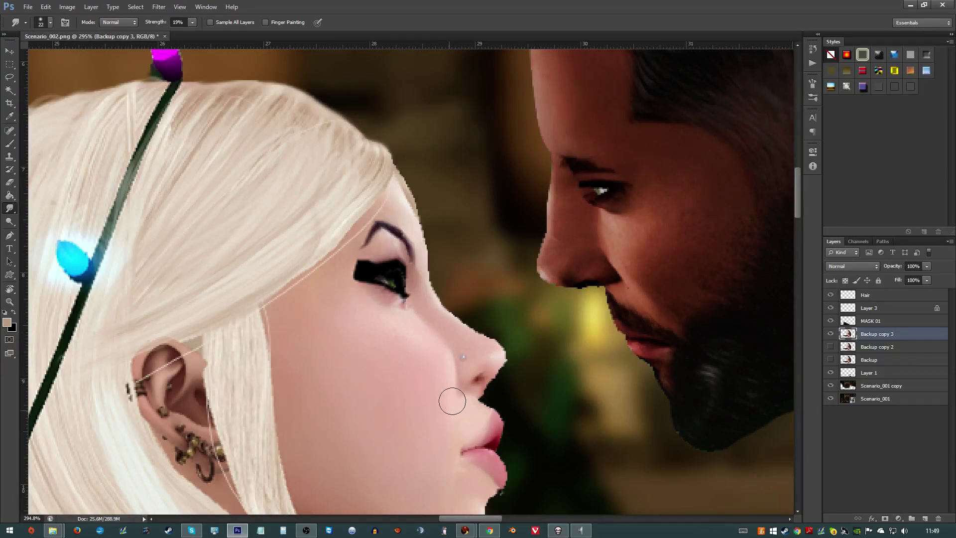
# - Switch to the Pen tool to start tracing the woman's profile on Backup copy 3
pyautogui.scroll(-2, 446, 414)
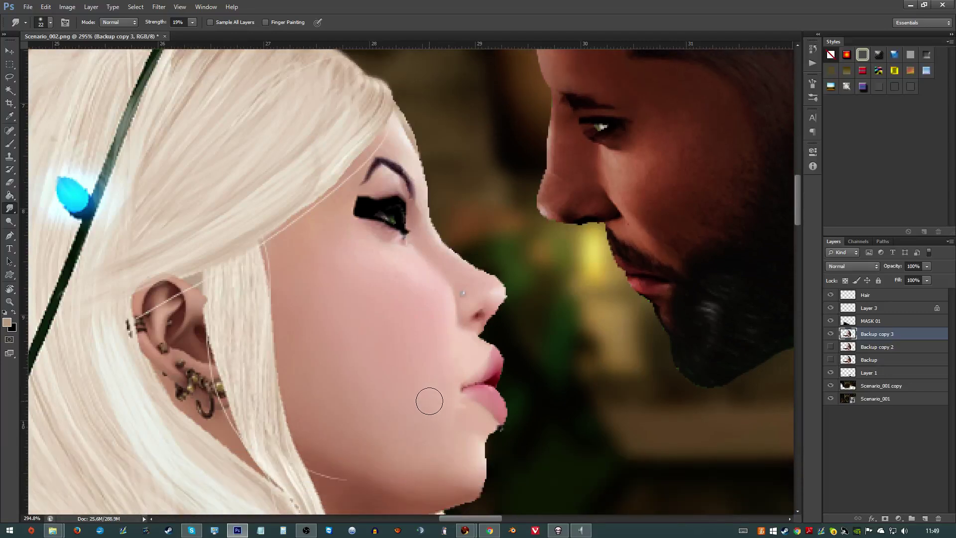
pyautogui.click(10, 236)
# - Trace a closed pen path around the woman's nose bridge, nose tip and cheek
pyautogui.click(419, 158)
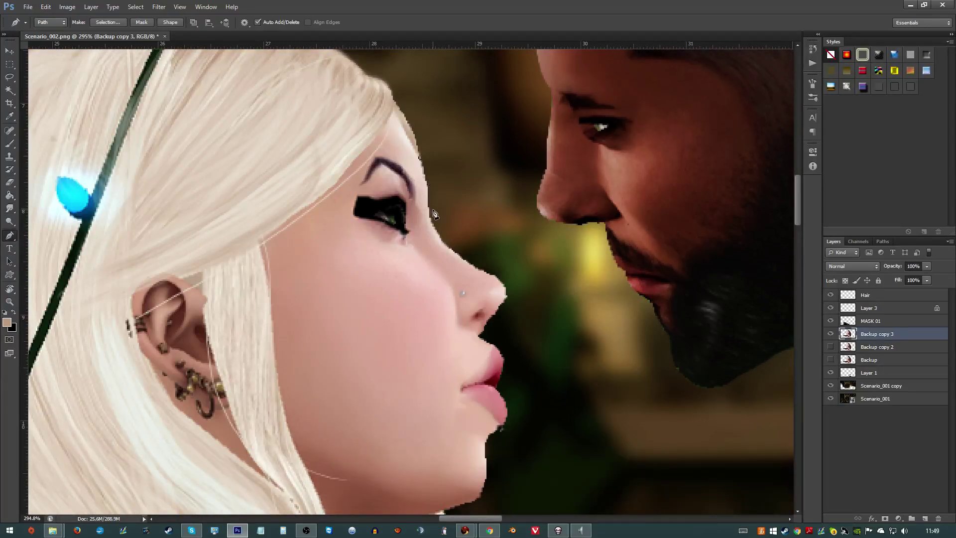
pyautogui.click(501, 290)
pyautogui.moveTo(431, 178)
pyautogui.mouseDown()
pyautogui.moveTo(431, 224)
pyautogui.moveTo(429, 190)
pyautogui.mouseUp()
pyautogui.scroll(3, 481, 271)
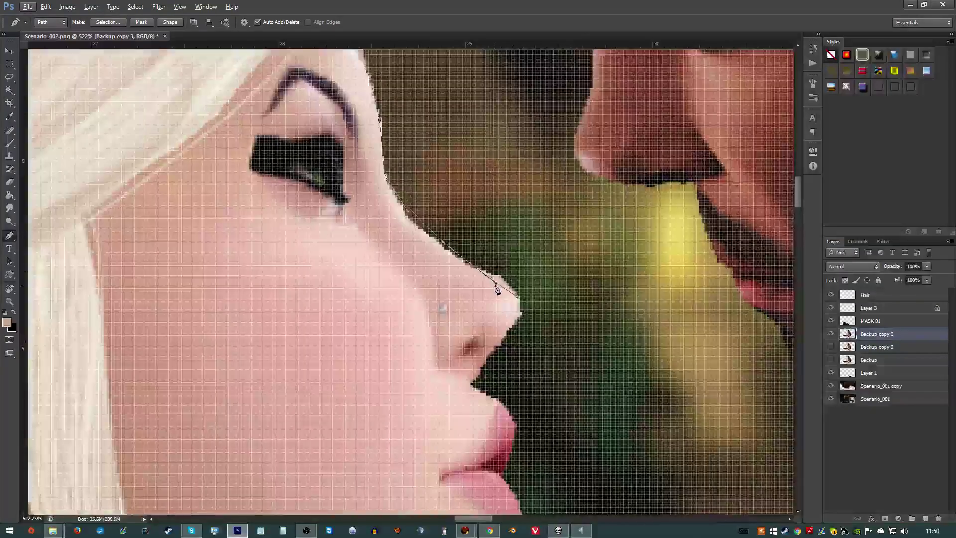
pyautogui.click(500, 284)
pyautogui.moveTo(500, 285); pyautogui.dragTo(505, 277)
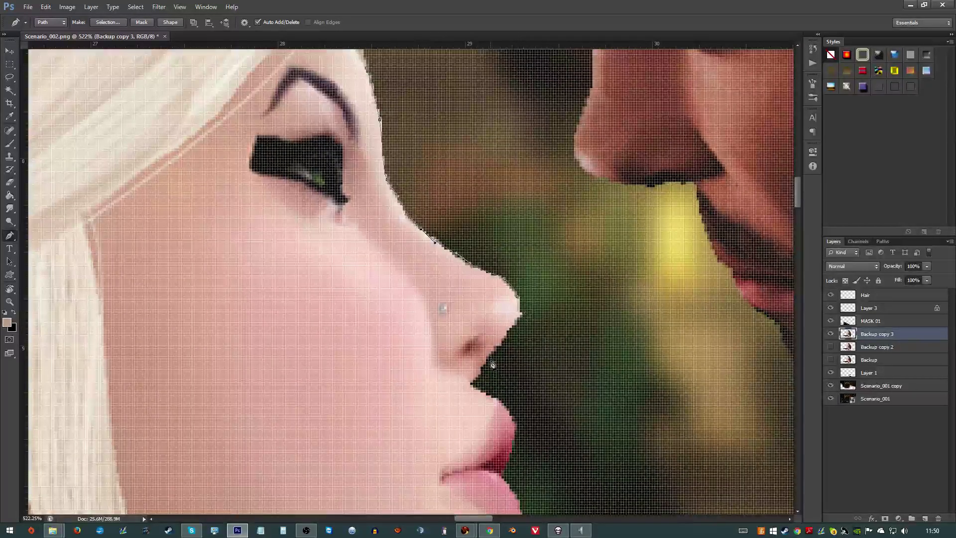
pyautogui.click(471, 383)
pyautogui.click(507, 316)
pyautogui.moveTo(507, 315); pyautogui.dragTo(517, 319)
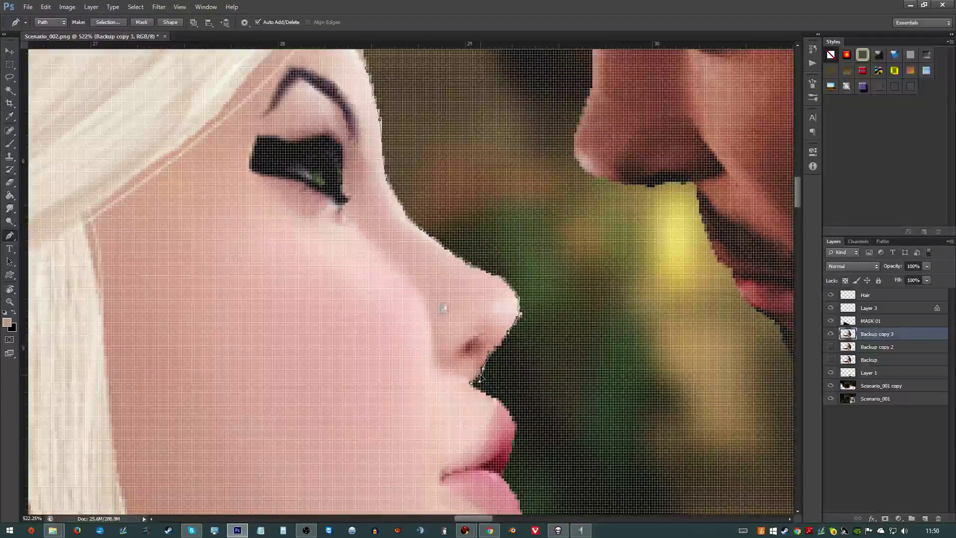
pyautogui.moveTo(479, 371); pyautogui.dragTo(480, 372)
pyautogui.click(402, 380)
pyautogui.moveTo(340, 308); pyautogui.dragTo(338, 293)
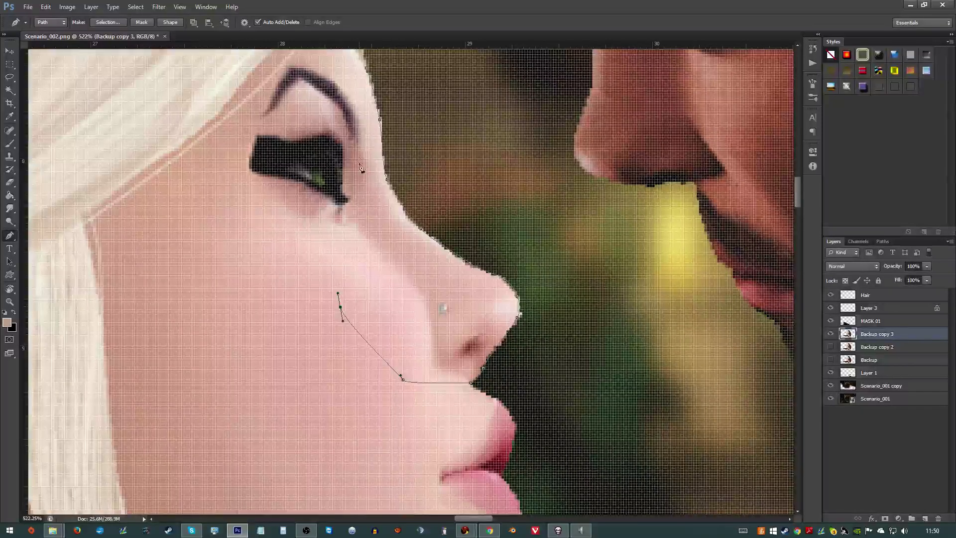
pyautogui.click(311, 109)
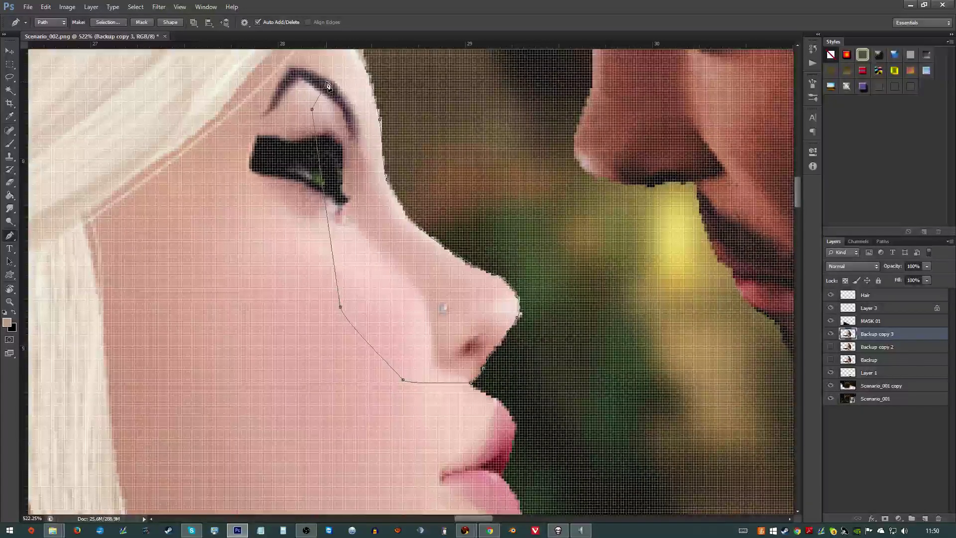
pyautogui.click(369, 71)
# - Turn the nose path into a selection and smudge the nose-bridge edge inside it
pyautogui.rightClick(351, 106)
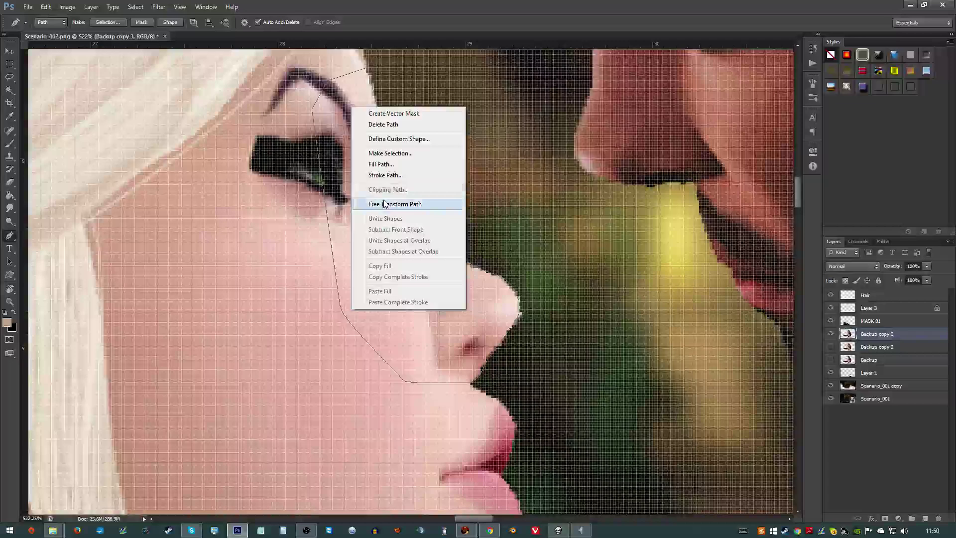
pyautogui.click(404, 155)
pyautogui.press('Return')
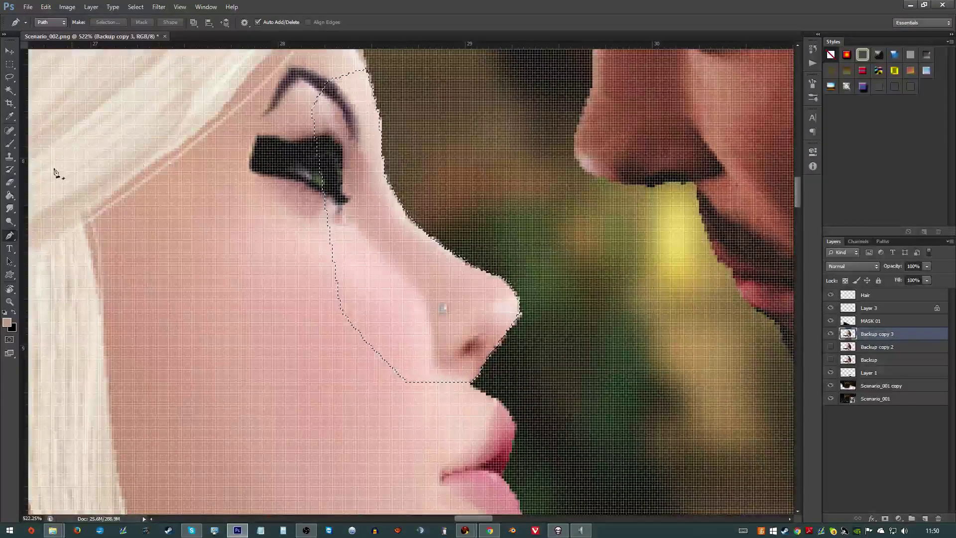
pyautogui.click(10, 208)
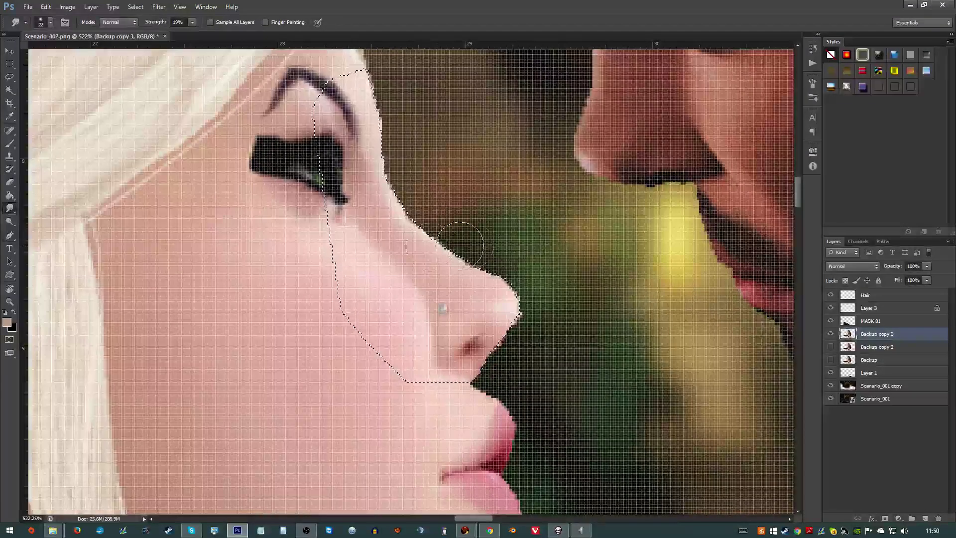
pyautogui.moveTo(401, 212)
pyautogui.mouseDown()
pyautogui.moveTo(396, 143)
pyautogui.moveTo(367, 103)
pyautogui.moveTo(370, 90)
pyautogui.moveTo(402, 198)
pyautogui.moveTo(465, 260)
pyautogui.moveTo(468, 250)
pyautogui.moveTo(495, 277)
pyautogui.moveTo(530, 289)
pyautogui.moveTo(519, 356)
pyautogui.mouseUp()
# - Invert the selection, smudge the nose edge from the background side, then deselect
pyautogui.press('l')
pyautogui.rightClick(364, 259)
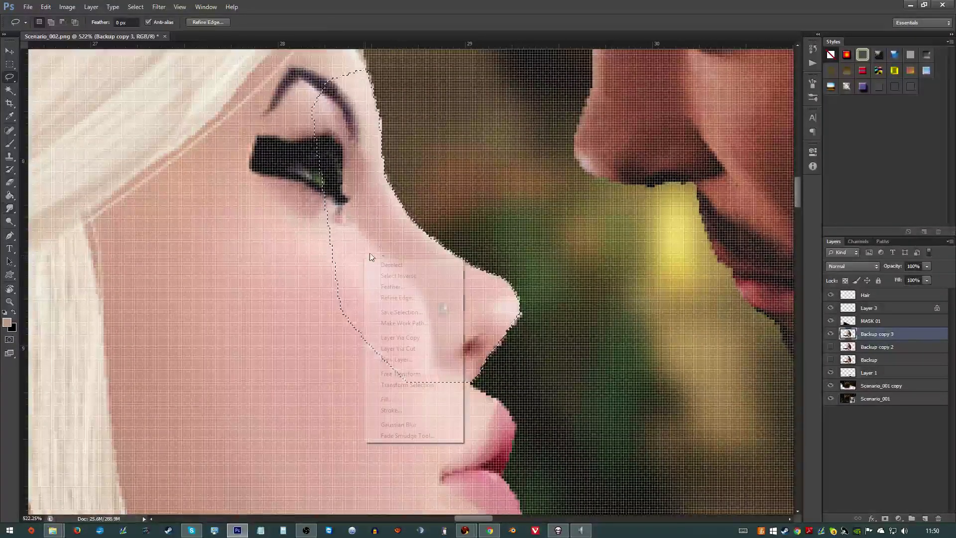
pyautogui.click(389, 276)
pyautogui.press('Return')
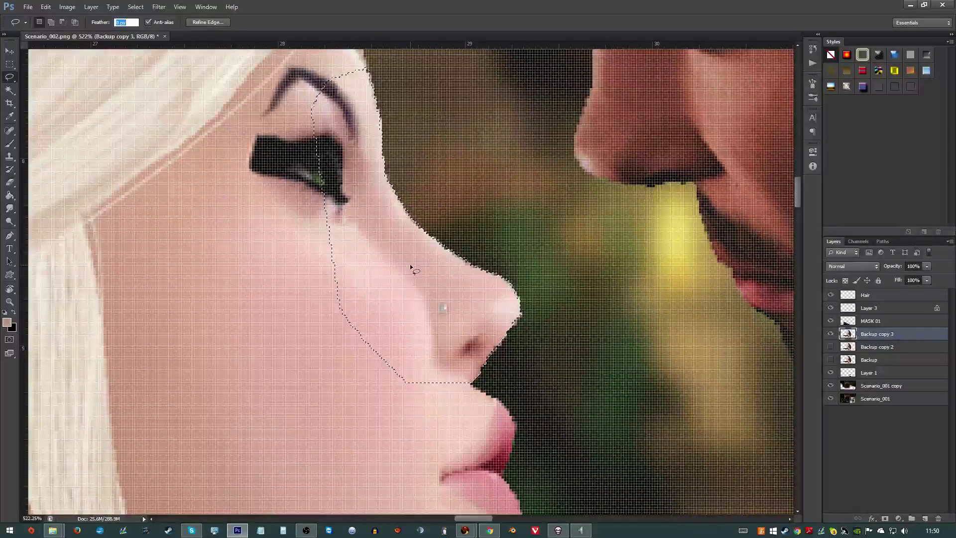
pyautogui.click(11, 208)
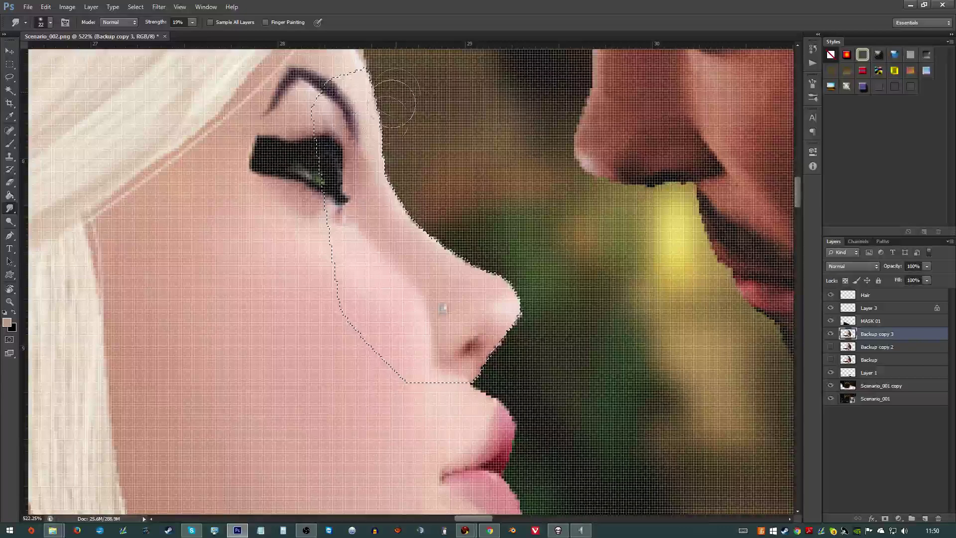
pyautogui.moveTo(418, 215); pyautogui.dragTo(511, 291)
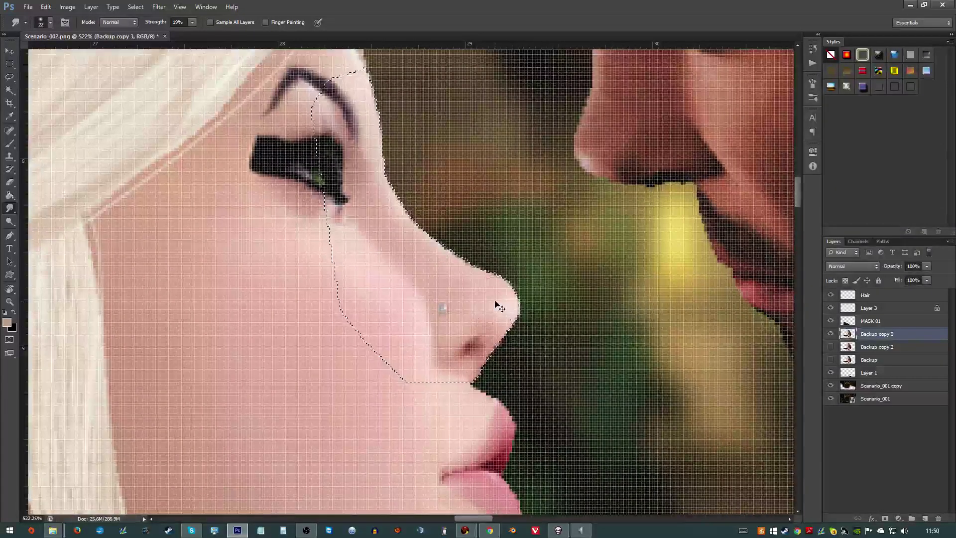
pyautogui.hotkey('ctrl', 'd')
pyautogui.scroll(-5, 477, 291)
# - Start a pen path along the woman's chin up to the lower lip
pyautogui.scroll(5, 524, 403)
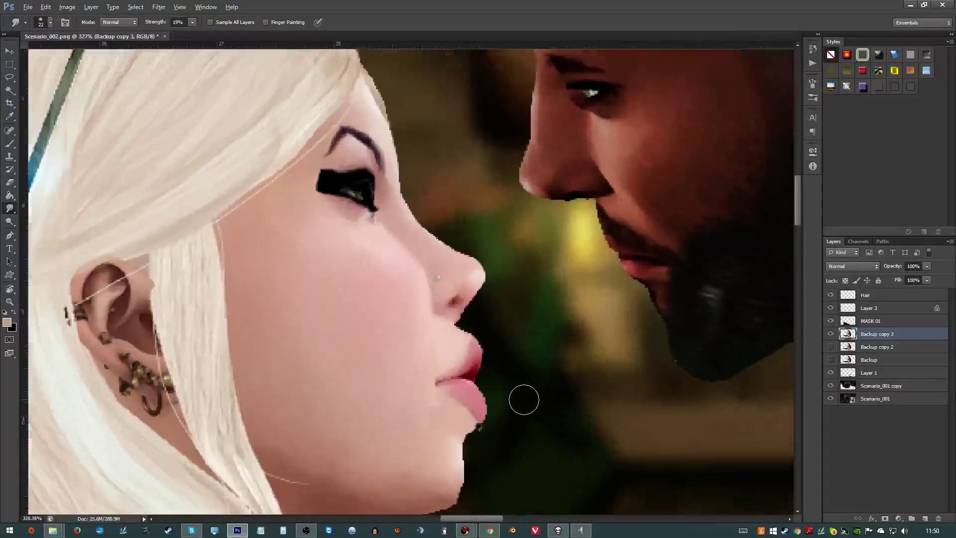
pyautogui.scroll(-3, 525, 447)
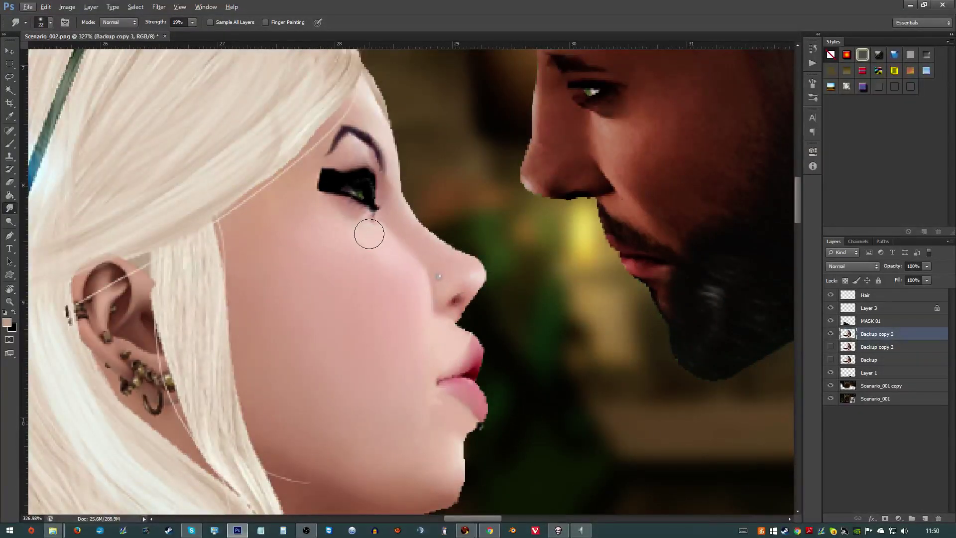
pyautogui.scroll(-2, 368, 232)
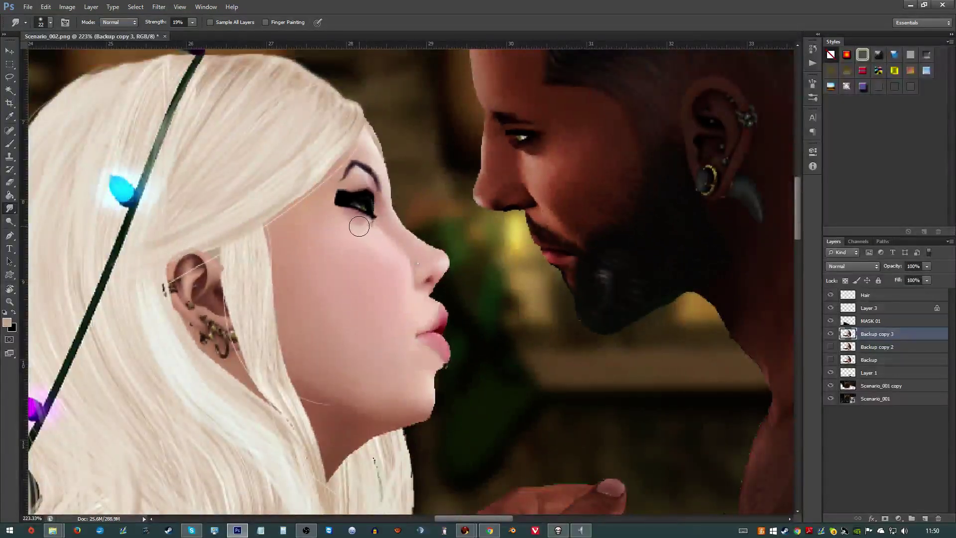
pyautogui.scroll(-2, 361, 227)
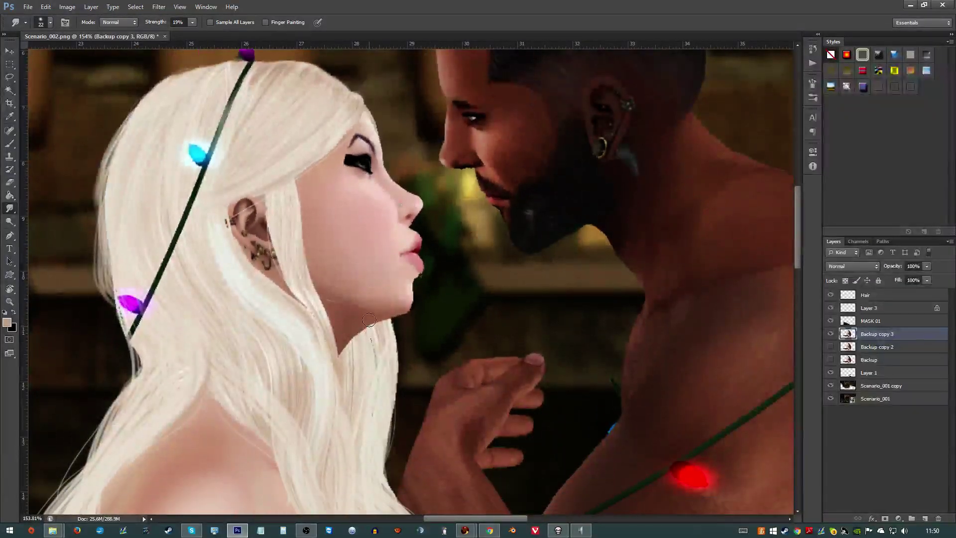
pyautogui.scroll(4, 432, 290)
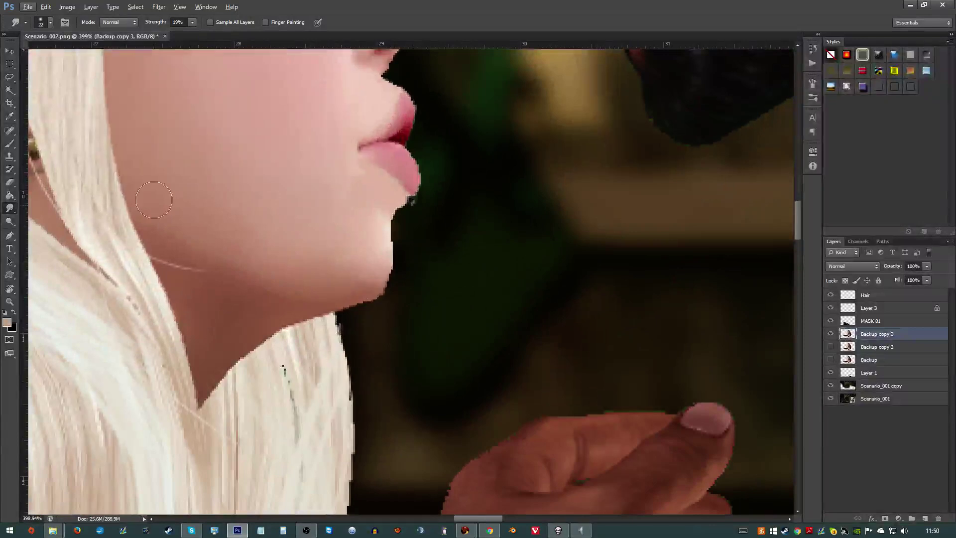
pyautogui.click(9, 235)
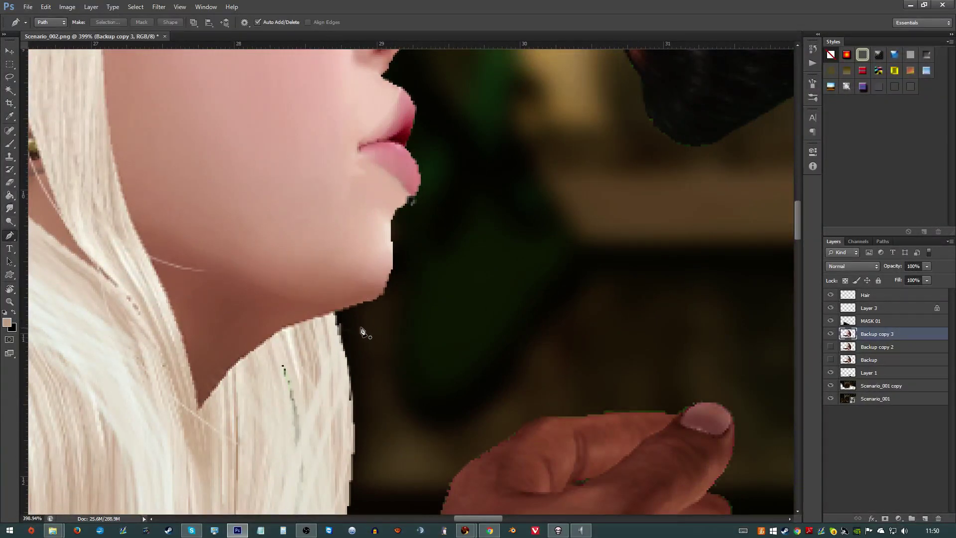
pyautogui.click(337, 314)
pyautogui.click(407, 201)
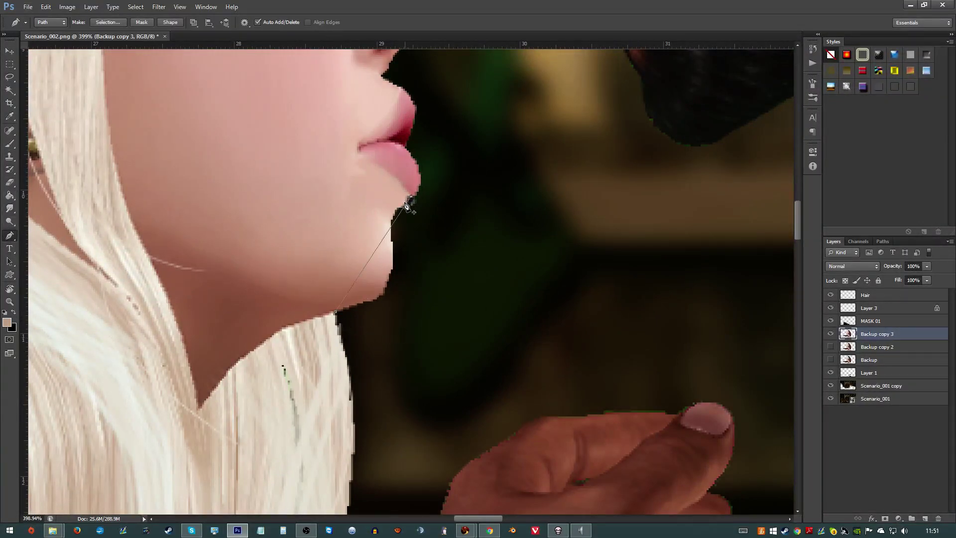
pyautogui.moveTo(356, 283); pyautogui.dragTo(384, 296)
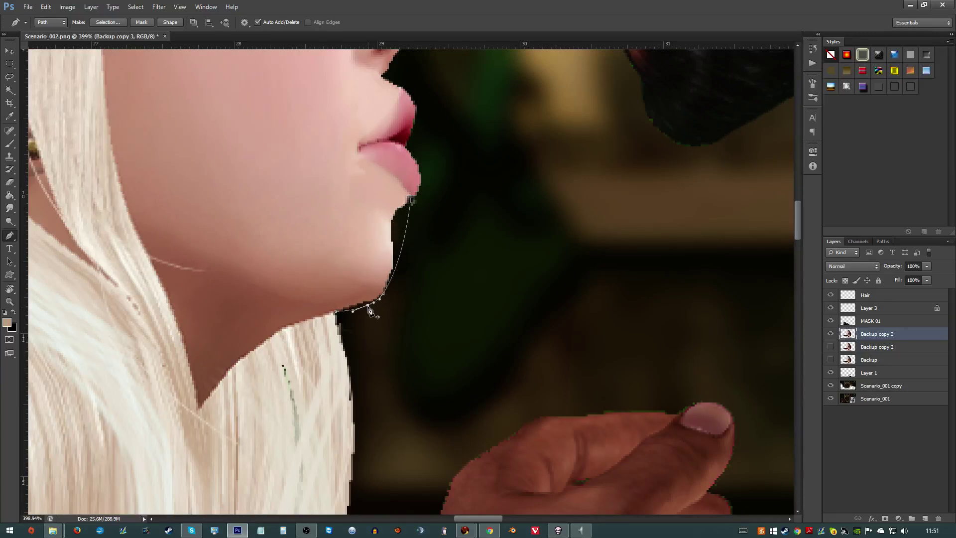
pyautogui.click(365, 302)
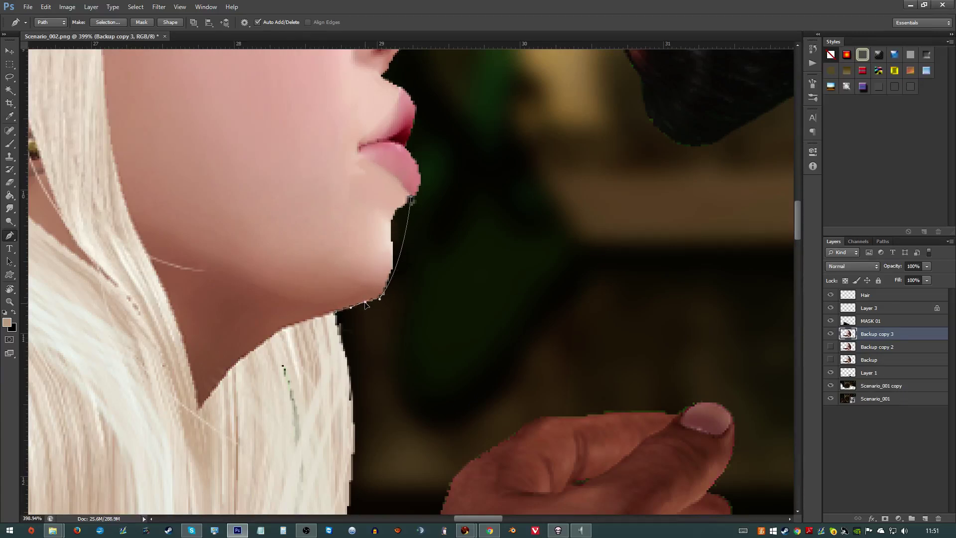
pyautogui.moveTo(400, 252); pyautogui.dragTo(394, 250)
# - Extend the chin path through the cheek and lower jaw and close it
pyautogui.click(389, 275)
pyautogui.moveTo(401, 232); pyautogui.dragTo(392, 221)
pyautogui.rightClick(401, 217)
pyautogui.click(325, 194)
pyautogui.click(299, 231)
pyautogui.moveTo(293, 253); pyautogui.dragTo(290, 260)
pyautogui.click(334, 314)
# - Convert the chin path into a selection and pick the Smudge tool
pyautogui.rightClick(334, 313)
pyautogui.click(401, 165)
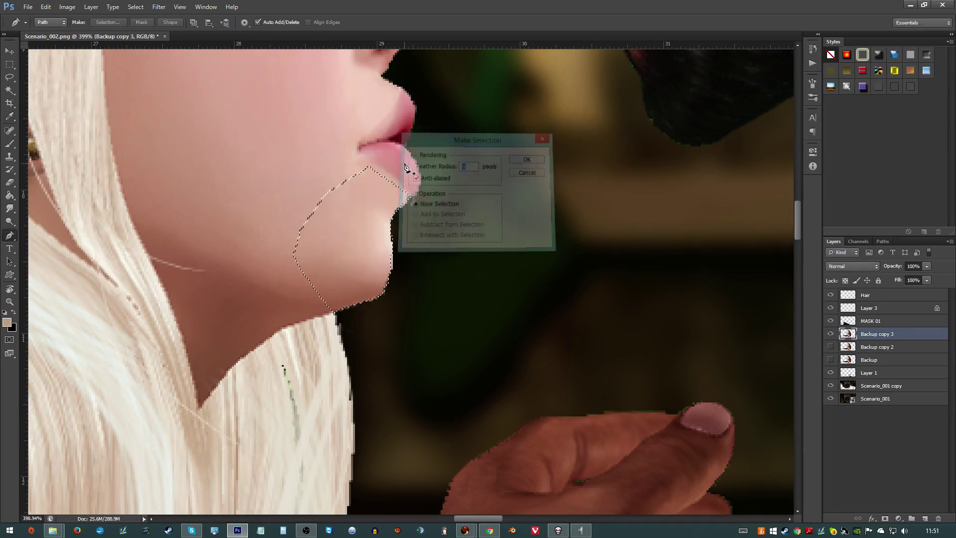
pyautogui.press('Return')
pyautogui.click(15, 208)
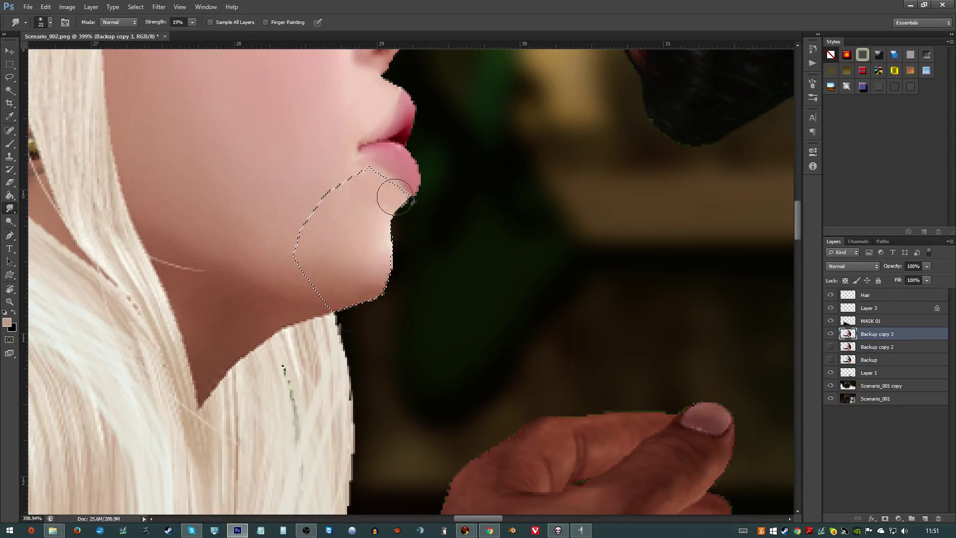
# - Invert the selection, smudge the chin's right edge into the background, and deselect
pyautogui.press('l')
pyautogui.rightClick(350, 253)
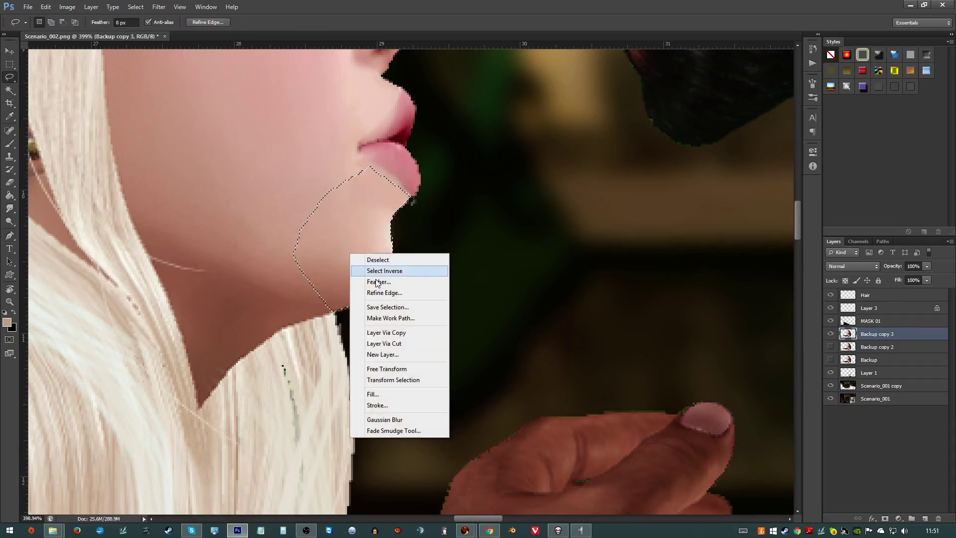
pyautogui.click(384, 270)
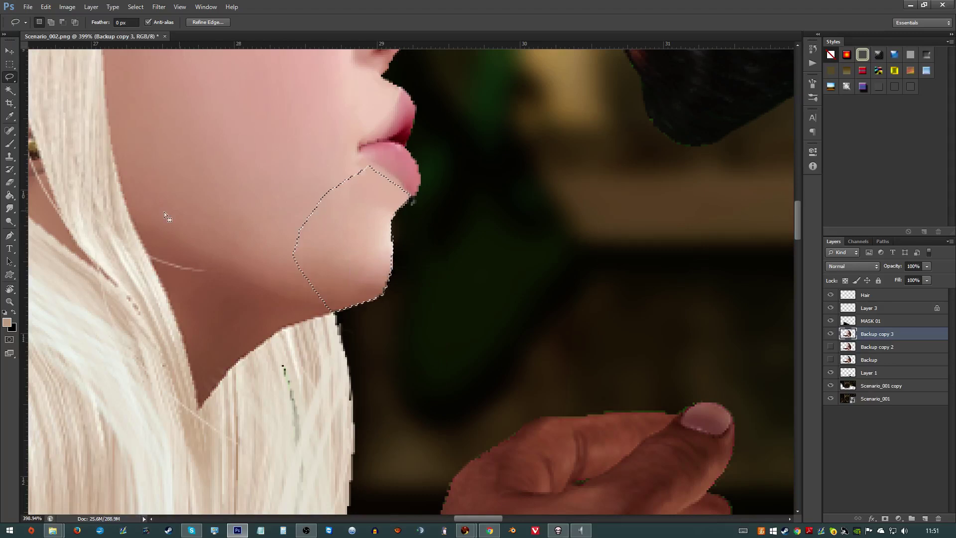
pyautogui.press('r')
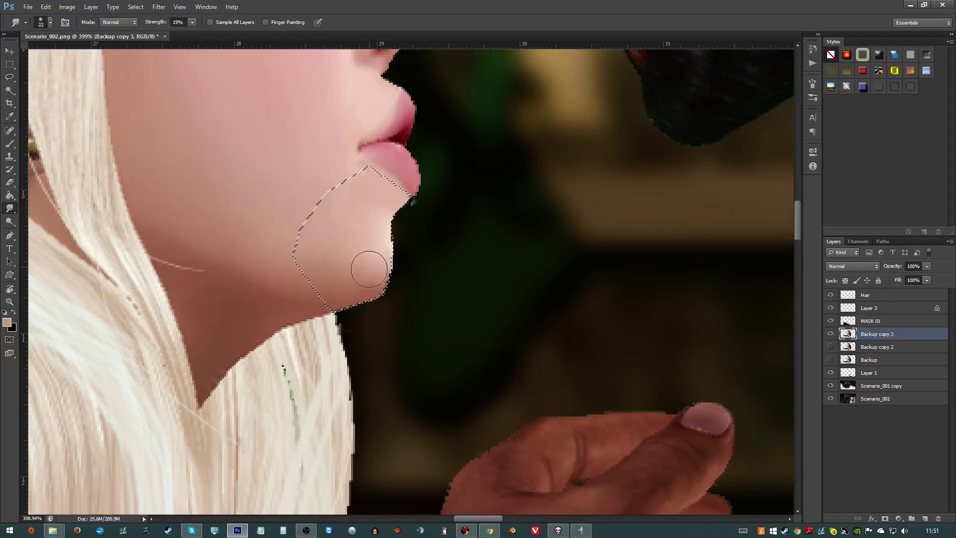
pyautogui.moveTo(369, 269)
pyautogui.mouseDown()
pyautogui.moveTo(383, 280)
pyautogui.moveTo(392, 243)
pyautogui.moveTo(405, 253)
pyautogui.moveTo(390, 218)
pyautogui.moveTo(402, 215)
pyautogui.moveTo(384, 270)
pyautogui.moveTo(355, 284)
pyautogui.moveTo(373, 310)
pyautogui.moveTo(347, 344)
pyautogui.moveTo(368, 323)
pyautogui.mouseUp()
pyautogui.hotkey('ctrl', 'd')
pyautogui.scroll(-7, 417, 340)
pyautogui.scroll(4, 430, 333)
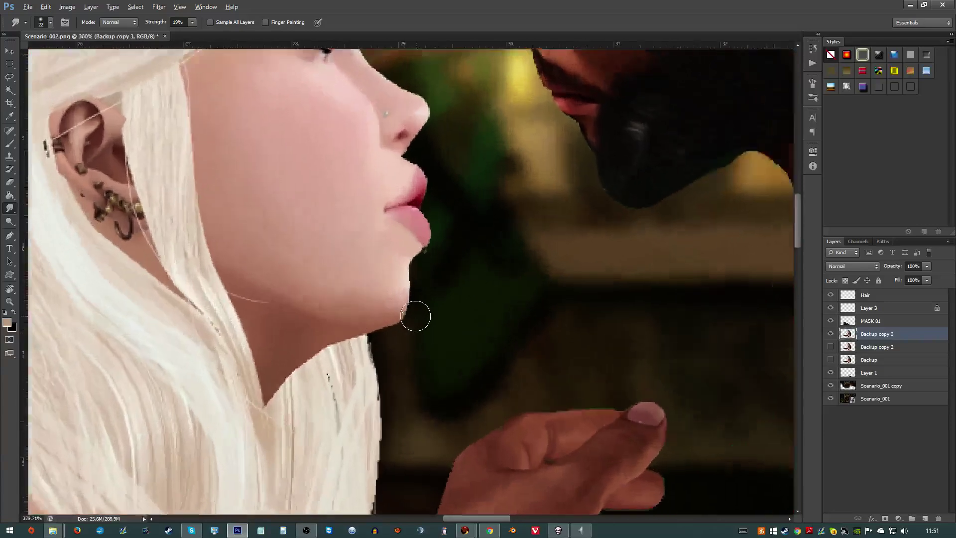
# - Rename the Hair layer to 'Kes Hair'
pyautogui.scroll(1, 415, 316)
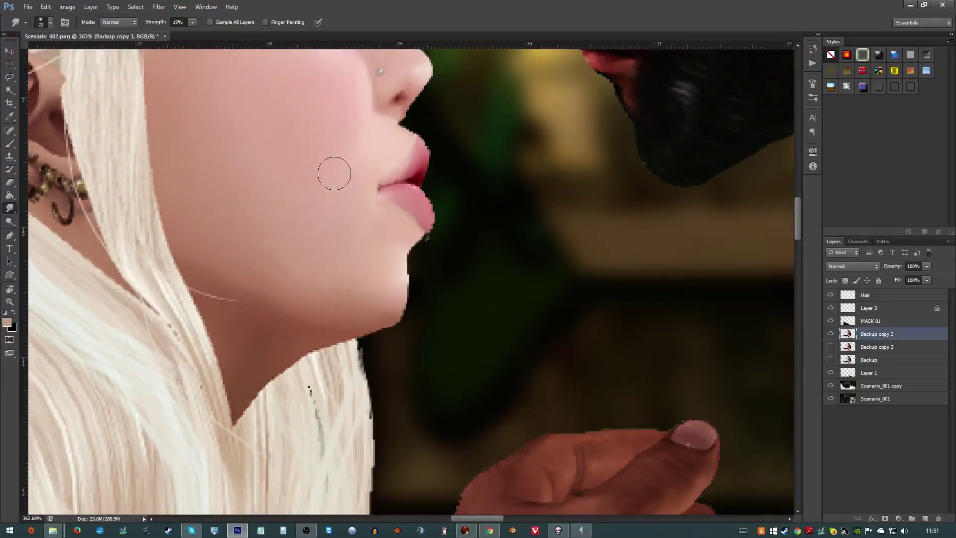
pyautogui.scroll(-2, 280, 215)
pyautogui.scroll(-3, 311, 251)
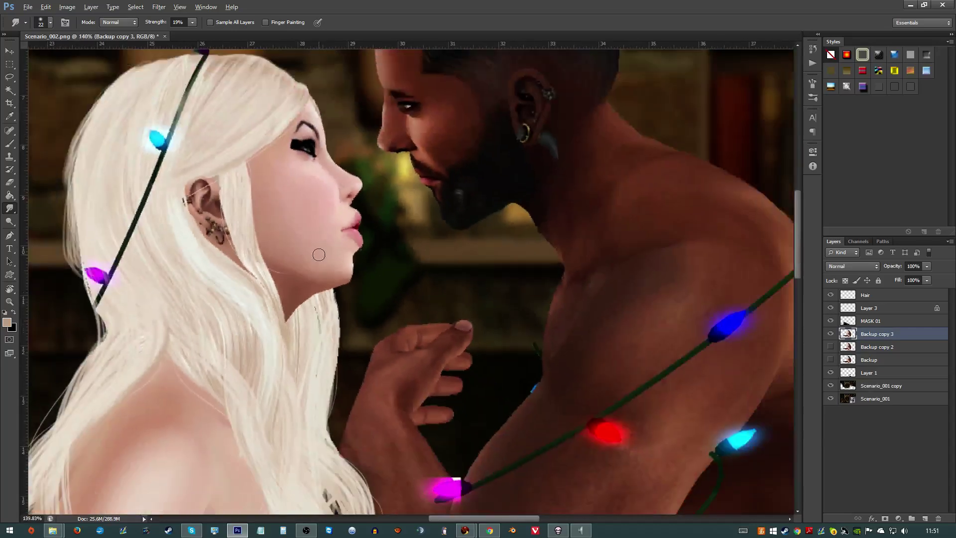
pyautogui.scroll(3, 467, 221)
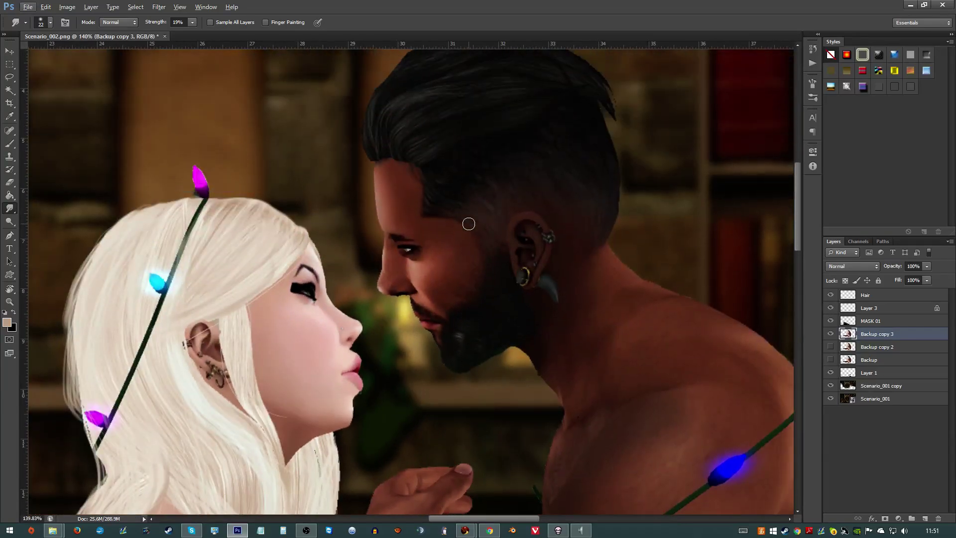
pyautogui.click(879, 295)
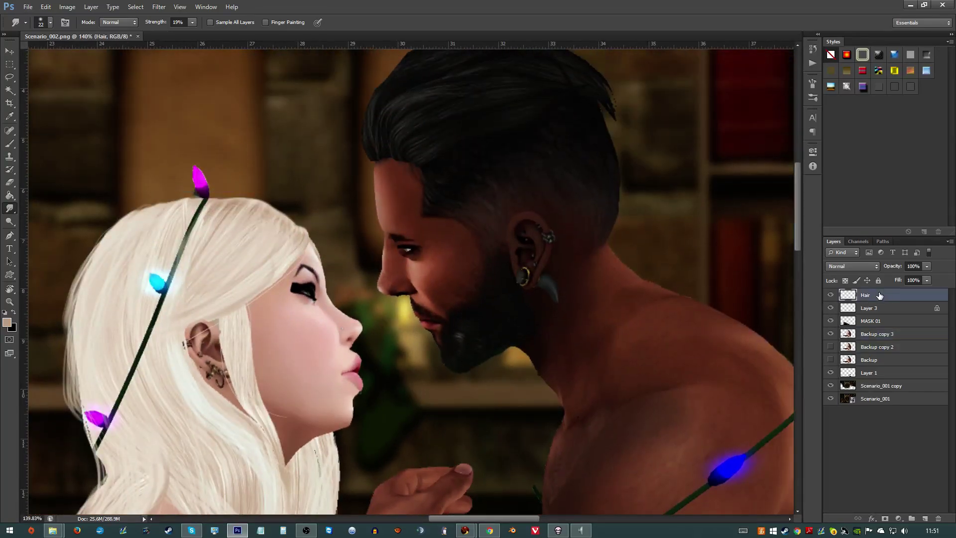
pyautogui.doubleClick(879, 295)
pyautogui.press('Escape')
pyautogui.doubleClick(866, 295)
pyautogui.write('Kes Hair')
pyautogui.press('Return')
# - Add a new layer named 'Krios Hair', select the Brush and reset default colours
pyautogui.click(926, 517)
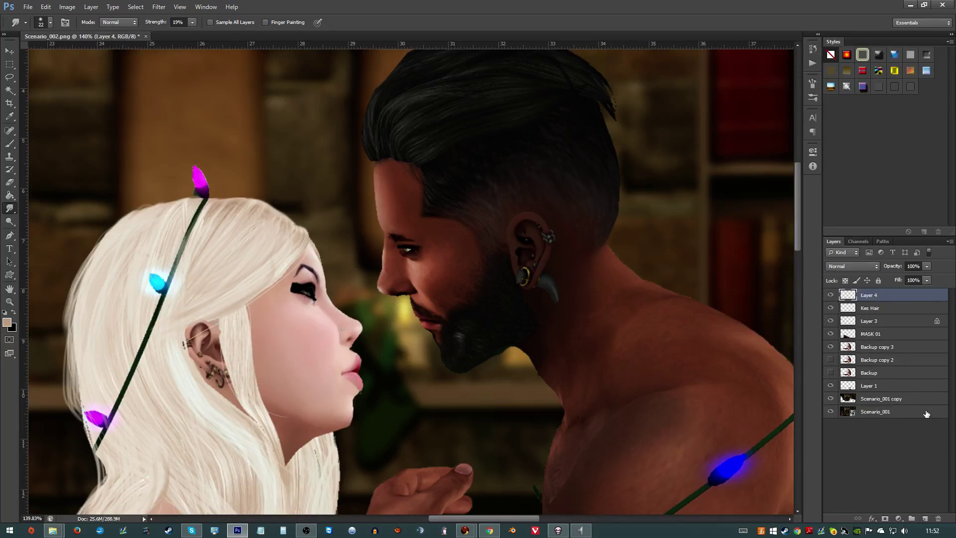
pyautogui.doubleClick(871, 296)
pyautogui.write('Krios Hair')
pyautogui.press('Return')
pyautogui.press('b')
pyautogui.press('d')
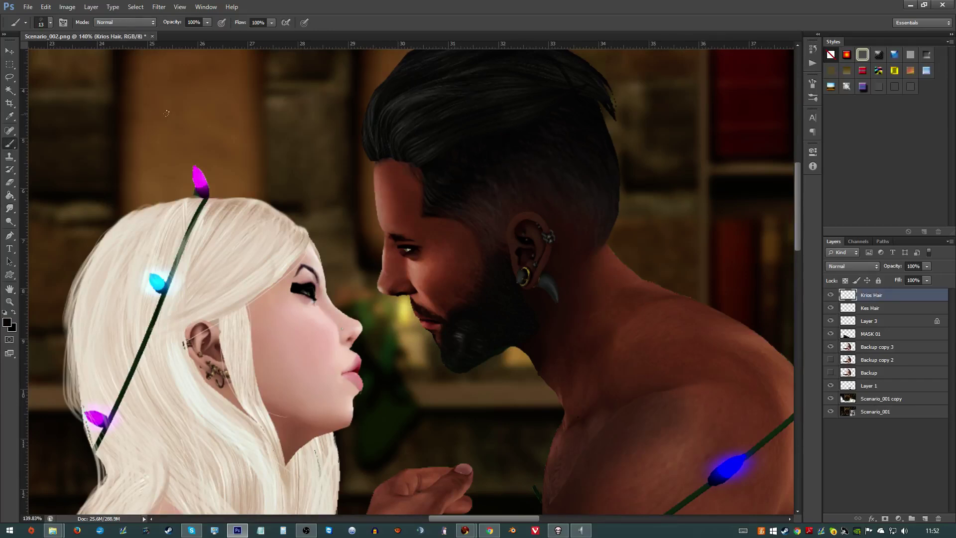
pyautogui.scroll(-3, 242, 135)
# - Paint a few thin dark test strokes on the Krios Hair layer
pyautogui.press('alt')
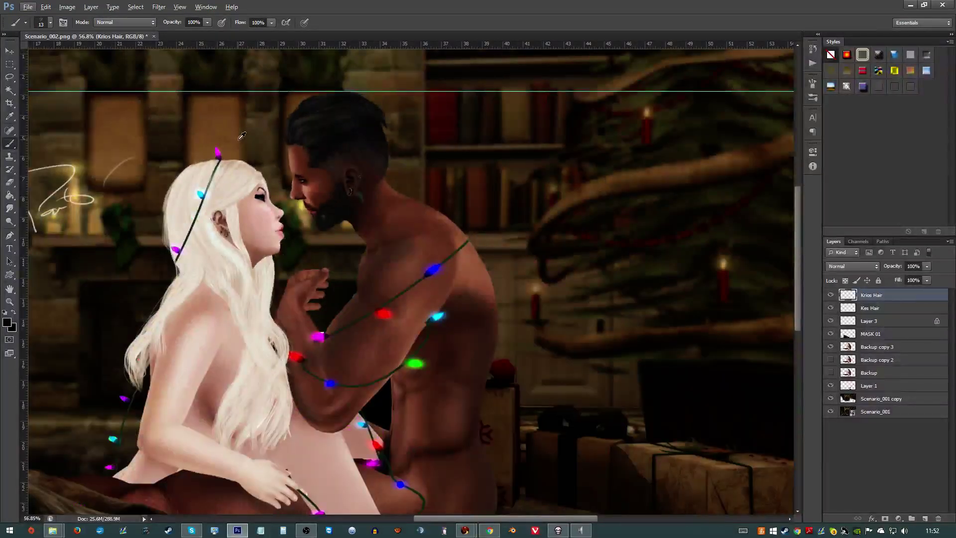
pyautogui.click(529, 185)
pyautogui.moveTo(605, 192); pyautogui.dragTo(563, 230)
pyautogui.moveTo(603, 188); pyautogui.dragTo(641, 193)
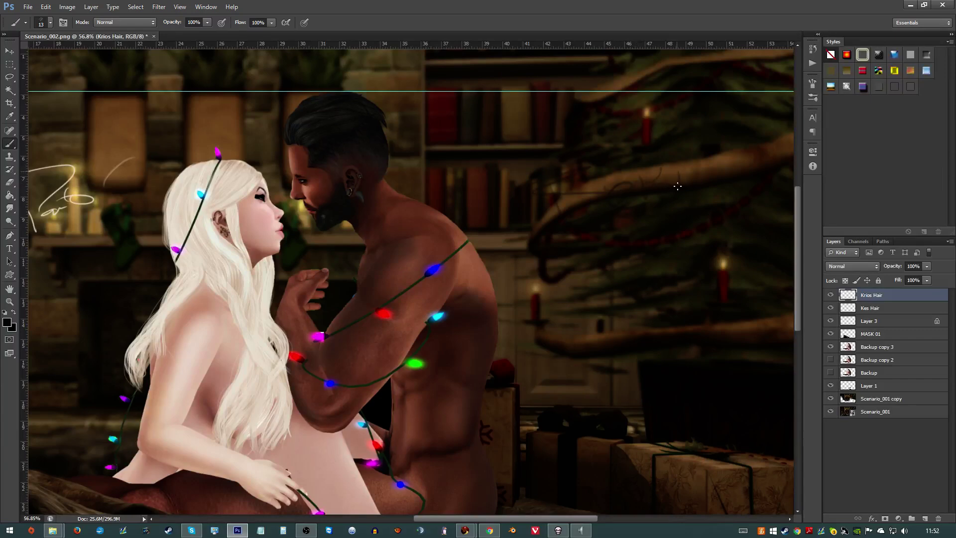
# - Sample the man's hair colour and paint fine strands along the front and upper-left hair edges
pyautogui.moveTo(340, 135); pyautogui.dragTo(351, 187)
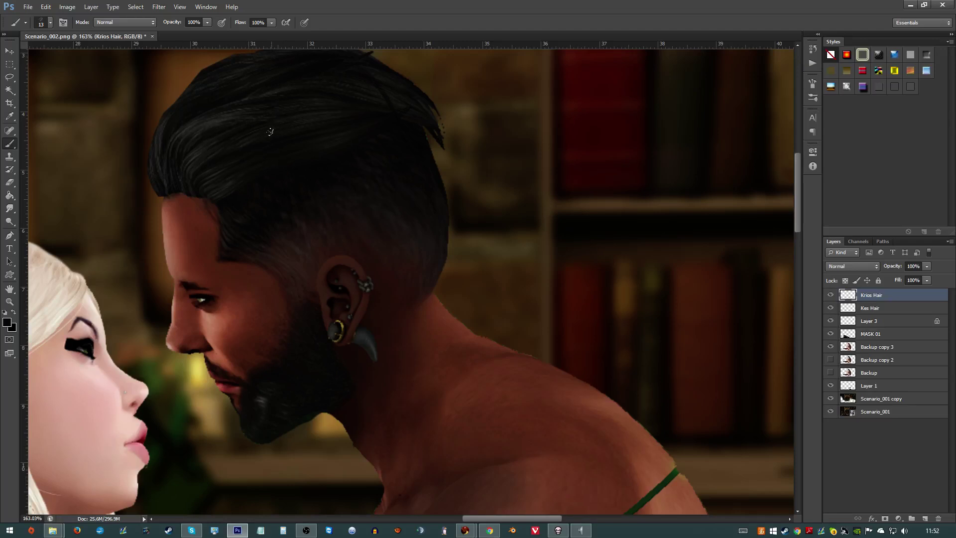
pyautogui.keyDown('alt'); pyautogui.click(225, 187); pyautogui.keyUp('alt')
pyautogui.moveTo(212, 197); pyautogui.dragTo(313, 160)
pyautogui.moveTo(362, 109); pyautogui.dragTo(406, 149)
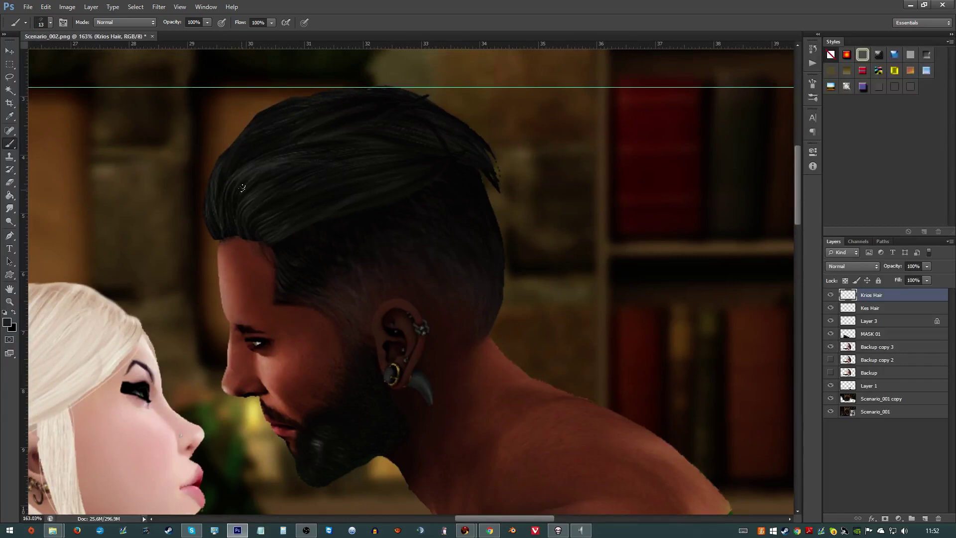
pyautogui.keyDown('alt'); pyautogui.click(342, 122); pyautogui.keyUp('alt')
pyautogui.moveTo(275, 113)
pyautogui.mouseDown()
pyautogui.moveTo(227, 188)
pyautogui.moveTo(218, 184)
pyautogui.mouseUp()
pyautogui.moveTo(240, 132); pyautogui.dragTo(214, 176)
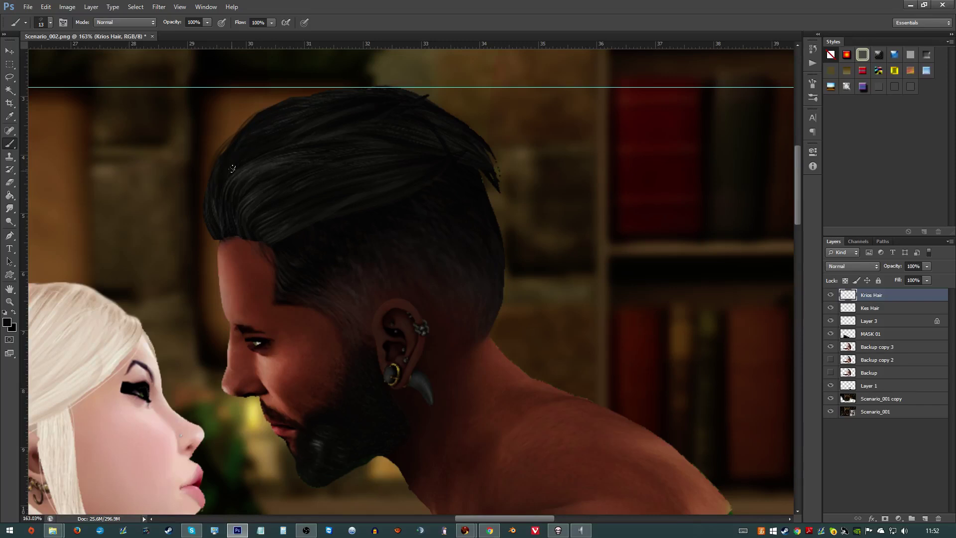
pyautogui.moveTo(300, 153)
pyautogui.mouseDown()
pyautogui.moveTo(236, 177)
pyautogui.moveTo(247, 174)
pyautogui.mouseUp()
# - Paint strands at the rear tip of the hair, undoing the oversized stroke
pyautogui.moveTo(403, 124); pyautogui.dragTo(499, 176)
pyautogui.moveTo(479, 143); pyautogui.dragTo(504, 188)
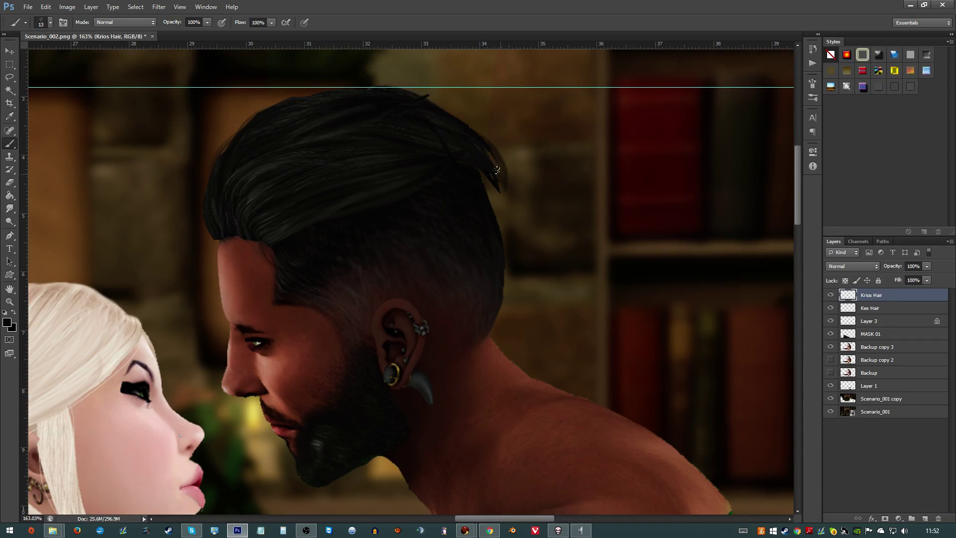
pyautogui.hotkey('ctrl', 'alt', 'z')
pyautogui.hotkey('ctrl', 't')
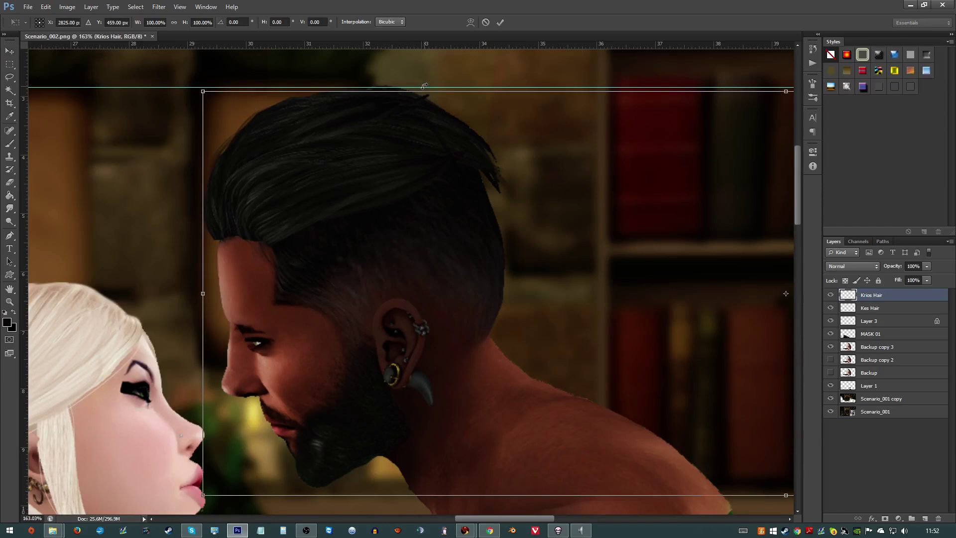
pyautogui.moveTo(425, 90); pyautogui.dragTo(438, 50)
pyautogui.press('Escape')
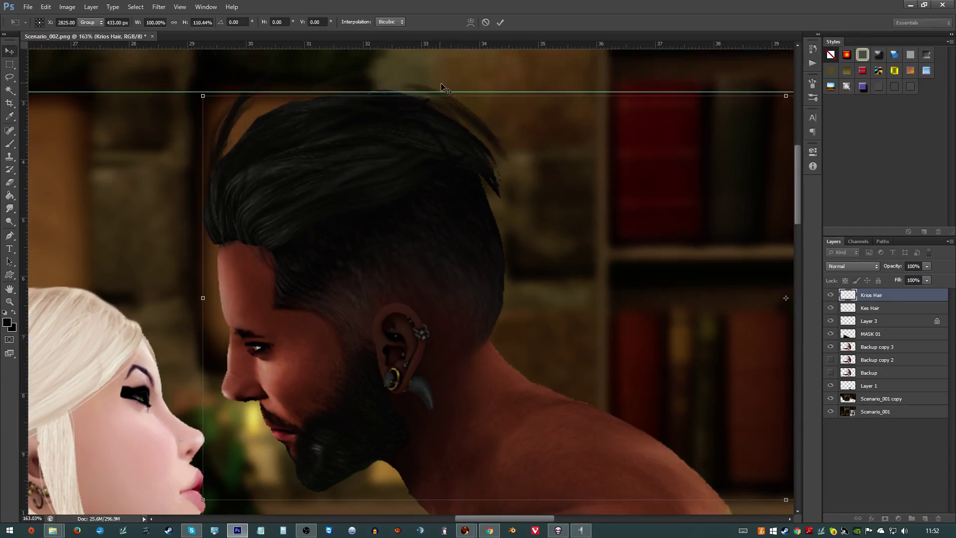
pyautogui.moveTo(446, 94); pyautogui.dragTo(446, 63)
pyautogui.press('Escape')
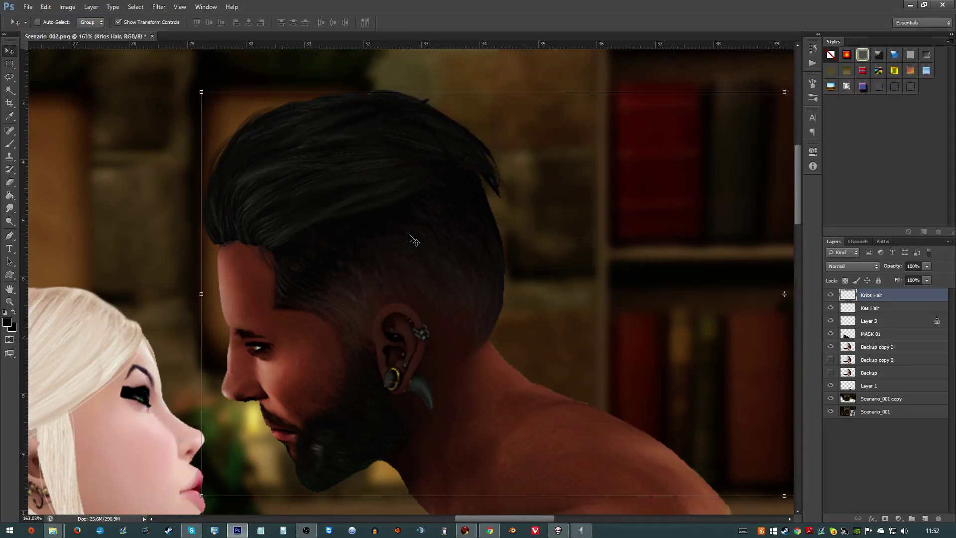
pyautogui.moveTo(425, 232); pyautogui.dragTo(409, 217)
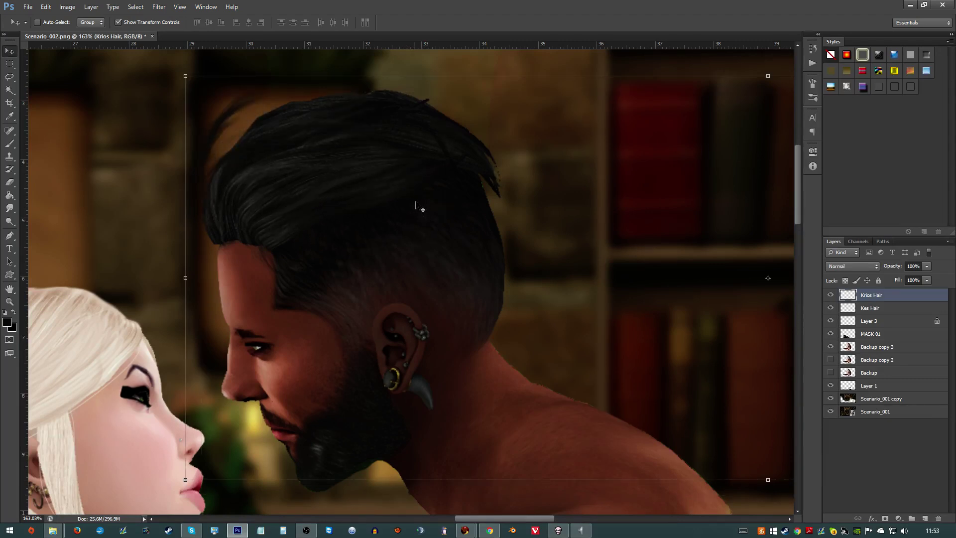
pyautogui.hotkey('ctrl', 'z')
pyautogui.press('b')
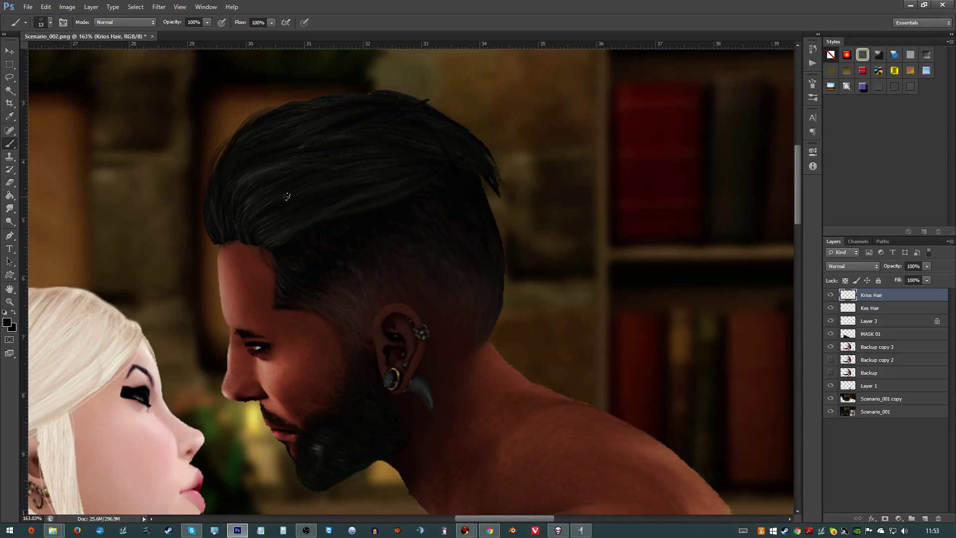
# - Switch to the scattered 95 brush tip at about 7 px and sample a lighter hair colour
pyautogui.scroll(5, 283, 226)
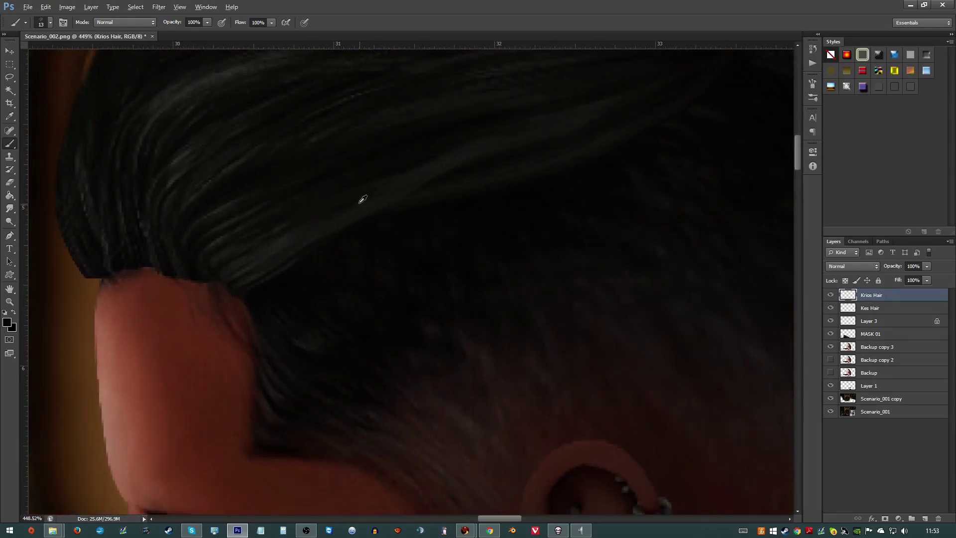
pyautogui.rightClick(329, 182)
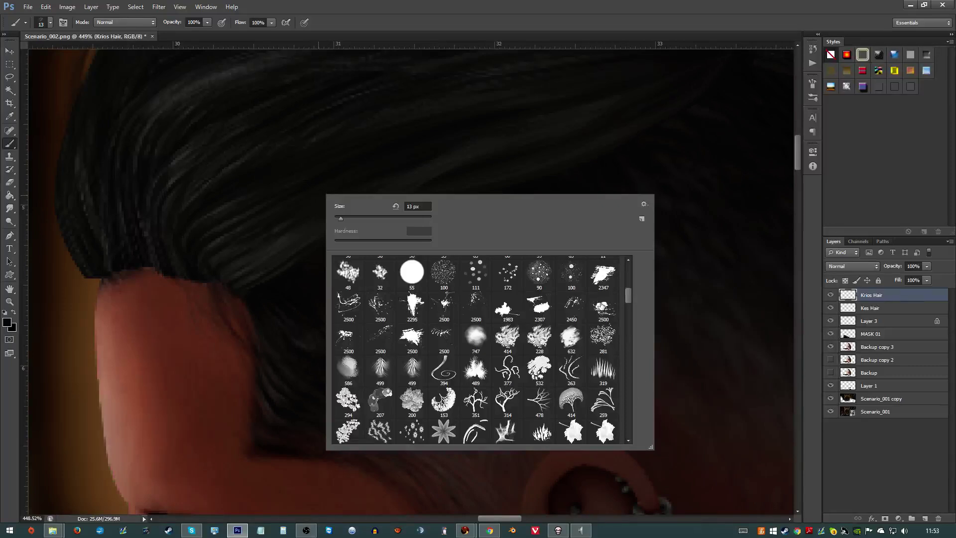
pyautogui.moveTo(627, 292); pyautogui.dragTo(649, 411)
pyautogui.click(540, 428)
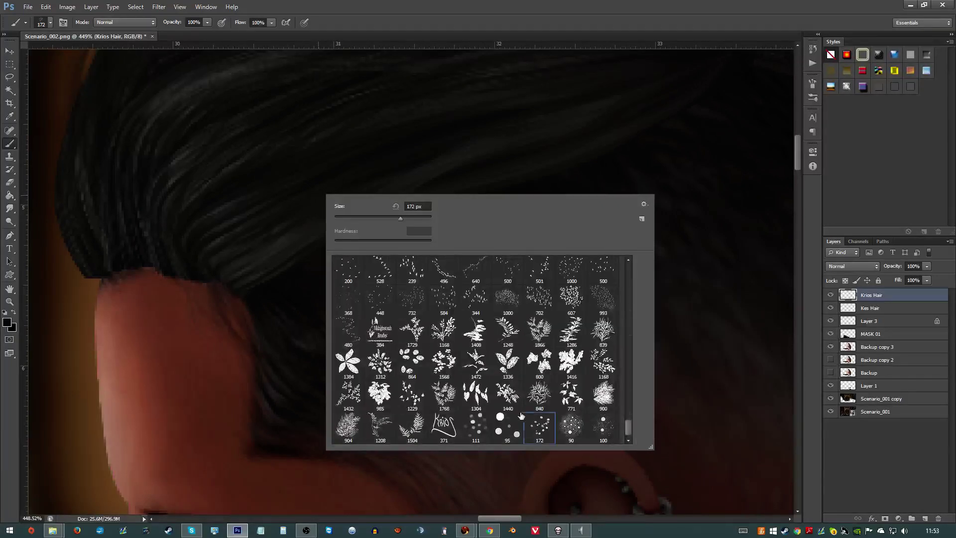
pyautogui.moveTo(291, 180); pyautogui.dragTo(104, 228)
pyautogui.rightClick(182, 206)
pyautogui.click(407, 438)
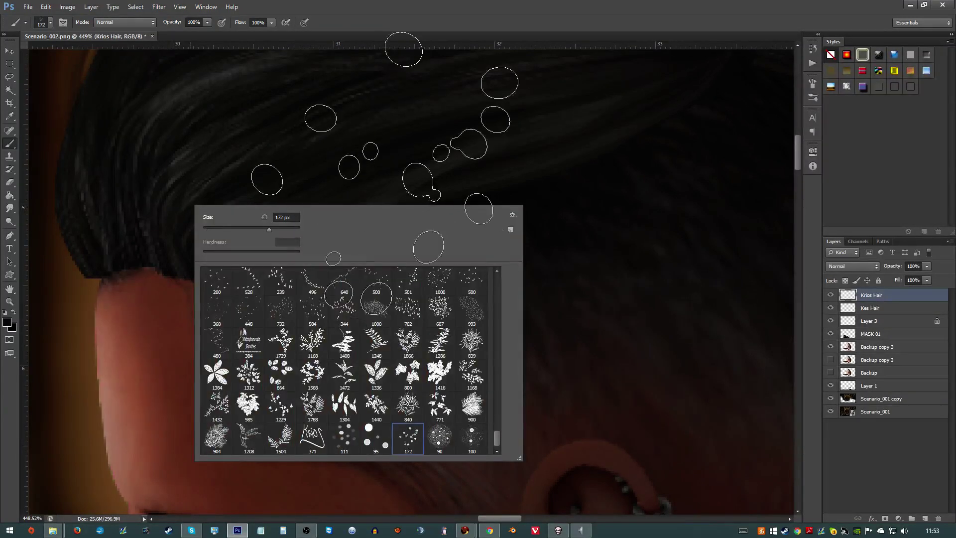
pyautogui.click(384, 436)
pyautogui.moveTo(316, 143); pyautogui.dragTo(215, 168)
pyautogui.keyDown('alt'); pyautogui.click(413, 180); pyautogui.keyUp('alt')
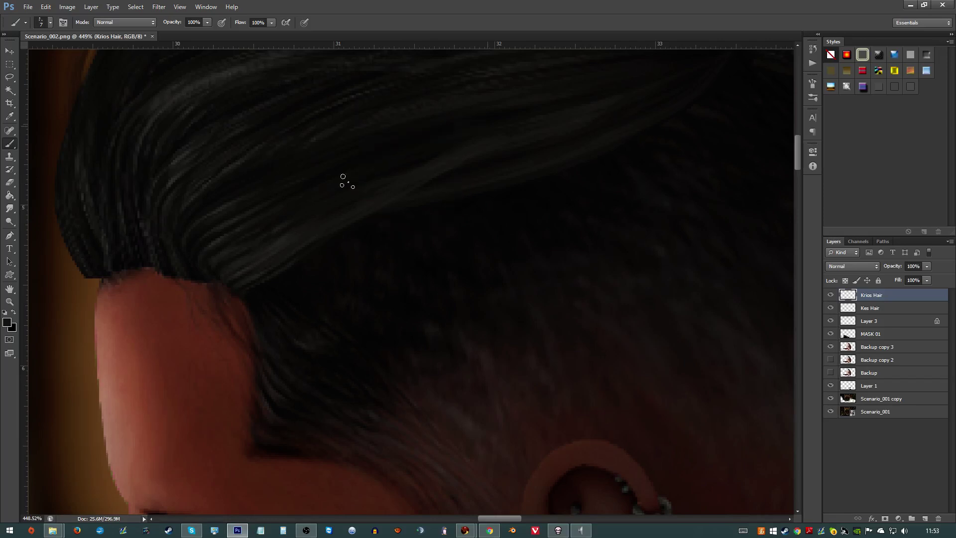
pyautogui.moveTo(425, 161); pyautogui.dragTo(451, 244)
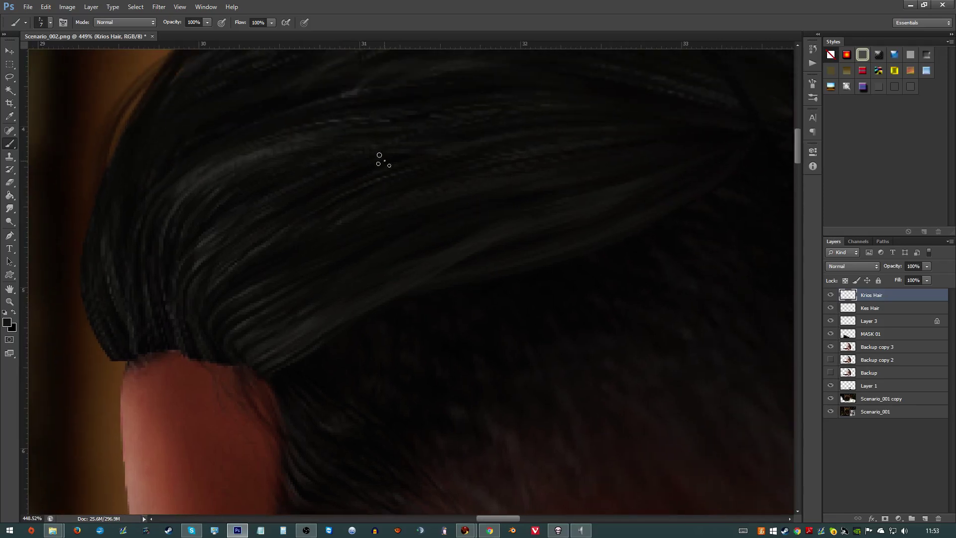
# - Swap the colours and try background colours in the Color Picker, sampling the hair tones
pyautogui.press('x')
pyautogui.click(11, 328)
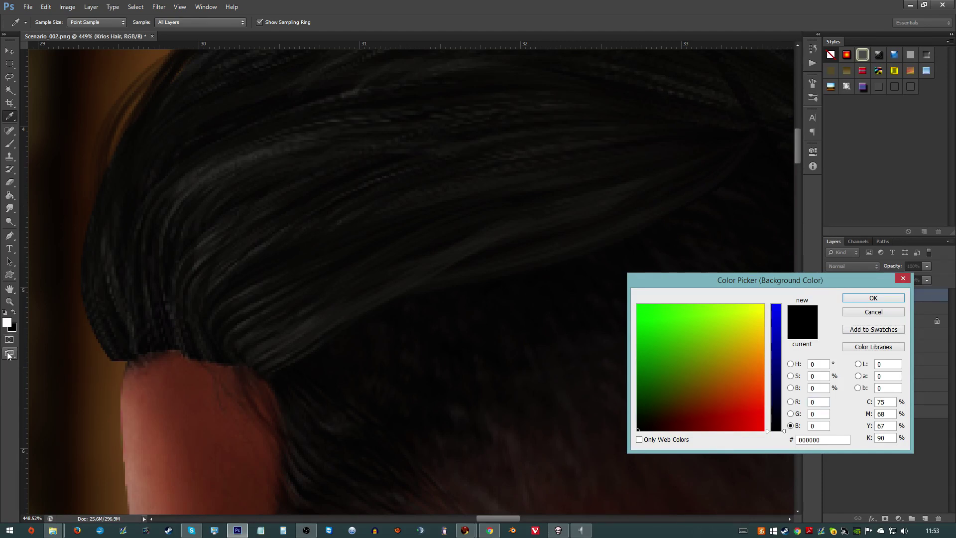
pyautogui.click(10, 319)
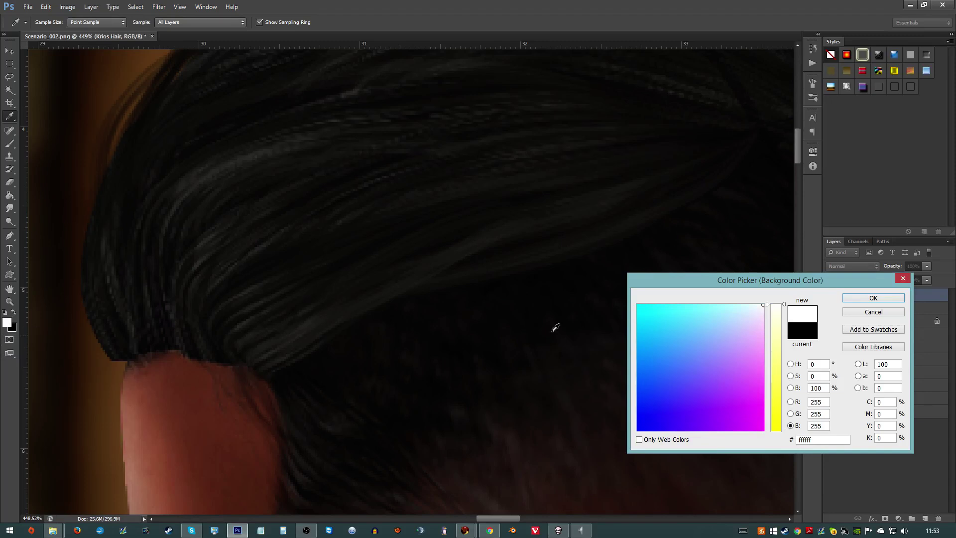
pyautogui.click(794, 336)
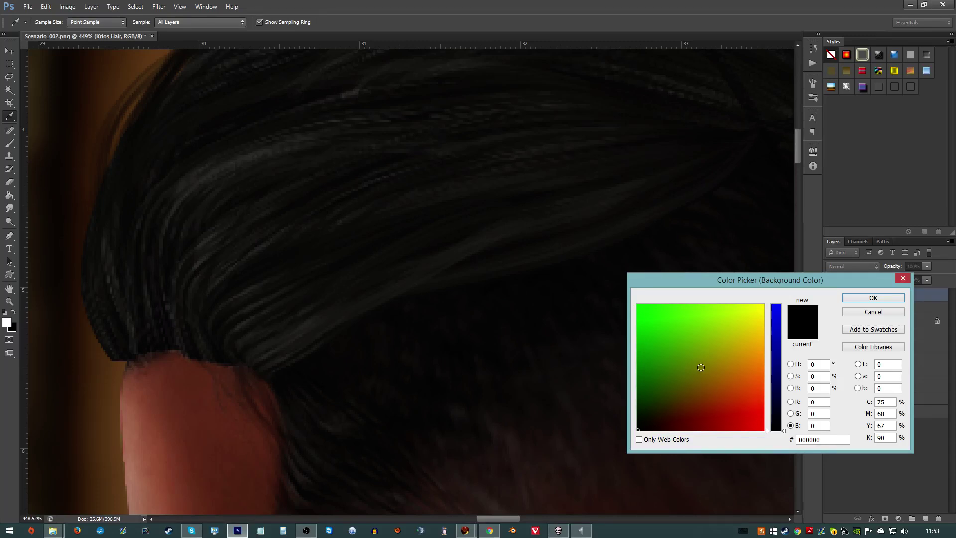
pyautogui.moveTo(717, 324)
pyautogui.mouseDown()
pyautogui.moveTo(704, 320)
pyautogui.moveTo(717, 309)
pyautogui.moveTo(851, 282)
pyautogui.mouseUp()
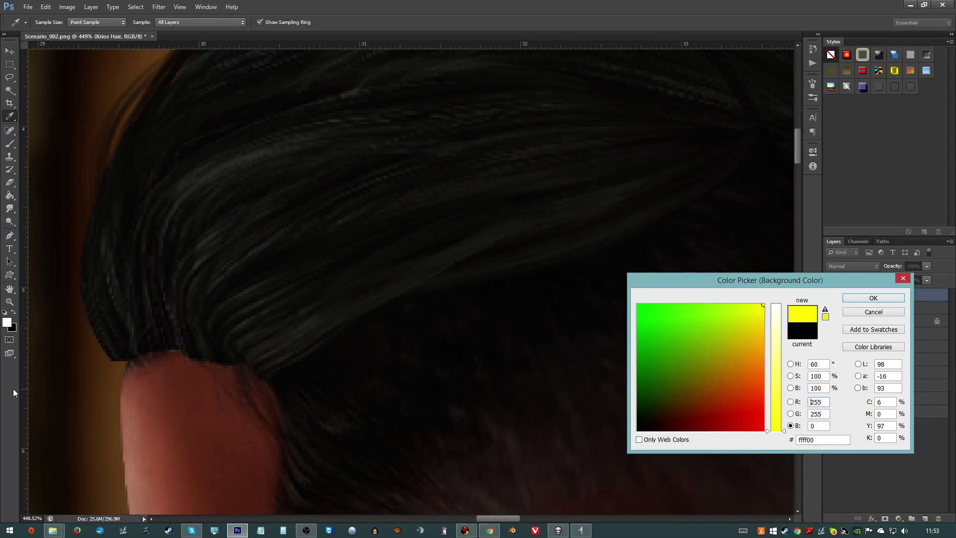
pyautogui.click(8, 321)
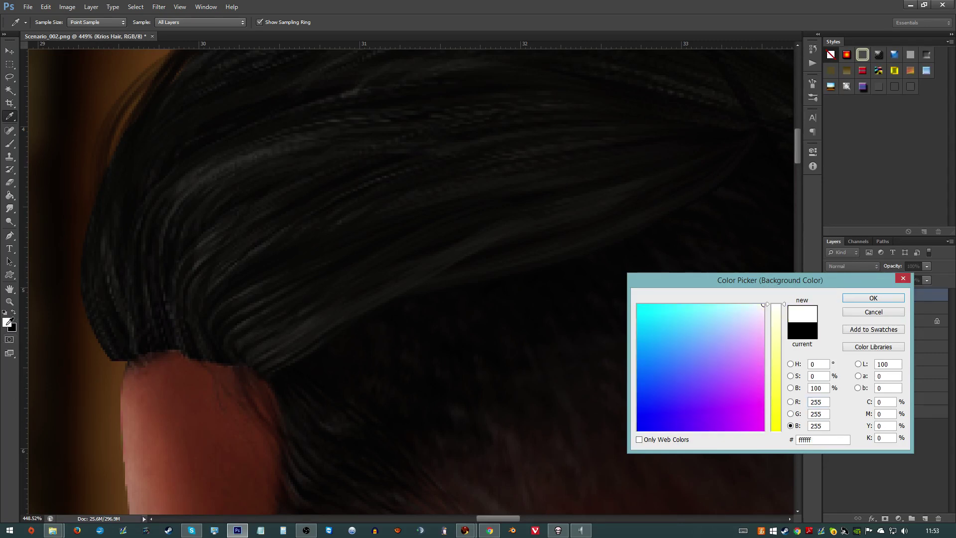
pyautogui.click(286, 271)
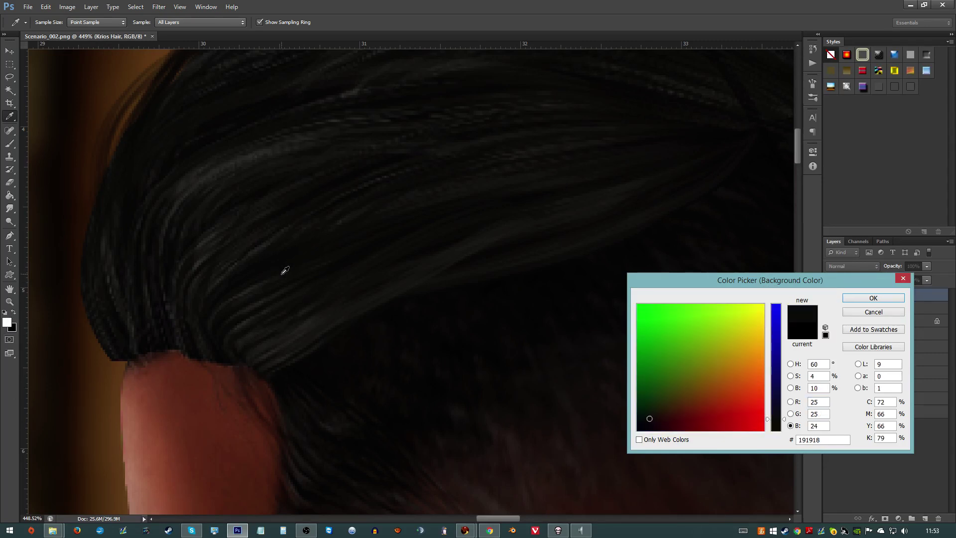
pyautogui.click(331, 157)
pyautogui.moveTo(478, 344); pyautogui.dragTo(333, 425)
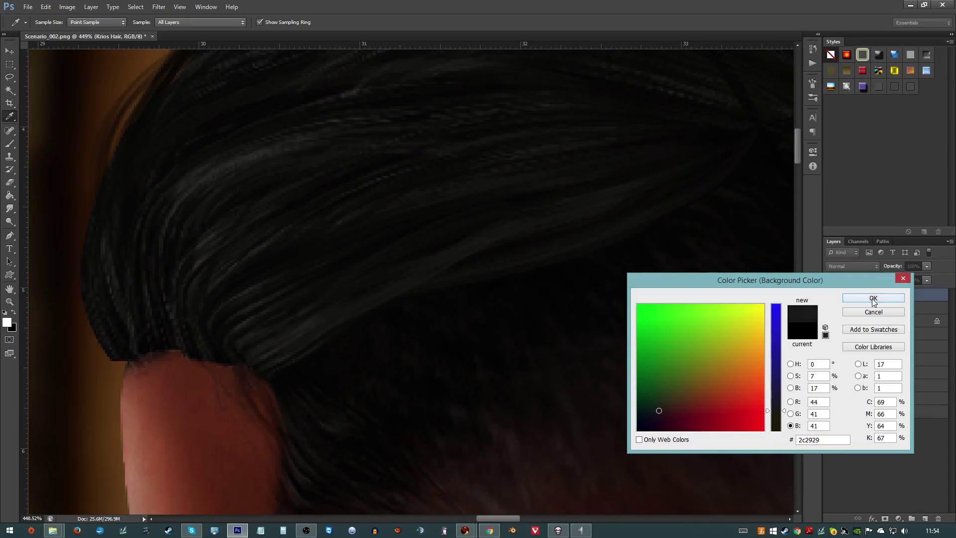
pyautogui.click(874, 329)
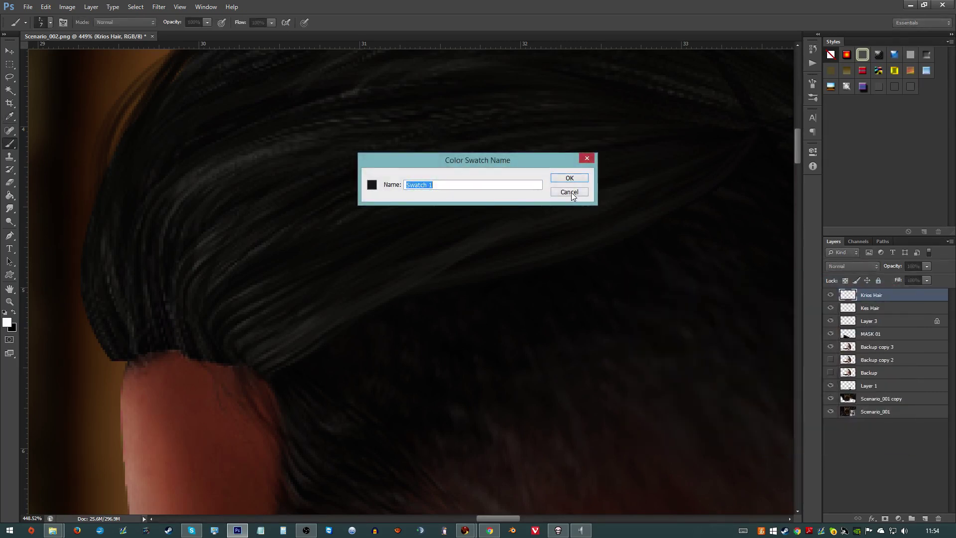
pyautogui.click(569, 193)
# - Set the background colour to grey HKS 96 Z from the HKS Z Process library
pyautogui.click(885, 347)
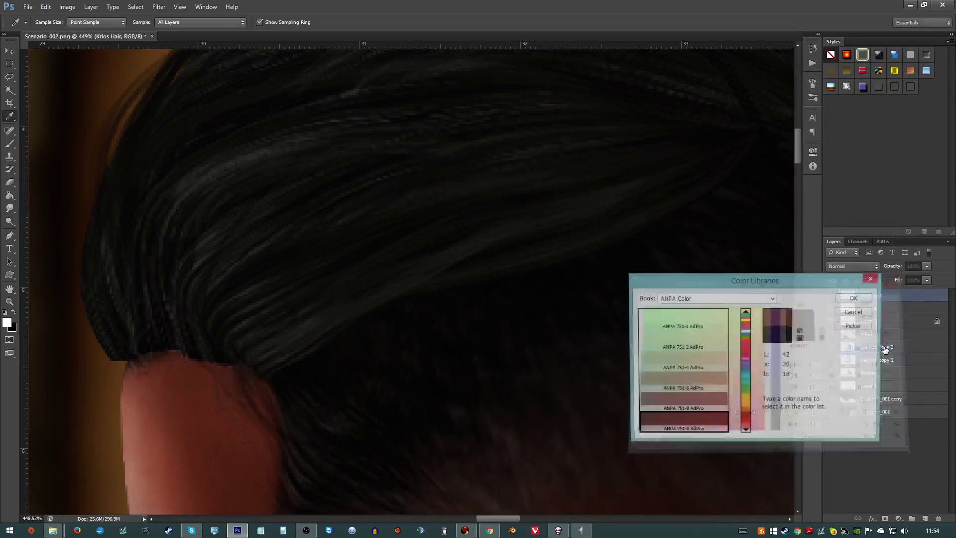
pyautogui.click(709, 301)
pyautogui.press('Down')
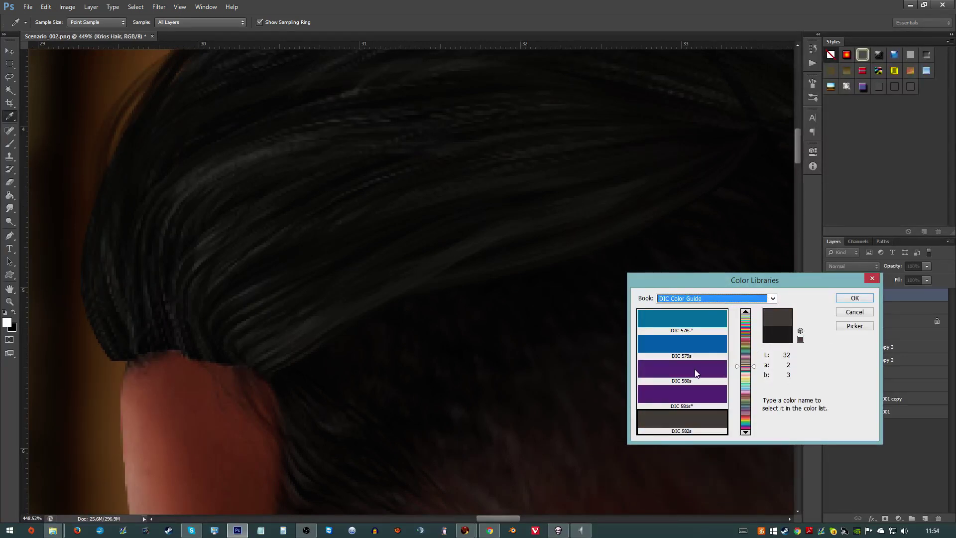
pyautogui.click(666, 418)
pyautogui.click(726, 298)
pyautogui.press('Down')
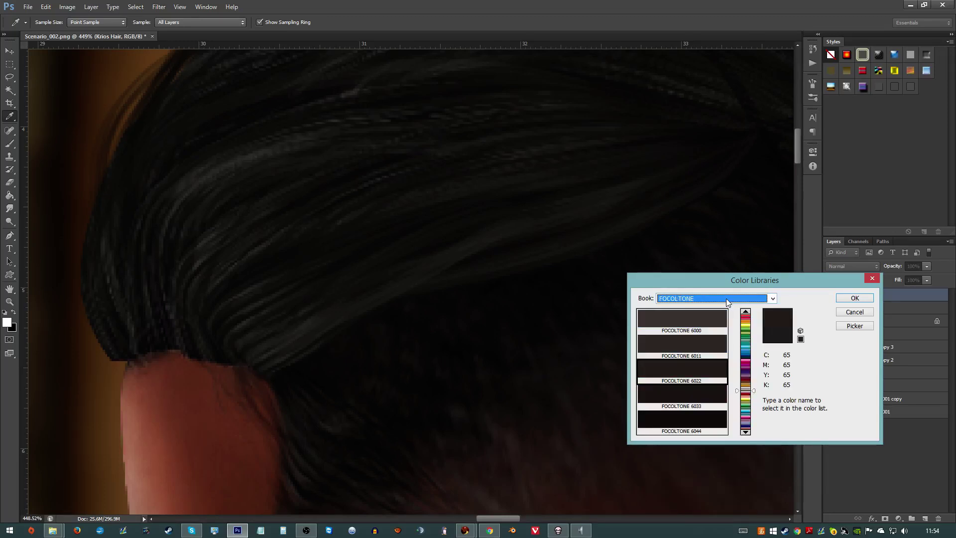
pyautogui.press('Down')
pyautogui.press('Down')
pyautogui.press('Down')
pyautogui.press('Down')
pyautogui.press('Down')
pyautogui.press('Down')
pyautogui.press('Down')
pyautogui.press('Down')
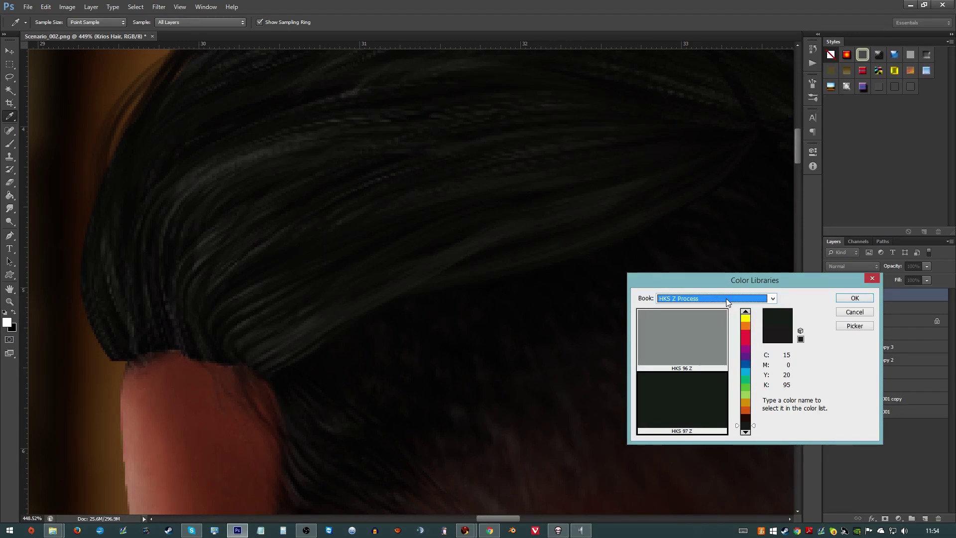
pyautogui.click(664, 334)
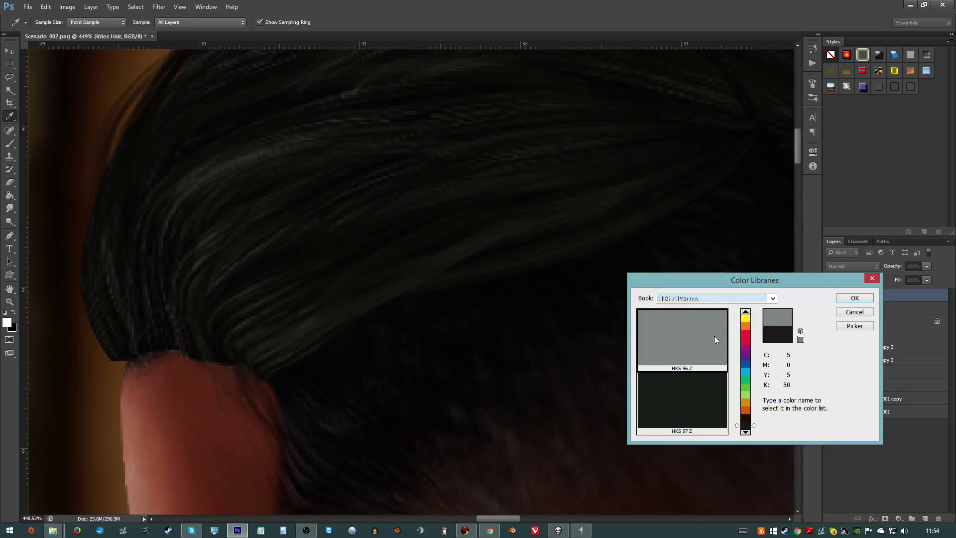
pyautogui.click(855, 301)
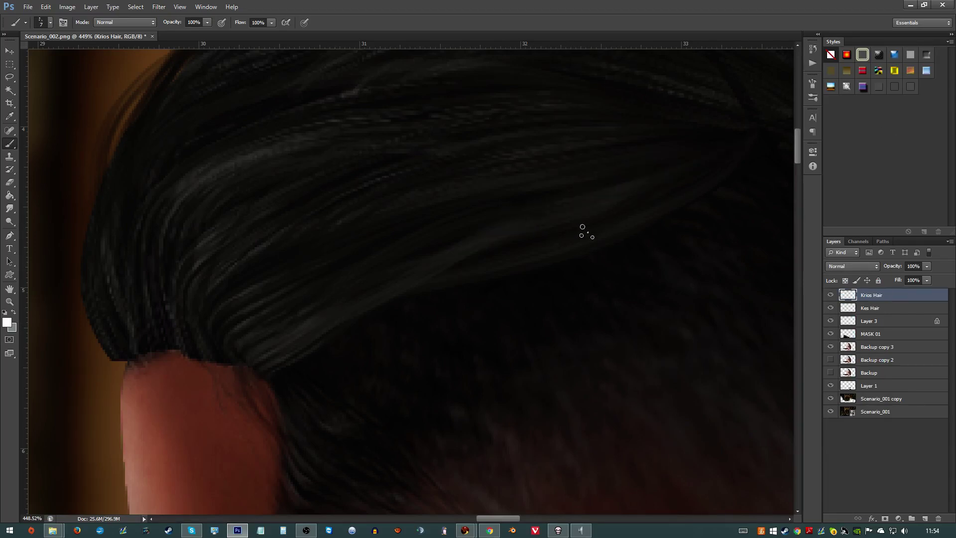
# - Make grey the foreground colour and paint several light grey strands across the man's hair
pyautogui.press('x')
pyautogui.moveTo(438, 269); pyautogui.dragTo(328, 330)
pyautogui.moveTo(363, 291); pyautogui.dragTo(339, 305)
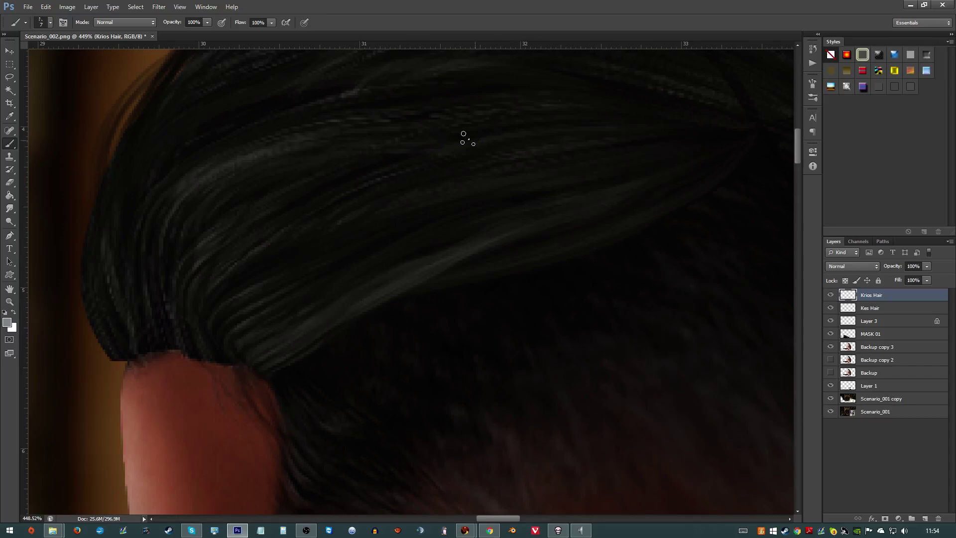
pyautogui.moveTo(518, 95); pyautogui.dragTo(225, 175)
pyautogui.moveTo(375, 177); pyautogui.dragTo(447, 251)
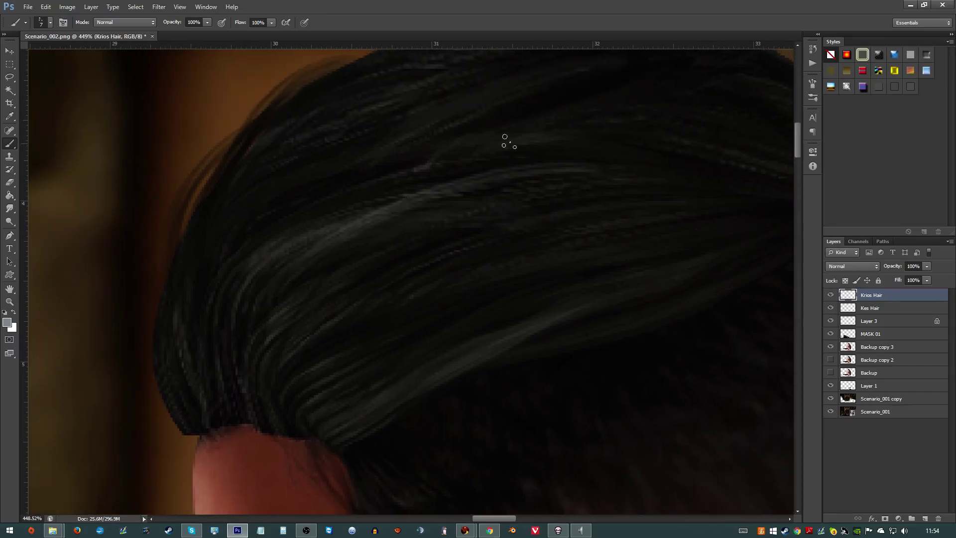
pyautogui.moveTo(501, 106); pyautogui.dragTo(280, 204)
pyautogui.hotkey('ctrl', 'z')
# - Paint a light grey strand down the left edge of the hair, redoing the misplaced one
pyautogui.moveTo(591, 147); pyautogui.dragTo(545, 155)
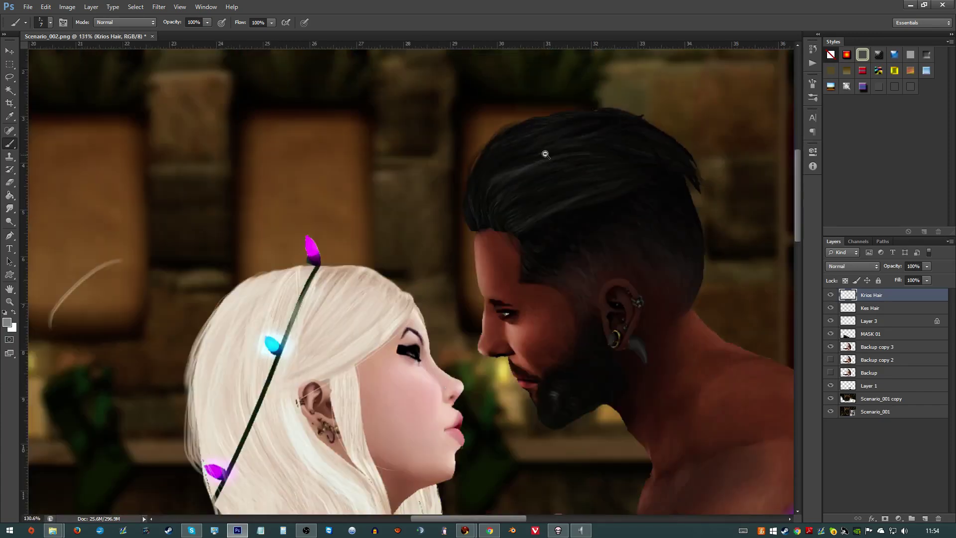
pyautogui.scroll(5, 523, 147)
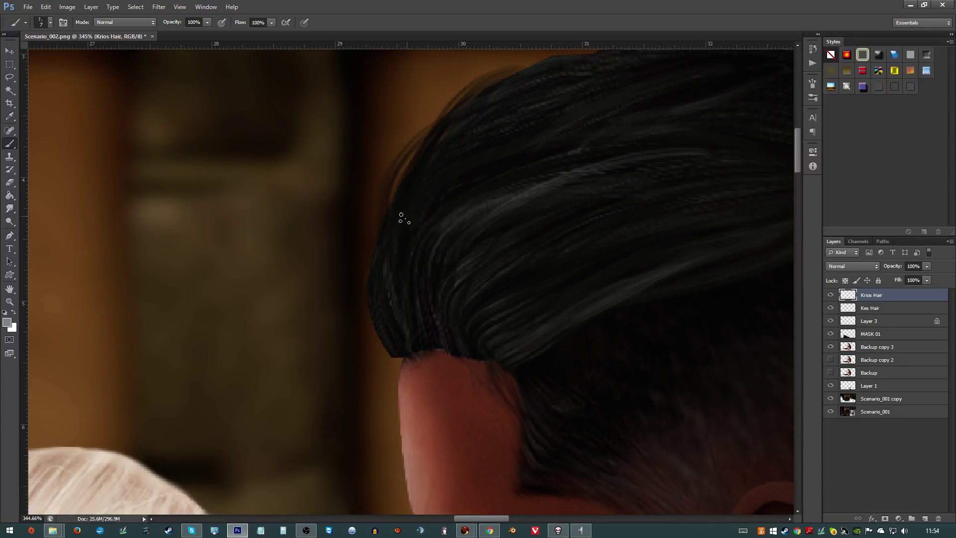
pyautogui.moveTo(405, 218); pyautogui.dragTo(399, 326)
pyautogui.hotkey('ctrl', 'z')
pyautogui.moveTo(422, 249); pyautogui.dragTo(408, 327)
# - Paint two more light grey strands across the top of the hair
pyautogui.moveTo(568, 342); pyautogui.dragTo(526, 309)
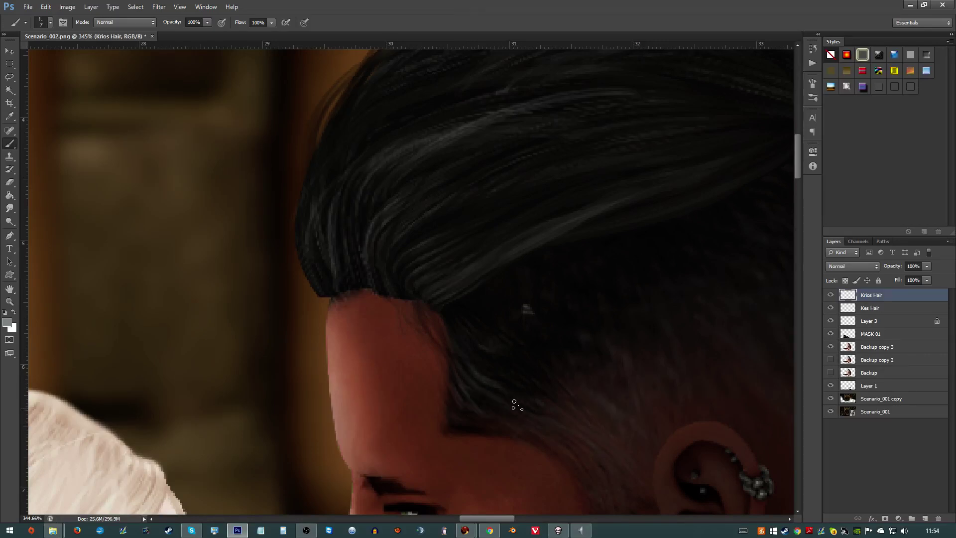
pyautogui.moveTo(580, 443); pyautogui.dragTo(559, 330)
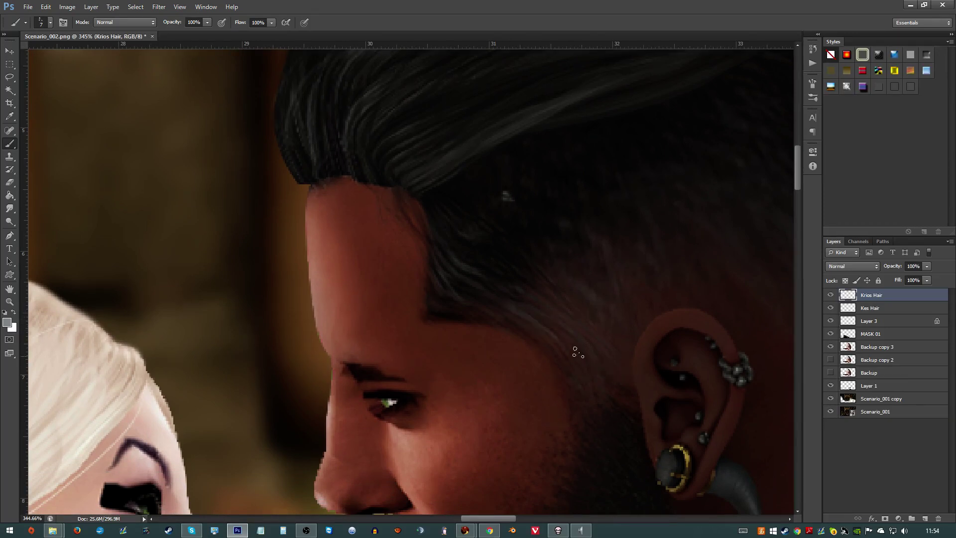
pyautogui.moveTo(497, 231); pyautogui.dragTo(503, 347)
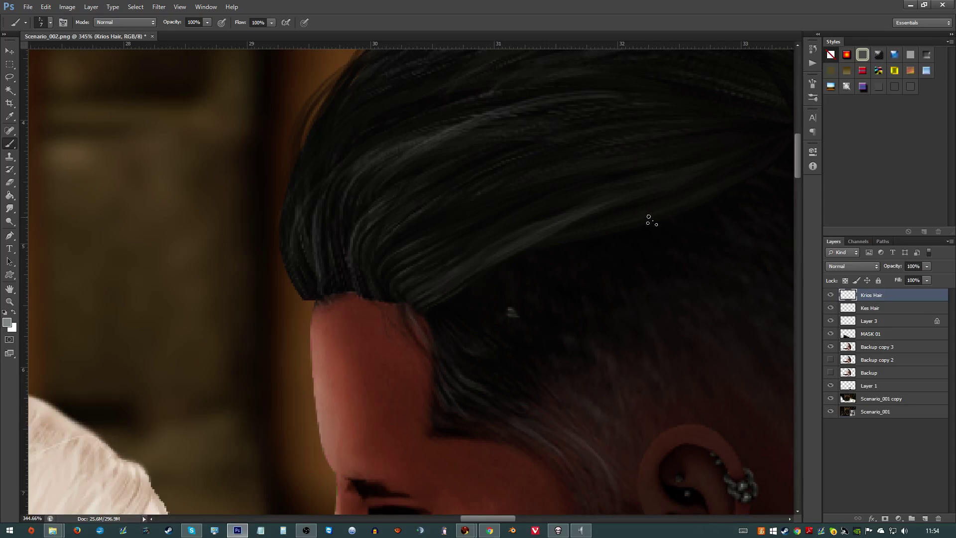
pyautogui.moveTo(698, 199); pyautogui.dragTo(512, 283)
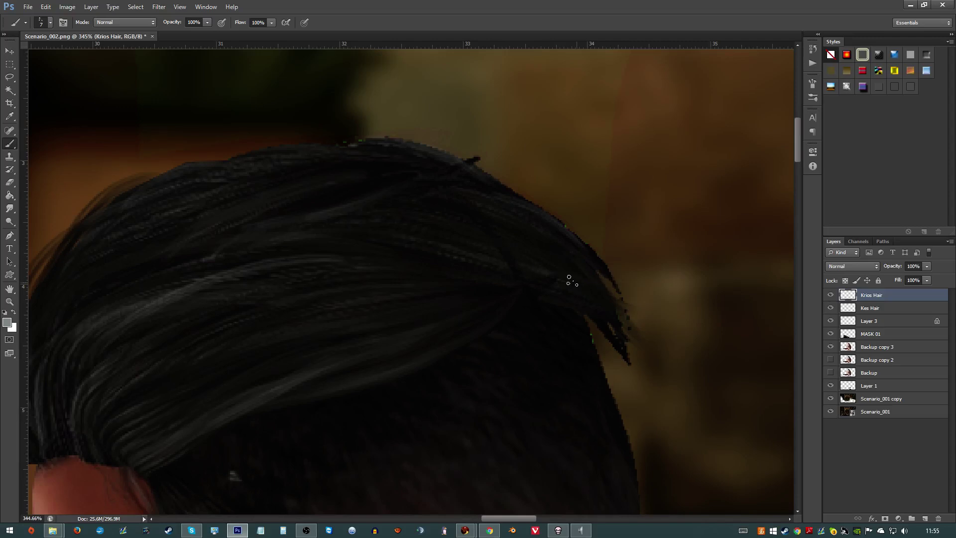
pyautogui.moveTo(507, 267); pyautogui.dragTo(401, 241)
pyautogui.moveTo(361, 172); pyautogui.dragTo(254, 203)
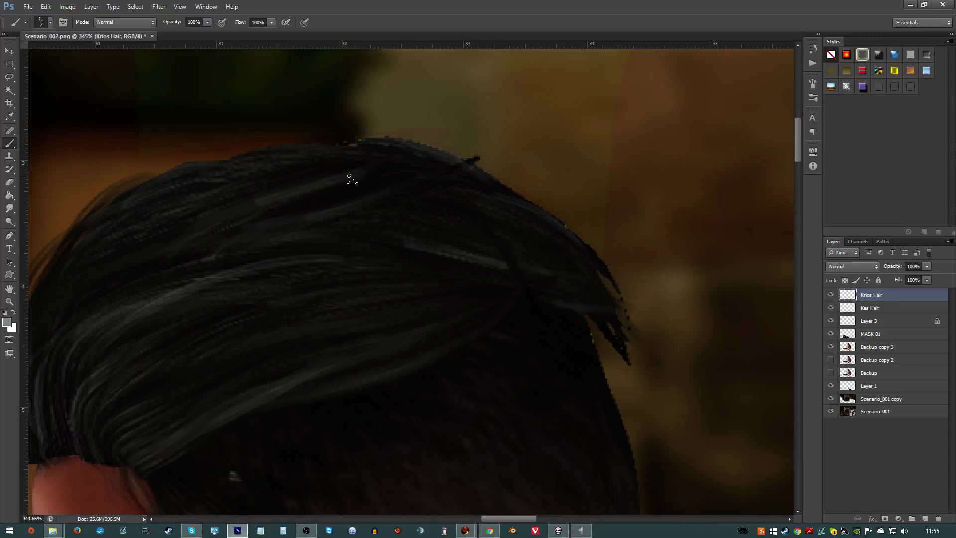
pyautogui.moveTo(436, 224); pyautogui.dragTo(394, 255)
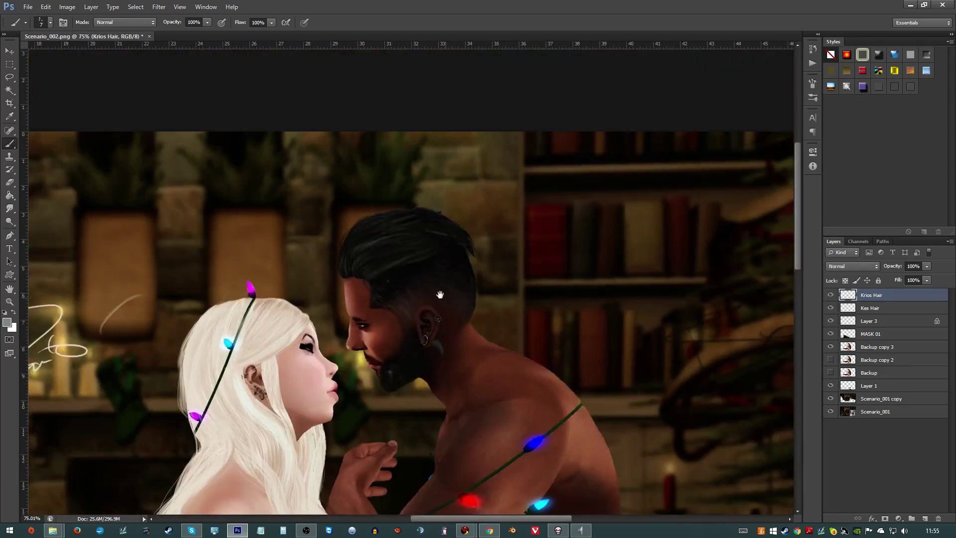
pyautogui.moveTo(392, 257); pyautogui.dragTo(437, 255)
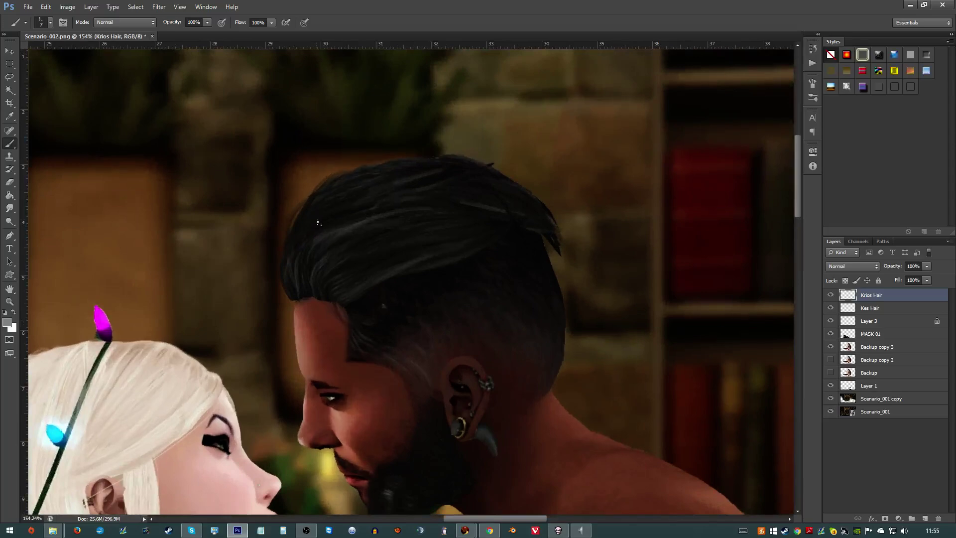
# - Set a 1 px hard round brush and erase the stray light speck with a 37 px eraser
pyautogui.rightClick(382, 243)
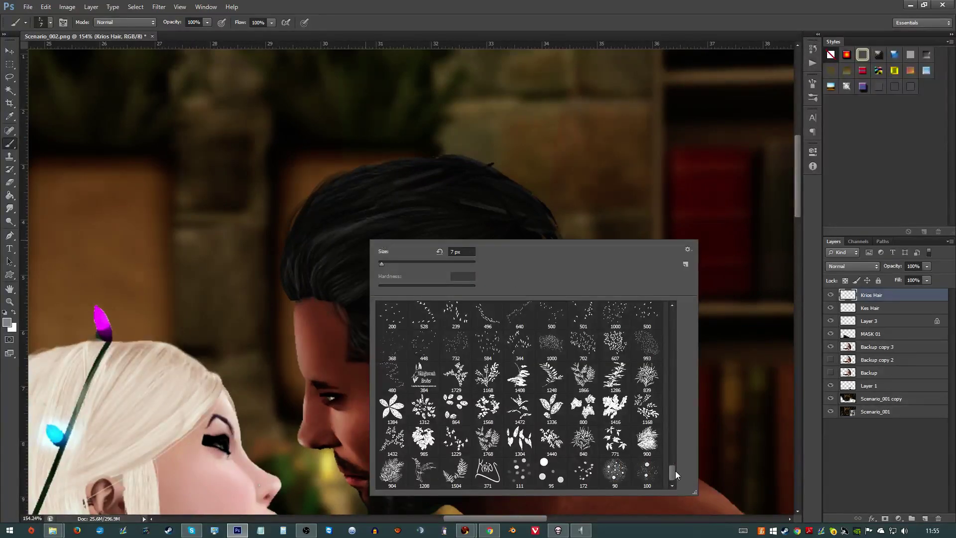
pyautogui.moveTo(675, 471); pyautogui.dragTo(673, 313)
pyautogui.click(485, 317)
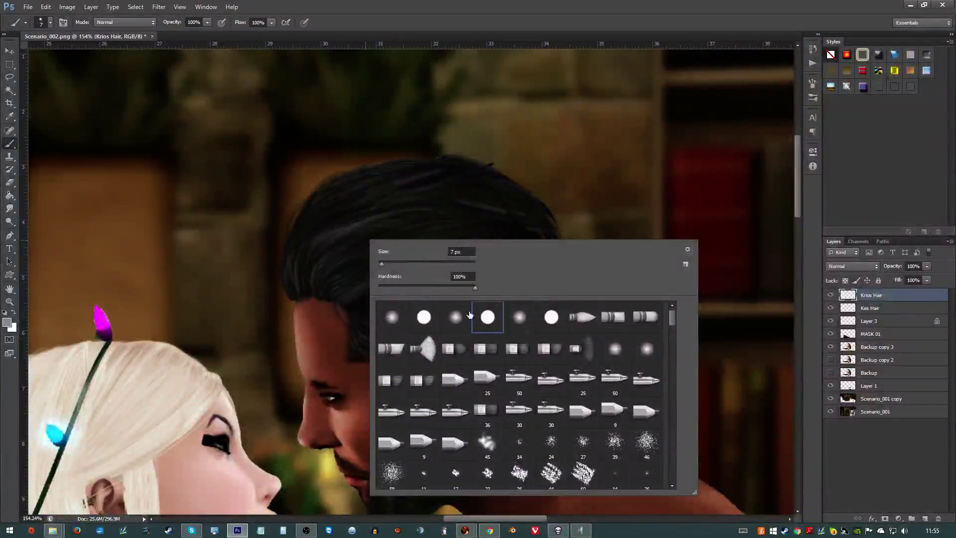
pyautogui.moveTo(475, 222); pyautogui.dragTo(466, 223)
pyautogui.moveTo(415, 284); pyautogui.dragTo(473, 281)
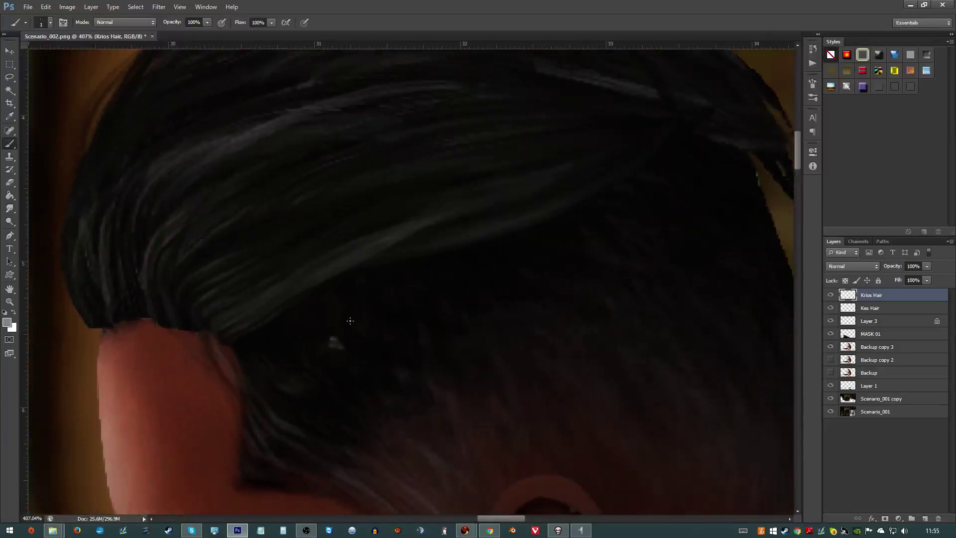
pyautogui.press('e')
pyautogui.moveTo(399, 307)
pyautogui.mouseDown()
pyautogui.moveTo(298, 335)
pyautogui.moveTo(348, 333)
pyautogui.mouseUp()
pyautogui.press('b')
# - Paint thin 1 px light strands along the hair's edge and down its left side
pyautogui.moveTo(366, 266)
pyautogui.mouseDown()
pyautogui.moveTo(272, 318)
pyautogui.moveTo(325, 272)
pyautogui.moveTo(504, 240)
pyautogui.mouseUp()
pyautogui.hotkey('ctrl', 'z')
pyautogui.hotkey('ctrl', 'z')
pyautogui.moveTo(388, 257)
pyautogui.mouseDown()
pyautogui.moveTo(525, 223)
pyautogui.moveTo(626, 266)
pyautogui.mouseUp()
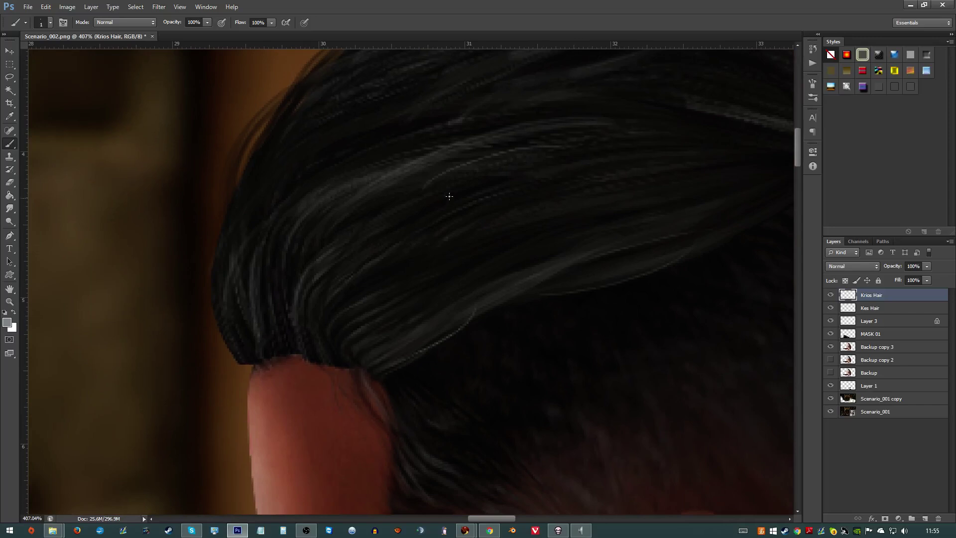
pyautogui.moveTo(348, 238); pyautogui.dragTo(317, 333)
pyautogui.moveTo(298, 202); pyautogui.dragTo(246, 329)
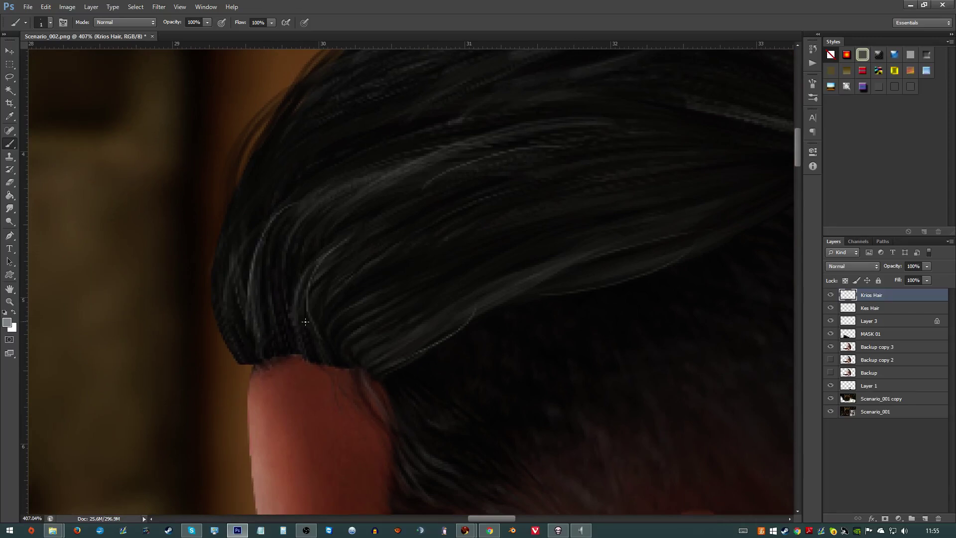
pyautogui.moveTo(374, 227)
pyautogui.mouseDown()
pyautogui.moveTo(380, 318)
pyautogui.moveTo(344, 344)
pyautogui.mouseUp()
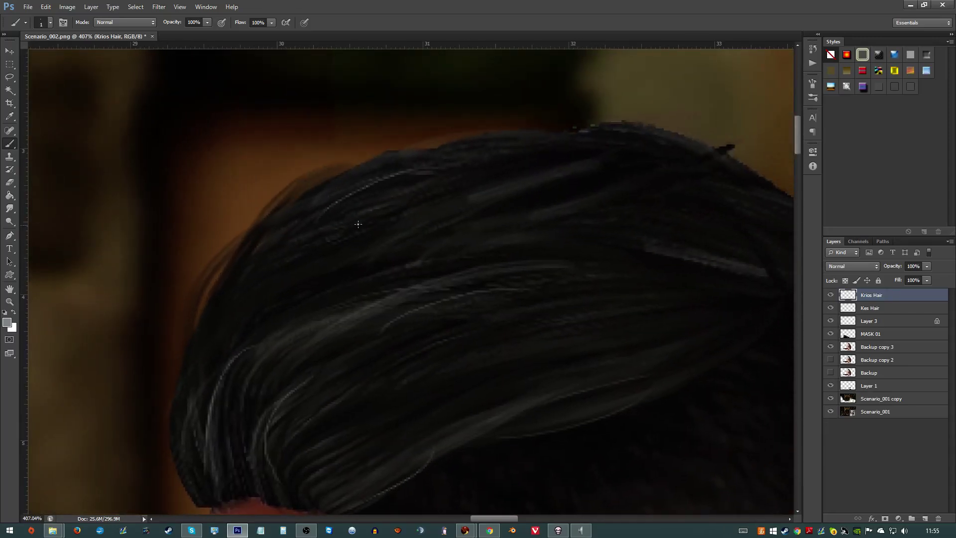
pyautogui.moveTo(639, 170)
pyautogui.mouseDown()
pyautogui.moveTo(526, 217)
pyautogui.moveTo(611, 345)
pyautogui.mouseUp()
# - Paint fine strands toward the hair's right tips, keeping the restored diagonal strand
pyautogui.hscroll(5, 520, 232)
pyautogui.hotkey('ctrl', 'z')
pyautogui.moveTo(541, 242); pyautogui.dragTo(633, 362)
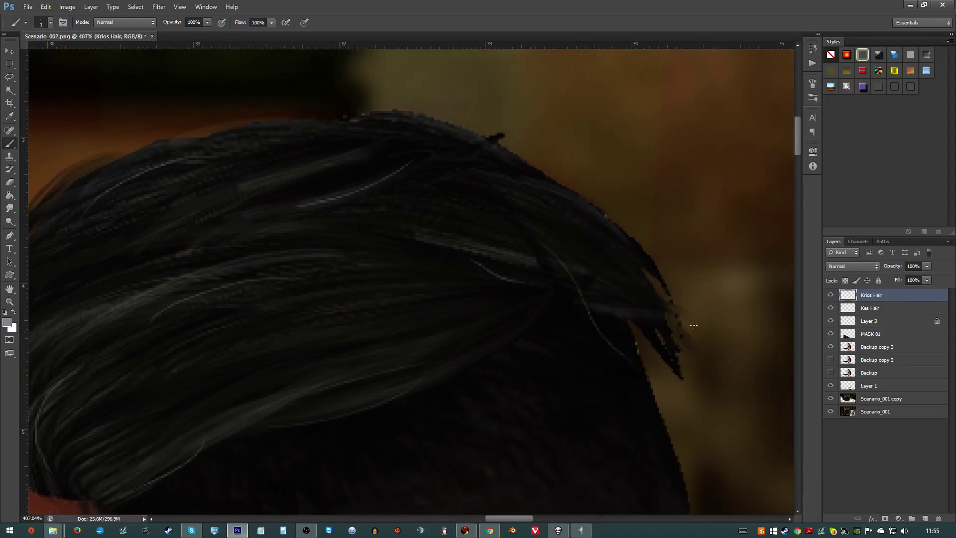
pyautogui.moveTo(611, 246)
pyautogui.mouseDown()
pyautogui.moveTo(664, 304)
pyautogui.moveTo(672, 293)
pyautogui.mouseUp()
pyautogui.moveTo(612, 279)
pyautogui.mouseDown()
pyautogui.moveTo(644, 309)
pyautogui.moveTo(654, 341)
pyautogui.mouseUp()
pyautogui.hotkey('ctrl', 'alt', 'z')
pyautogui.hotkey('ctrl', 'alt', 'z')
pyautogui.hotkey('ctrl', 'alt', 'z')
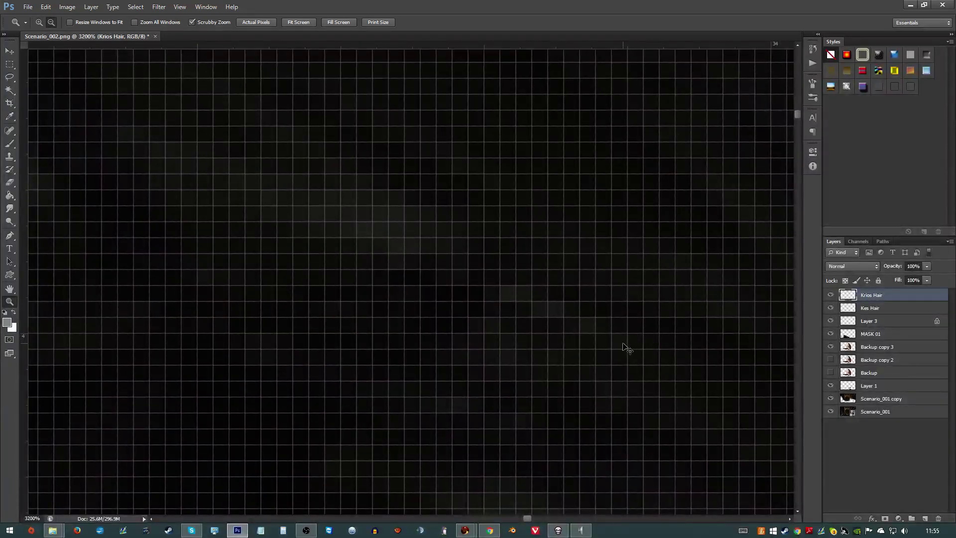
pyautogui.hotkey('ctrl', 'shift', 'z')
pyautogui.moveTo(636, 324); pyautogui.dragTo(595, 335)
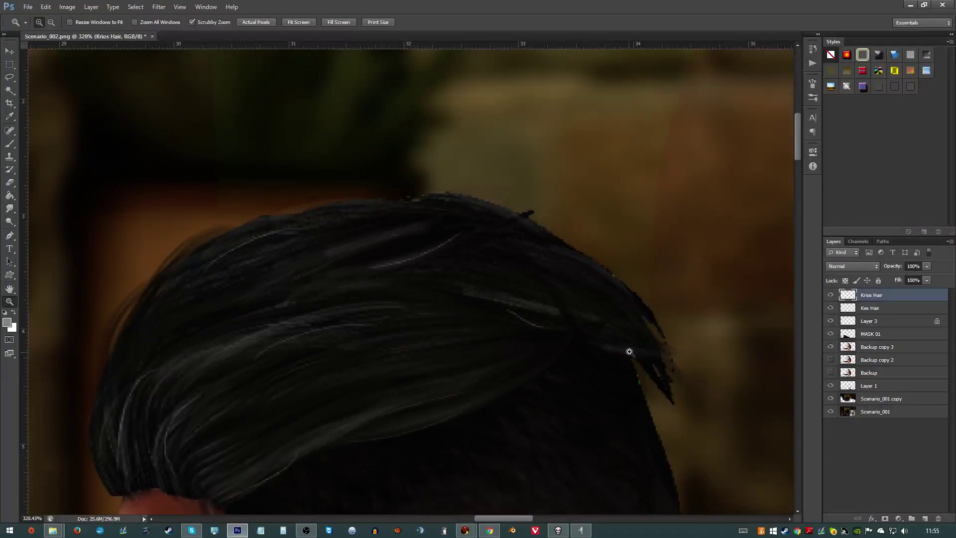
pyautogui.press('b')
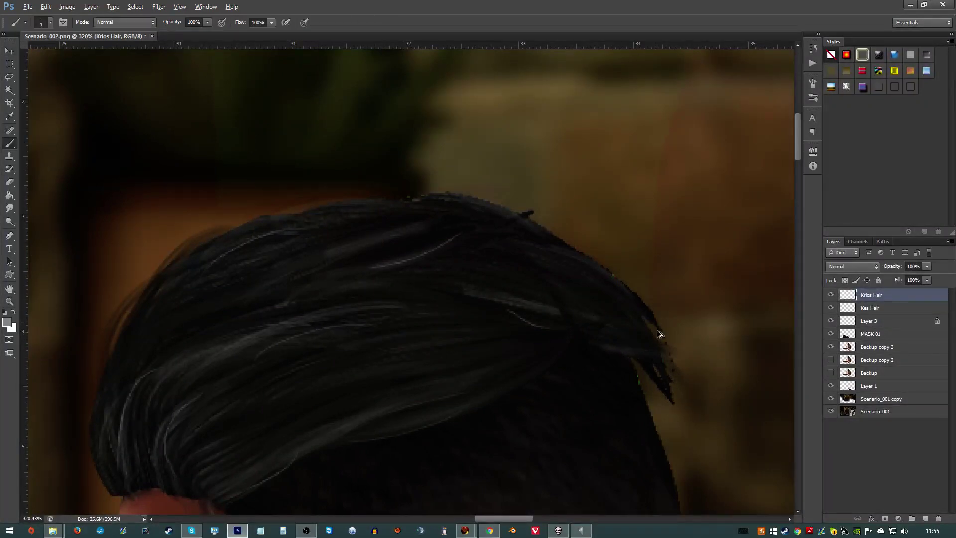
pyautogui.moveTo(642, 352); pyautogui.dragTo(522, 284)
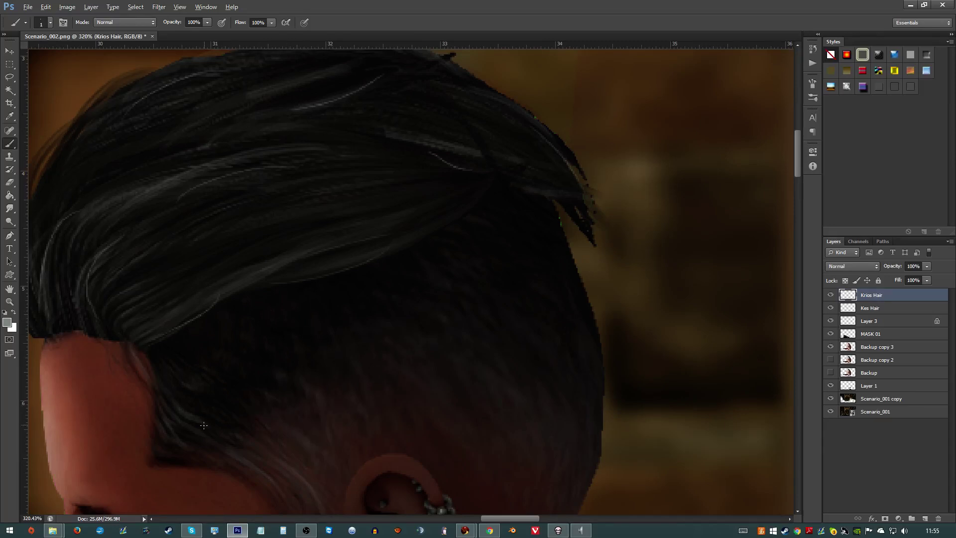
pyautogui.rightClick(275, 360)
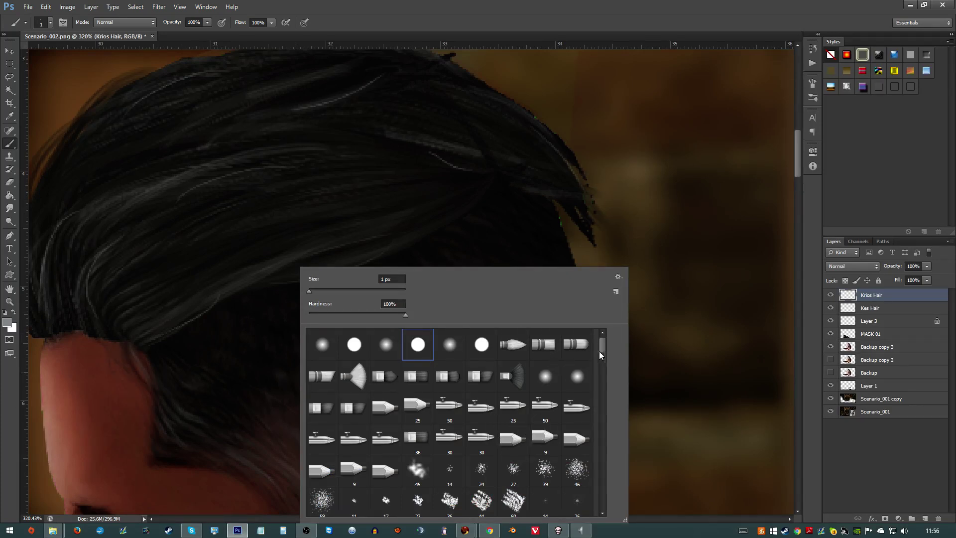
# - Switch to a 24 px scattered-dot brush tip and paint scattered light strands on the hair's side
pyautogui.moveTo(599, 352); pyautogui.dragTo(600, 373)
pyautogui.click(481, 392)
pyautogui.moveTo(273, 373); pyautogui.dragTo(149, 421)
pyautogui.press('e')
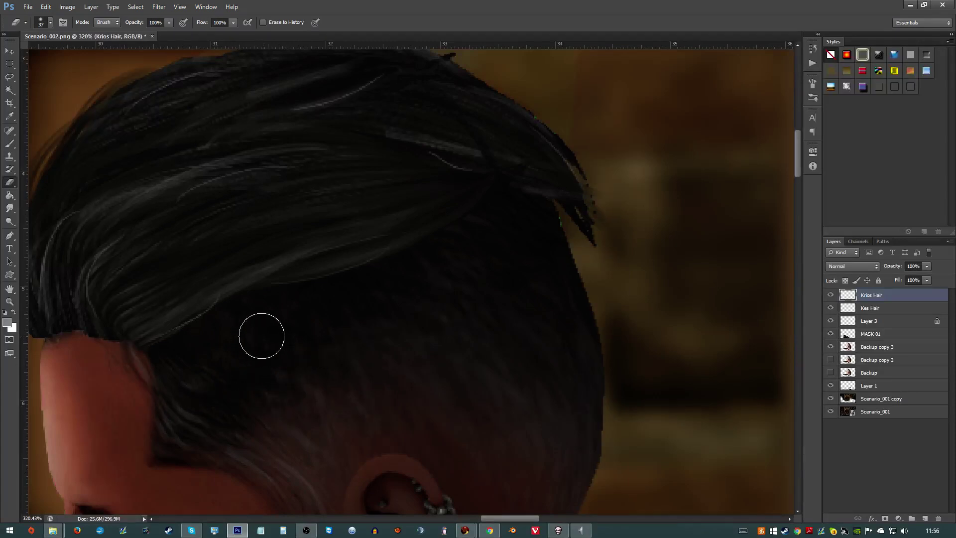
pyautogui.press('b')
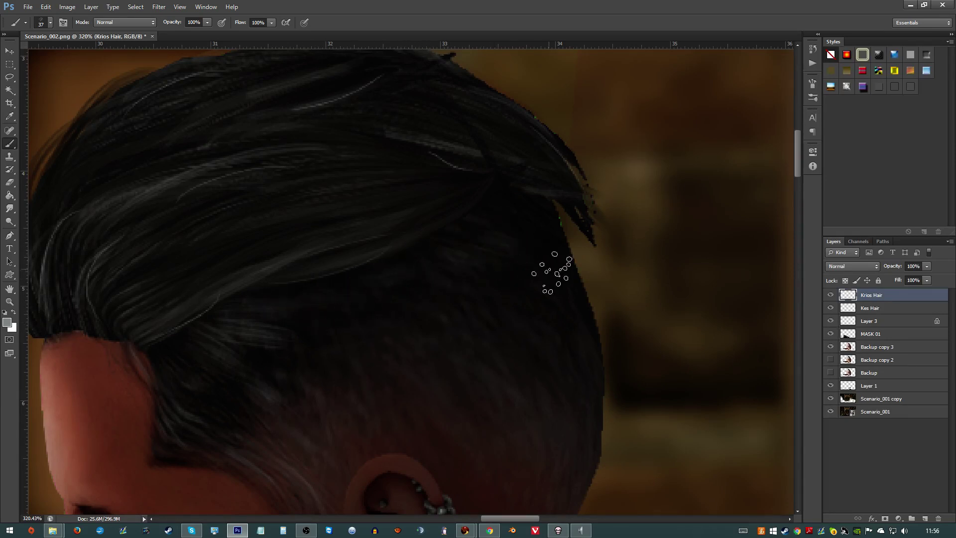
pyautogui.moveTo(343, 304); pyautogui.dragTo(307, 313)
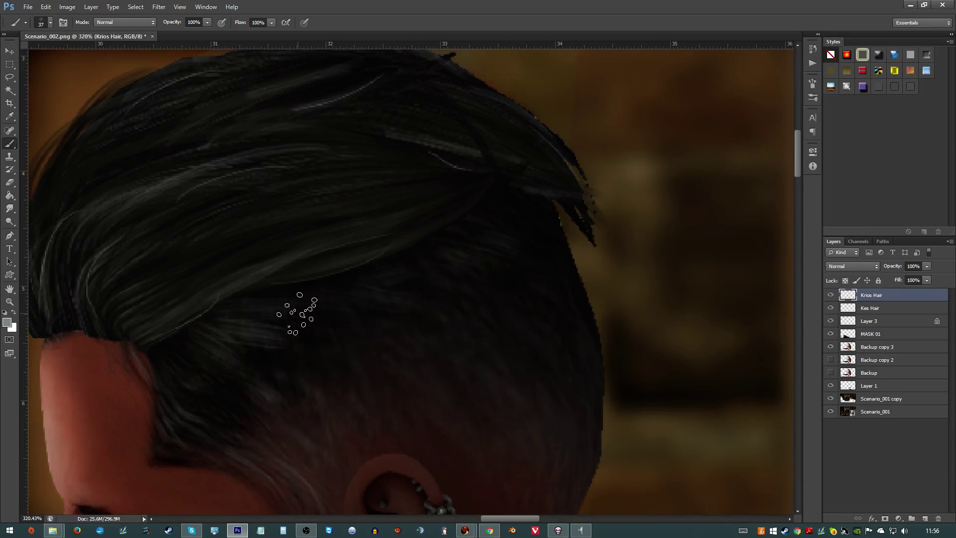
# - Sample the near-black hair colour and paint it over the light strands
pyautogui.keyDown('alt'); pyautogui.click(474, 295); pyautogui.keyUp('alt')
pyautogui.keyDown('alt'); pyautogui.click(179, 357); pyautogui.keyUp('alt')
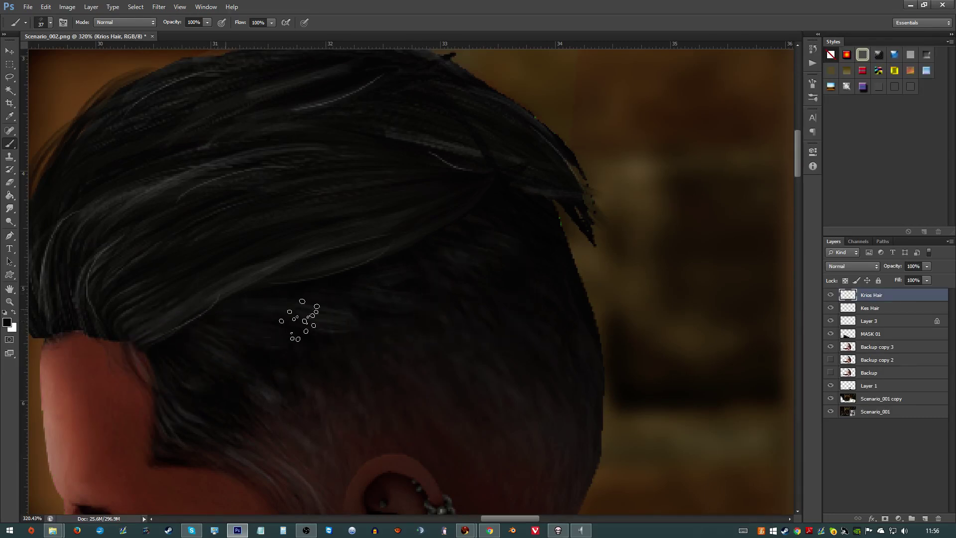
pyautogui.moveTo(261, 306)
pyautogui.mouseDown()
pyautogui.moveTo(328, 323)
pyautogui.moveTo(306, 295)
pyautogui.moveTo(409, 311)
pyautogui.mouseUp()
pyautogui.keyDown('alt'); pyautogui.rightClick(424, 288); pyautogui.keyUp('alt')
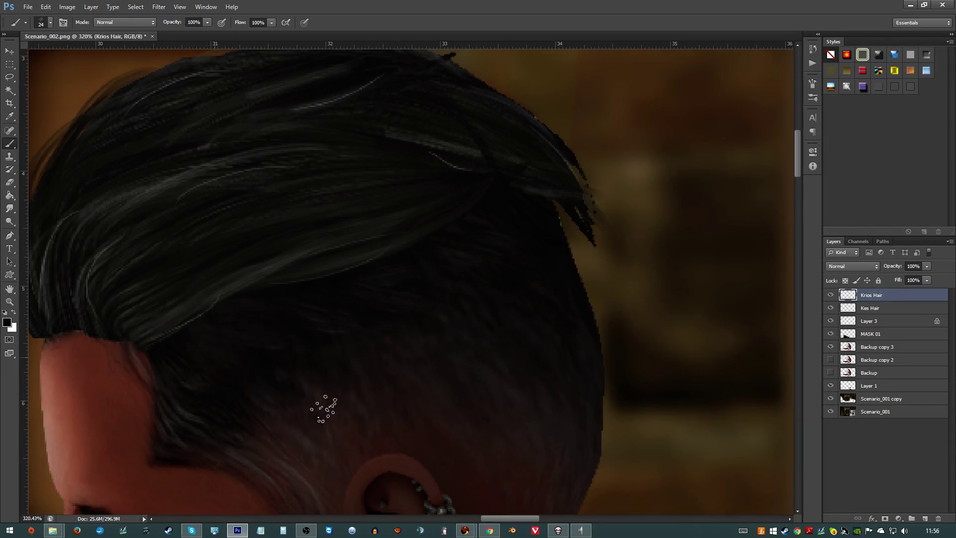
pyautogui.scroll(-6, 324, 405)
pyautogui.scroll(5, 347, 364)
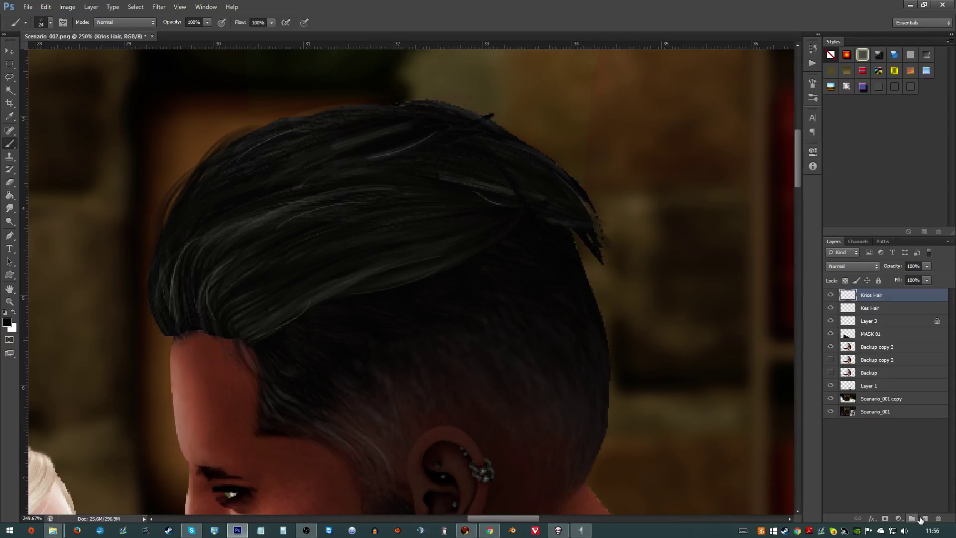
# - Add a new Layer 4 and paint black along the hair's top and upper-left edges
pyautogui.click(923, 518)
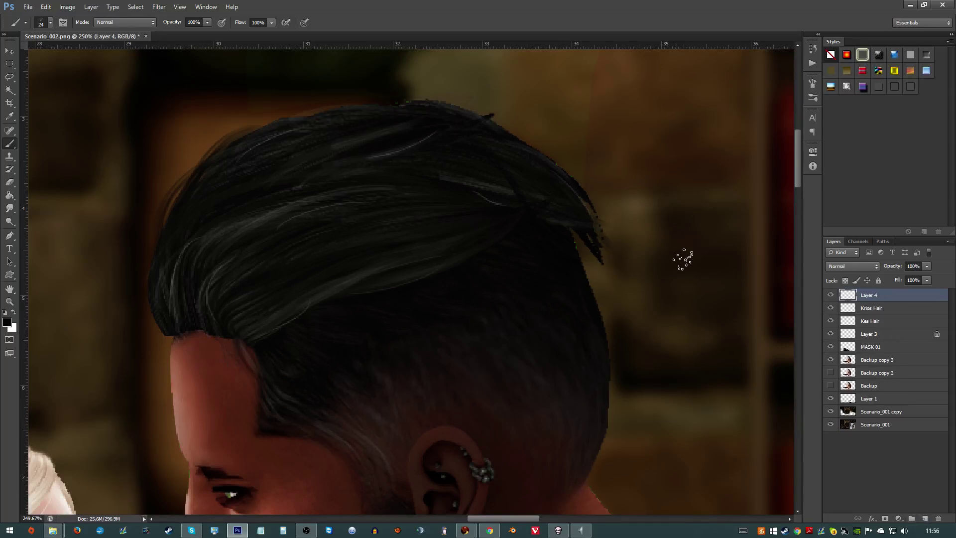
pyautogui.moveTo(342, 119); pyautogui.dragTo(329, 122)
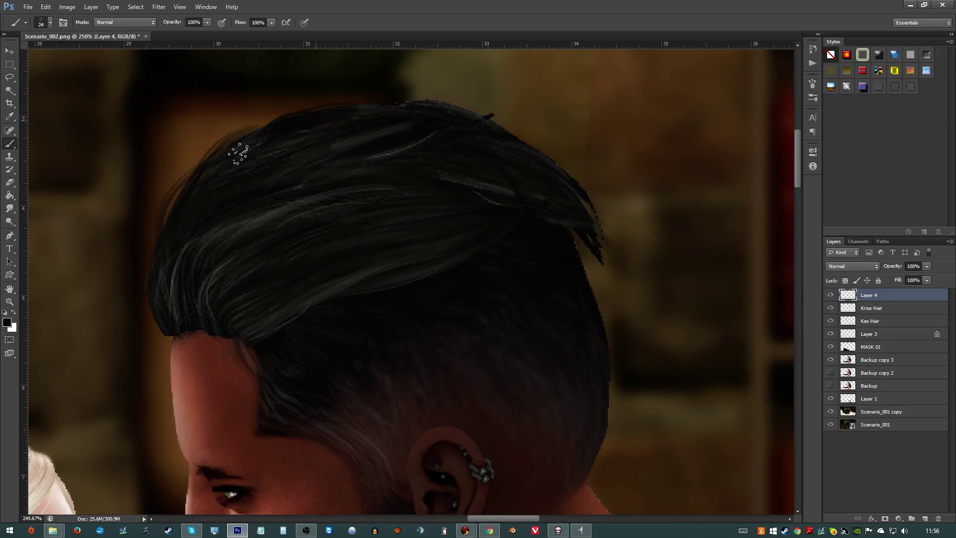
pyautogui.moveTo(239, 154); pyautogui.dragTo(182, 293)
pyautogui.moveTo(344, 124)
pyautogui.mouseDown()
pyautogui.moveTo(416, 112)
pyautogui.moveTo(348, 137)
pyautogui.mouseUp()
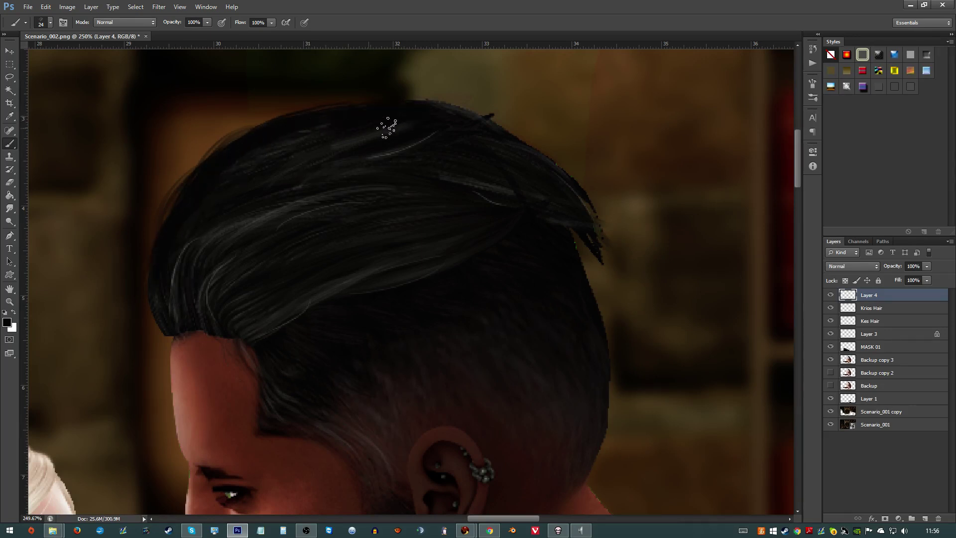
pyautogui.moveTo(438, 121)
pyautogui.mouseDown()
pyautogui.moveTo(347, 129)
pyautogui.moveTo(435, 125)
pyautogui.moveTo(371, 110)
pyautogui.moveTo(311, 142)
pyautogui.mouseUp()
pyautogui.moveTo(512, 148)
pyautogui.mouseDown()
pyautogui.moveTo(427, 129)
pyautogui.moveTo(428, 117)
pyautogui.mouseUp()
pyautogui.moveTo(561, 186)
pyautogui.mouseDown()
pyautogui.moveTo(488, 155)
pyautogui.moveTo(567, 185)
pyautogui.mouseUp()
# - Darken the hair's right edge toward the tail, then move Layer 4 below Backup copy 3
pyautogui.moveTo(506, 154); pyautogui.dragTo(589, 232)
pyautogui.moveTo(576, 192); pyautogui.dragTo(611, 252)
pyautogui.hotkey('ctrl', 'z')
pyautogui.moveTo(542, 168)
pyautogui.mouseDown()
pyautogui.moveTo(585, 249)
pyautogui.moveTo(569, 214)
pyautogui.moveTo(602, 251)
pyautogui.moveTo(575, 205)
pyautogui.mouseUp()
pyautogui.hotkey('ctrl', 'alt', 'z')
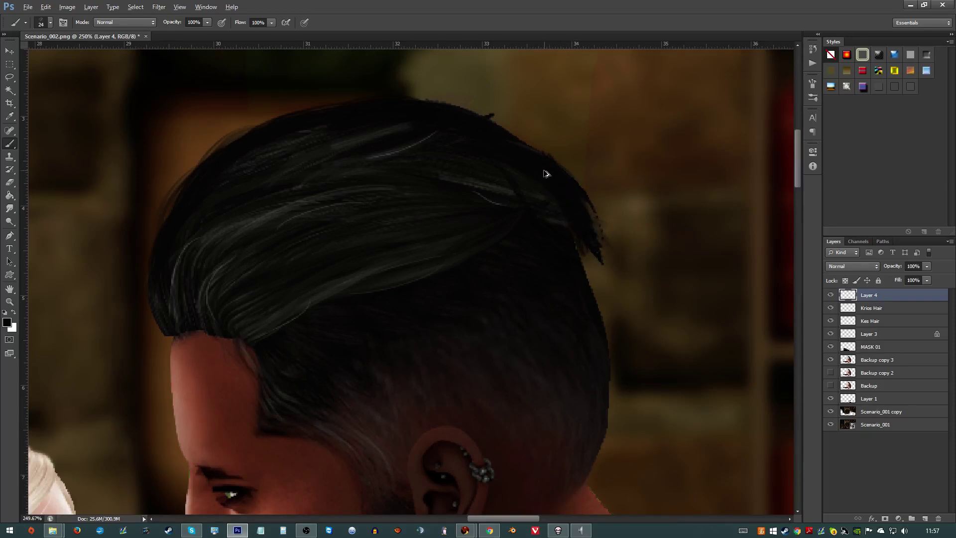
pyautogui.hotkey('ctrl', 'alt', 'z')
pyautogui.moveTo(531, 152)
pyautogui.mouseDown()
pyautogui.moveTo(577, 206)
pyautogui.moveTo(521, 153)
pyautogui.moveTo(590, 227)
pyautogui.moveTo(514, 151)
pyautogui.moveTo(568, 231)
pyautogui.moveTo(528, 176)
pyautogui.moveTo(586, 245)
pyautogui.moveTo(549, 188)
pyautogui.moveTo(614, 243)
pyautogui.moveTo(563, 200)
pyautogui.moveTo(621, 270)
pyautogui.mouseUp()
pyautogui.hotkey('ctrl', 'alt', 'z')
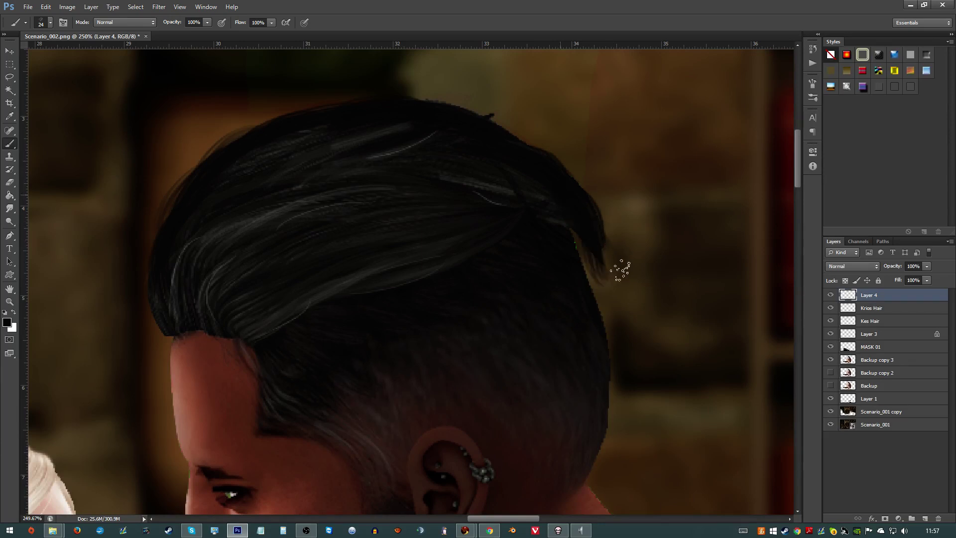
pyautogui.moveTo(875, 297); pyautogui.dragTo(874, 369)
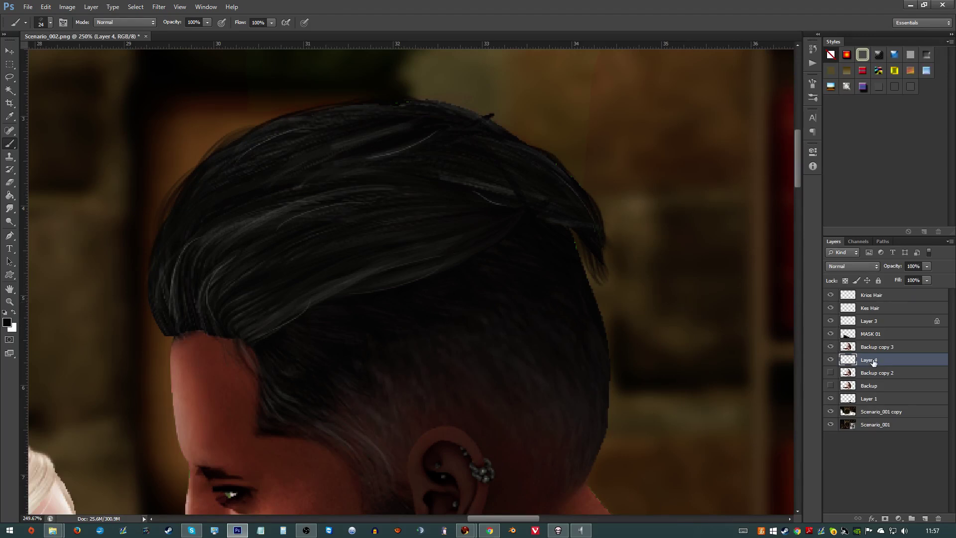
# - On Backup copy 3, smudge the hair's top outline, stray upward strand and right edge at 19%
pyautogui.click(872, 343)
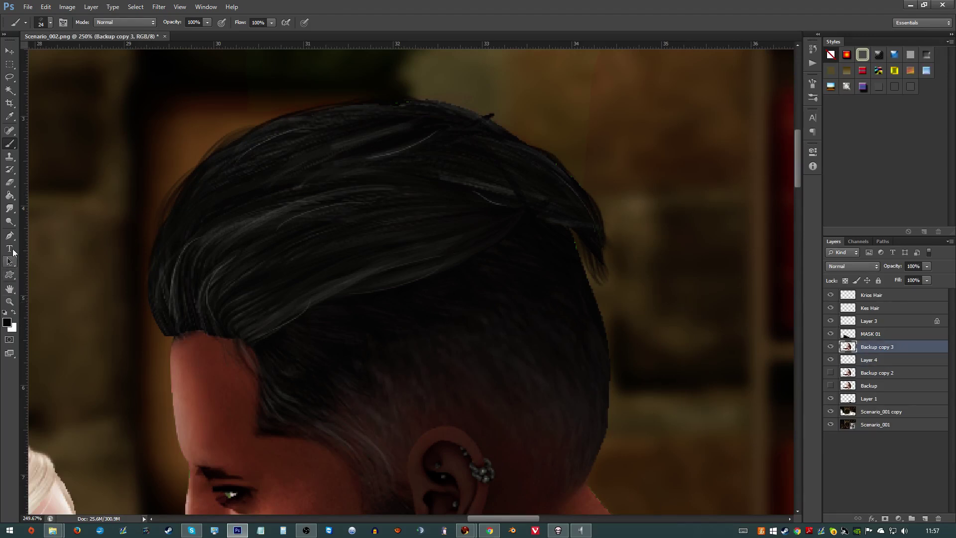
pyautogui.click(9, 208)
pyautogui.moveTo(259, 124)
pyautogui.mouseDown()
pyautogui.moveTo(366, 100)
pyautogui.moveTo(443, 99)
pyautogui.mouseUp()
pyautogui.moveTo(383, 98)
pyautogui.mouseDown()
pyautogui.moveTo(490, 124)
pyautogui.moveTo(479, 118)
pyautogui.moveTo(486, 106)
pyautogui.mouseUp()
pyautogui.moveTo(581, 191)
pyautogui.mouseDown()
pyautogui.moveTo(560, 190)
pyautogui.moveTo(614, 219)
pyautogui.moveTo(573, 188)
pyautogui.moveTo(607, 262)
pyautogui.moveTo(587, 230)
pyautogui.moveTo(590, 249)
pyautogui.moveTo(576, 233)
pyautogui.moveTo(595, 215)
pyautogui.mouseUp()
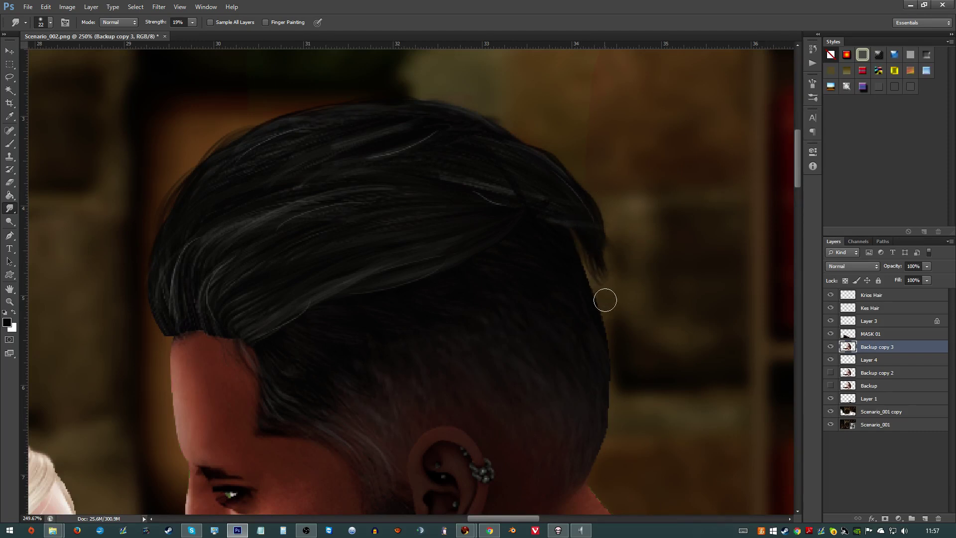
pyautogui.scroll(-4, 450, 258)
pyautogui.scroll(-5, 421, 283)
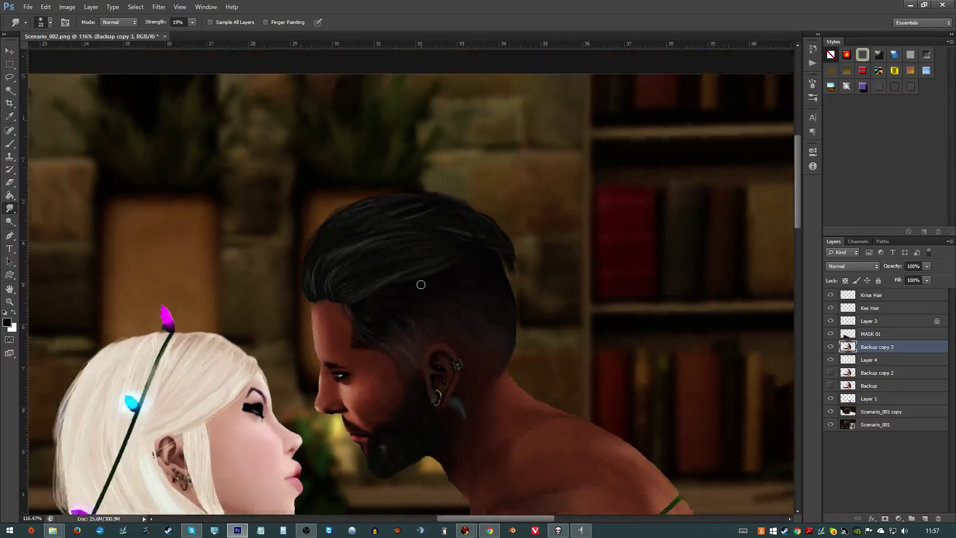
pyautogui.scroll(-2, 348, 393)
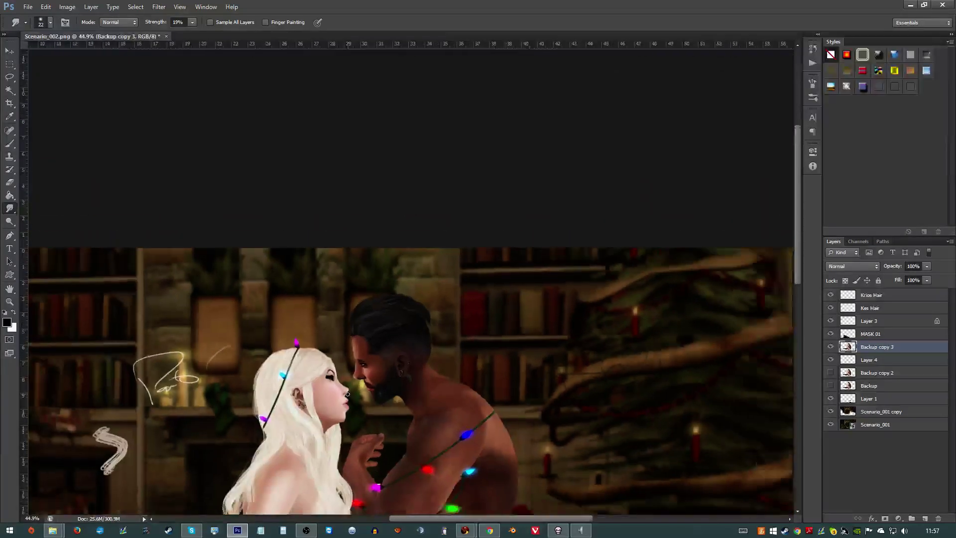
pyautogui.scroll(6, 364, 378)
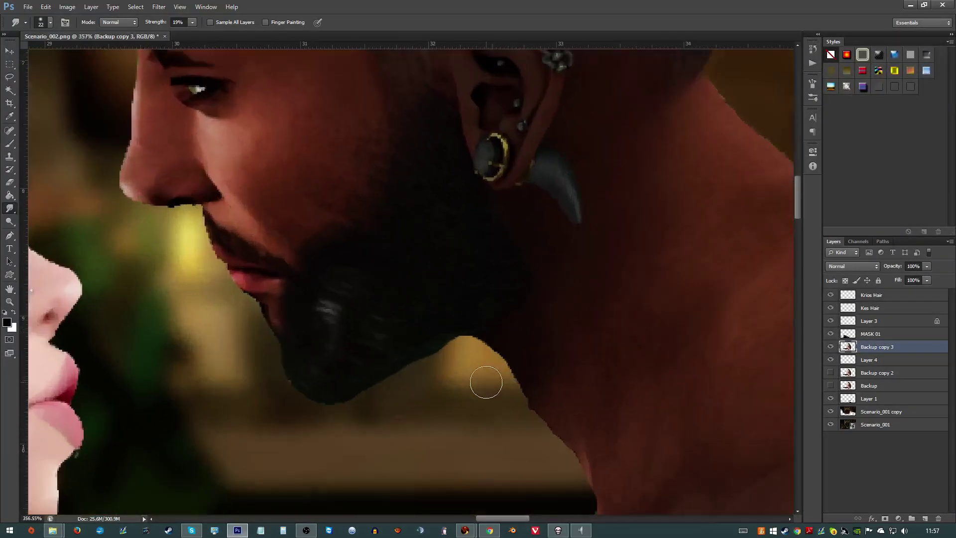
pyautogui.click(18, 81)
pyautogui.moveTo(327, 293)
pyautogui.mouseDown()
pyautogui.moveTo(258, 343)
pyautogui.moveTo(284, 410)
pyautogui.moveTo(409, 403)
pyautogui.moveTo(454, 380)
pyautogui.moveTo(472, 300)
pyautogui.mouseUp()
pyautogui.moveTo(317, 293)
pyautogui.mouseDown()
pyautogui.moveTo(289, 309)
pyautogui.moveTo(292, 331)
pyautogui.moveTo(263, 336)
pyautogui.mouseUp()
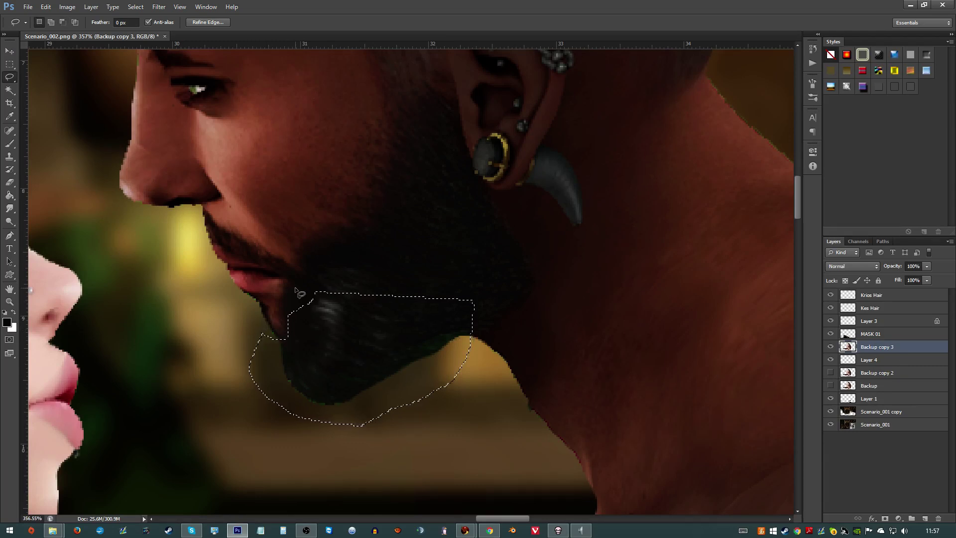
pyautogui.hotkey('ctrl', 'j')
pyautogui.hotkey('ctrl', 'u')
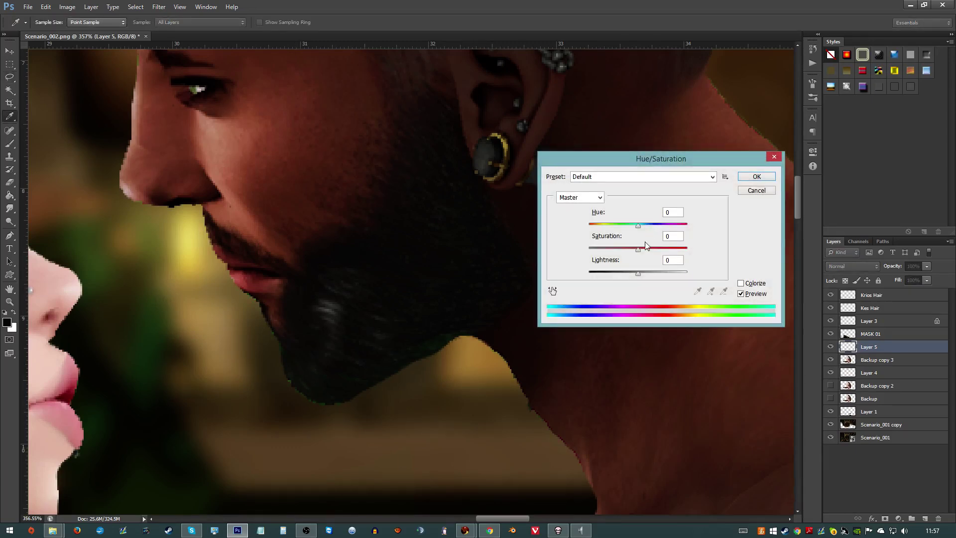
pyautogui.moveTo(637, 249); pyautogui.dragTo(582, 264)
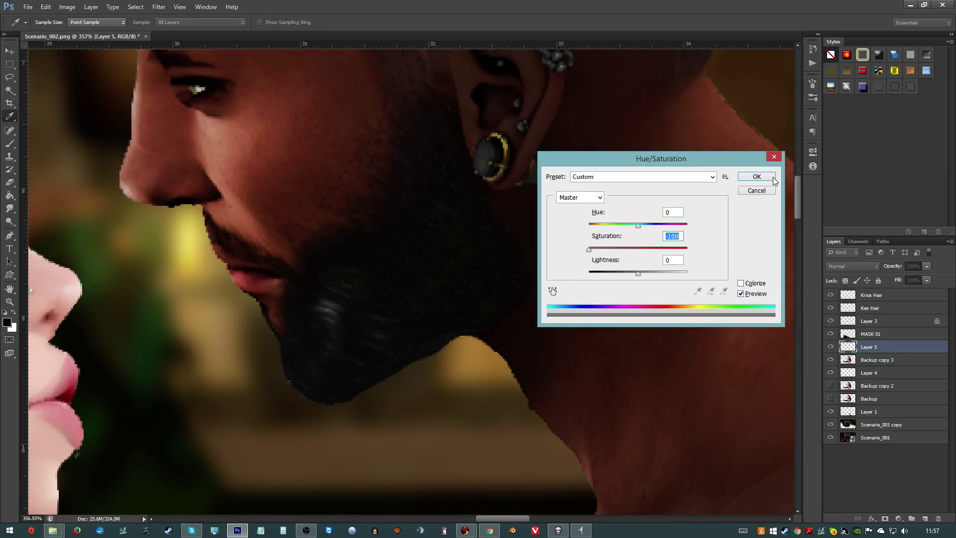
pyautogui.click(756, 177)
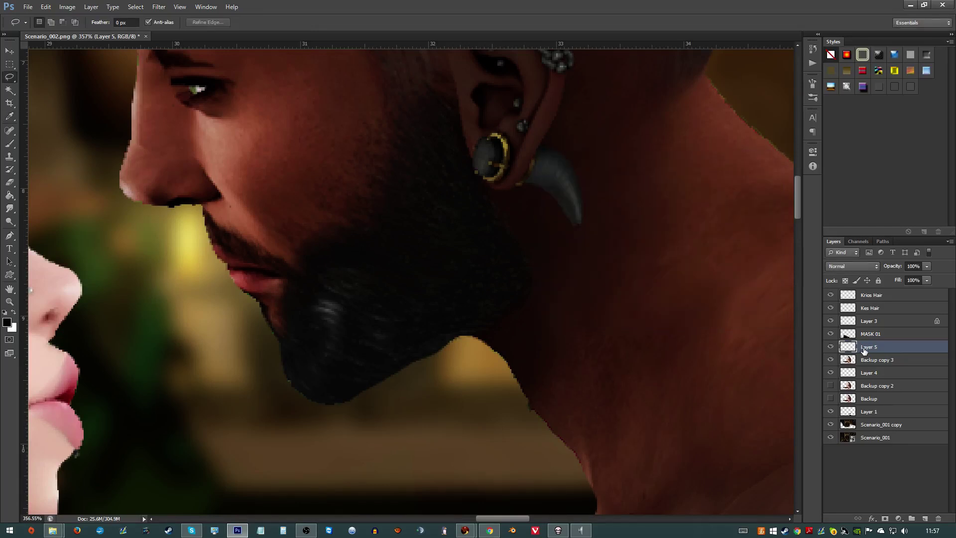
pyautogui.press('Delete')
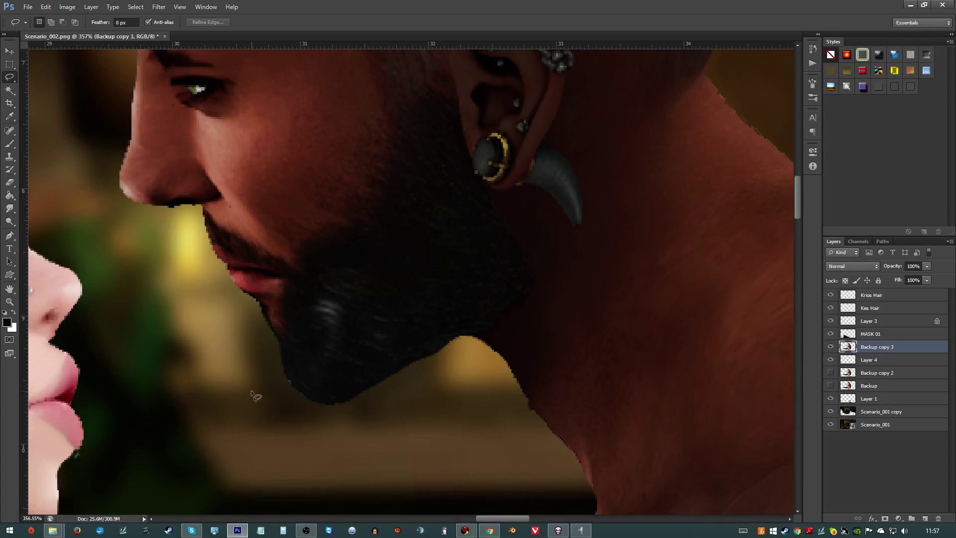
# - Select the background along the lip edge, drop the selection, and set a 16 px brush
pyautogui.scroll(5, 252, 393)
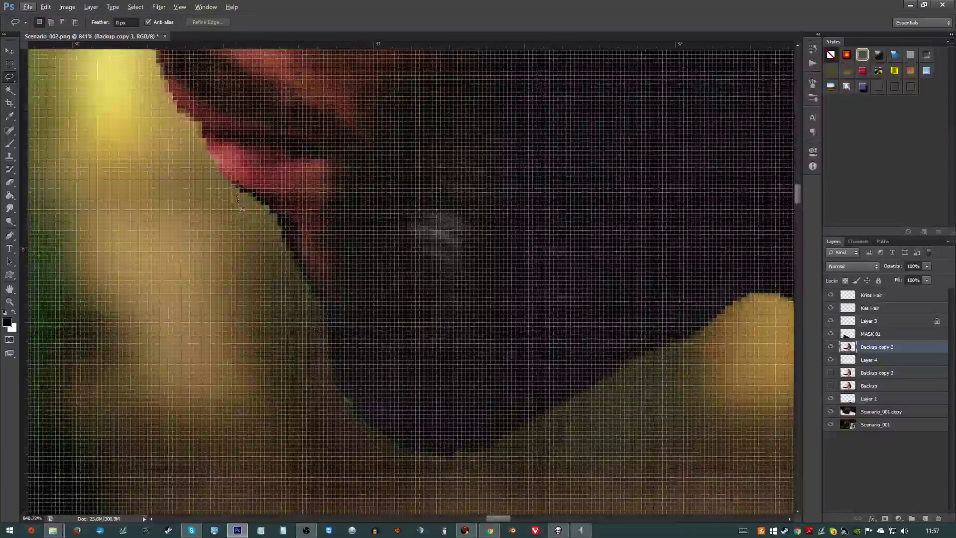
pyautogui.moveTo(237, 184)
pyautogui.mouseDown()
pyautogui.moveTo(268, 207)
pyautogui.moveTo(321, 303)
pyautogui.moveTo(171, 422)
pyautogui.moveTo(160, 402)
pyautogui.mouseUp()
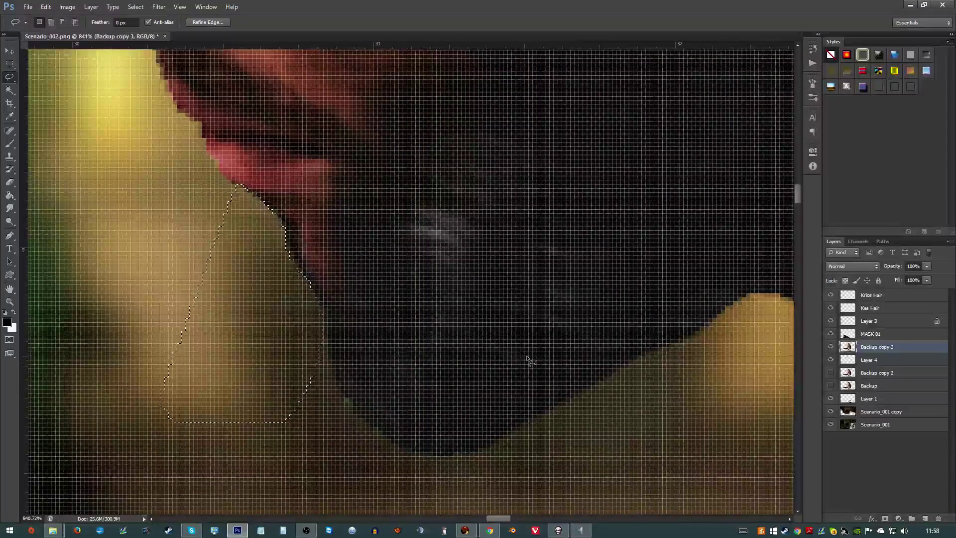
pyautogui.hotkey('ctrl', 'd')
pyautogui.scroll(-5, 531, 389)
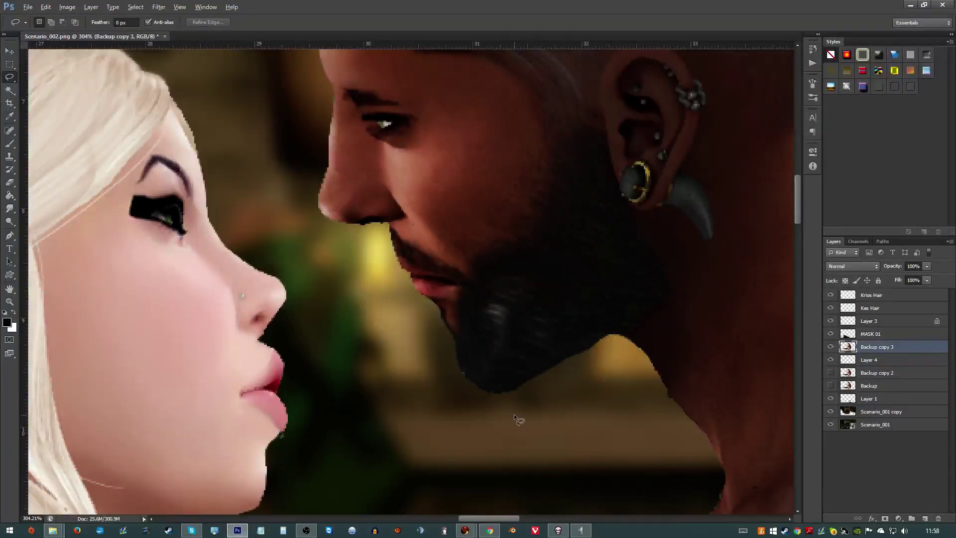
pyautogui.press('b')
pyautogui.rightClick(555, 355)
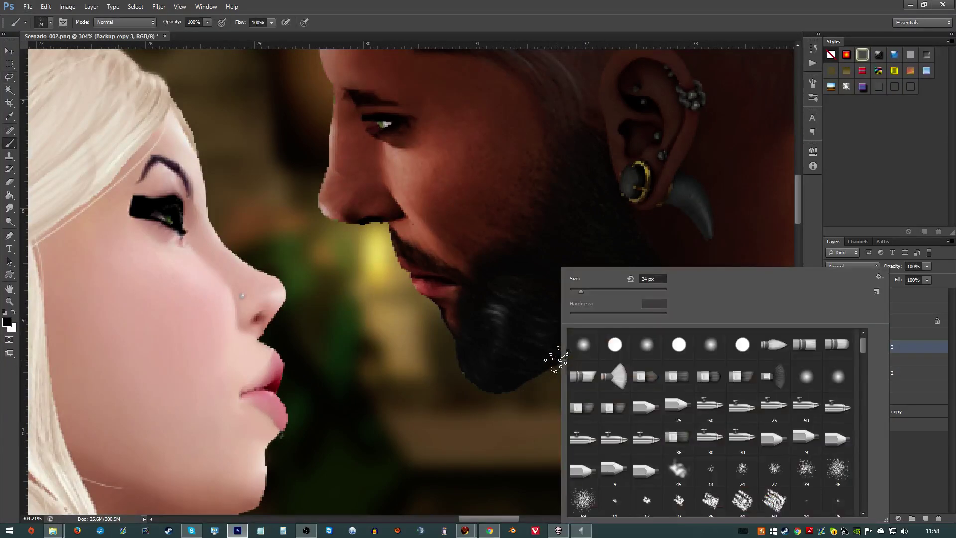
pyautogui.press('Escape')
pyautogui.moveTo(541, 348); pyautogui.dragTo(538, 348)
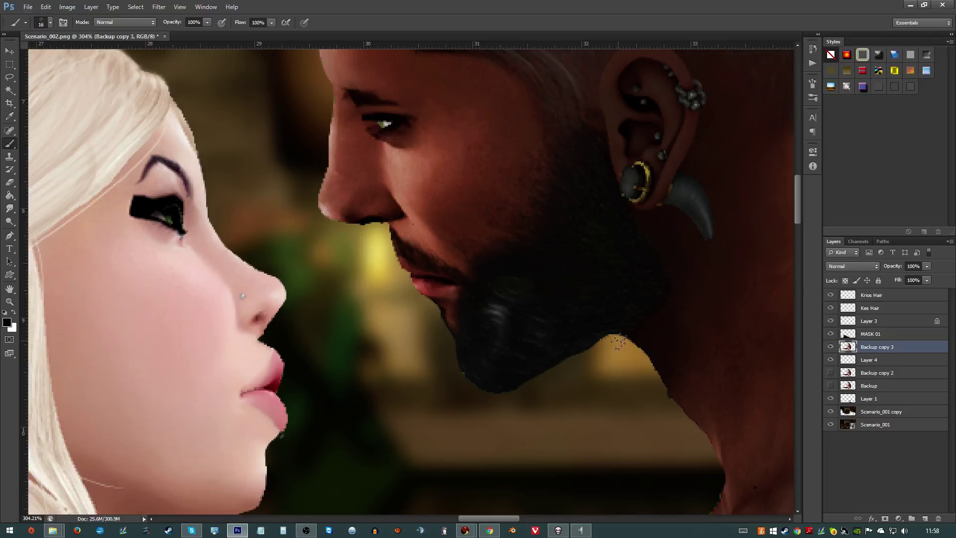
# - Sample the dark beard tones and switch to a 16 px scatter-style brush tip
pyautogui.keyDown('alt'); pyautogui.click(497, 310); pyautogui.keyUp('alt')
pyautogui.keyDown('alt'); pyautogui.click(540, 258); pyautogui.keyUp('alt')
pyautogui.moveTo(566, 299); pyautogui.dragTo(556, 299)
pyautogui.rightClick(556, 300)
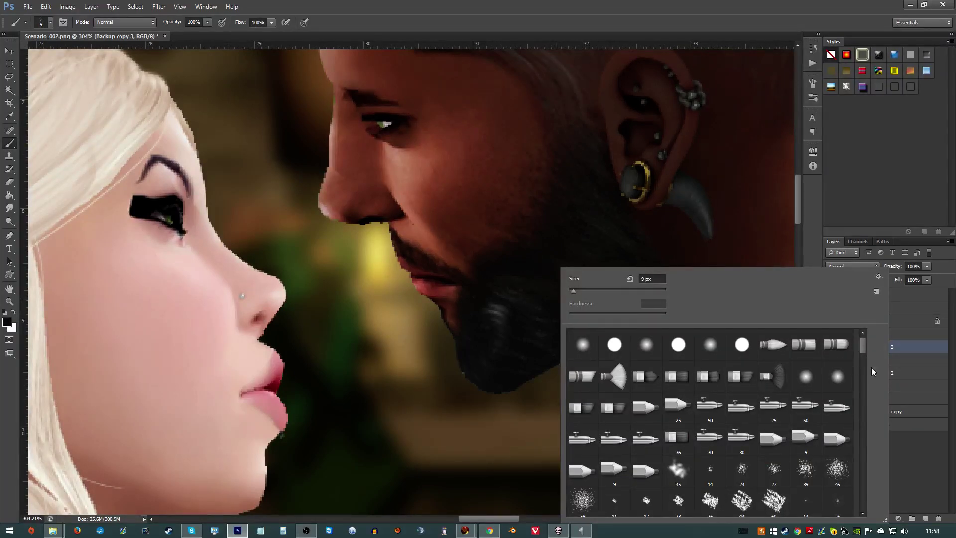
pyautogui.moveTo(864, 346)
pyautogui.mouseDown()
pyautogui.moveTo(832, 412)
pyautogui.moveTo(809, 519)
pyautogui.mouseUp()
pyautogui.click(742, 496)
pyautogui.moveTo(594, 251); pyautogui.dragTo(515, 268)
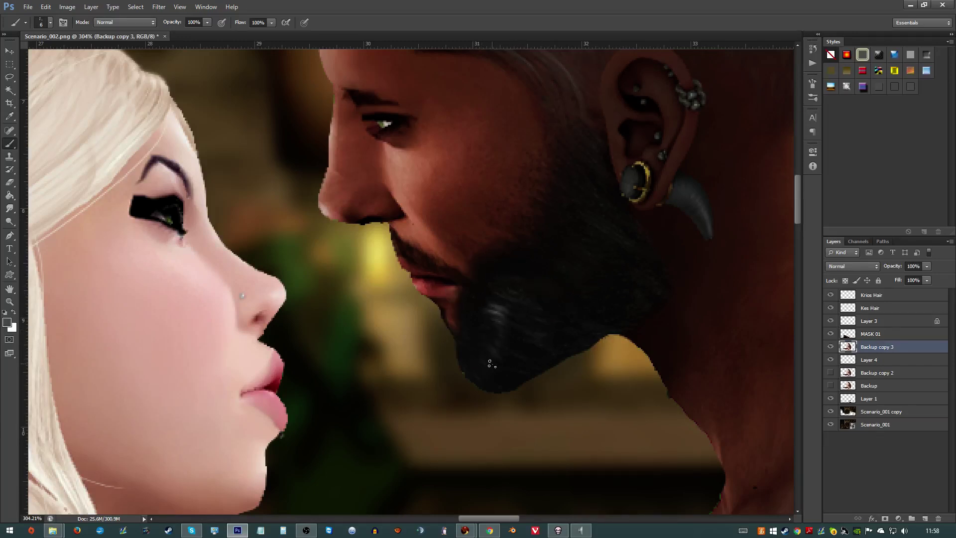
pyautogui.scroll(2, 498, 361)
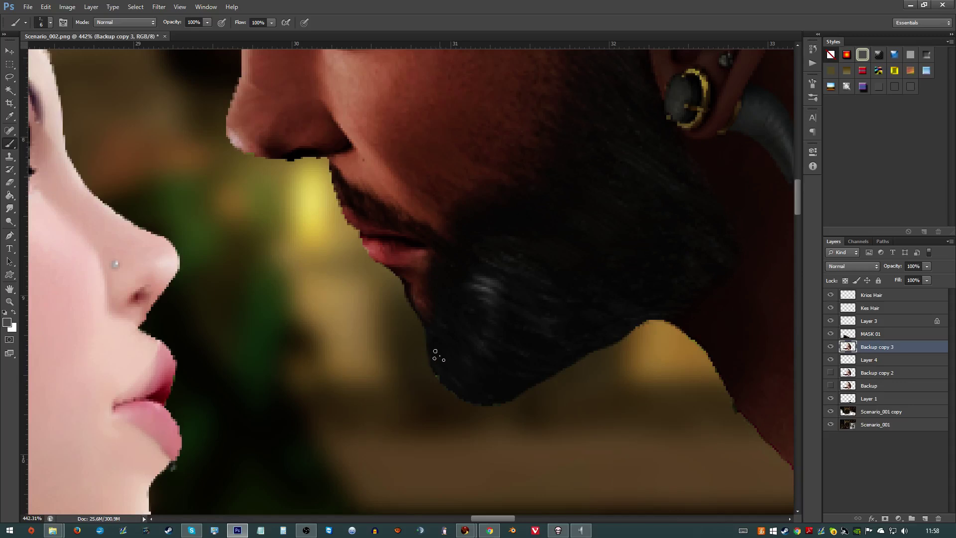
# - Paint grey hairs along the beard's lower-left and lower-right edges
pyautogui.moveTo(439, 369)
pyautogui.mouseDown()
pyautogui.moveTo(466, 375)
pyautogui.moveTo(484, 397)
pyautogui.mouseUp()
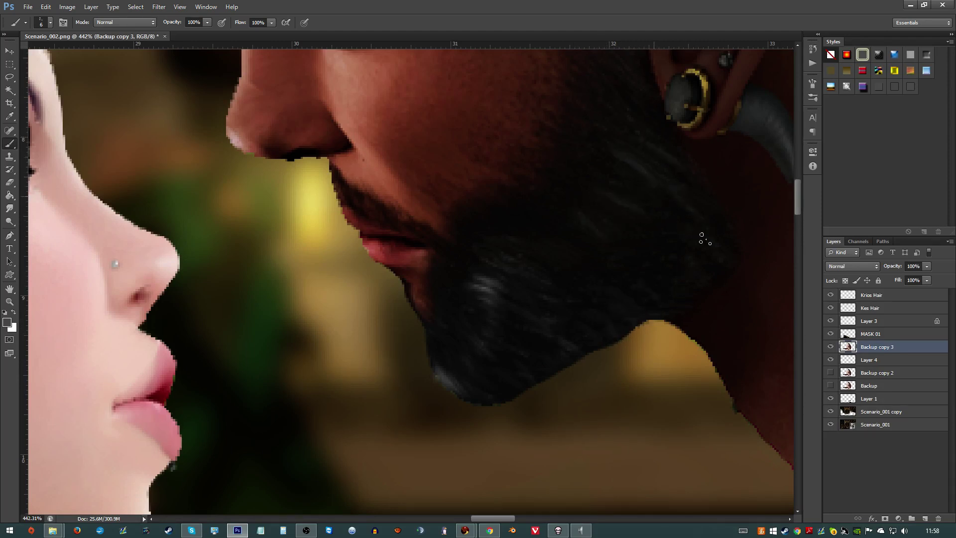
pyautogui.moveTo(669, 294)
pyautogui.mouseDown()
pyautogui.moveTo(680, 306)
pyautogui.moveTo(698, 294)
pyautogui.mouseUp()
pyautogui.moveTo(695, 271)
pyautogui.mouseDown()
pyautogui.moveTo(706, 286)
pyautogui.moveTo(726, 276)
pyautogui.mouseUp()
pyautogui.moveTo(713, 247)
pyautogui.mouseDown()
pyautogui.moveTo(742, 267)
pyautogui.moveTo(725, 246)
pyautogui.mouseUp()
pyautogui.click(684, 241)
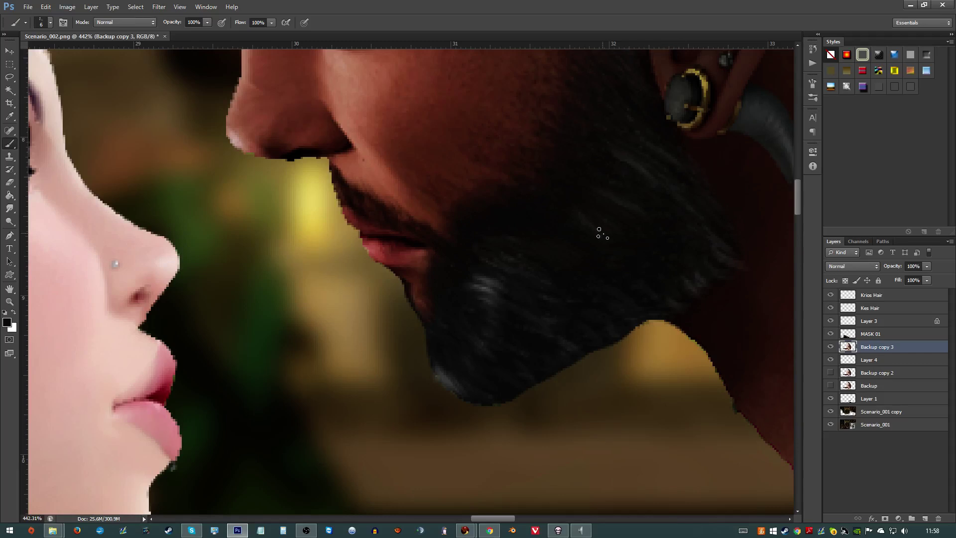
# - Sample a dark reddish tone and darken a grey beard strand and the yellow background patch
pyautogui.moveTo(439, 245)
pyautogui.mouseDown()
pyautogui.moveTo(416, 230)
pyautogui.moveTo(447, 259)
pyautogui.moveTo(433, 242)
pyautogui.mouseUp()
pyautogui.click(489, 300)
pyautogui.moveTo(640, 314)
pyautogui.mouseDown()
pyautogui.moveTo(652, 320)
pyautogui.moveTo(611, 322)
pyautogui.mouseUp()
pyautogui.moveTo(686, 254); pyautogui.dragTo(644, 271)
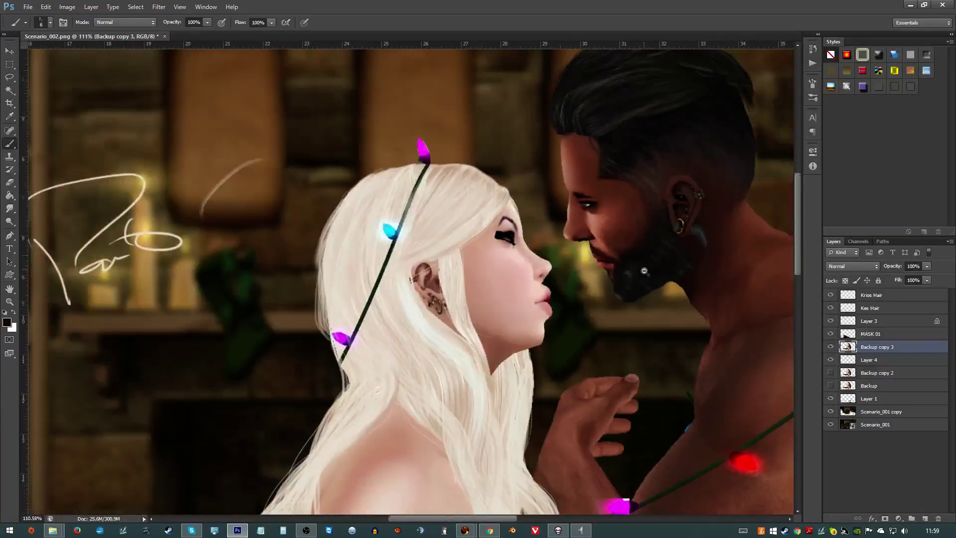
pyautogui.scroll(4, 644, 272)
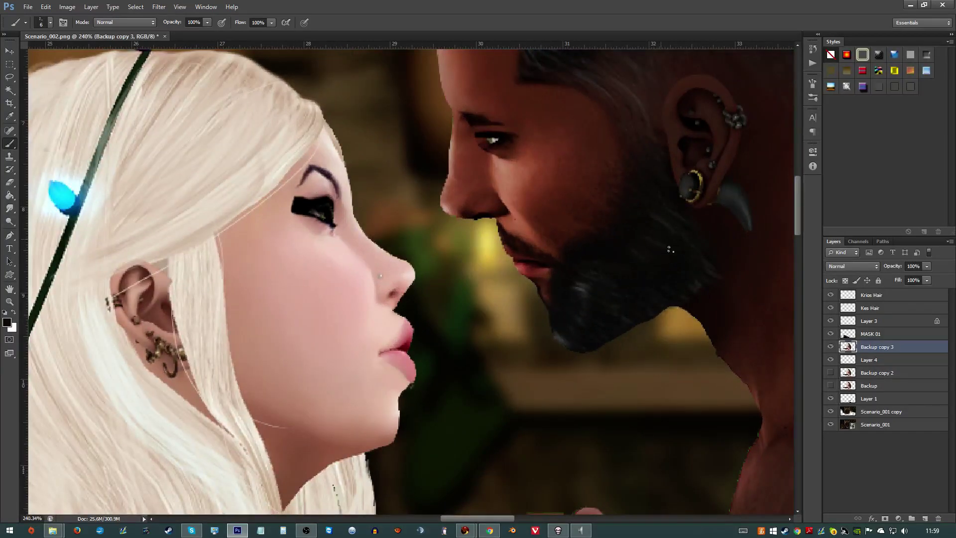
pyautogui.keyDown('alt'); pyautogui.click(677, 267); pyautogui.keyUp('alt')
pyautogui.scroll(3, 593, 374)
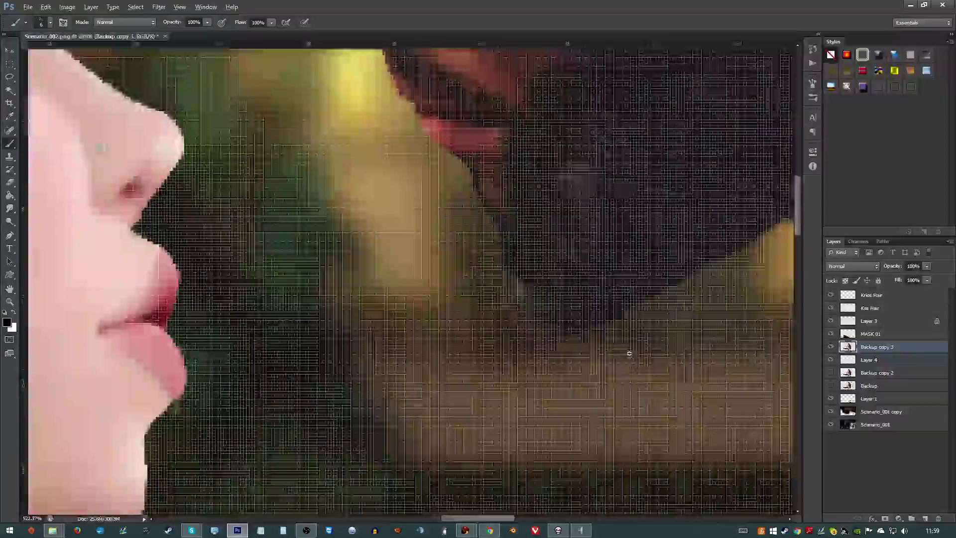
pyautogui.scroll(-1, 672, 325)
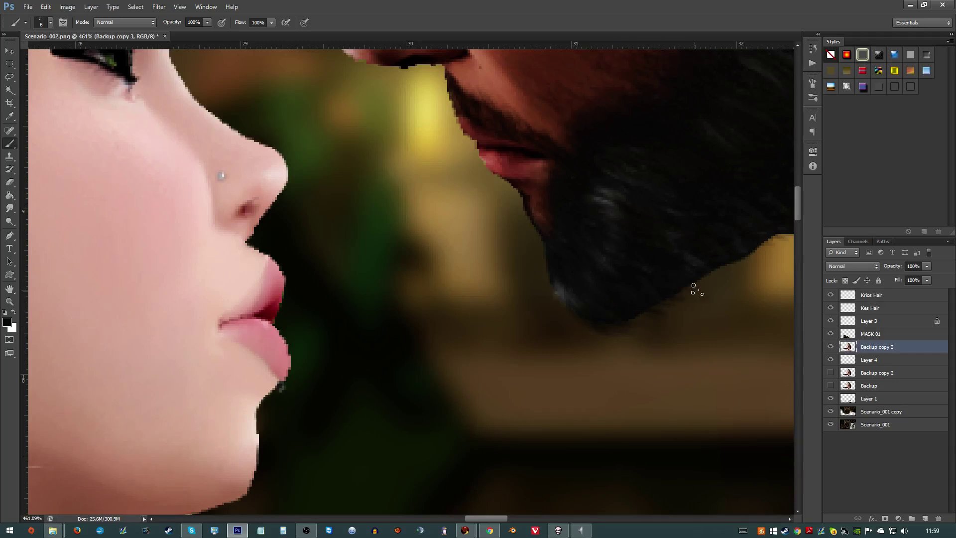
# - Darken the beard's lower edge with hair-like strokes
pyautogui.moveTo(712, 271); pyautogui.dragTo(736, 269)
pyautogui.moveTo(673, 276); pyautogui.dragTo(624, 299)
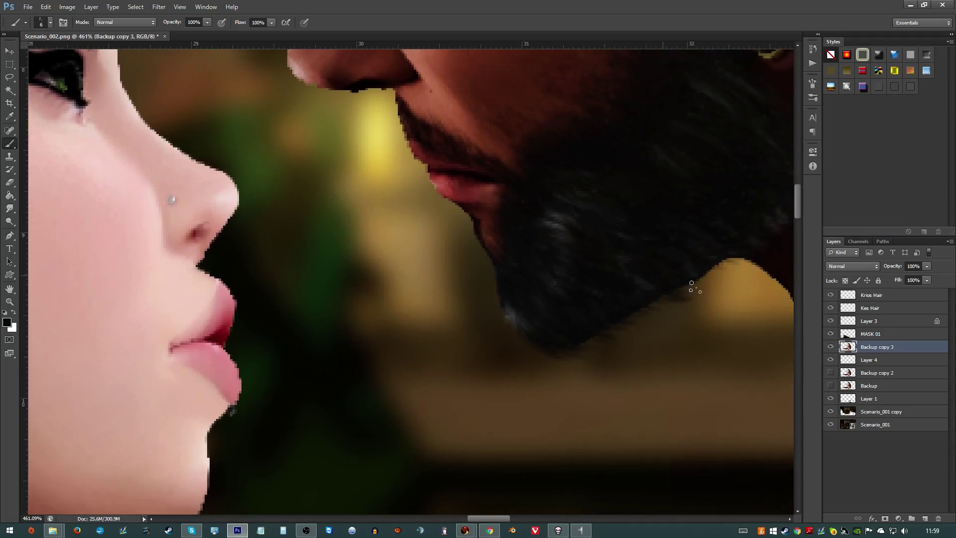
pyautogui.moveTo(694, 287)
pyautogui.mouseDown()
pyautogui.moveTo(725, 254)
pyautogui.moveTo(743, 261)
pyautogui.moveTo(721, 251)
pyautogui.mouseUp()
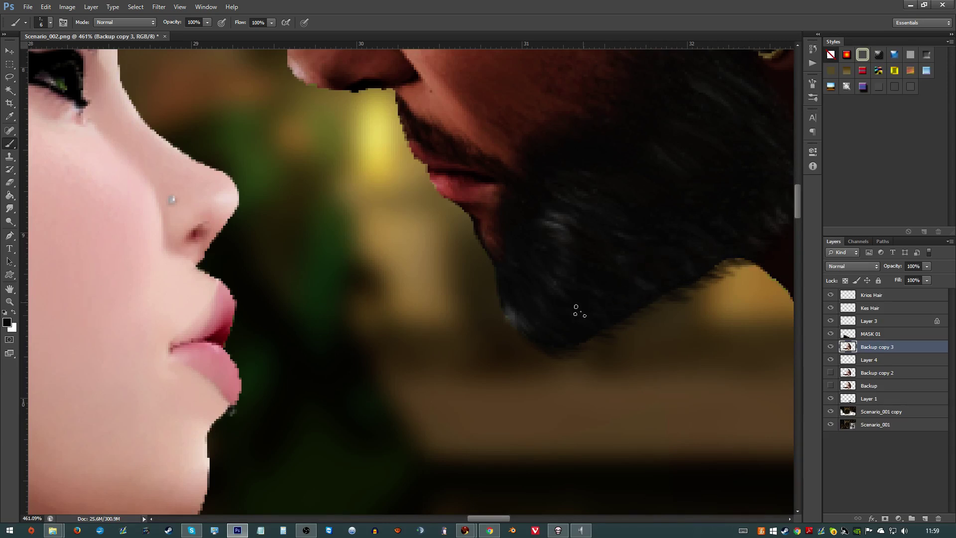
pyautogui.keyDown('alt'); pyautogui.click(554, 285); pyautogui.keyUp('alt')
# - On the Krios Hair layer, paint dark strokes left of the chin and sample darker beard colours
pyautogui.click(869, 298)
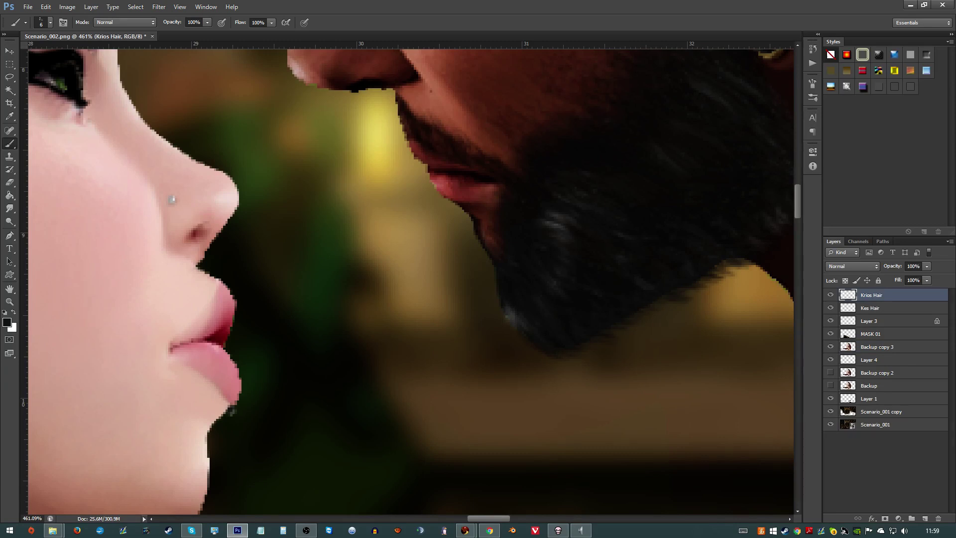
pyautogui.moveTo(291, 360); pyautogui.dragTo(278, 381)
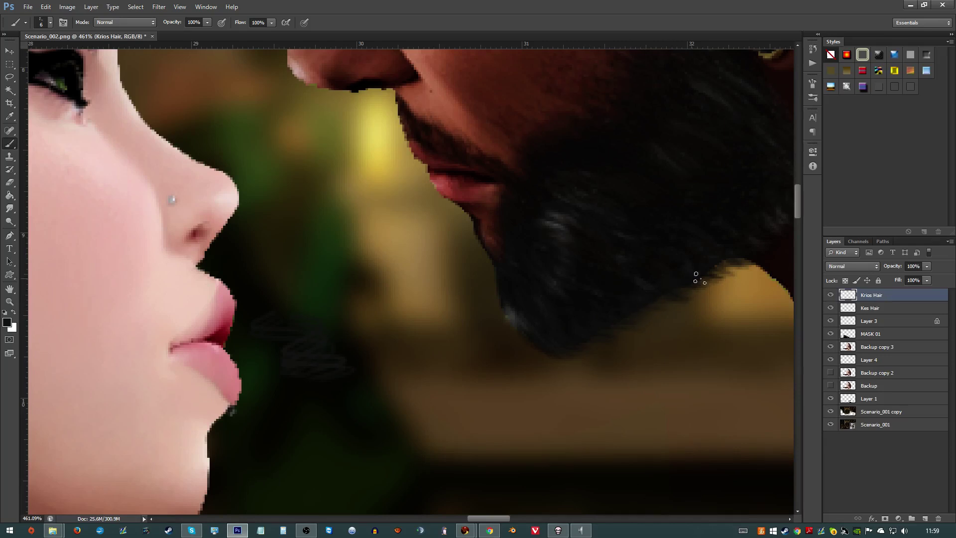
pyautogui.keyDown('alt'); pyautogui.click(557, 219); pyautogui.keyUp('alt')
pyautogui.moveTo(645, 226); pyautogui.dragTo(663, 283)
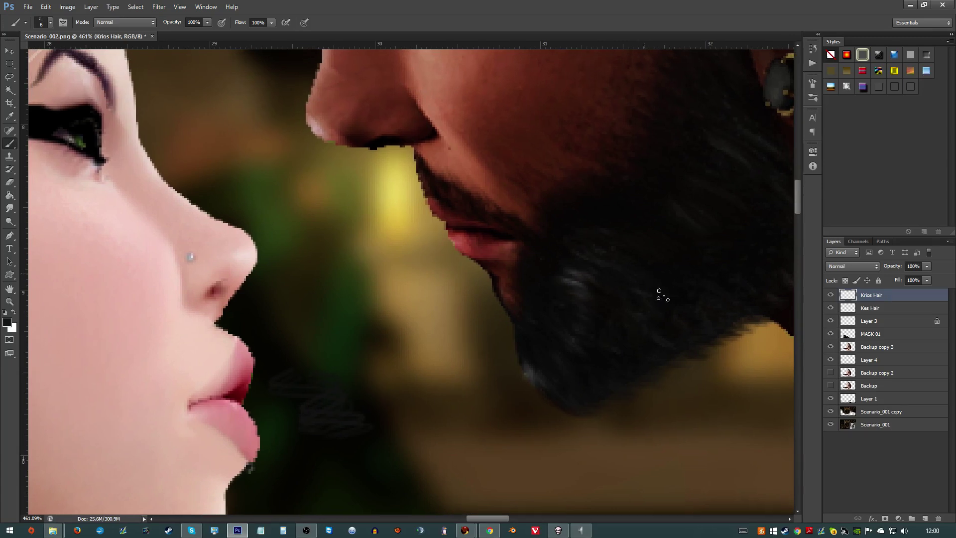
pyautogui.moveTo(749, 238); pyautogui.dragTo(665, 290)
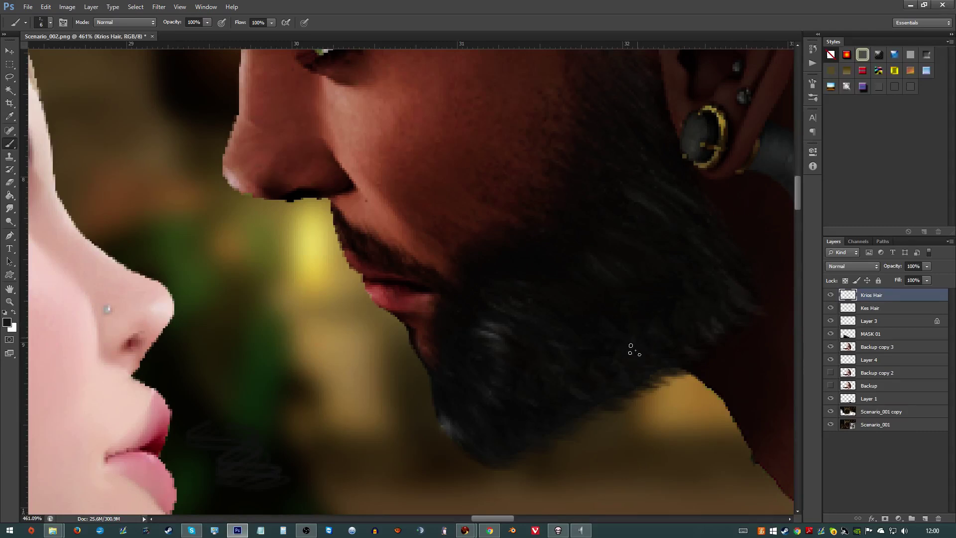
pyautogui.scroll(-6, 660, 345)
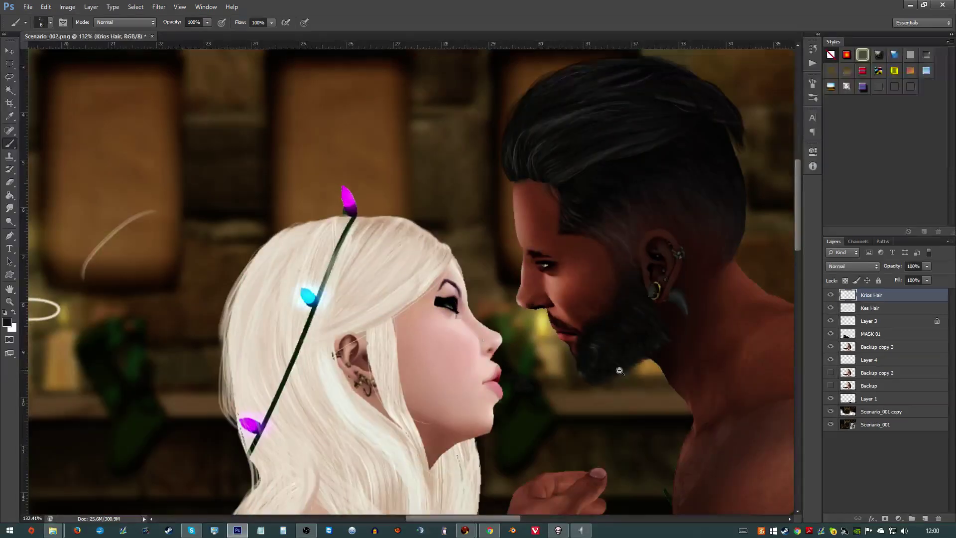
pyautogui.scroll(5, 639, 365)
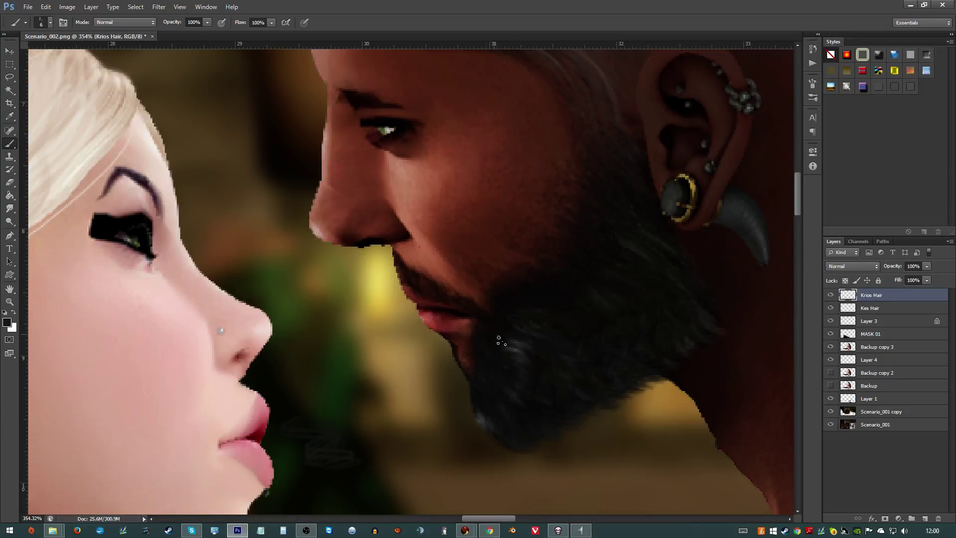
pyautogui.keyDown('alt'); pyautogui.click(523, 340); pyautogui.keyUp('alt')
pyautogui.keyDown('alt'); pyautogui.click(563, 309); pyautogui.keyUp('alt')
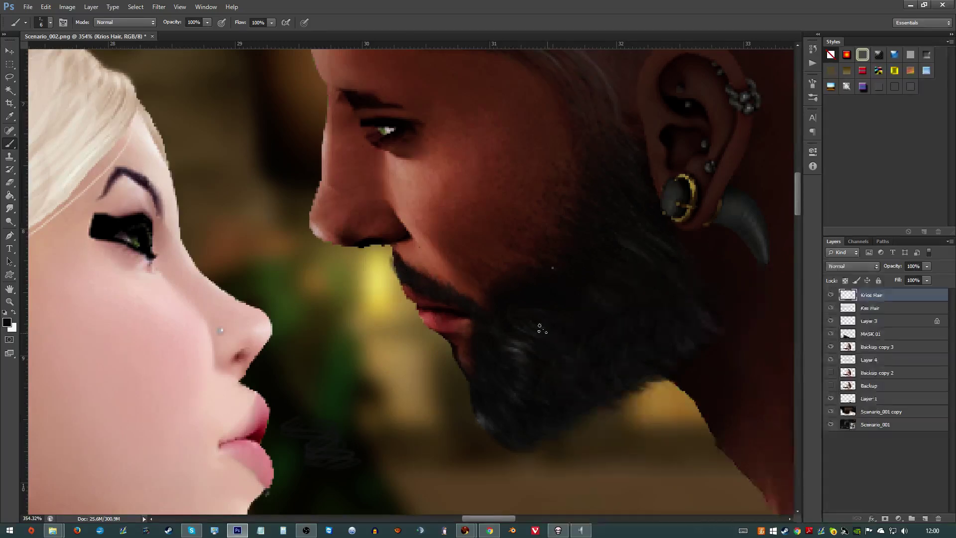
pyautogui.rightClick(553, 326)
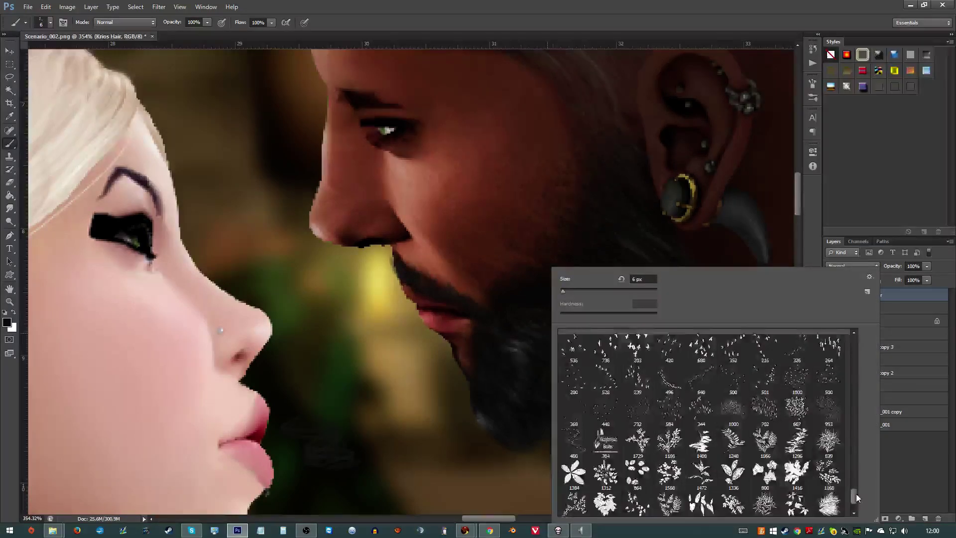
# - Set a 1 px hard round tip, sample dark grey, and paint fine strands at the chin tip
pyautogui.moveTo(856, 494); pyautogui.dragTo(891, 362)
pyautogui.click(673, 349)
pyautogui.keyDown('alt'); pyautogui.rightClick(596, 226); pyautogui.keyUp('alt')
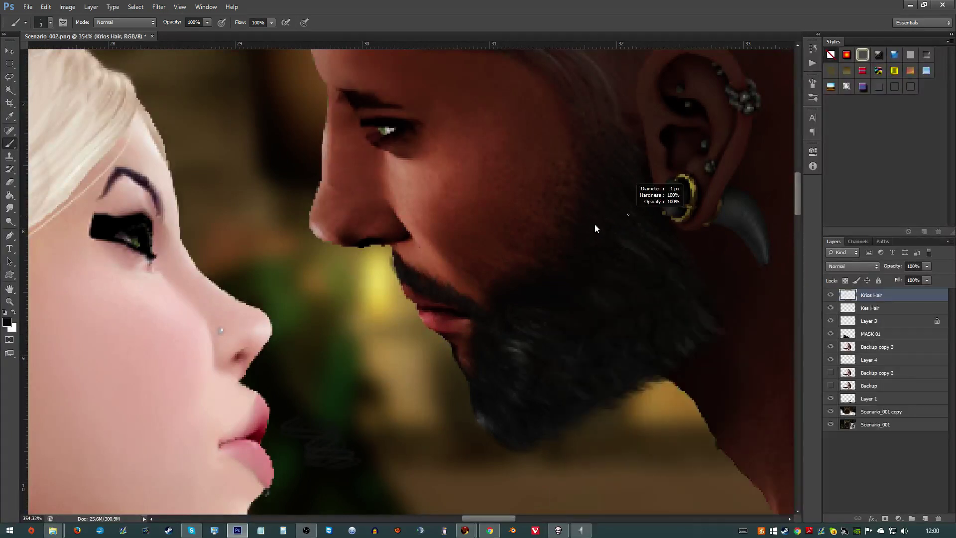
pyautogui.keyDown('alt'); pyautogui.click(517, 353); pyautogui.keyUp('alt')
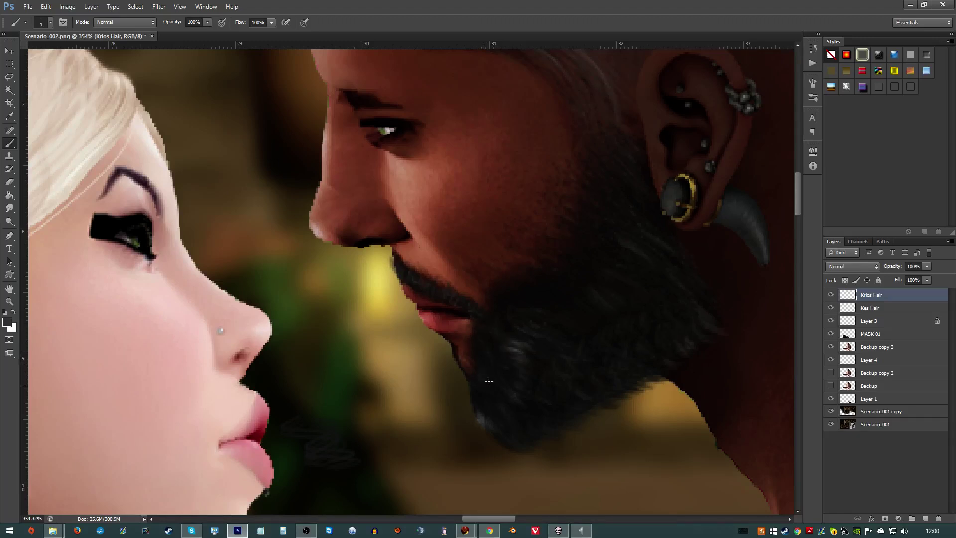
pyautogui.moveTo(486, 419); pyautogui.dragTo(483, 428)
pyautogui.scroll(-8, 646, 303)
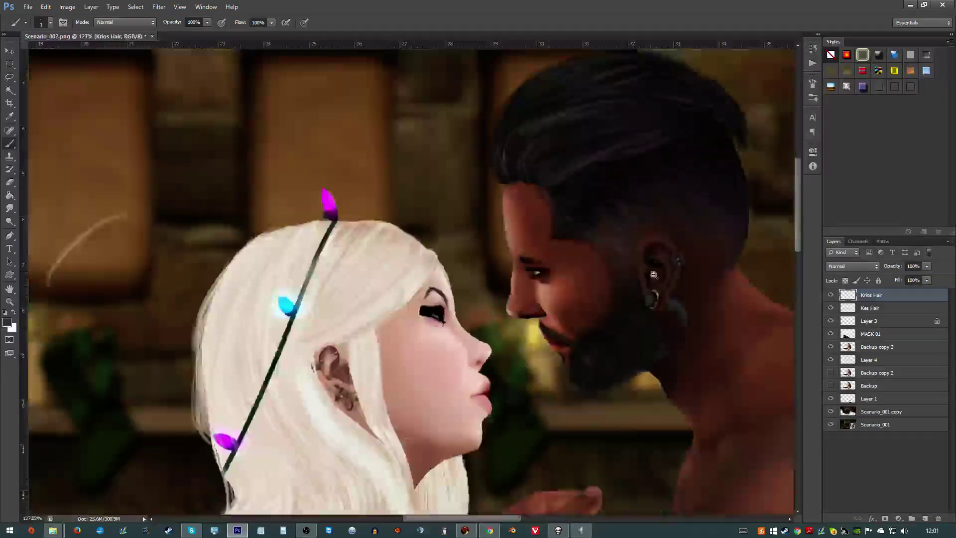
pyautogui.scroll(5, 599, 244)
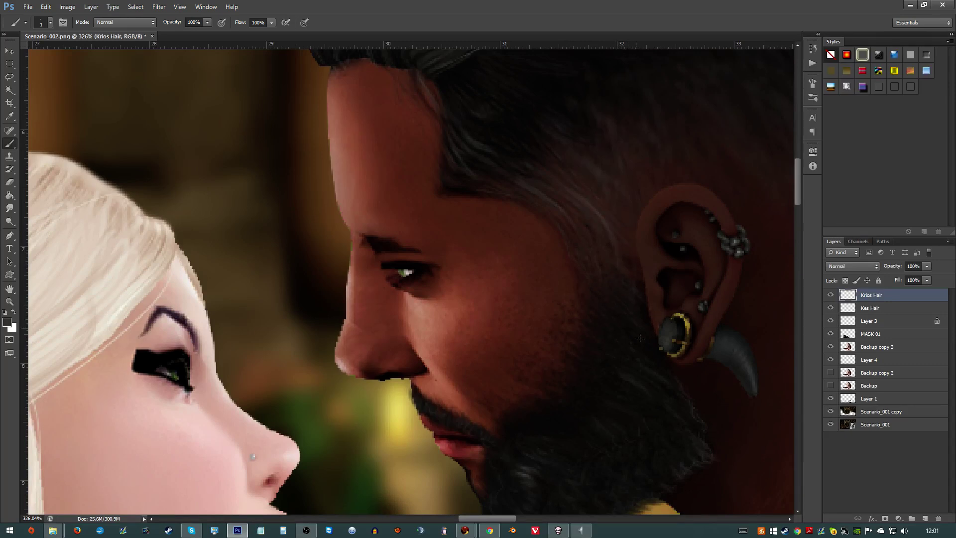
pyautogui.moveTo(634, 401); pyautogui.dragTo(550, 416)
pyautogui.moveTo(626, 339); pyautogui.dragTo(644, 337)
pyautogui.scroll(3, 644, 337)
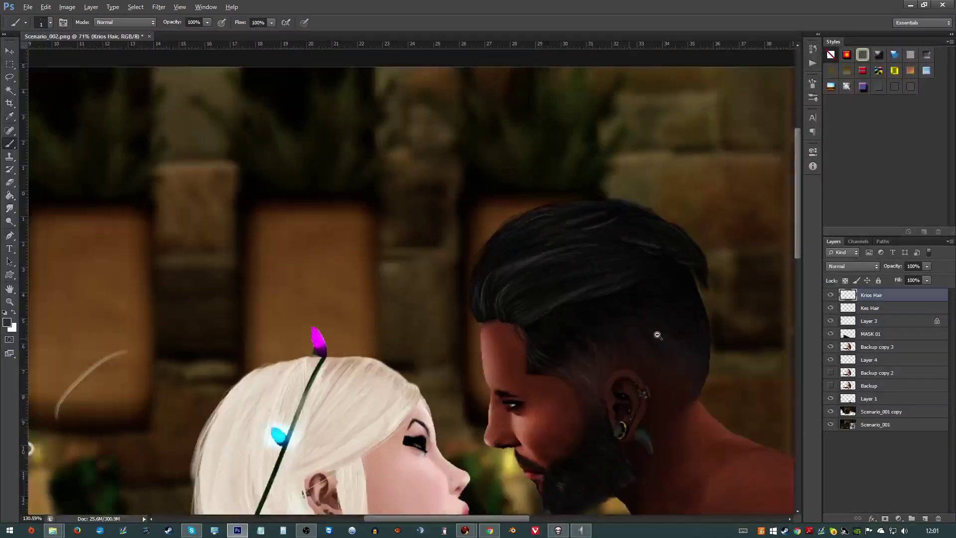
pyautogui.scroll(2, 582, 284)
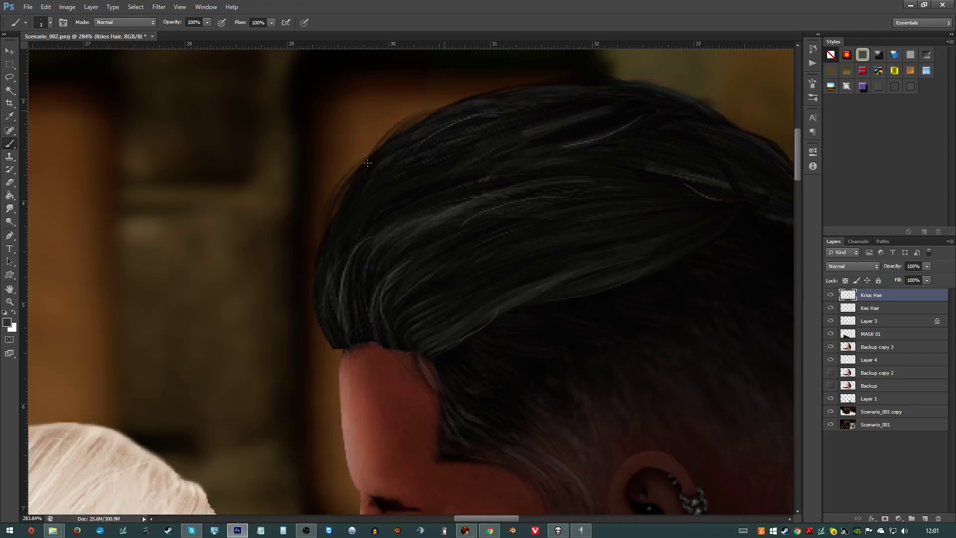
pyautogui.scroll(-5, 501, 221)
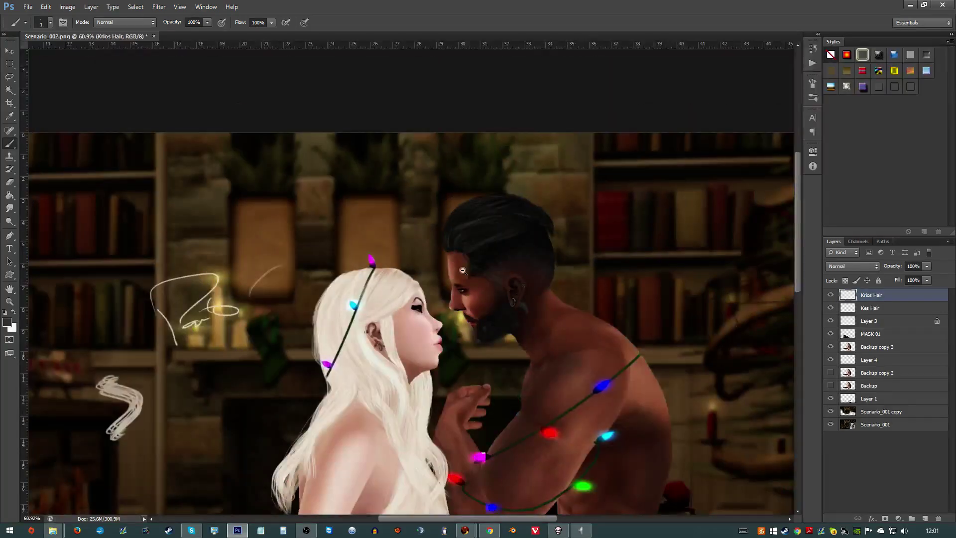
pyautogui.scroll(5, 537, 212)
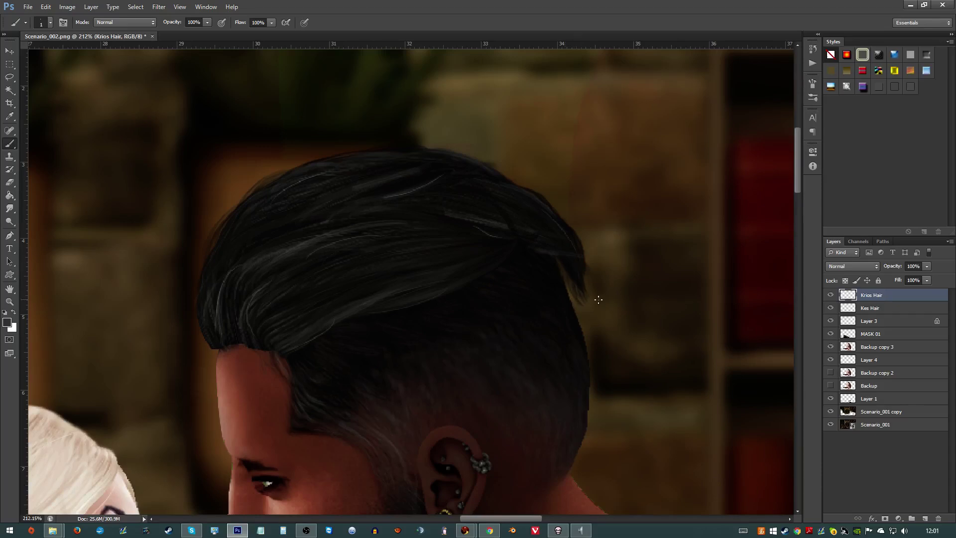
pyautogui.scroll(-6, 568, 326)
pyautogui.scroll(5, 475, 391)
pyautogui.moveTo(515, 387); pyautogui.dragTo(507, 350)
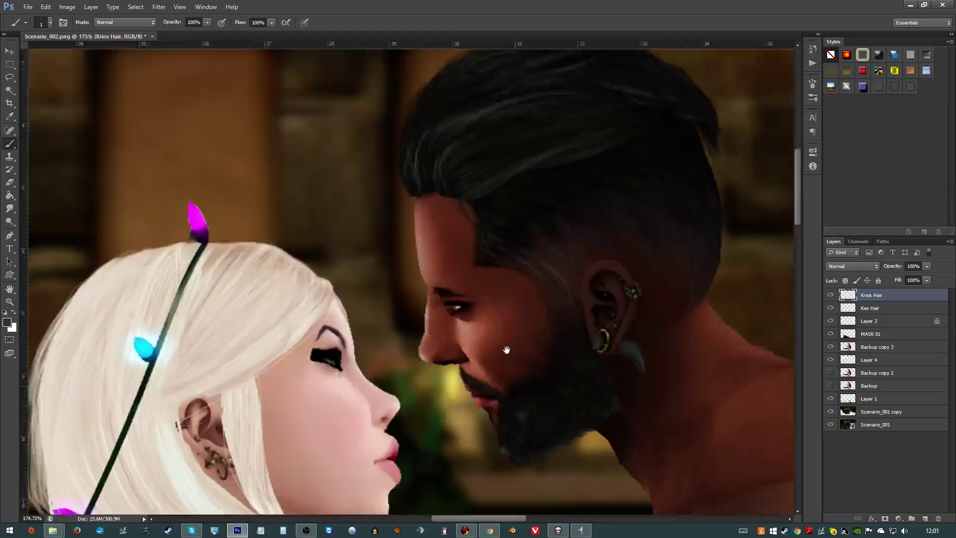
pyautogui.scroll(-2, 506, 350)
pyautogui.scroll(4, 581, 231)
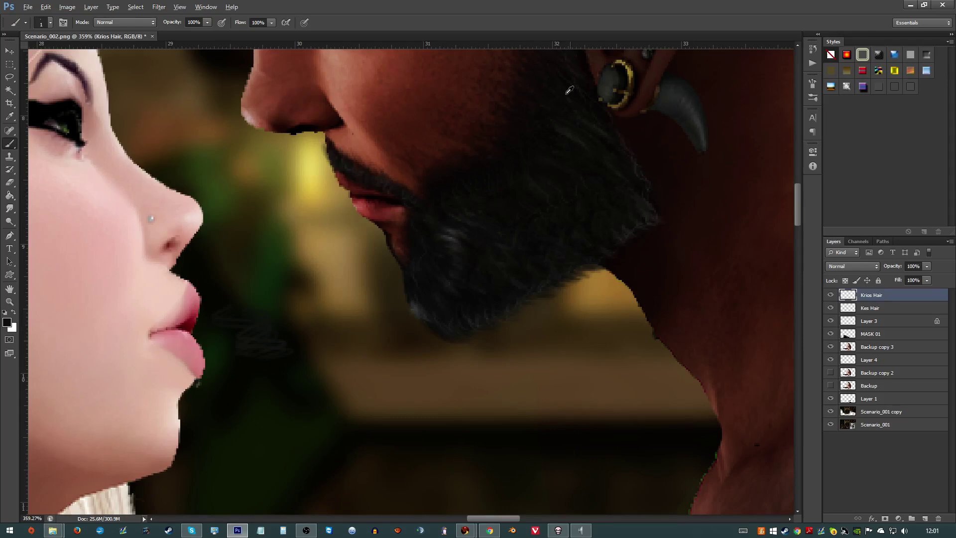
pyautogui.keyDown('alt'); pyautogui.click(567, 186); pyautogui.keyUp('alt')
pyautogui.keyDown('alt'); pyautogui.click(544, 212); pyautogui.keyUp('alt')
pyautogui.keyDown('alt'); pyautogui.click(526, 221); pyautogui.keyUp('alt')
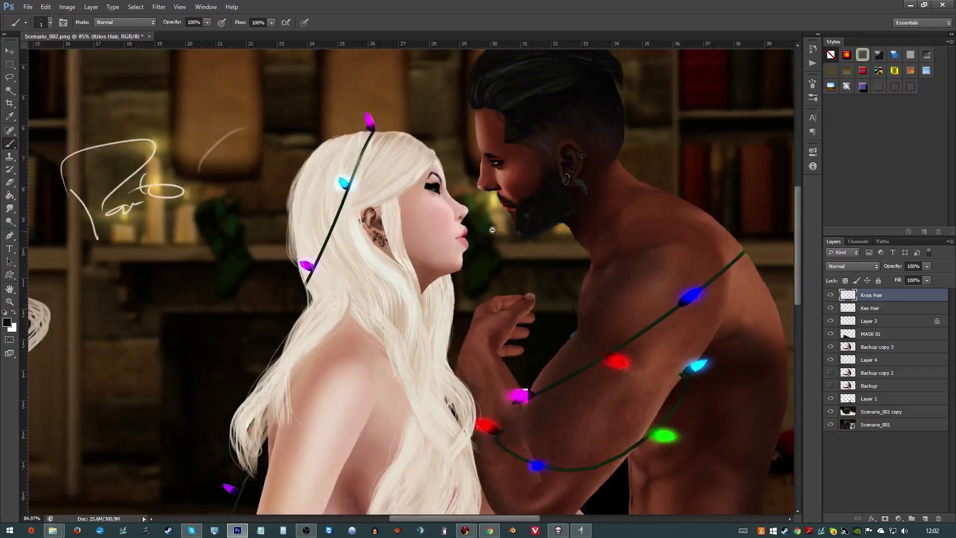
# - On the Backup copy 3 layer, smudge the man's jagged neck edge at 19% strength
pyautogui.moveTo(484, 232); pyautogui.dragTo(527, 233)
pyautogui.press('e')
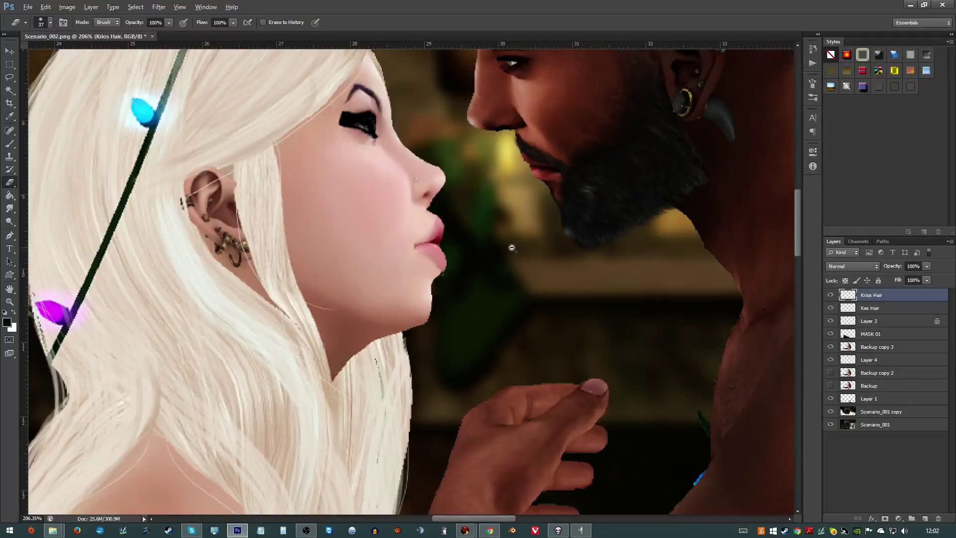
pyautogui.moveTo(715, 395); pyautogui.dragTo(569, 303)
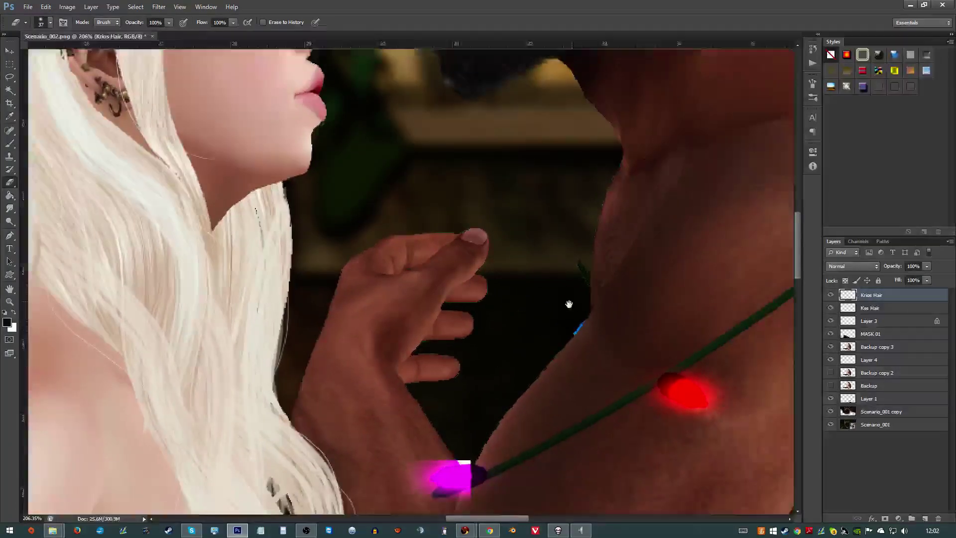
pyautogui.click(880, 347)
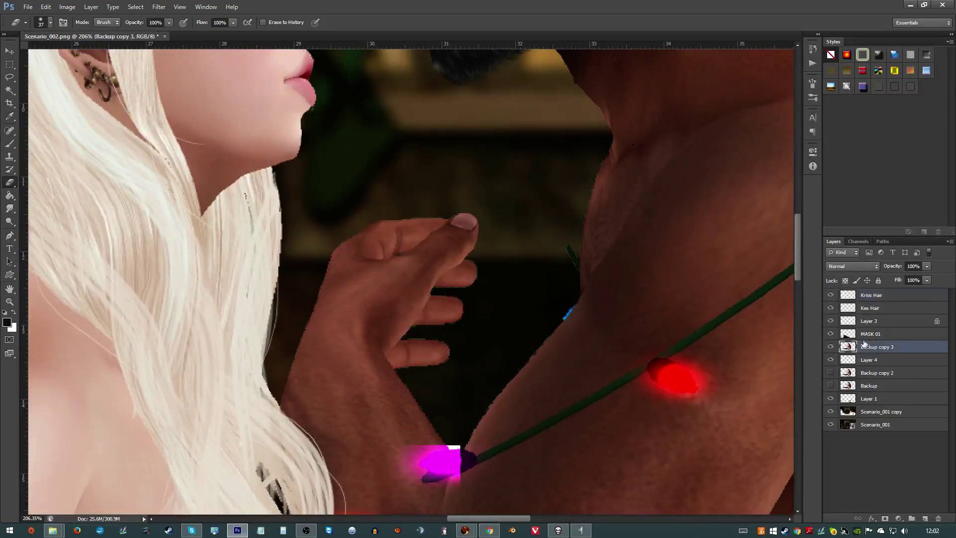
pyautogui.click(10, 208)
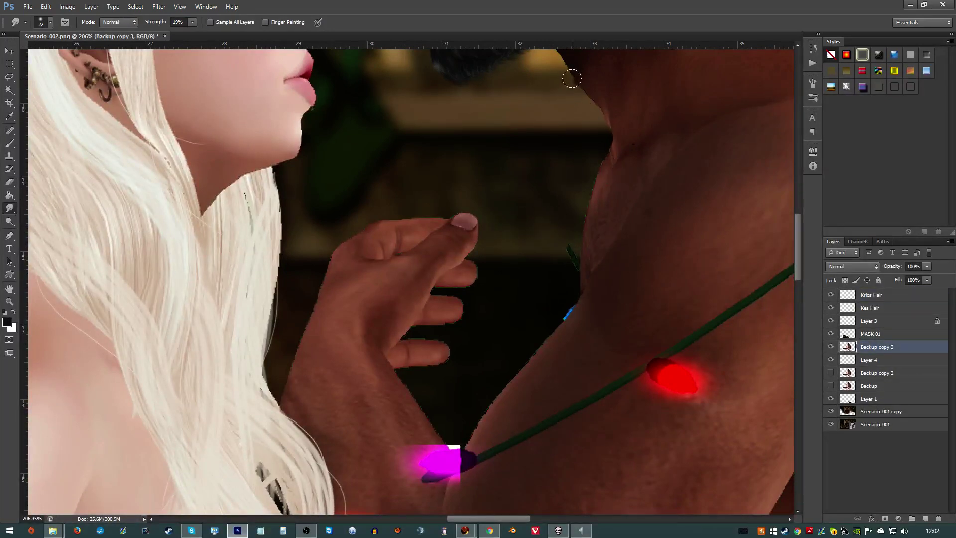
pyautogui.moveTo(560, 62)
pyautogui.mouseDown()
pyautogui.moveTo(612, 113)
pyautogui.moveTo(614, 149)
pyautogui.moveTo(589, 188)
pyautogui.moveTo(561, 288)
pyautogui.moveTo(570, 305)
pyautogui.moveTo(572, 288)
pyautogui.moveTo(538, 312)
pyautogui.mouseUp()
pyautogui.scroll(-5, 508, 387)
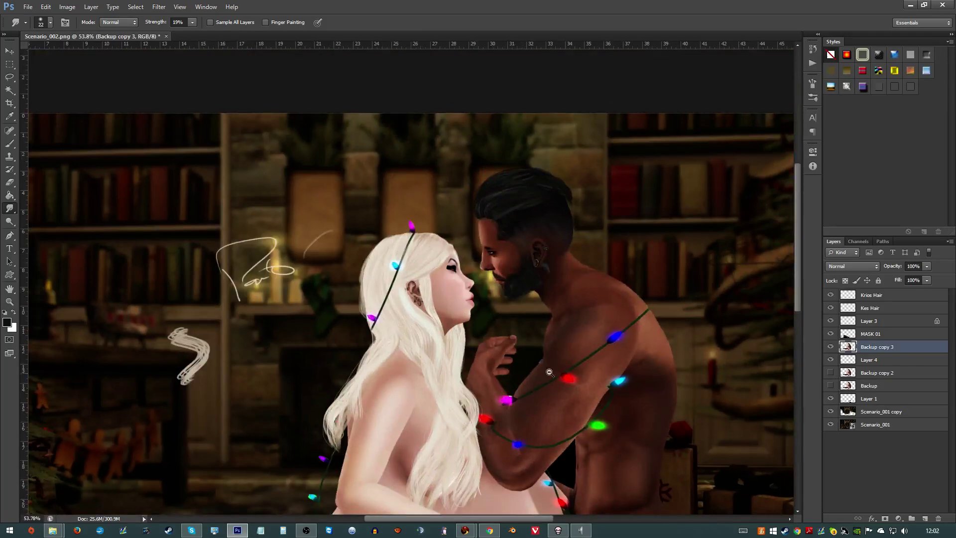
pyautogui.scroll(-1, 551, 344)
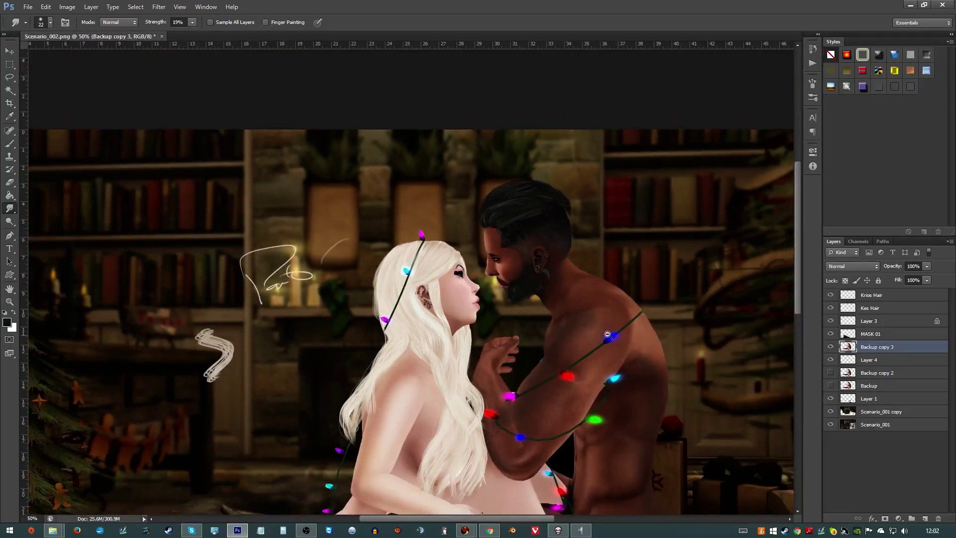
pyautogui.scroll(5, 607, 334)
pyautogui.moveTo(689, 324); pyautogui.dragTo(566, 324)
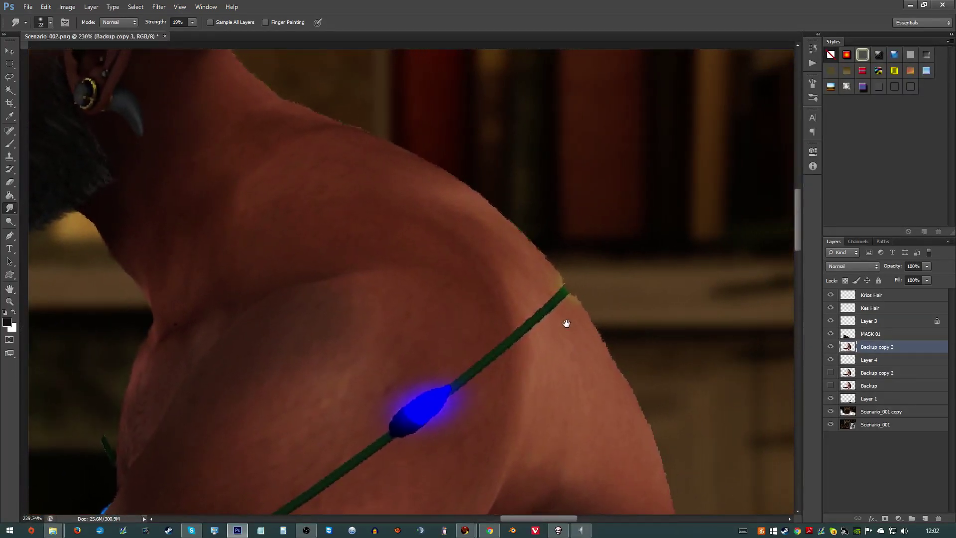
pyautogui.scroll(3, 473, 344)
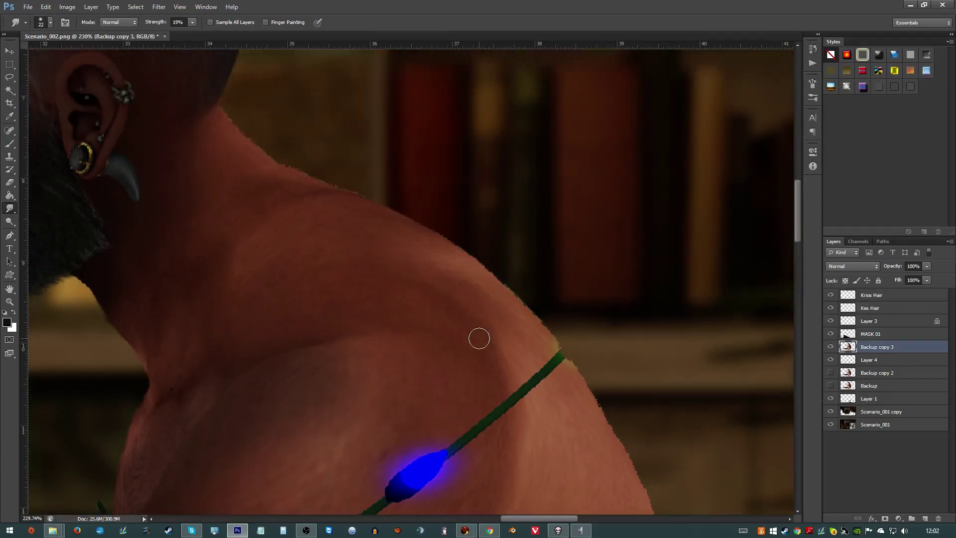
# - Trace a Pen path from the man's neck down along his shoulder and outer arm
pyautogui.click(10, 235)
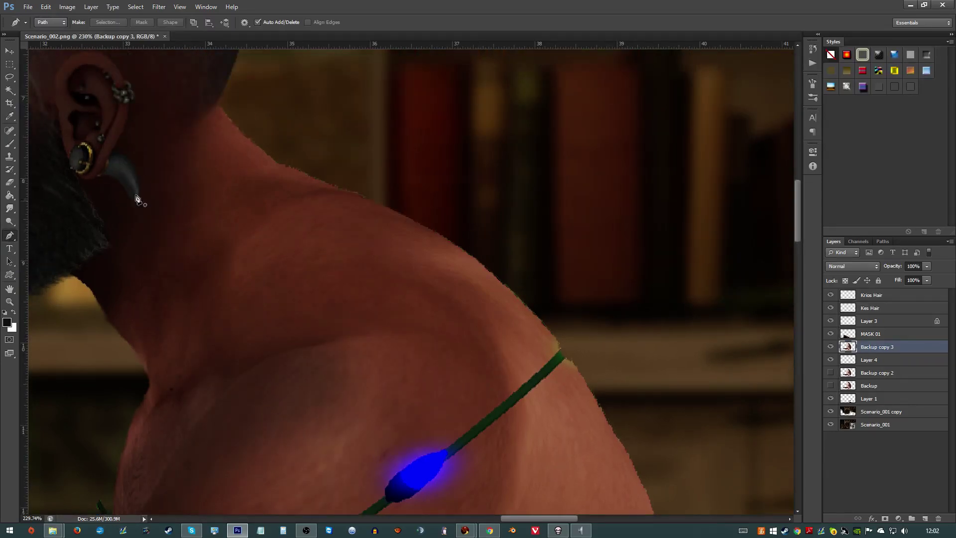
pyautogui.click(219, 103)
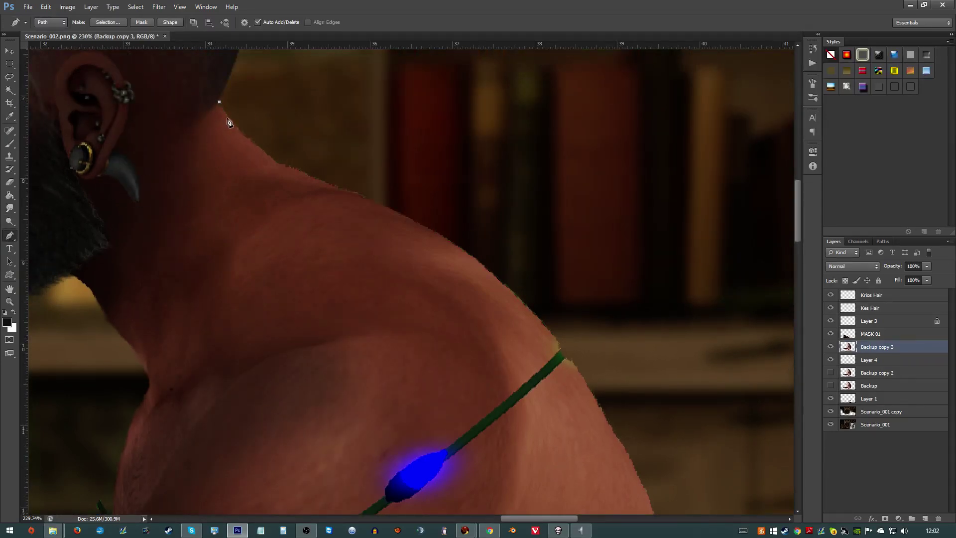
pyautogui.click(276, 161)
pyautogui.moveTo(253, 139); pyautogui.dragTo(241, 131)
pyautogui.click(479, 263)
pyautogui.moveTo(417, 233); pyautogui.dragTo(413, 221)
pyautogui.scroll(-1, 548, 309)
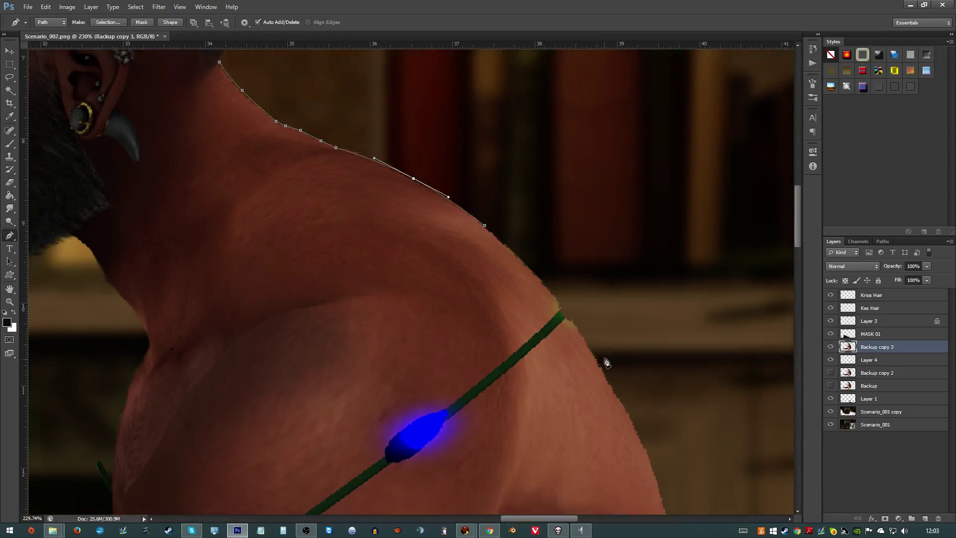
pyautogui.scroll(-5, 605, 361)
pyautogui.scroll(1, 667, 426)
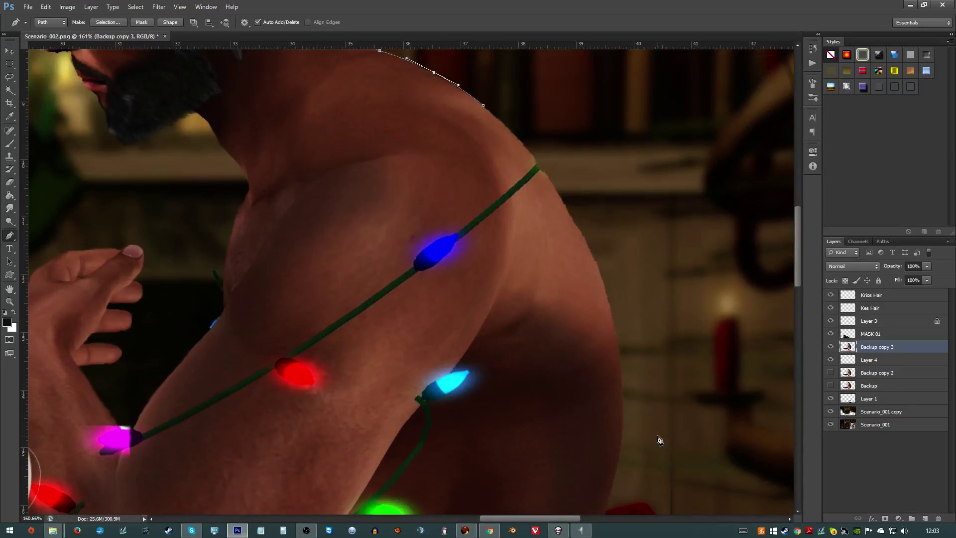
pyautogui.click(624, 429)
pyautogui.moveTo(559, 280); pyautogui.dragTo(594, 255)
# - Extend the path down the side of the man's torso, curving it to the edge
pyautogui.scroll(-5, 639, 431)
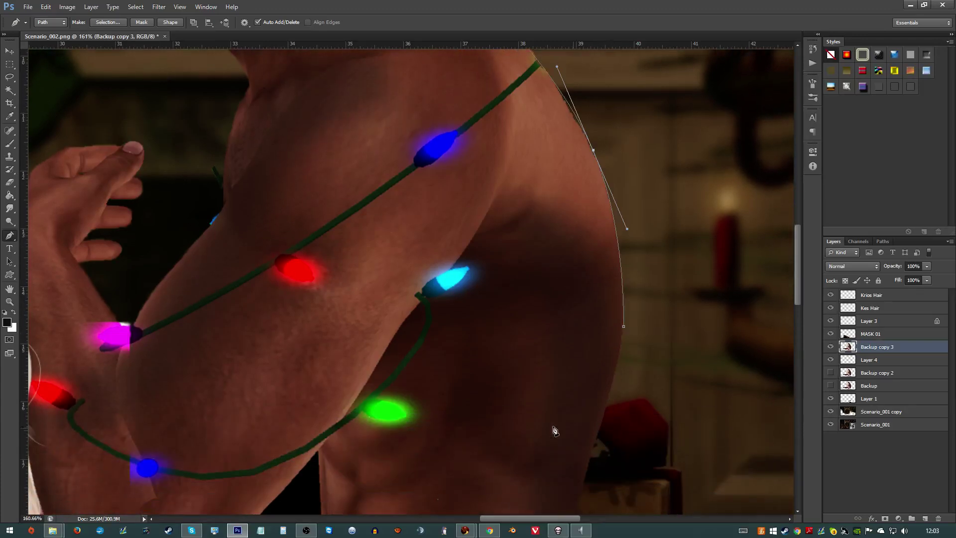
pyautogui.scroll(-8, 554, 431)
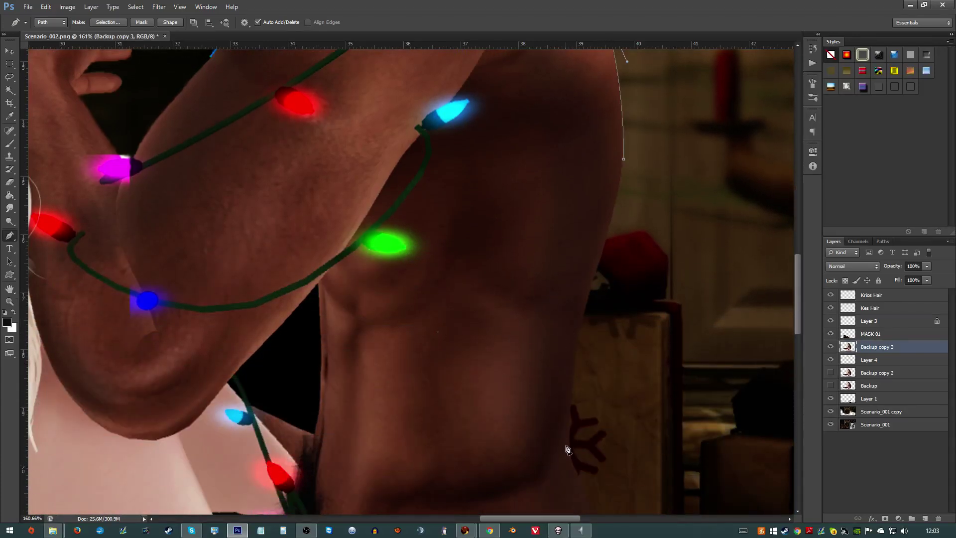
pyautogui.click(572, 459)
pyautogui.click(618, 197)
pyautogui.moveTo(598, 338); pyautogui.dragTo(580, 343)
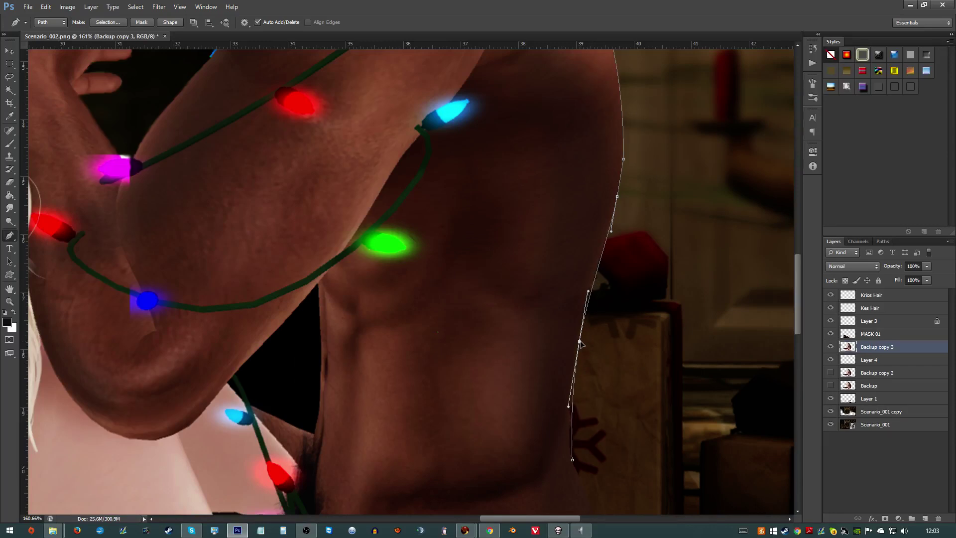
pyautogui.scroll(-2, 578, 463)
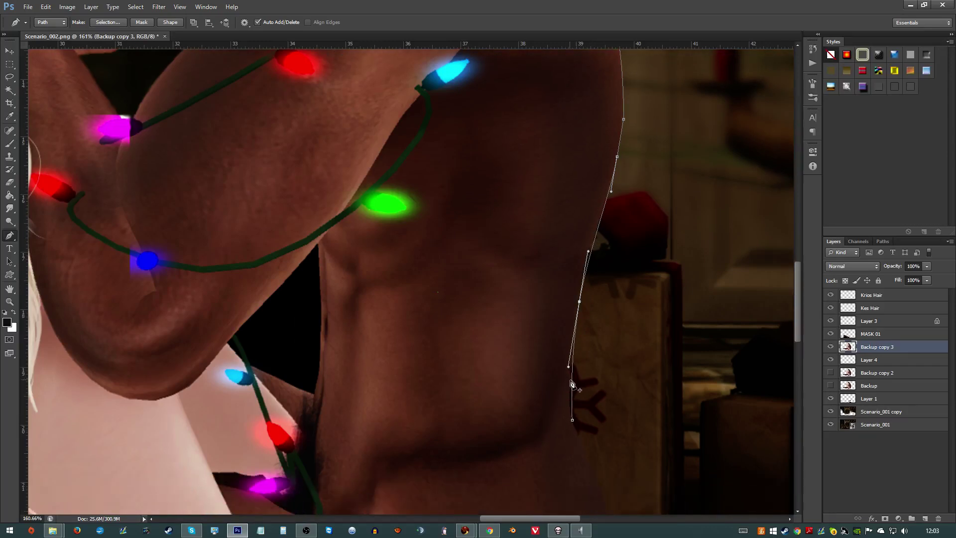
pyautogui.moveTo(571, 384); pyautogui.dragTo(569, 385)
pyautogui.scroll(-4, 589, 448)
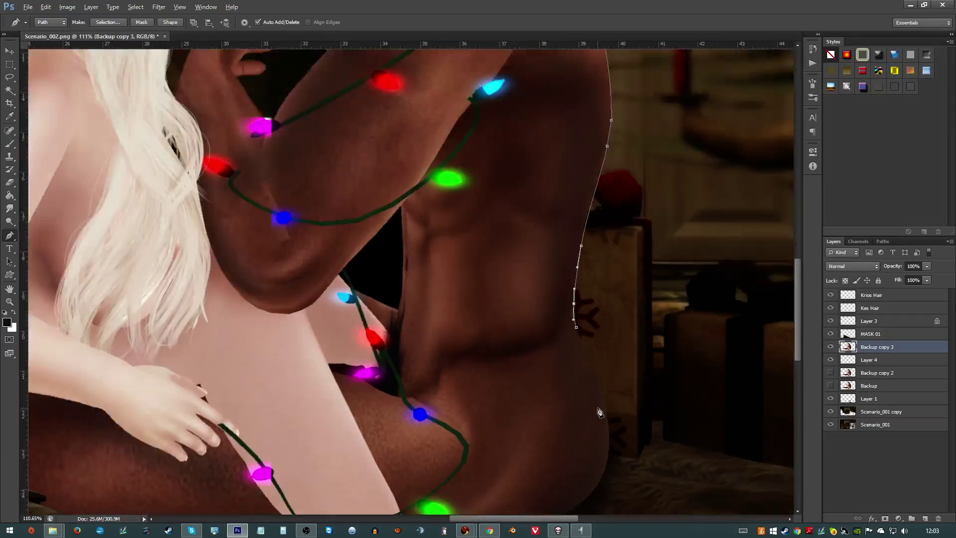
pyautogui.scroll(1, 599, 412)
pyautogui.scroll(-5, 599, 410)
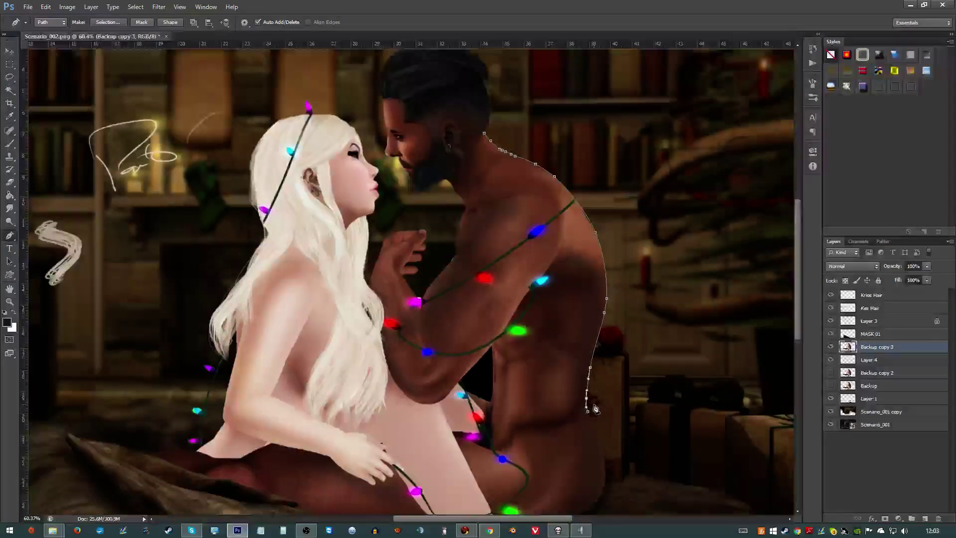
pyautogui.scroll(3, 572, 279)
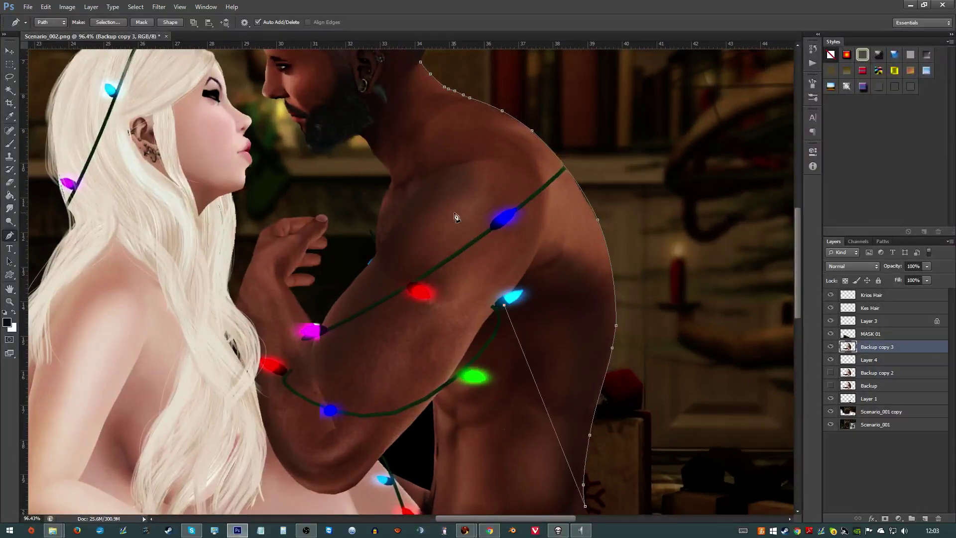
# - Close the path back at the neck and convert it into a selection
pyautogui.click(452, 171)
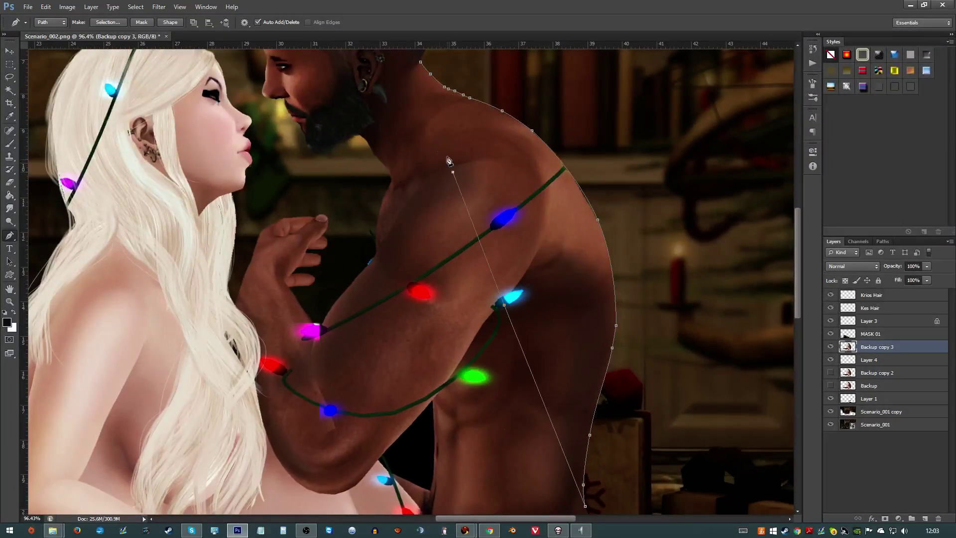
pyautogui.click(422, 65)
pyautogui.rightClick(453, 108)
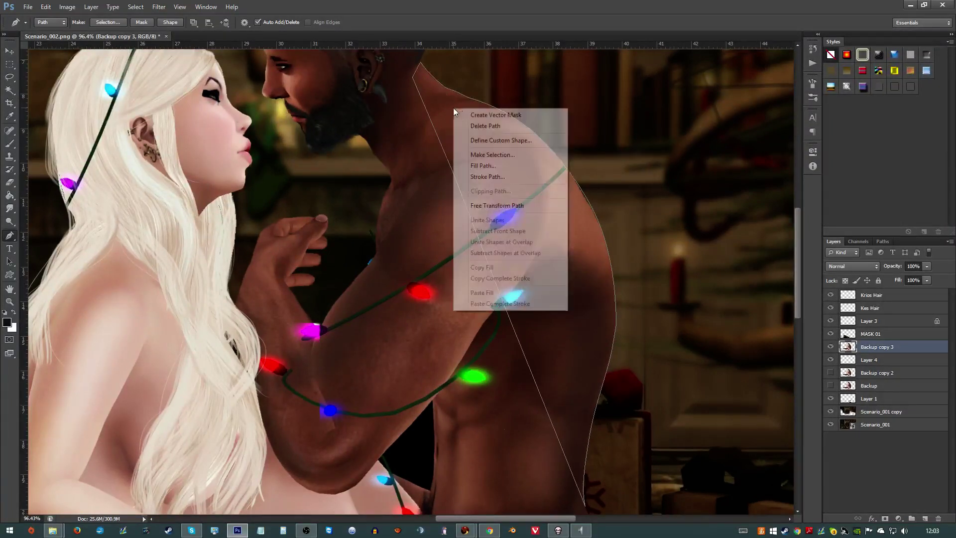
pyautogui.click(500, 157)
pyautogui.press('Return')
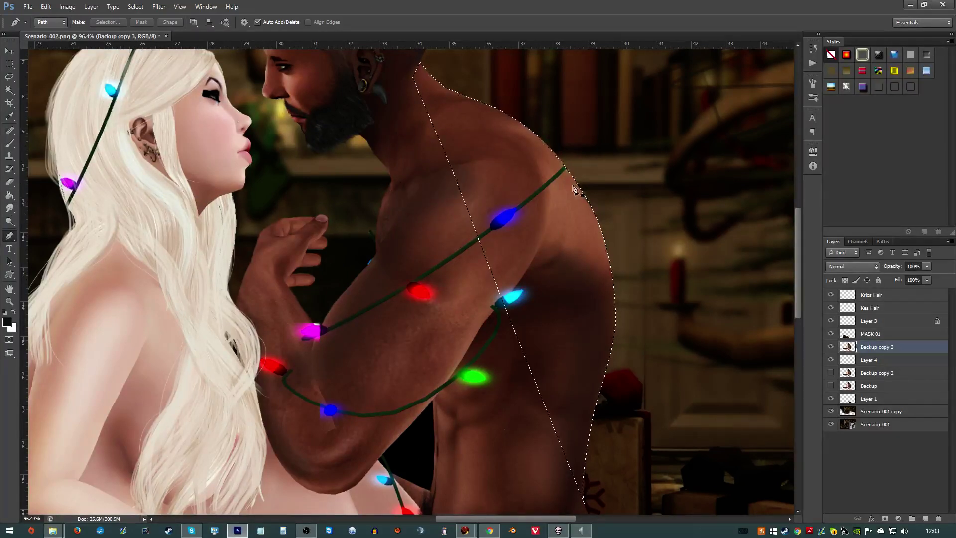
# - Select the Smudge tool and enlarge its brush to 71 px
pyautogui.click(10, 208)
pyautogui.scroll(3, 480, 163)
pyautogui.rightClick(484, 161)
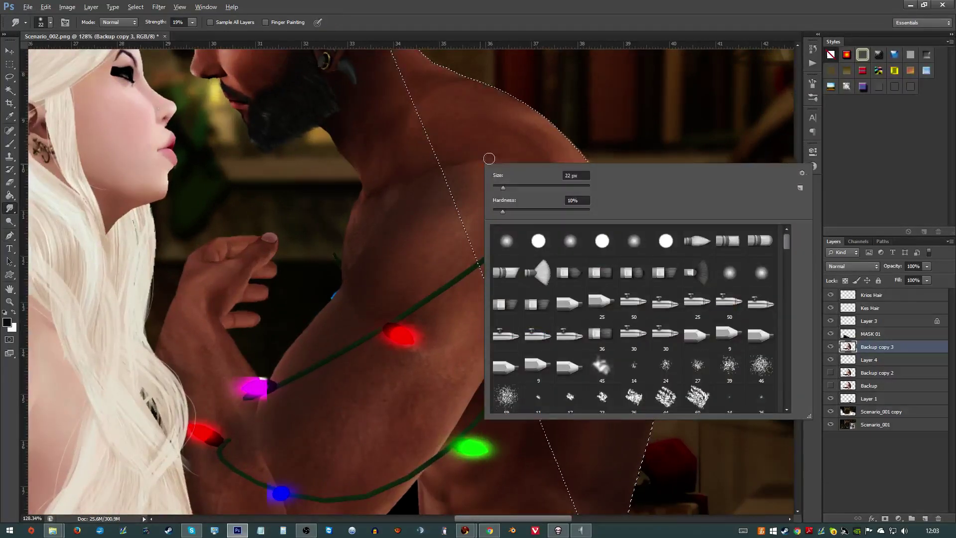
pyautogui.moveTo(489, 155); pyautogui.dragTo(506, 155)
pyautogui.scroll(2, 573, 194)
pyautogui.scroll(3, 586, 203)
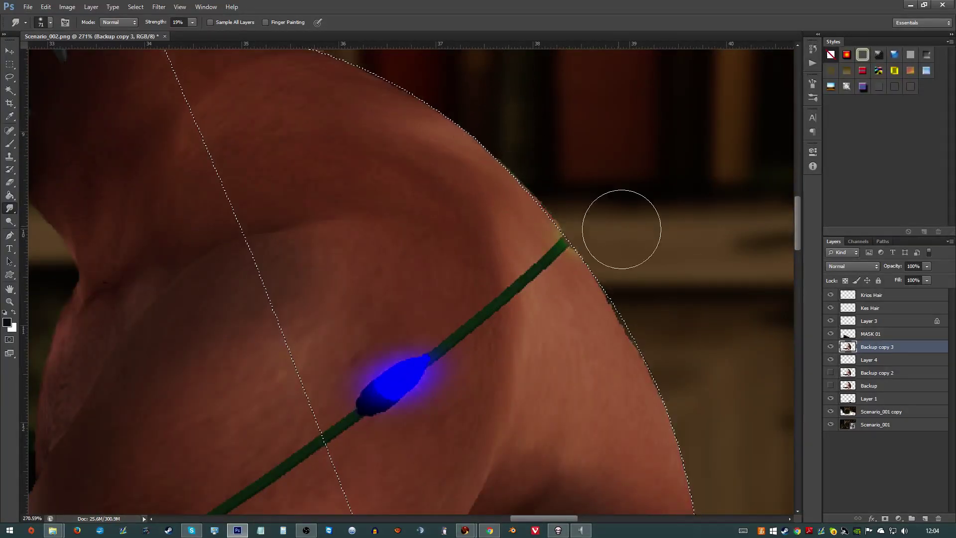
# - Smudge the jagged dark shoulder edge smooth inside the selection
pyautogui.moveTo(603, 306)
pyautogui.mouseDown()
pyautogui.moveTo(624, 285)
pyautogui.moveTo(639, 298)
pyautogui.mouseUp()
pyautogui.moveTo(623, 333); pyautogui.dragTo(663, 328)
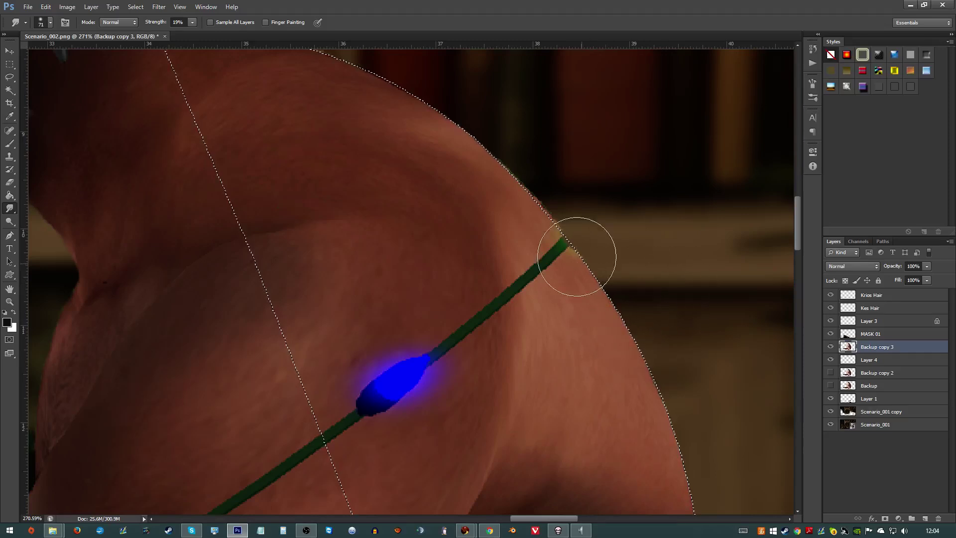
pyautogui.moveTo(554, 249); pyautogui.dragTo(570, 198)
pyautogui.scroll(2, 352, 75)
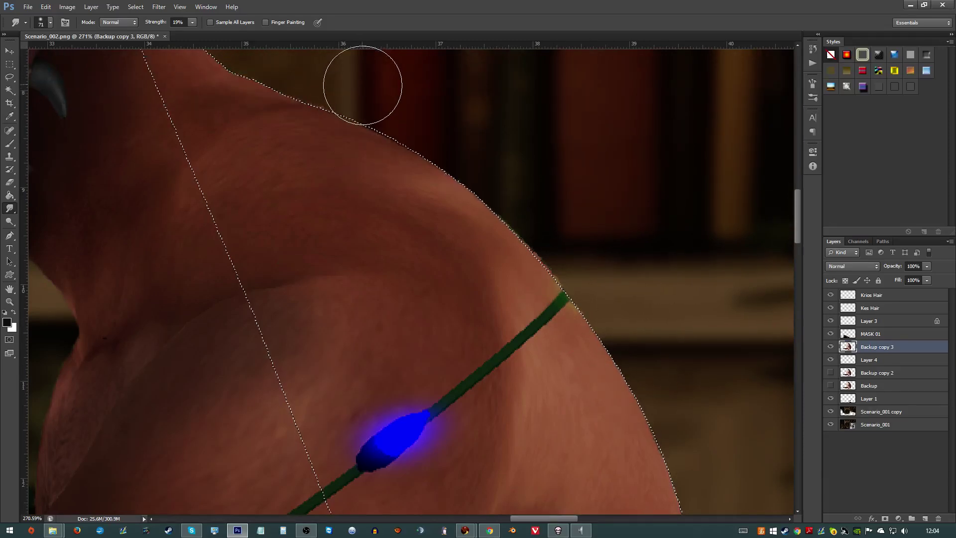
pyautogui.scroll(2, 251, 81)
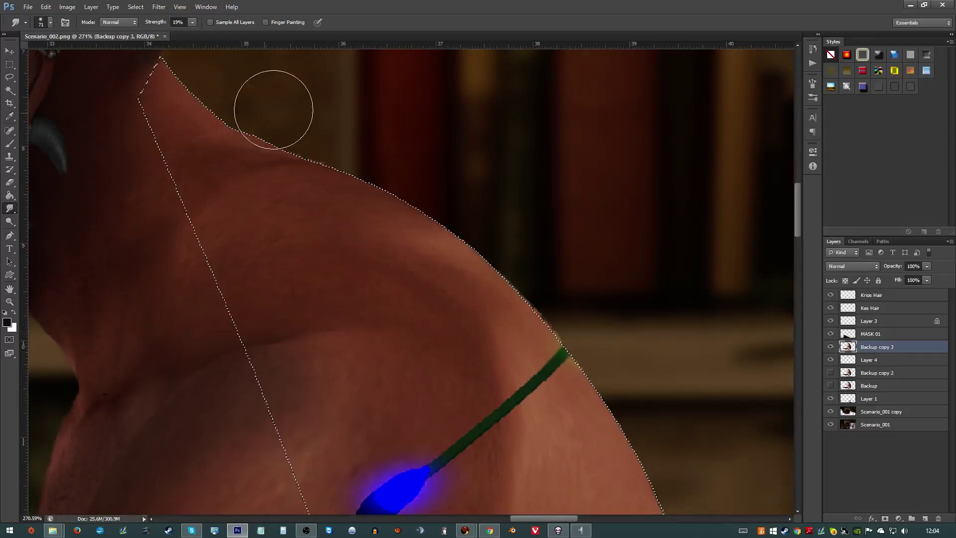
pyautogui.scroll(-1, 623, 281)
pyautogui.scroll(-7, 672, 465)
pyautogui.scroll(-4, 694, 487)
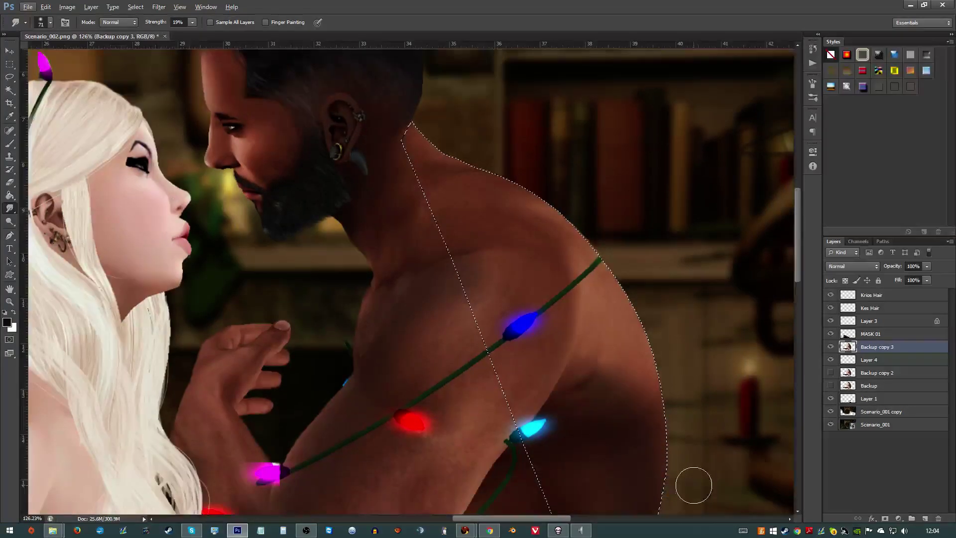
pyautogui.scroll(5, 690, 471)
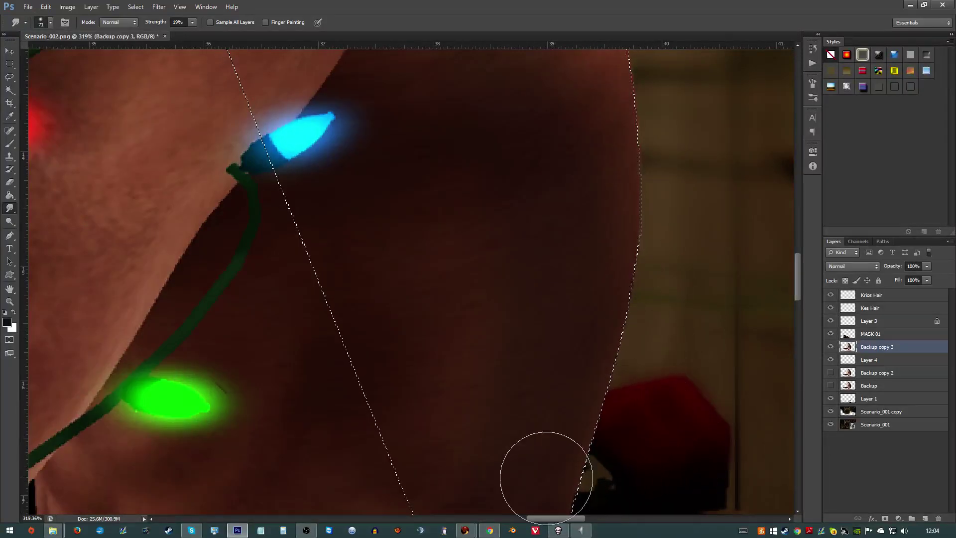
pyautogui.scroll(-10, 548, 468)
pyautogui.scroll(-5, 586, 461)
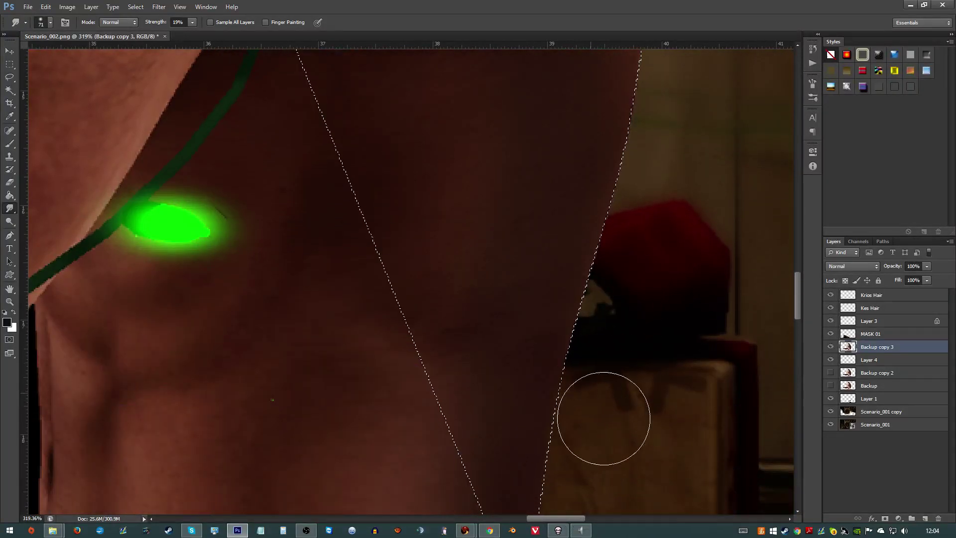
pyautogui.scroll(-3, 592, 471)
pyautogui.scroll(-5, 574, 487)
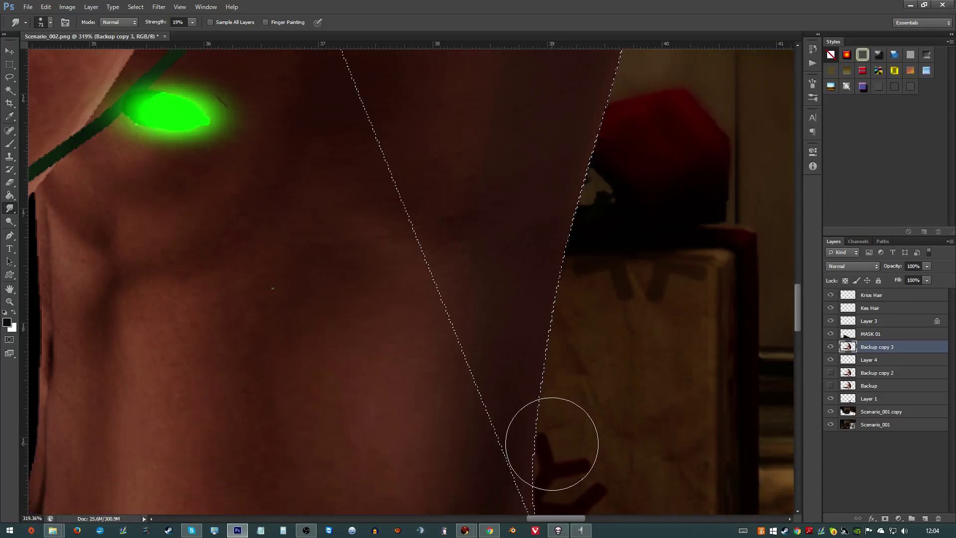
pyautogui.press('l')
pyautogui.rightClick(504, 212)
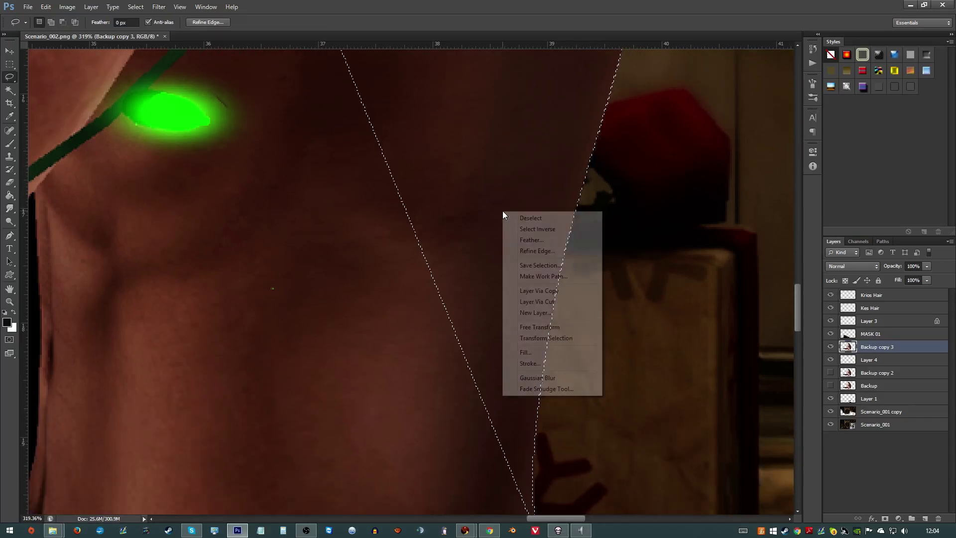
# - Invert the selection, undo the last smudge, and re-smudge the neck edge against the background
pyautogui.click(532, 232)
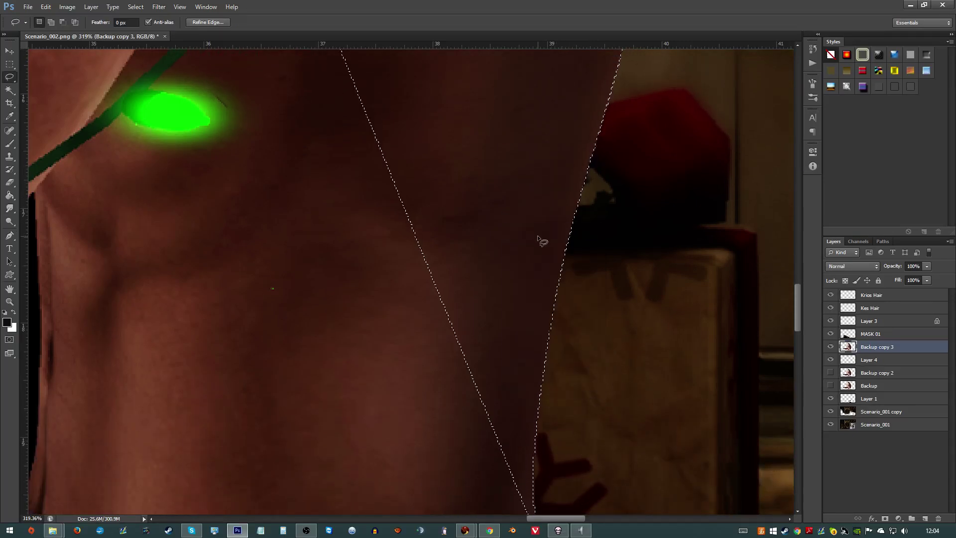
pyautogui.click(9, 208)
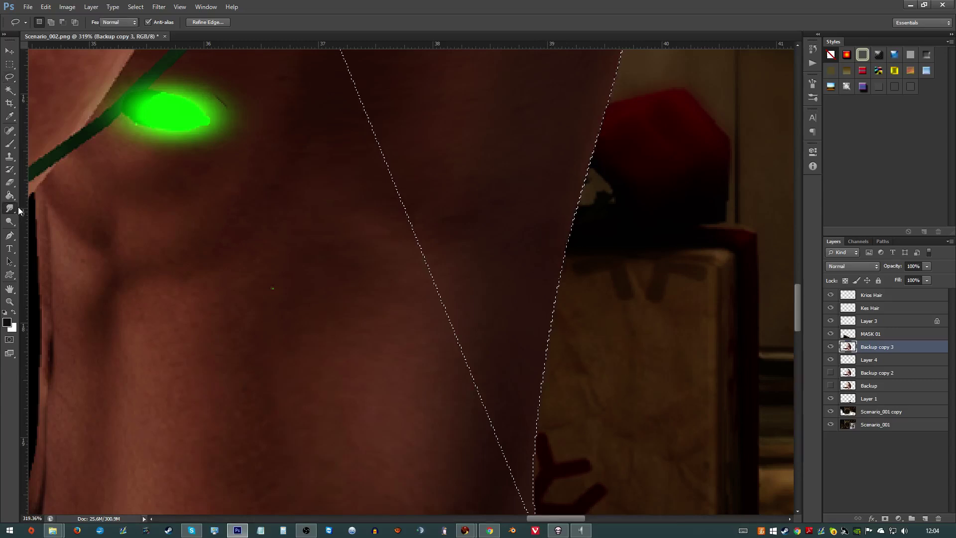
pyautogui.scroll(-2, 472, 232)
pyautogui.press('alt')
pyautogui.scroll(-3, 534, 224)
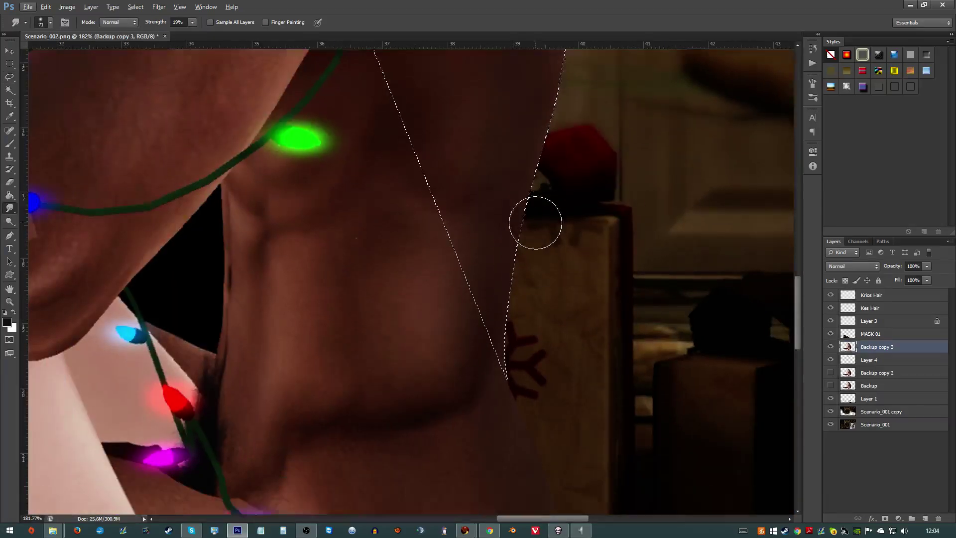
pyautogui.scroll(6, 633, 135)
pyautogui.scroll(5, 636, 135)
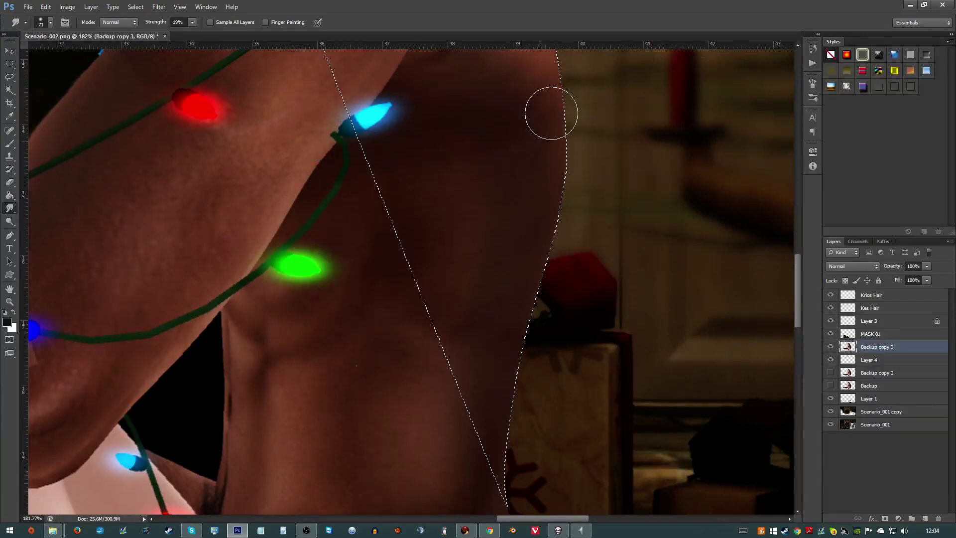
pyautogui.scroll(4, 714, 175)
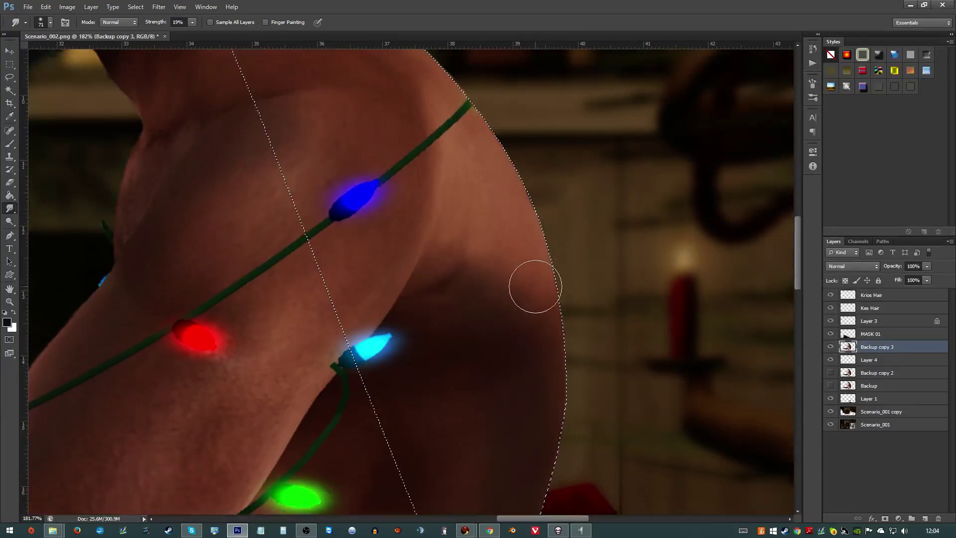
pyautogui.scroll(4, 533, 282)
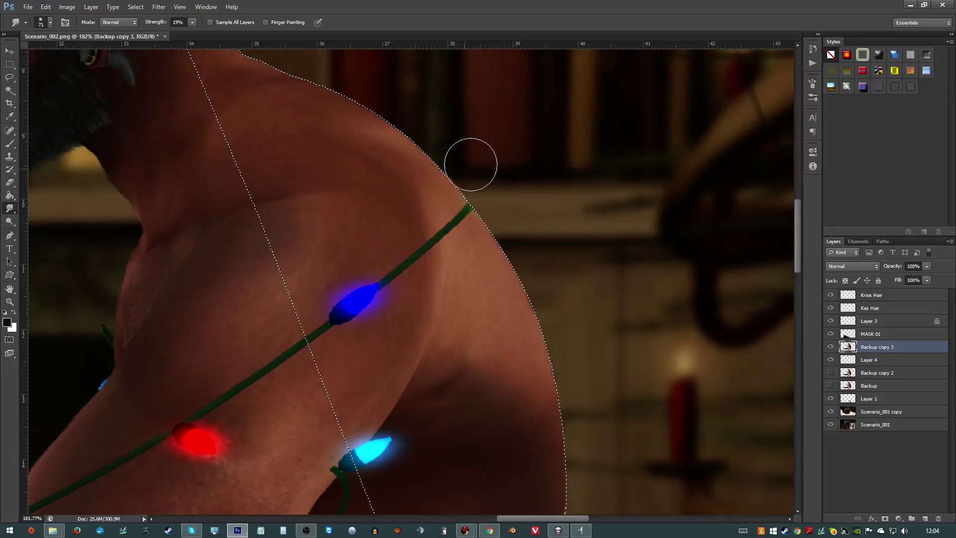
pyautogui.scroll(1, 355, 86)
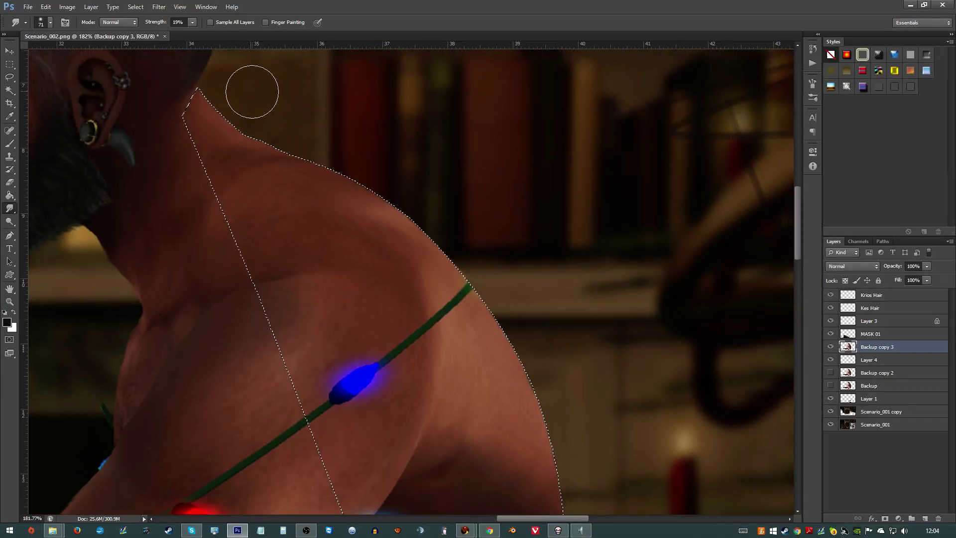
pyautogui.hotkey('ctrl', 'z')
pyautogui.moveTo(257, 94)
pyautogui.mouseDown()
pyautogui.moveTo(208, 112)
pyautogui.moveTo(269, 114)
pyautogui.moveTo(223, 112)
pyautogui.mouseUp()
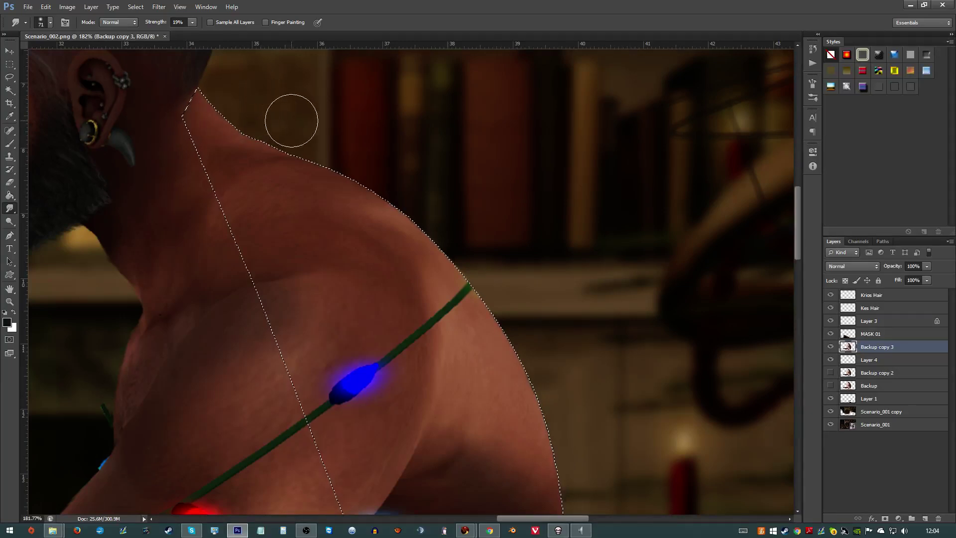
# - Deselect, then restore the shoulder selection with Ctrl+Shift+D
pyautogui.hotkey('ctrl', 'd')
pyautogui.scroll(-2, 476, 320)
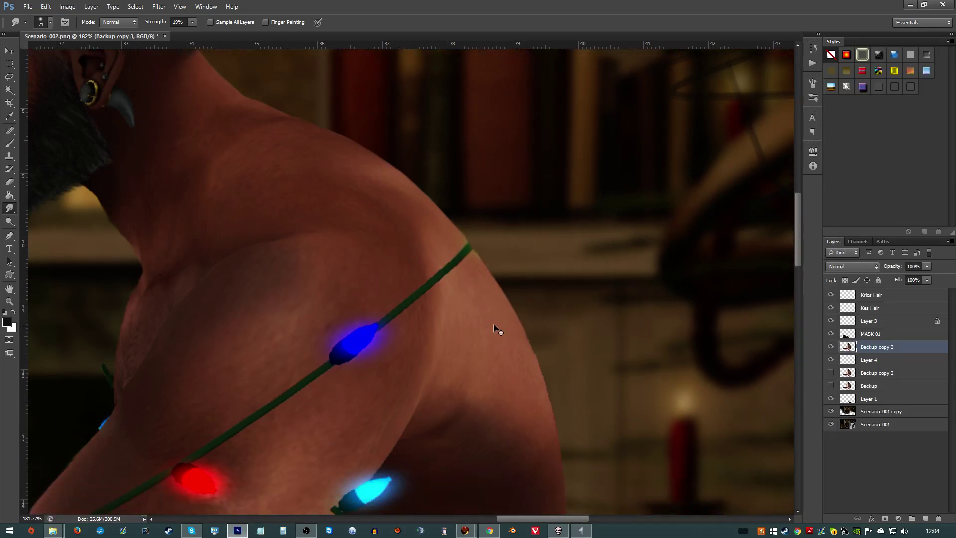
pyautogui.hotkey('ctrl', 'shift', 'd')
pyautogui.scroll(3, 517, 471)
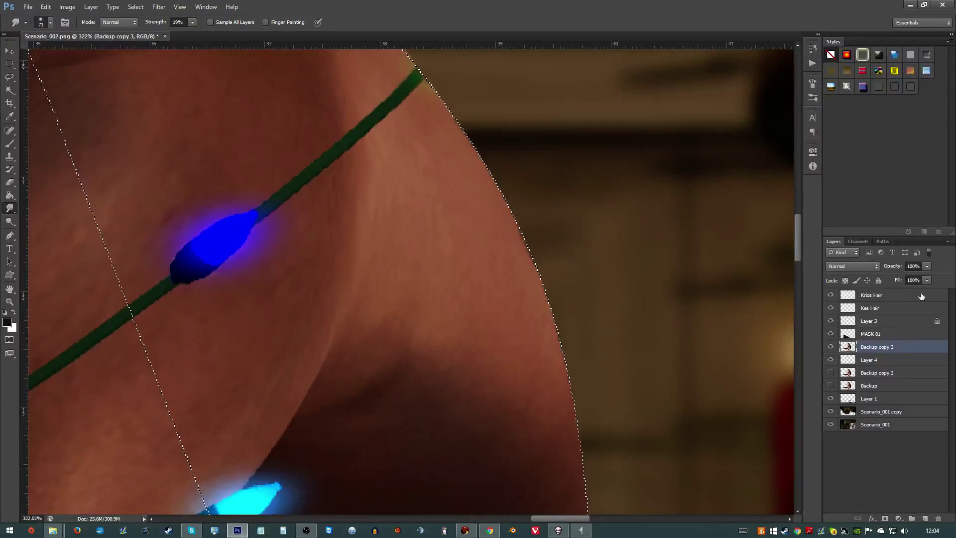
pyautogui.press('l')
pyautogui.rightClick(439, 286)
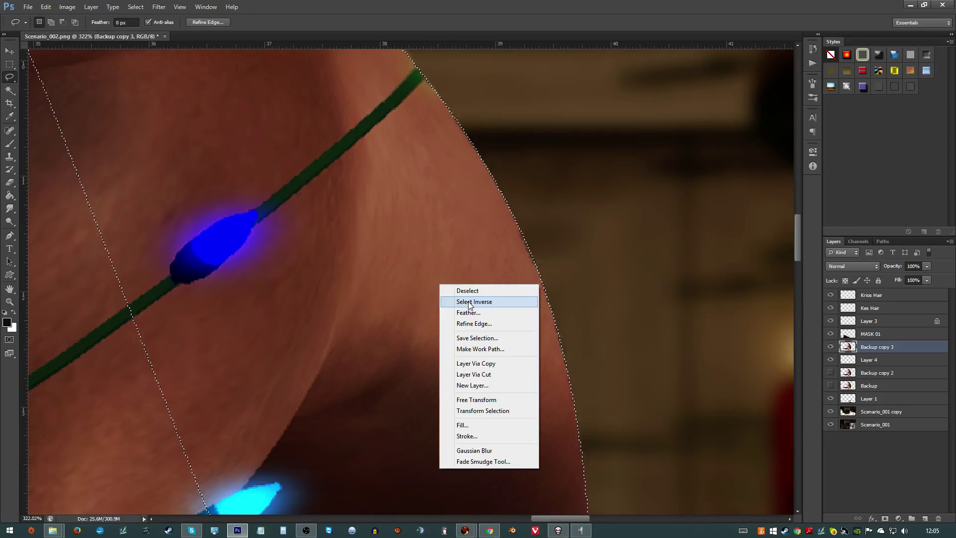
# - Invert the shoulder selection and smudge the shoulder and back edge into the background
pyautogui.click(469, 301)
pyautogui.press('b')
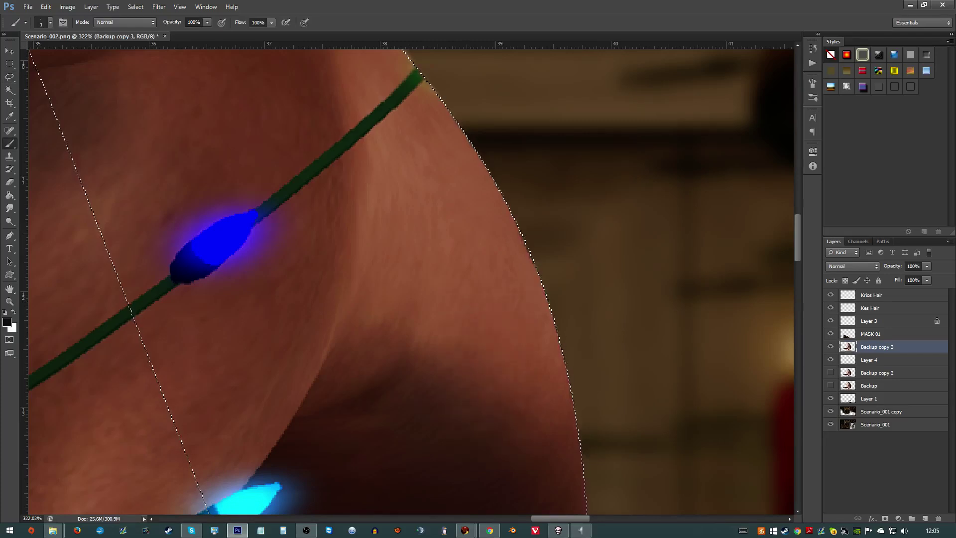
pyautogui.click(10, 208)
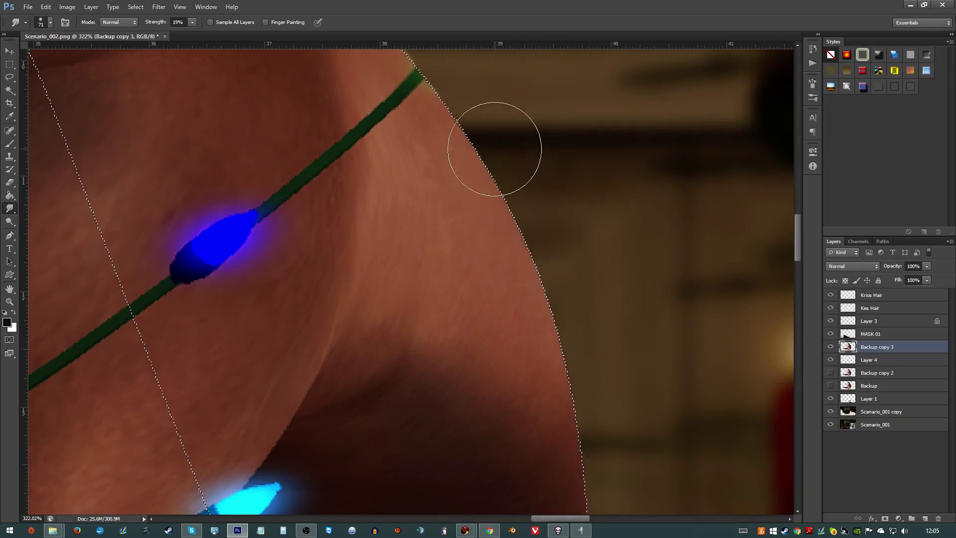
pyautogui.scroll(-1, 615, 420)
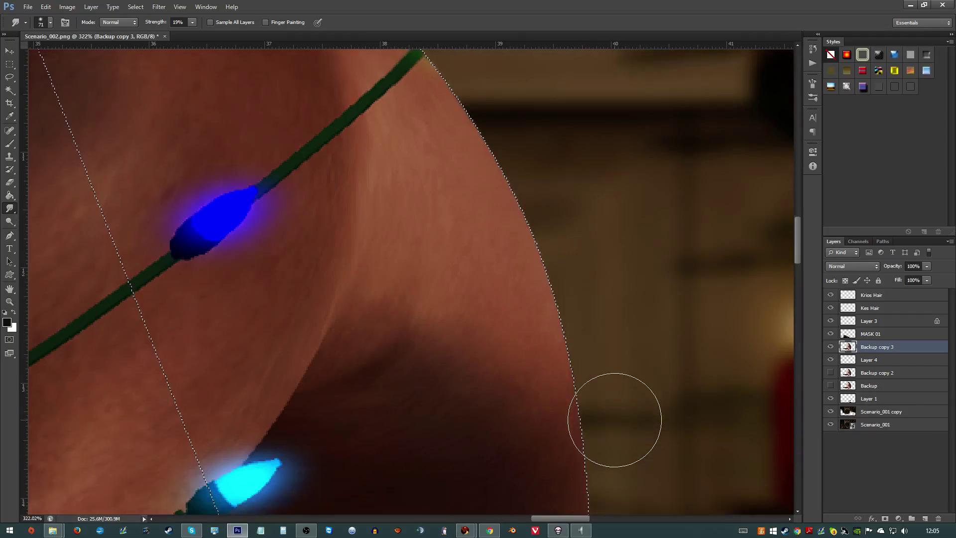
pyautogui.scroll(-4, 614, 419)
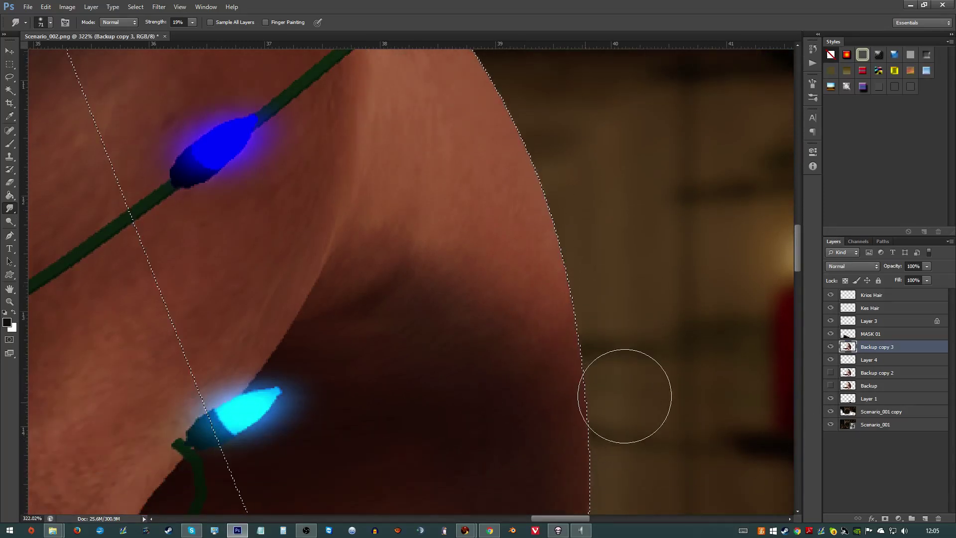
pyautogui.scroll(-3, 647, 399)
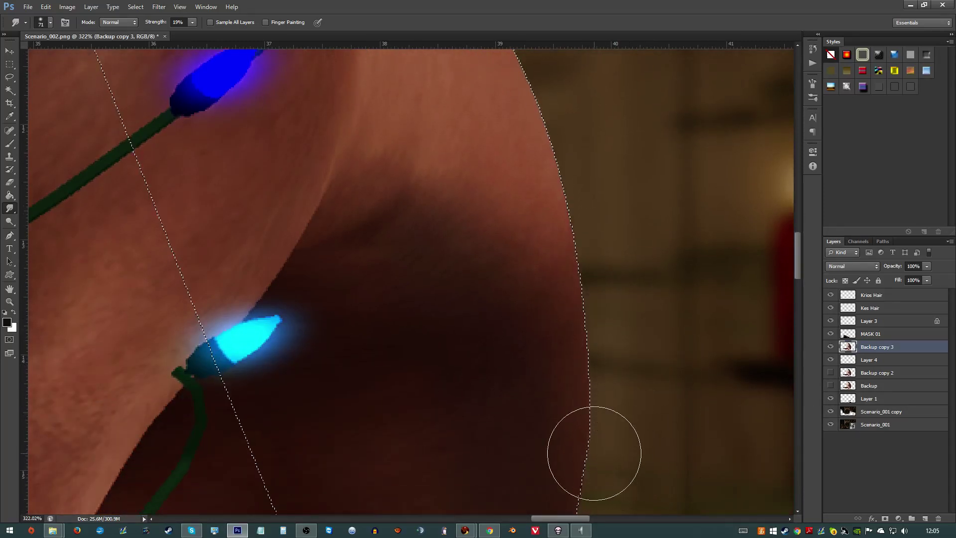
pyautogui.scroll(-6, 619, 465)
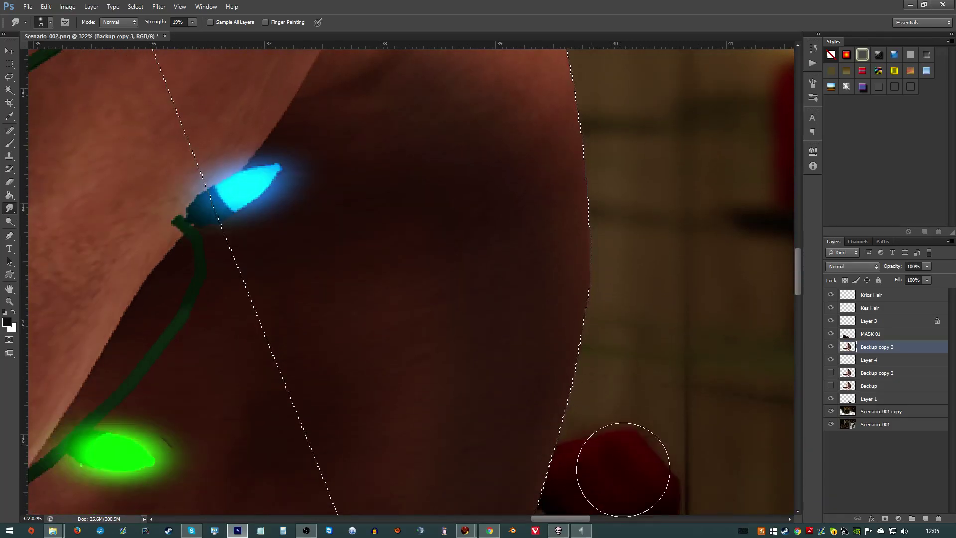
pyautogui.scroll(-5, 623, 470)
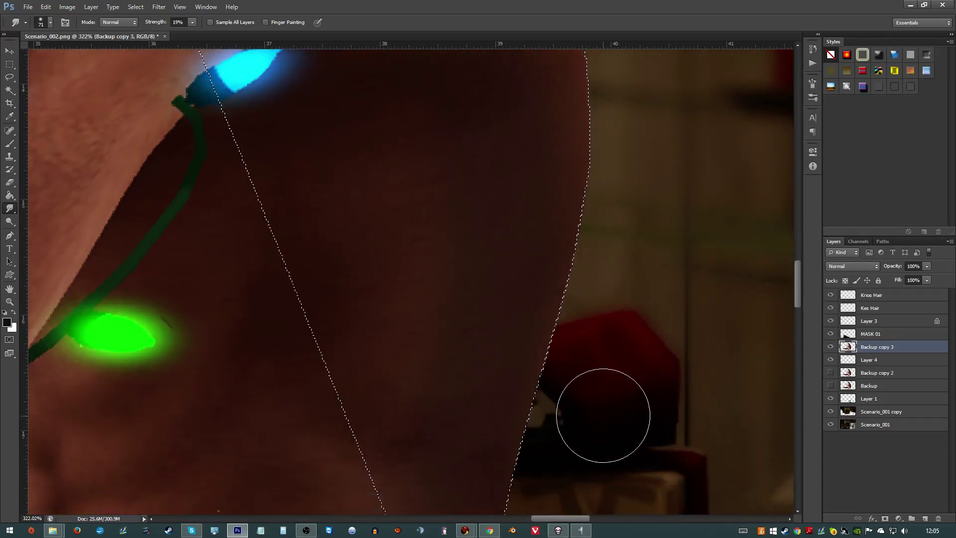
pyautogui.scroll(-3, 605, 418)
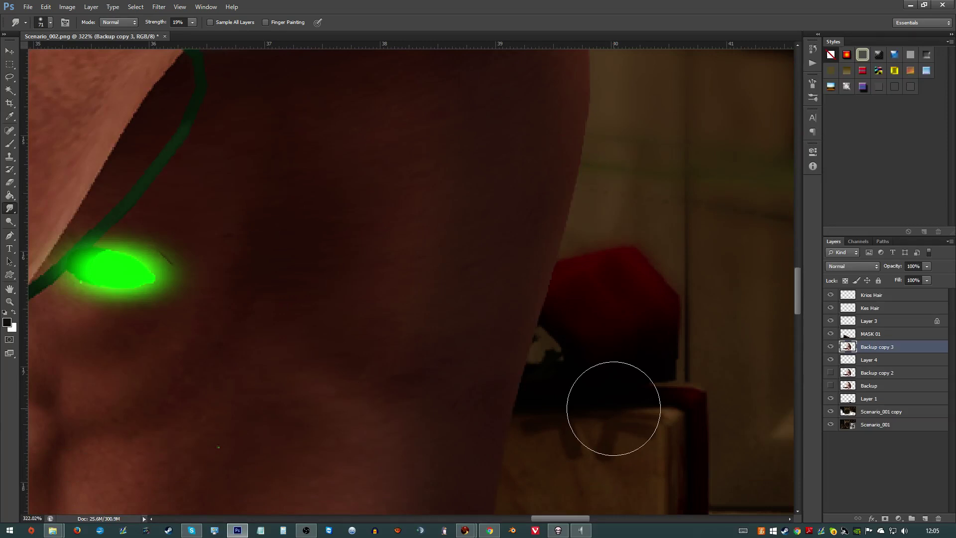
pyautogui.scroll(-2, 613, 408)
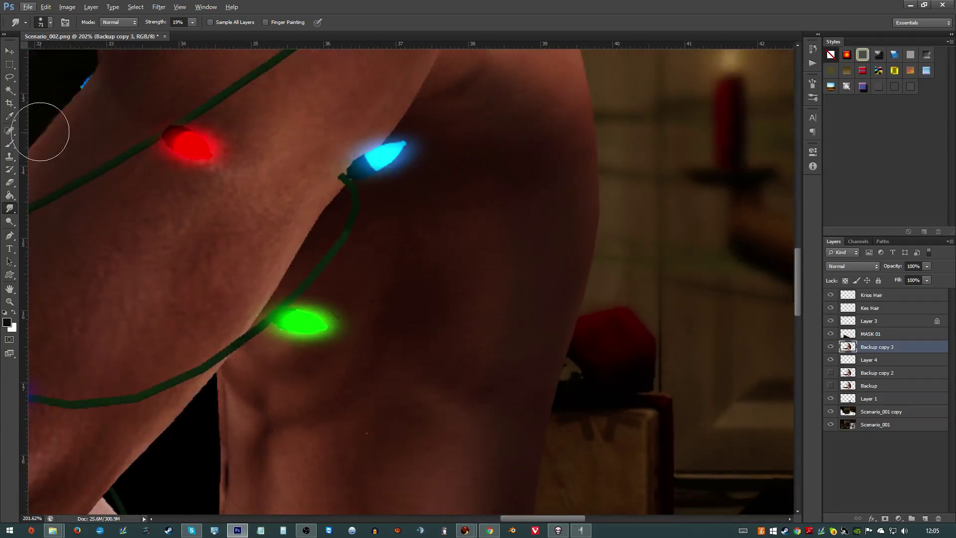
pyautogui.click(10, 77)
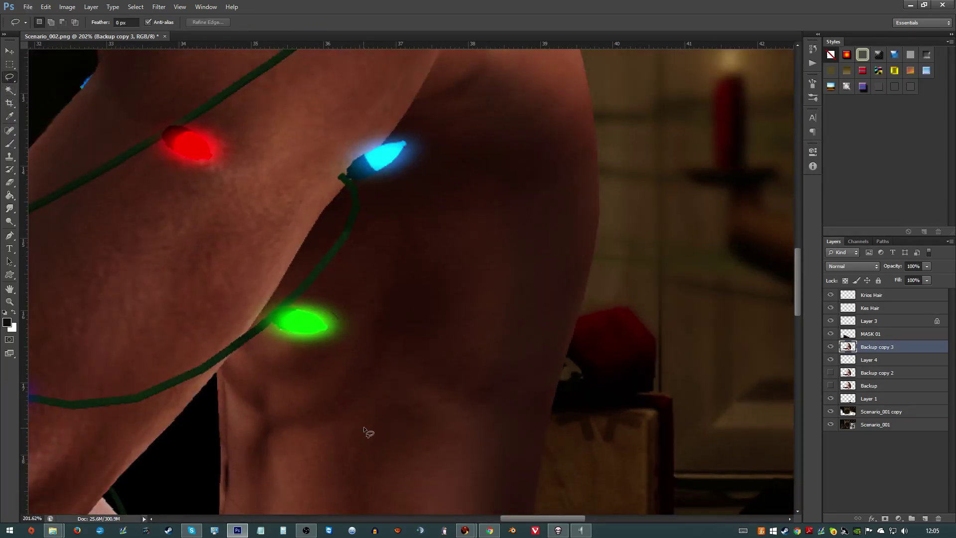
# - Lasso the green speck on the man's chest, smudge it out, and deselect
pyautogui.scroll(3, 362, 425)
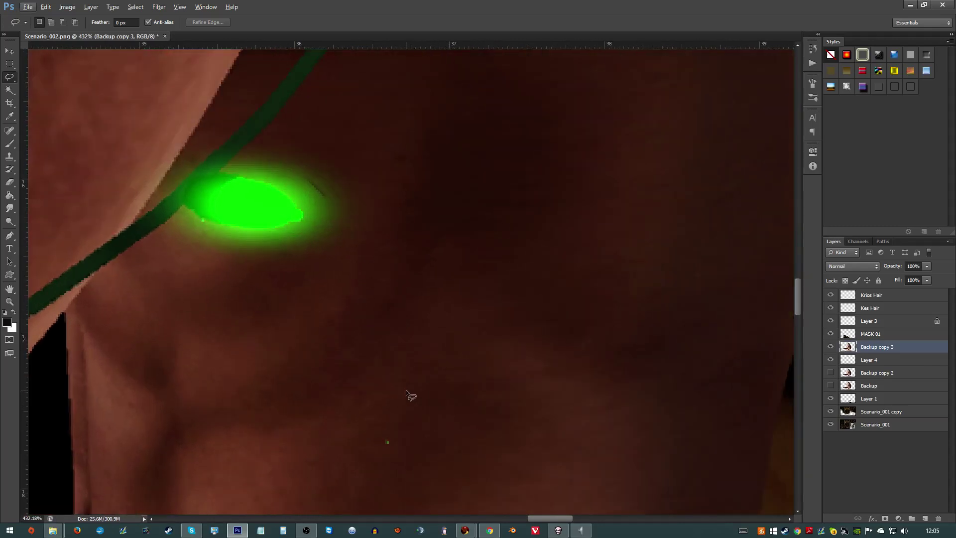
pyautogui.moveTo(453, 460); pyautogui.dragTo(406, 392)
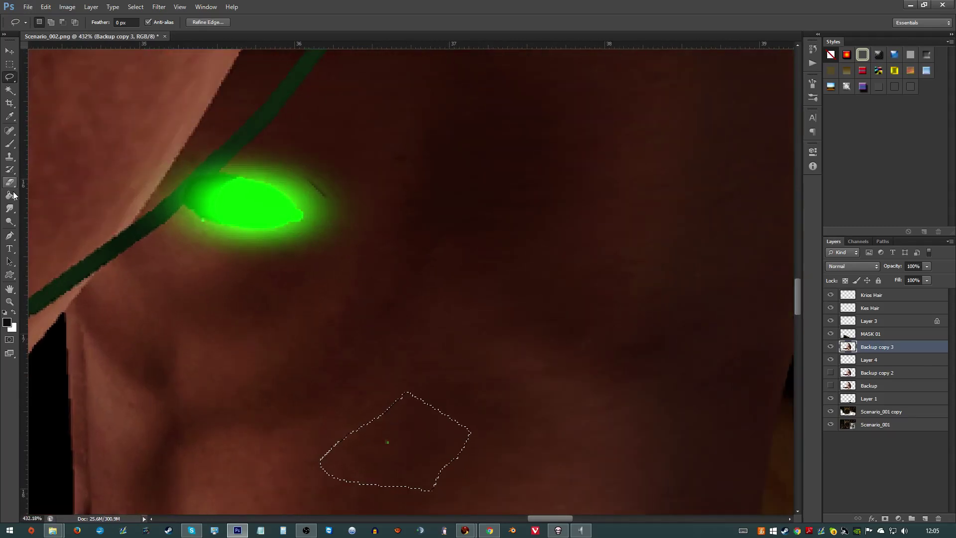
pyautogui.click(10, 208)
pyautogui.moveTo(358, 463); pyautogui.dragTo(427, 452)
pyautogui.hotkey('ctrl', 'd')
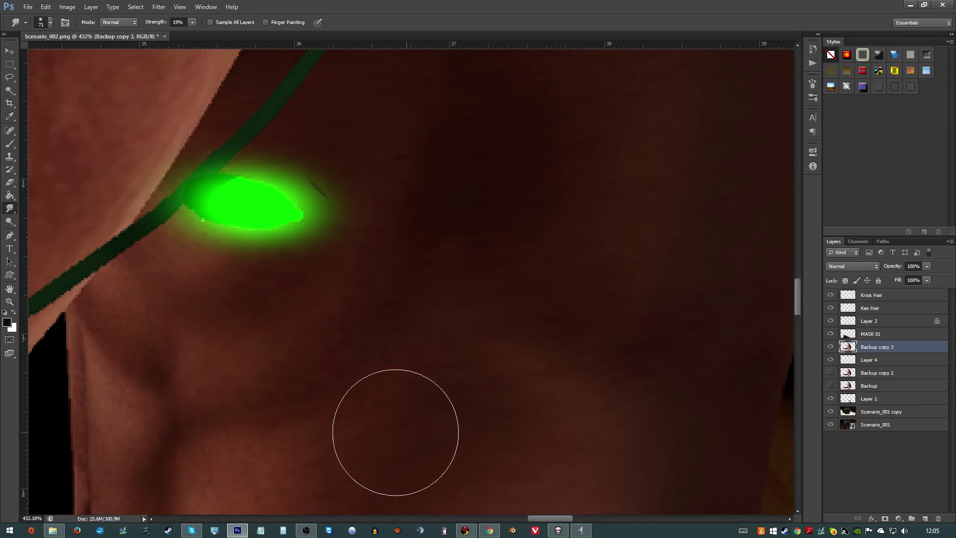
pyautogui.scroll(-4, 601, 457)
pyautogui.scroll(-6, 681, 458)
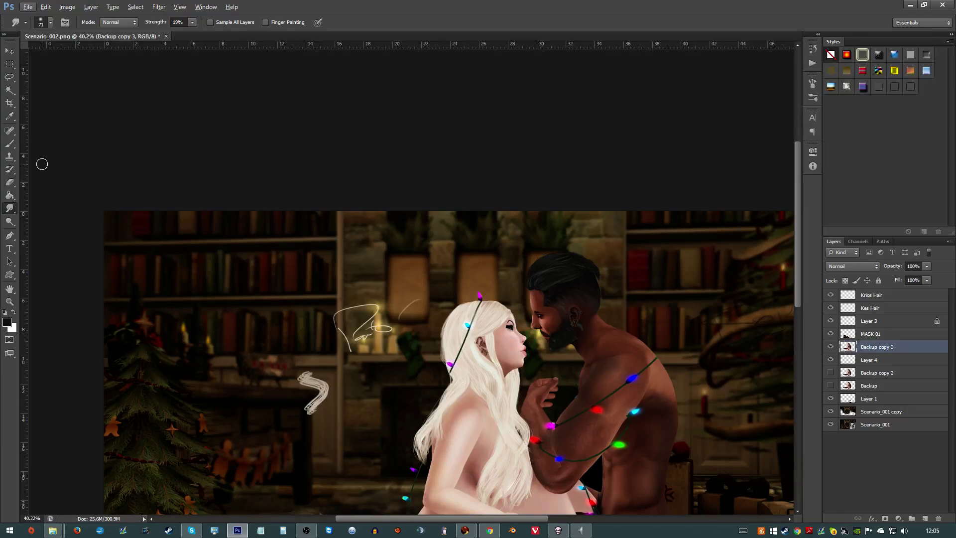
# - Lasso the stray white scribbles left of the woman and delete them from Kes Hair
pyautogui.click(10, 77)
pyautogui.scroll(-1, 351, 333)
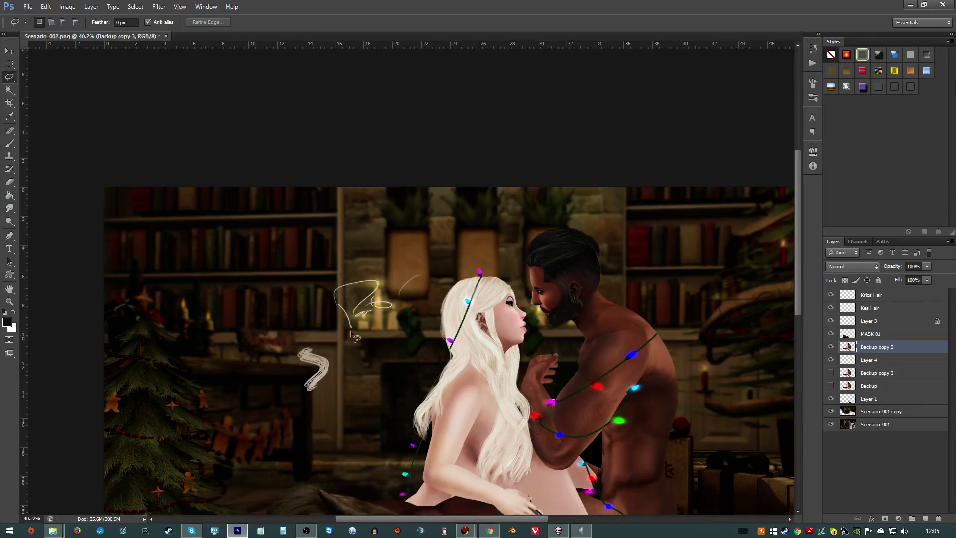
pyautogui.moveTo(407, 255)
pyautogui.mouseDown()
pyautogui.moveTo(421, 310)
pyautogui.moveTo(337, 404)
pyautogui.moveTo(224, 360)
pyautogui.moveTo(277, 225)
pyautogui.mouseUp()
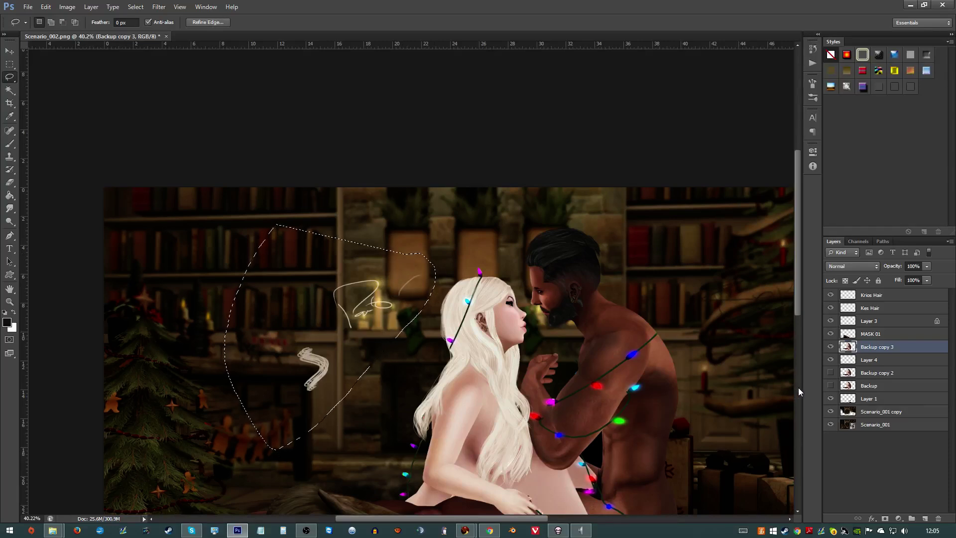
pyautogui.click(857, 332)
pyautogui.click(865, 309)
pyautogui.press('Delete')
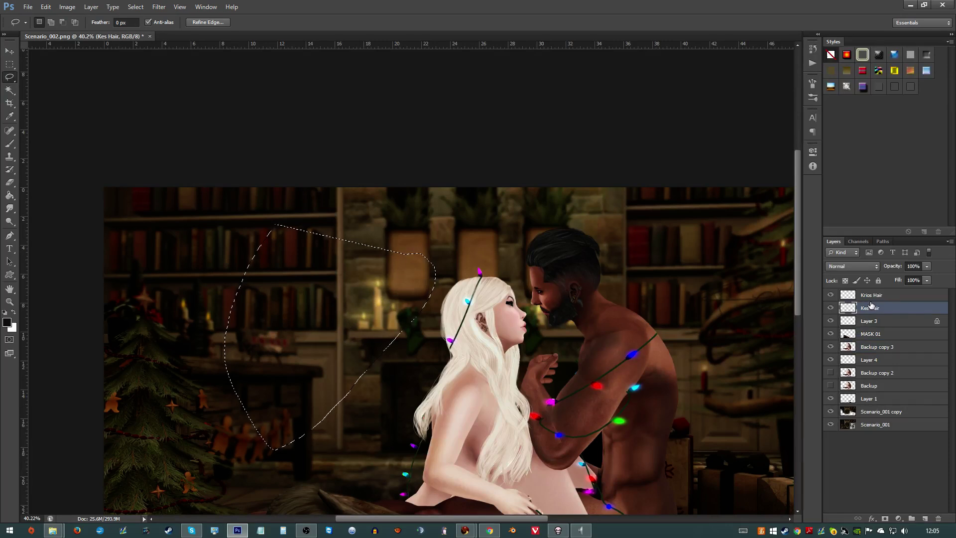
# - On the Krios Hair layer, lasso the tree area at the upper right
pyautogui.click(863, 294)
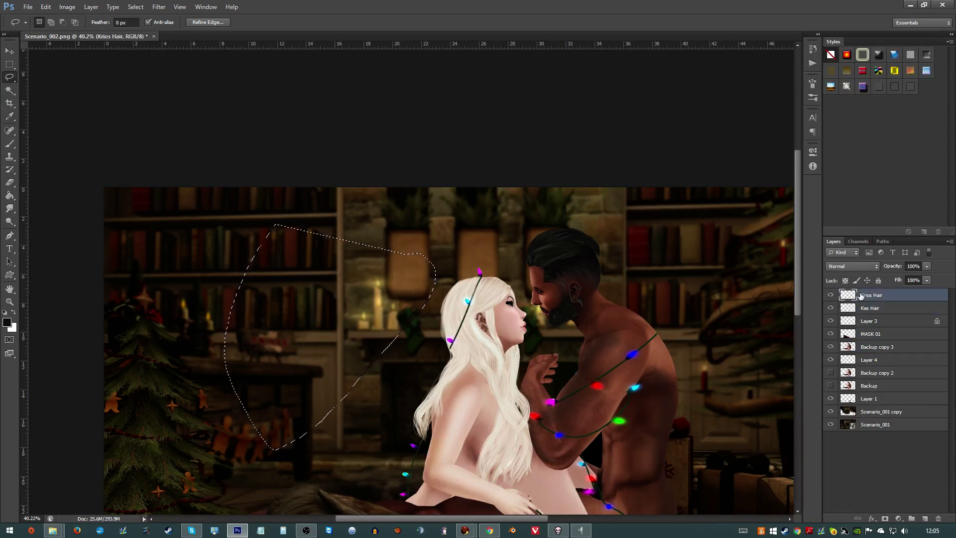
pyautogui.click(747, 322)
pyautogui.scroll(-3, 747, 323)
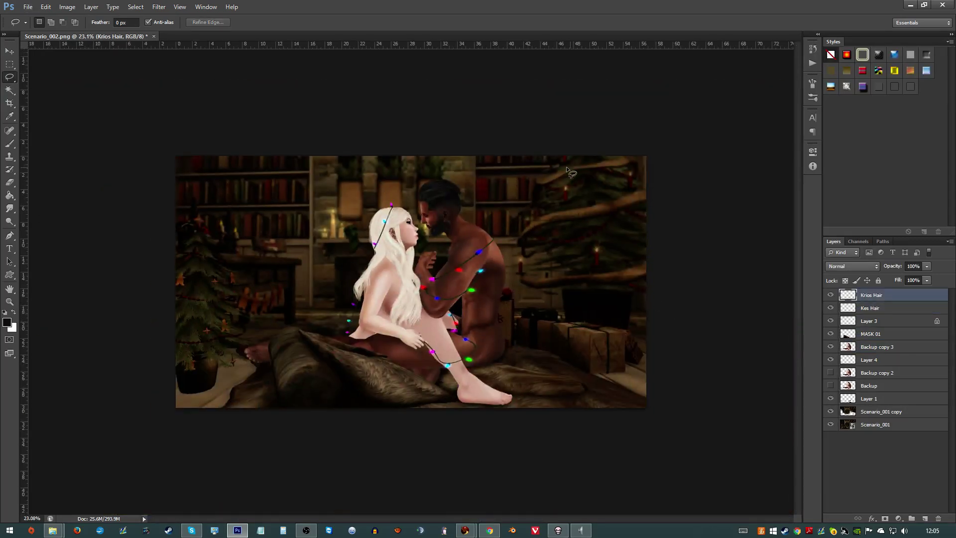
pyautogui.moveTo(547, 172); pyautogui.dragTo(494, 186)
pyautogui.moveTo(514, 238)
pyautogui.mouseDown()
pyautogui.moveTo(556, 279)
pyautogui.moveTo(594, 226)
pyautogui.mouseUp()
pyautogui.moveTo(626, 184); pyautogui.dragTo(626, 184)
# - Clear the tree-area lasso selection and zoom out to view the whole Christmas scene
pyautogui.hotkey('ctrl', 'd')
pyautogui.hotkey('alt', 'Tab')
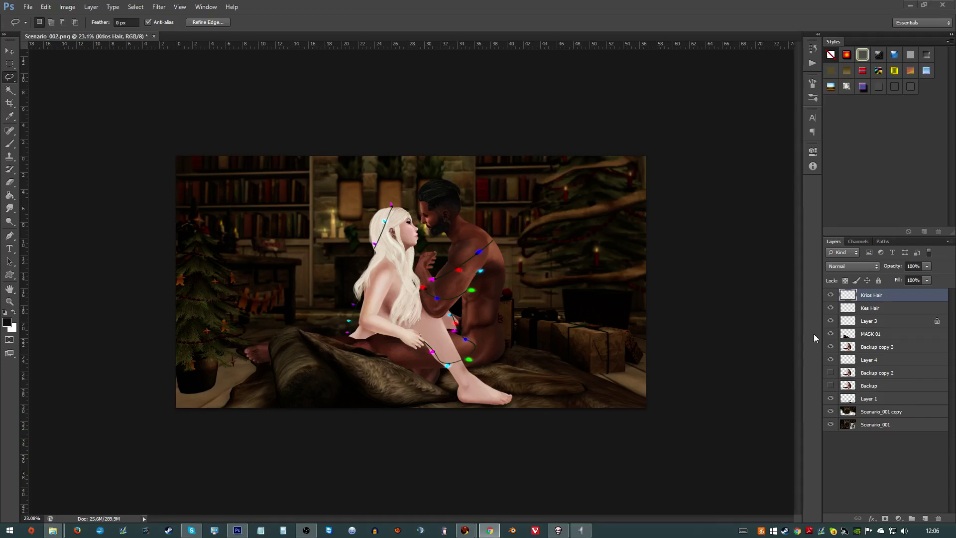
pyautogui.click(732, 317)
pyautogui.scroll(3, 356, 231)
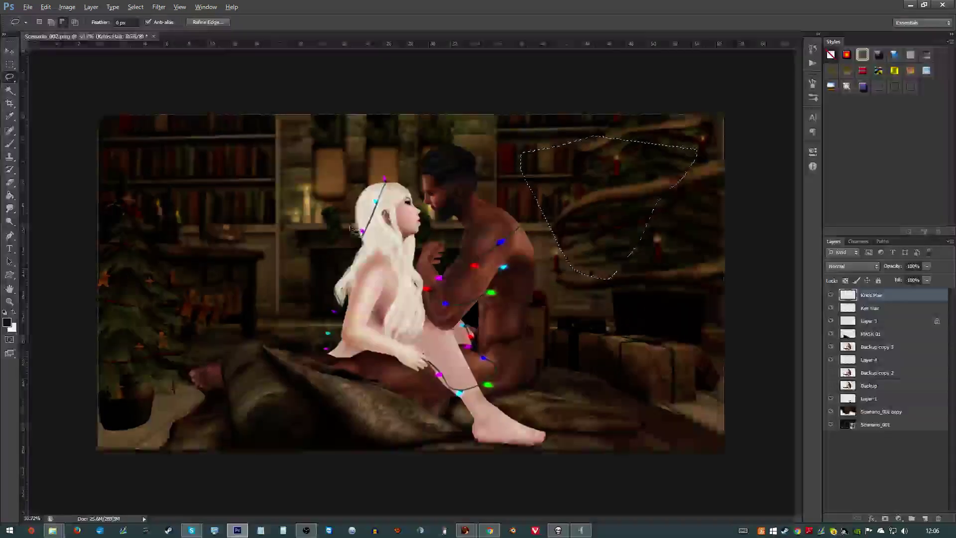
pyautogui.scroll(3, 402, 293)
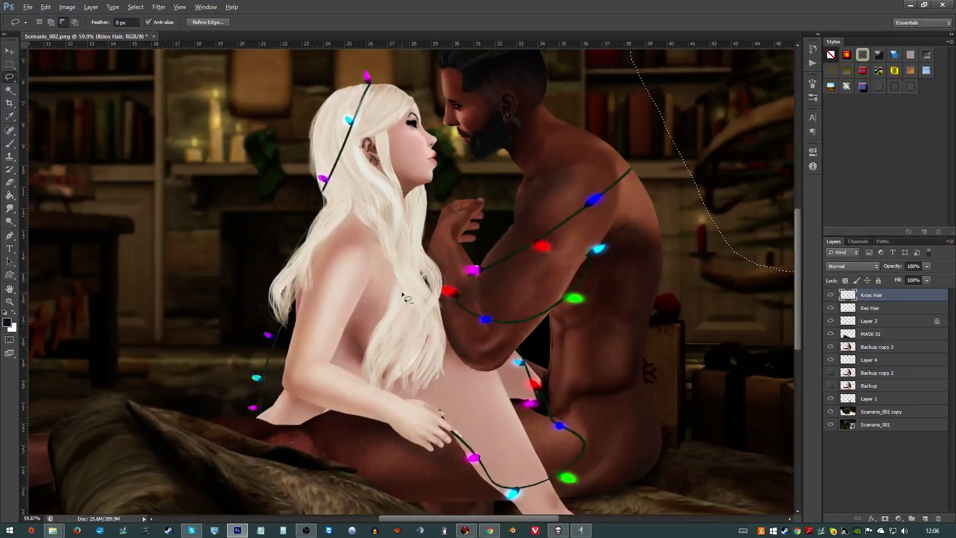
pyautogui.scroll(-3, 402, 294)
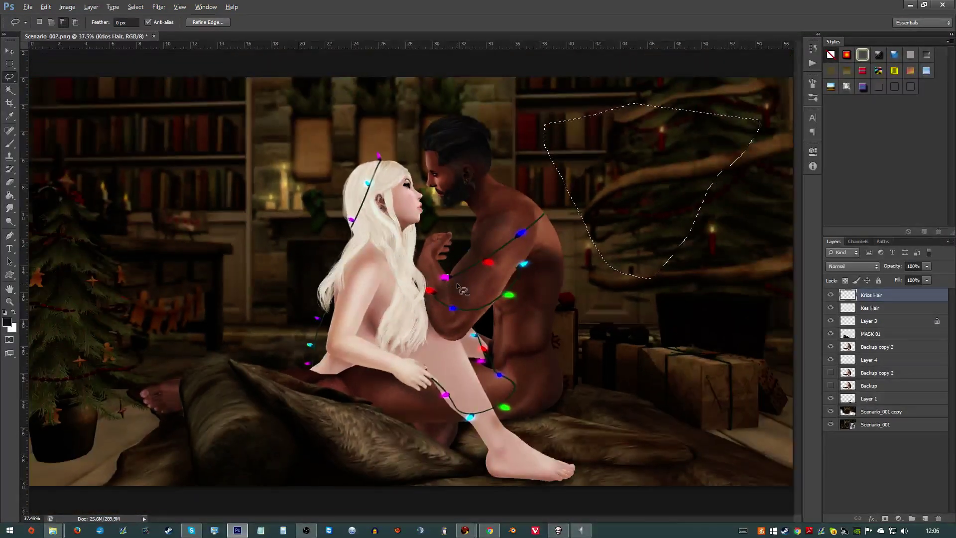
pyautogui.scroll(-4, 458, 286)
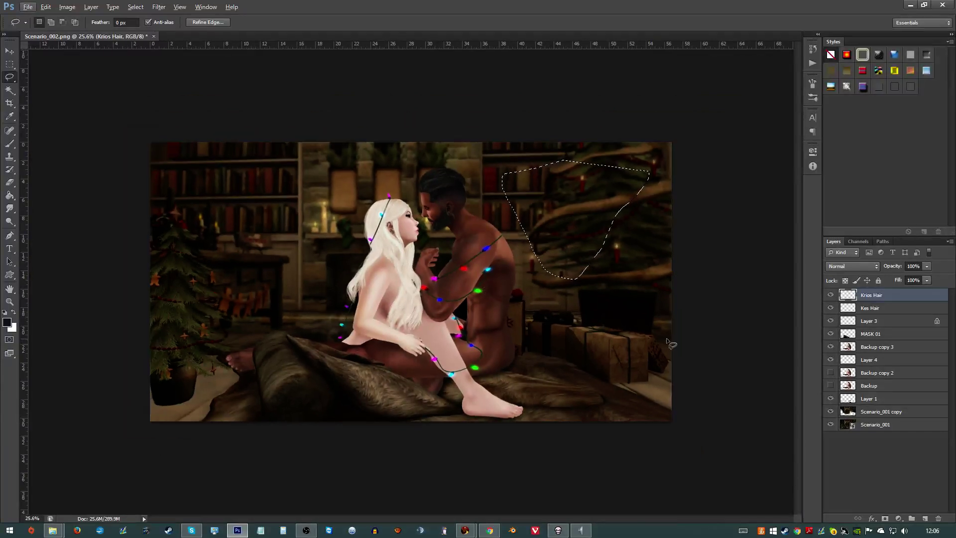
pyautogui.hotkey('ctrl', 'd')
pyautogui.scroll(2, 428, 217)
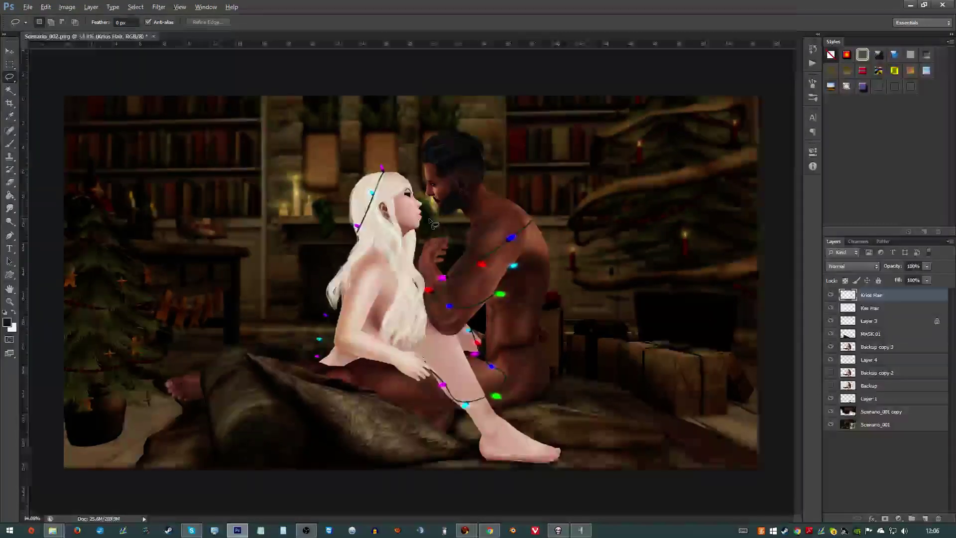
pyautogui.scroll(-1, 432, 222)
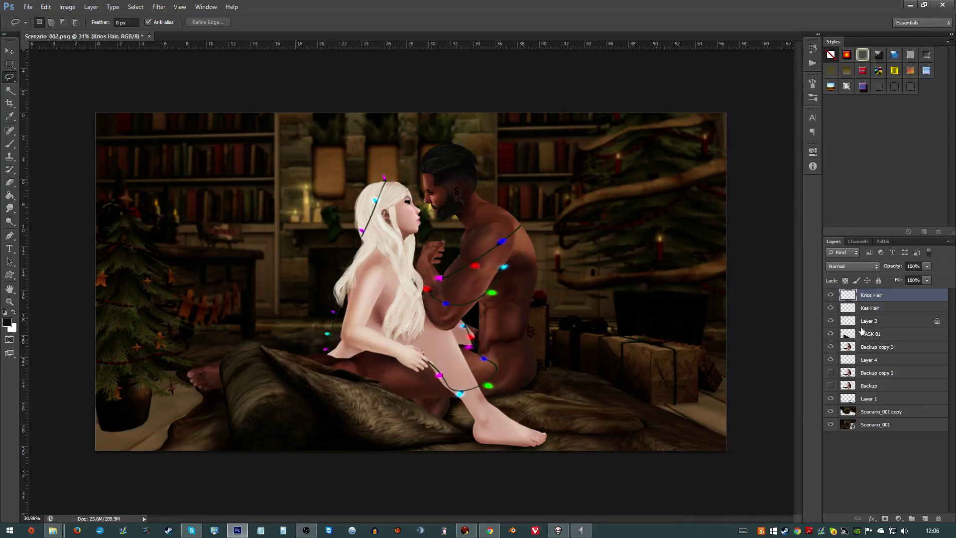
# - Add a new empty Layer 5 on top and switch to the Brush tool
pyautogui.click(924, 518)
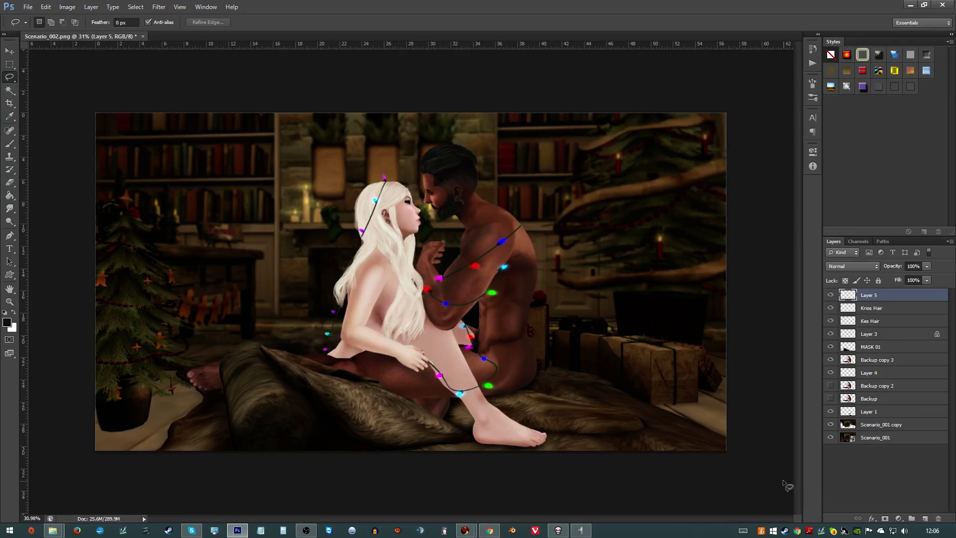
pyautogui.press('b')
pyautogui.scroll(5, 450, 366)
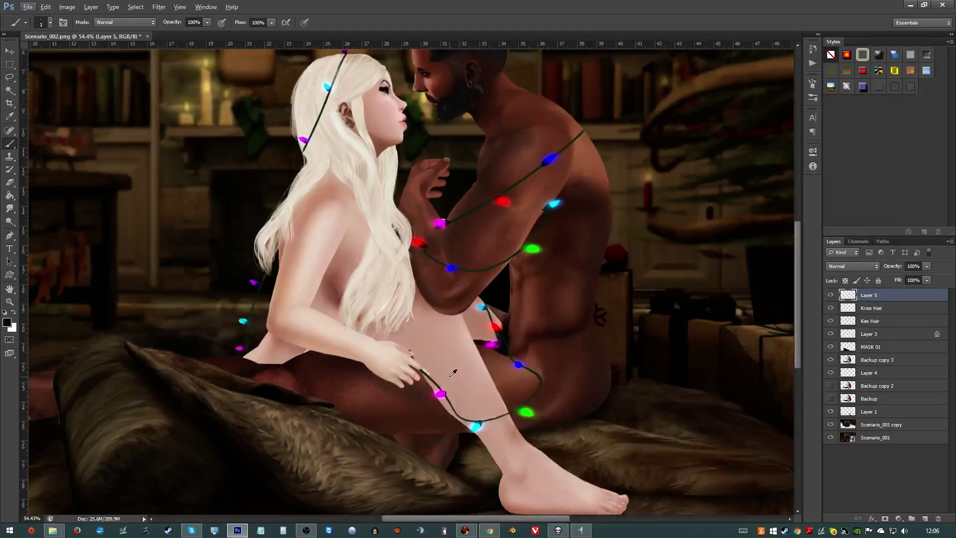
pyautogui.rightClick(454, 371)
pyautogui.press('Escape')
# - Choose the 550 px starburst tip and stamp a magenta glow over the leg bulb
pyautogui.rightClick(604, 424)
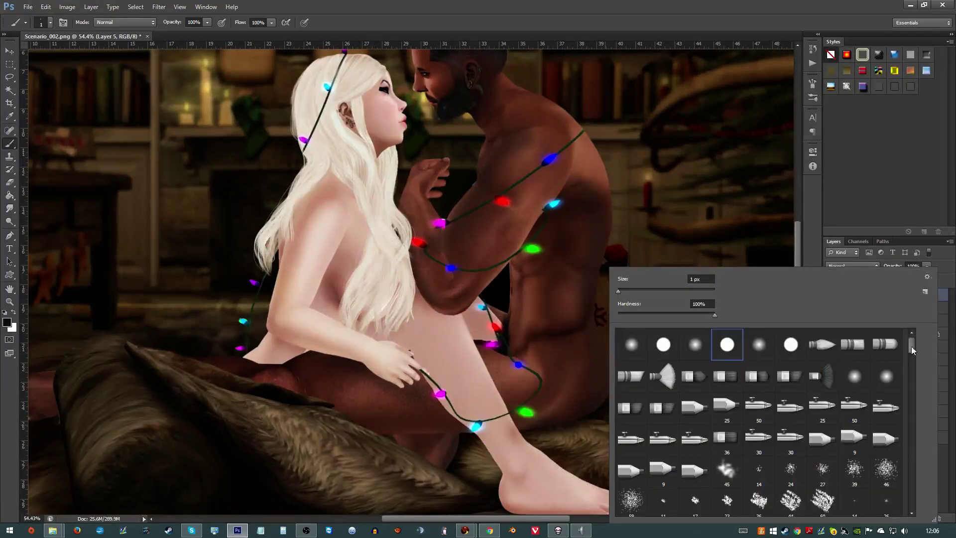
pyautogui.moveTo(912, 348); pyautogui.dragTo(911, 431)
pyautogui.click(771, 364)
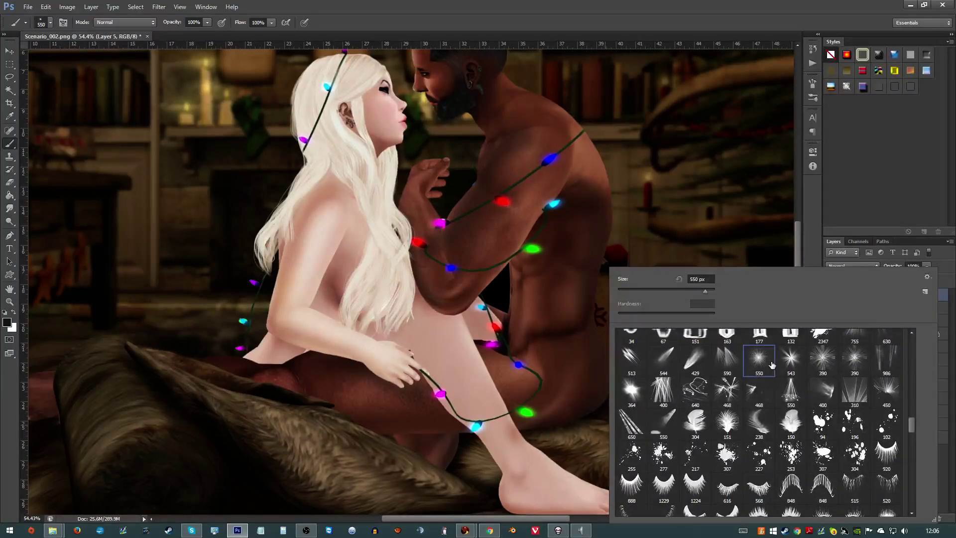
pyautogui.keyDown('alt'); pyautogui.click(440, 391); pyautogui.keyUp('alt')
pyautogui.click(439, 393)
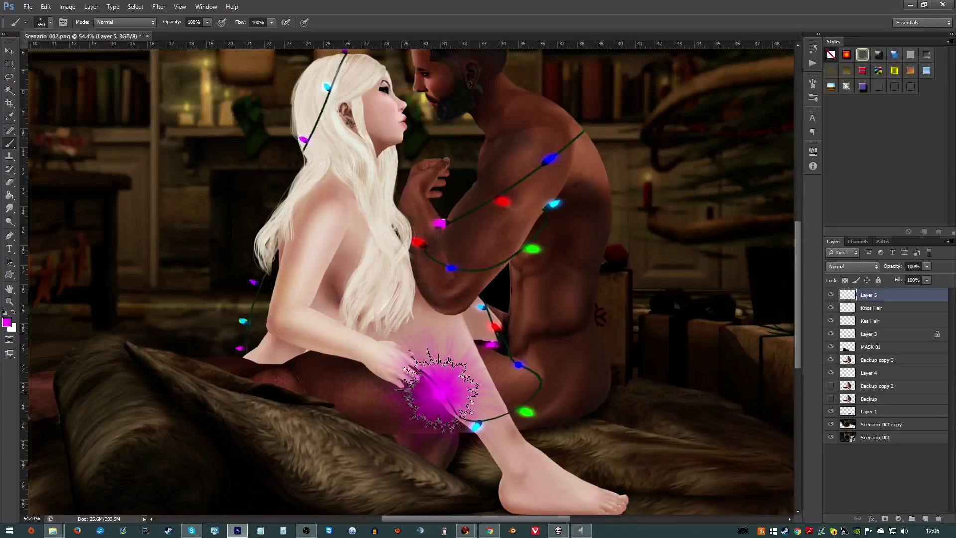
# - Sample and stamp cyan, green, blue and red glows over the lower bulbs
pyautogui.keyDown('alt'); pyautogui.click(477, 423); pyautogui.keyUp('alt')
pyautogui.click(475, 425)
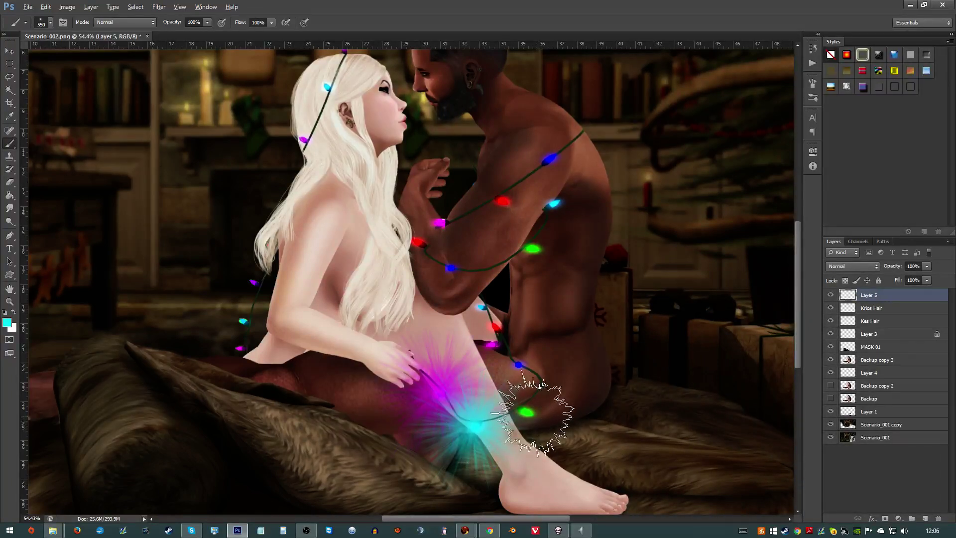
pyautogui.keyDown('alt'); pyautogui.click(526, 412); pyautogui.keyUp('alt')
pyautogui.click(526, 411)
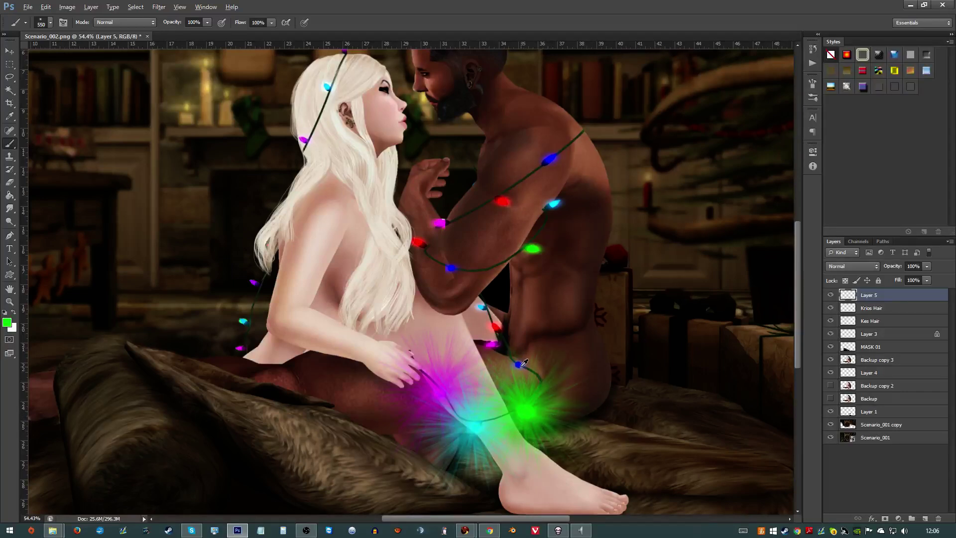
pyautogui.keyDown('alt'); pyautogui.click(523, 364); pyautogui.keyUp('alt')
pyautogui.click(520, 364)
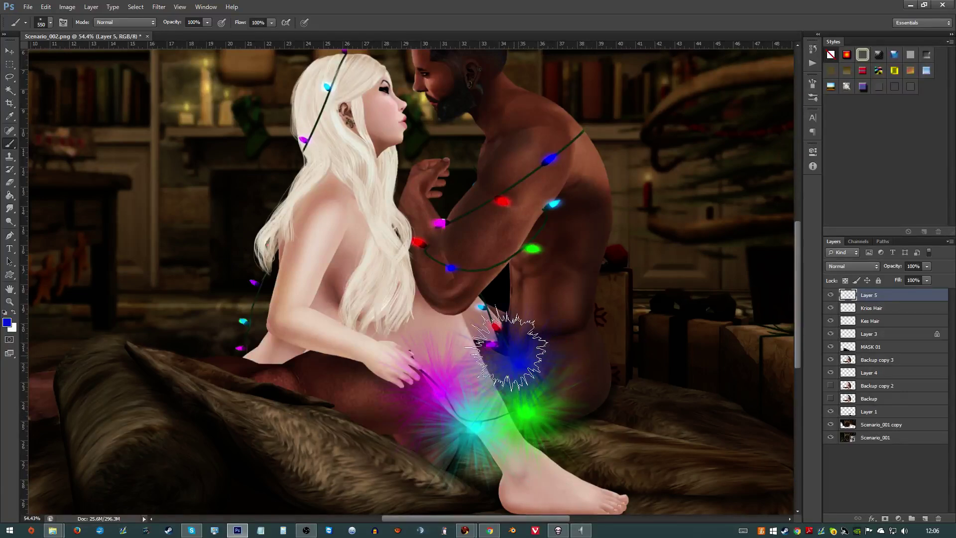
pyautogui.keyDown('alt'); pyautogui.click(498, 323); pyautogui.keyUp('alt')
pyautogui.click(498, 326)
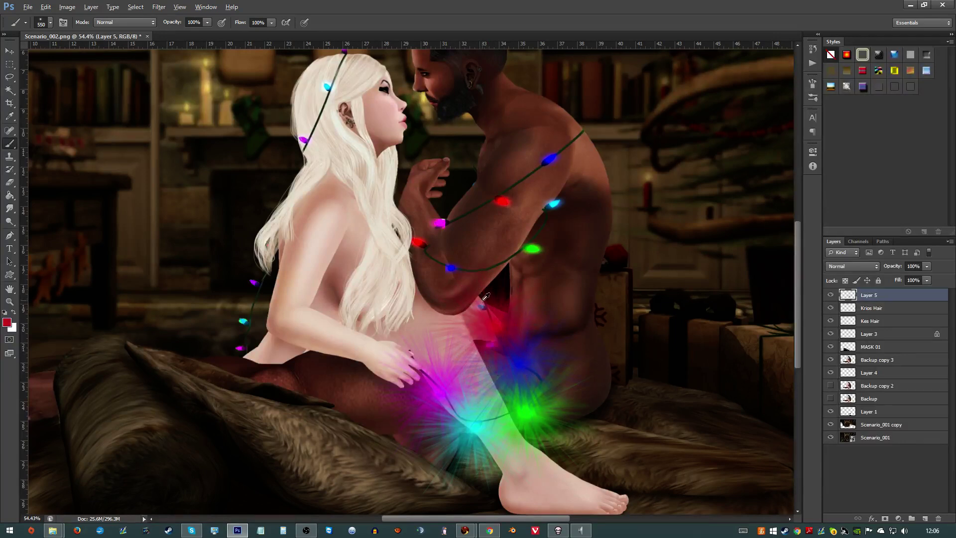
# - Stamp matching blue, red, magenta, cyan and green glows on his forearm, arm and shoulder bulbs
pyautogui.keyDown('alt'); pyautogui.click(450, 267); pyautogui.keyUp('alt')
pyautogui.click(449, 268)
pyautogui.keyDown('alt'); pyautogui.click(418, 240); pyautogui.keyUp('alt')
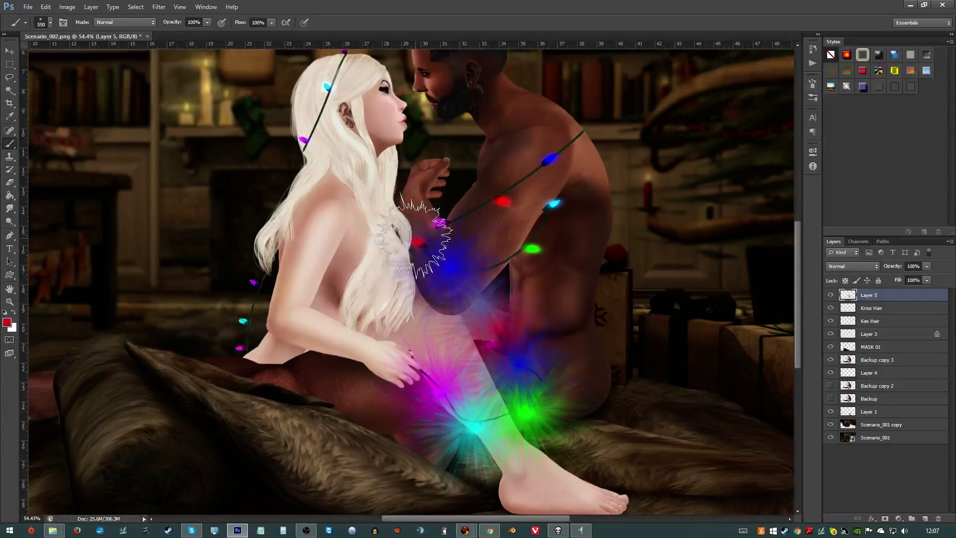
pyautogui.click(421, 229)
pyautogui.keyDown('alt'); pyautogui.click(440, 224); pyautogui.keyUp('alt')
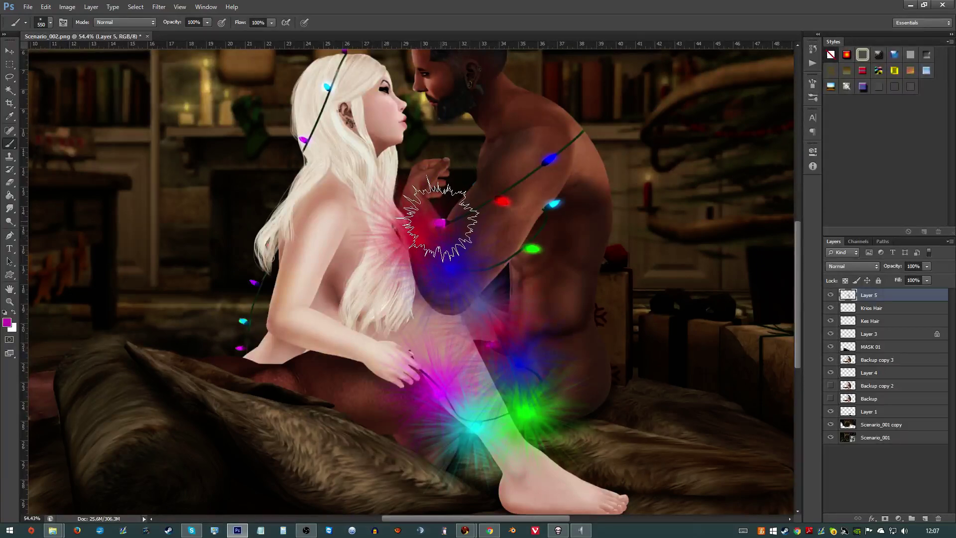
pyautogui.click(437, 222)
pyautogui.keyDown('alt'); pyautogui.click(503, 201); pyautogui.keyUp('alt')
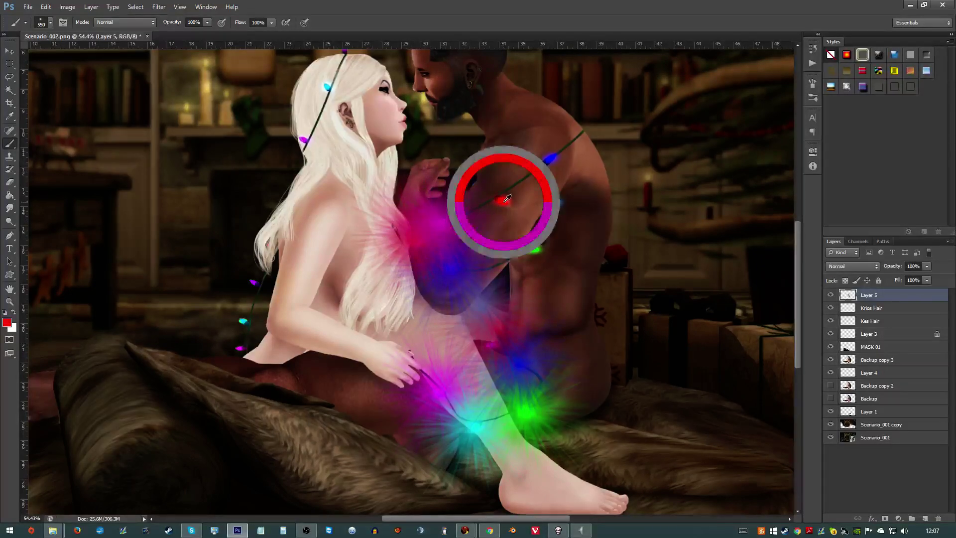
pyautogui.click(503, 201)
pyautogui.keyDown('alt'); pyautogui.click(550, 158); pyautogui.keyUp('alt')
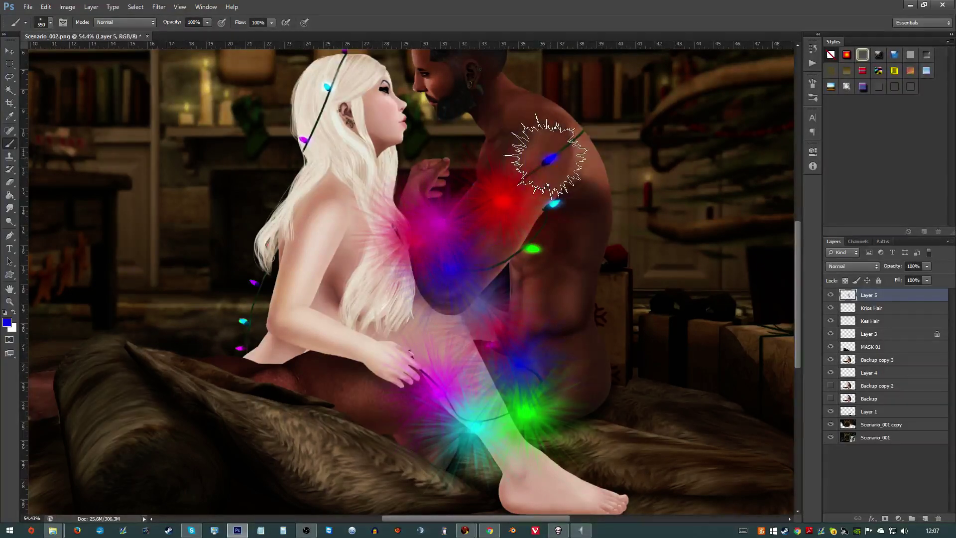
pyautogui.click(550, 158)
pyautogui.keyDown('alt'); pyautogui.click(557, 201); pyautogui.keyUp('alt')
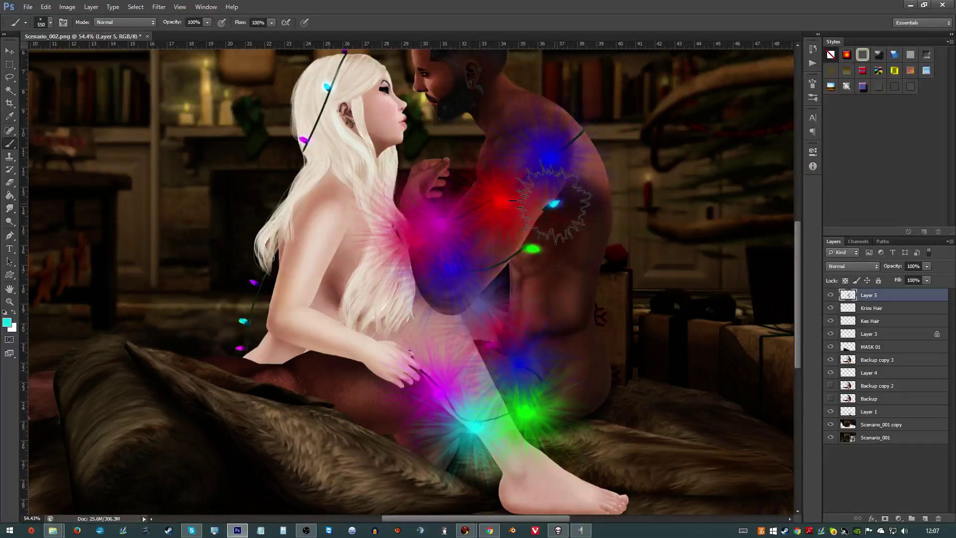
pyautogui.click(553, 201)
pyautogui.keyDown('alt'); pyautogui.click(538, 244); pyautogui.keyUp('alt')
pyautogui.click(533, 247)
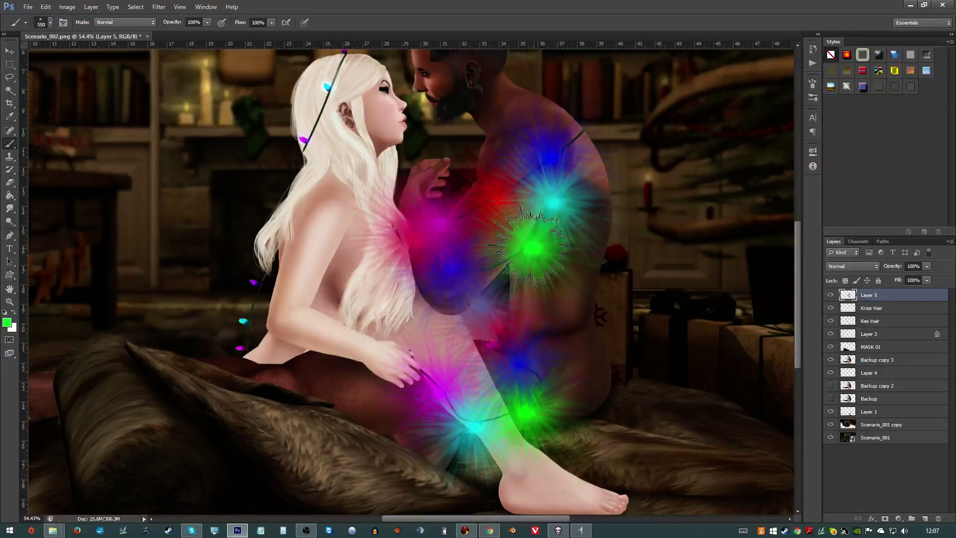
# - Add magenta, blue-violet and purple glows along her back, then cyan and magenta in her hair
pyautogui.click(241, 347)
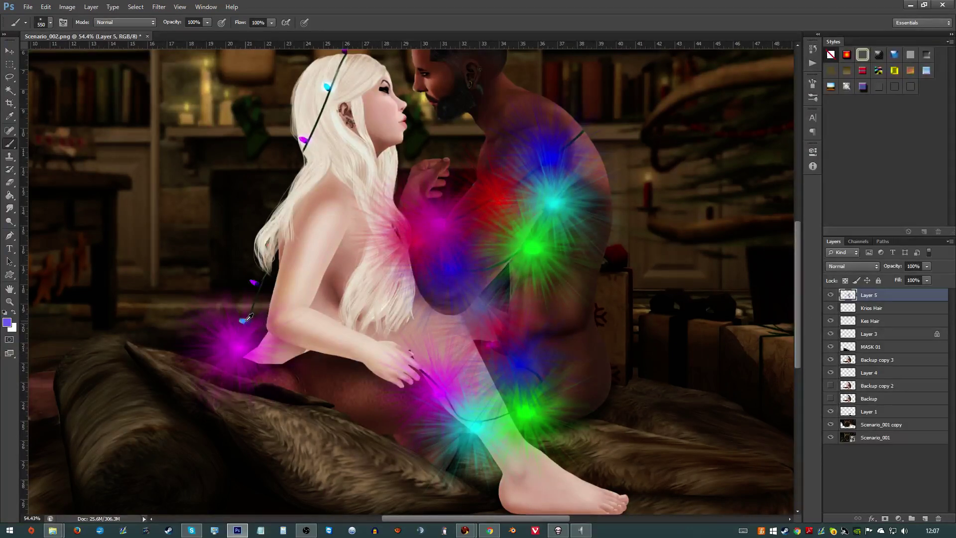
pyautogui.click(244, 320)
pyautogui.click(255, 279)
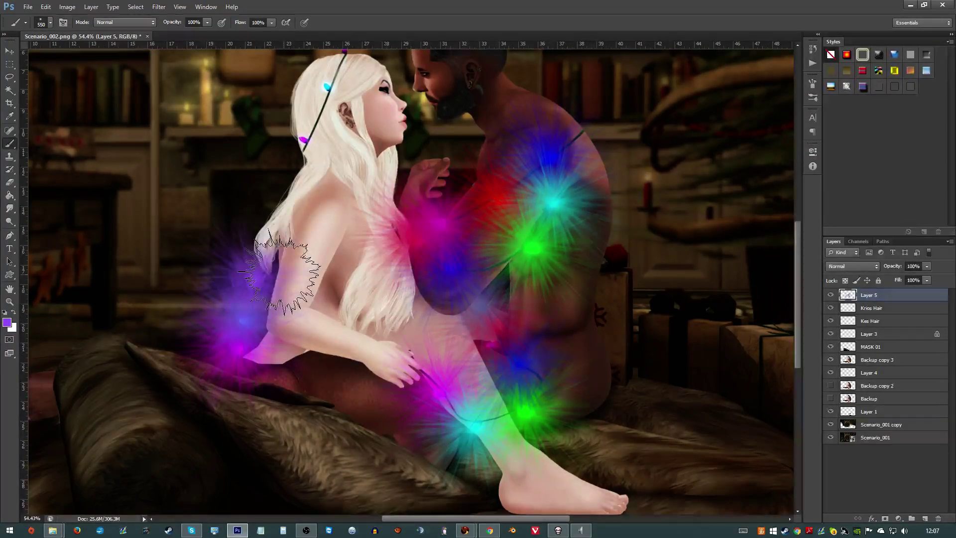
pyautogui.scroll(5, 298, 254)
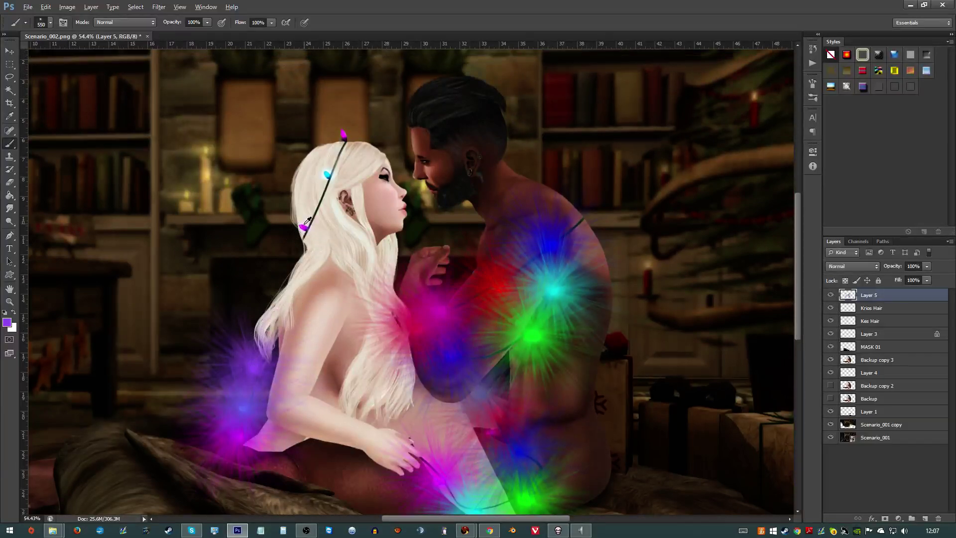
pyautogui.click(305, 225)
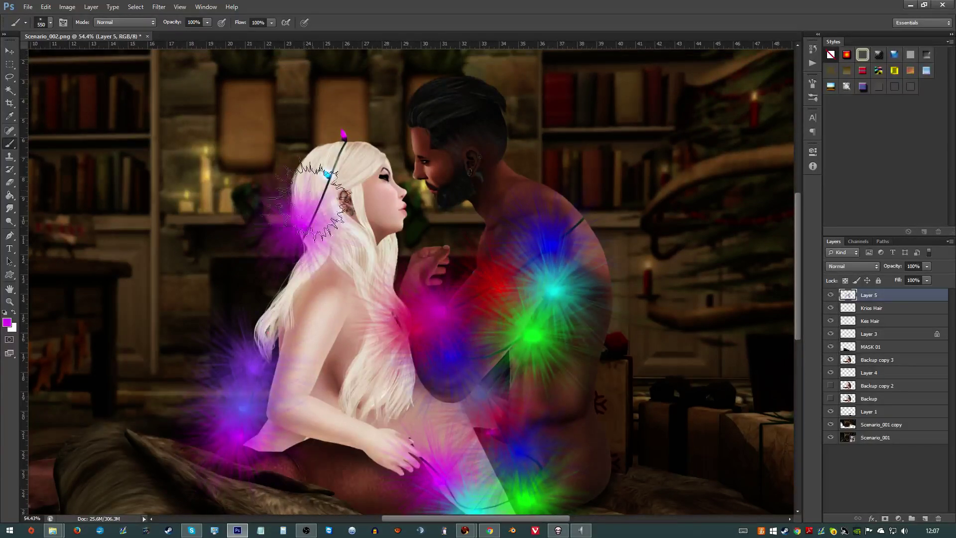
pyautogui.keyDown('alt'); pyautogui.click(328, 171); pyautogui.keyUp('alt')
pyautogui.click(328, 170)
pyautogui.keyDown('alt'); pyautogui.click(343, 133); pyautogui.keyUp('alt')
pyautogui.click(343, 134)
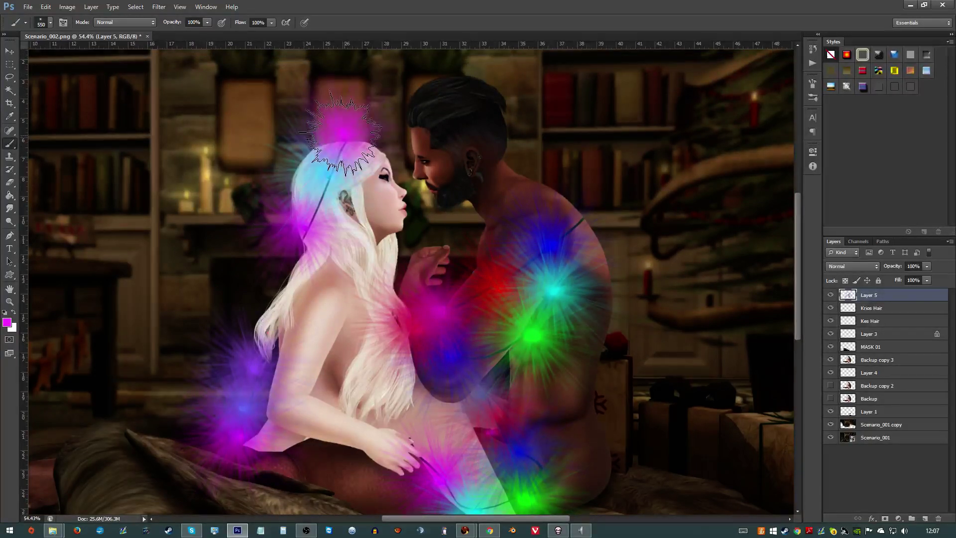
pyautogui.scroll(-5, 641, 195)
pyautogui.scroll(2, 640, 195)
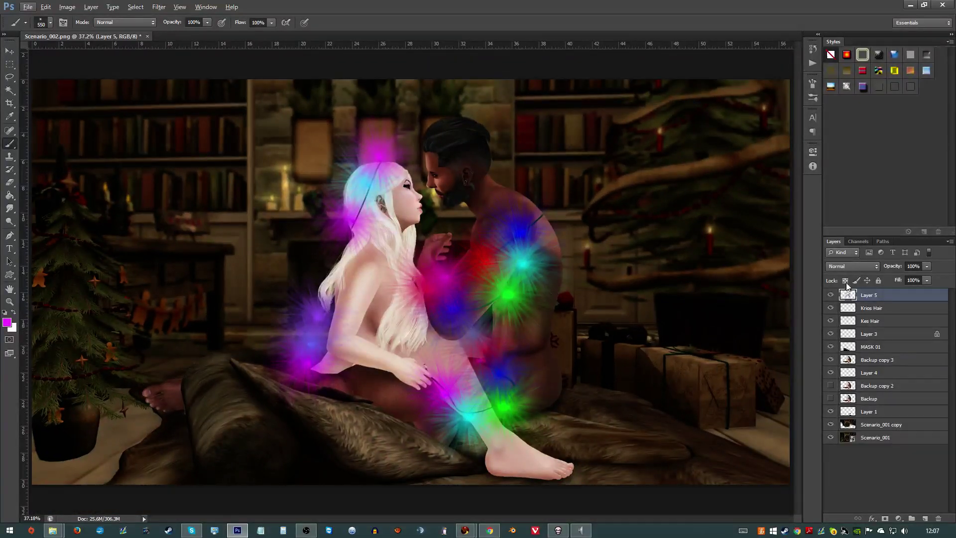
# - Dim the glow layer to about 49% opacity
pyautogui.scroll(-6, 842, 265)
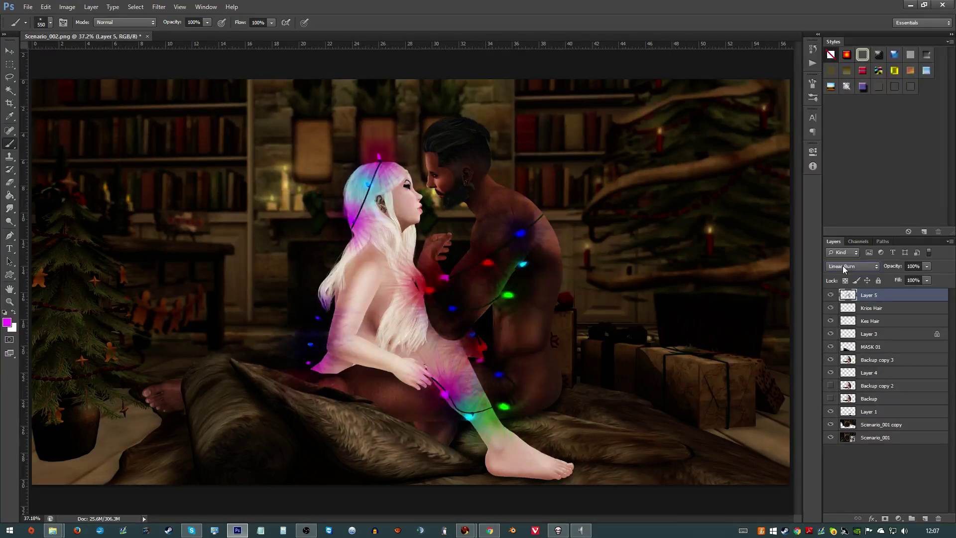
pyautogui.scroll(-4, 843, 265)
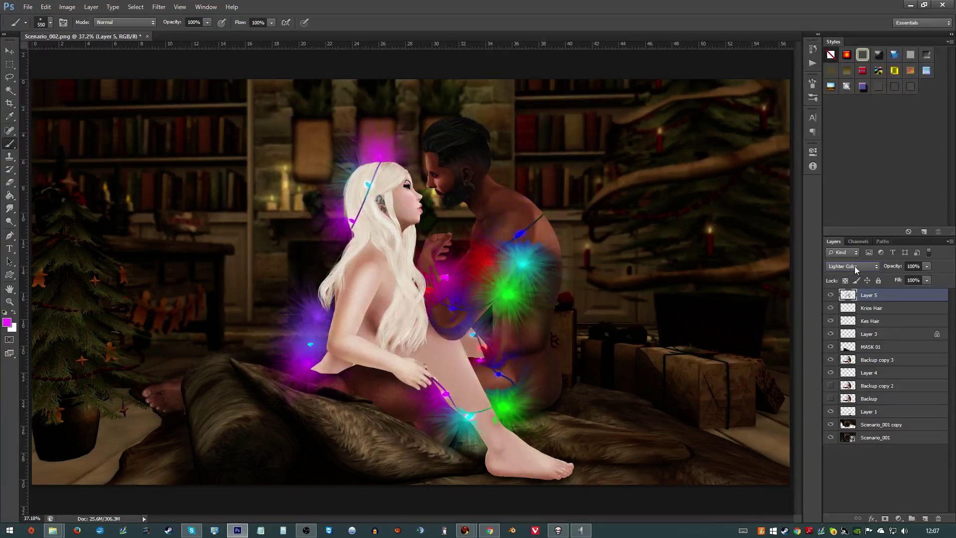
pyautogui.scroll(-1, 854, 266)
pyautogui.scroll(-2, 854, 266)
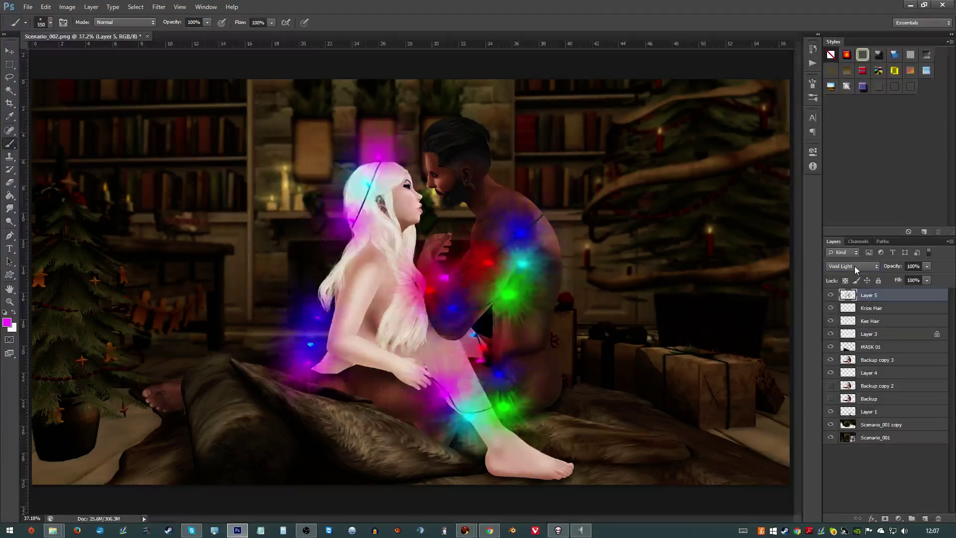
pyautogui.scroll(2, 855, 266)
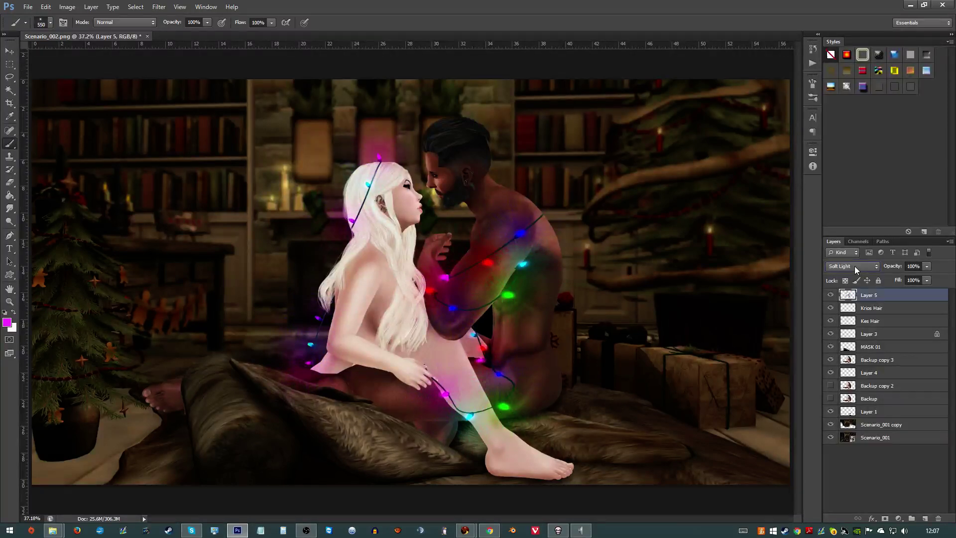
pyautogui.scroll(-1, 855, 266)
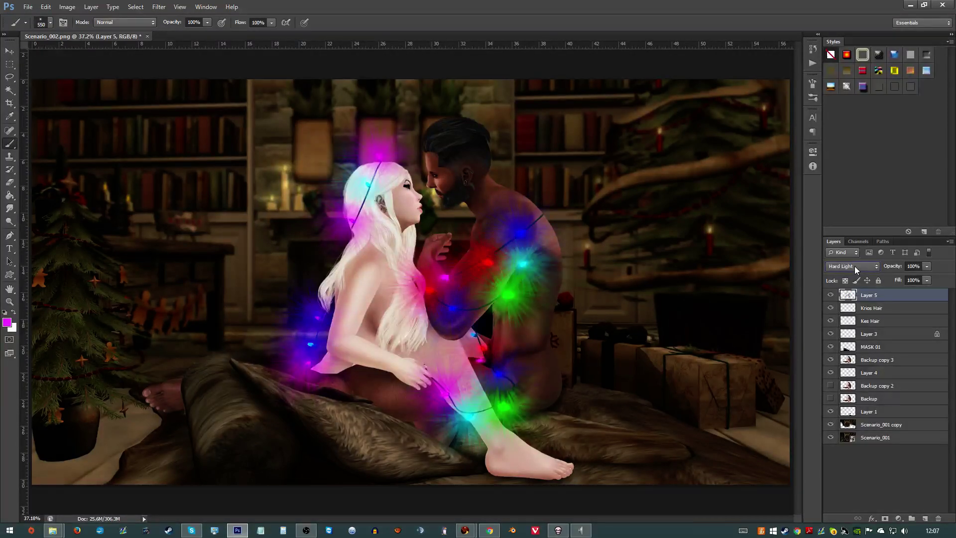
pyautogui.scroll(-5, 854, 266)
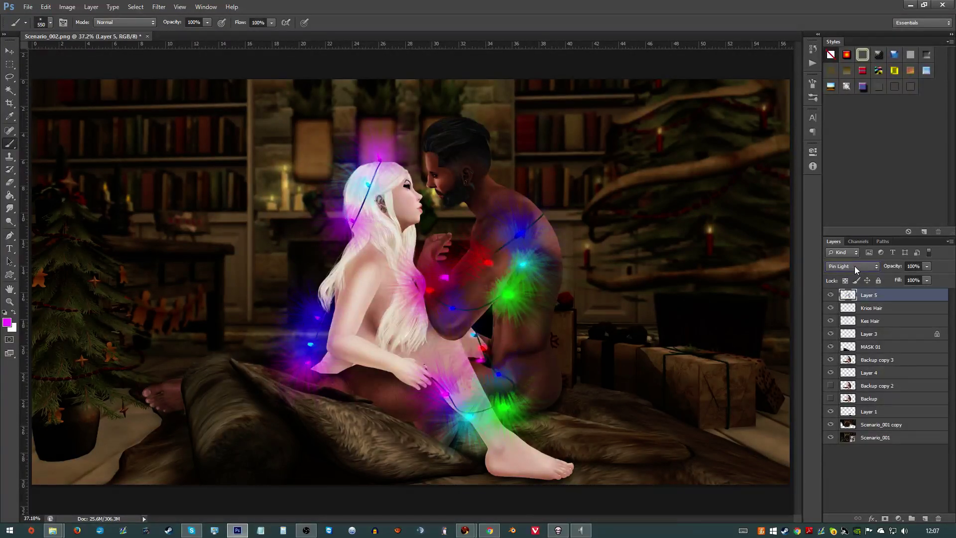
pyautogui.scroll(-7, 854, 266)
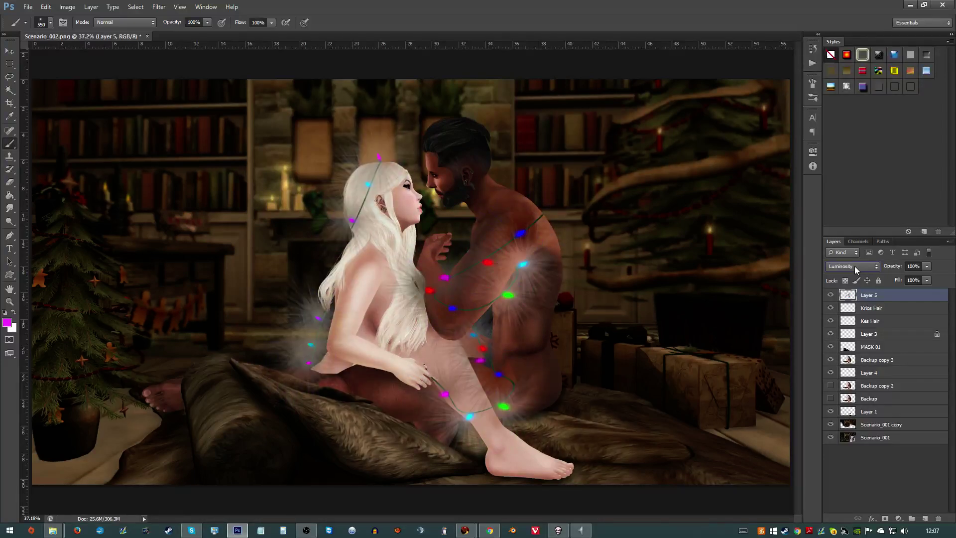
pyautogui.scroll(14, 854, 266)
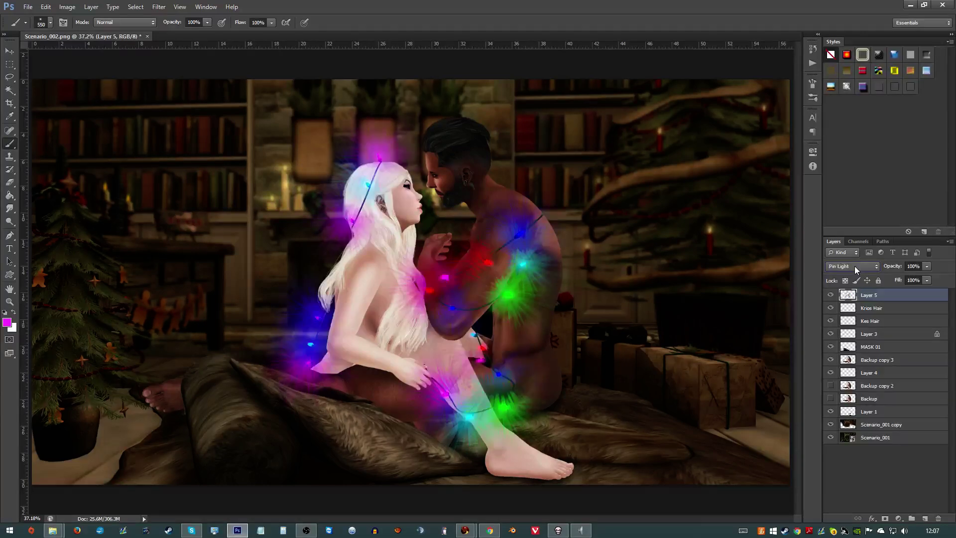
pyautogui.scroll(2, 854, 265)
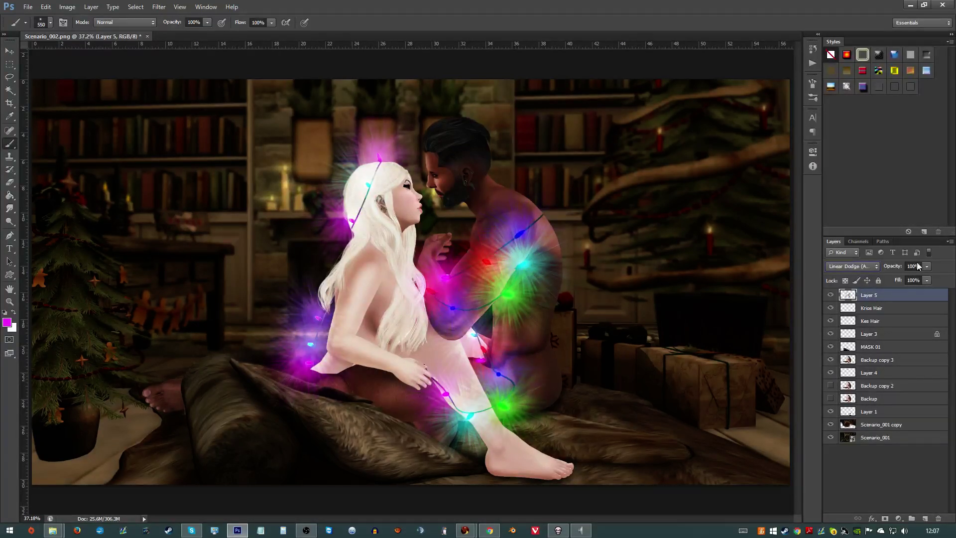
pyautogui.moveTo(894, 269); pyautogui.dragTo(876, 282)
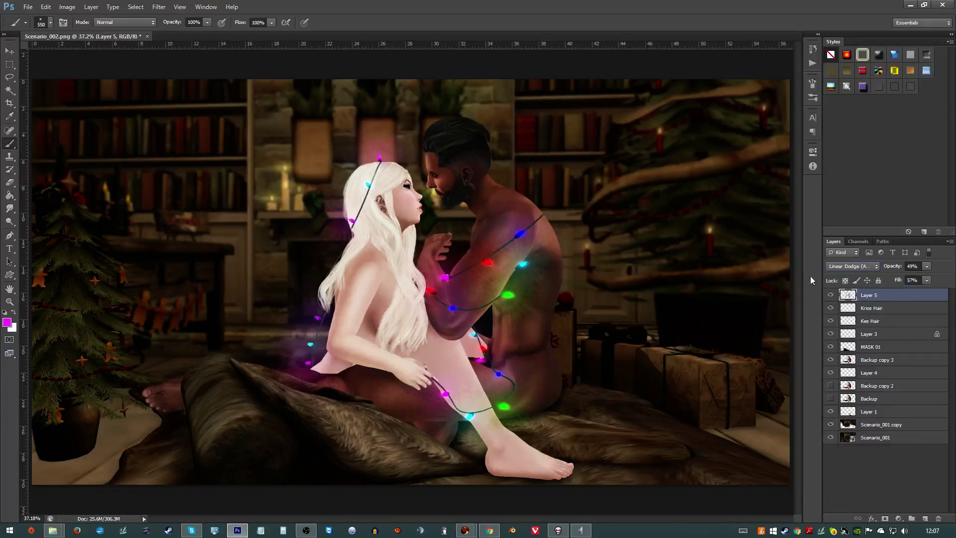
# - Set Layer 5 to Normal blend mode with Fill at 100%
pyautogui.click(842, 266)
pyautogui.click(843, 269)
pyautogui.scroll(7, 843, 268)
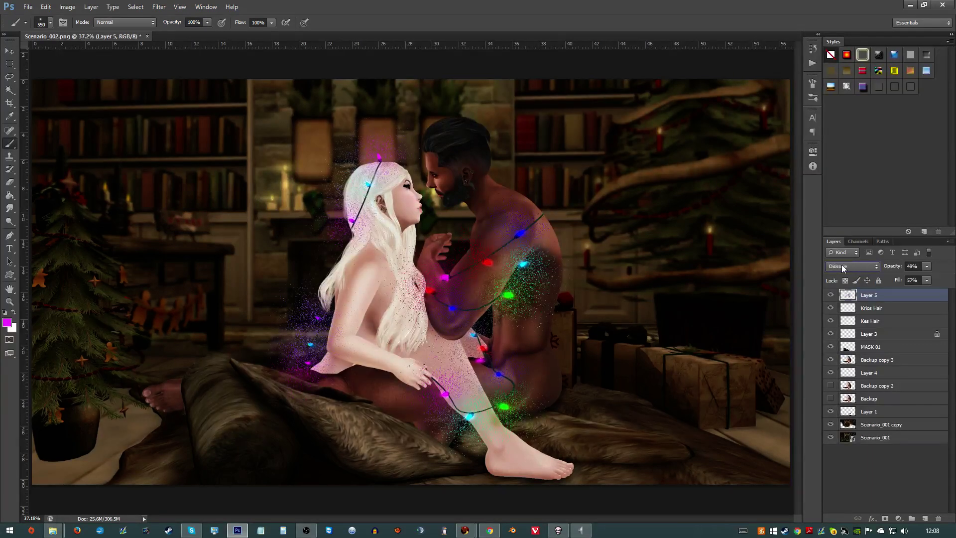
pyautogui.scroll(1, 843, 268)
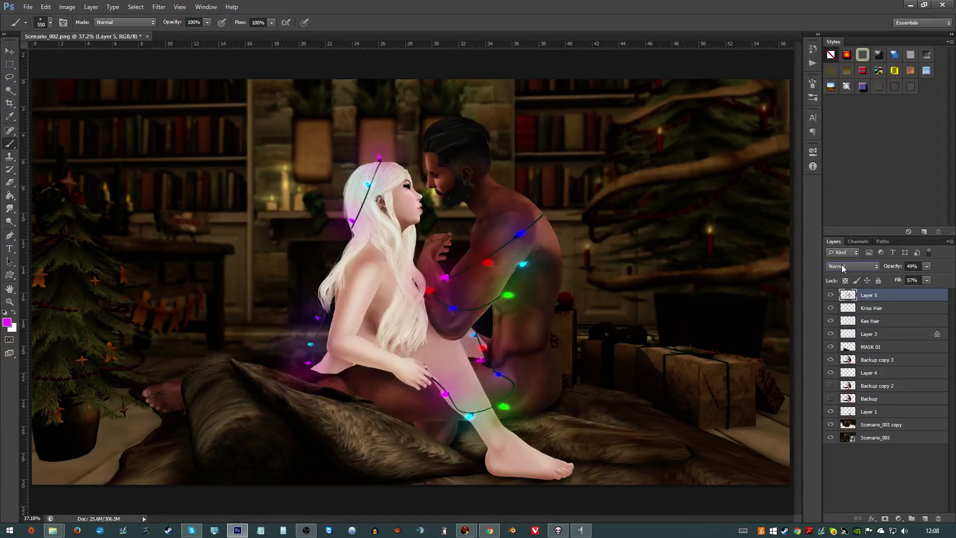
pyautogui.moveTo(898, 281); pyautogui.dragTo(919, 278)
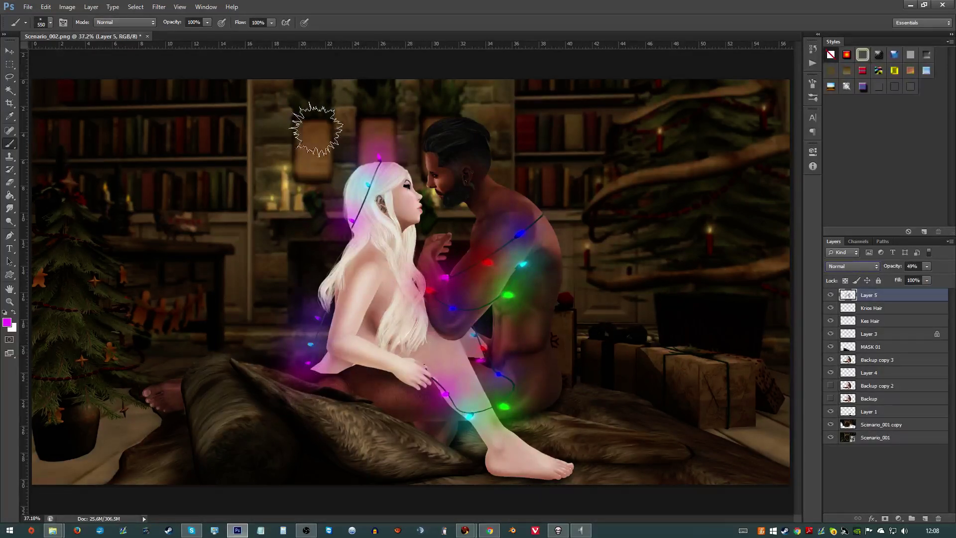
pyautogui.click(9, 64)
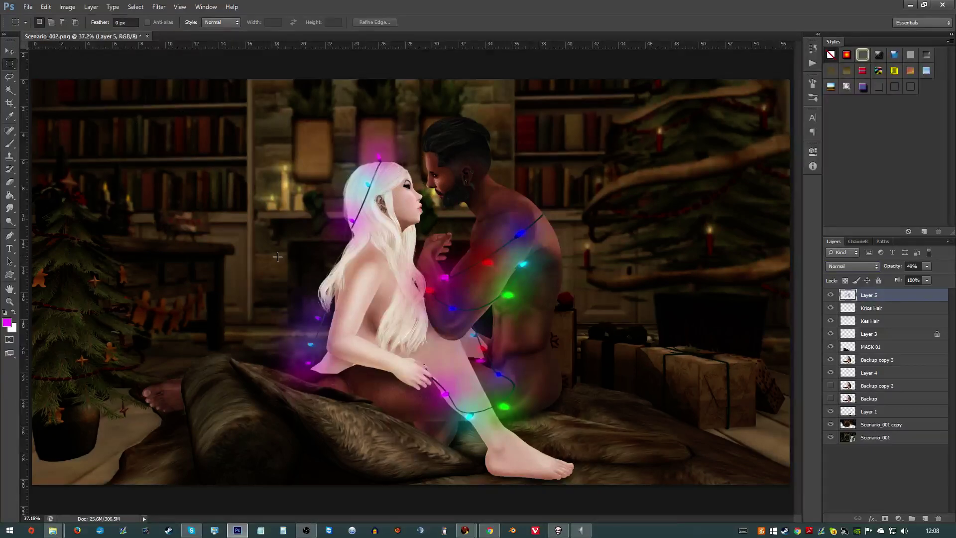
pyautogui.scroll(-3, 537, 321)
pyautogui.scroll(2, 630, 307)
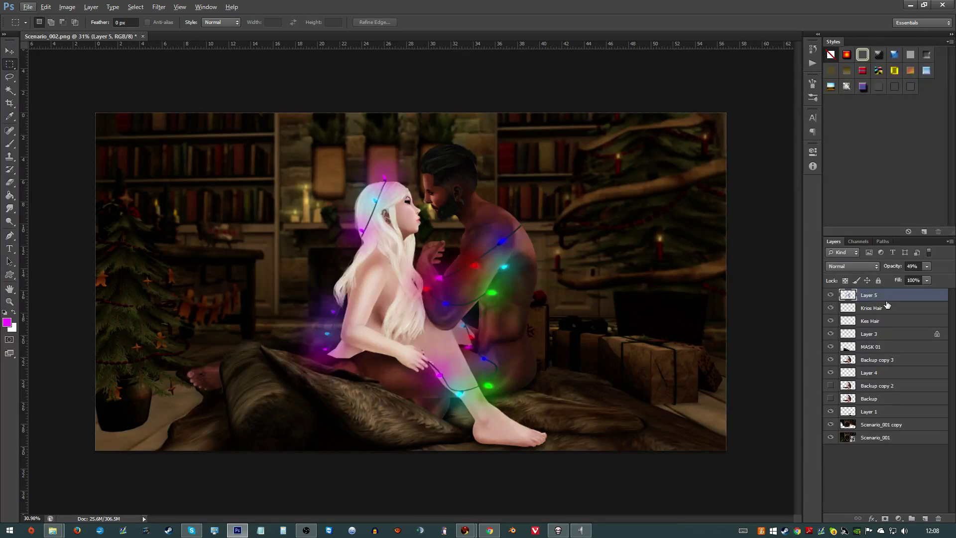
# - Duplicate Layer 5 with Ctrl+J and set Layer 5 copy to Screen blending
pyautogui.hotkey('ctrl', 'j')
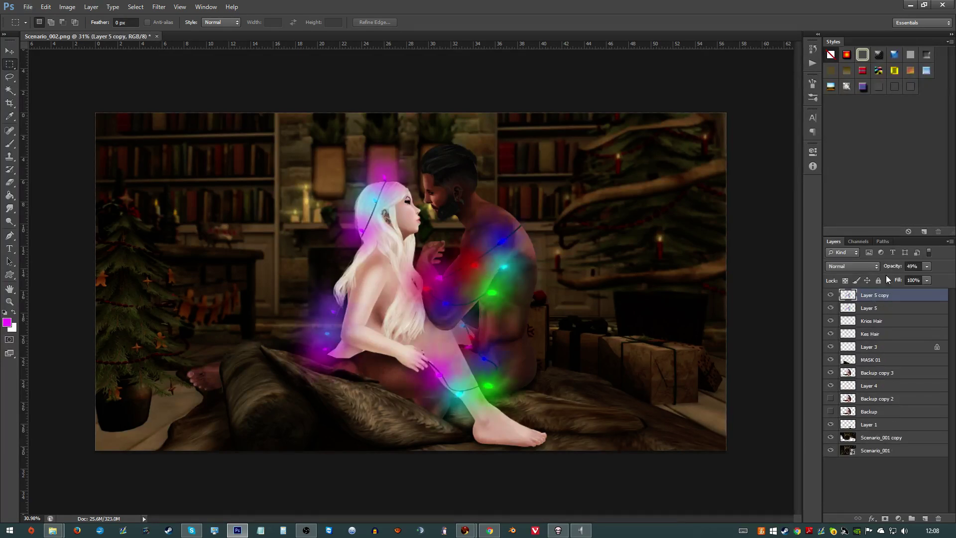
pyautogui.click(831, 268)
pyautogui.click(831, 269)
pyautogui.scroll(-5, 831, 268)
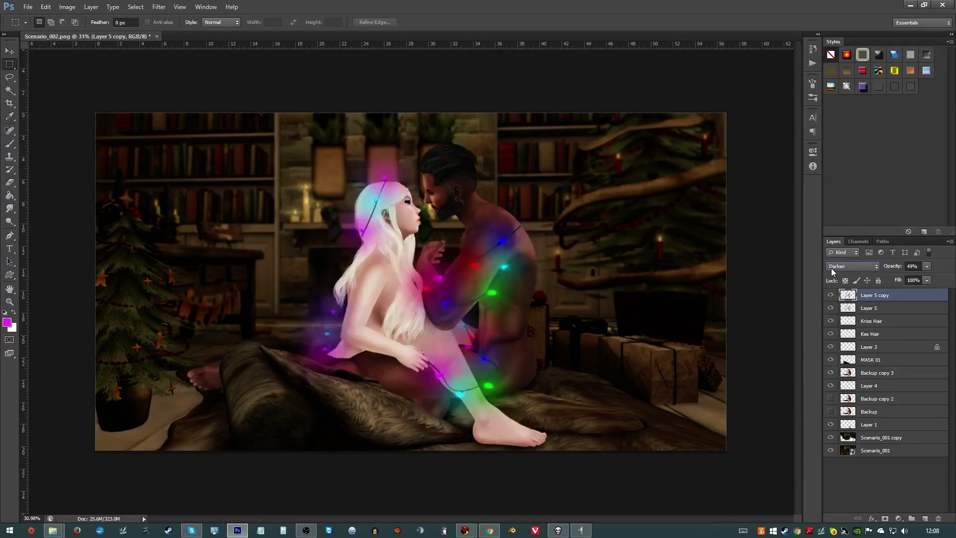
pyautogui.scroll(-3, 831, 268)
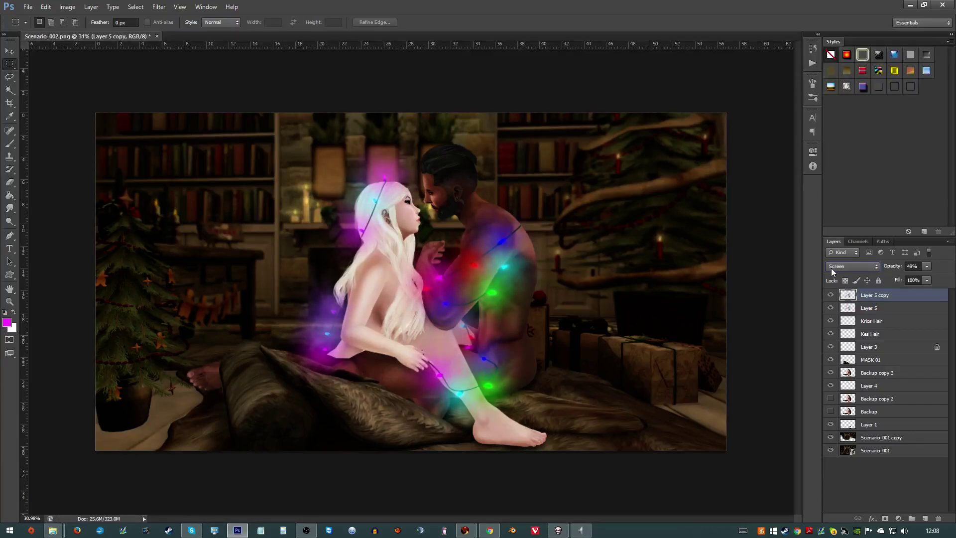
pyautogui.scroll(-1, 831, 268)
pyautogui.scroll(2, 382, 107)
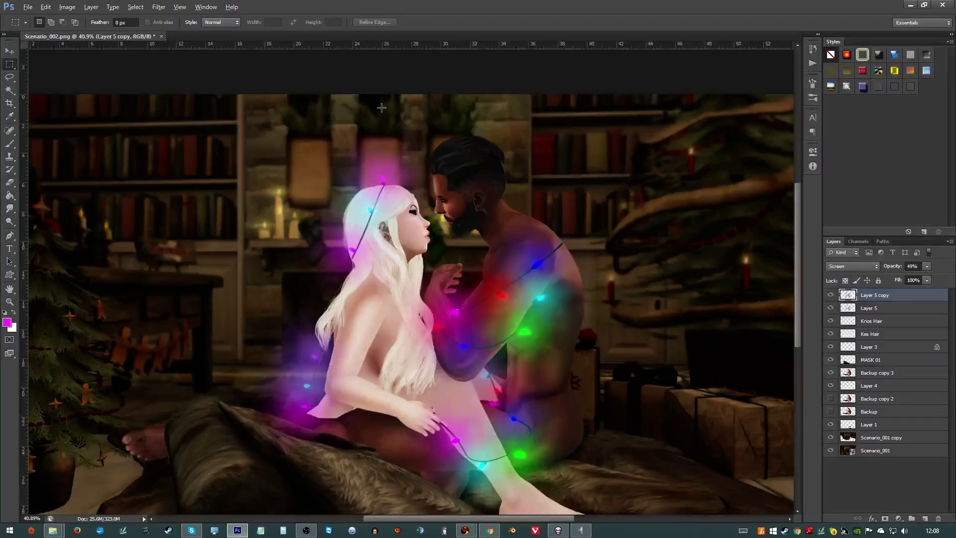
pyautogui.press('alt')
pyautogui.click(160, 7)
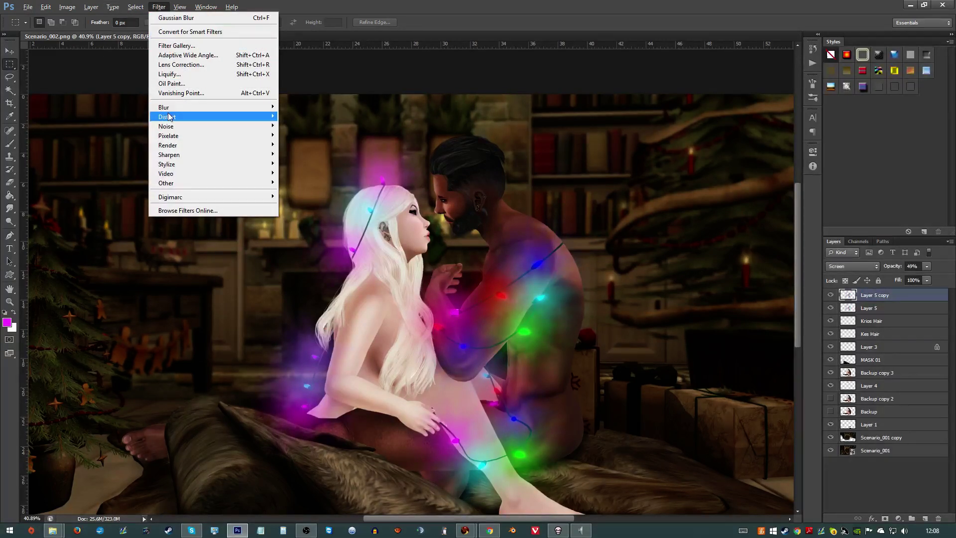
pyautogui.moveTo(170, 117)
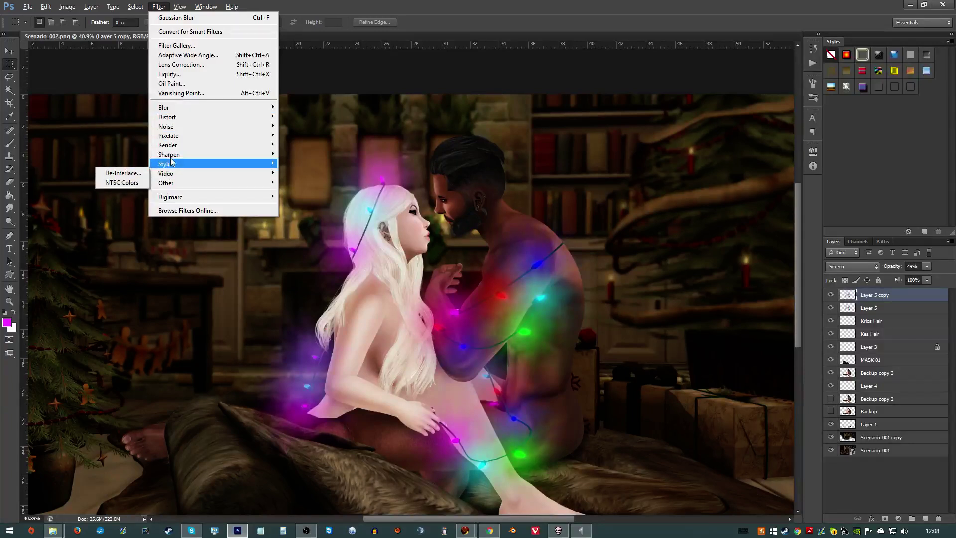
pyautogui.moveTo(172, 148)
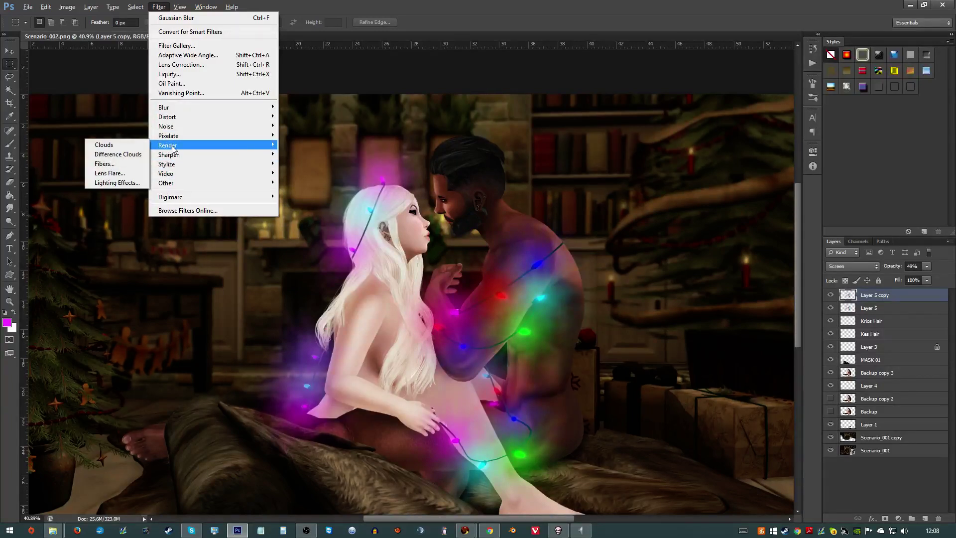
pyautogui.click(342, 156)
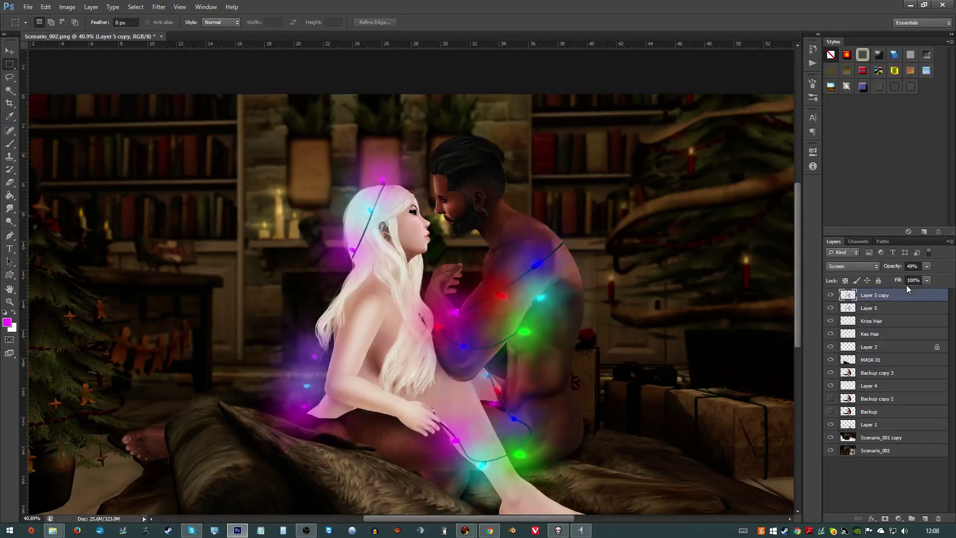
# - Make a second copy, Layer 5 copy 2, hide it, and reselect Layer 5
pyautogui.hotkey('ctrl', 'j')
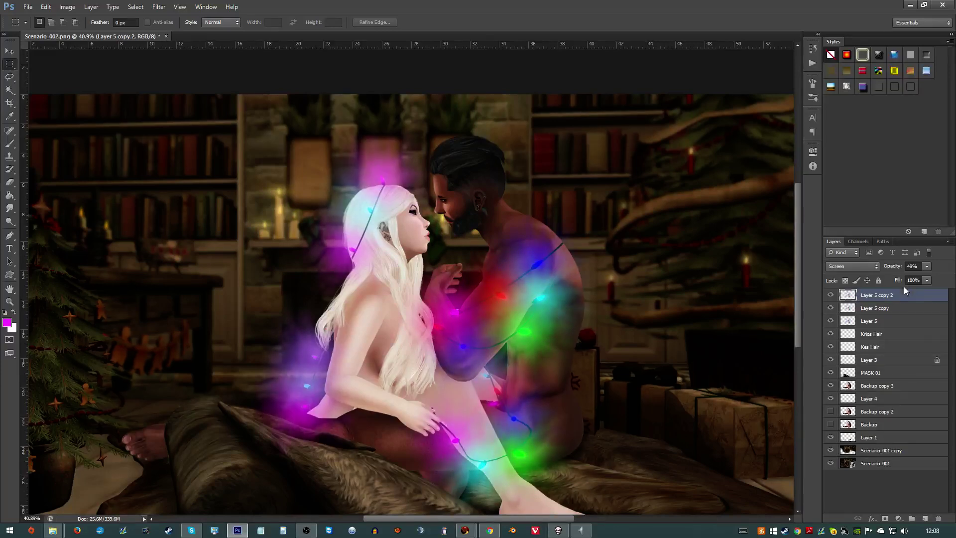
pyautogui.click(884, 323)
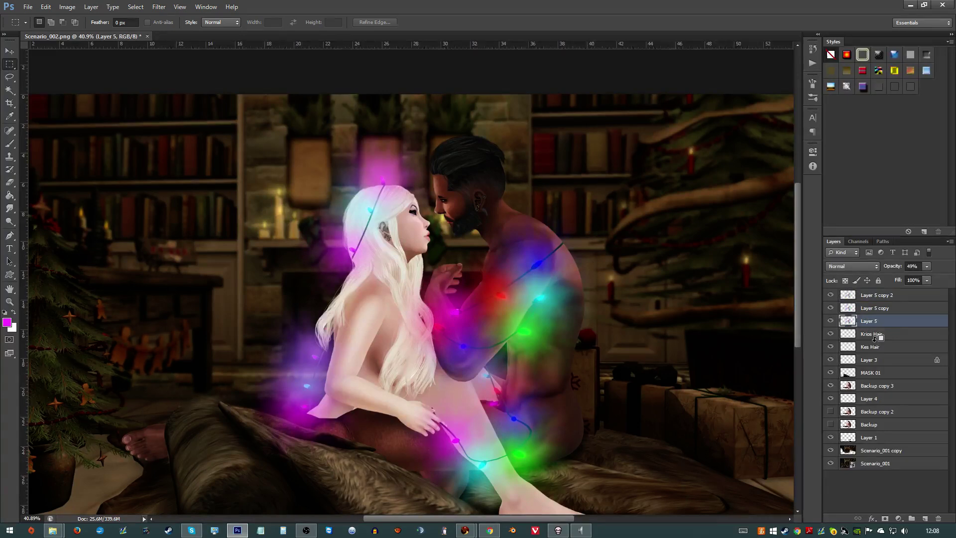
pyautogui.hotkey('alt', '.')
pyautogui.click(831, 296)
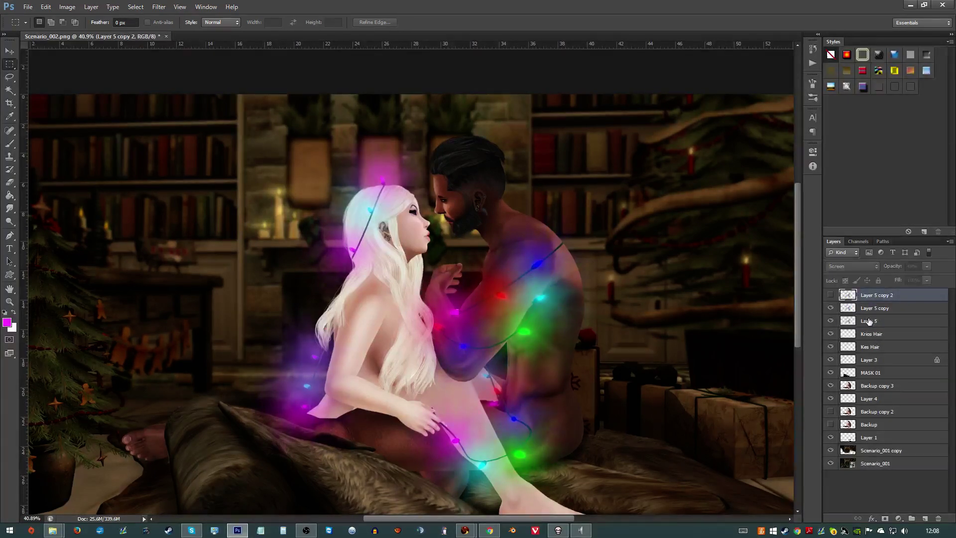
pyautogui.click(869, 322)
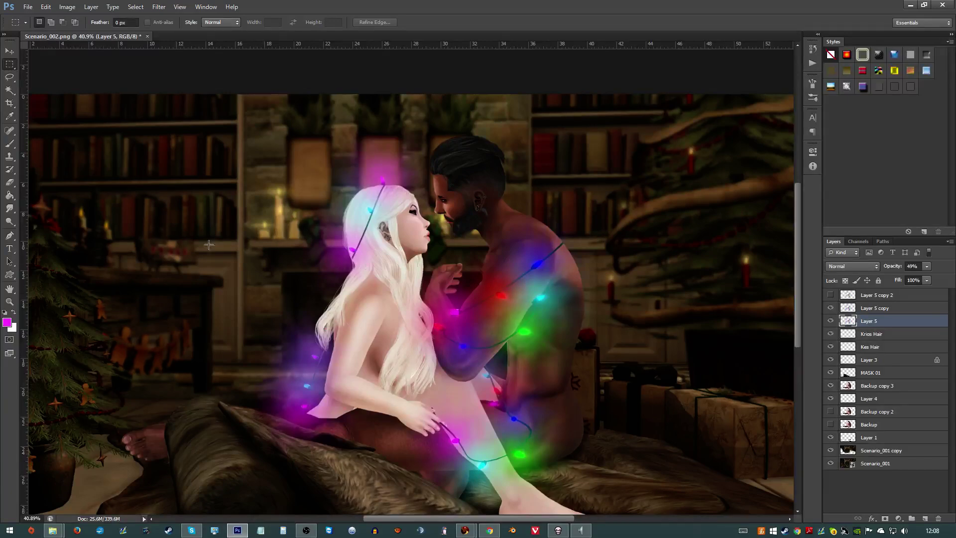
pyautogui.click(9, 76)
pyautogui.scroll(-2, 399, 295)
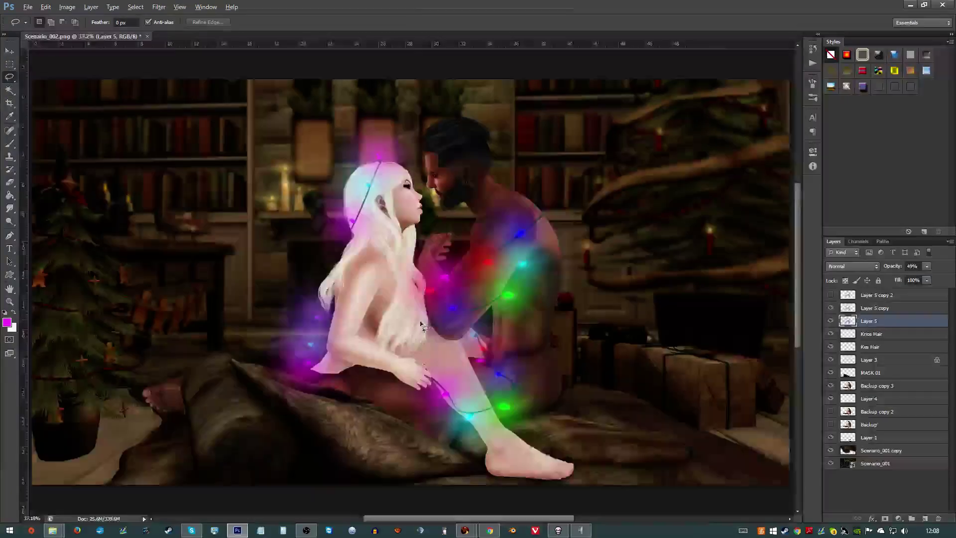
pyautogui.scroll(2, 358, 386)
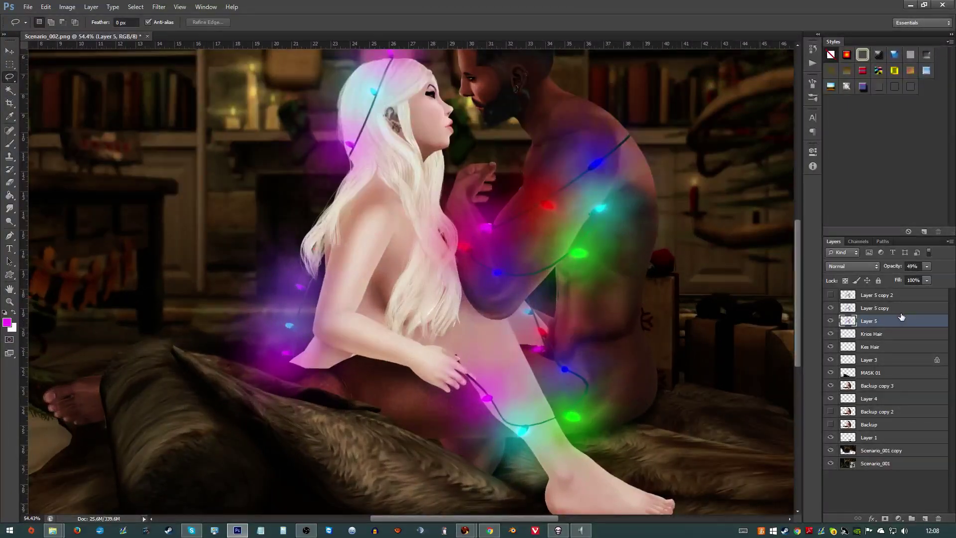
# - Rename Layer 5 to 'Lights' and Layer 5 copy to 'LKights'
pyautogui.doubleClick(867, 321)
pyautogui.write('Lights')
pyautogui.press('Return')
pyautogui.doubleClick(869, 308)
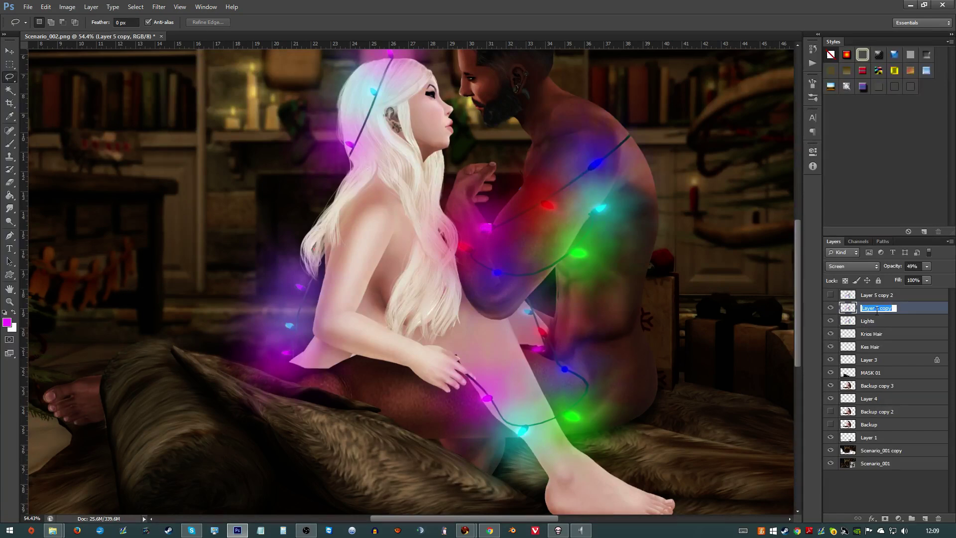
pyautogui.write('LKights')
pyautogui.press('Return')
# - Hide both the LKights and Lights glow layers
pyautogui.click(827, 308)
pyautogui.click(830, 321)
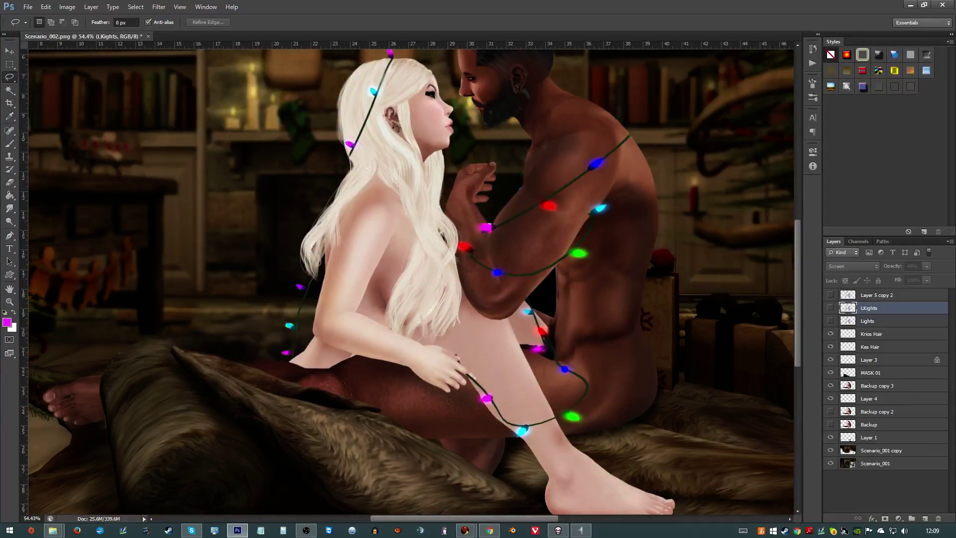
pyautogui.hotkey('alt', 'Tab')
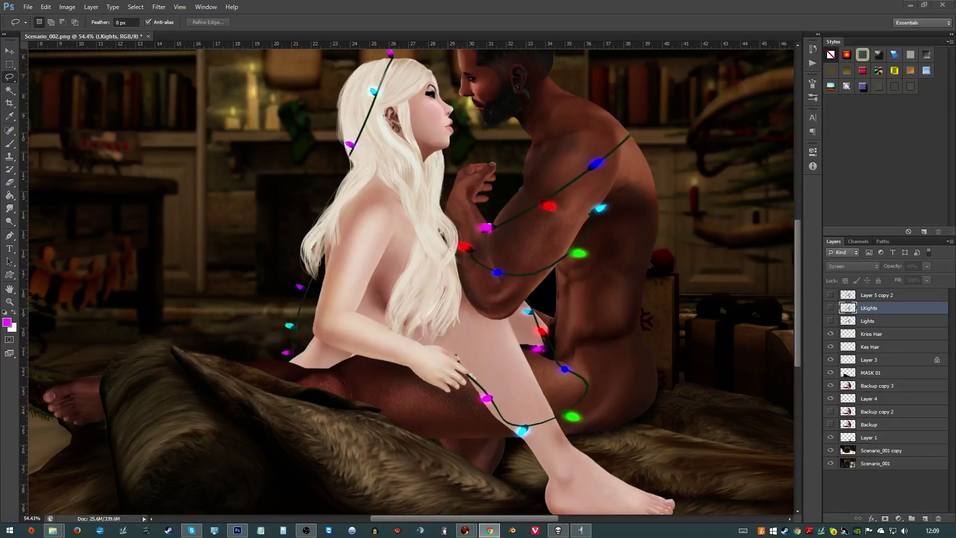
pyautogui.hotkey('alt', 'Tab')
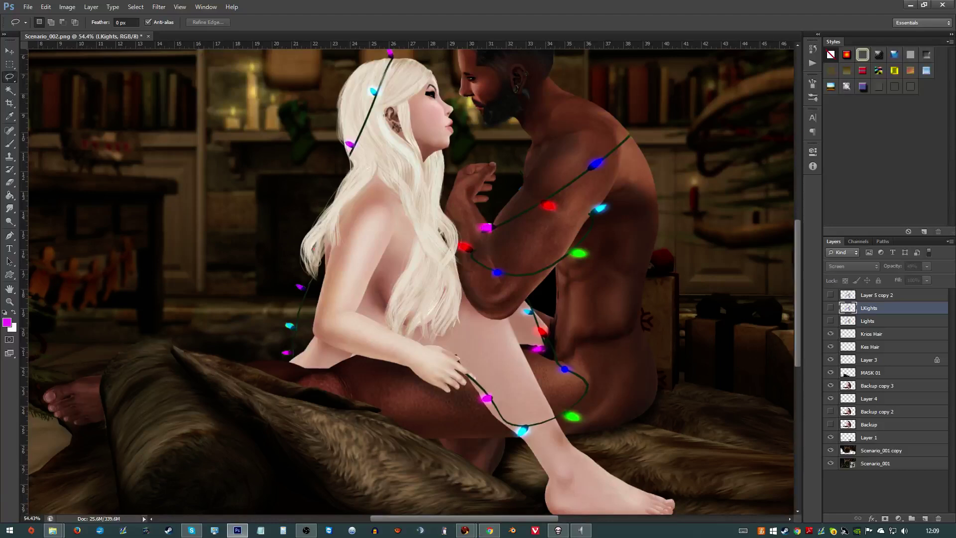
# - Add a new layer above Backup copy 3 and set a soft black round brush, about 69 px
pyautogui.click(867, 391)
pyautogui.click(924, 518)
pyautogui.press('b')
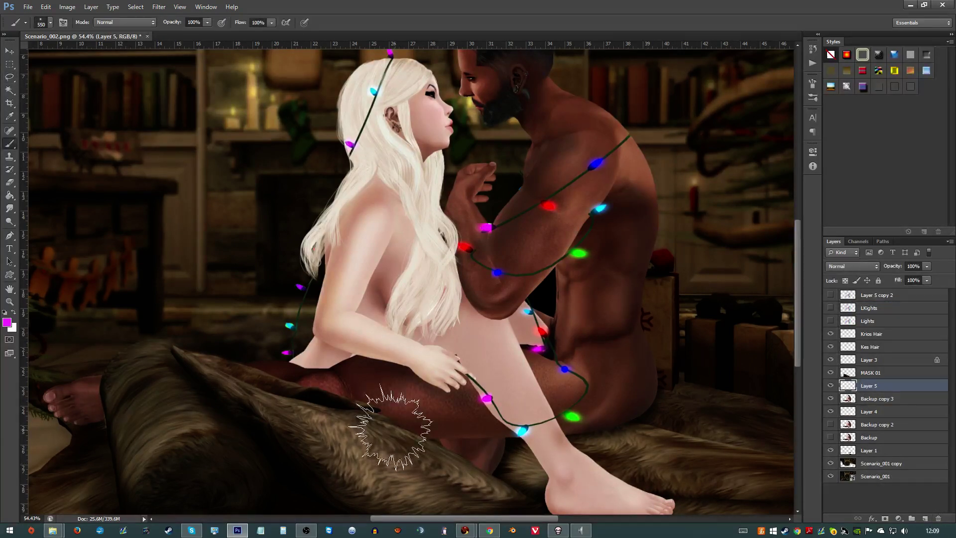
pyautogui.rightClick(349, 398)
pyautogui.moveTo(649, 427)
pyautogui.mouseDown()
pyautogui.moveTo(648, 321)
pyautogui.moveTo(648, 346)
pyautogui.mouseUp()
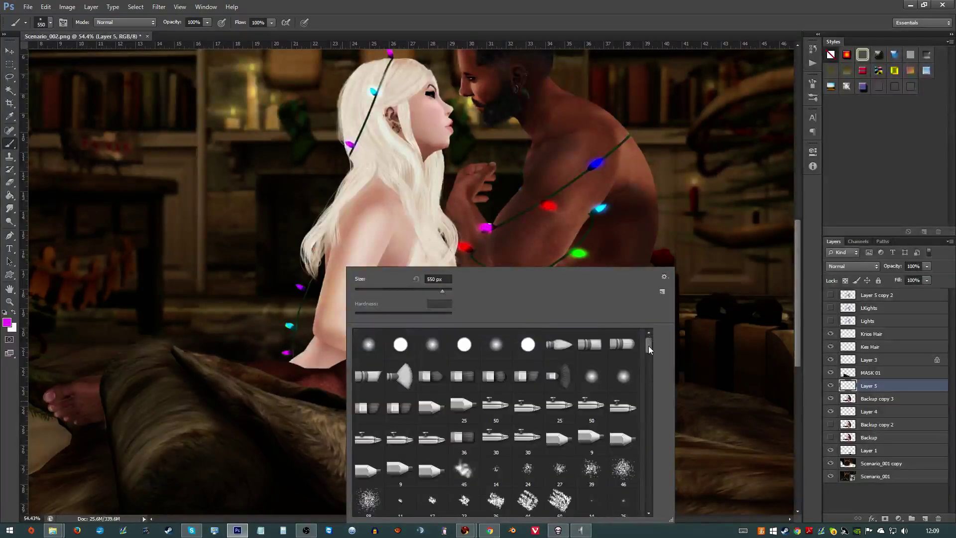
pyautogui.click(464, 343)
pyautogui.click(431, 344)
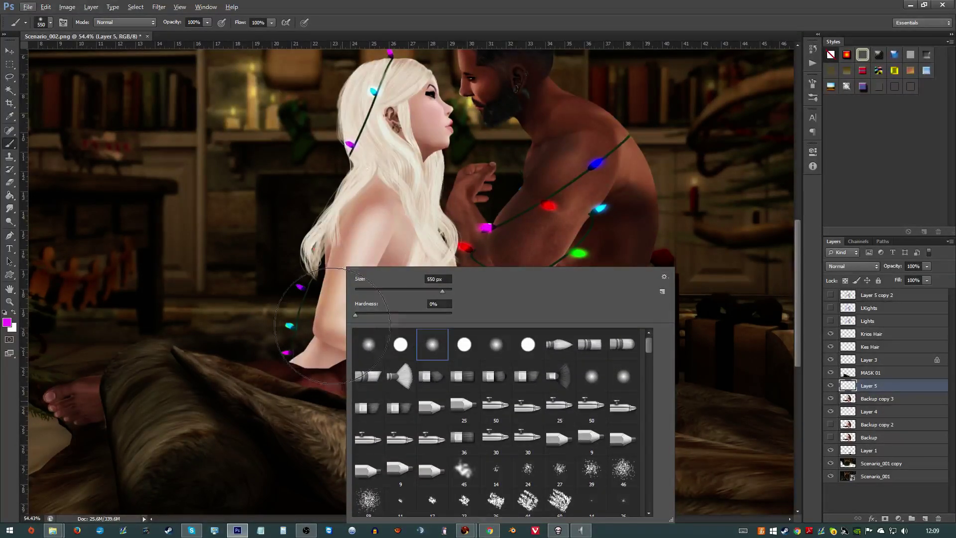
pyautogui.click(197, 225)
pyautogui.press('x')
pyautogui.press('d')
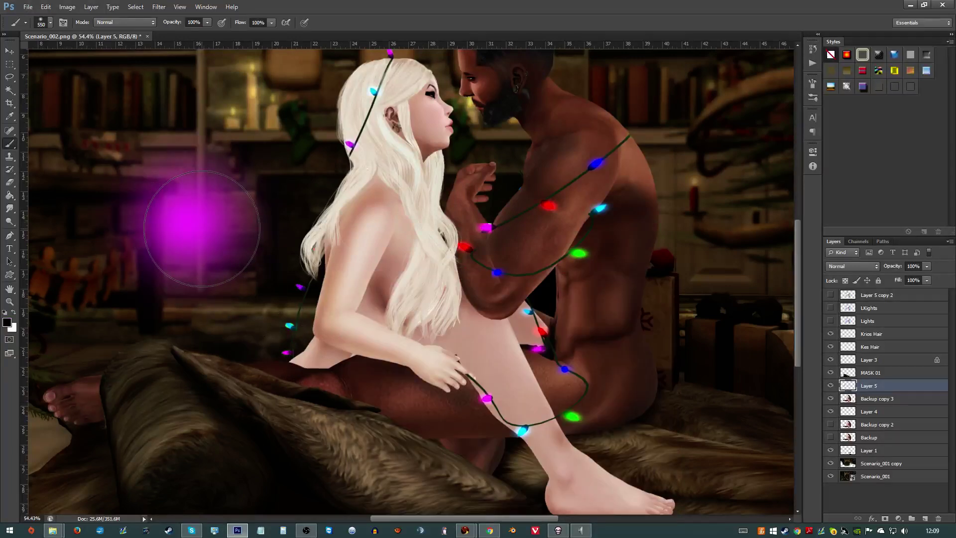
pyautogui.hotkey('ctrl', 'z')
pyautogui.keyDown('alt'); pyautogui.rightClick(222, 295); pyautogui.keyUp('alt')
pyautogui.moveTo(222, 296); pyautogui.dragTo(154, 298)
pyautogui.scroll(2, 356, 448)
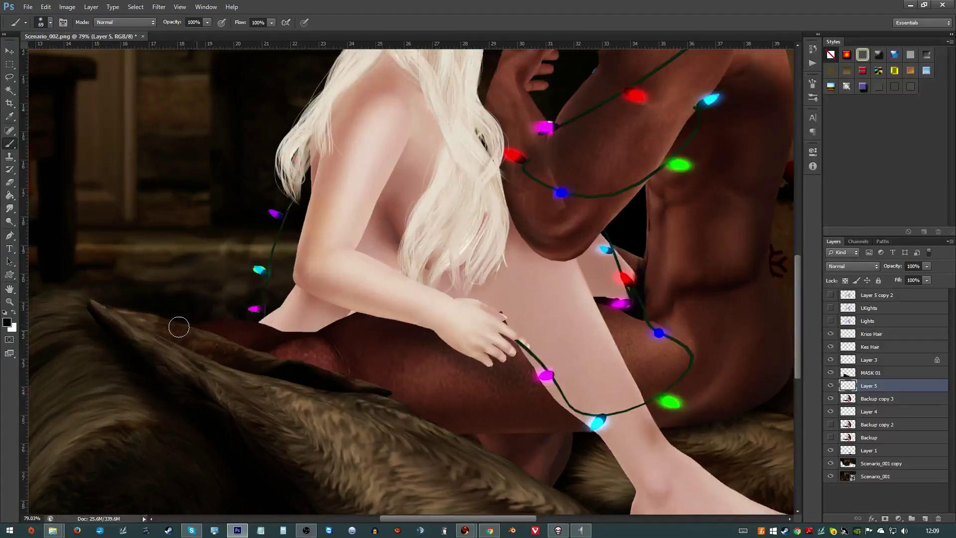
# - Paint a dark outline along the leg's edge, undoing the attempted arm strokes
pyautogui.moveTo(215, 332)
pyautogui.mouseDown()
pyautogui.moveTo(364, 373)
pyautogui.moveTo(467, 433)
pyautogui.mouseUp()
pyautogui.keyDown('alt'); pyautogui.rightClick(465, 395); pyautogui.keyUp('alt')
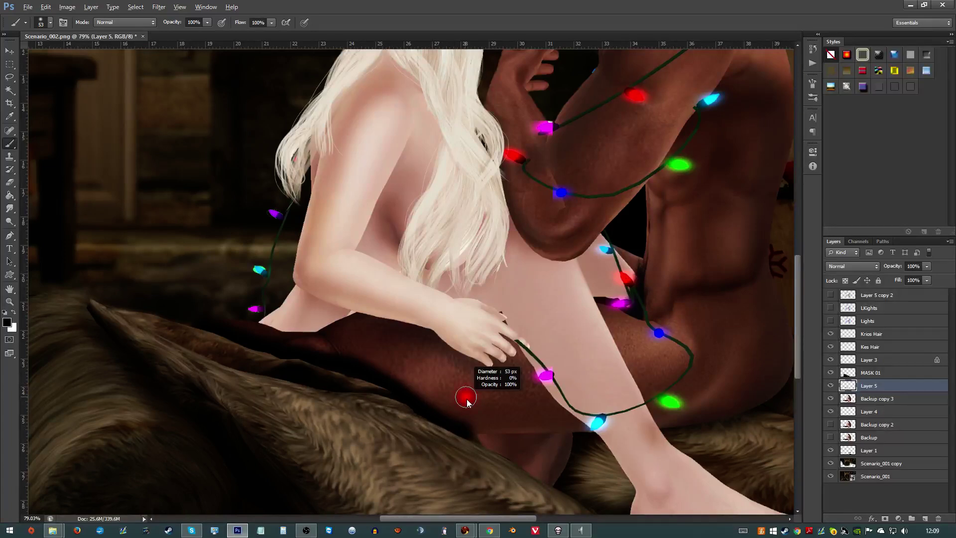
pyautogui.moveTo(355, 315); pyautogui.dragTo(424, 322)
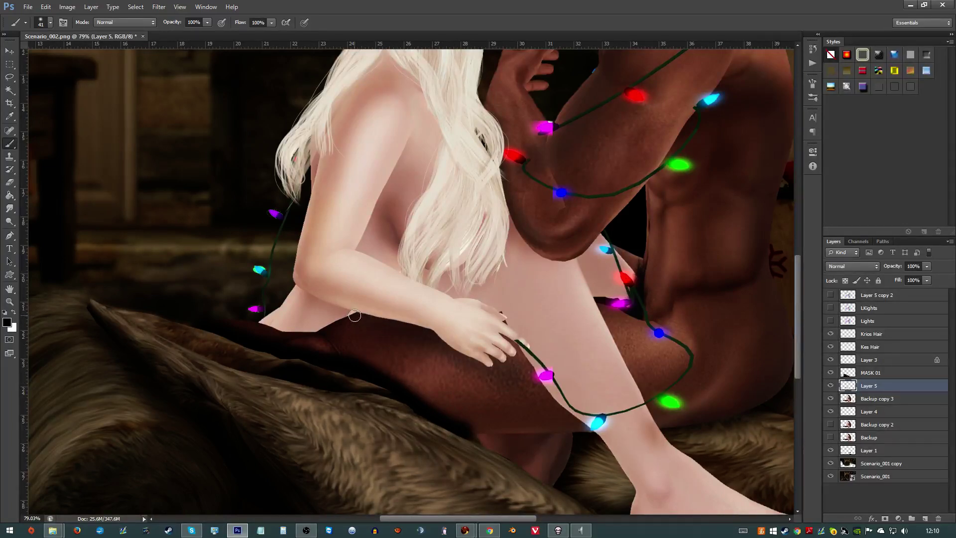
pyautogui.moveTo(357, 314); pyautogui.dragTo(427, 326)
pyautogui.hotkey('ctrl', 'z')
pyautogui.moveTo(355, 315)
pyautogui.mouseDown()
pyautogui.moveTo(397, 321)
pyautogui.moveTo(359, 311)
pyautogui.moveTo(427, 329)
pyautogui.moveTo(485, 369)
pyautogui.moveTo(521, 349)
pyautogui.moveTo(544, 393)
pyautogui.moveTo(592, 434)
pyautogui.mouseUp()
pyautogui.hotkey('ctrl', 'z')
# - Paint 36 px black shading down her side and arm, then Gaussian-blur it twice
pyautogui.keyDown('alt'); pyautogui.rightClick(518, 360); pyautogui.keyUp('alt')
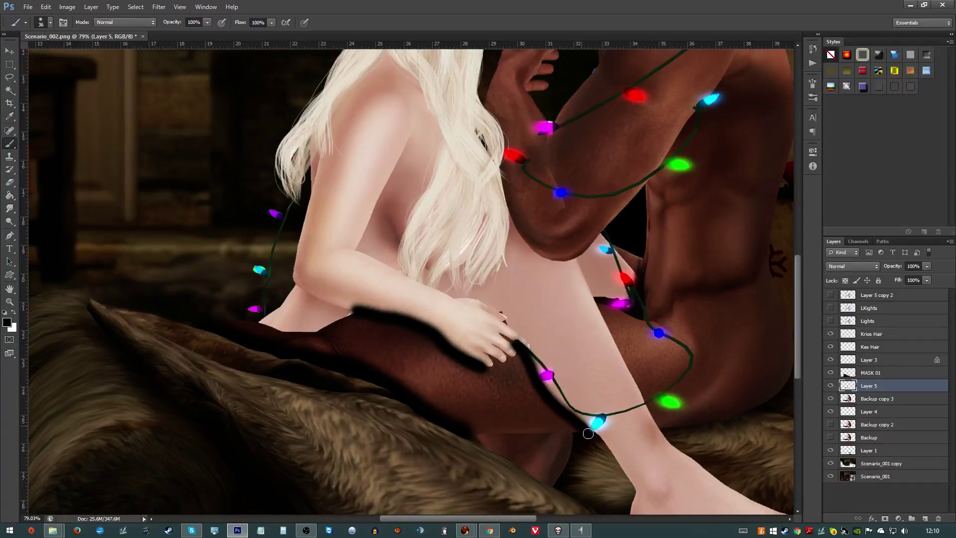
pyautogui.scroll(-7, 588, 396)
pyautogui.scroll(3, 479, 275)
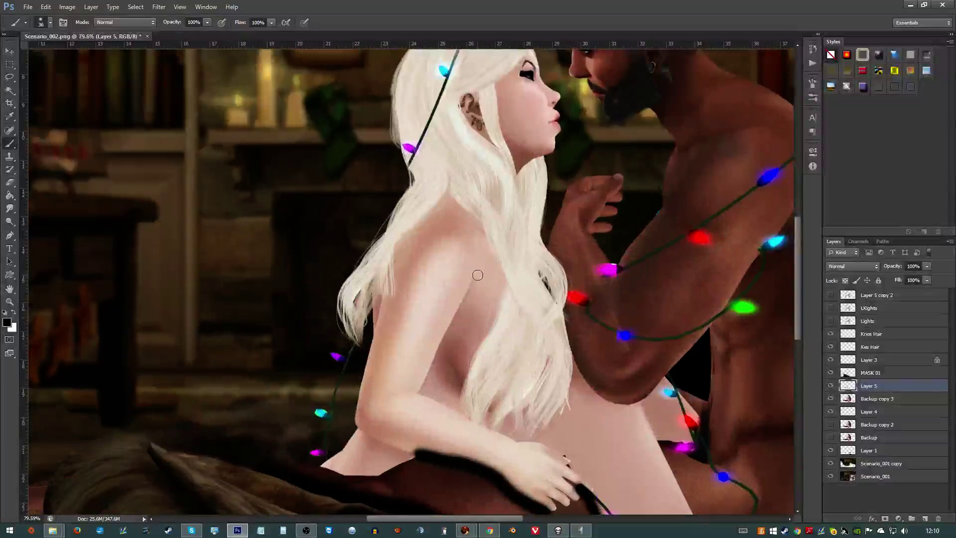
pyautogui.moveTo(478, 275)
pyautogui.mouseDown()
pyautogui.moveTo(421, 393)
pyautogui.moveTo(550, 441)
pyautogui.mouseUp()
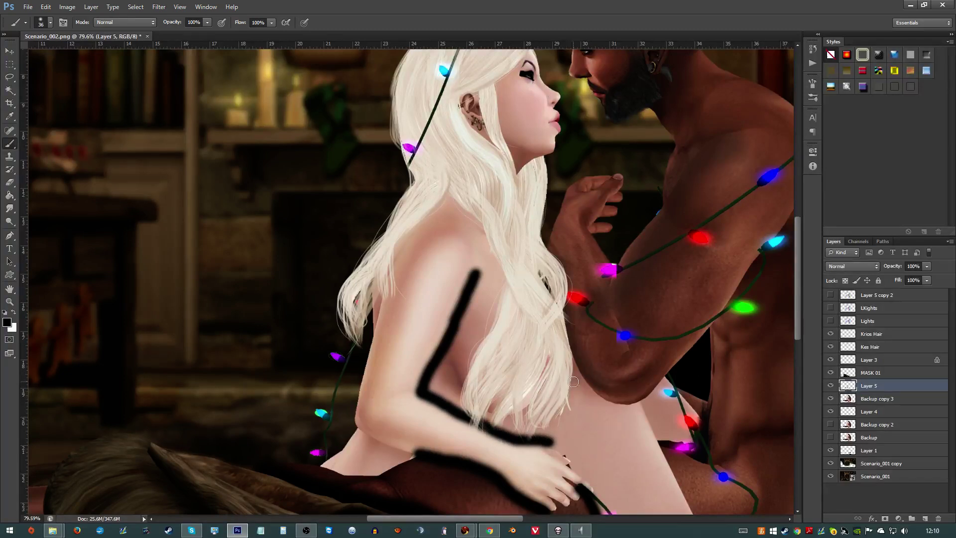
pyautogui.moveTo(567, 360)
pyautogui.mouseDown()
pyautogui.moveTo(596, 393)
pyautogui.moveTo(640, 393)
pyautogui.mouseUp()
pyautogui.scroll(-7, 682, 378)
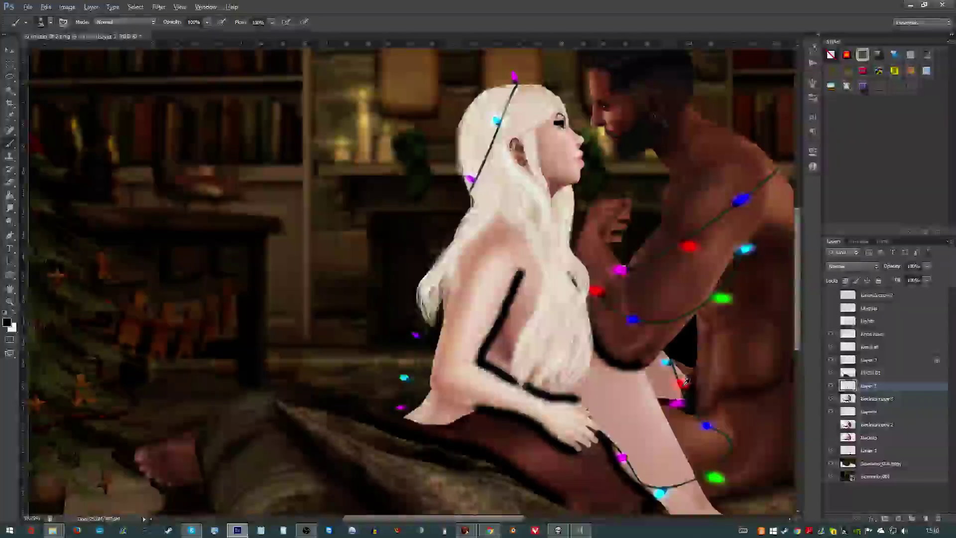
pyautogui.scroll(2, 657, 308)
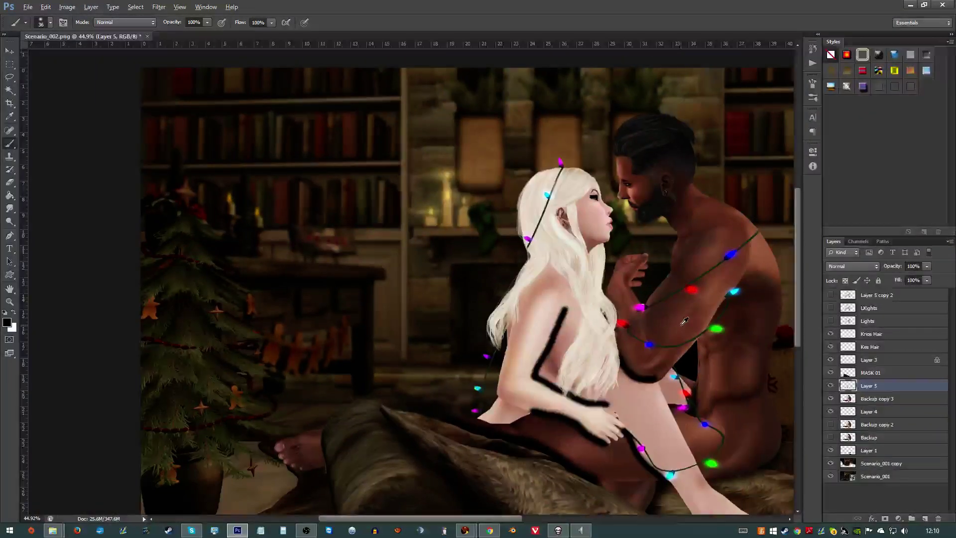
pyautogui.hotkey('ctrl', 'f')
pyautogui.hotkey('ctrl', 'f')
pyautogui.hotkey('ctrl', 'f')
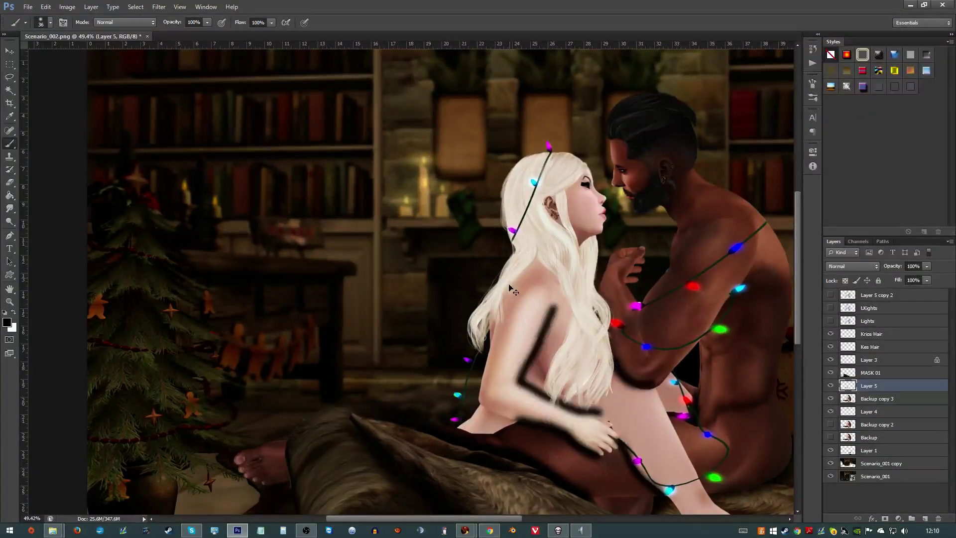
pyautogui.hotkey('ctrl', 'f')
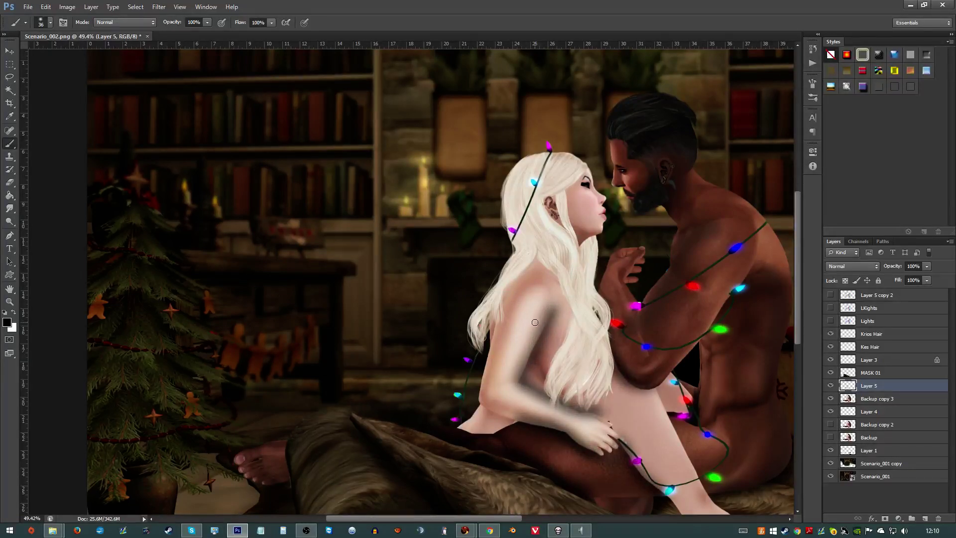
# - Erase parts of the shading on her arm, side and thigh with a 50%, 183 px eraser
pyautogui.press('e')
pyautogui.moveTo(133, 22); pyautogui.dragTo(127, 29)
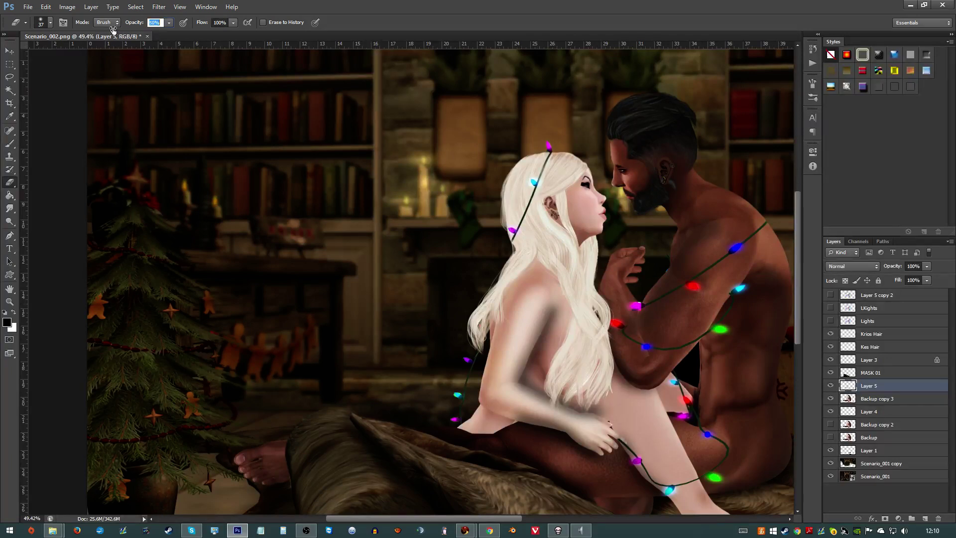
pyautogui.moveTo(217, 137); pyautogui.dragTo(253, 137)
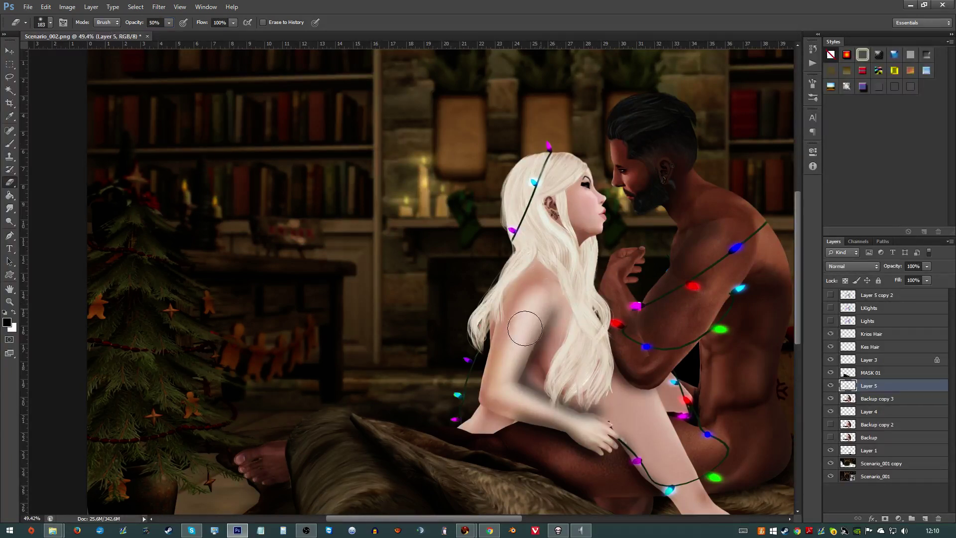
pyautogui.moveTo(524, 328)
pyautogui.mouseDown()
pyautogui.moveTo(500, 366)
pyautogui.moveTo(513, 333)
pyautogui.moveTo(514, 392)
pyautogui.moveTo(590, 418)
pyautogui.moveTo(493, 400)
pyautogui.mouseUp()
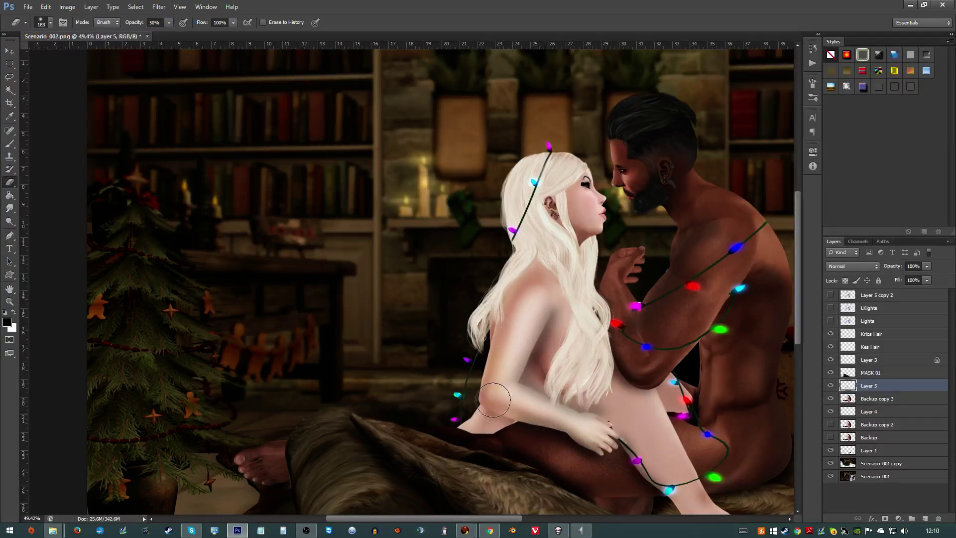
pyautogui.hotkey('ctrl', 'z')
pyautogui.scroll(-3, 340, 345)
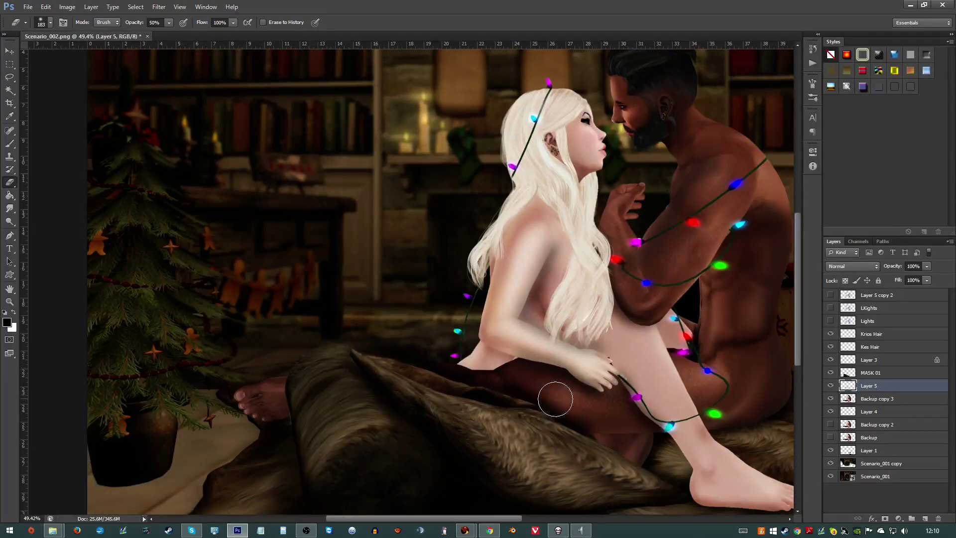
pyautogui.moveTo(555, 398)
pyautogui.mouseDown()
pyautogui.moveTo(458, 367)
pyautogui.moveTo(613, 398)
pyautogui.mouseUp()
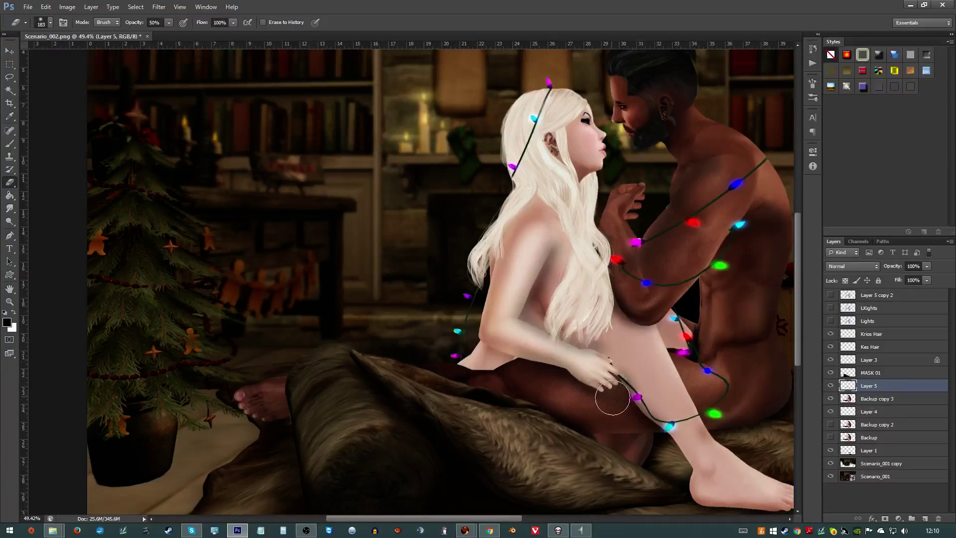
pyautogui.moveTo(571, 248)
pyautogui.mouseDown()
pyautogui.moveTo(558, 284)
pyautogui.moveTo(551, 261)
pyautogui.mouseUp()
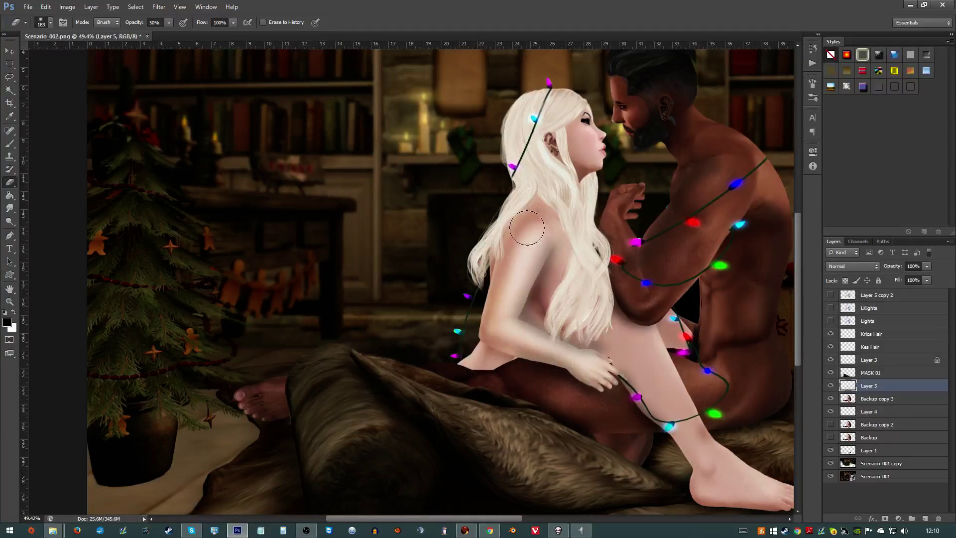
pyautogui.moveTo(527, 228)
pyautogui.mouseDown()
pyautogui.moveTo(498, 305)
pyautogui.moveTo(504, 321)
pyautogui.moveTo(491, 326)
pyautogui.mouseUp()
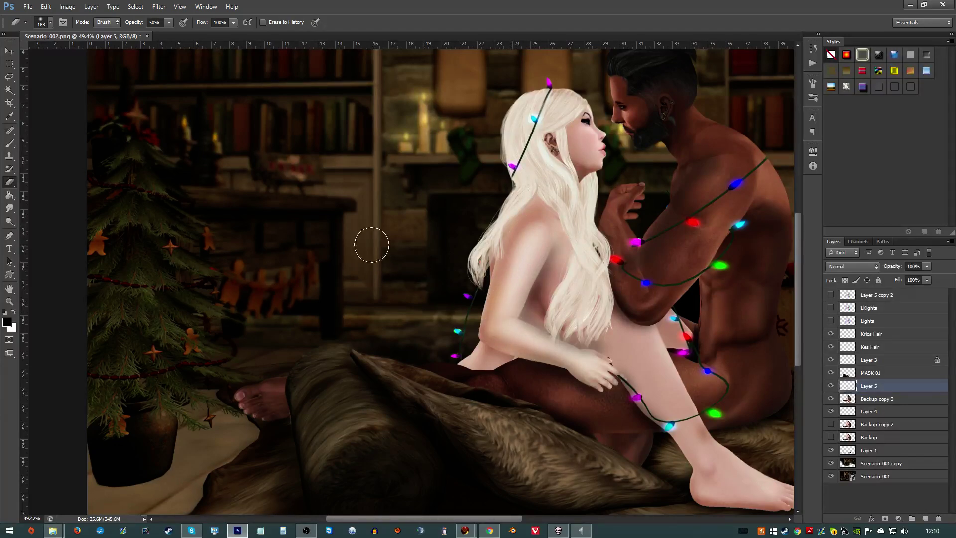
# - Open the Variations adjustment and cancel it
pyautogui.click(69, 8)
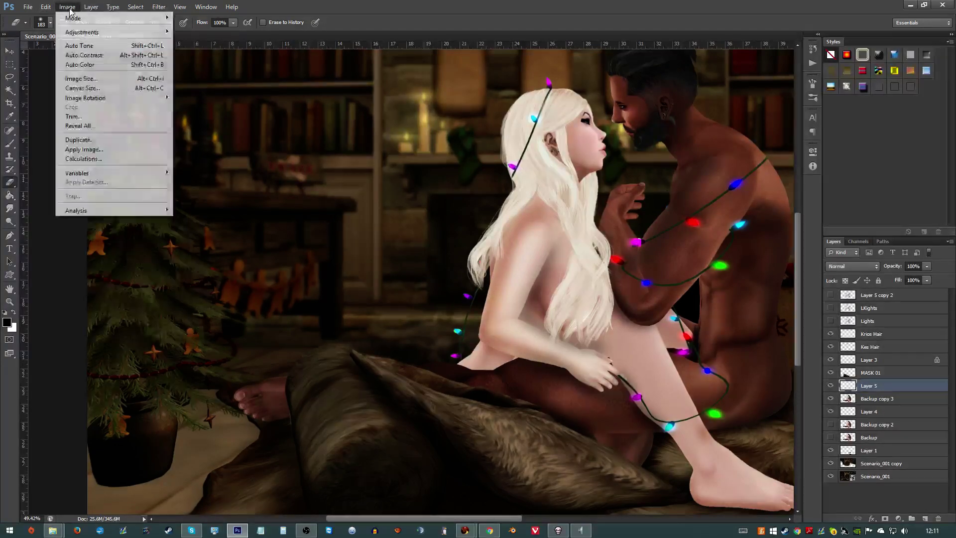
pyautogui.moveTo(84, 32)
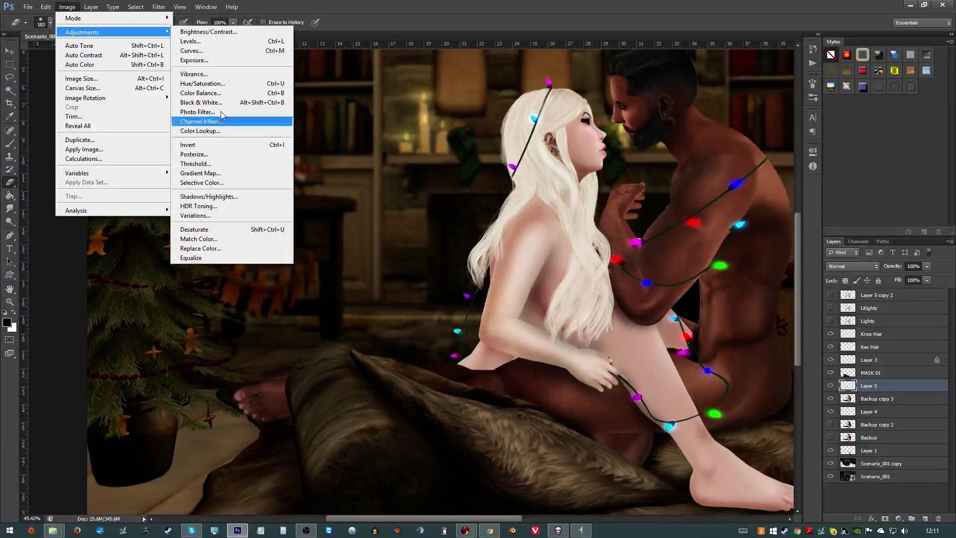
pyautogui.click(196, 216)
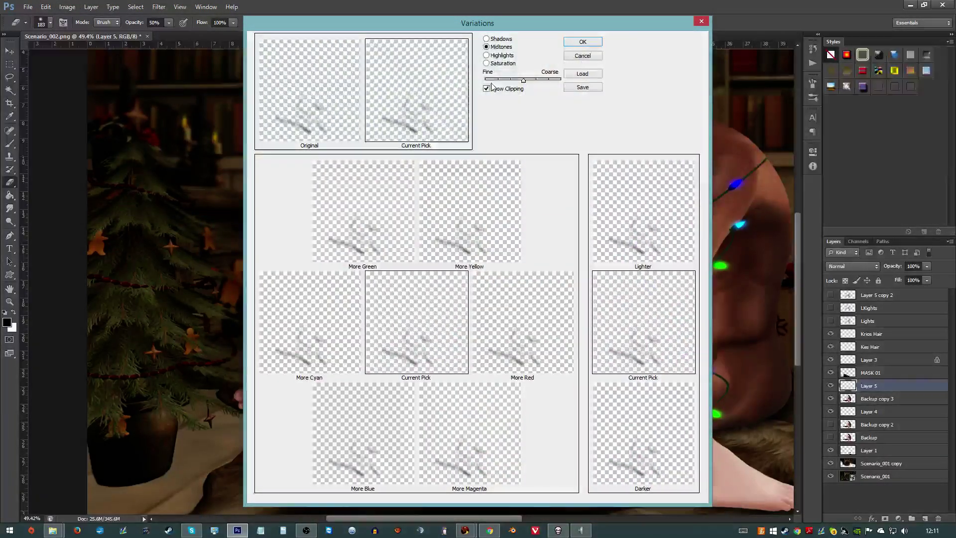
pyautogui.click(577, 57)
# - Set Color Balance midtones to +100, -100, -100
pyautogui.click(75, 10)
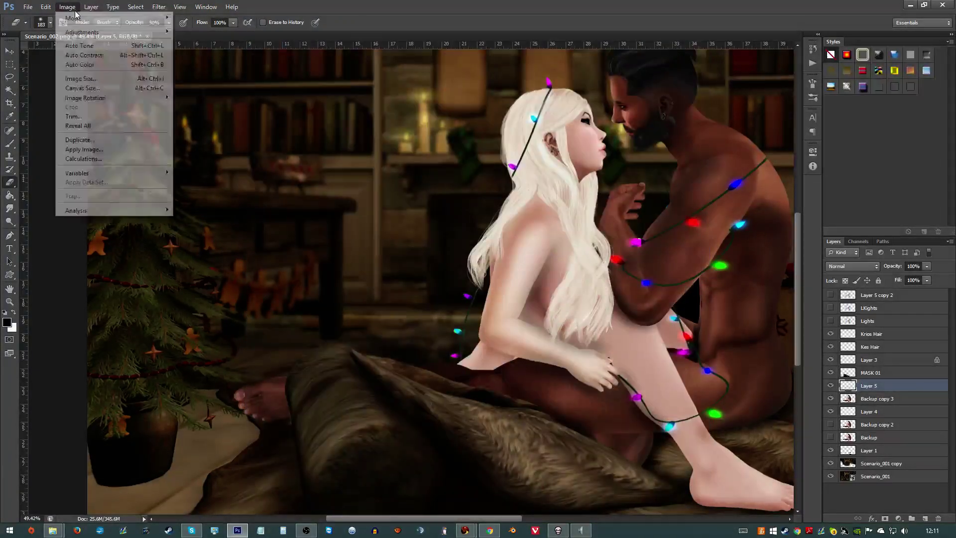
pyautogui.moveTo(88, 34)
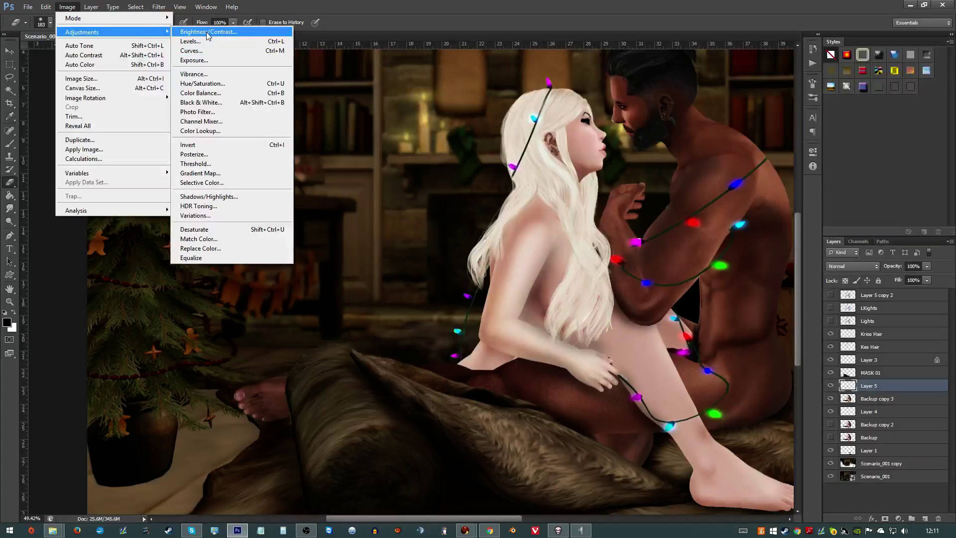
pyautogui.click(209, 93)
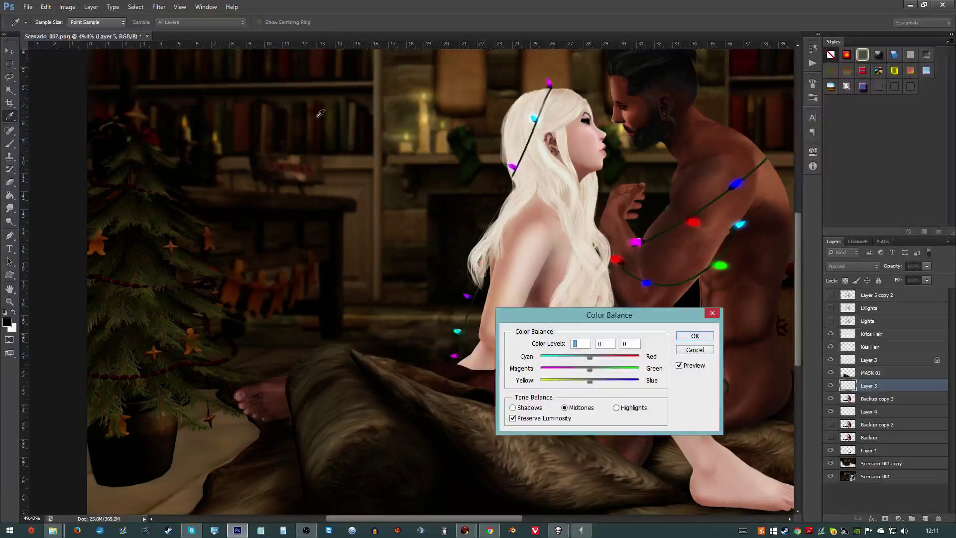
pyautogui.moveTo(605, 318); pyautogui.dragTo(265, 210)
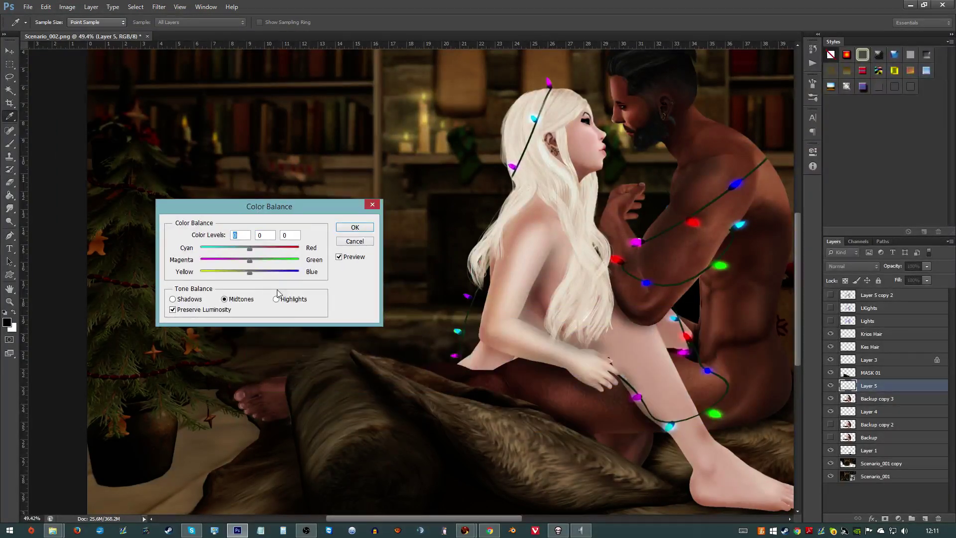
pyautogui.moveTo(249, 248); pyautogui.dragTo(296, 252)
pyautogui.moveTo(198, 272); pyautogui.dragTo(187, 275)
# - Apply the Color Balance change to Layer 5 and toggle its visibility to compare the result
pyautogui.click(367, 227)
pyautogui.press('e')
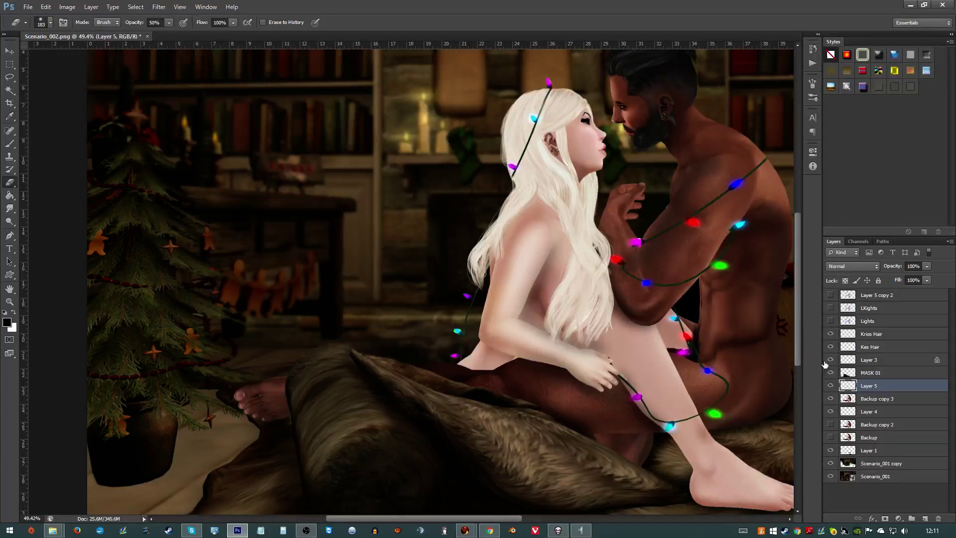
pyautogui.click(830, 386)
pyautogui.click(830, 385)
pyautogui.click(830, 385)
pyautogui.click(829, 387)
# - On a new Layer 6, paint a dark brush stroke along the pillow by the foot
pyautogui.press('b')
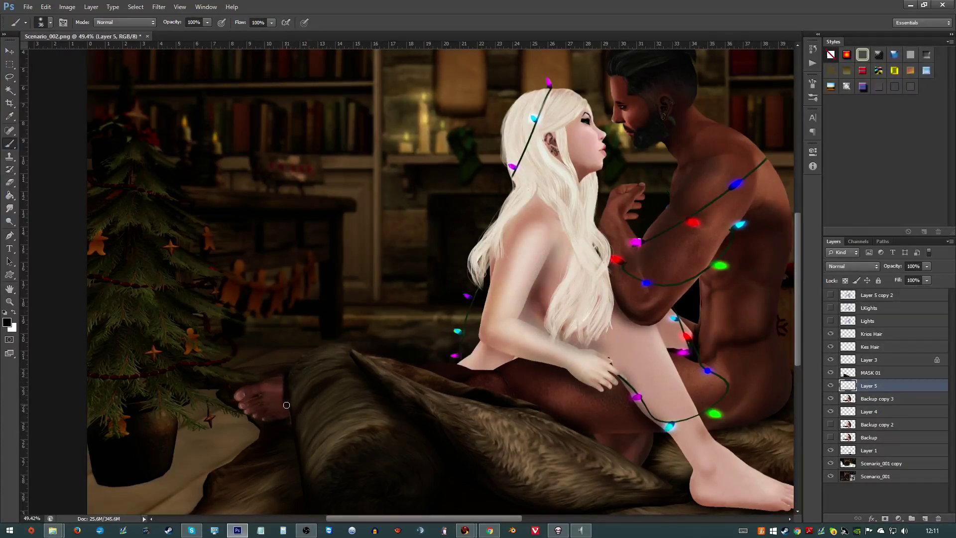
pyautogui.hotkey('ctrl', 'z')
pyautogui.click(924, 518)
pyautogui.scroll(3, 293, 380)
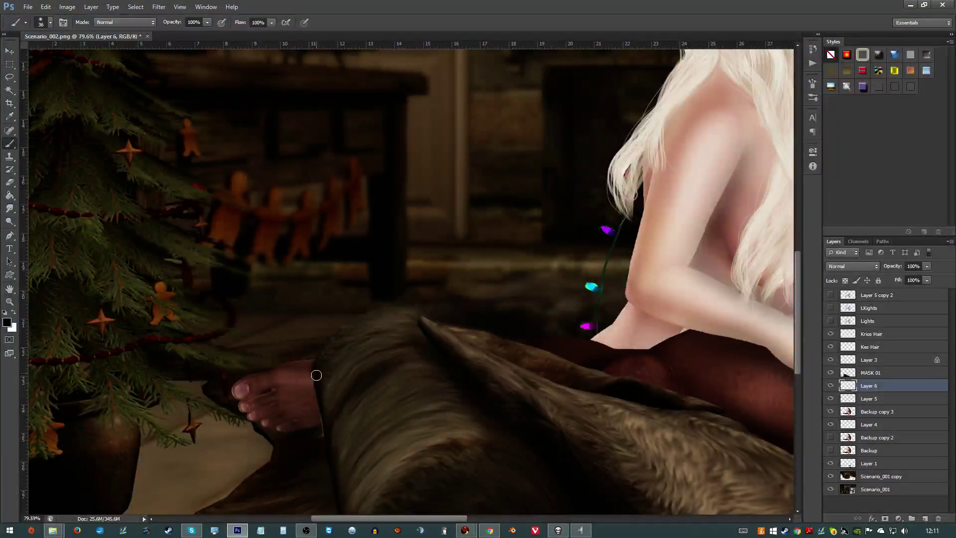
pyautogui.moveTo(316, 386); pyautogui.dragTo(322, 418)
pyautogui.scroll(-6, 364, 417)
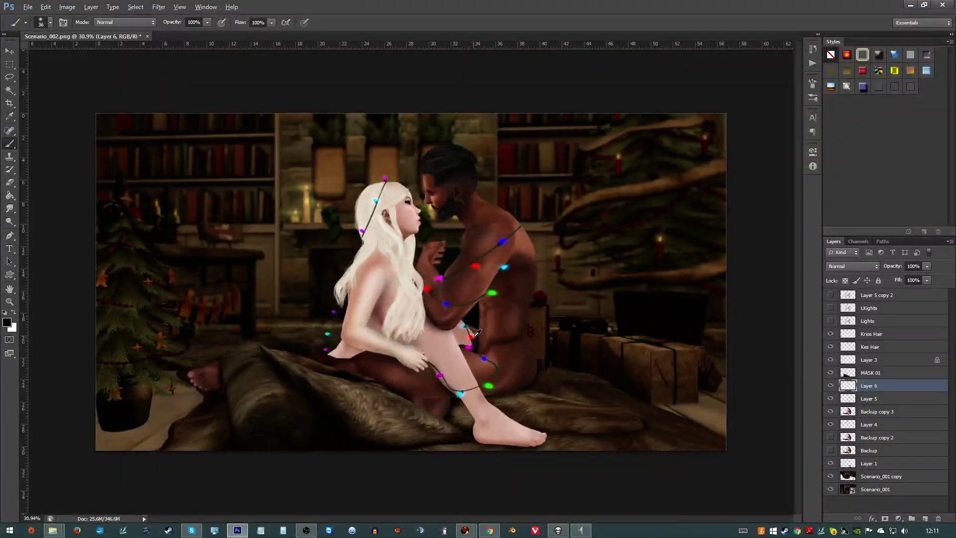
pyautogui.press('alt')
pyautogui.scroll(4, 418, 218)
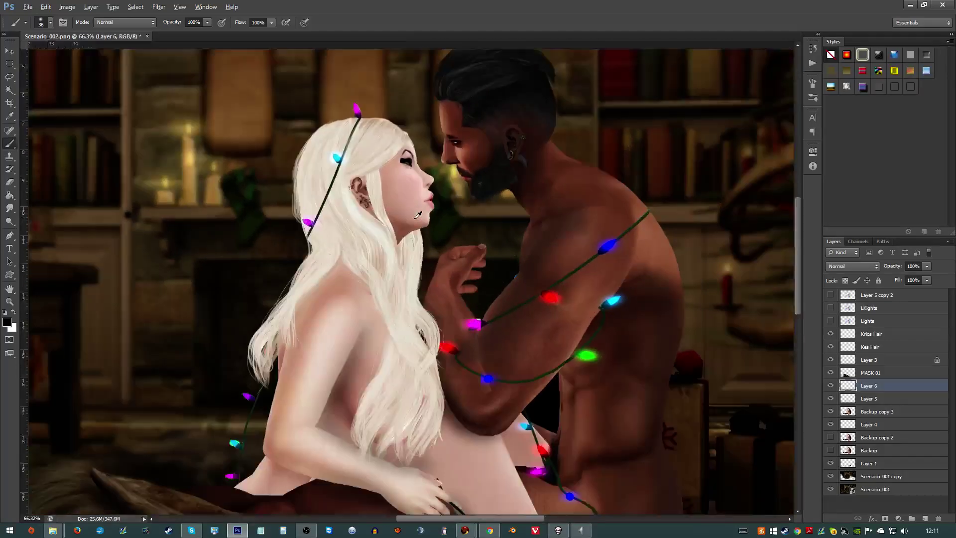
pyautogui.scroll(-2, 417, 215)
pyautogui.scroll(2, 403, 219)
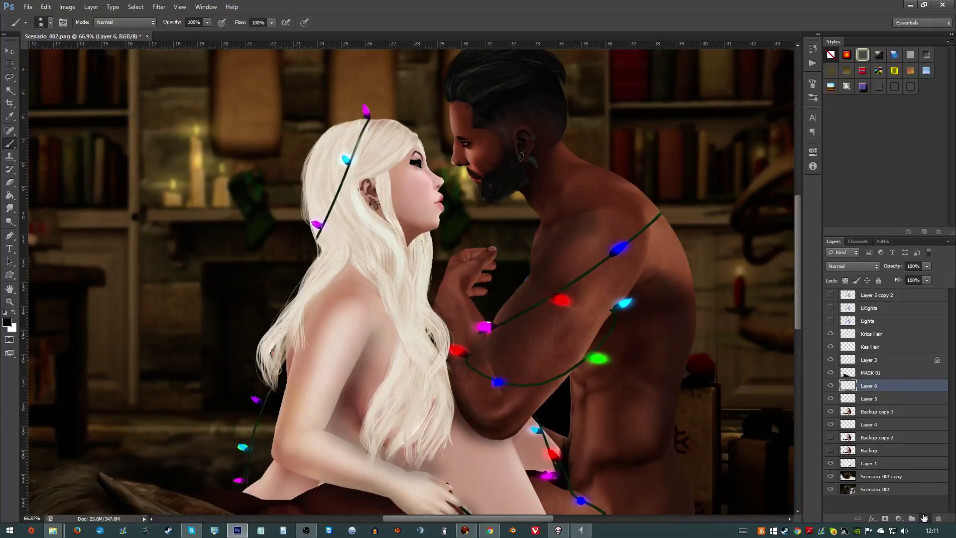
# - On a new Layer 7, trace the headband light string and the wire from the pink bulb in black
pyautogui.click(924, 518)
pyautogui.scroll(2, 341, 189)
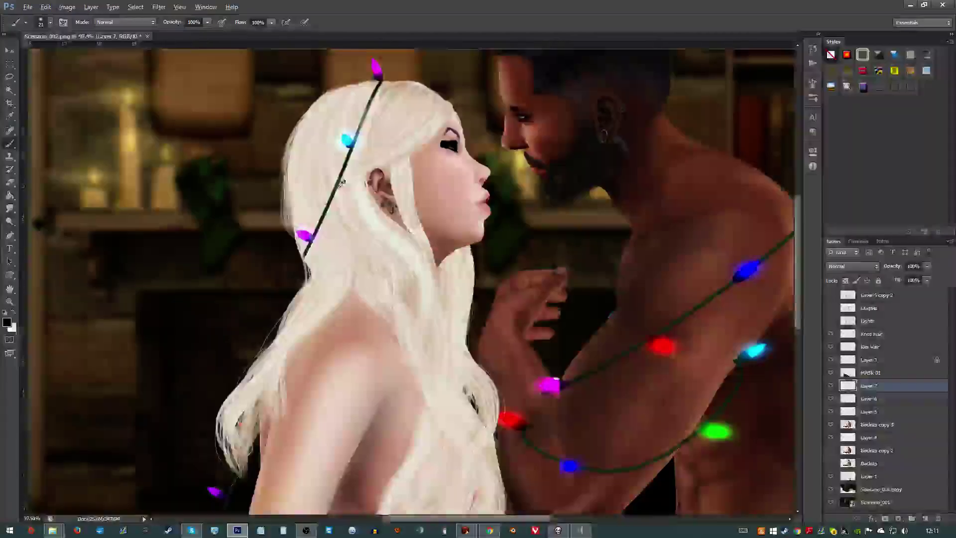
pyautogui.scroll(3, 342, 182)
pyautogui.moveTo(394, 98)
pyautogui.mouseDown()
pyautogui.moveTo(315, 315)
pyautogui.moveTo(269, 406)
pyautogui.mouseUp()
pyautogui.scroll(-3, 311, 351)
pyautogui.scroll(-2, 426, 342)
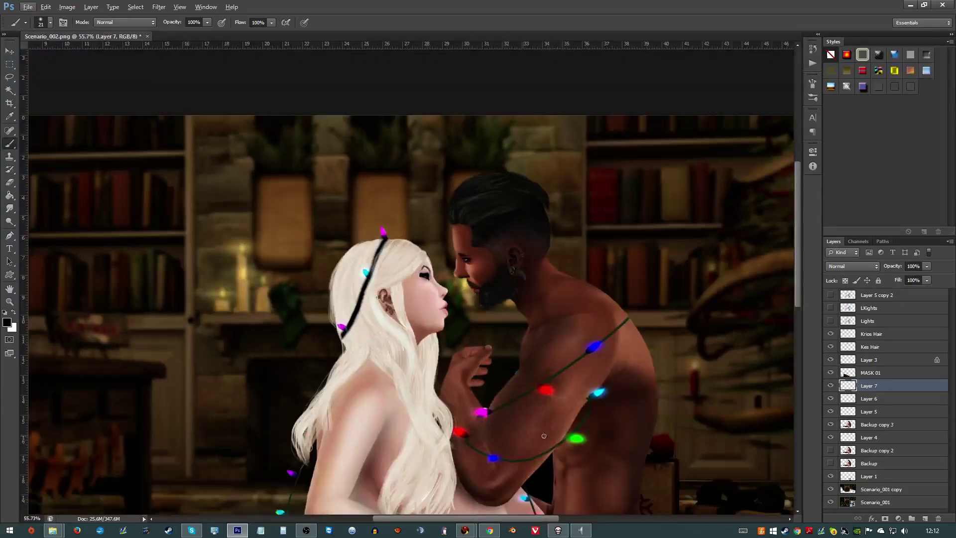
pyautogui.scroll(3, 543, 445)
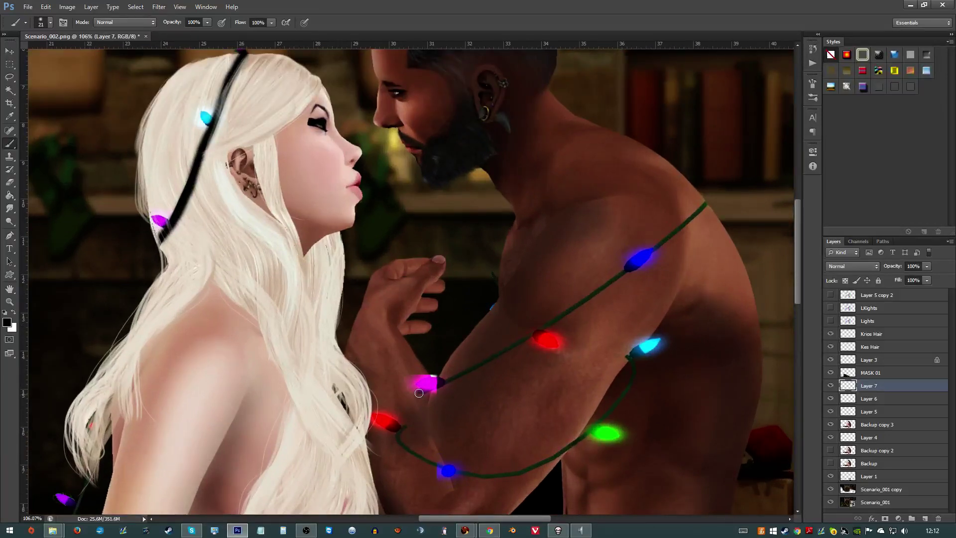
pyautogui.moveTo(419, 394); pyautogui.dragTo(491, 367)
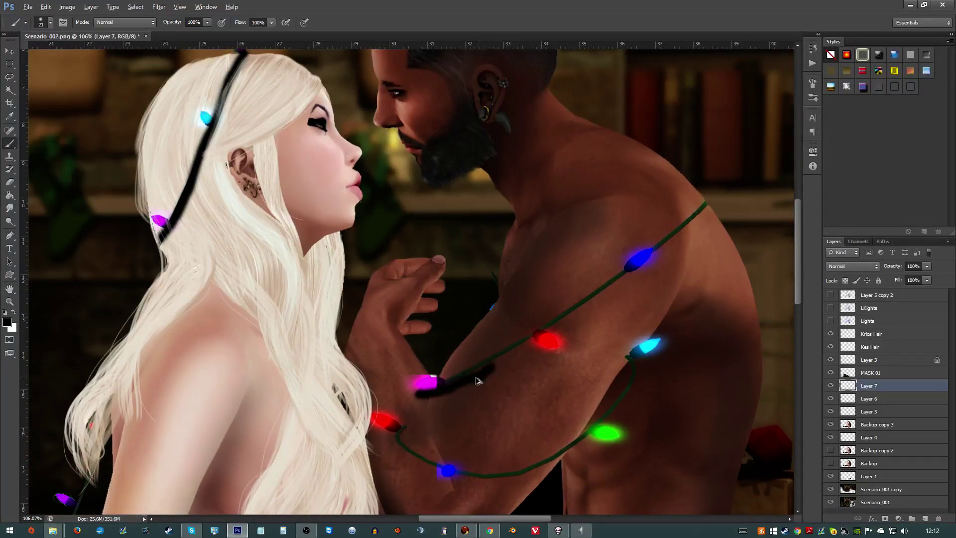
pyautogui.hotkey('ctrl', 'z')
pyautogui.moveTo(423, 393)
pyautogui.mouseDown()
pyautogui.moveTo(586, 305)
pyautogui.moveTo(708, 198)
pyautogui.mouseUp()
# - Trace the wire past the magenta bulb toward the red bulb, then undo all the thick black strokes
pyautogui.scroll(-2, 506, 358)
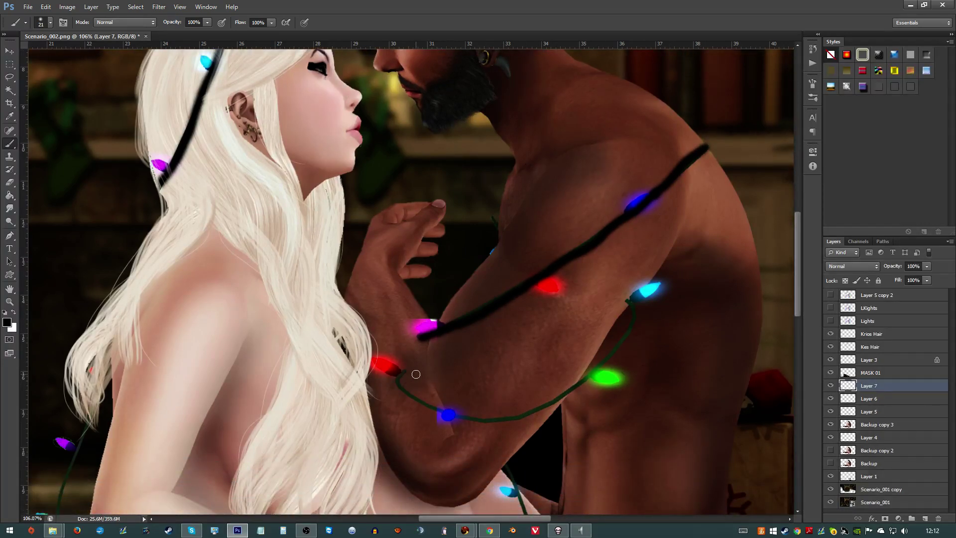
pyautogui.scroll(-1, 413, 367)
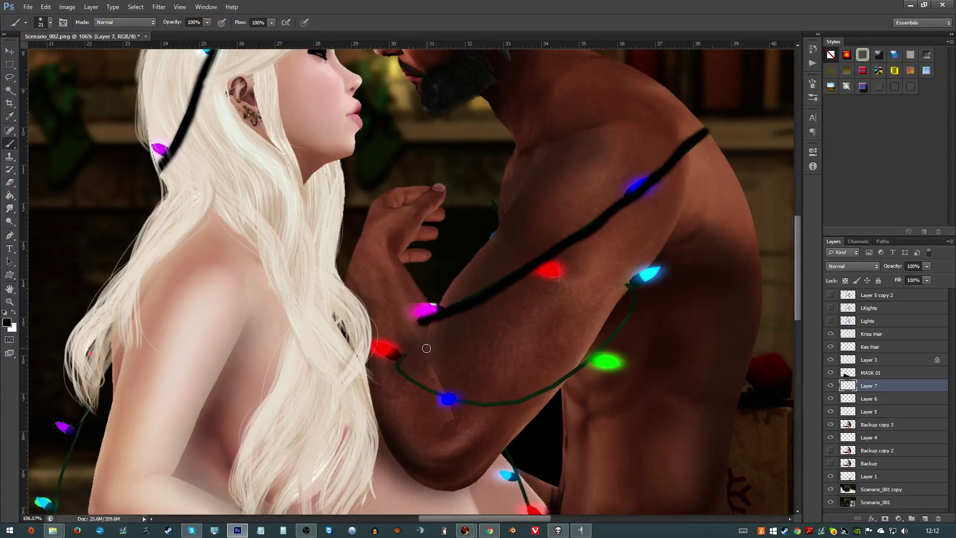
pyautogui.moveTo(427, 340)
pyautogui.mouseDown()
pyautogui.moveTo(403, 371)
pyautogui.moveTo(434, 392)
pyautogui.moveTo(468, 403)
pyautogui.moveTo(521, 399)
pyautogui.moveTo(564, 377)
pyautogui.moveTo(585, 351)
pyautogui.moveTo(599, 353)
pyautogui.moveTo(627, 295)
pyautogui.mouseUp()
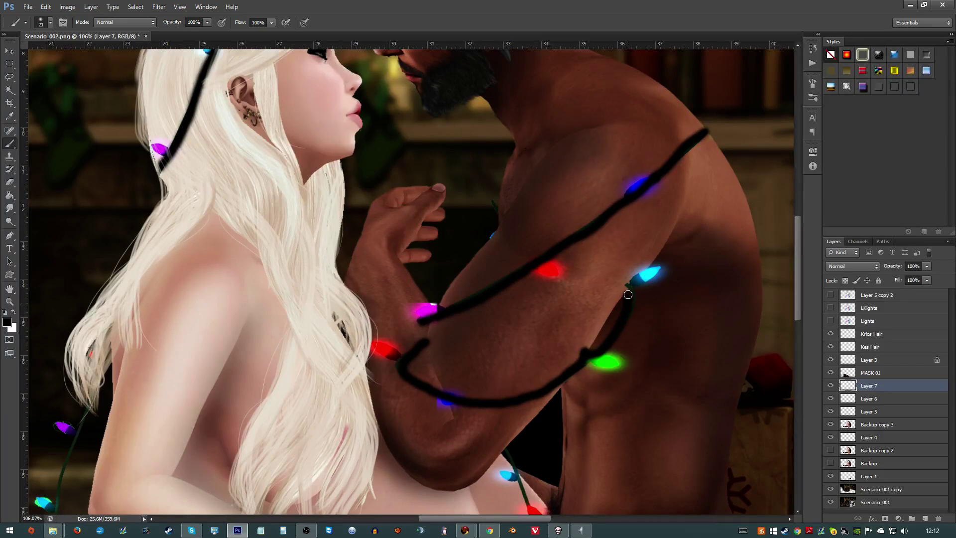
pyautogui.scroll(-5, 627, 289)
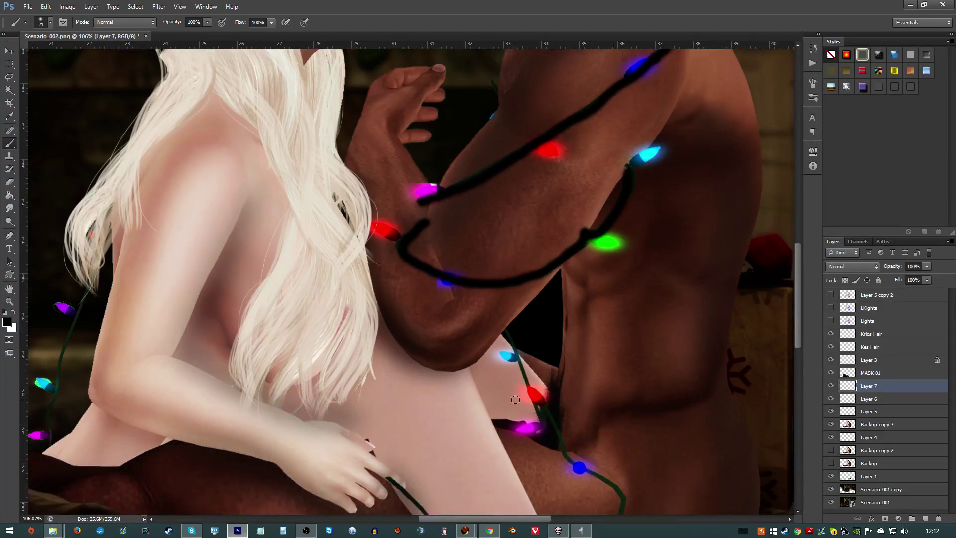
pyautogui.moveTo(523, 362); pyautogui.dragTo(534, 388)
pyautogui.scroll(-5, 498, 413)
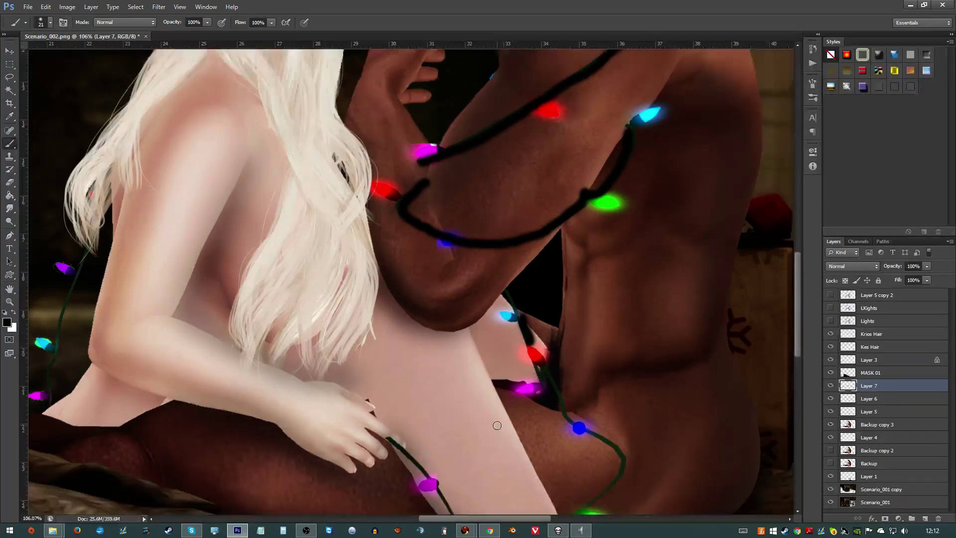
pyautogui.scroll(-1, 440, 415)
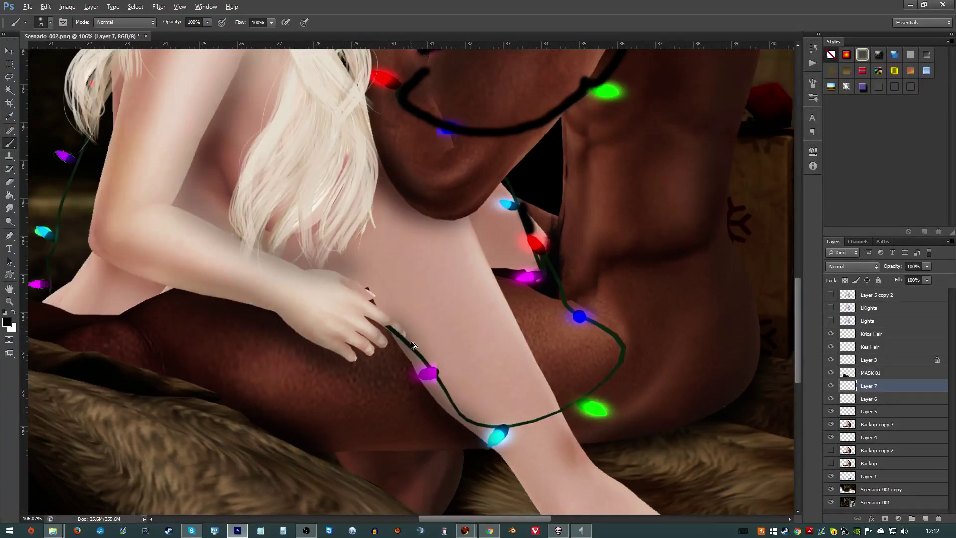
pyautogui.moveTo(397, 338)
pyautogui.mouseDown()
pyautogui.moveTo(479, 426)
pyautogui.moveTo(513, 429)
pyautogui.moveTo(558, 415)
pyautogui.moveTo(610, 374)
pyautogui.moveTo(624, 349)
pyautogui.moveTo(567, 298)
pyautogui.moveTo(542, 252)
pyautogui.mouseUp()
pyautogui.scroll(-6, 561, 295)
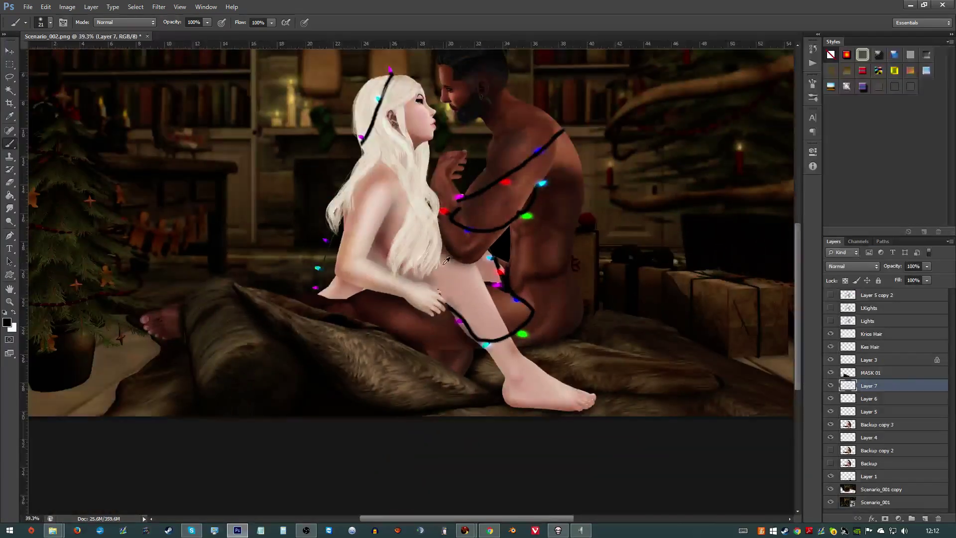
pyautogui.scroll(3, 448, 244)
pyautogui.scroll(2, 449, 244)
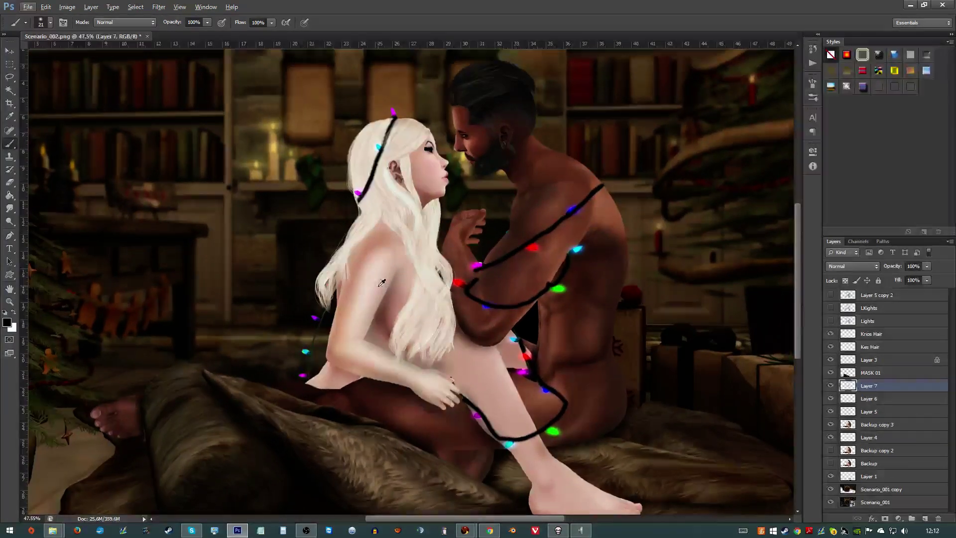
pyautogui.hotkey('ctrl', 'alt', 'z')
pyautogui.hotkey('ctrl', 'alt', 'z')
pyautogui.hotkey('ctrl', 'alt', 'z')
pyautogui.hotkey('ctrl', 'alt', 'z')
pyautogui.hotkey('ctrl', 'alt', 'z')
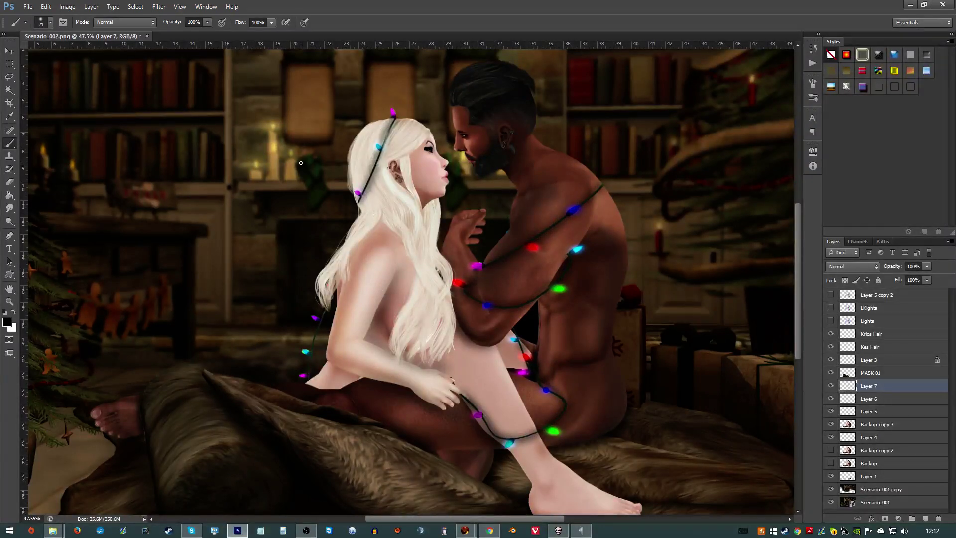
pyautogui.scroll(8, 508, 344)
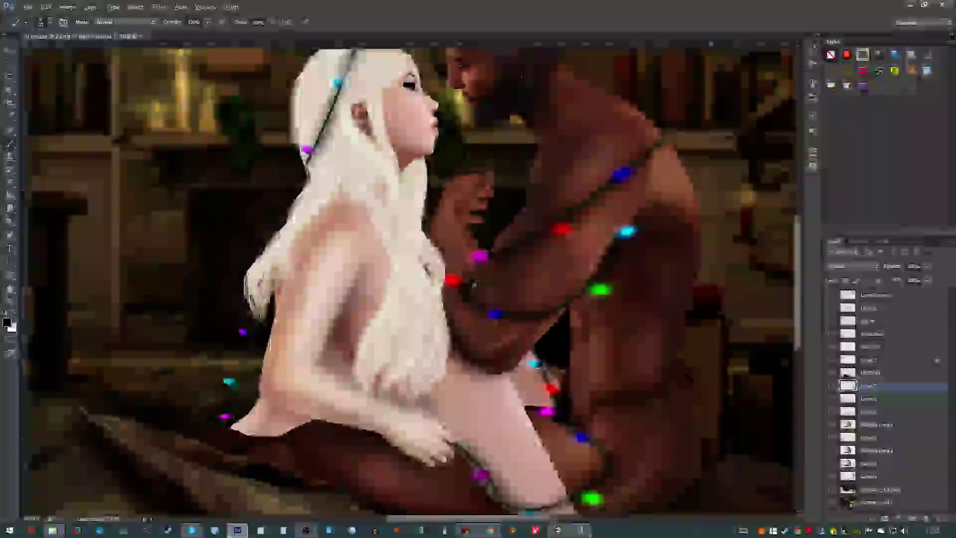
pyautogui.scroll(-5, 474, 284)
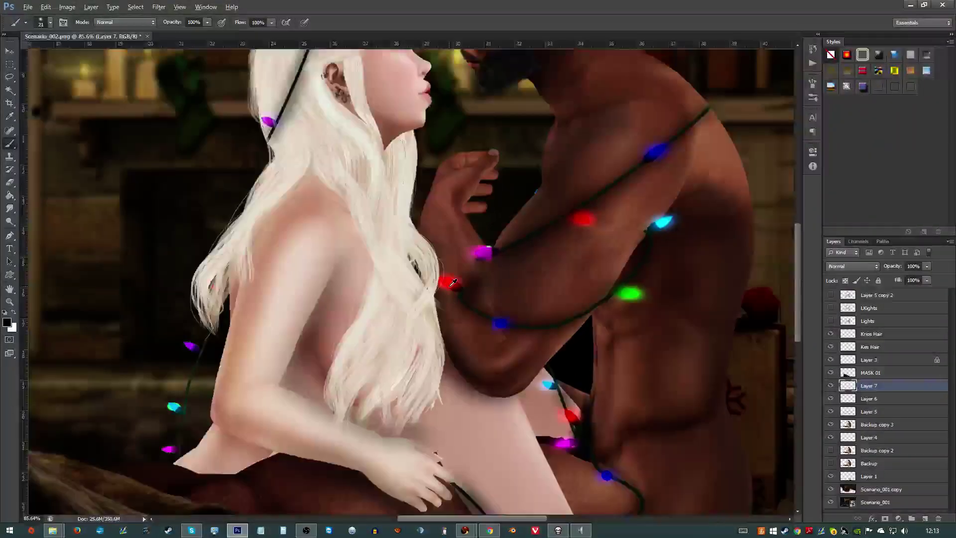
pyautogui.scroll(2, 454, 304)
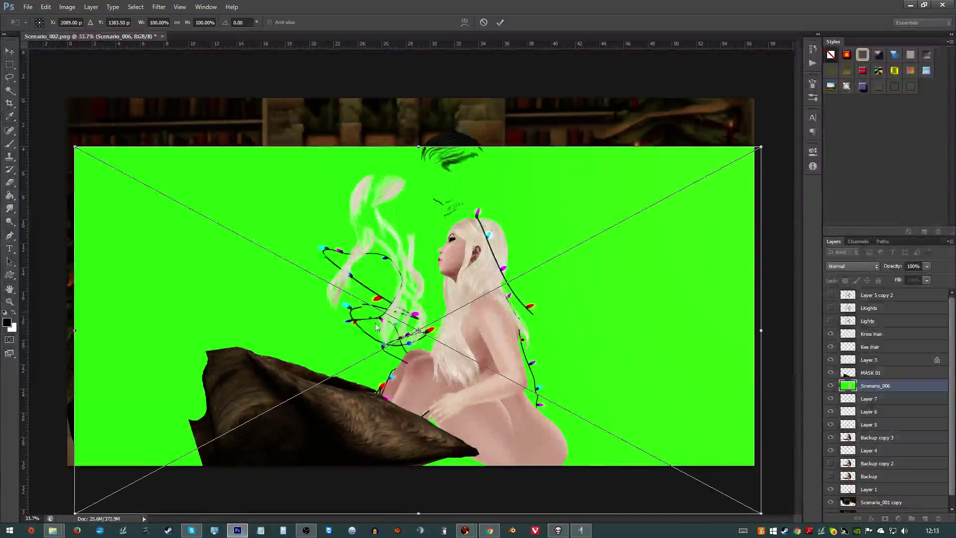
pyautogui.moveTo(378, 325); pyautogui.dragTo(364, 274)
pyautogui.press('Return')
pyautogui.press('b')
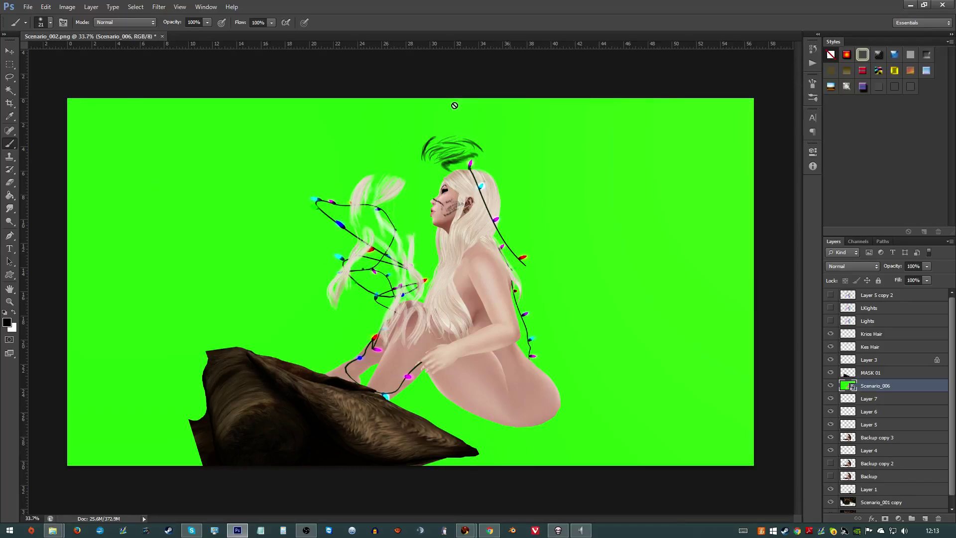
pyautogui.press('Delete')
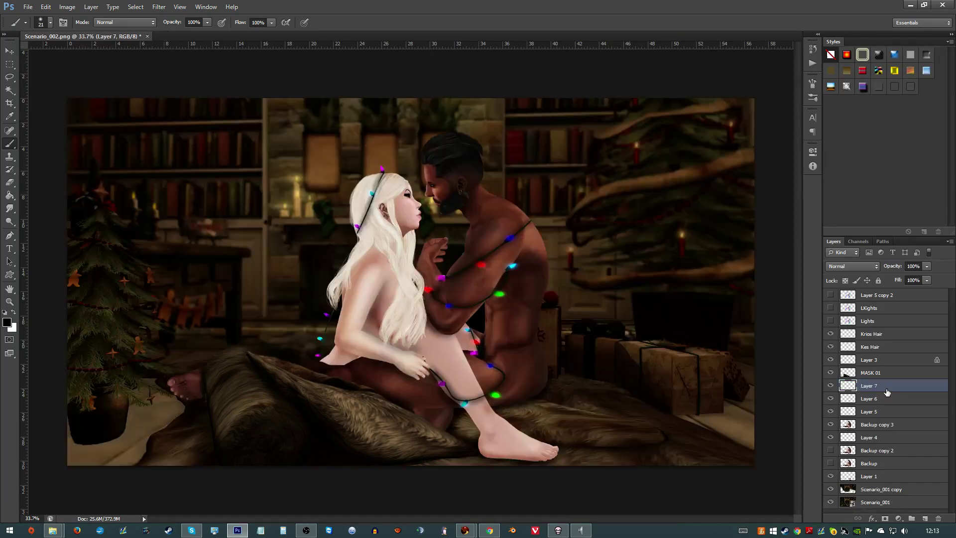
# - Set up the Blur Tool at size 73 on the Backup copy 3 layer
pyautogui.scroll(19, 416, 425)
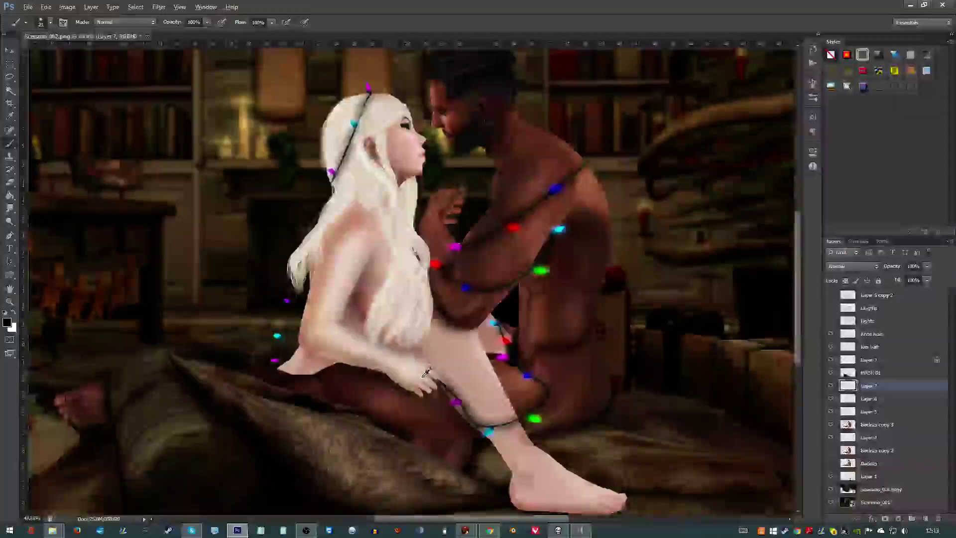
pyautogui.scroll(5, 451, 324)
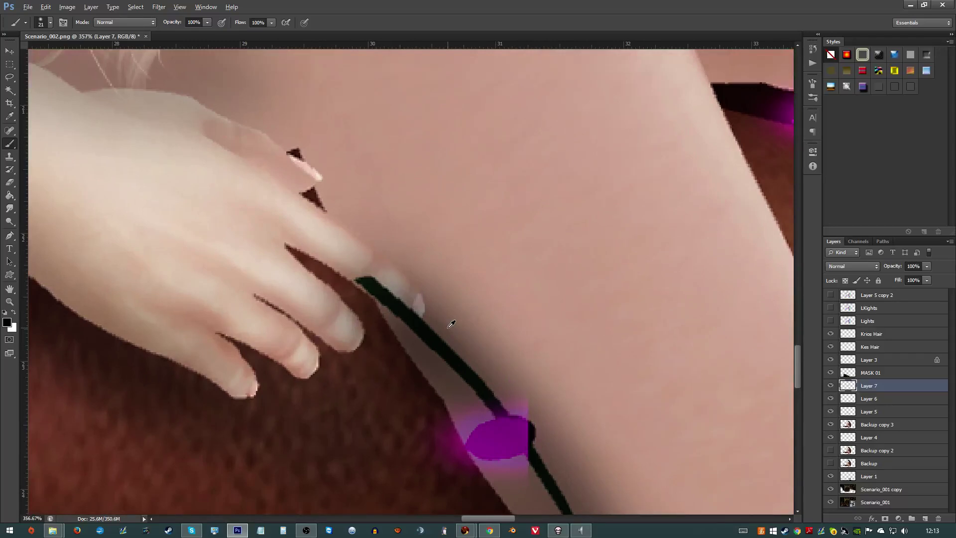
pyautogui.scroll(-4, 428, 315)
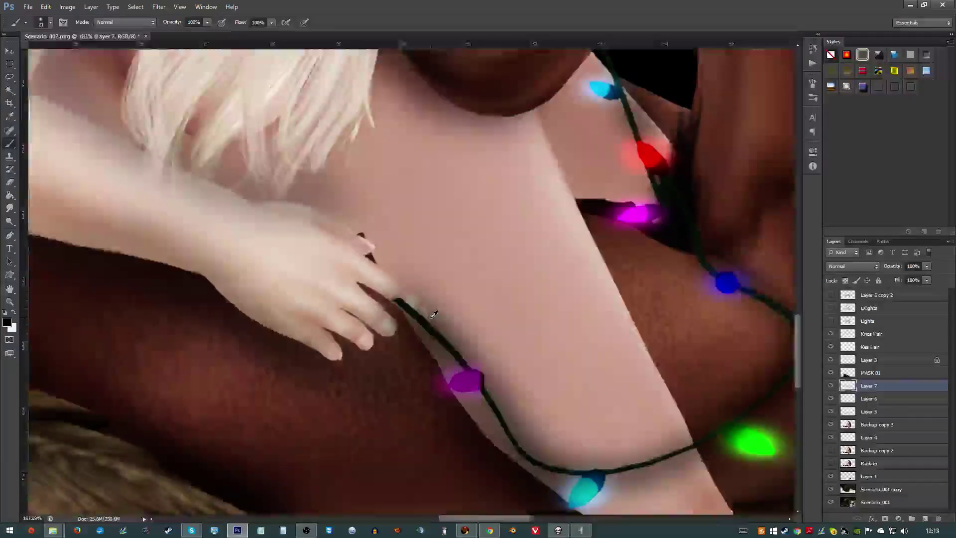
pyautogui.scroll(-1, 434, 314)
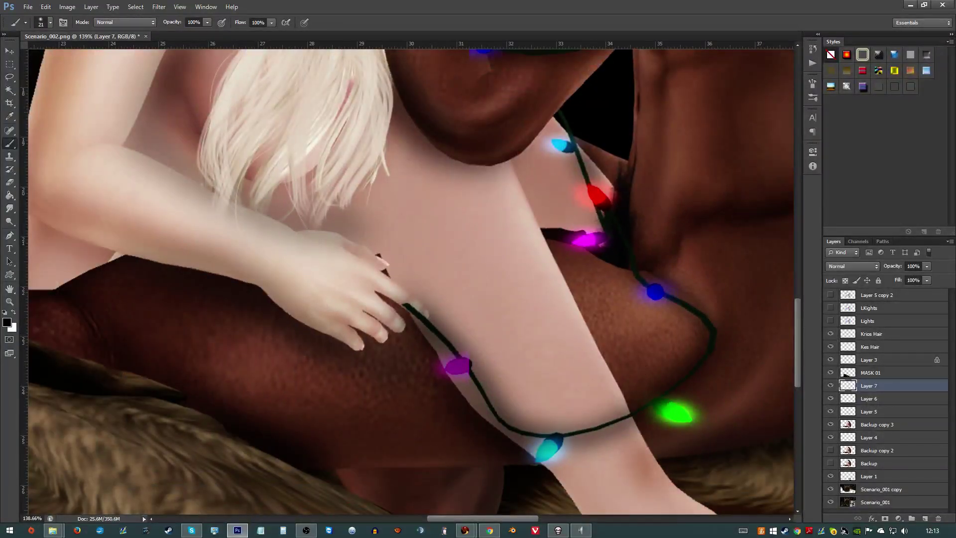
pyautogui.click(10, 222)
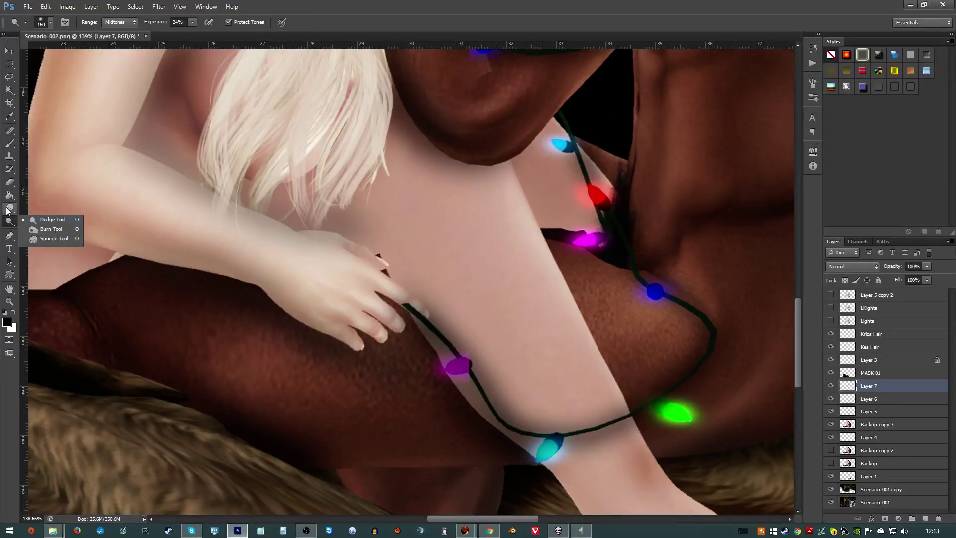
pyautogui.click(7, 209)
pyautogui.click(50, 210)
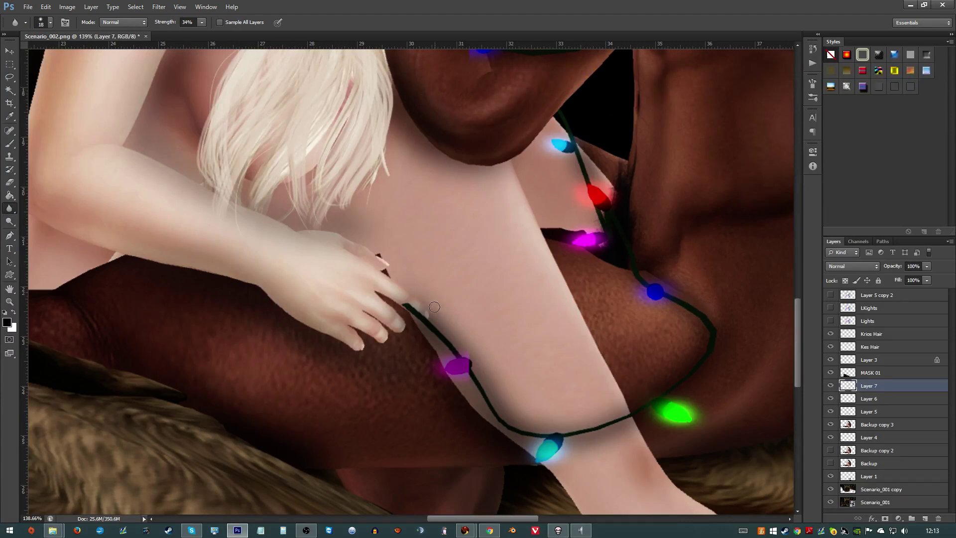
pyautogui.moveTo(404, 307)
pyautogui.mouseDown()
pyautogui.moveTo(473, 311)
pyautogui.moveTo(443, 309)
pyautogui.moveTo(455, 308)
pyautogui.mouseUp()
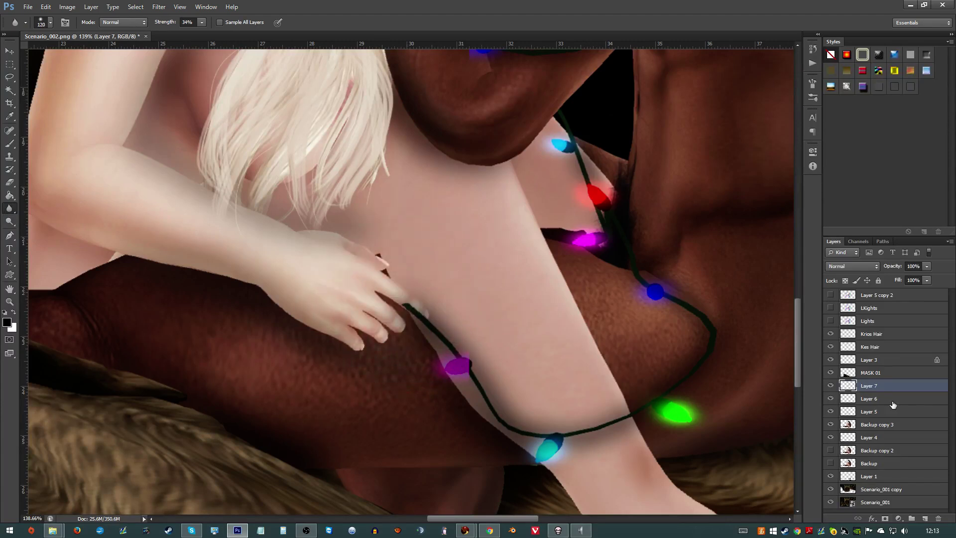
pyautogui.click(870, 421)
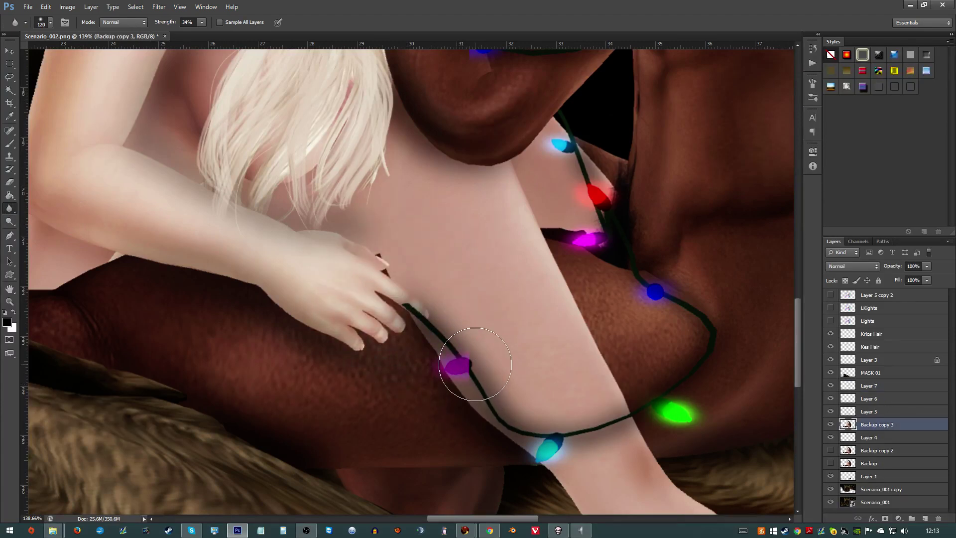
pyautogui.moveTo(475, 364); pyautogui.dragTo(474, 361)
# - Blur the dark wire beside her hand on the thigh so it blends into the skin
pyautogui.scroll(1, 542, 264)
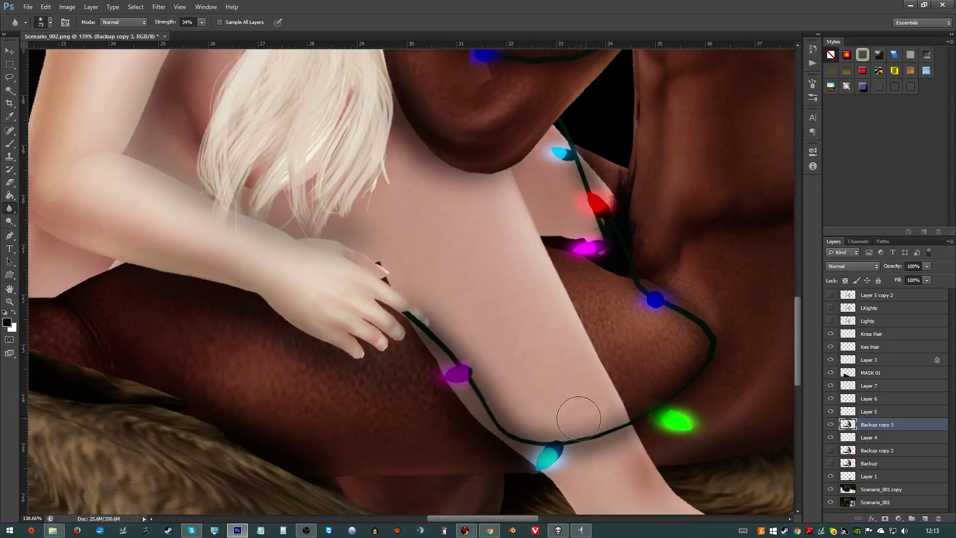
pyautogui.scroll(1, 448, 356)
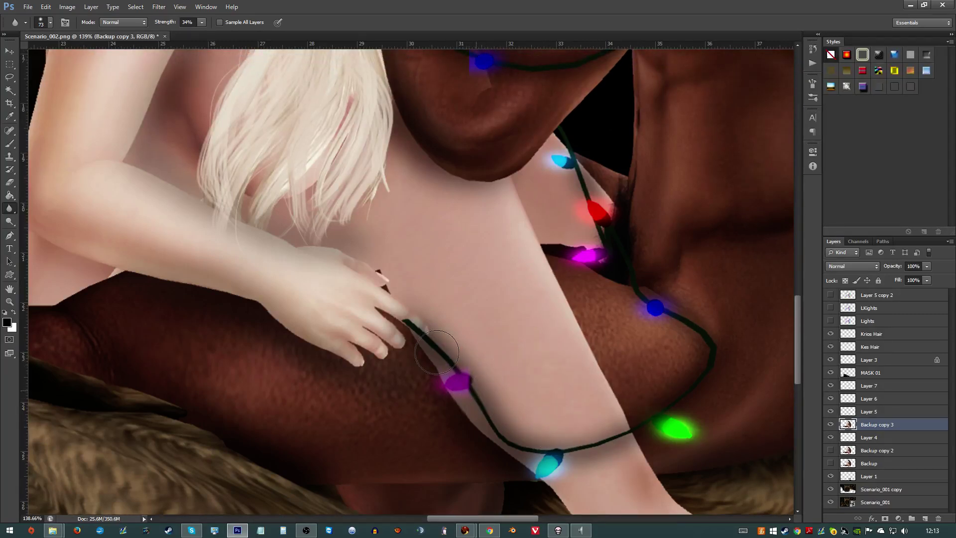
pyautogui.moveTo(436, 352); pyautogui.dragTo(405, 324)
pyautogui.scroll(2, 423, 374)
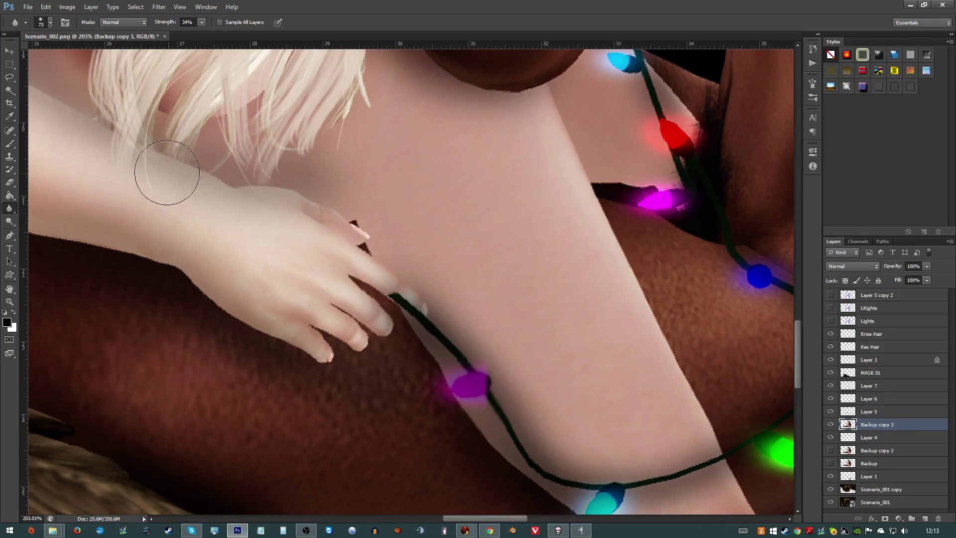
pyautogui.click(9, 77)
pyautogui.scroll(2, 490, 305)
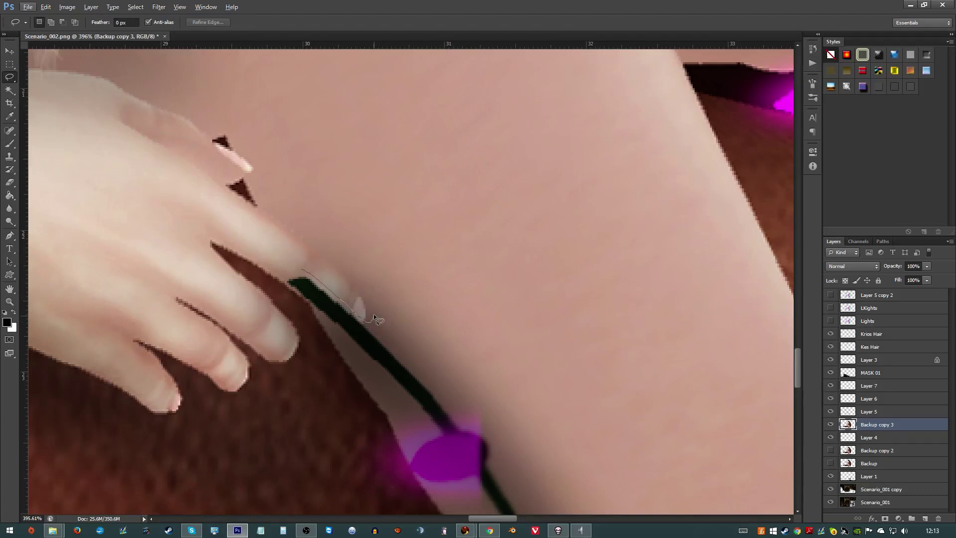
# - Lasso the fingertip and copy it onto a new Layer 8
pyautogui.moveTo(292, 218); pyautogui.dragTo(294, 221)
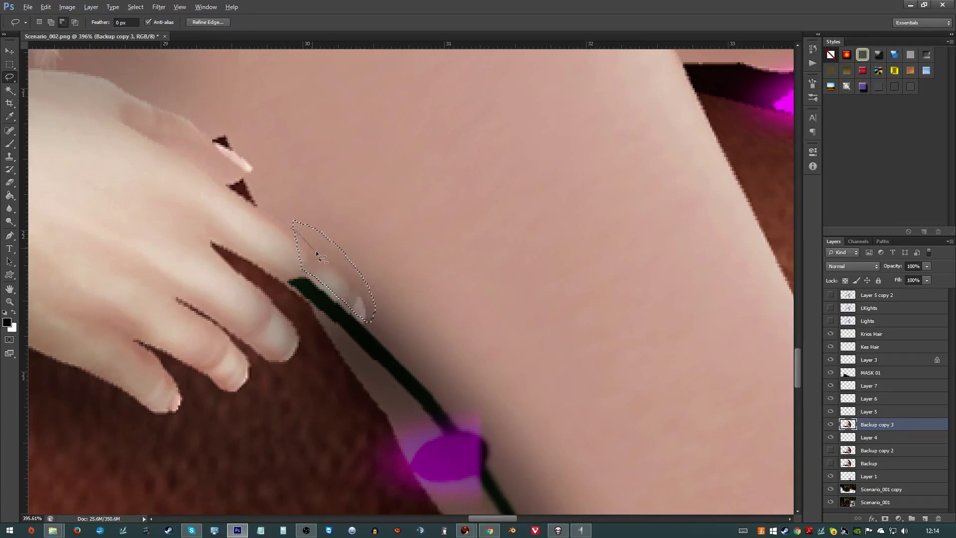
pyautogui.moveTo(345, 277); pyautogui.dragTo(374, 331)
pyautogui.moveTo(307, 232); pyautogui.dragTo(307, 233)
pyautogui.hotkey('ctrl', 'j')
# - Flip the fingertip copy vertically, rotate it -101.41°, and nudge it over the wire's end
pyautogui.press('v')
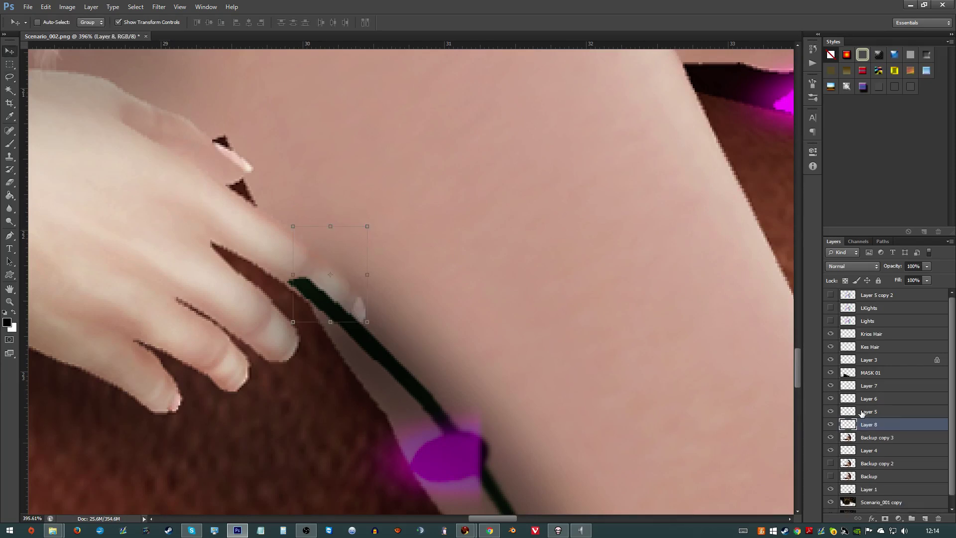
pyautogui.rightClick(369, 224)
pyautogui.click(401, 382)
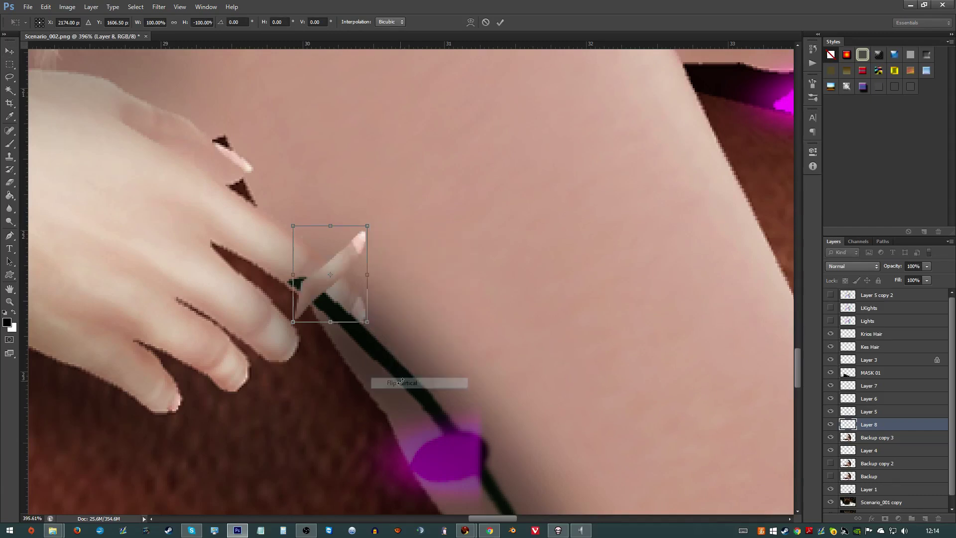
pyautogui.moveTo(380, 227); pyautogui.dragTo(355, 308)
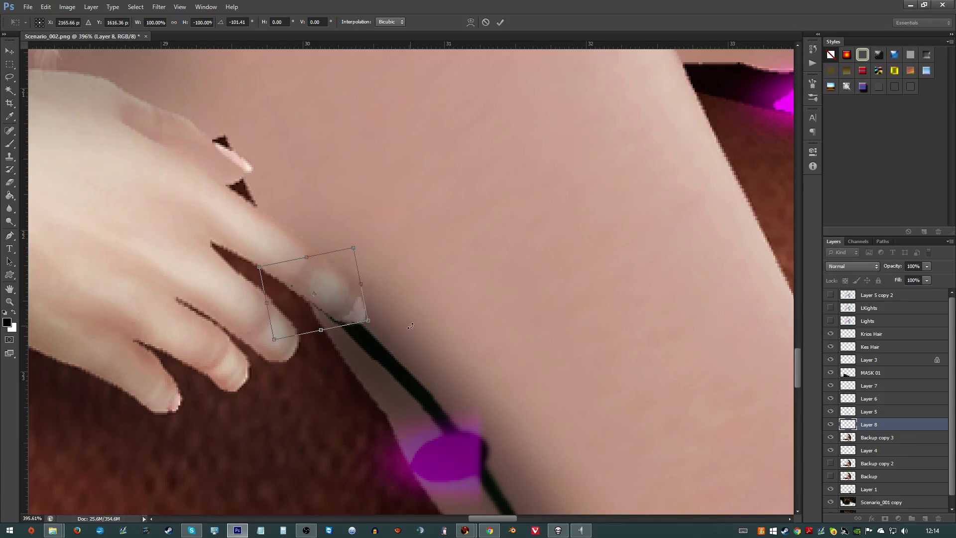
pyautogui.press('Return')
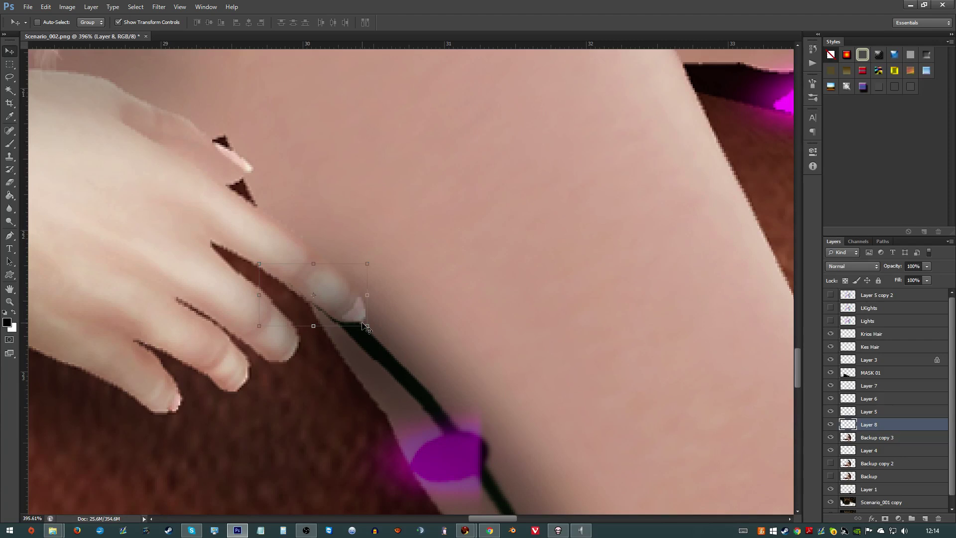
pyautogui.press('Down')
pyautogui.moveTo(362, 324); pyautogui.dragTo(359, 322)
pyautogui.click(10, 77)
pyautogui.scroll(-3, 182, 219)
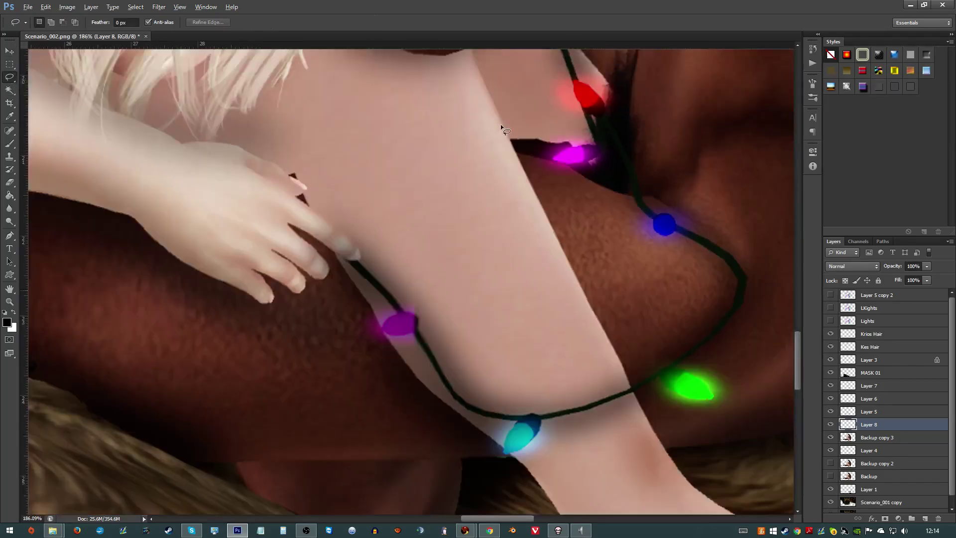
pyautogui.scroll(-1, 695, 154)
pyautogui.scroll(-1, 562, 191)
pyautogui.press('alt')
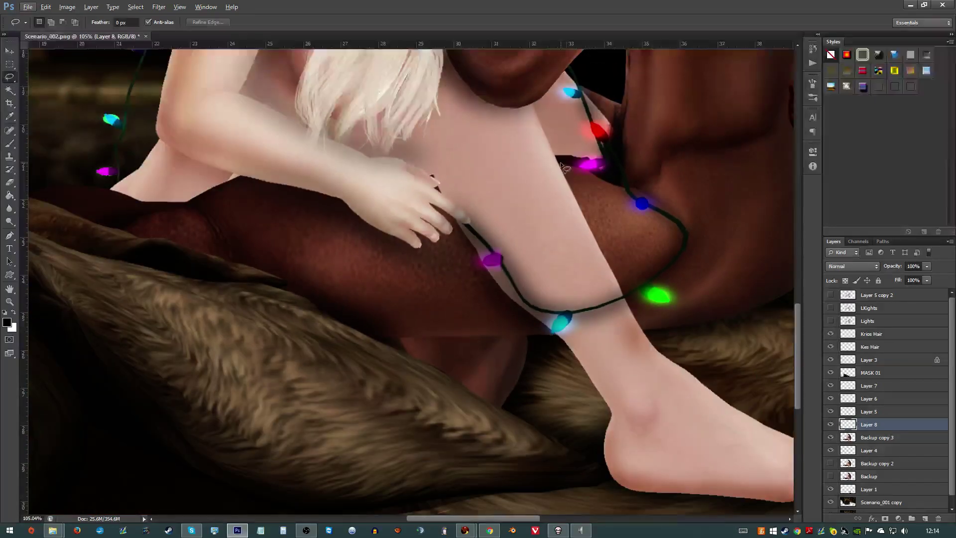
pyautogui.scroll(-4, 564, 167)
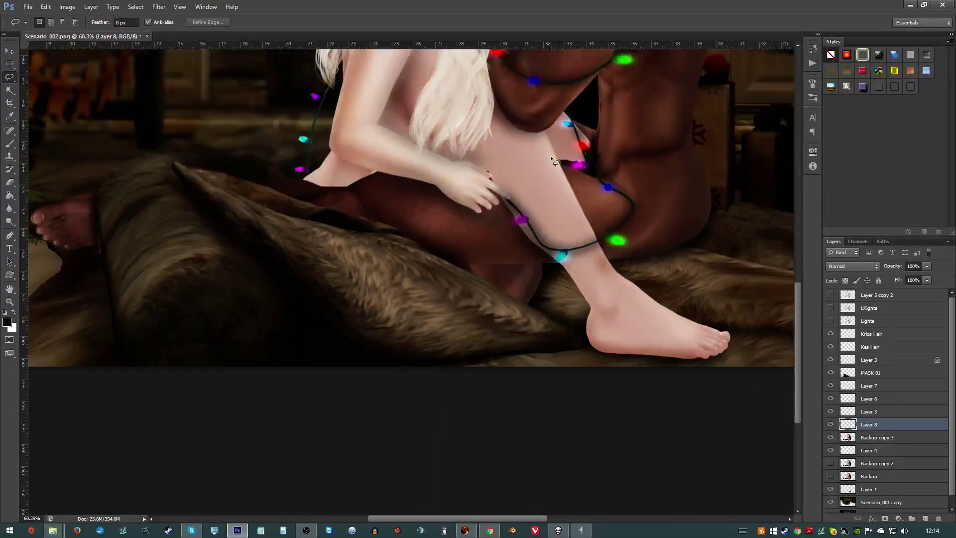
pyautogui.scroll(1, 566, 246)
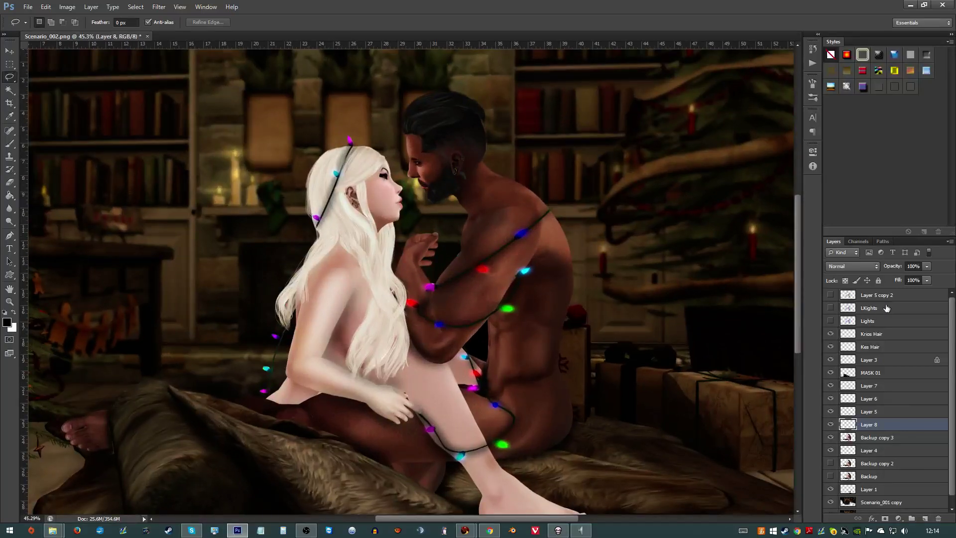
pyautogui.doubleClick(869, 424)
pyautogui.press('Return')
pyautogui.scroll(5, 520, 280)
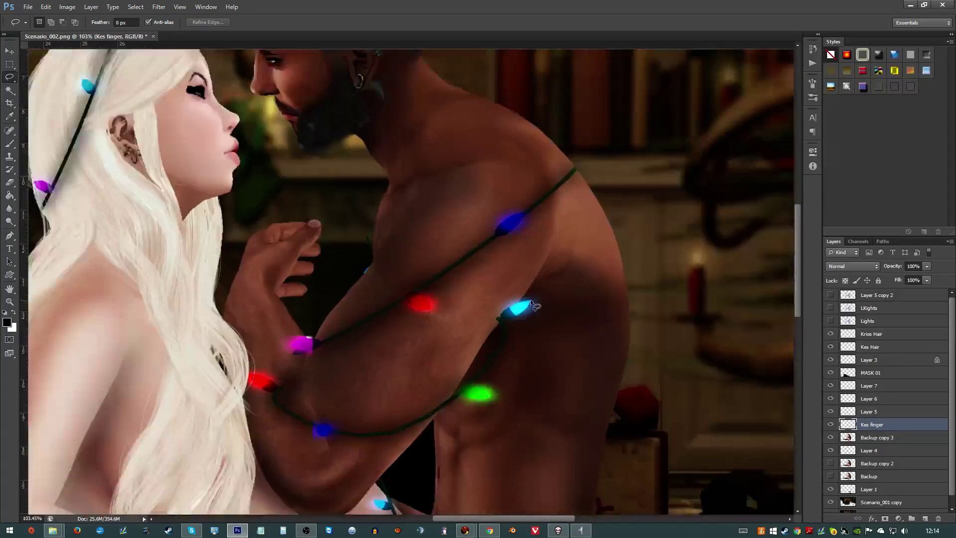
pyautogui.scroll(1, 533, 303)
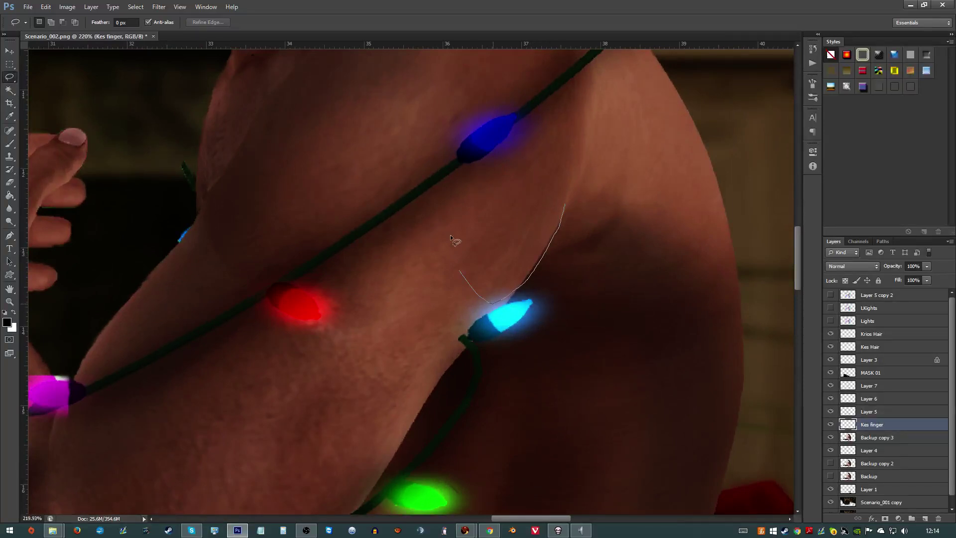
# - Lasso a patch of arm skin on Backup copy 3 and copy it to a new Layer 8
pyautogui.moveTo(450, 237); pyautogui.dragTo(450, 174)
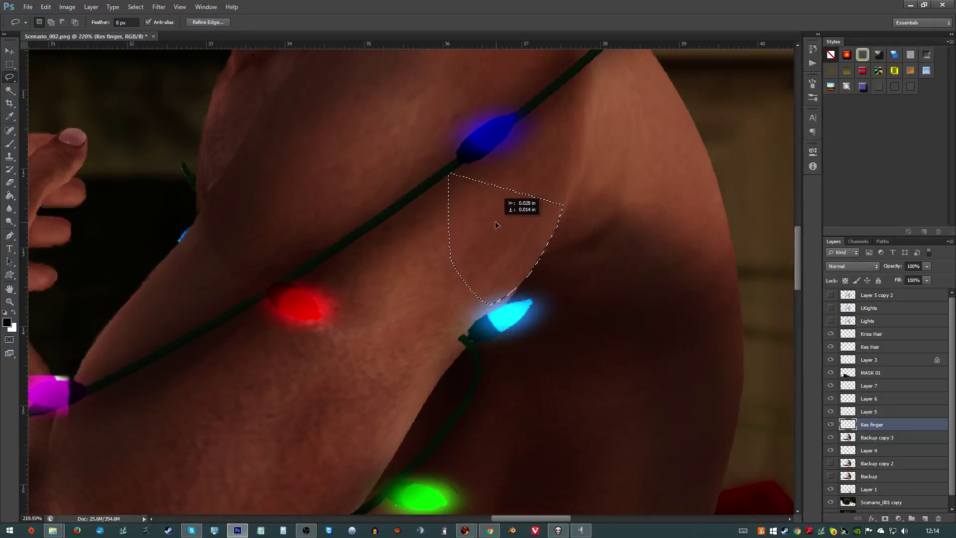
pyautogui.moveTo(521, 186); pyautogui.dragTo(345, 321)
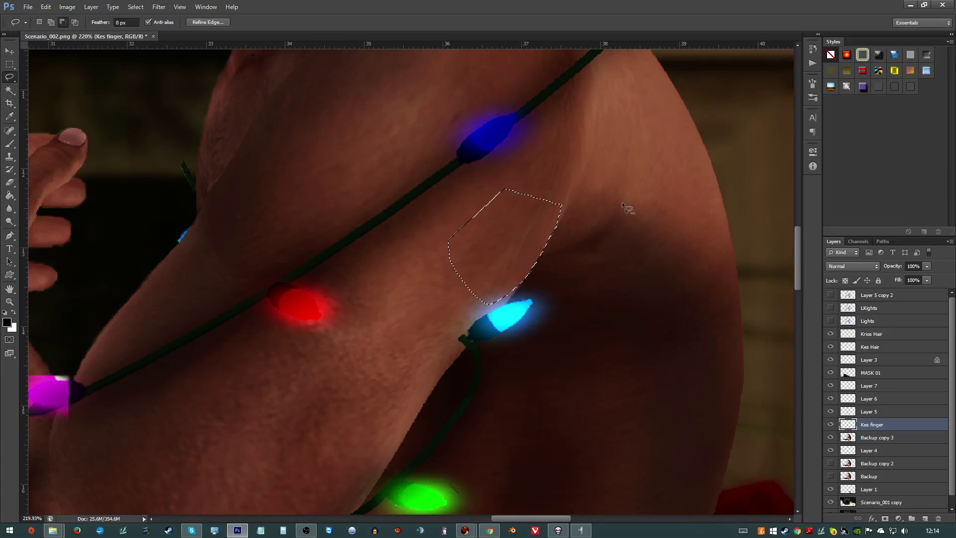
pyautogui.click(859, 436)
pyautogui.hotkey('ctrl', 'j')
pyautogui.press('v')
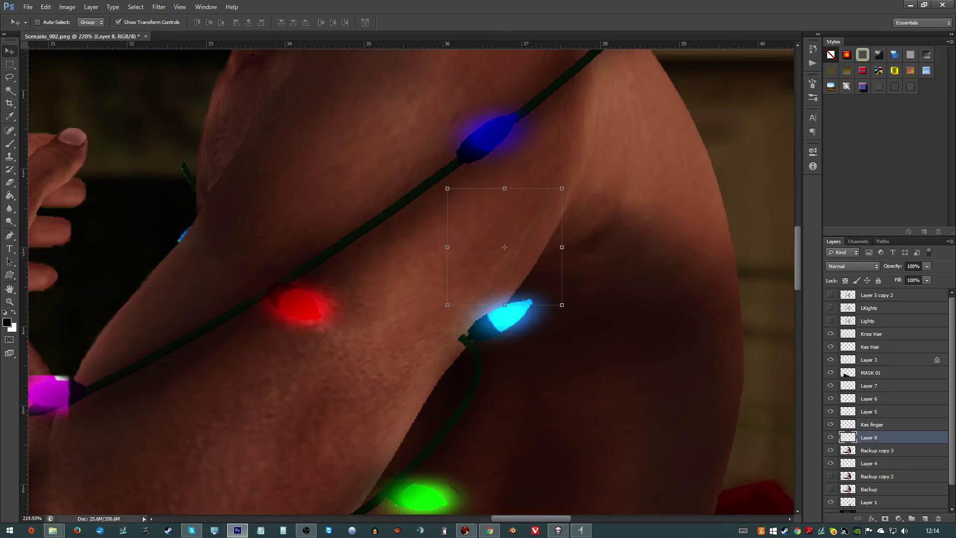
# - Move the skin patch over the seam by the cyan bulb and rotate it about 11 degrees
pyautogui.moveTo(542, 273); pyautogui.dragTo(501, 323)
pyautogui.moveTo(525, 233); pyautogui.dragTo(532, 249)
pyautogui.moveTo(493, 293); pyautogui.dragTo(494, 298)
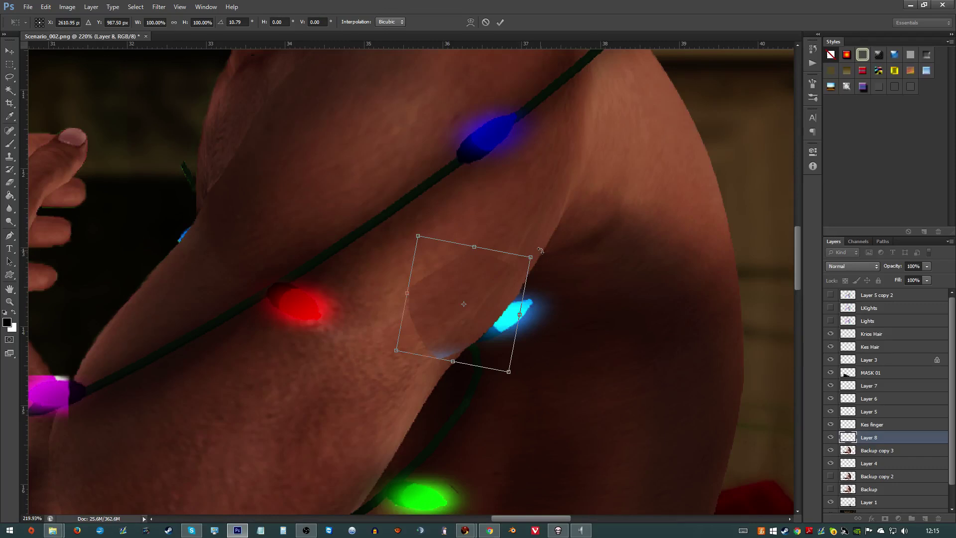
pyautogui.press('Return')
# - Erase the skin patch's upper edge softly and nudge it into place
pyautogui.press('e')
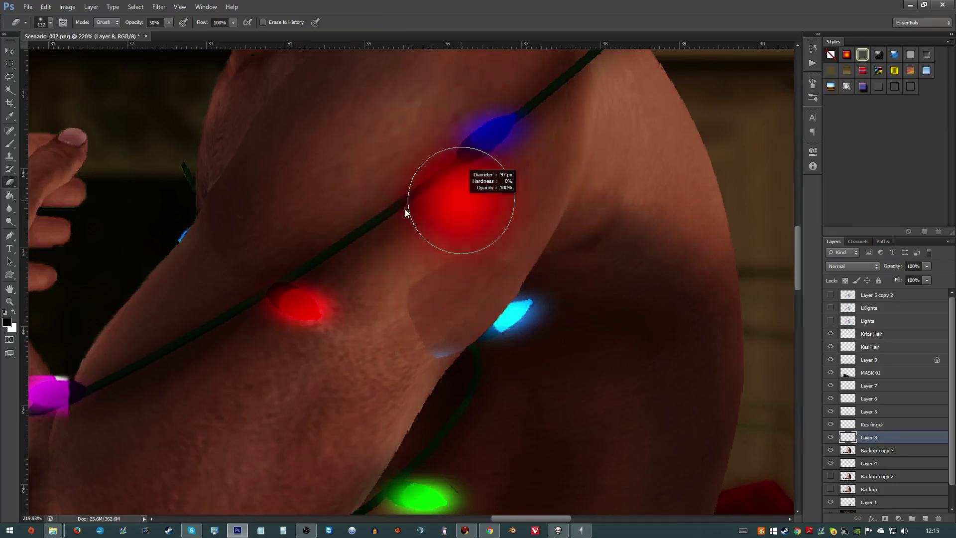
pyautogui.moveTo(465, 234)
pyautogui.mouseDown()
pyautogui.moveTo(517, 252)
pyautogui.moveTo(497, 247)
pyautogui.moveTo(428, 274)
pyautogui.moveTo(424, 346)
pyautogui.moveTo(438, 342)
pyautogui.moveTo(448, 367)
pyautogui.moveTo(478, 352)
pyautogui.moveTo(471, 342)
pyautogui.moveTo(461, 359)
pyautogui.moveTo(465, 353)
pyautogui.mouseUp()
pyautogui.press('v')
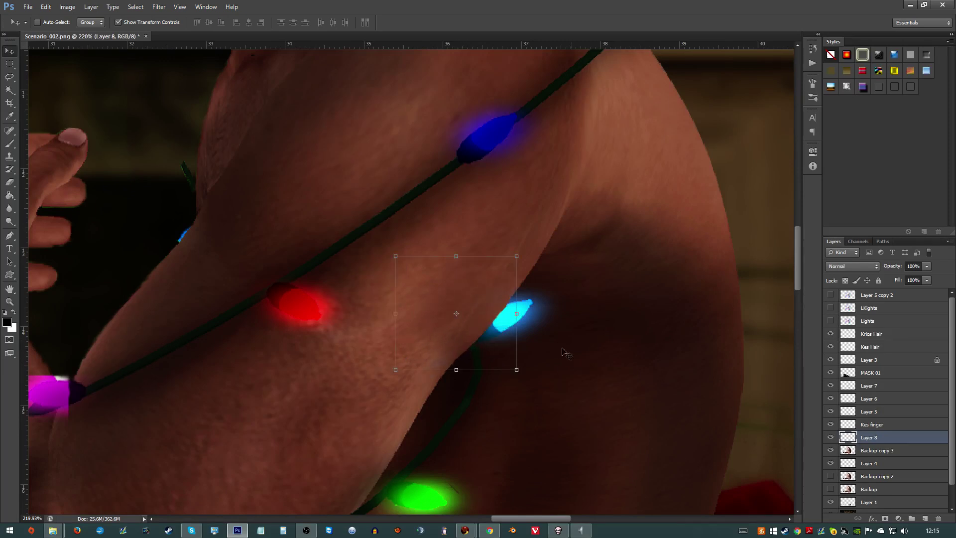
pyautogui.click(9, 77)
# - Smudge away the bluish streak on the arm's lower edge
pyautogui.scroll(-3, 567, 326)
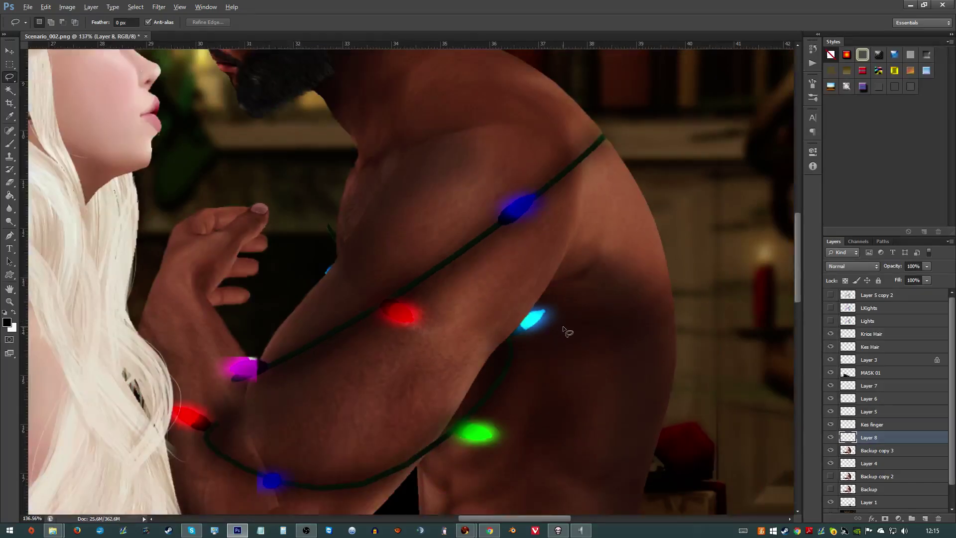
pyautogui.scroll(-5, 567, 331)
pyautogui.scroll(4, 568, 319)
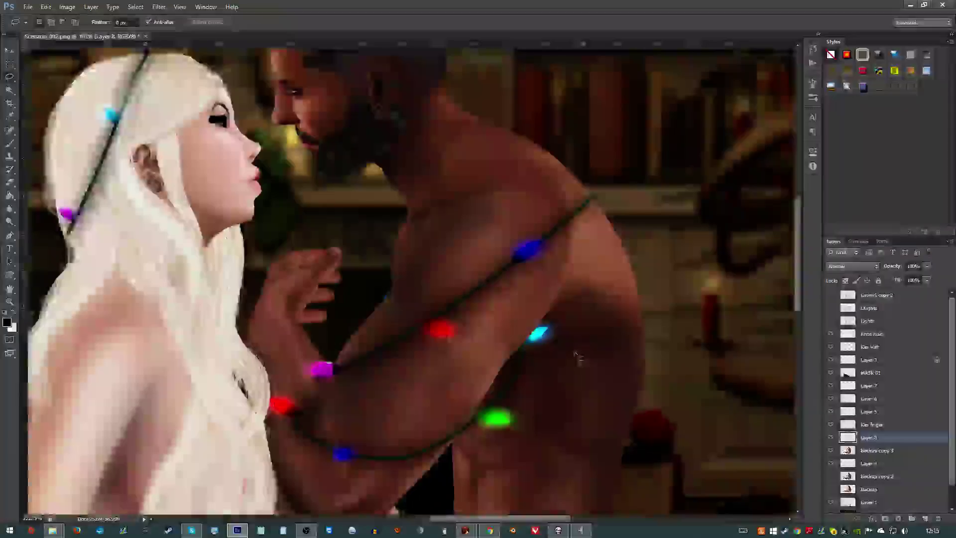
pyautogui.scroll(5, 576, 354)
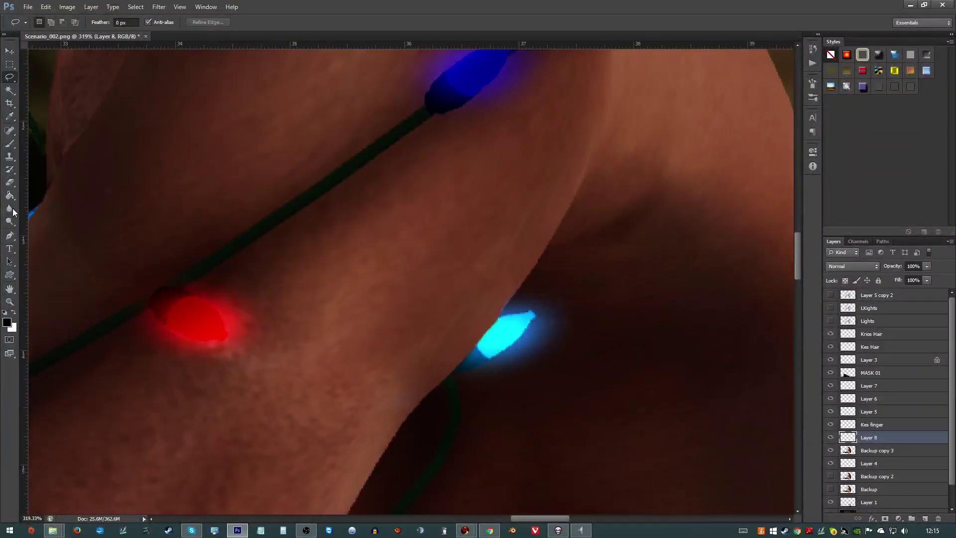
pyautogui.click(11, 209)
pyautogui.click(36, 227)
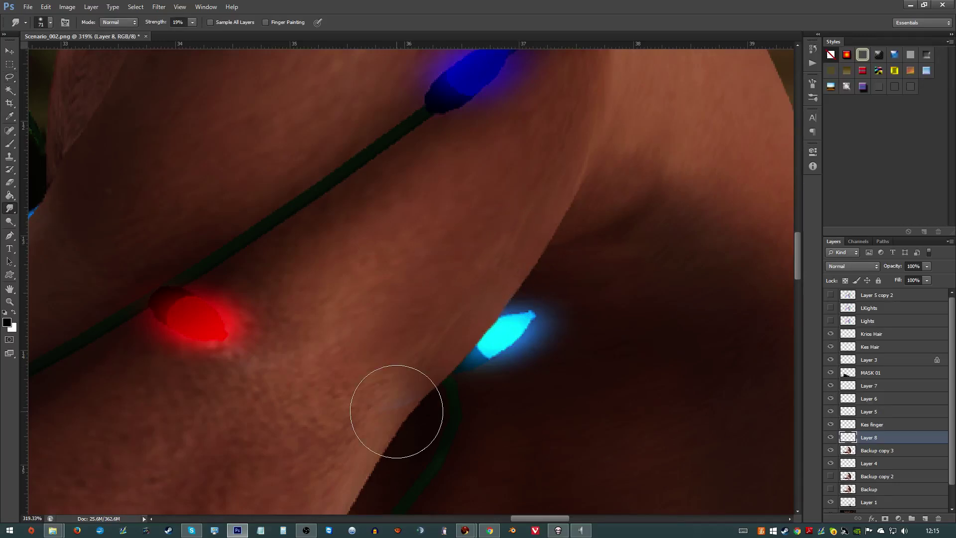
pyautogui.moveTo(397, 412)
pyautogui.mouseDown()
pyautogui.moveTo(381, 410)
pyautogui.moveTo(345, 435)
pyautogui.mouseUp()
pyautogui.scroll(-8, 395, 420)
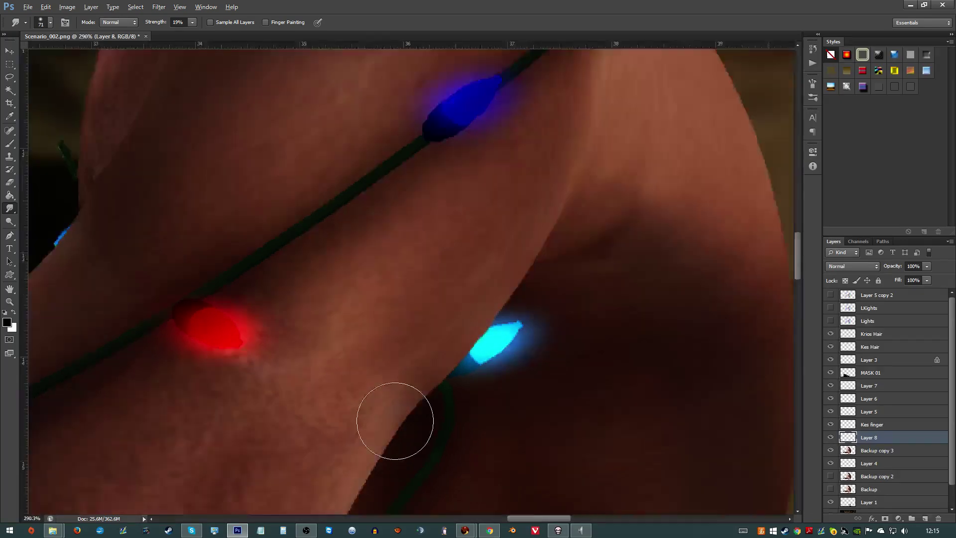
pyautogui.scroll(6, 272, 403)
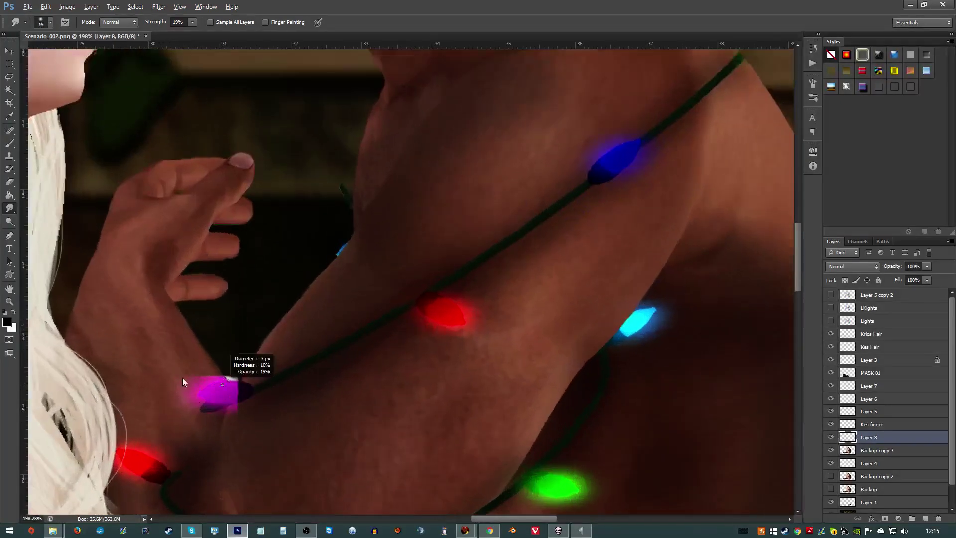
pyautogui.moveTo(182, 377); pyautogui.dragTo(190, 380)
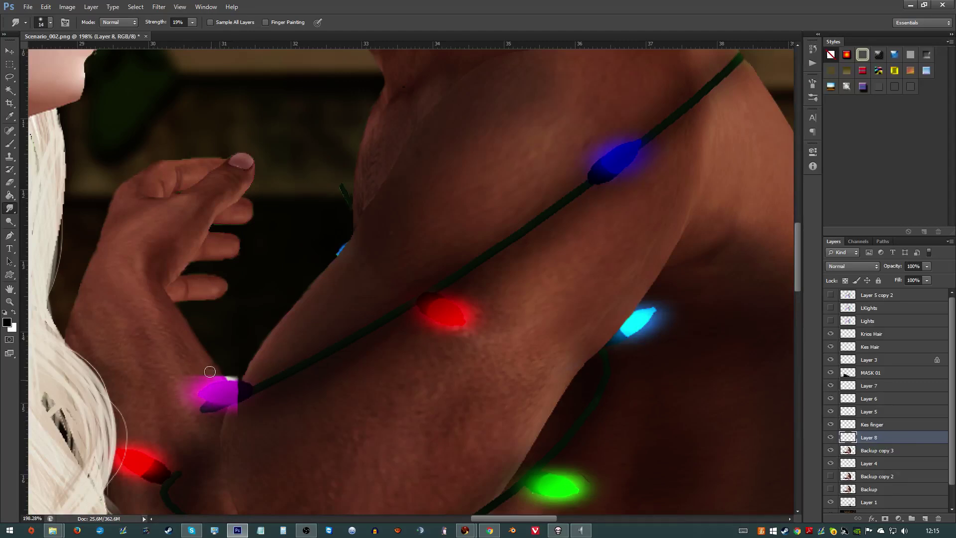
# - On Backup copy 3, blur the dark edge under the magenta bulb into the skin
pyautogui.click(888, 449)
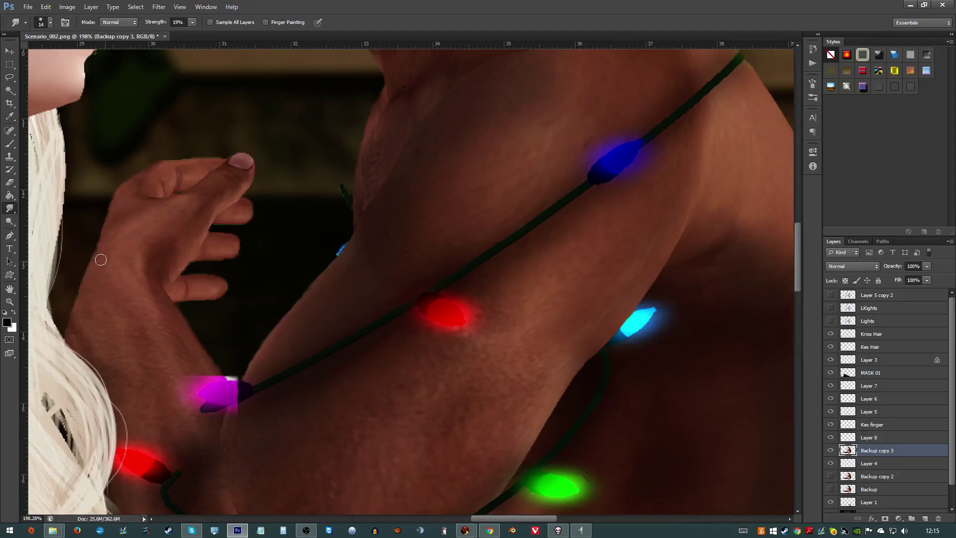
pyautogui.rightClick(11, 213)
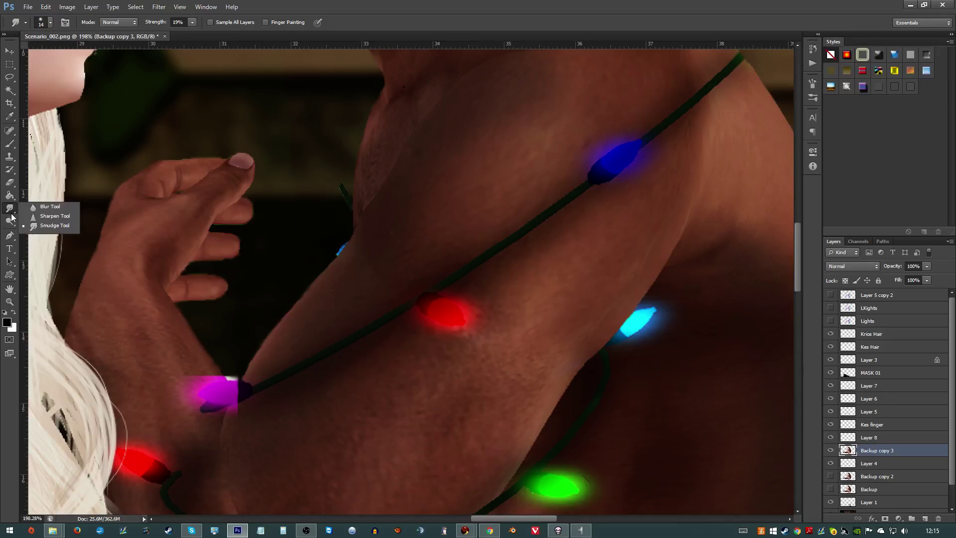
pyautogui.click(42, 207)
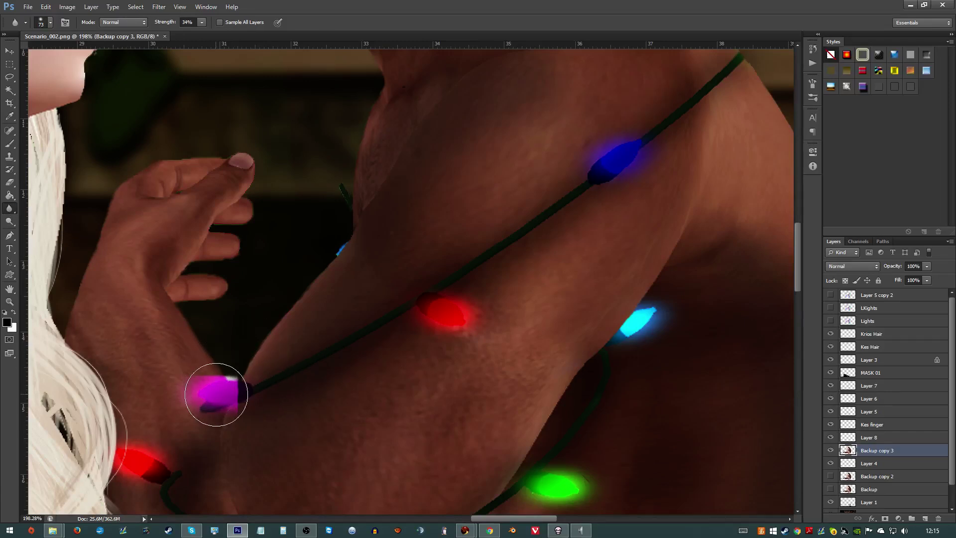
pyautogui.moveTo(216, 394)
pyautogui.mouseDown()
pyautogui.moveTo(225, 388)
pyautogui.moveTo(254, 408)
pyautogui.mouseUp()
pyautogui.scroll(-5, 254, 407)
pyautogui.scroll(6, 198, 452)
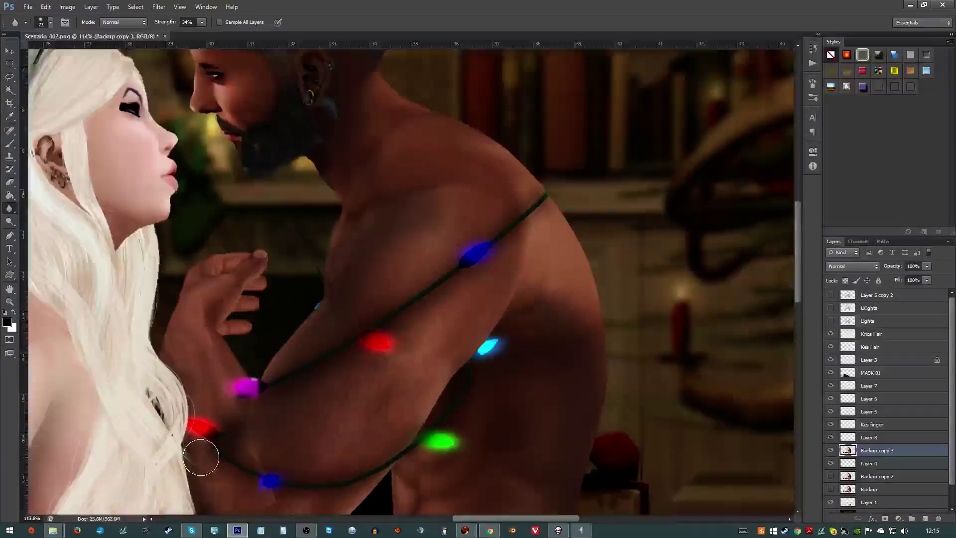
pyautogui.scroll(-3, 283, 448)
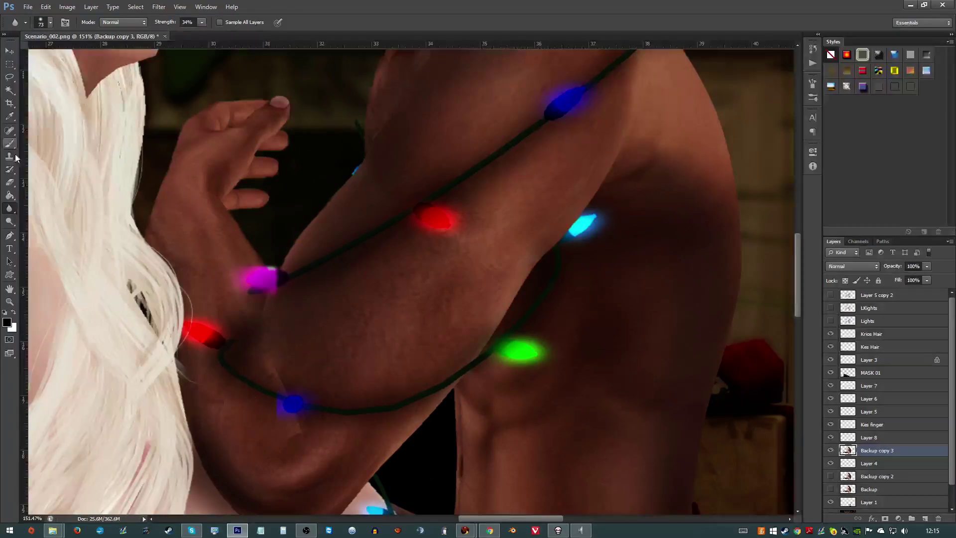
pyautogui.scroll(-4, 581, 376)
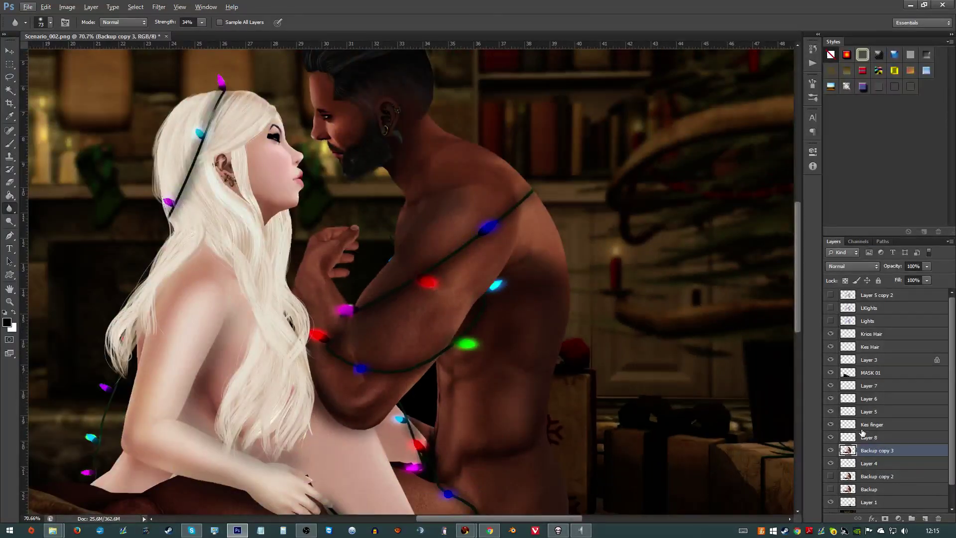
# - Show the Lights layers' coloured glow and rename Layer 5 to 'Shadows 01'
pyautogui.click(831, 321)
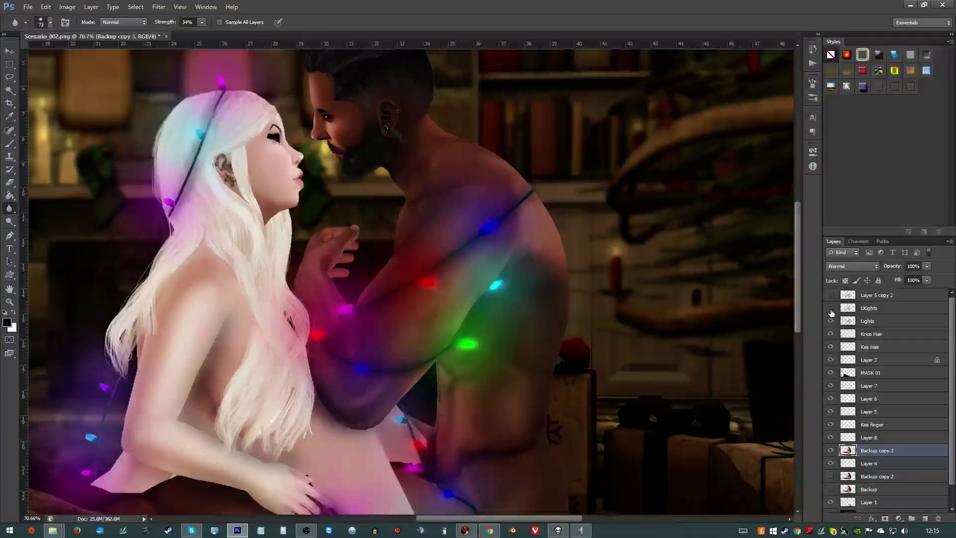
pyautogui.click(831, 308)
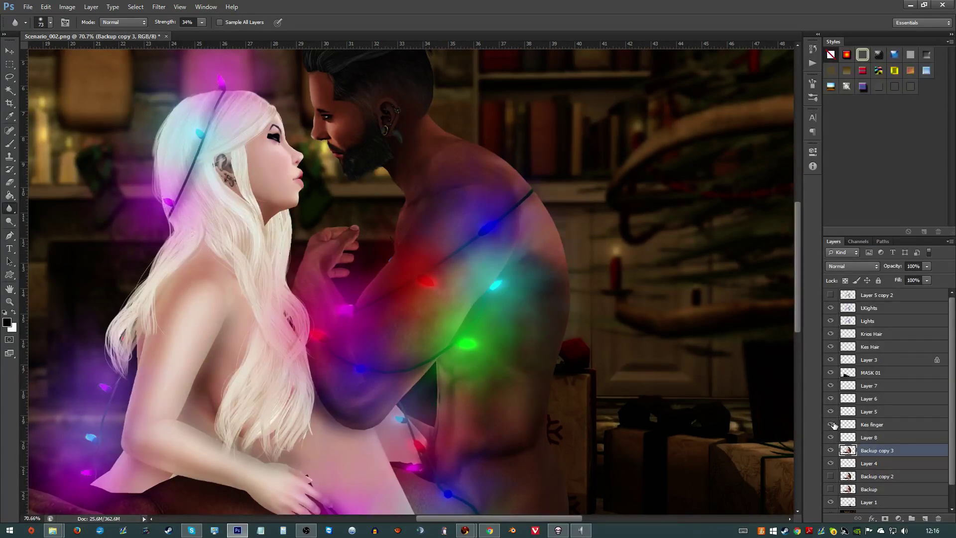
pyautogui.click(831, 411)
pyautogui.click(831, 412)
pyautogui.doubleClick(880, 411)
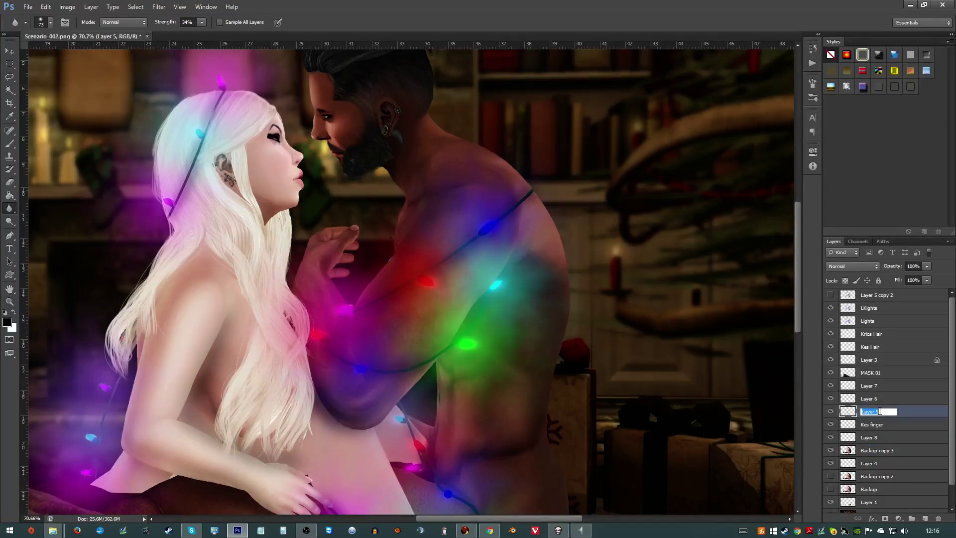
pyautogui.write('Shadows 01')
pyautogui.press('Return')
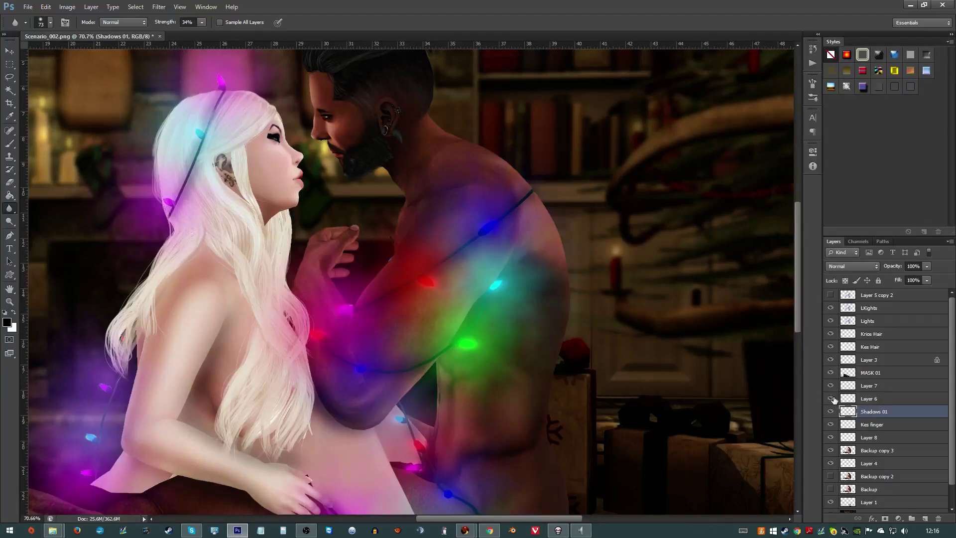
# - Rename Layer 7 to 'Shadows Lights' and lower its opacity to 73%
pyautogui.click(831, 386)
pyautogui.click(831, 387)
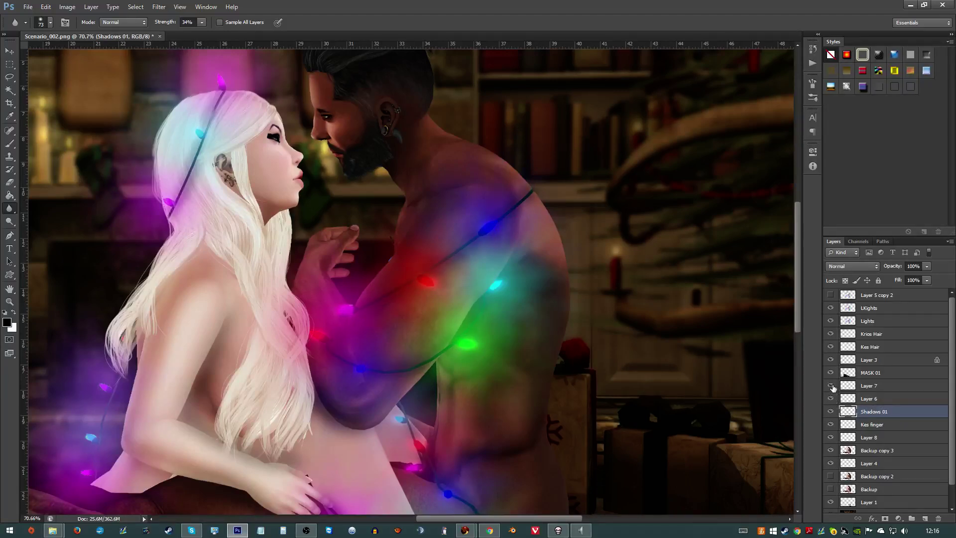
pyautogui.click(872, 390)
pyautogui.doubleClick(875, 387)
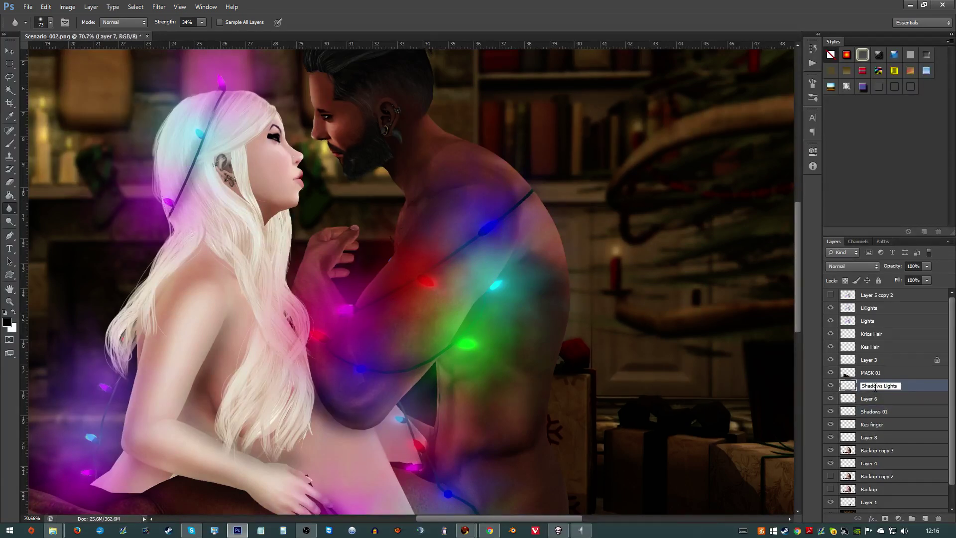
pyautogui.press('Return')
pyautogui.click(830, 385)
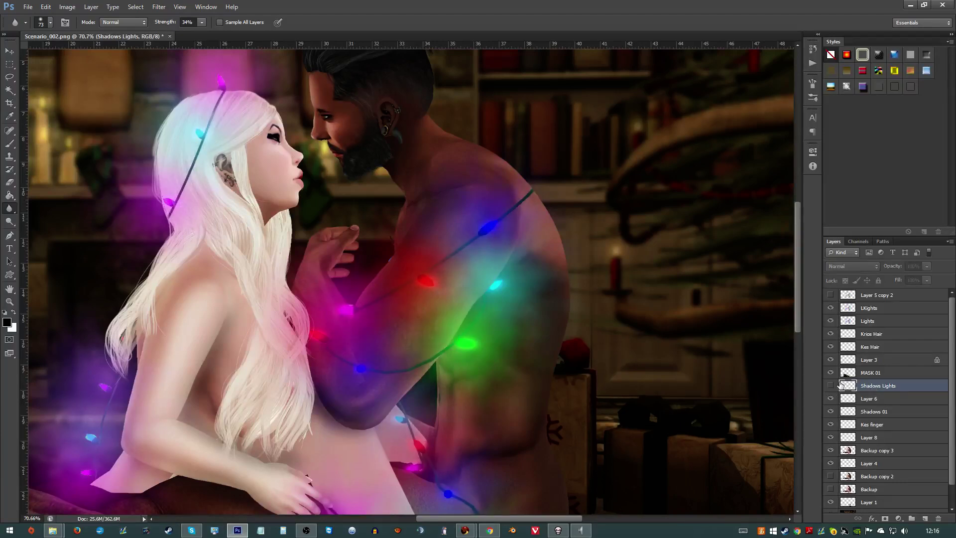
pyautogui.click(830, 385)
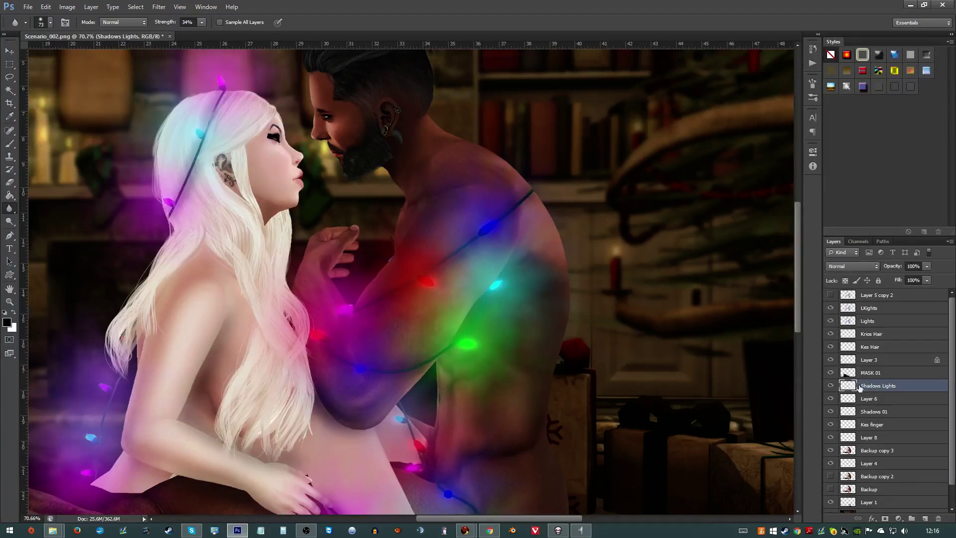
pyautogui.moveTo(899, 269); pyautogui.dragTo(884, 265)
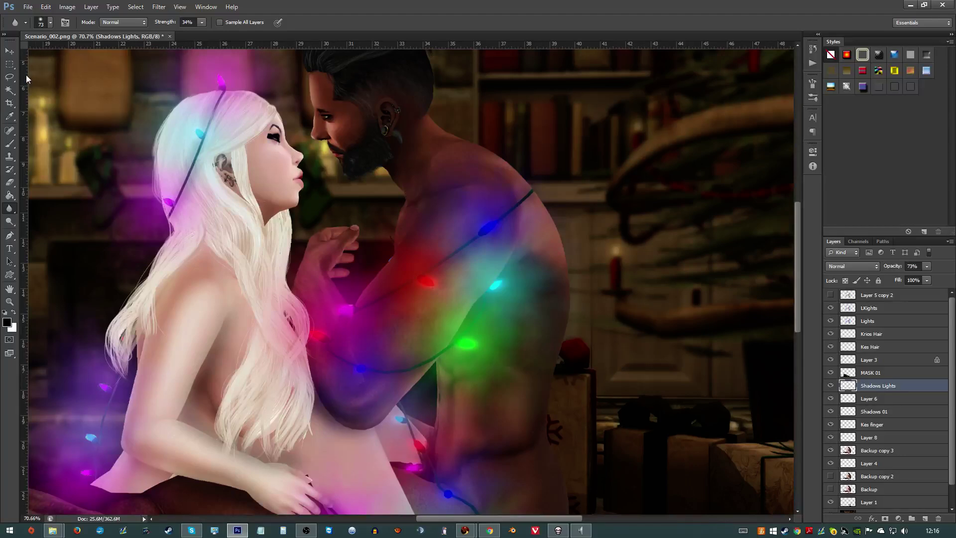
# - Zoom in on the couple's faces to check the glow, then zoom back out to the whole scene
pyautogui.click(10, 77)
pyautogui.scroll(-3, 241, 235)
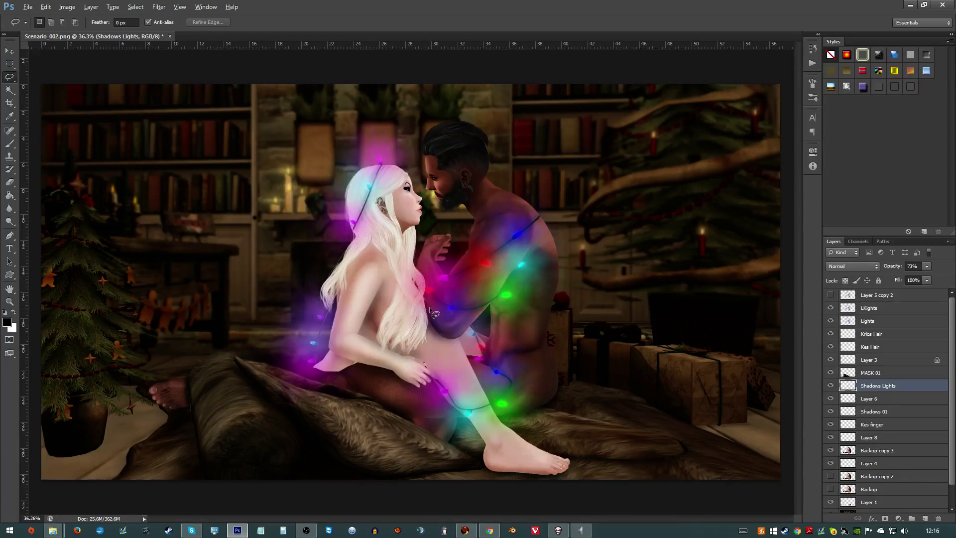
pyautogui.scroll(3, 457, 199)
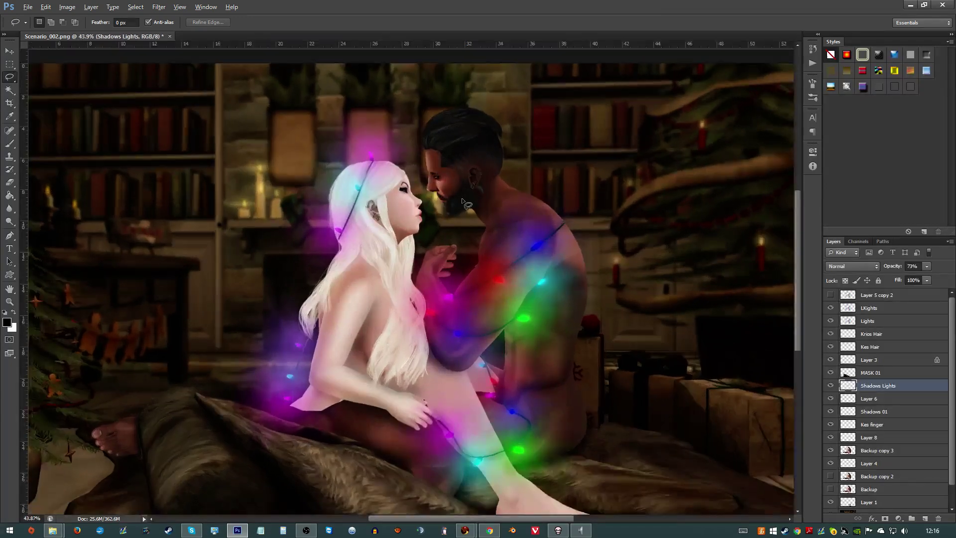
pyautogui.scroll(-3, 457, 199)
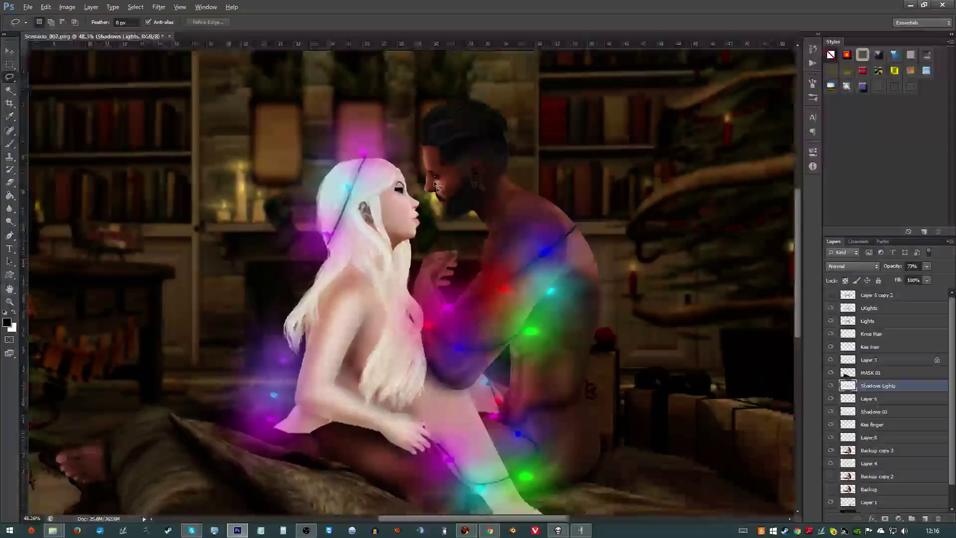
pyautogui.press('alt')
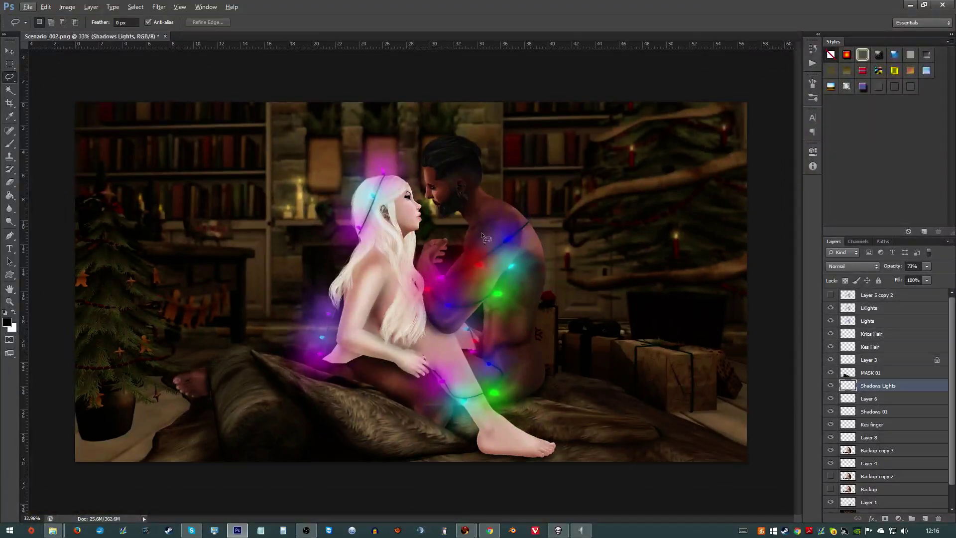
pyautogui.scroll(5, 436, 233)
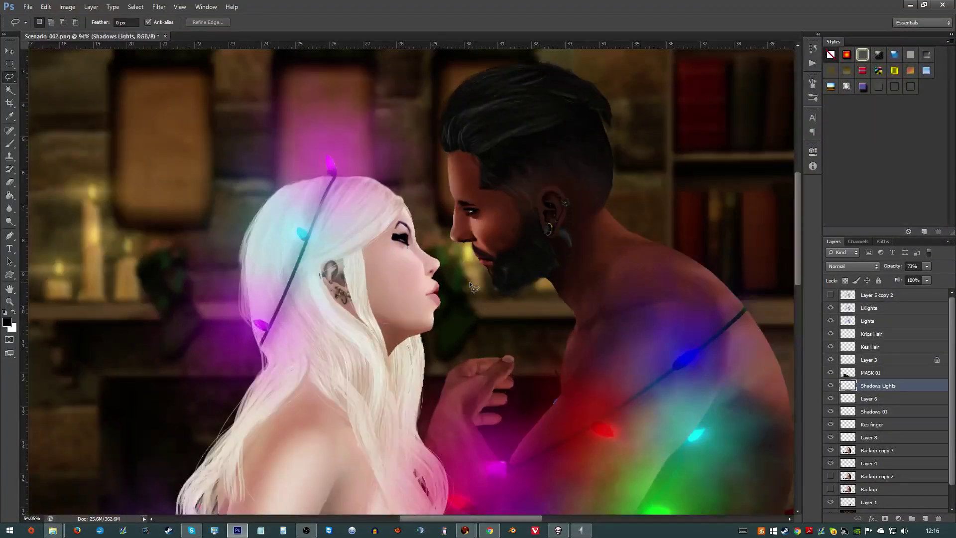
pyautogui.scroll(-5, 438, 319)
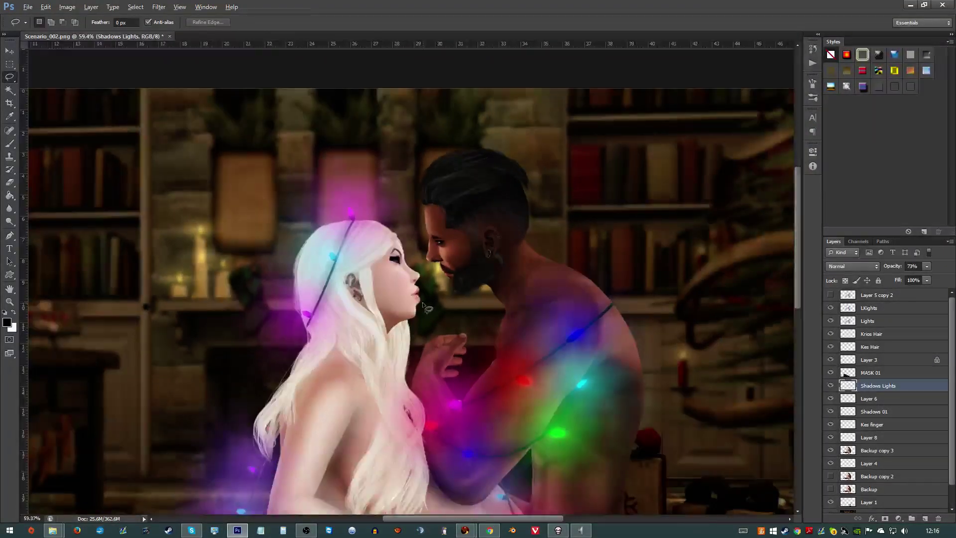
pyautogui.press('alt')
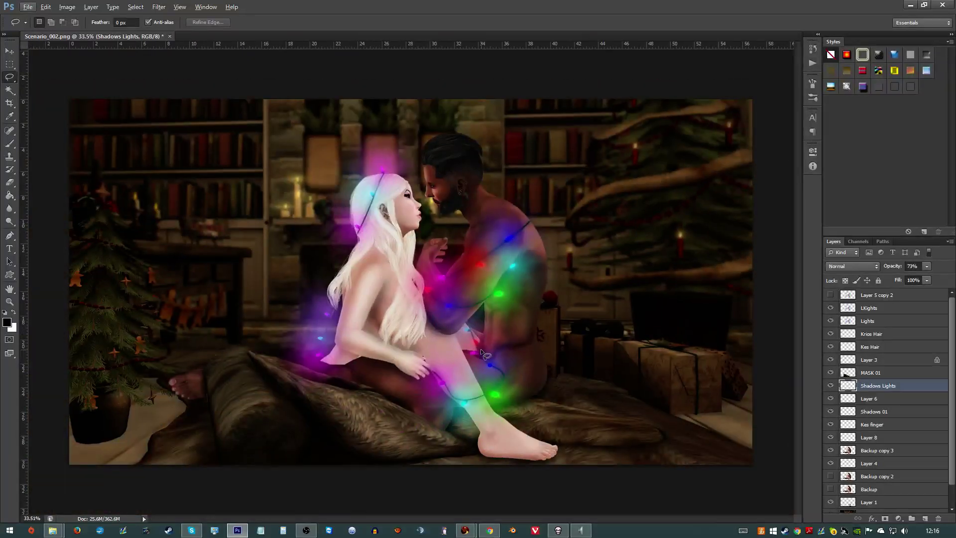
# - Stamp all visible layers into Layer 9, Gaussian-blur it, and set its blend mode to Lighten
pyautogui.click(907, 297)
pyautogui.hotkey('ctrl', 'shift', 'alt', 'e')
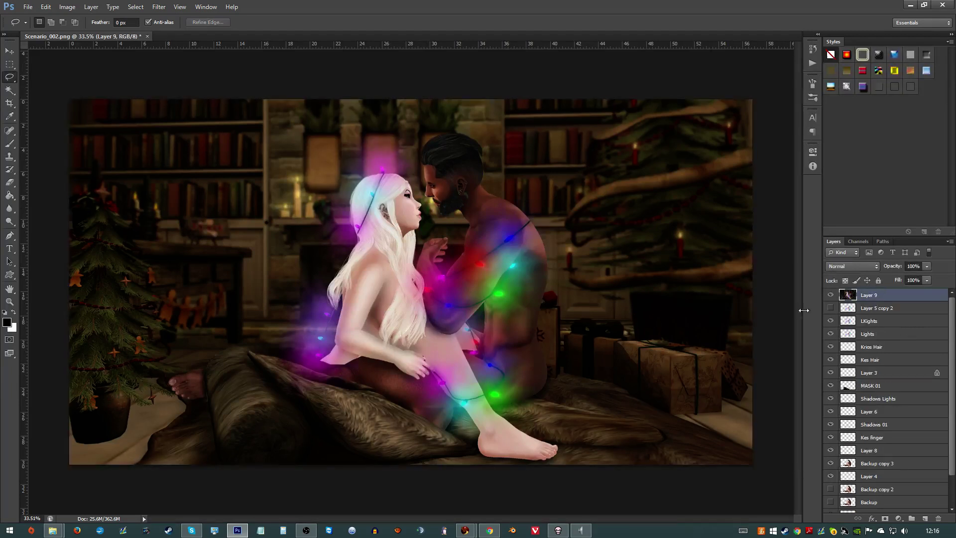
pyautogui.click(59, 9)
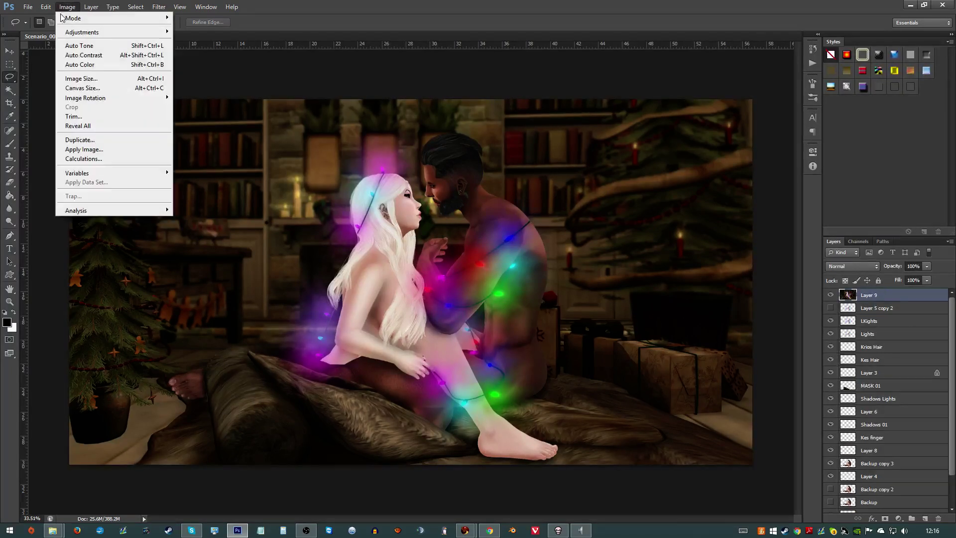
pyautogui.moveTo(104, 4)
pyautogui.moveTo(159, 6)
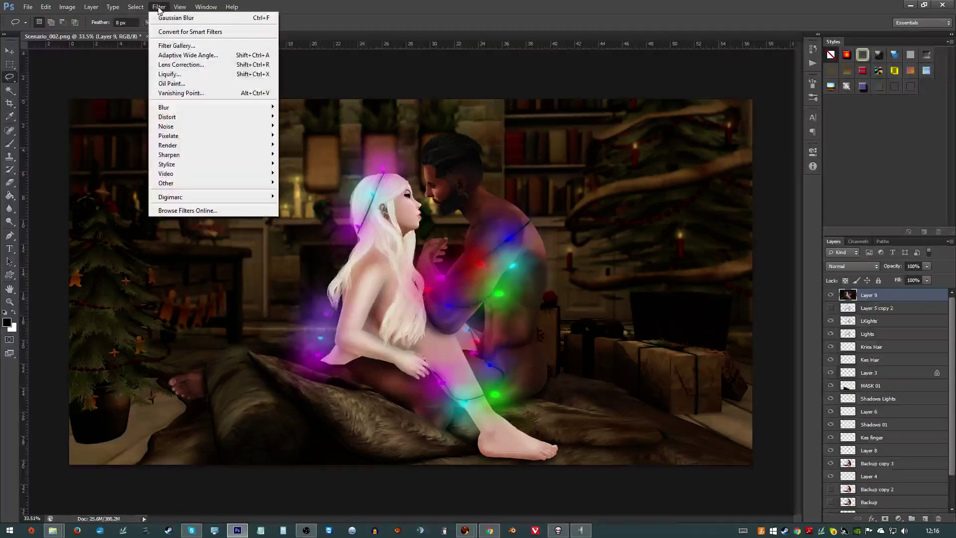
pyautogui.click(189, 18)
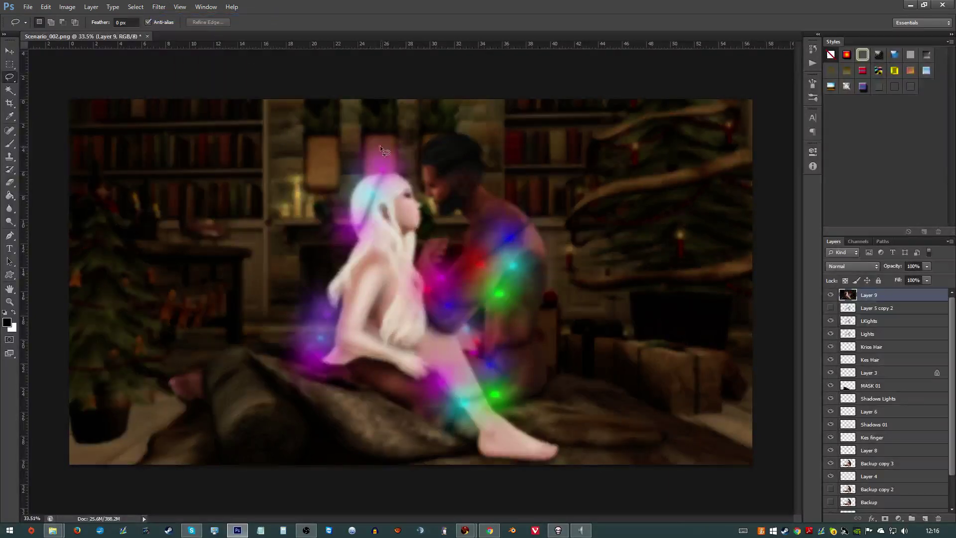
pyautogui.click(853, 266)
pyautogui.click(852, 266)
pyautogui.scroll(-7, 852, 265)
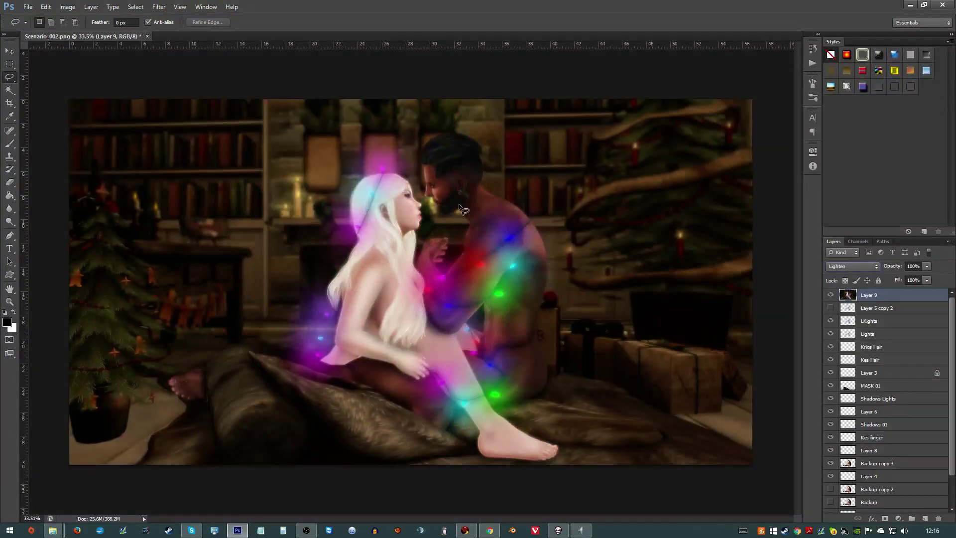
# - Erase the blurred glow from the man's chest with a 228 px eraser at 100% opacity
pyautogui.press('e')
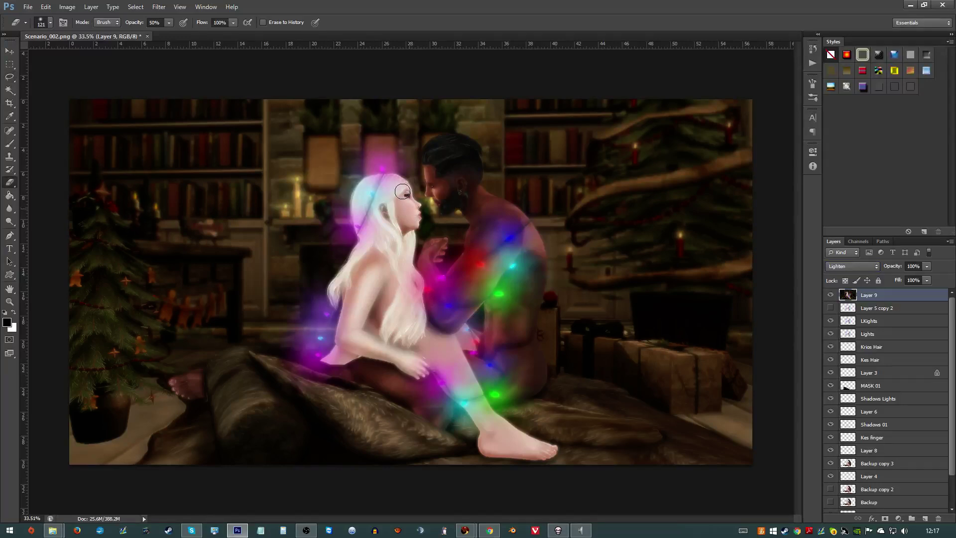
pyautogui.moveTo(411, 211); pyautogui.dragTo(431, 220)
pyautogui.moveTo(145, 26); pyautogui.dragTo(164, 26)
pyautogui.moveTo(402, 300)
pyautogui.mouseDown()
pyautogui.moveTo(391, 349)
pyautogui.moveTo(375, 294)
pyautogui.moveTo(359, 306)
pyautogui.moveTo(376, 252)
pyautogui.moveTo(342, 288)
pyautogui.moveTo(376, 258)
pyautogui.moveTo(336, 229)
pyautogui.moveTo(356, 160)
pyautogui.moveTo(346, 192)
pyautogui.moveTo(418, 137)
pyautogui.mouseUp()
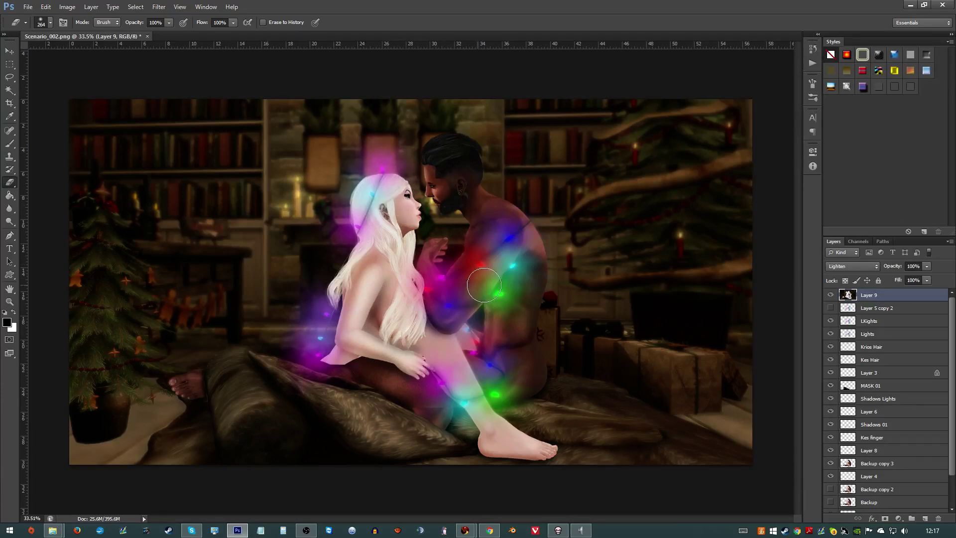
pyautogui.scroll(-3, 508, 331)
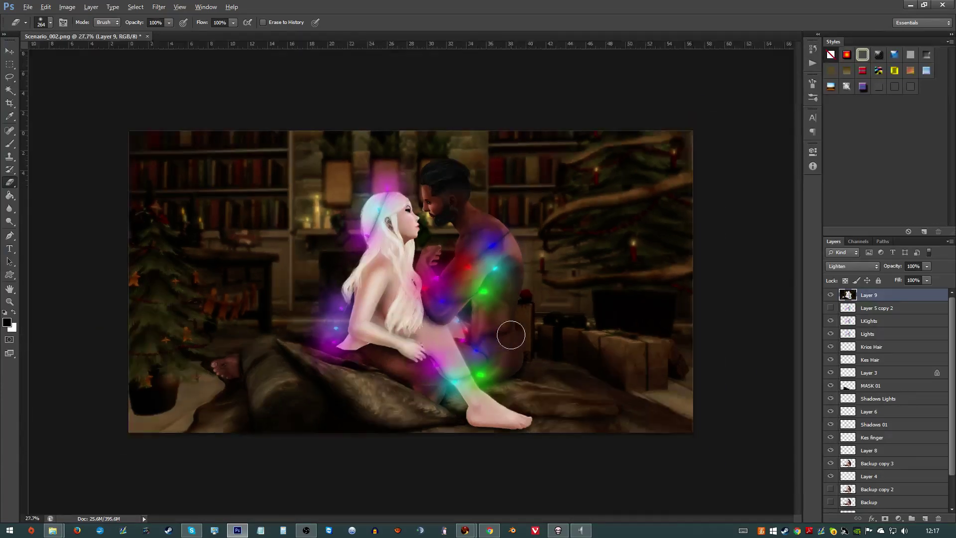
pyautogui.scroll(2, 508, 330)
# - Toggle Layer 9's visibility on and off to compare the softening effect
pyautogui.click(829, 294)
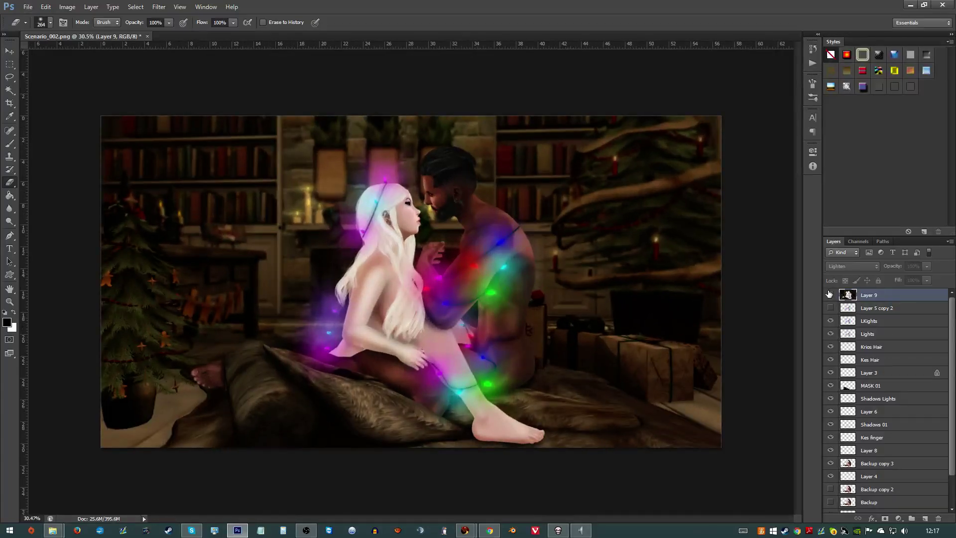
pyautogui.click(830, 293)
pyautogui.click(829, 293)
pyautogui.click(829, 293)
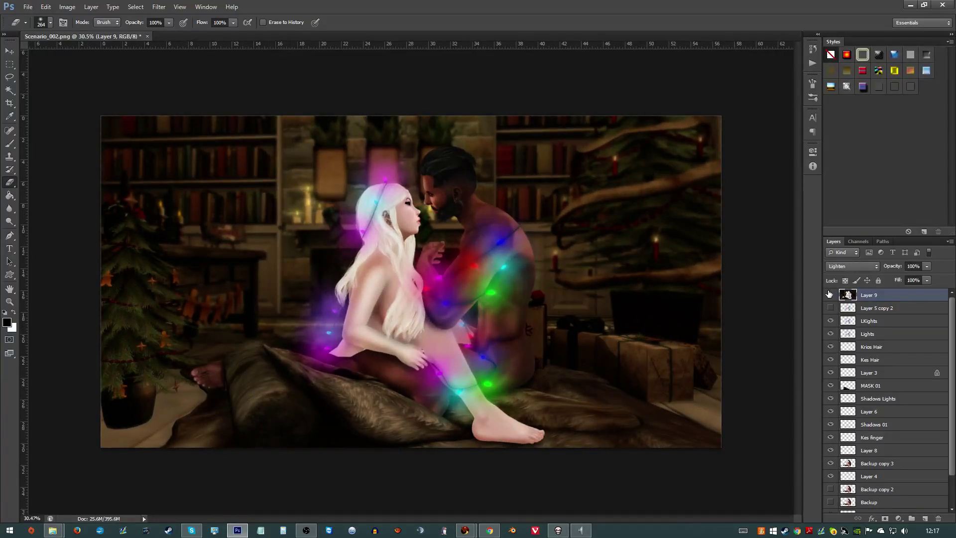
pyautogui.click(829, 293)
pyautogui.click(830, 294)
pyautogui.scroll(1, 722, 159)
pyautogui.scroll(1, 721, 160)
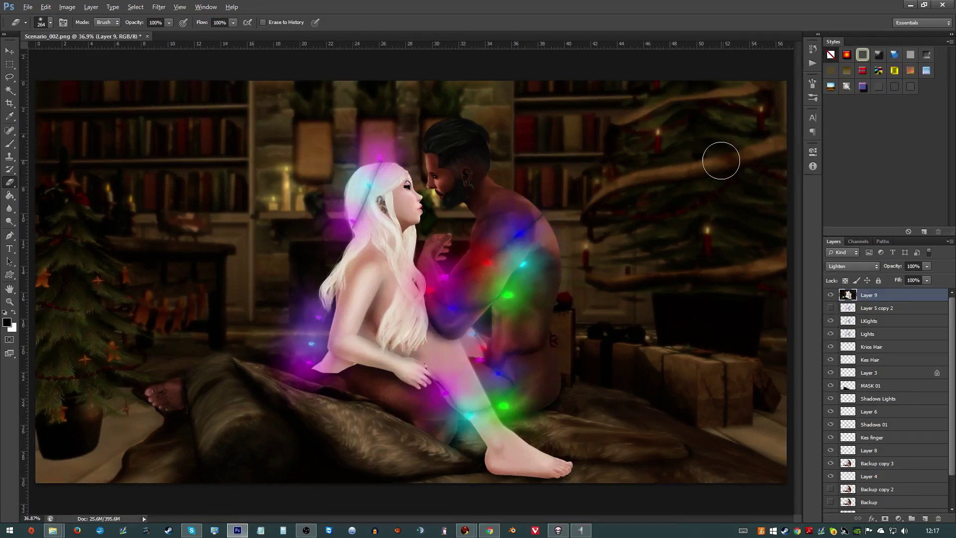
pyautogui.scroll(-4, 720, 160)
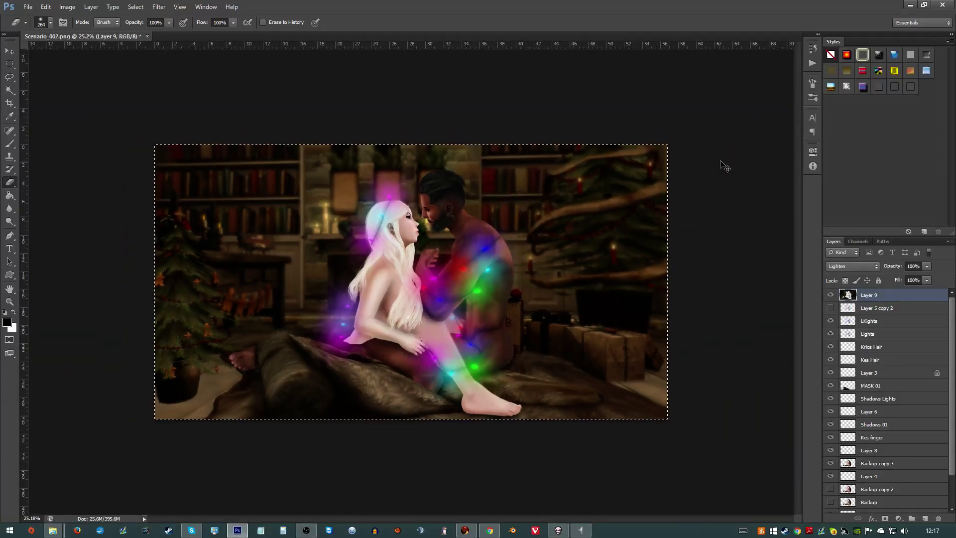
# - Paste a merged copy into Layer 10 and give it a 0° Motion Blur of 13 pixels
pyautogui.hotkey('ctrl', 'a')
pyautogui.hotkey('ctrl', 'shift', 'c')
pyautogui.hotkey('ctrl', 'v')
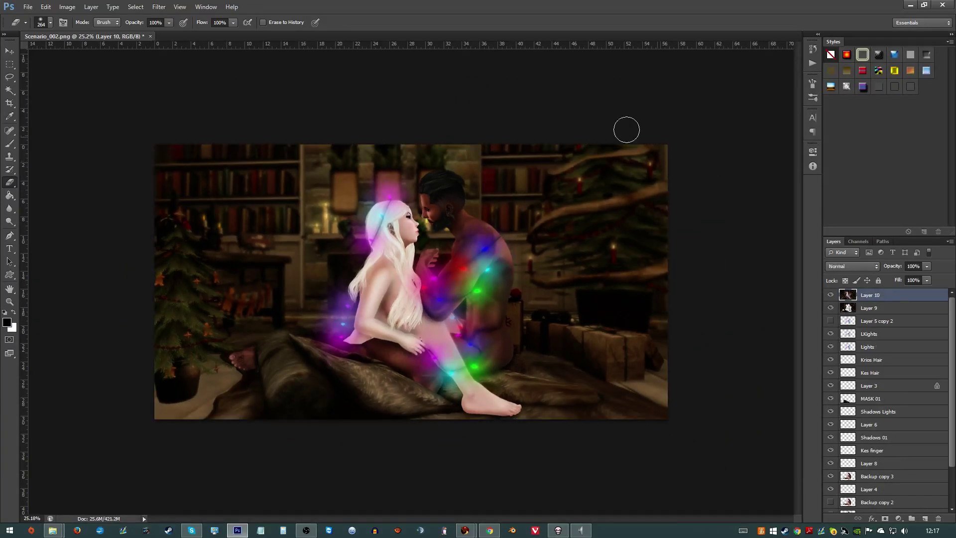
pyautogui.click(159, 6)
pyautogui.moveTo(172, 110)
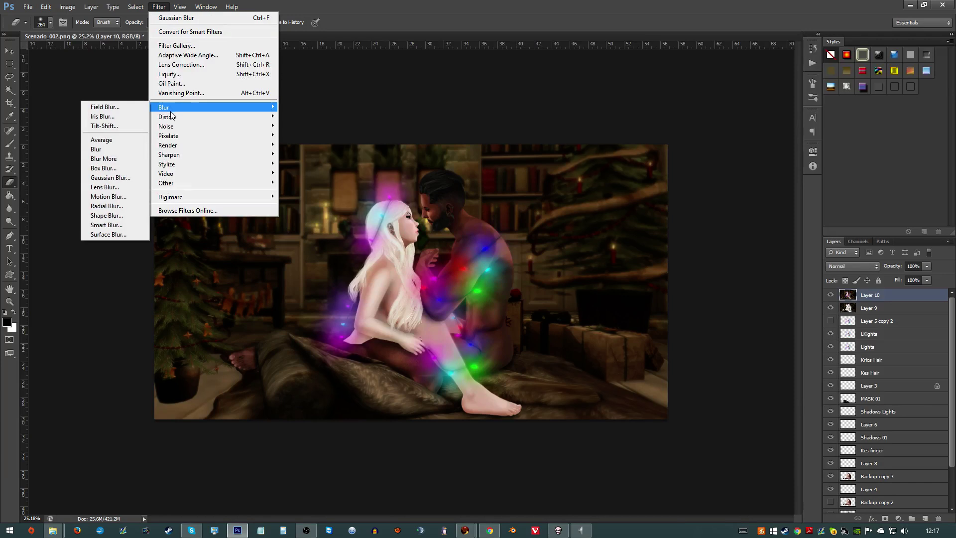
pyautogui.click(109, 196)
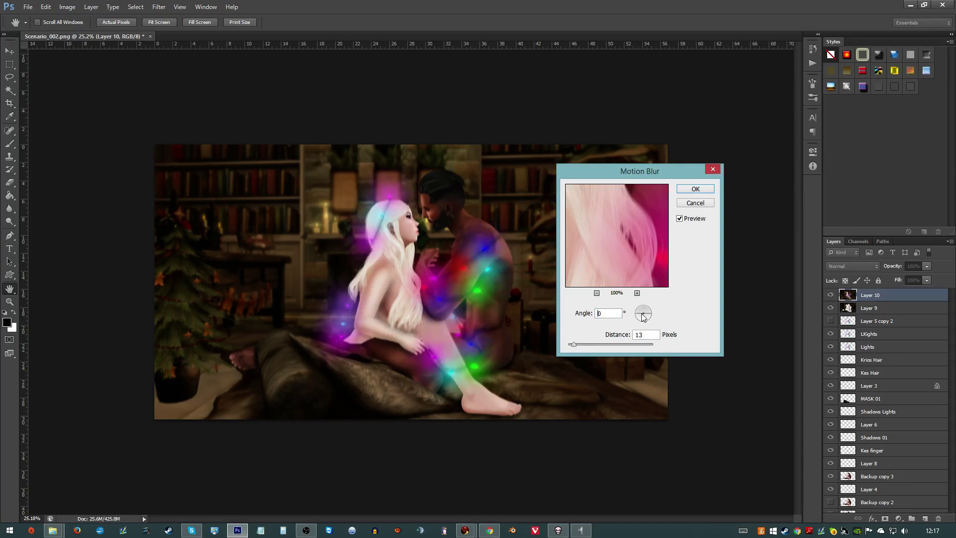
pyautogui.click(642, 313)
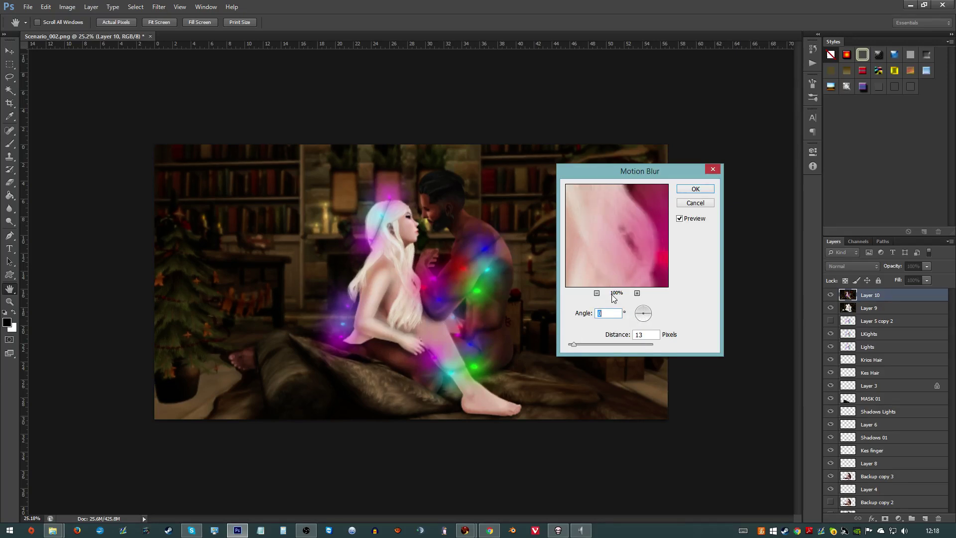
pyautogui.click(697, 189)
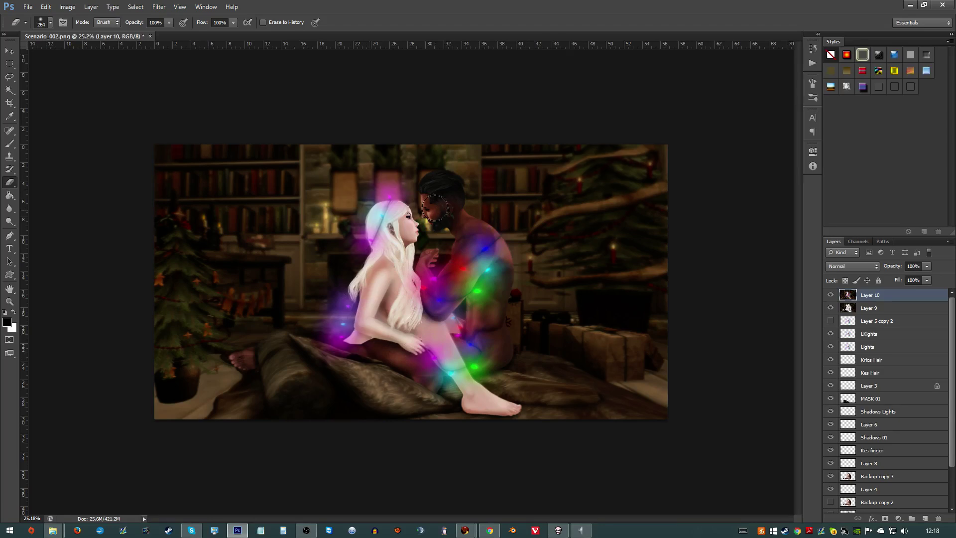
# - Undo the last Eraser stroke from the Edit menu
pyautogui.scroll(-2, 435, 312)
pyautogui.scroll(2, 435, 312)
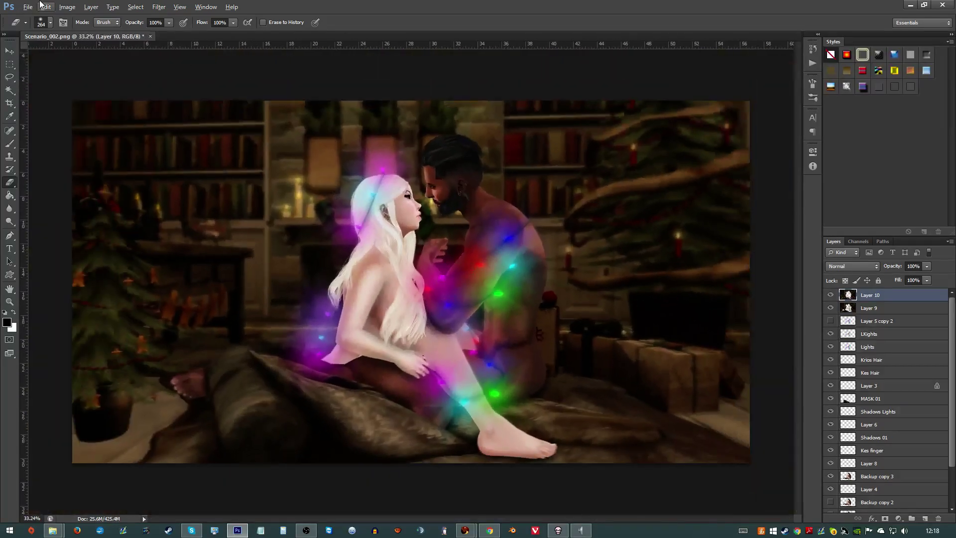
pyautogui.click(42, 6)
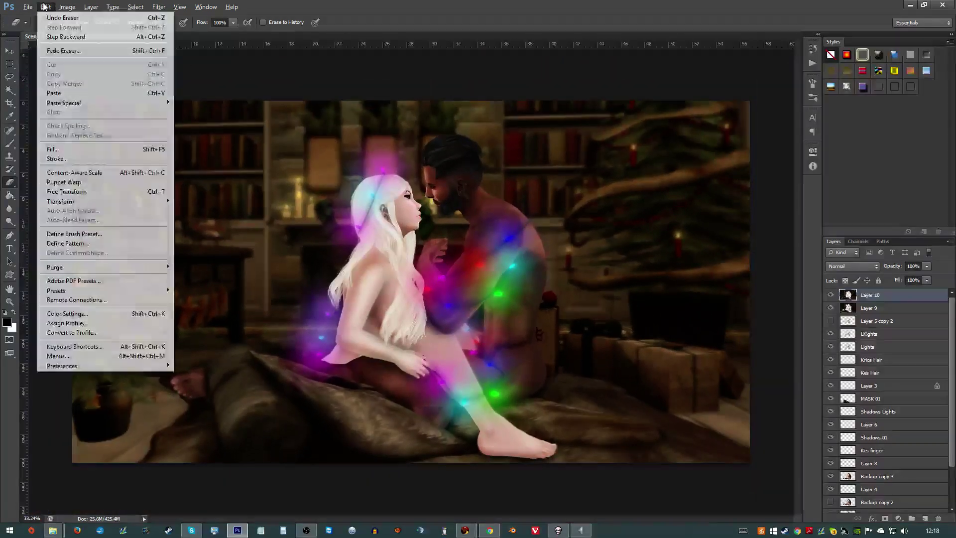
pyautogui.moveTo(75, 18)
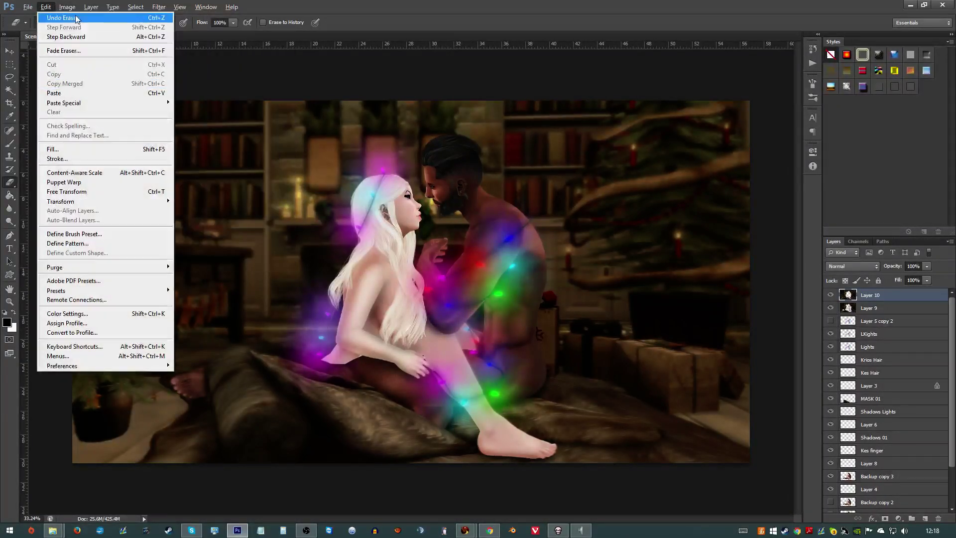
pyautogui.click(75, 11)
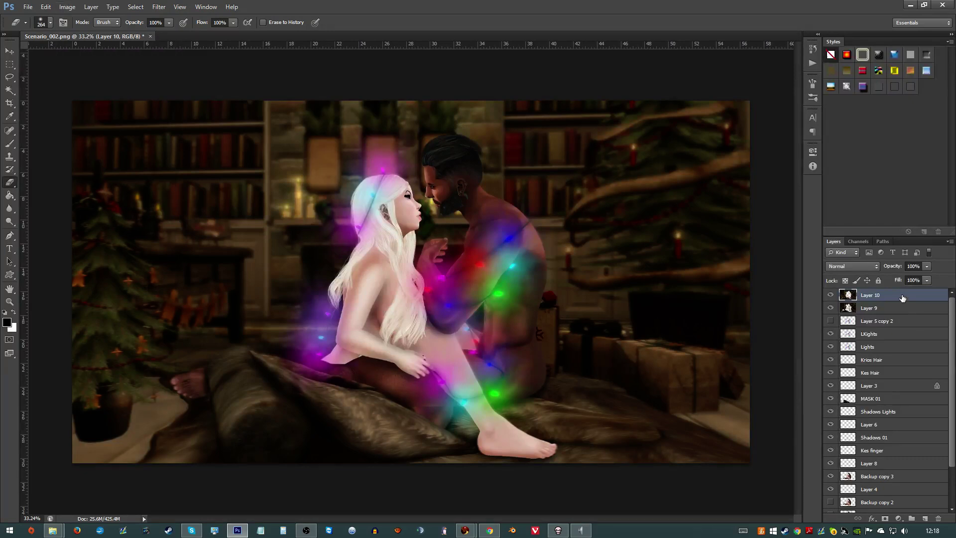
# - Stamp visible layers into Layer 11 and apply a Color Balance adjustment to it
pyautogui.hotkey('ctrl', 'shift', 'alt', 'e')
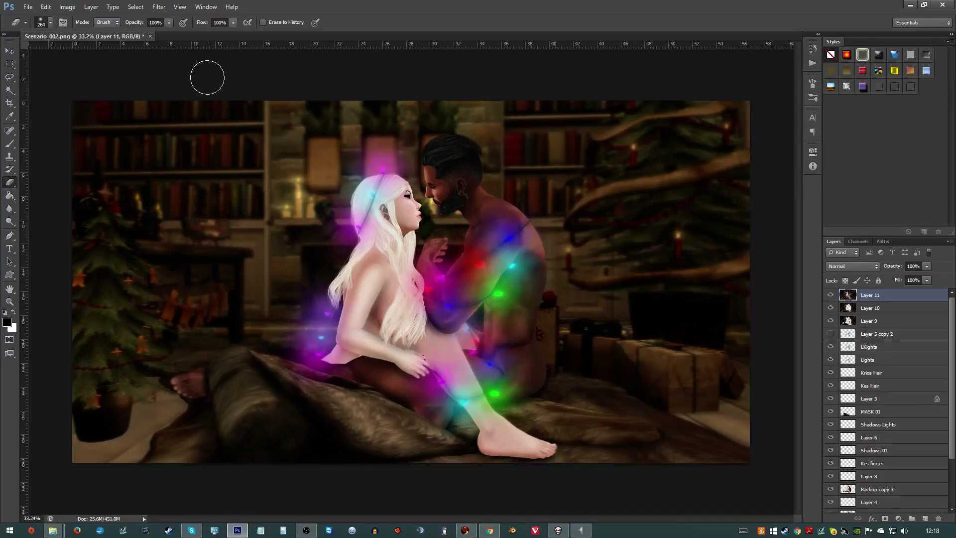
pyautogui.click(46, 6)
pyautogui.moveTo(75, 7)
pyautogui.moveTo(80, 32)
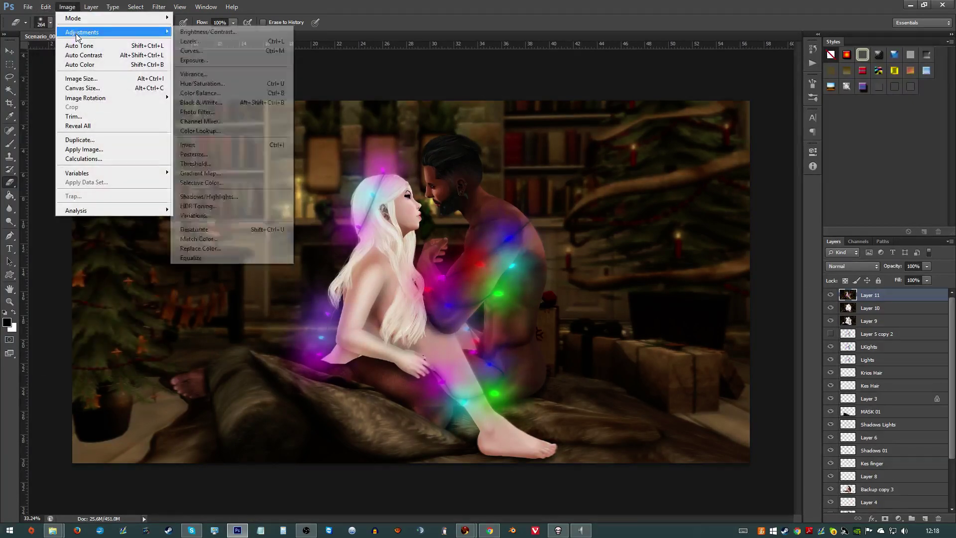
pyautogui.click(196, 94)
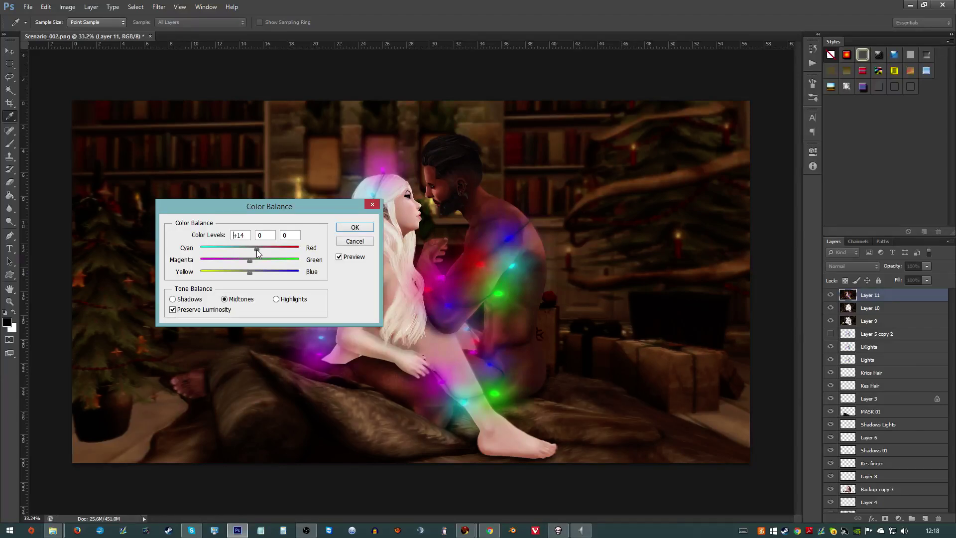
pyautogui.click(355, 227)
pyautogui.press('e')
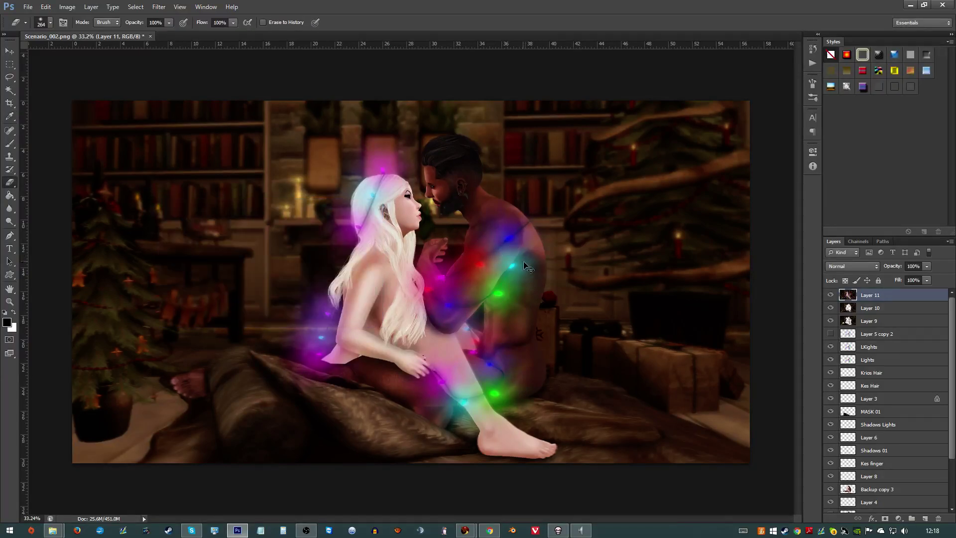
# - Stamp visible layers into Layer 12 and apply midtone Variations with the slider moved toward Fine
pyautogui.hotkey('ctrl', 'shift', 'alt', 'e')
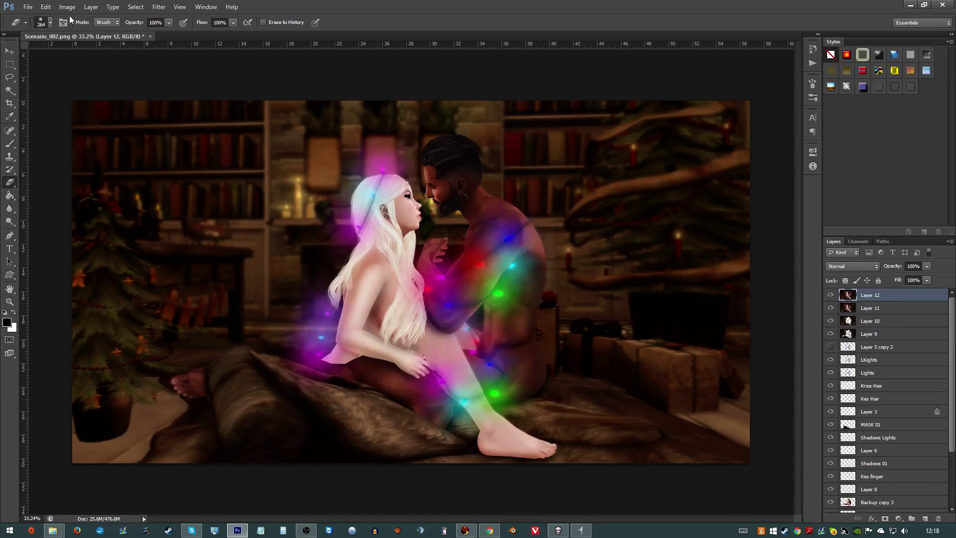
pyautogui.click(66, 7)
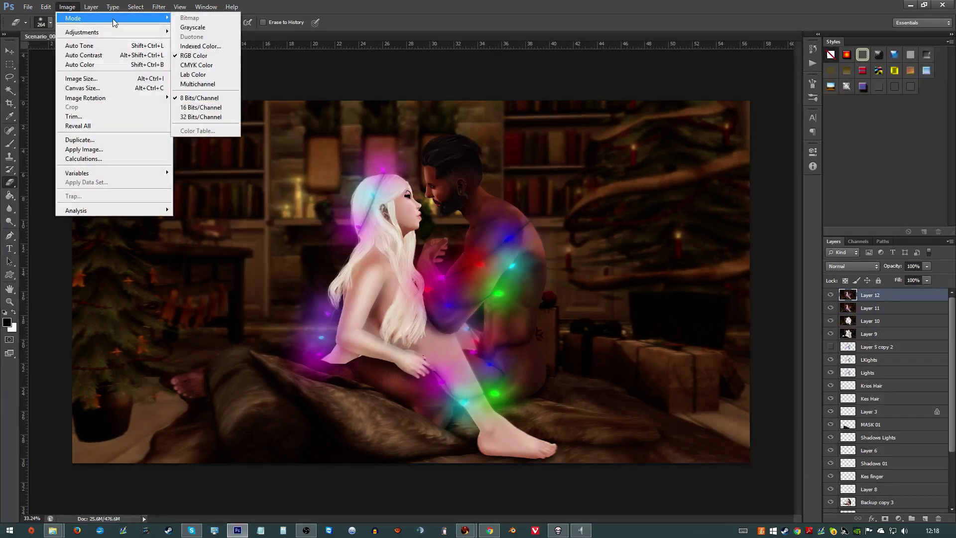
pyautogui.moveTo(99, 35)
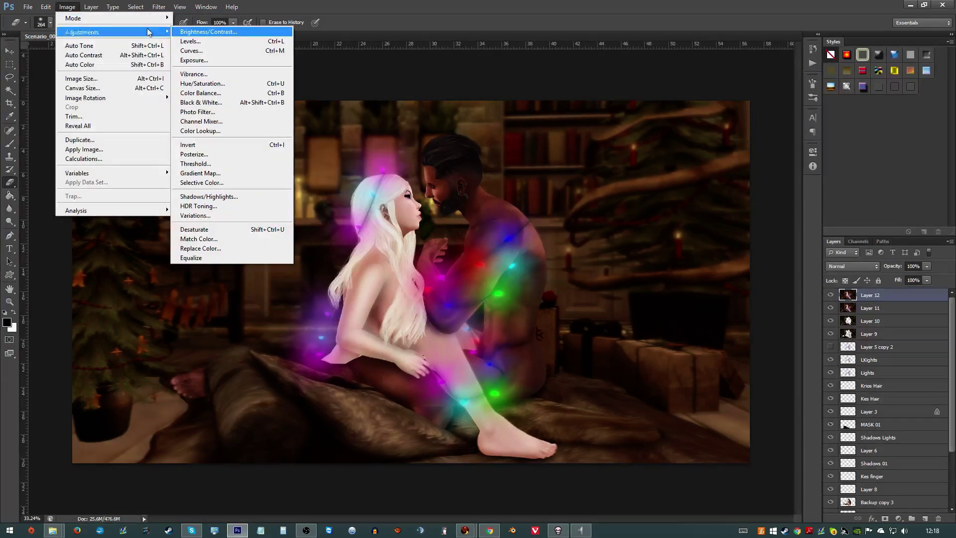
pyautogui.moveTo(146, 20)
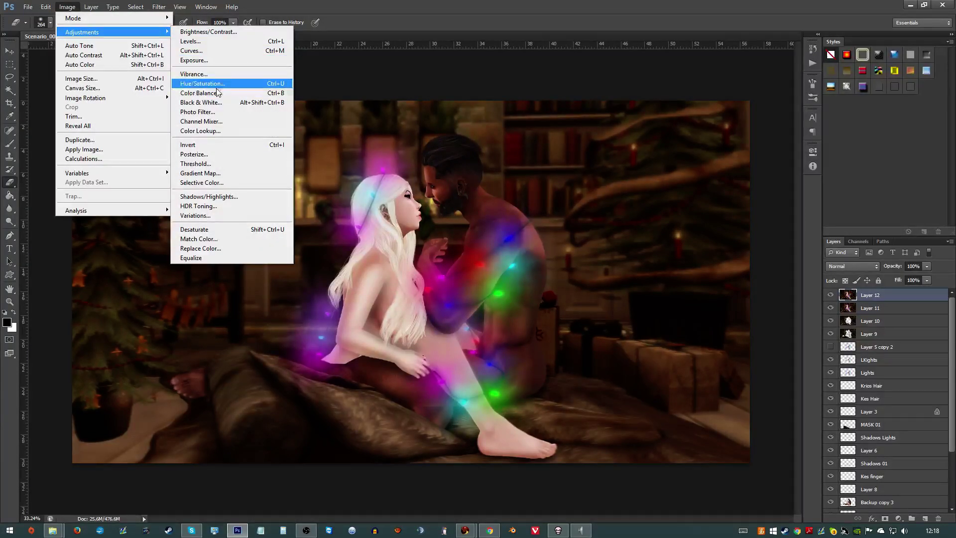
pyautogui.click(207, 215)
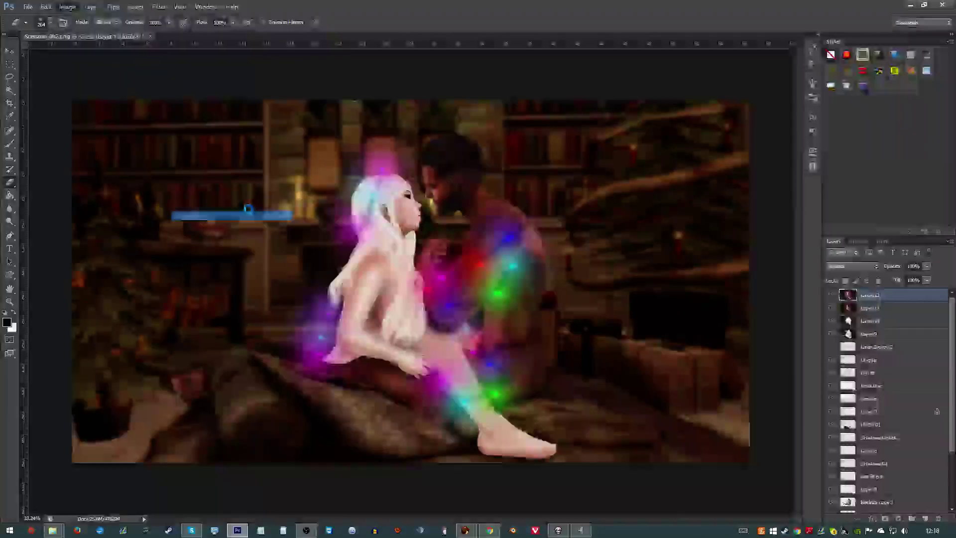
pyautogui.click(498, 66)
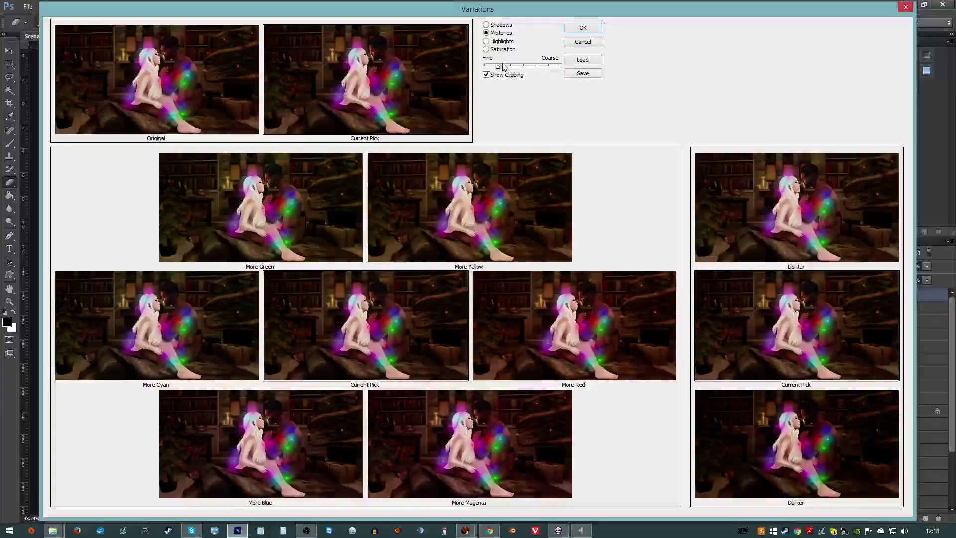
pyautogui.click(583, 28)
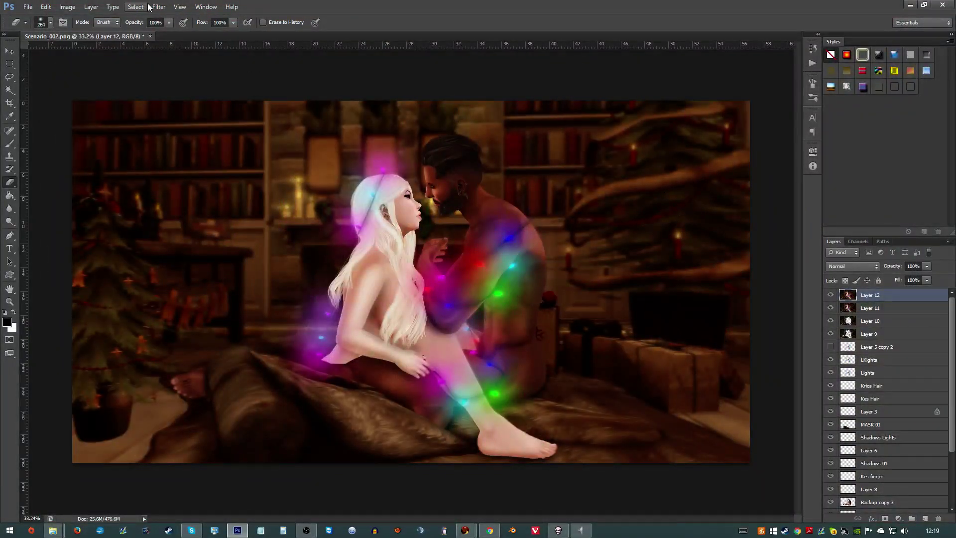
# - Stamp the whole visible image into a new Layer 13 and apply Filter > Sharpen > Sharpen
pyautogui.hotkey('ctrl', 'shift', 'alt', 'n')
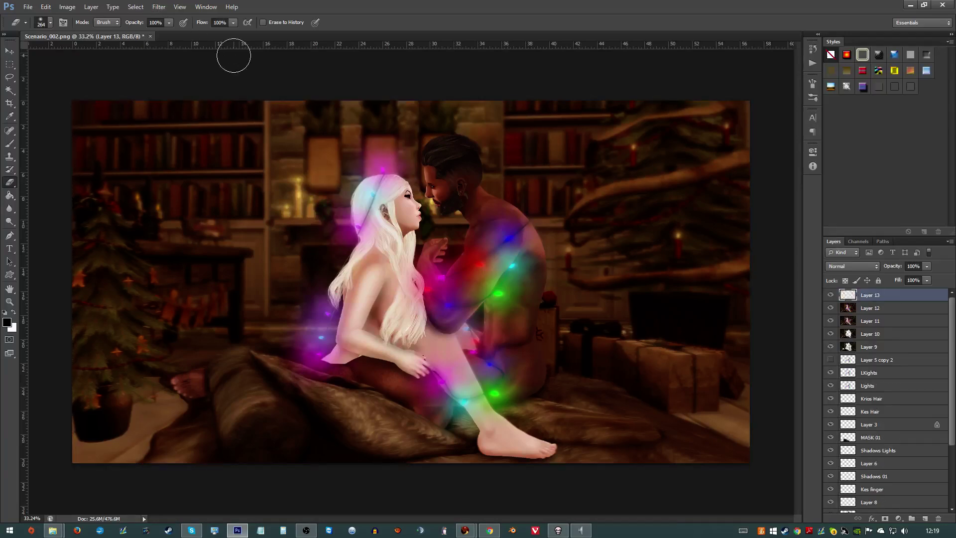
pyautogui.hotkey('ctrl', 'shift', 'alt', 'e')
pyautogui.click(159, 7)
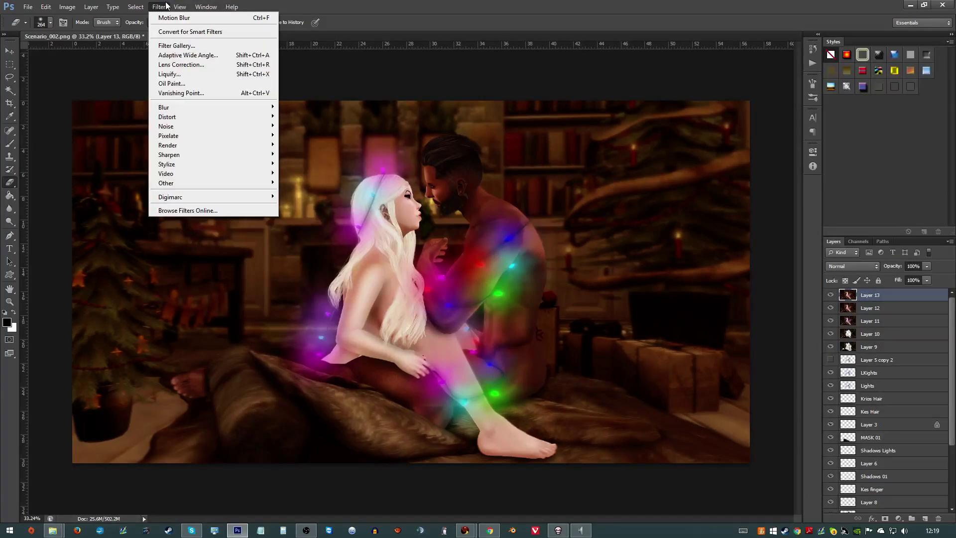
pyautogui.moveTo(135, 8)
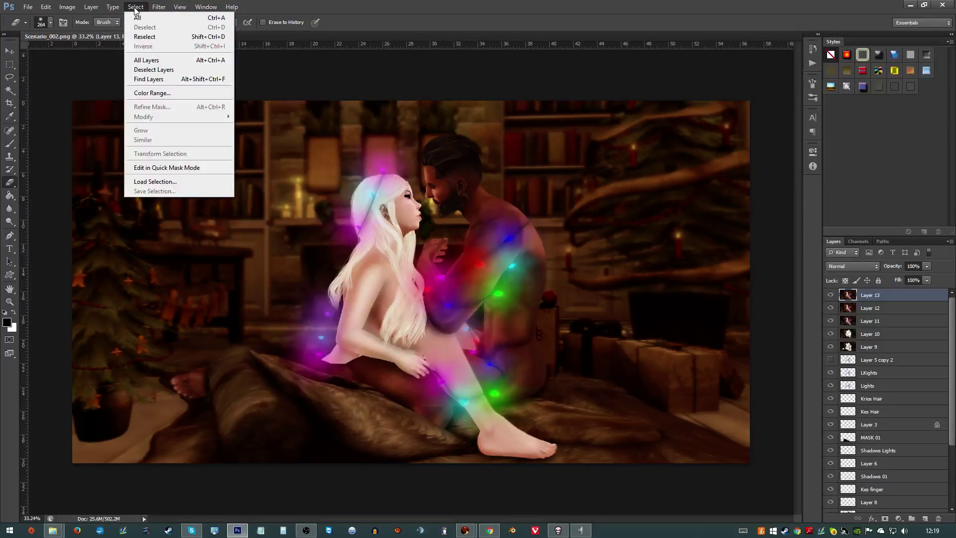
pyautogui.moveTo(58, 6)
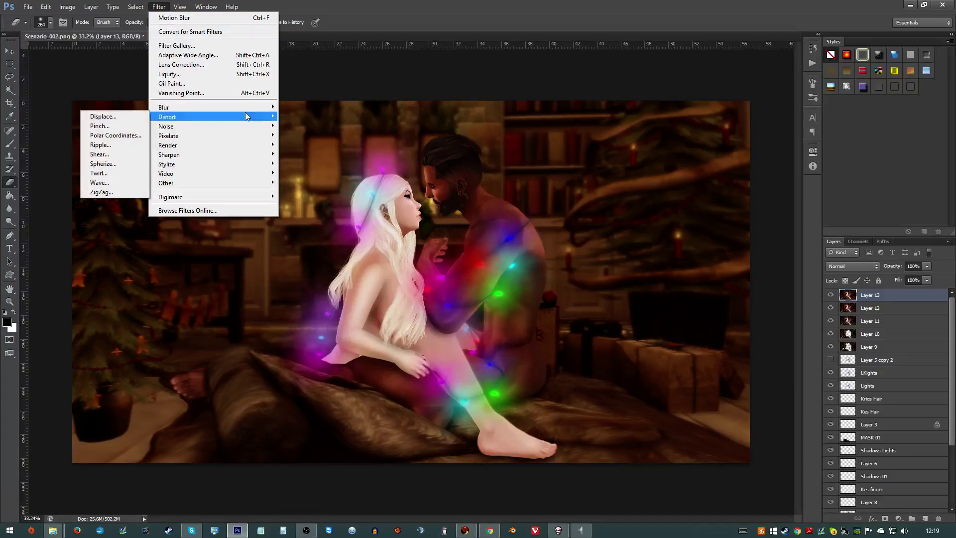
pyautogui.moveTo(193, 156)
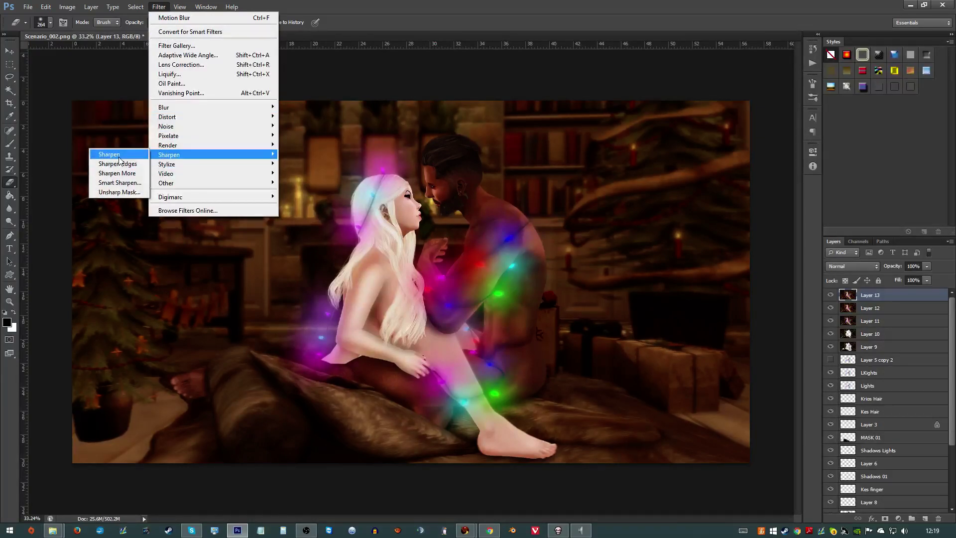
pyautogui.click(134, 159)
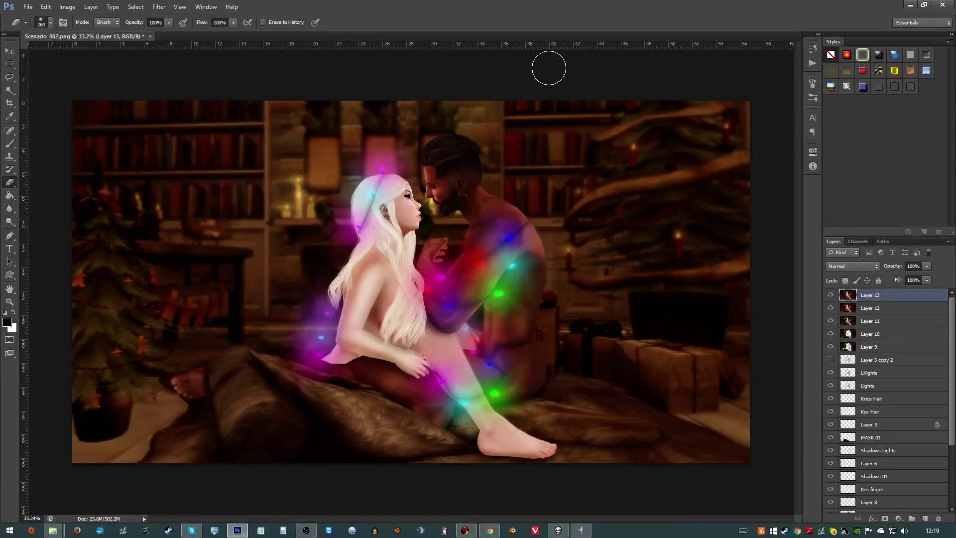
pyautogui.scroll(6, 601, 85)
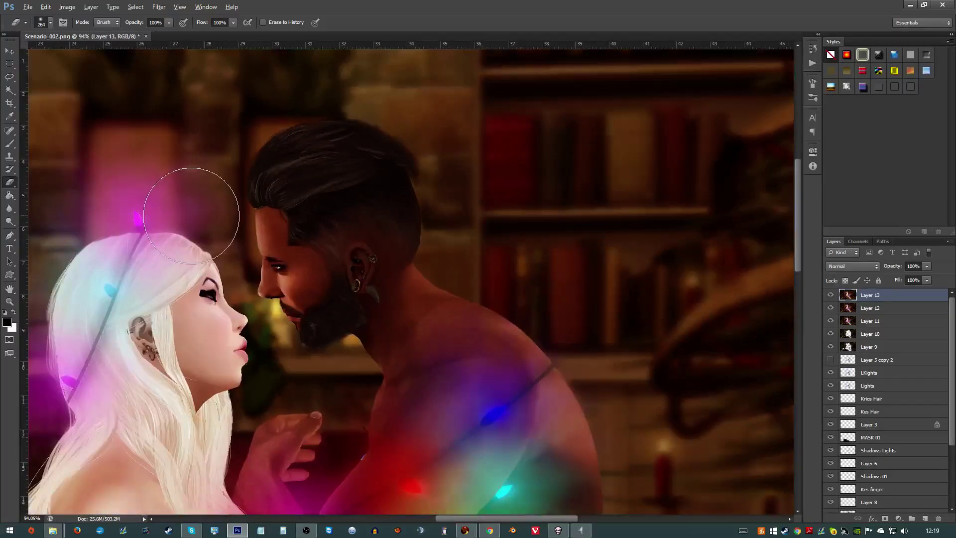
pyautogui.scroll(-6, 187, 225)
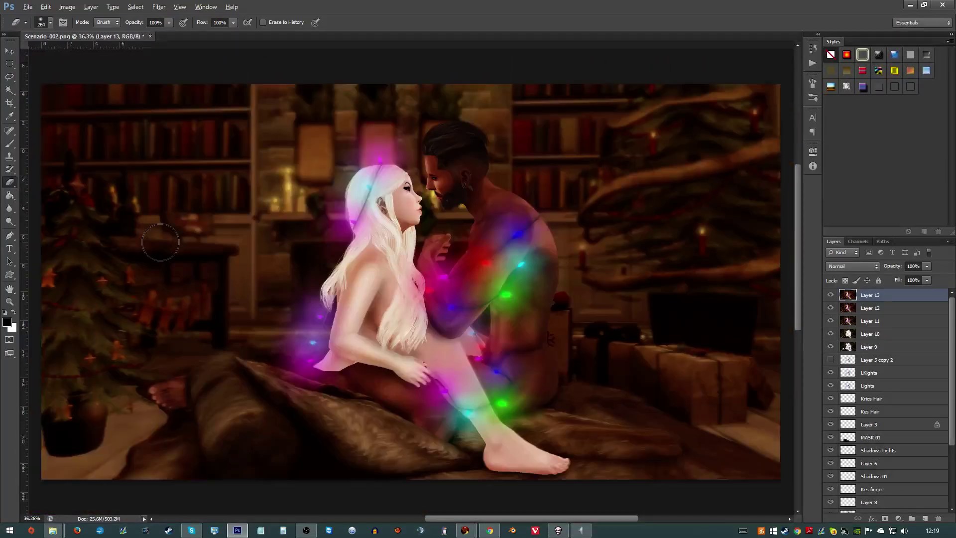
pyautogui.press('alt')
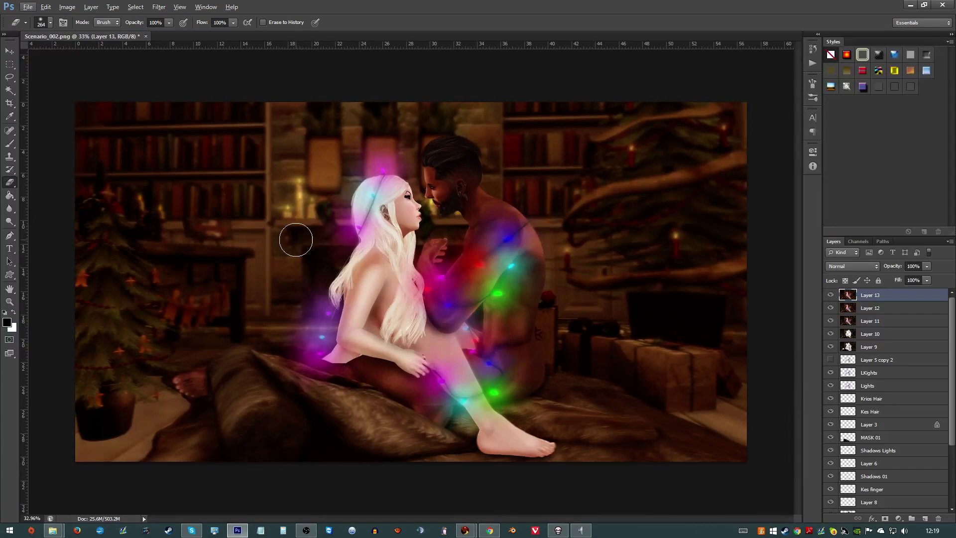
pyautogui.scroll(-3, 296, 240)
pyautogui.scroll(4, 296, 240)
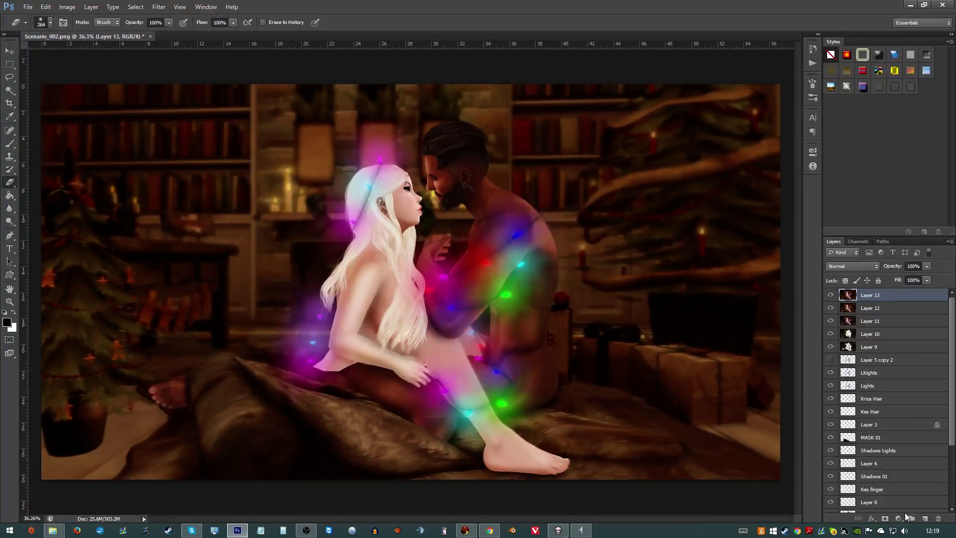
# - Add empty Layer 14 and set up a very thin hard round brush for outlining
pyautogui.click(919, 519)
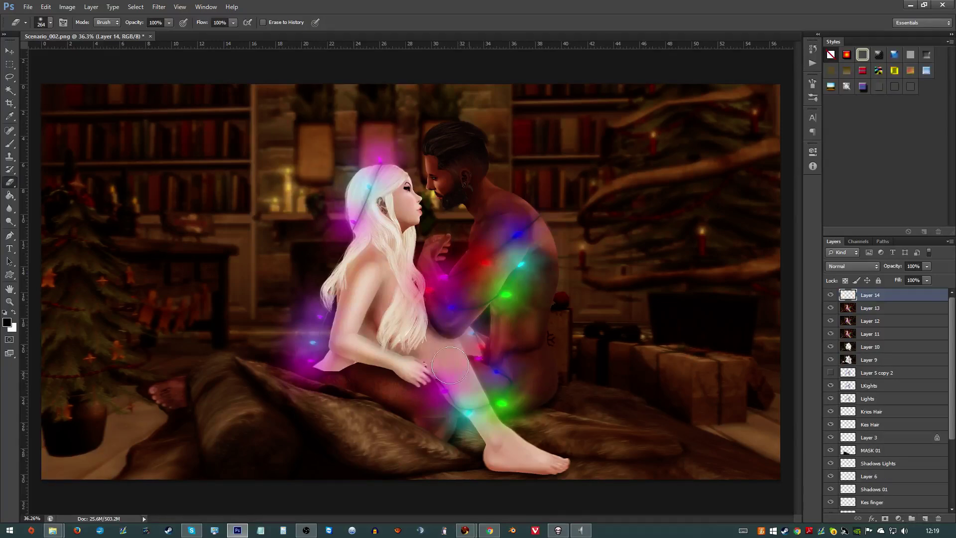
pyautogui.press('p')
pyautogui.press('b')
pyautogui.rightClick(398, 274)
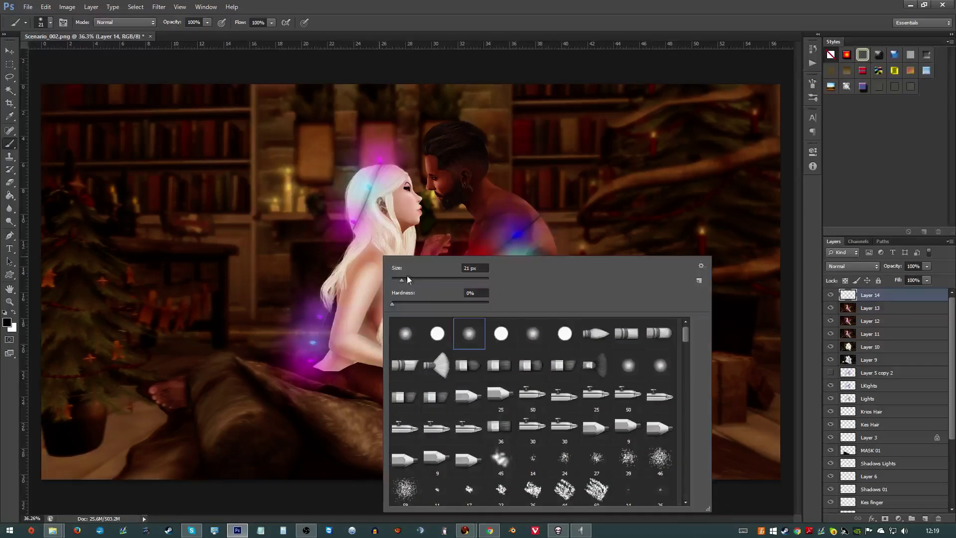
pyautogui.click(488, 333)
pyautogui.moveTo(477, 206); pyautogui.dragTo(469, 206)
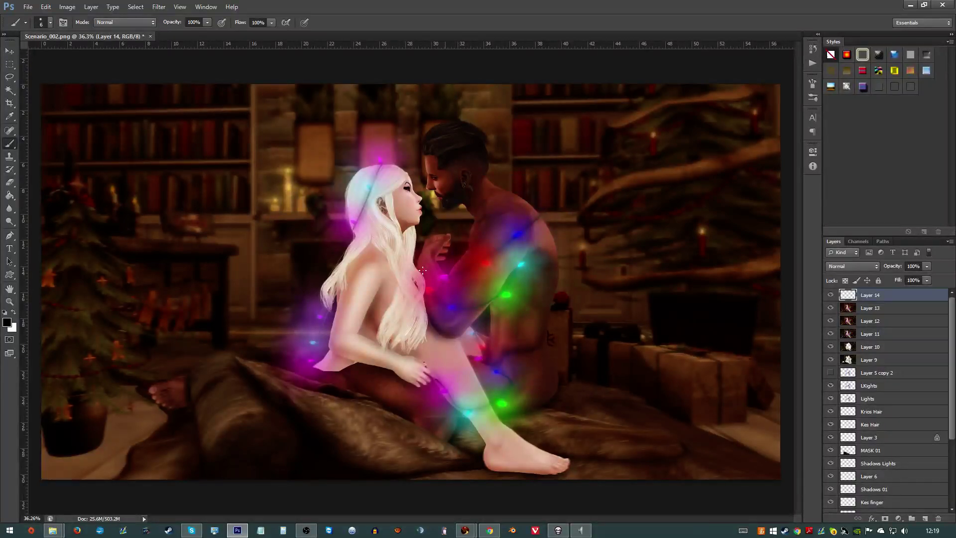
pyautogui.press('p')
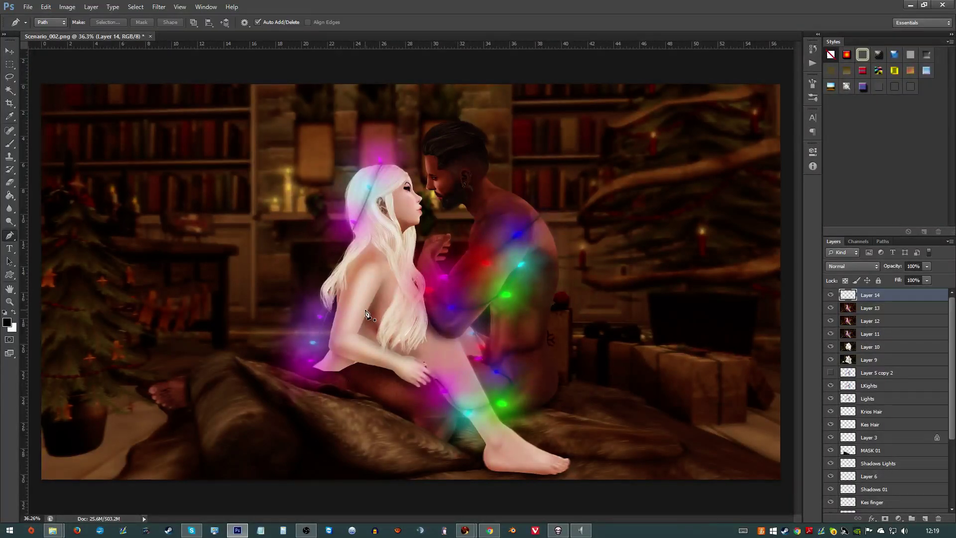
pyautogui.scroll(4, 319, 329)
pyautogui.scroll(2, 317, 334)
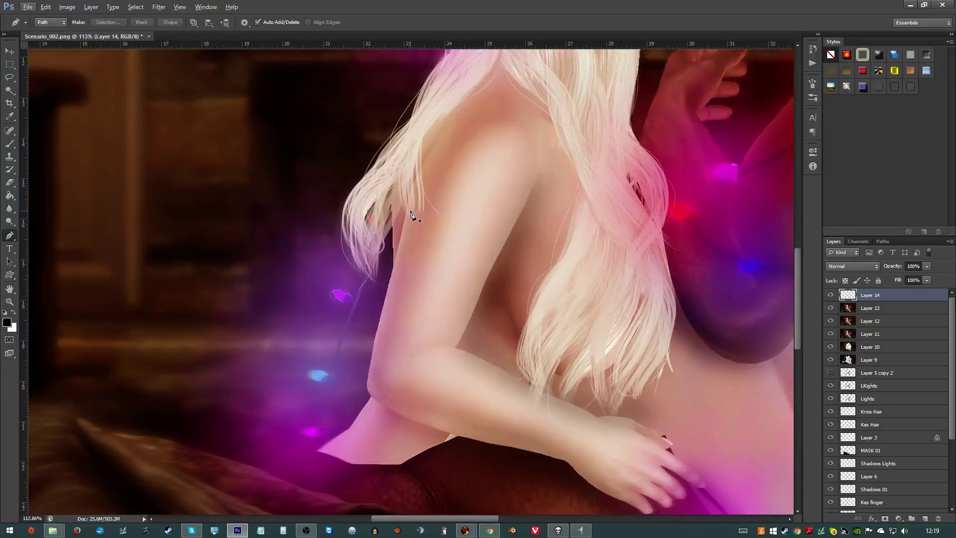
# - Trace the woman's arm and forearm edge with a pen path and stroke it black
pyautogui.click(405, 216)
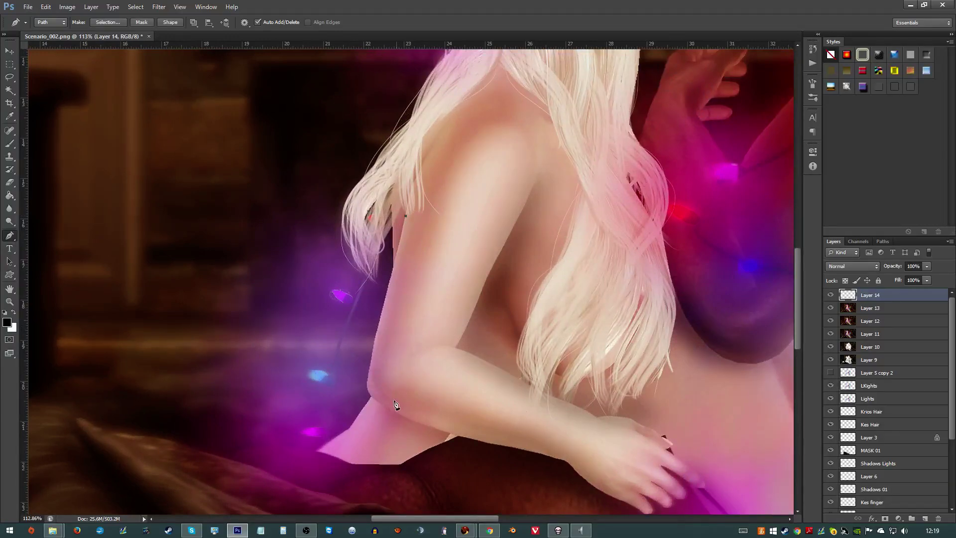
pyautogui.click(366, 380)
pyautogui.moveTo(375, 337); pyautogui.dragTo(374, 338)
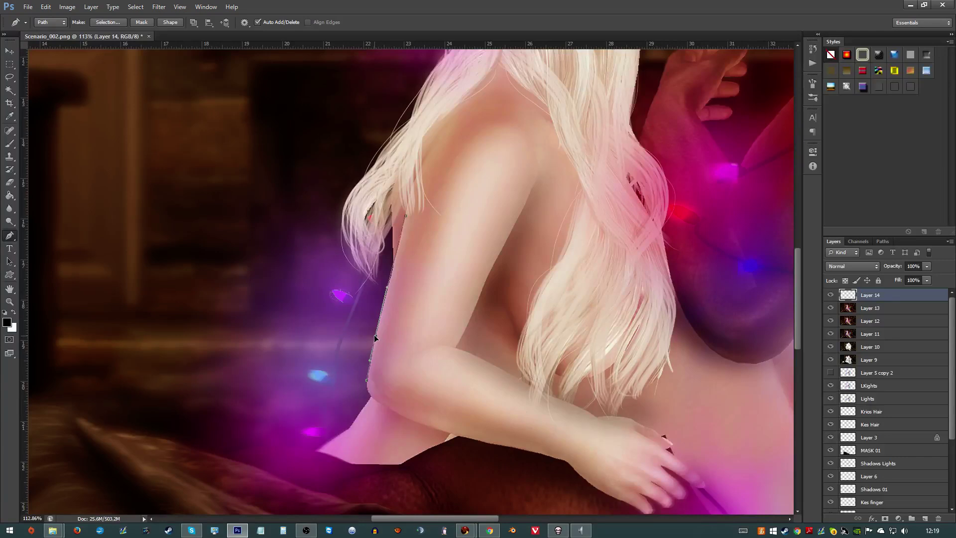
pyautogui.click(389, 408)
pyautogui.moveTo(374, 395); pyautogui.dragTo(371, 395)
pyautogui.click(562, 459)
pyautogui.moveTo(443, 425); pyautogui.dragTo(444, 429)
pyautogui.click(518, 451)
pyautogui.rightClick(427, 401)
pyautogui.click(478, 269)
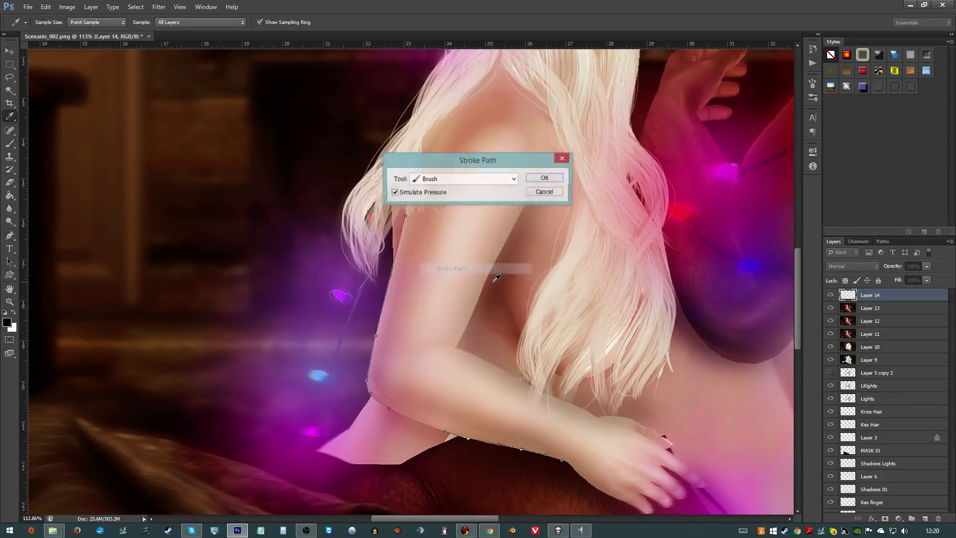
pyautogui.press('Return')
pyautogui.press('Return')
pyautogui.scroll(-3, 495, 285)
pyautogui.scroll(3, 494, 285)
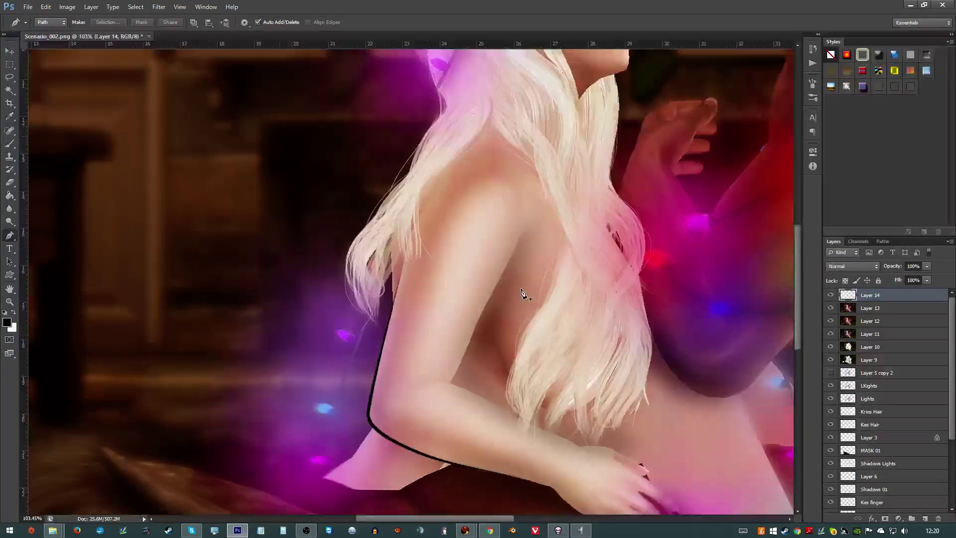
pyautogui.scroll(2, 521, 294)
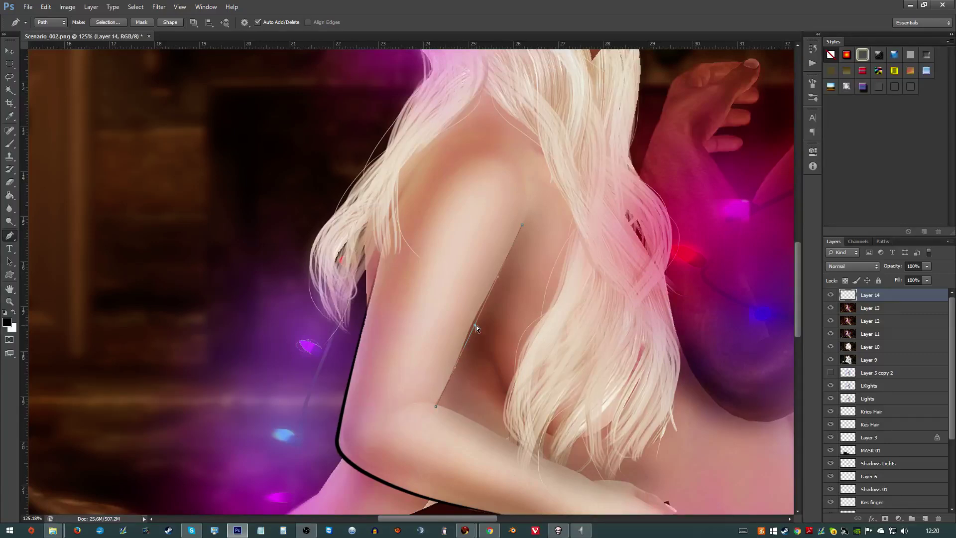
# - Refine the back outline path and stroke it with the thin black brush
pyautogui.moveTo(476, 327); pyautogui.dragTo(462, 342)
pyautogui.click(449, 376)
pyautogui.rightClick(447, 377)
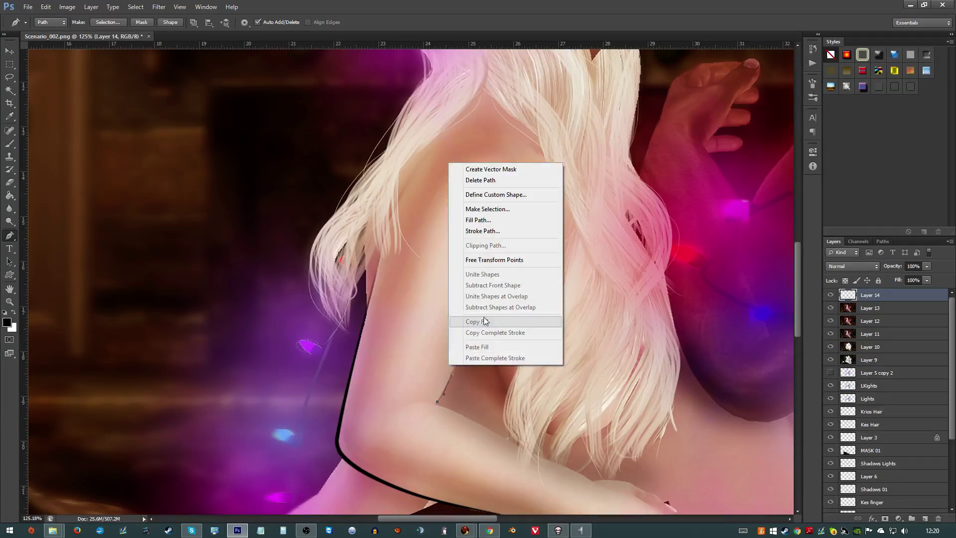
pyautogui.click(503, 231)
pyautogui.press('Return')
pyautogui.scroll(-5, 515, 263)
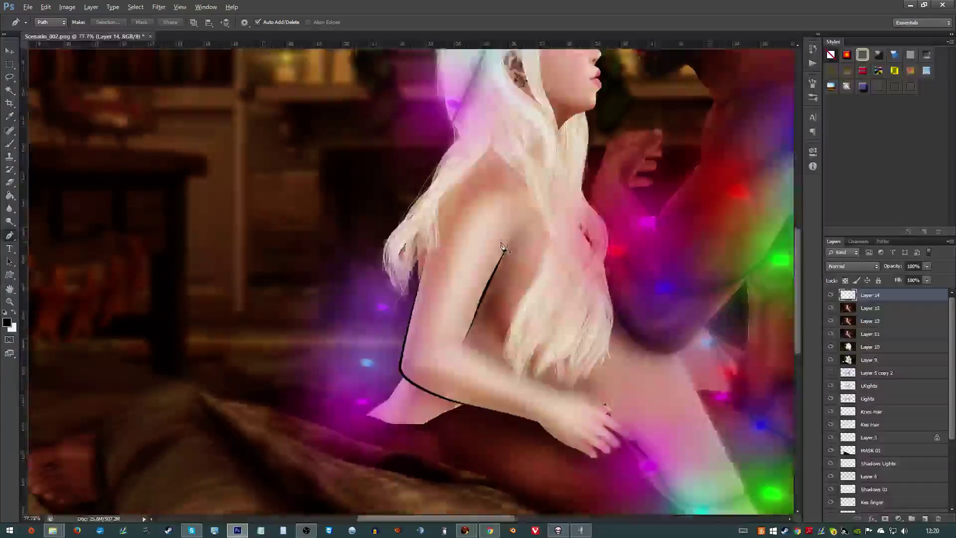
pyautogui.scroll(5, 514, 261)
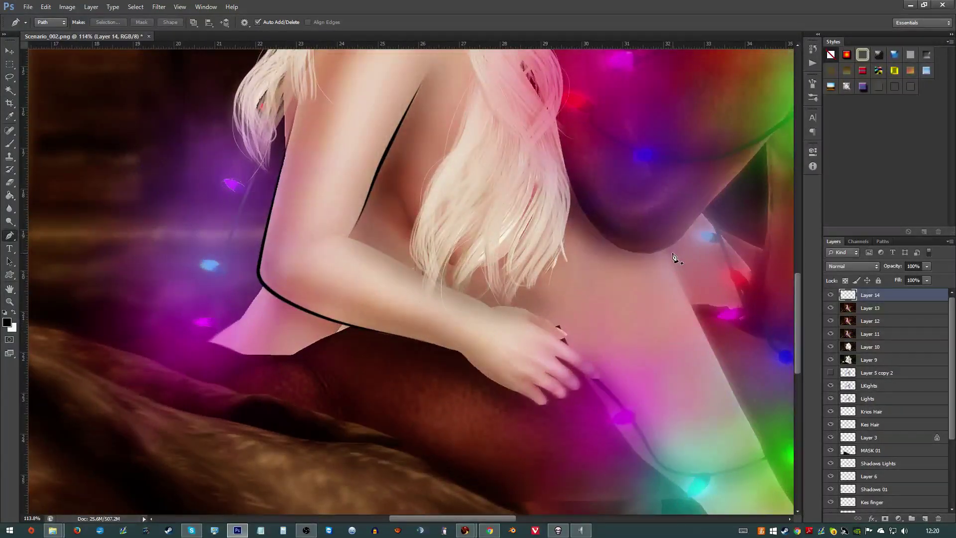
# - Draw a path along the thigh and leg edge and stroke it black
pyautogui.click(666, 248)
pyautogui.click(789, 519)
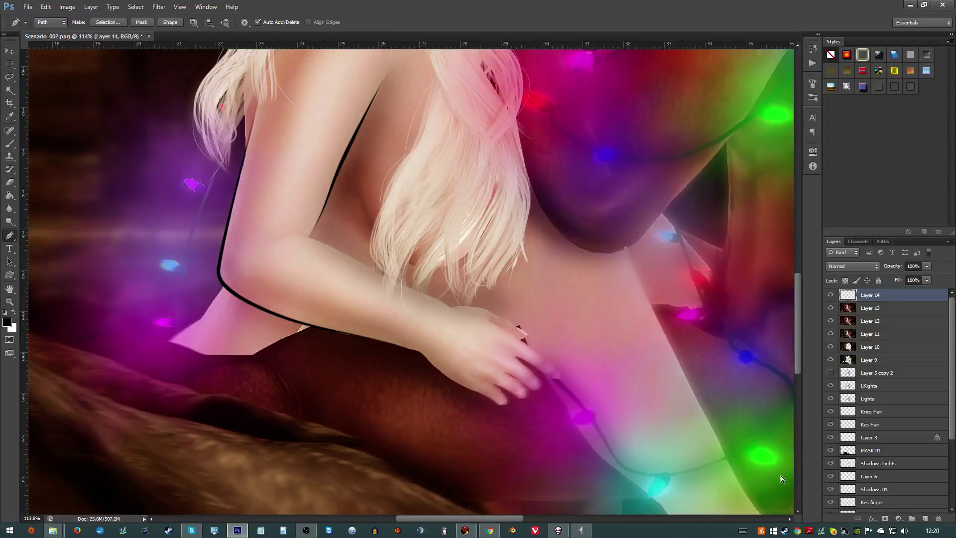
pyautogui.click(722, 454)
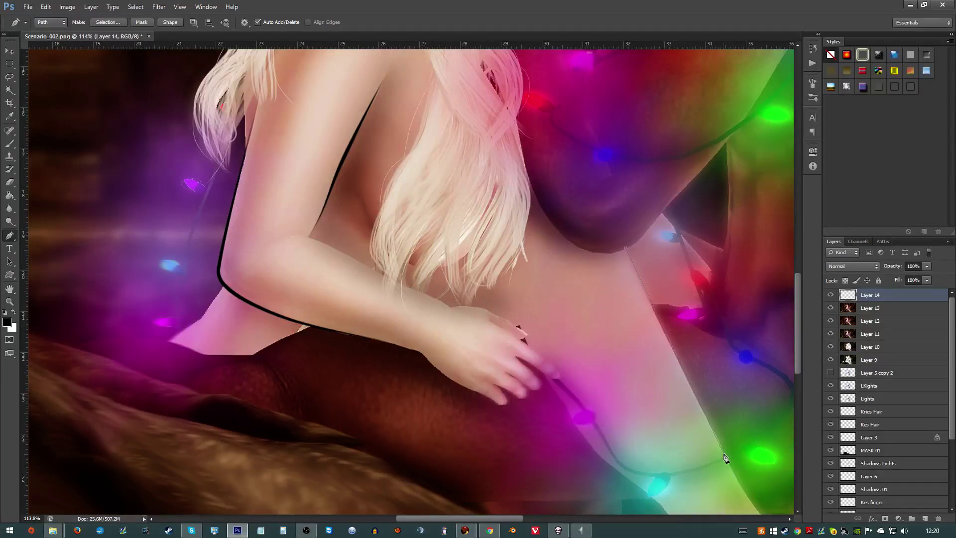
pyautogui.click(657, 318)
pyautogui.rightClick(658, 324)
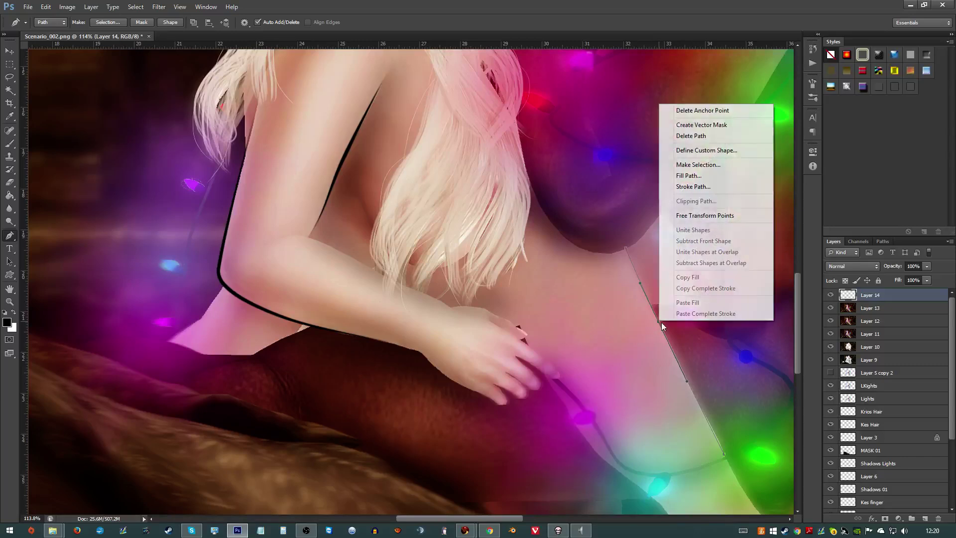
pyautogui.click(713, 186)
pyautogui.press('Return')
pyautogui.scroll(-6, 587, 277)
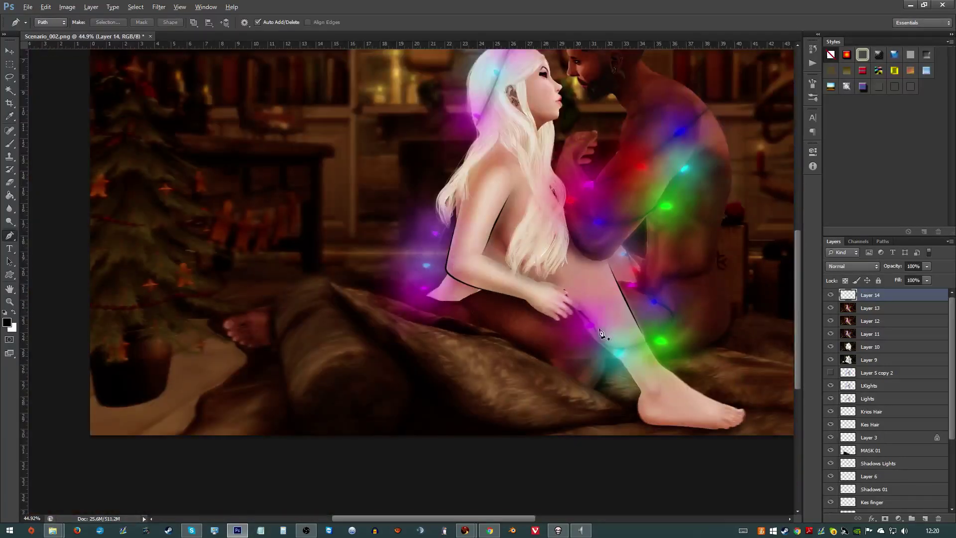
pyautogui.scroll(5, 667, 379)
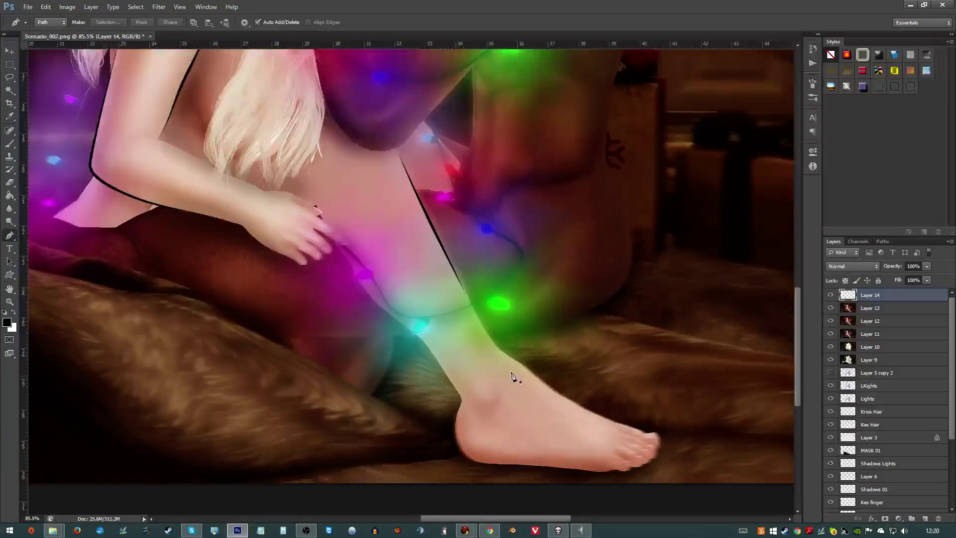
# - Outline the foot from ankle around heel and sole, then stroke the path black
pyautogui.click(461, 400)
pyautogui.click(609, 471)
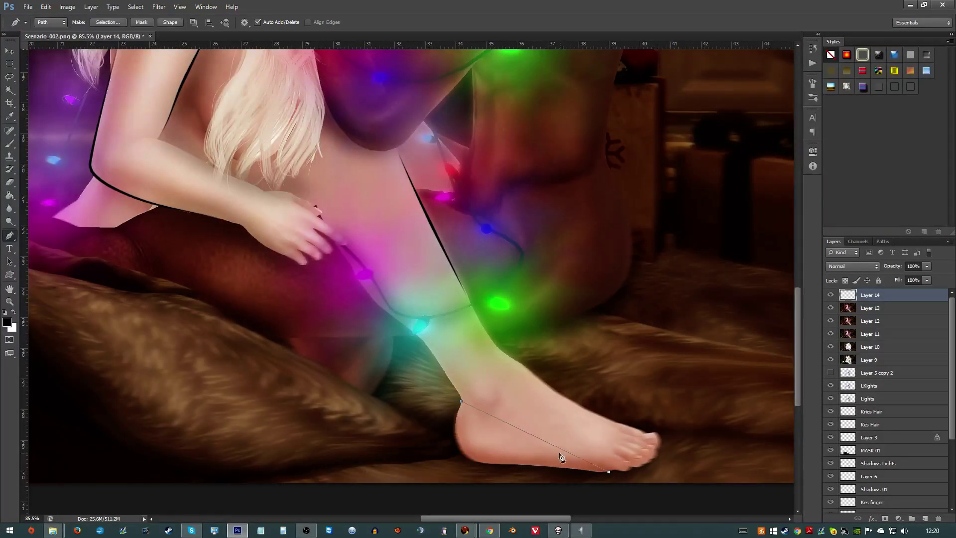
pyautogui.moveTo(536, 439); pyautogui.dragTo(475, 463)
pyautogui.click(533, 472)
pyautogui.moveTo(532, 472); pyautogui.dragTo(532, 465)
pyautogui.rightClick(532, 467)
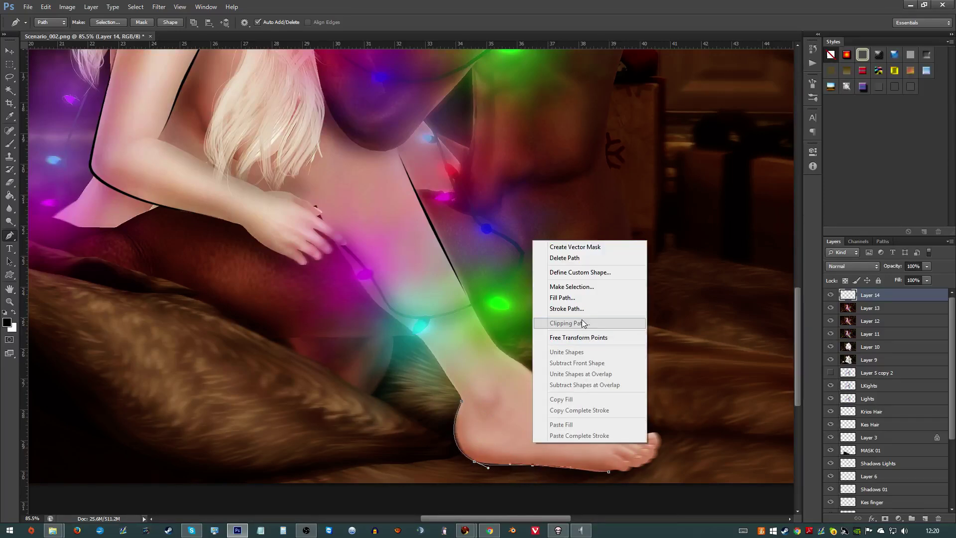
pyautogui.click(557, 310)
pyautogui.press('Return')
pyautogui.scroll(-6, 583, 343)
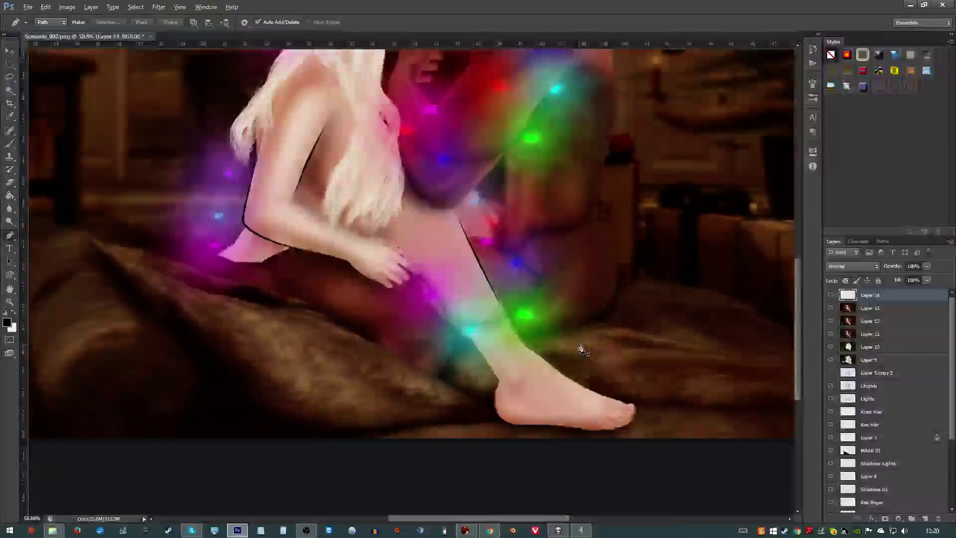
pyautogui.scroll(7, 576, 321)
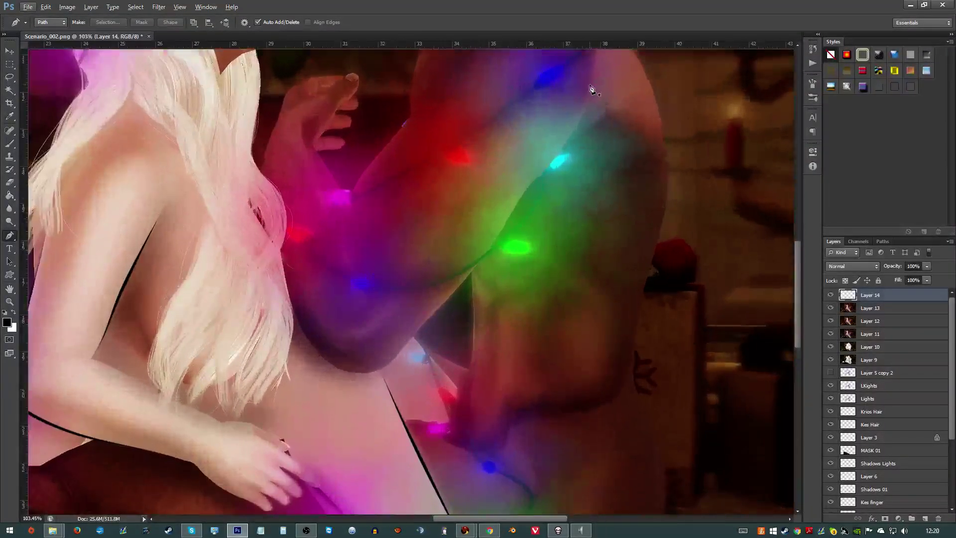
# - Draw a curved path down the man's chest and stroke it with a black line
pyautogui.click(591, 83)
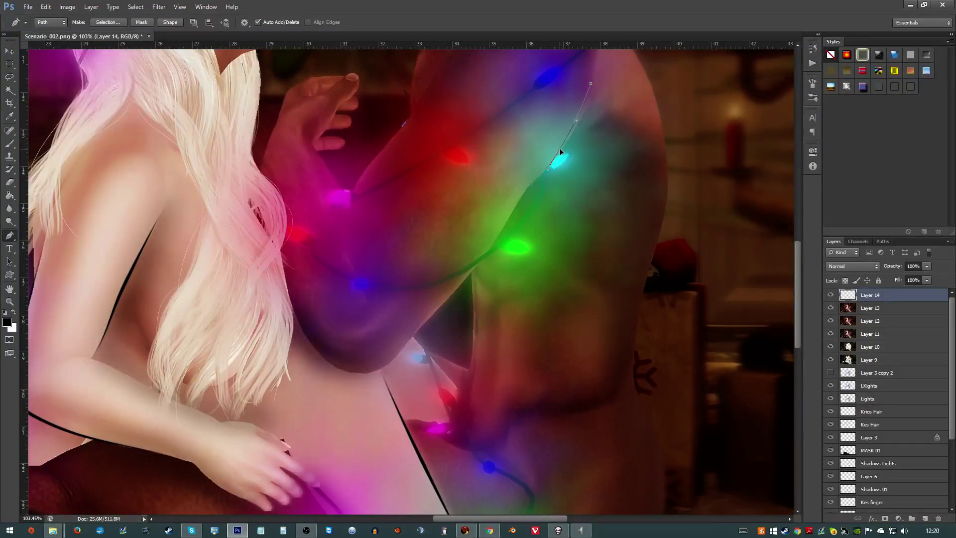
pyautogui.moveTo(559, 148); pyautogui.dragTo(564, 144)
pyautogui.rightClick(495, 165)
pyautogui.click(530, 234)
pyautogui.press('Return')
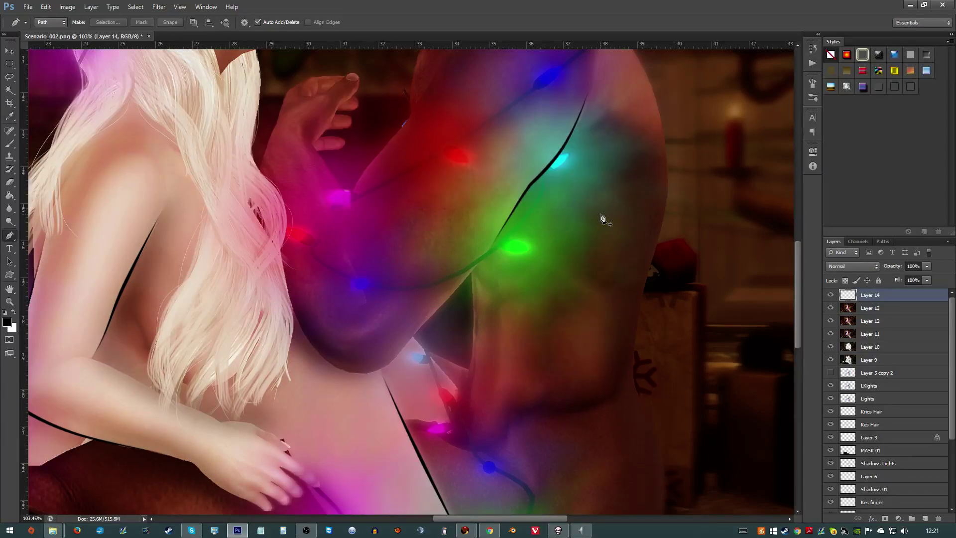
pyautogui.scroll(-5, 541, 251)
pyautogui.scroll(4, 458, 259)
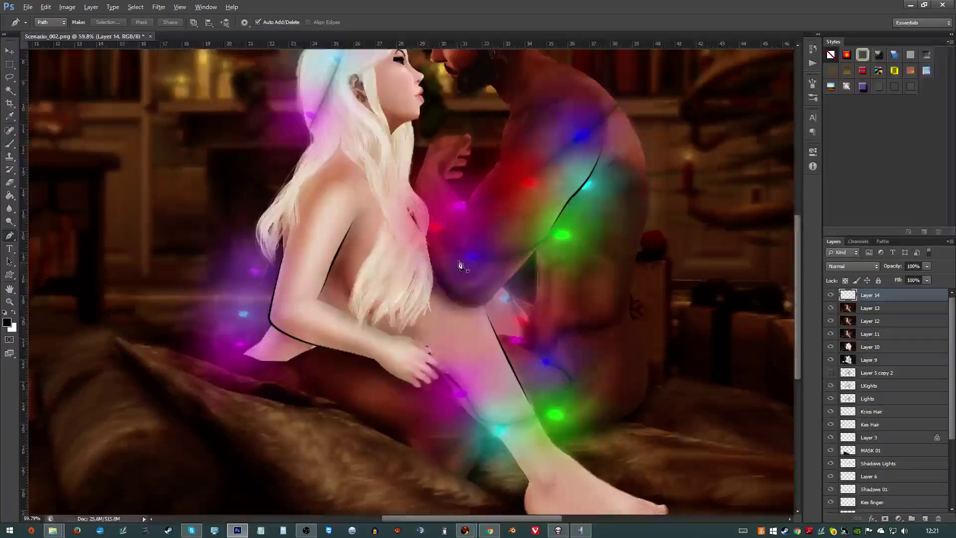
pyautogui.press('alt')
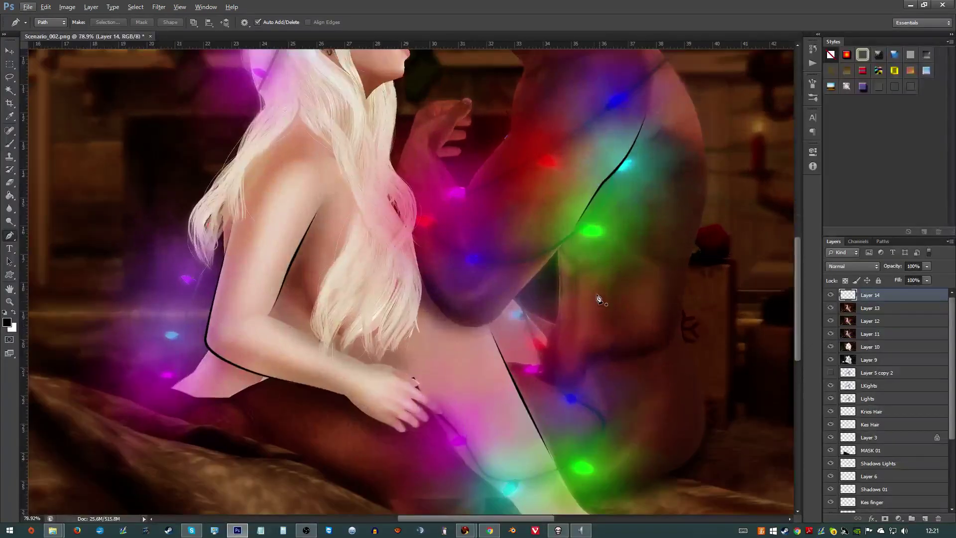
# - Trace the underside of the man's forearm with a curved path and stroke it black
pyautogui.click(562, 244)
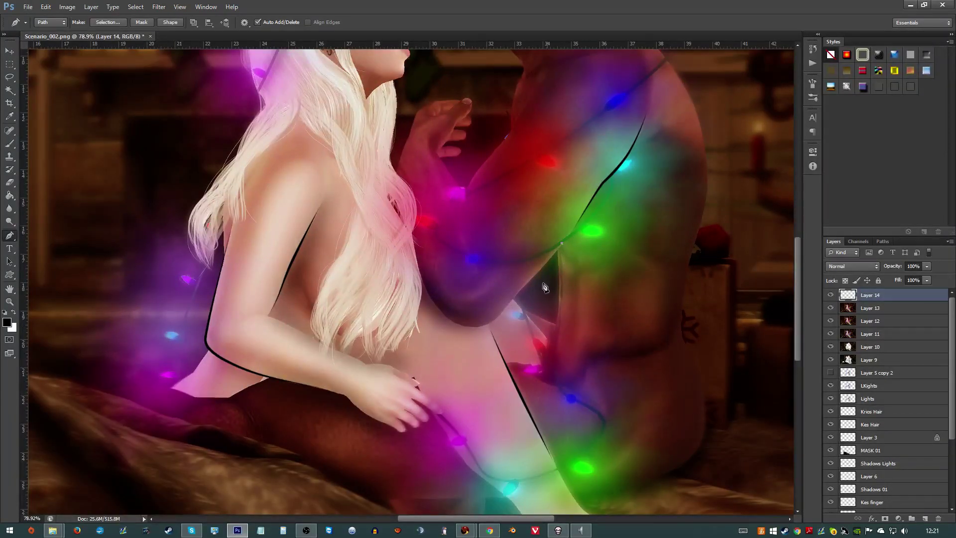
pyautogui.click(421, 283)
pyautogui.moveTo(436, 279); pyautogui.dragTo(474, 327)
pyautogui.click(445, 315)
pyautogui.moveTo(516, 312); pyautogui.dragTo(513, 298)
pyautogui.click(513, 296)
pyautogui.rightClick(502, 297)
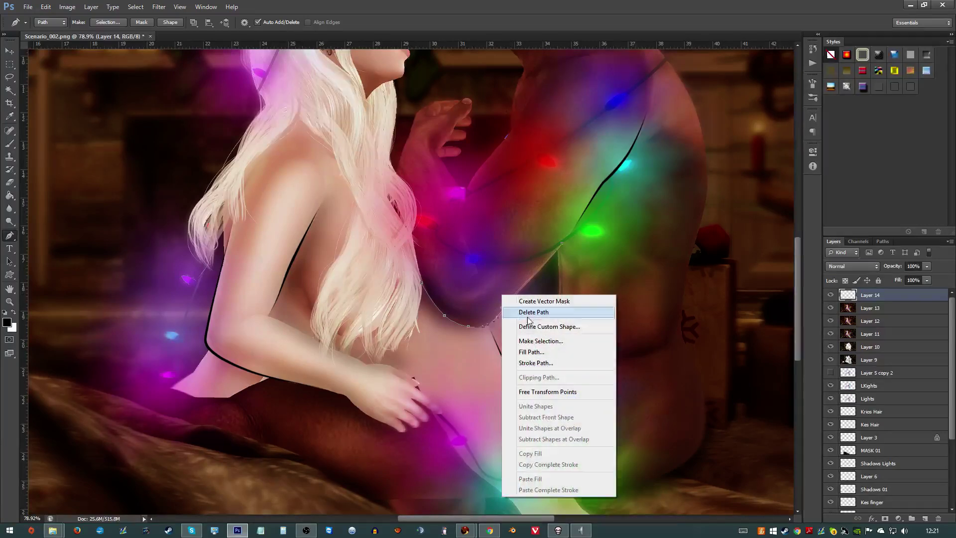
pyautogui.click(537, 362)
pyautogui.press('Return')
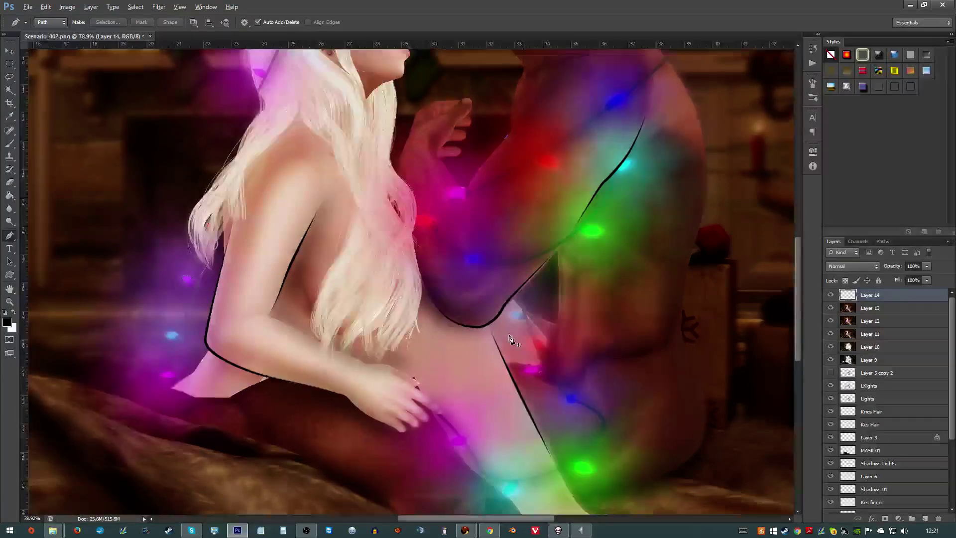
pyautogui.scroll(-4, 537, 362)
pyautogui.press('alt')
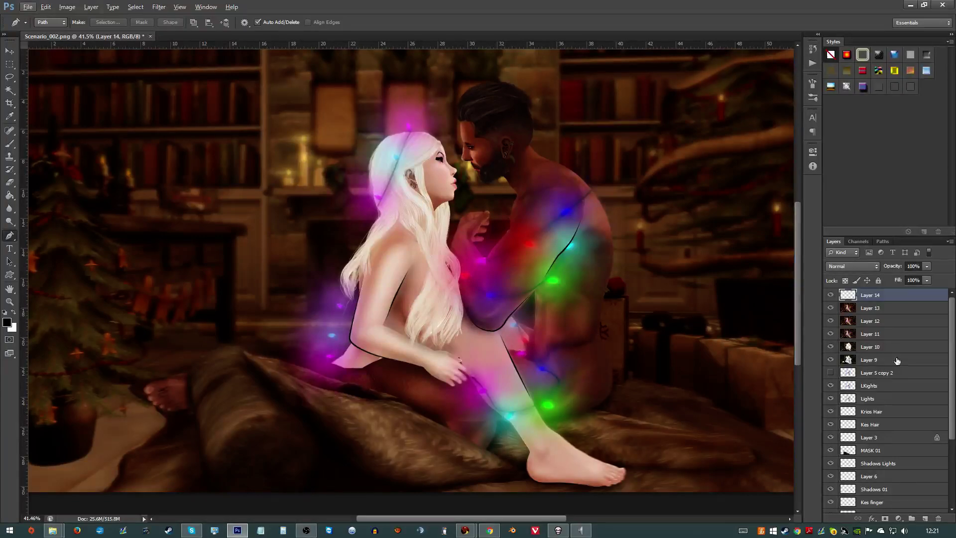
# - Delete Layers 9 through 13 and move Layer 5 copy 2 below Lights
pyautogui.click(863, 309)
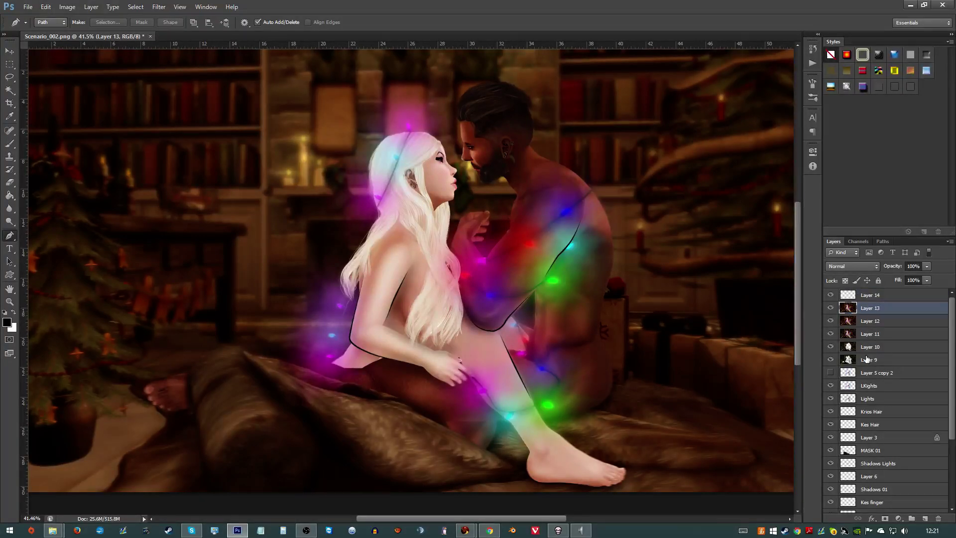
pyautogui.keyDown('shift'); pyautogui.click(866, 359); pyautogui.keyUp('shift')
pyautogui.press('Delete')
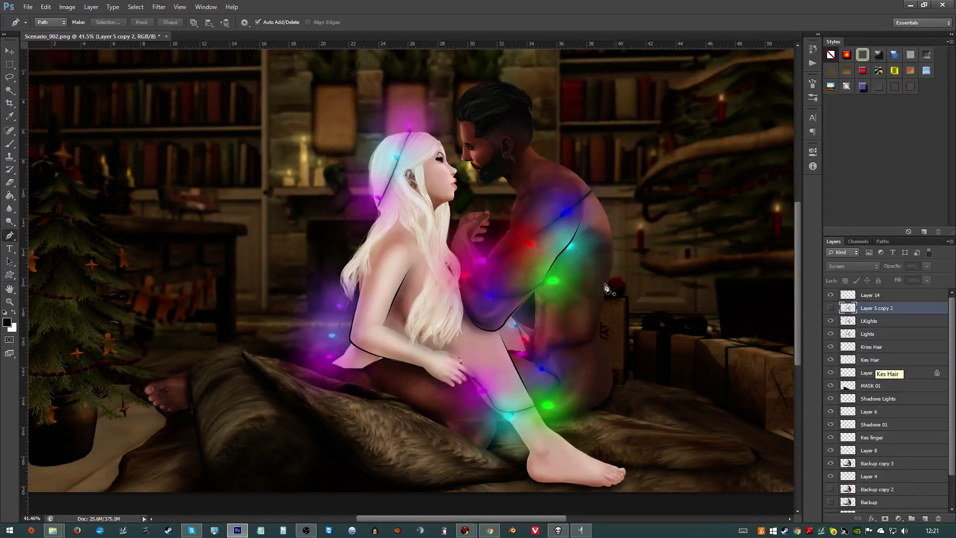
pyautogui.scroll(2, 607, 288)
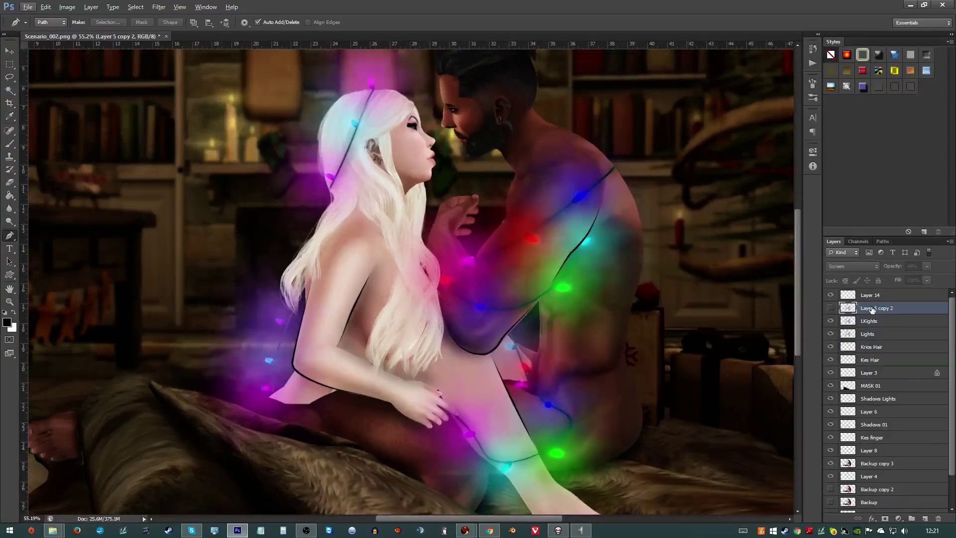
pyautogui.moveTo(872, 309); pyautogui.dragTo(873, 340)
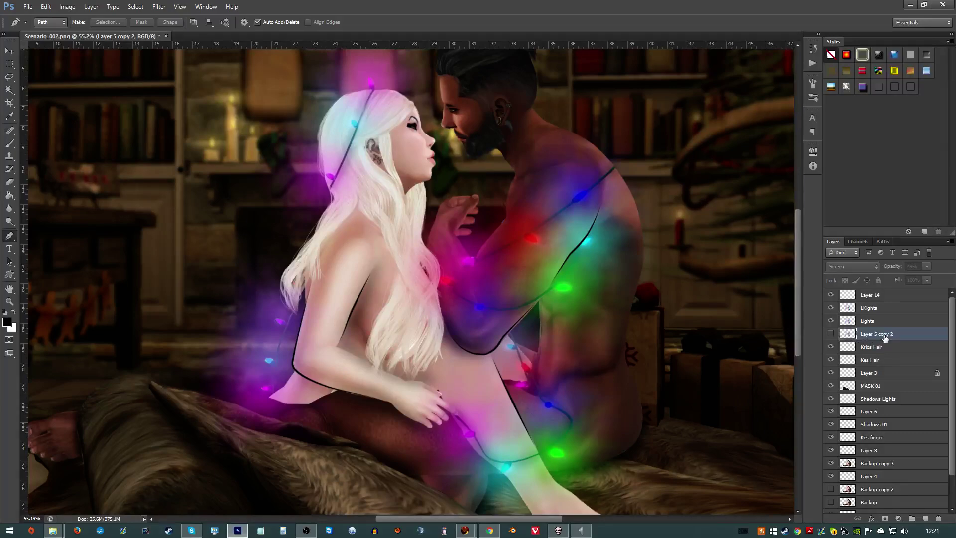
# - Draw a Pen path along the woman's jaw
pyautogui.scroll(1, 465, 220)
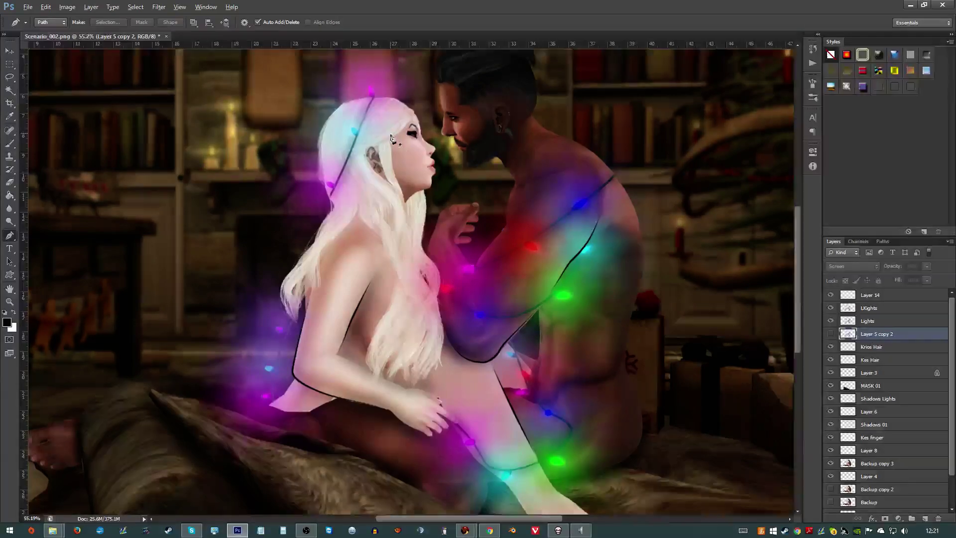
pyautogui.scroll(4, 392, 138)
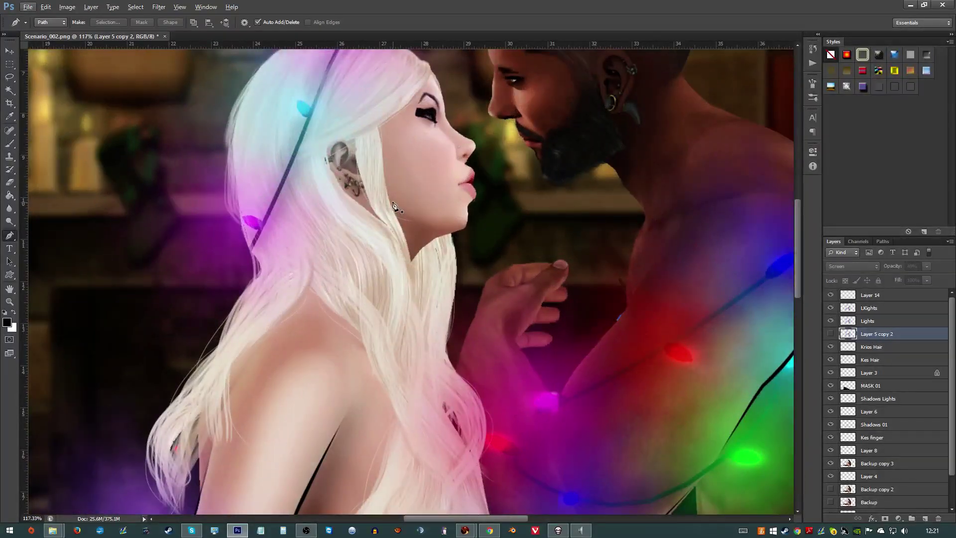
pyautogui.click(387, 198)
pyautogui.click(464, 228)
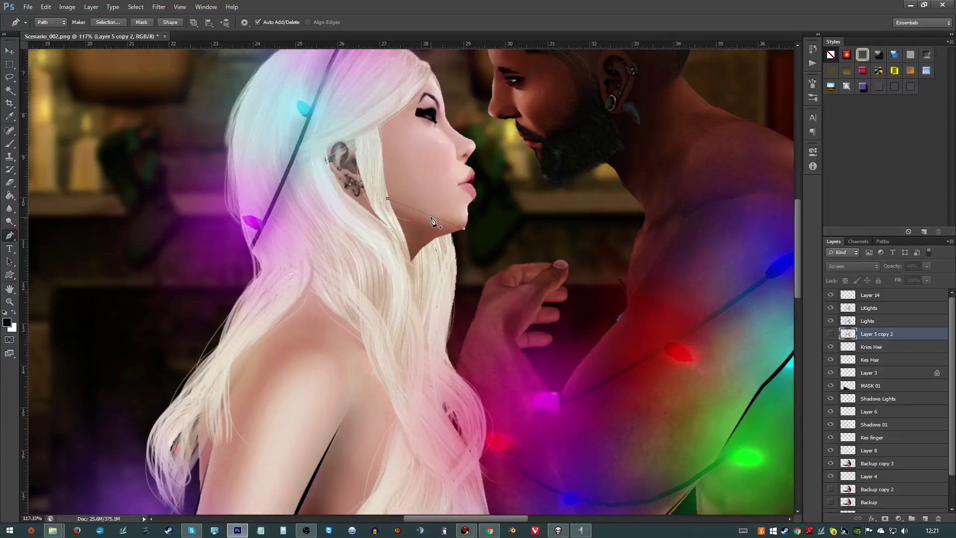
pyautogui.rightClick(409, 207)
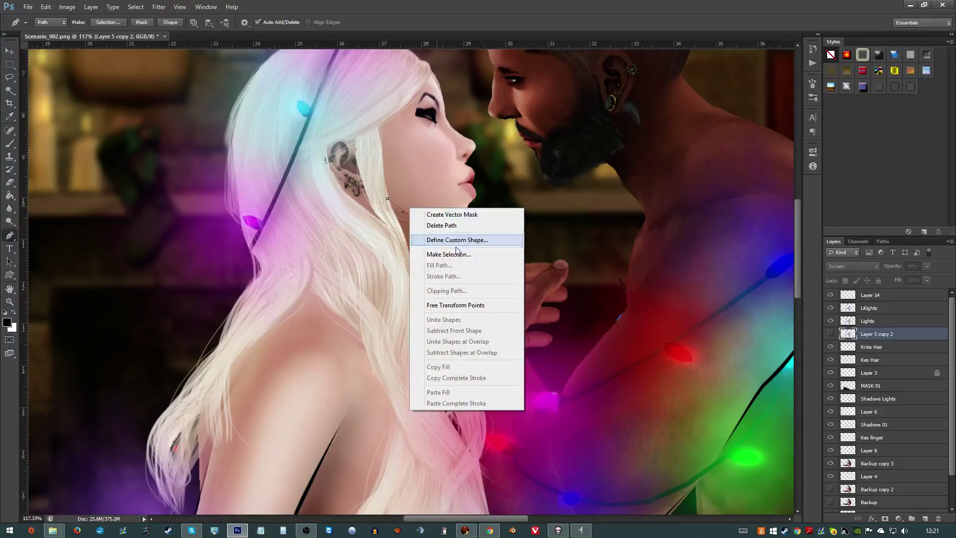
pyautogui.press('Escape')
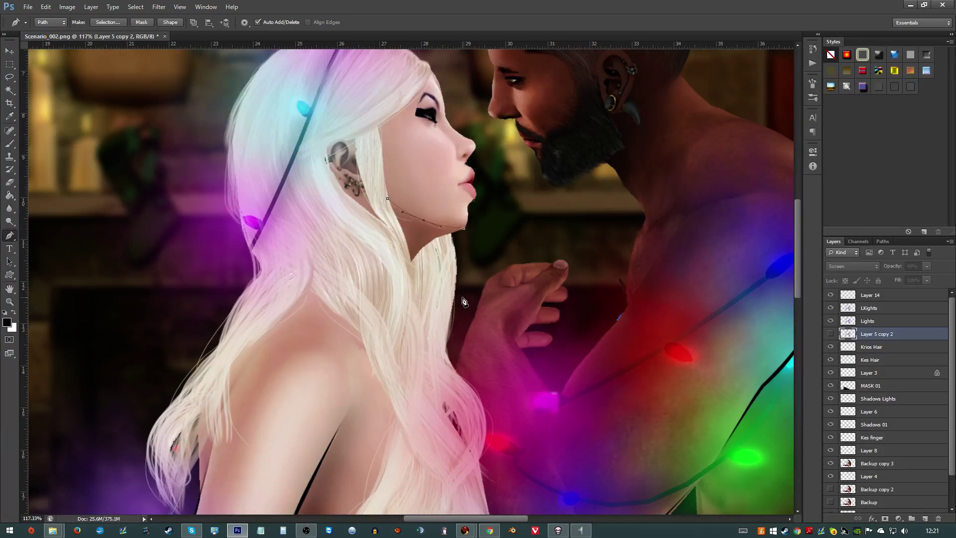
pyautogui.rightClick(393, 220)
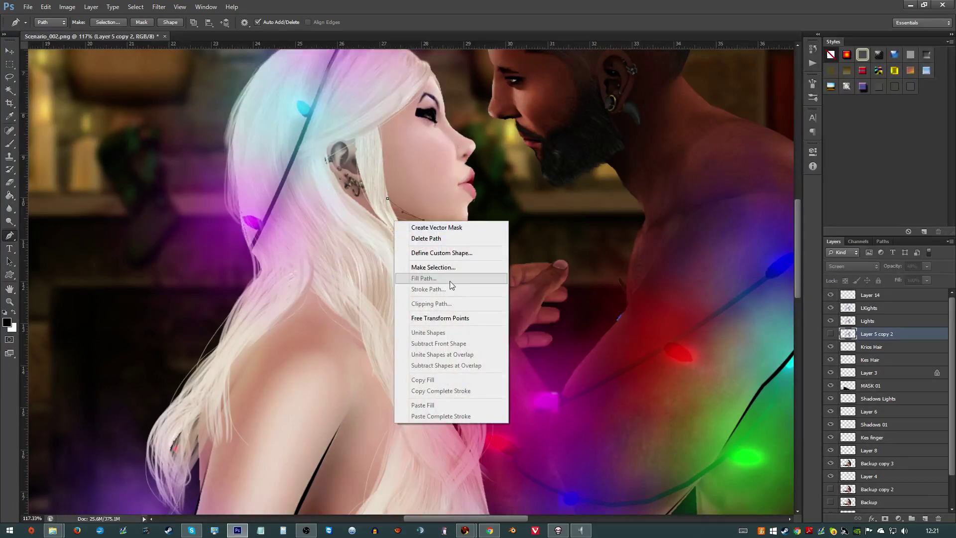
pyautogui.click(774, 338)
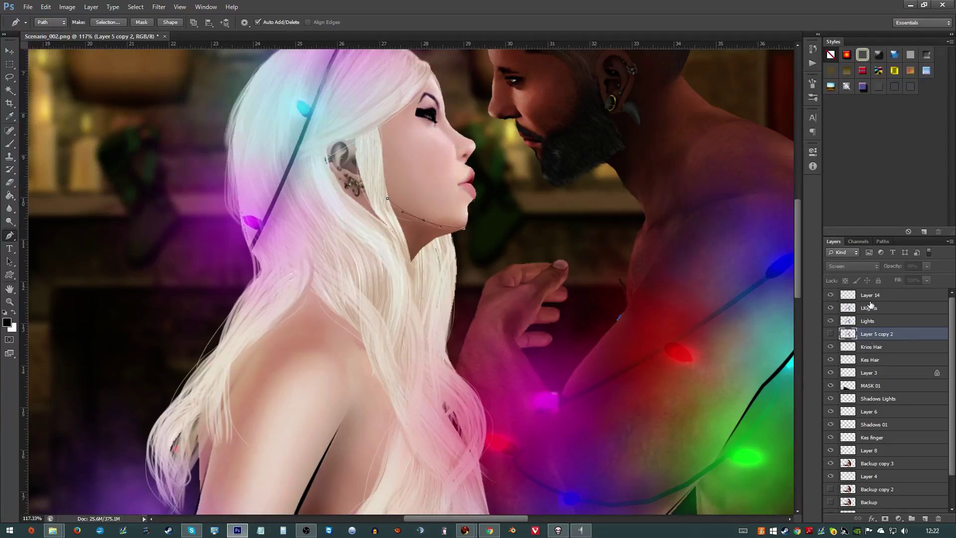
# - Move Layer 14 with the black outlines below Layer 3
pyautogui.click(857, 297)
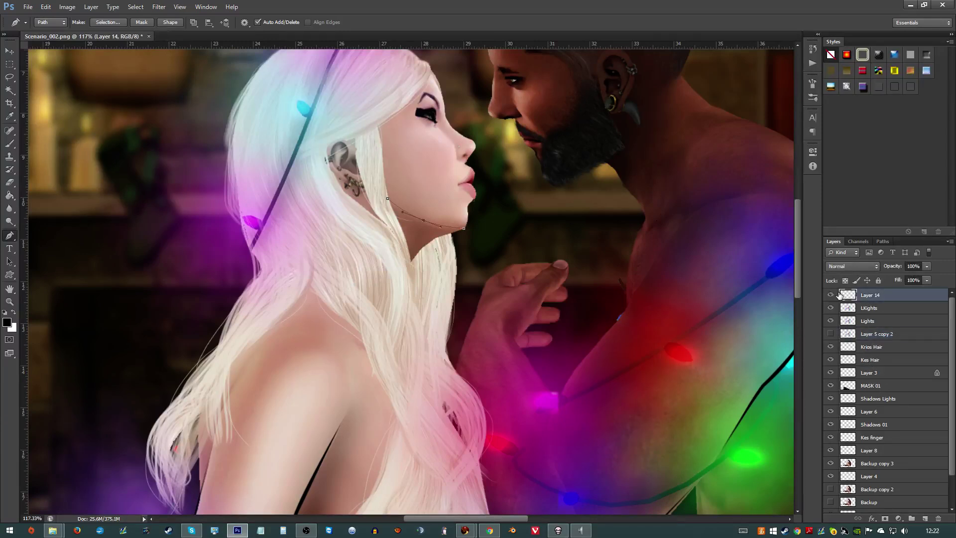
pyautogui.click(831, 294)
pyautogui.click(830, 294)
pyautogui.moveTo(871, 294); pyautogui.dragTo(872, 381)
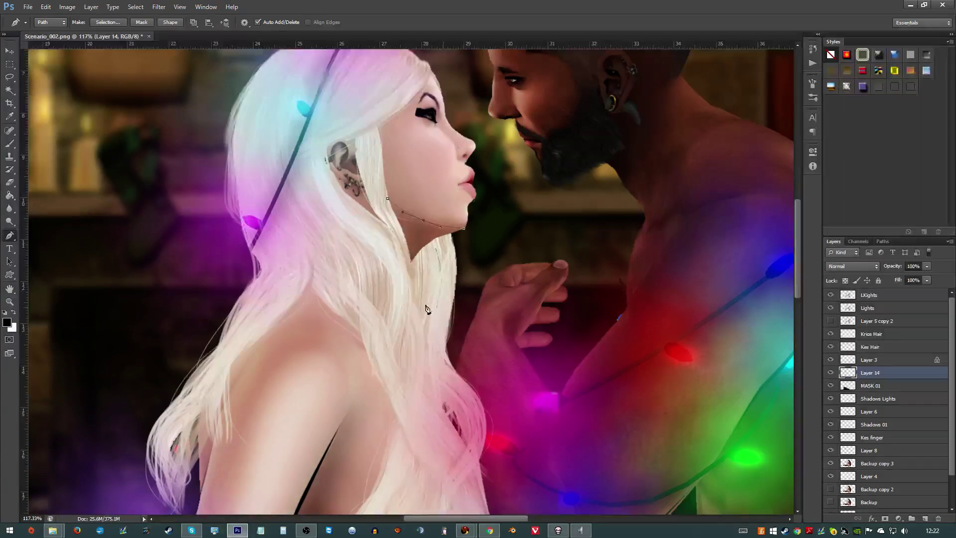
# - Stroke the jaw path in black, then undo the too-thick stroke
pyautogui.rightClick(366, 283)
pyautogui.click(440, 350)
pyautogui.press('Return')
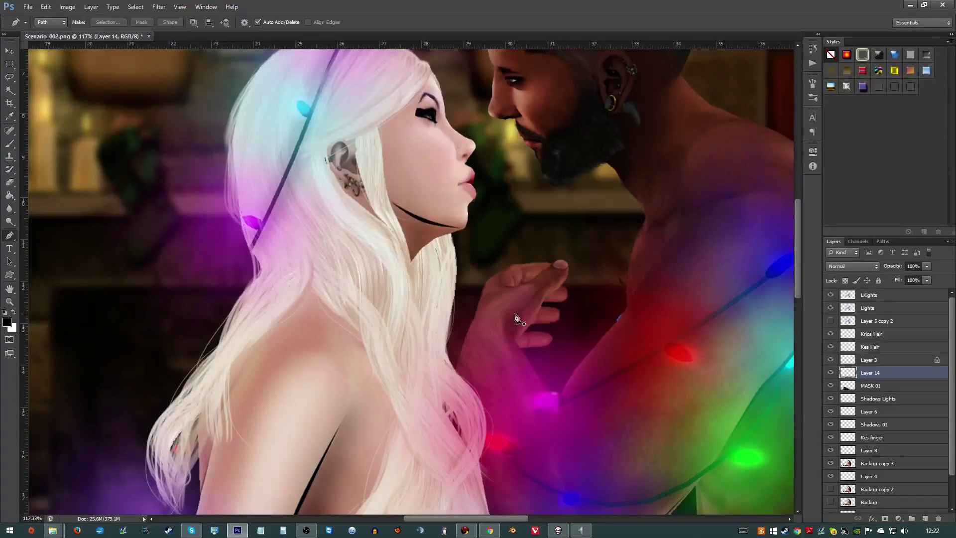
pyautogui.scroll(-2, 516, 318)
pyautogui.hotkey('ctrl', 'z')
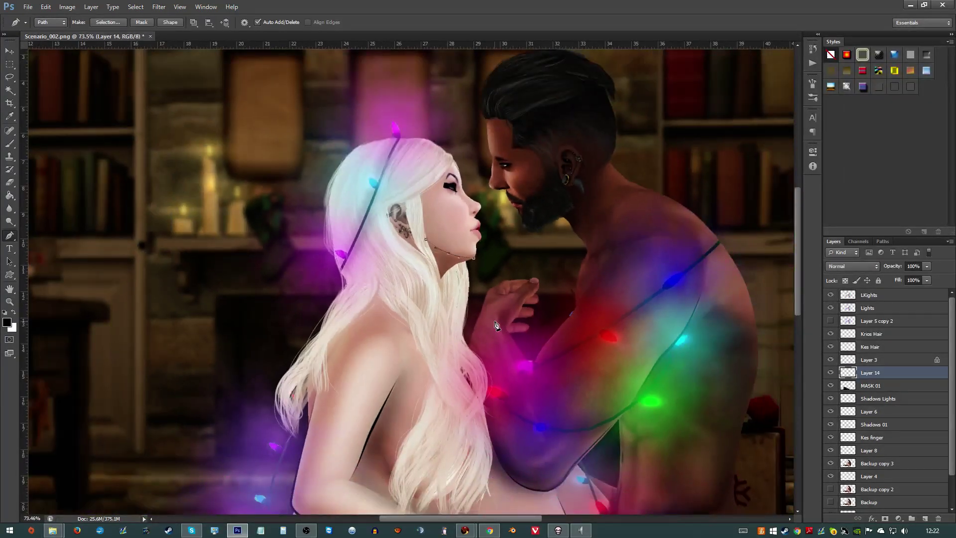
# - Set the brush size to 5 px
pyautogui.press('b')
pyautogui.rightClick(496, 326)
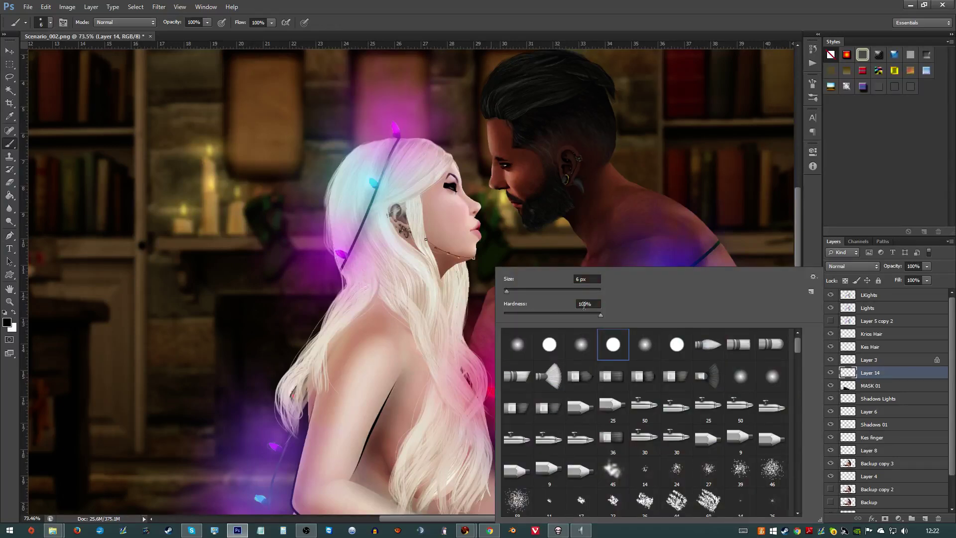
pyautogui.click(579, 279)
pyautogui.write('5')
pyautogui.press('Return')
# - Stroke the jaw path again with the thinner 5 px brush
pyautogui.press('p')
pyautogui.rightClick(569, 297)
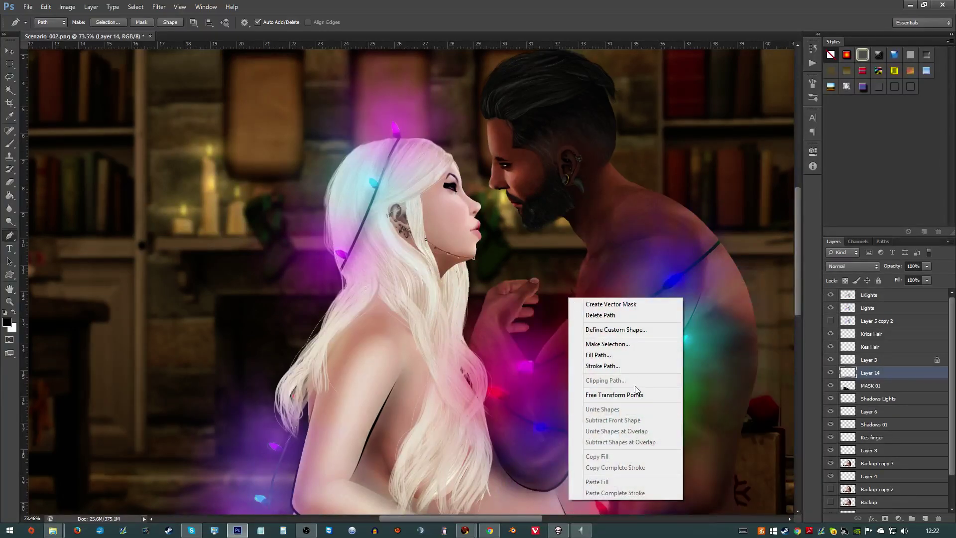
pyautogui.click(624, 365)
pyautogui.press('Return')
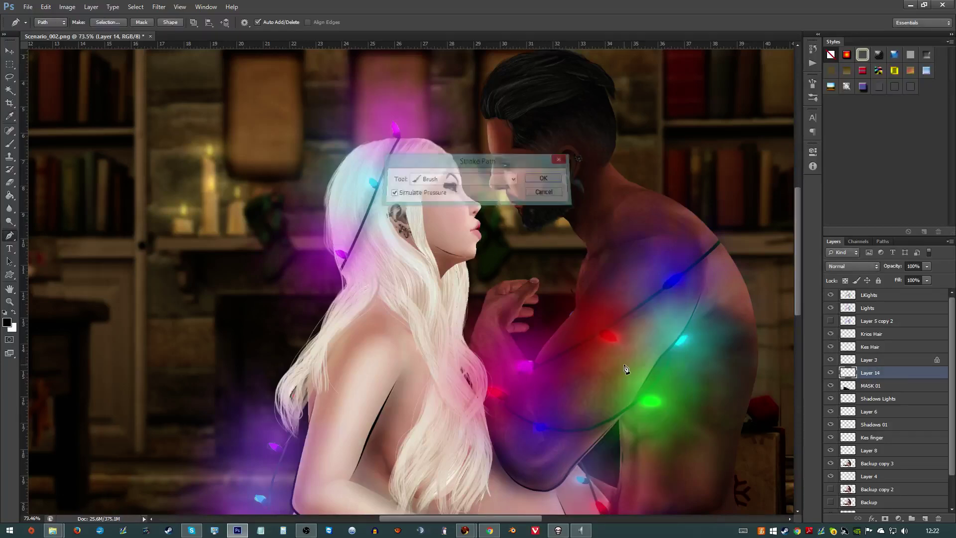
# - Draw a curved path beside the woman's ear and stroke it
pyautogui.scroll(3, 455, 236)
pyautogui.scroll(2, 454, 236)
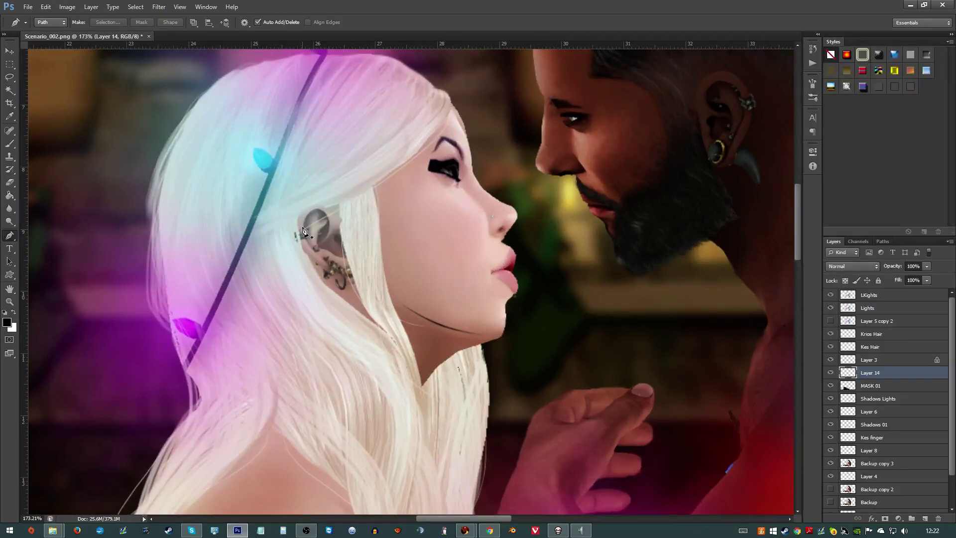
pyautogui.click(451, 104)
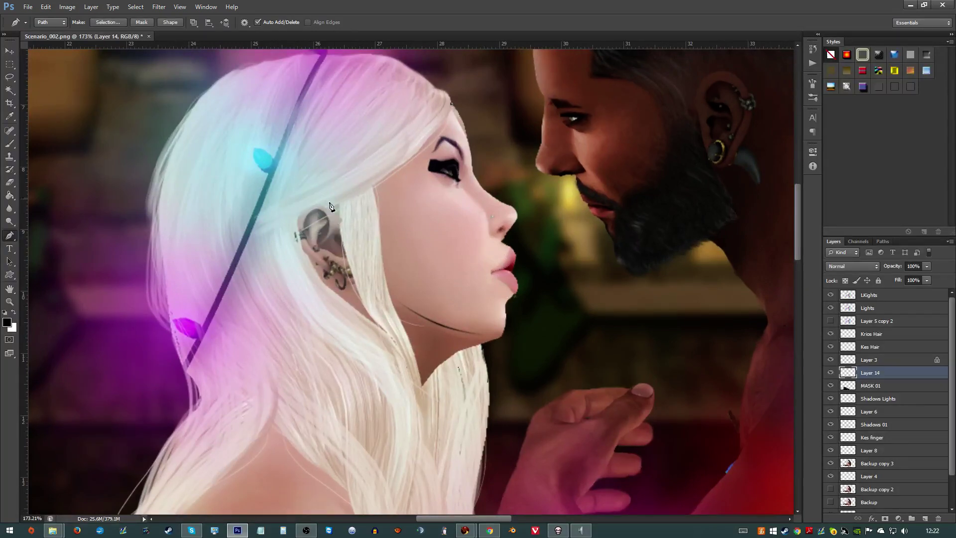
pyautogui.click(319, 206)
pyautogui.moveTo(369, 167); pyautogui.dragTo(386, 175)
pyautogui.rightClick(388, 174)
pyautogui.click(425, 253)
pyautogui.press('Return')
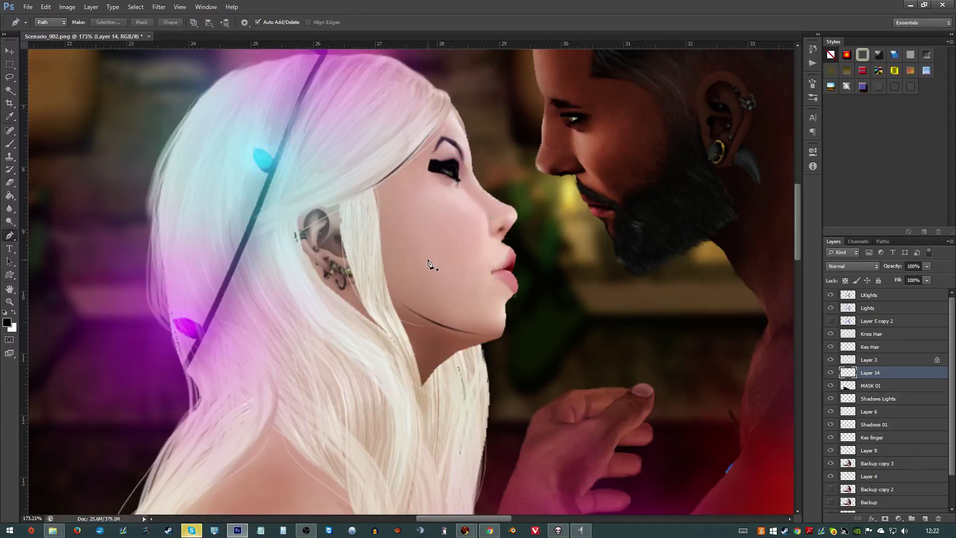
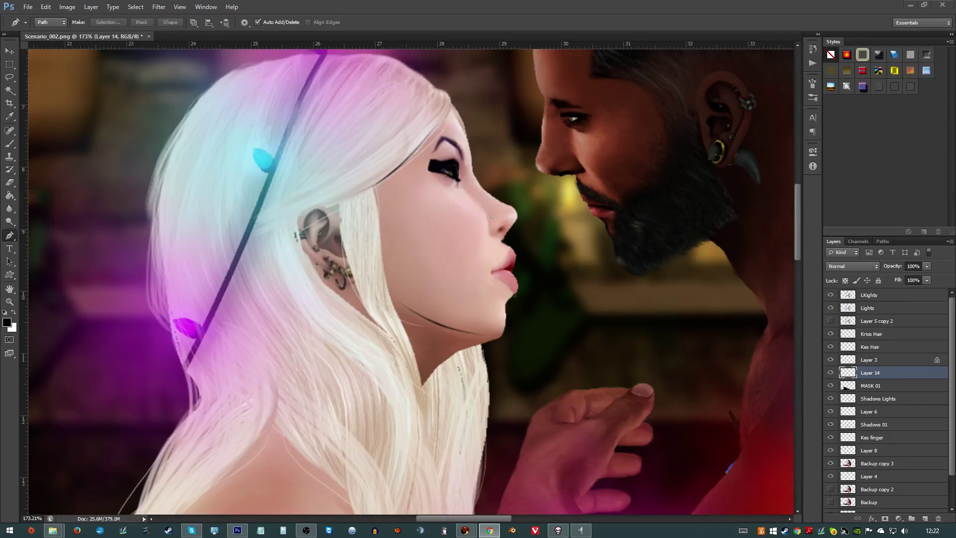
# - Start a trial path beside the man's beard, then discard it
pyautogui.click(598, 278)
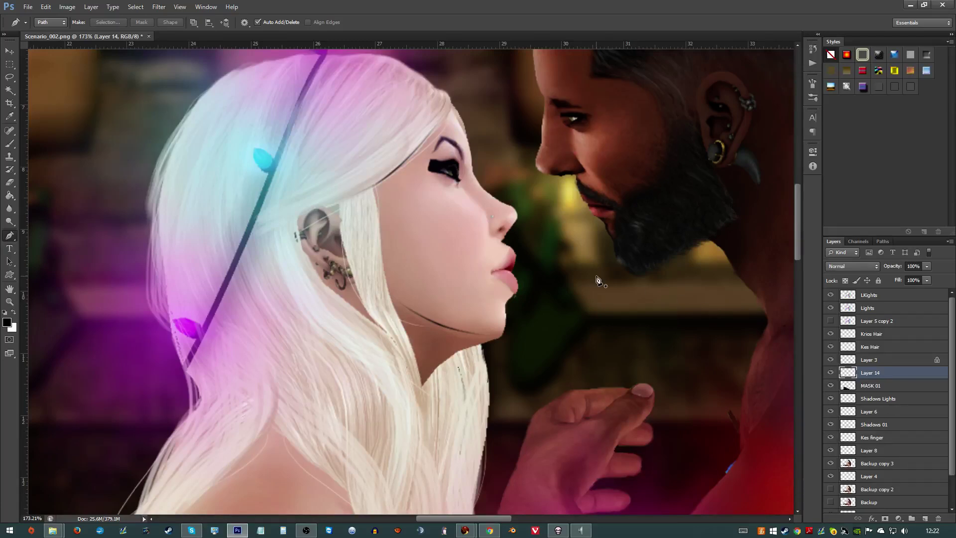
pyautogui.click(538, 244)
pyautogui.scroll(-3, 546, 282)
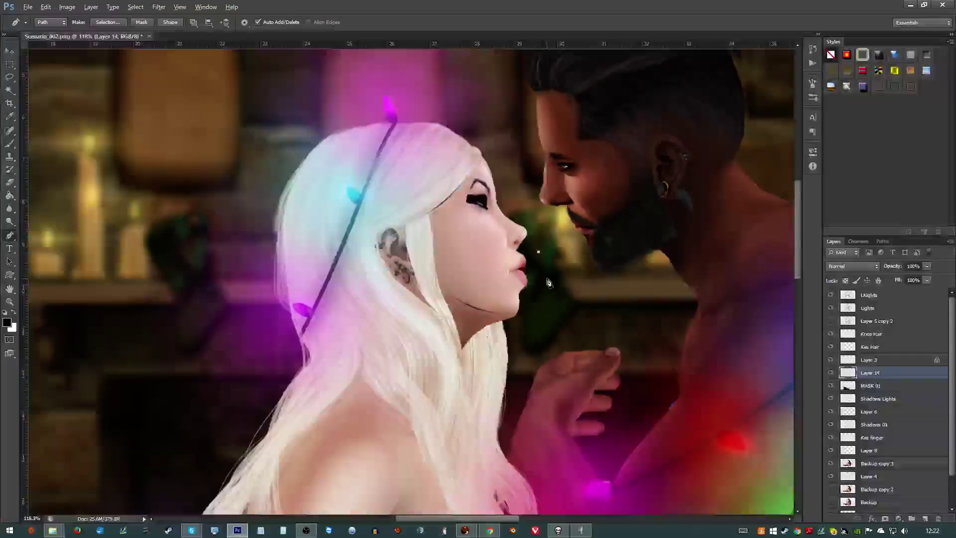
pyautogui.scroll(-4, 546, 282)
pyautogui.scroll(3, 550, 287)
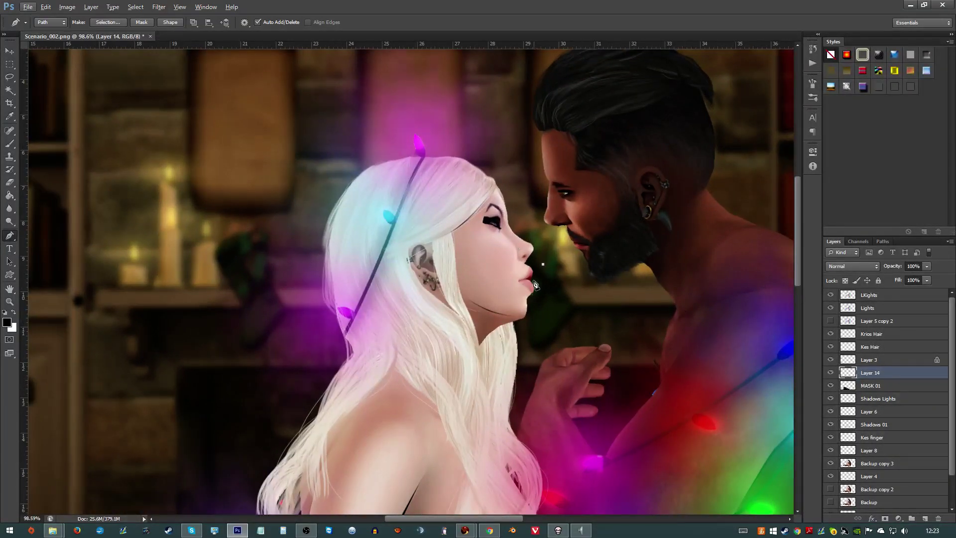
pyautogui.click(532, 282)
pyautogui.press('Escape')
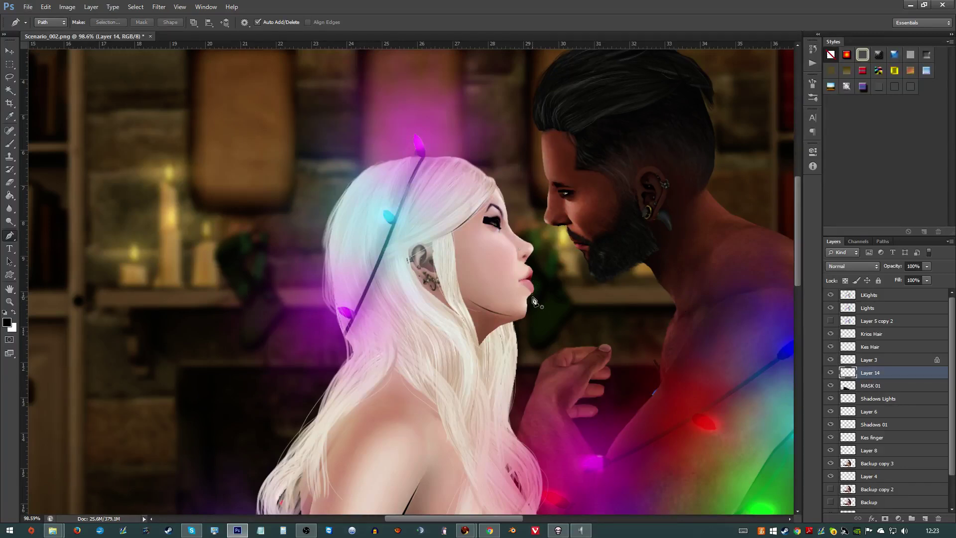
pyautogui.scroll(4, 498, 231)
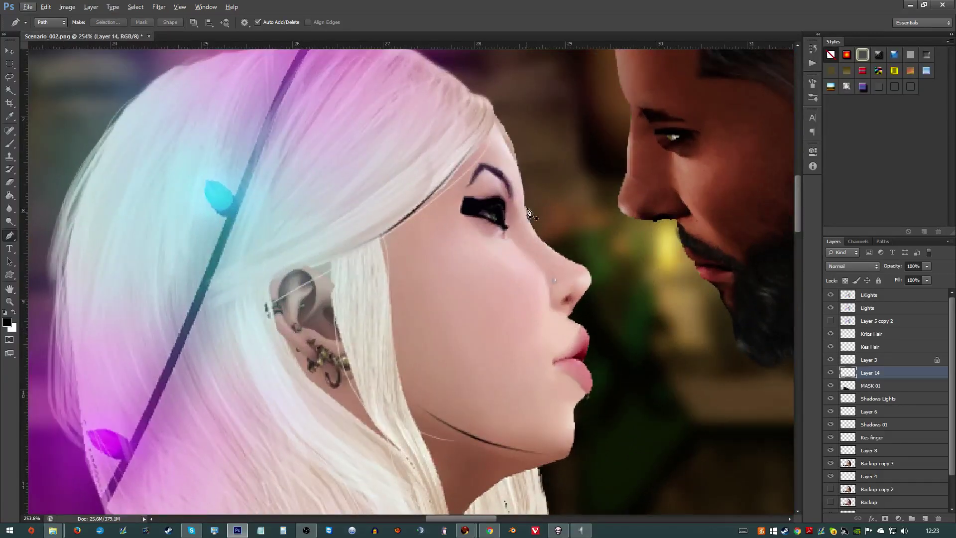
# - Trace the woman's forehead and nose with a curved path and stroke it
pyautogui.click(519, 164)
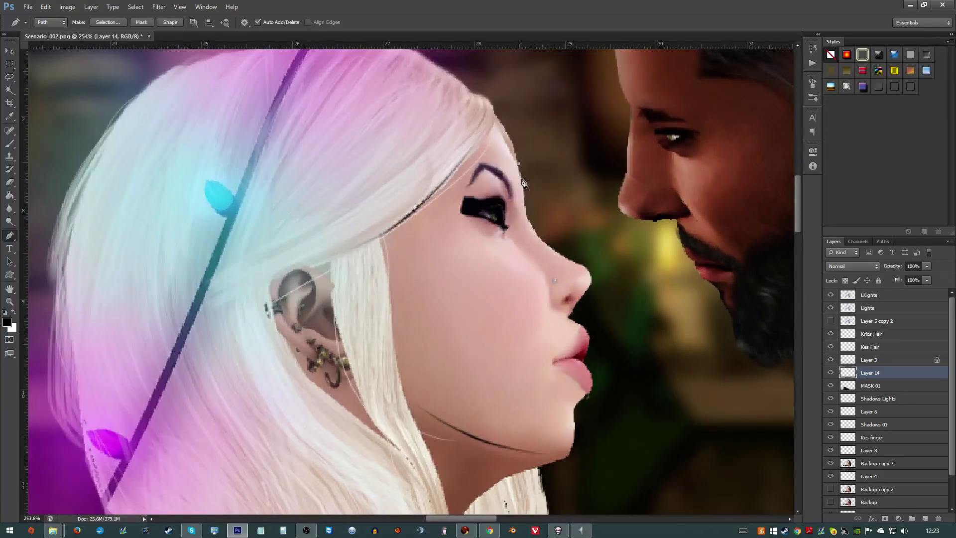
pyautogui.click(582, 264)
pyautogui.moveTo(539, 231); pyautogui.dragTo(525, 204)
pyautogui.click(524, 200)
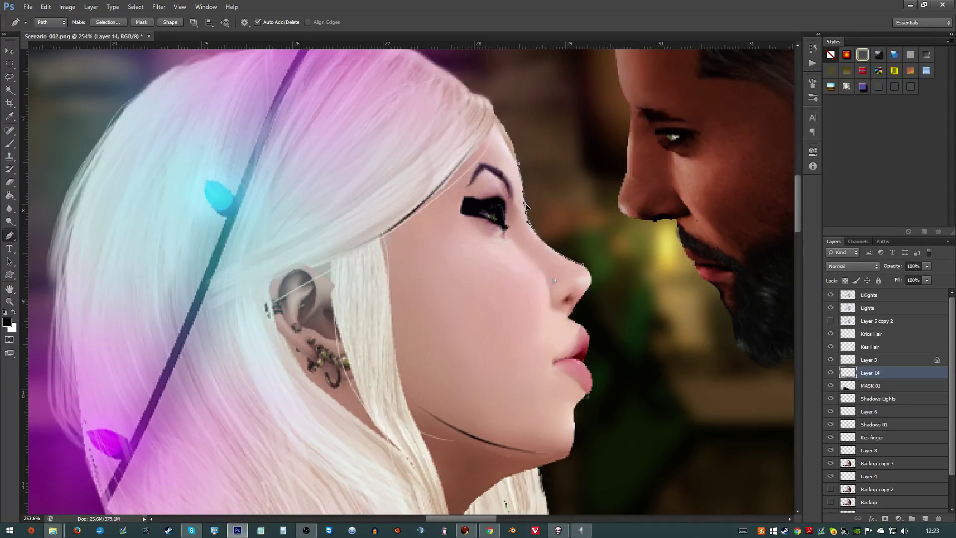
pyautogui.click(561, 255)
pyautogui.moveTo(561, 255); pyautogui.dragTo(564, 256)
pyautogui.rightClick(541, 225)
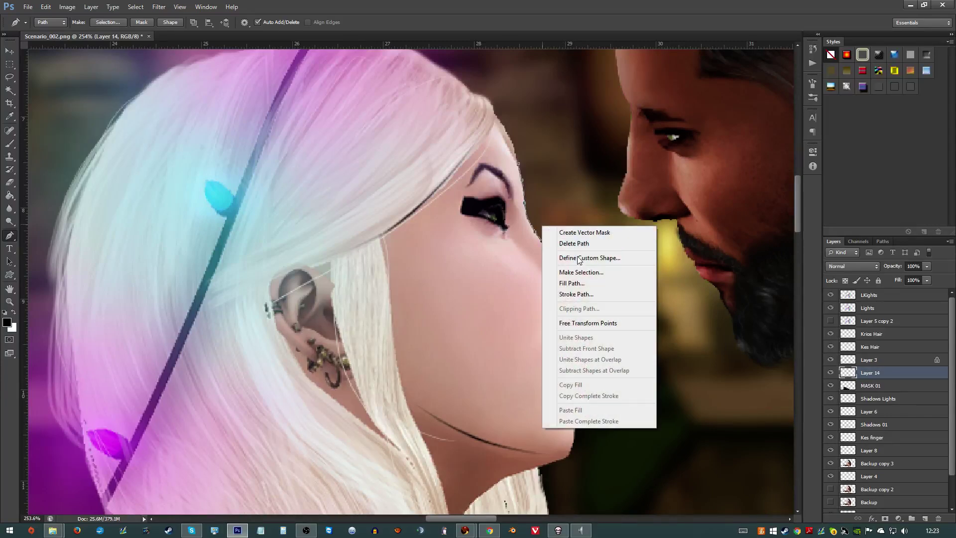
pyautogui.click(583, 295)
pyautogui.press('Return')
pyautogui.press('Return')
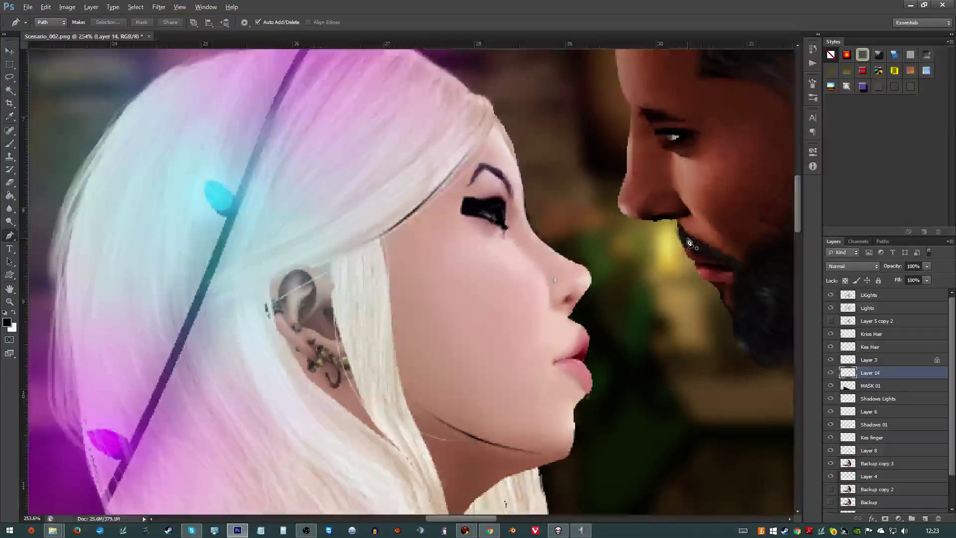
pyautogui.scroll(-8, 666, 246)
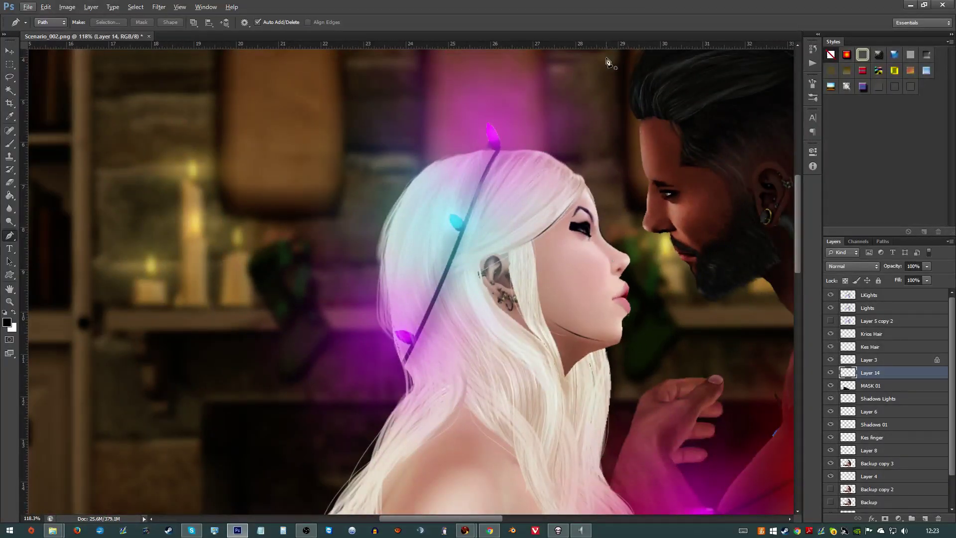
pyautogui.scroll(-3, 462, 308)
# - Switch to the Eraser and shrink it to 75 px
pyautogui.press('e')
pyautogui.hotkey('alt', 'e')
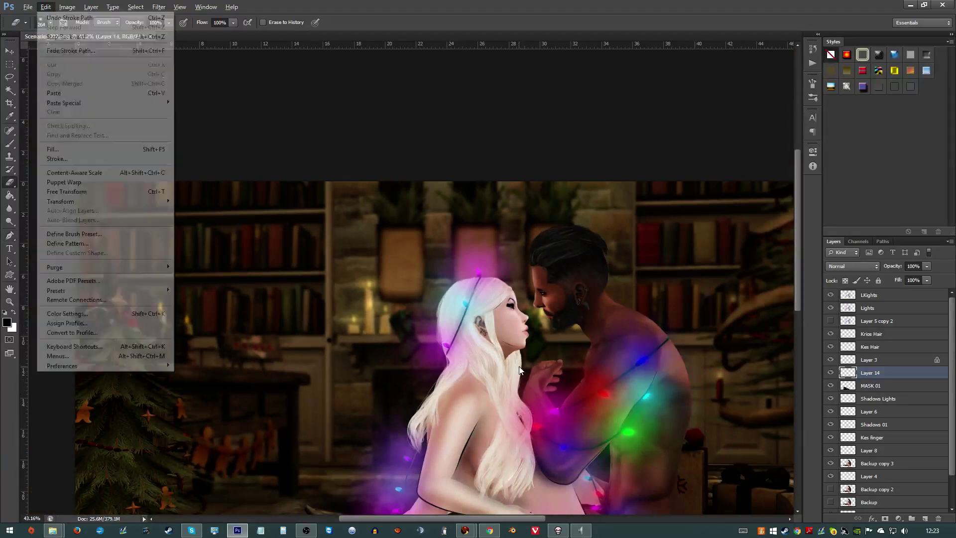
pyautogui.press('Escape')
pyautogui.press('Escape')
pyautogui.hotkey('alt', 'e')
pyautogui.press('Escape')
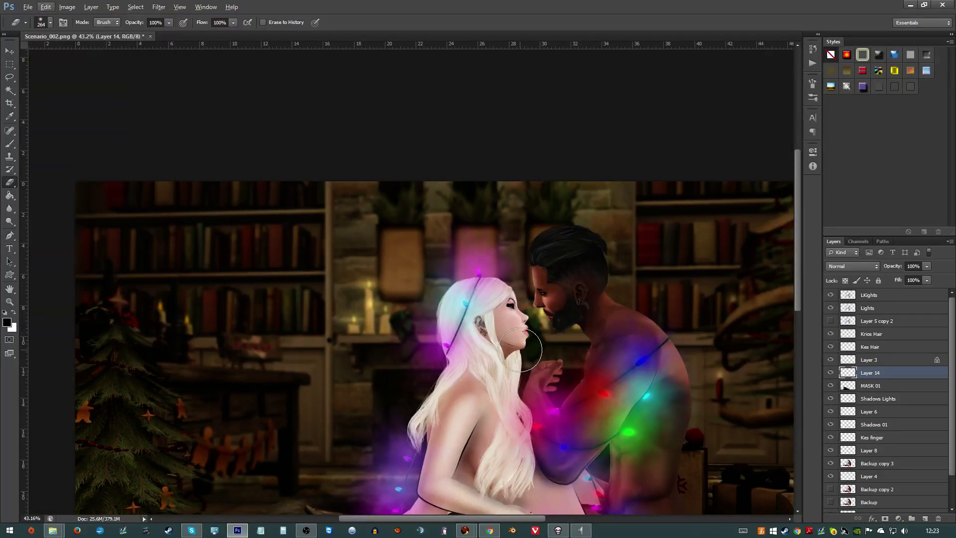
pyautogui.moveTo(520, 350); pyautogui.dragTo(480, 349)
pyautogui.scroll(3, 534, 362)
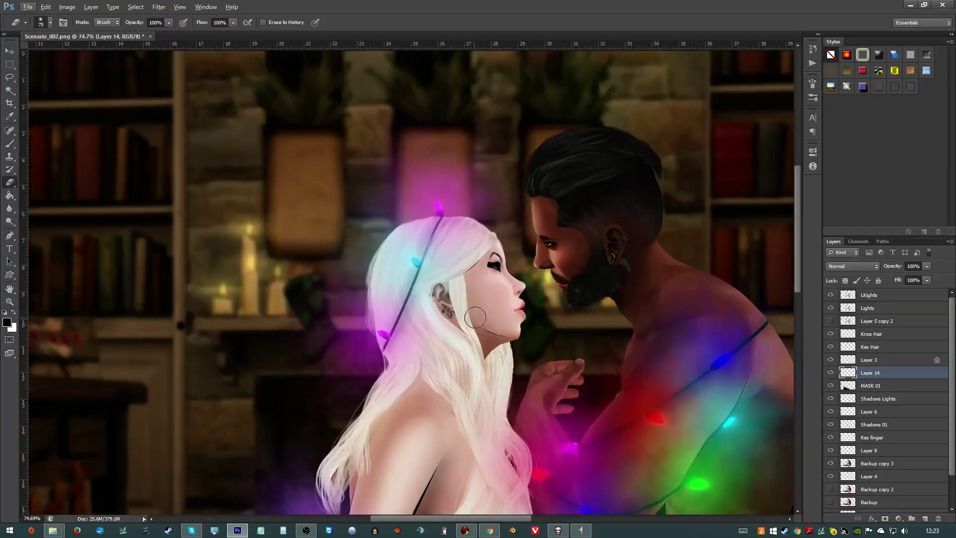
# - Delete the leftover Pen path
pyautogui.press('p')
pyautogui.scroll(-2, 553, 376)
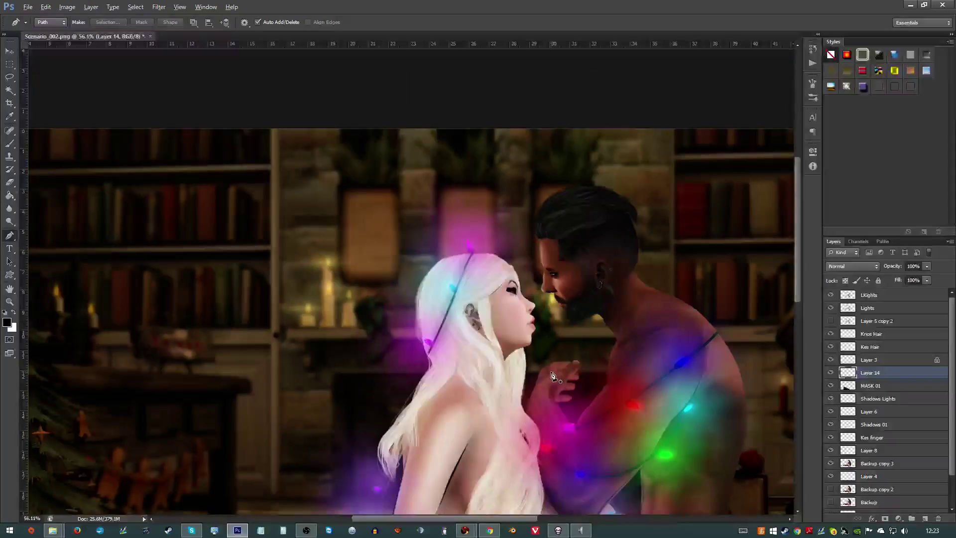
pyautogui.scroll(-3, 553, 376)
pyautogui.scroll(2, 482, 299)
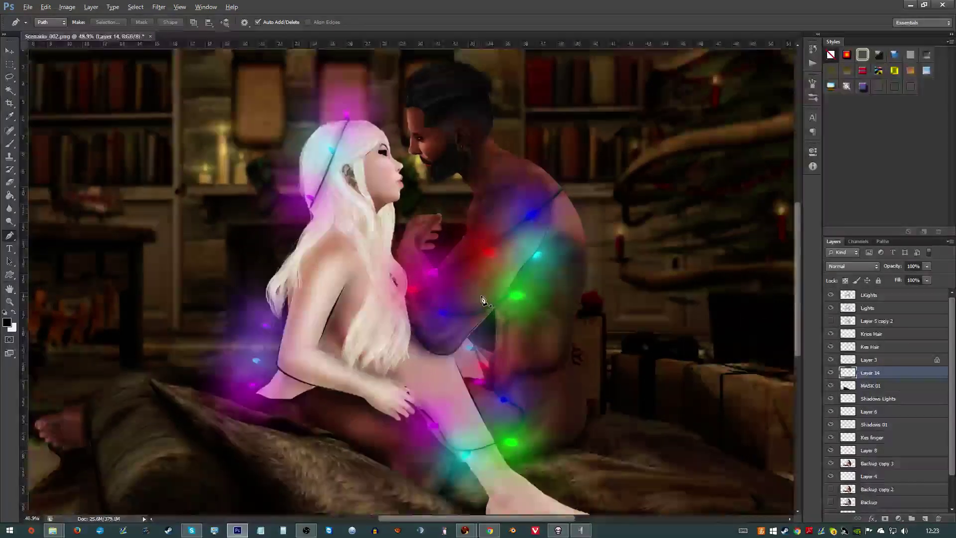
pyautogui.scroll(1, 482, 299)
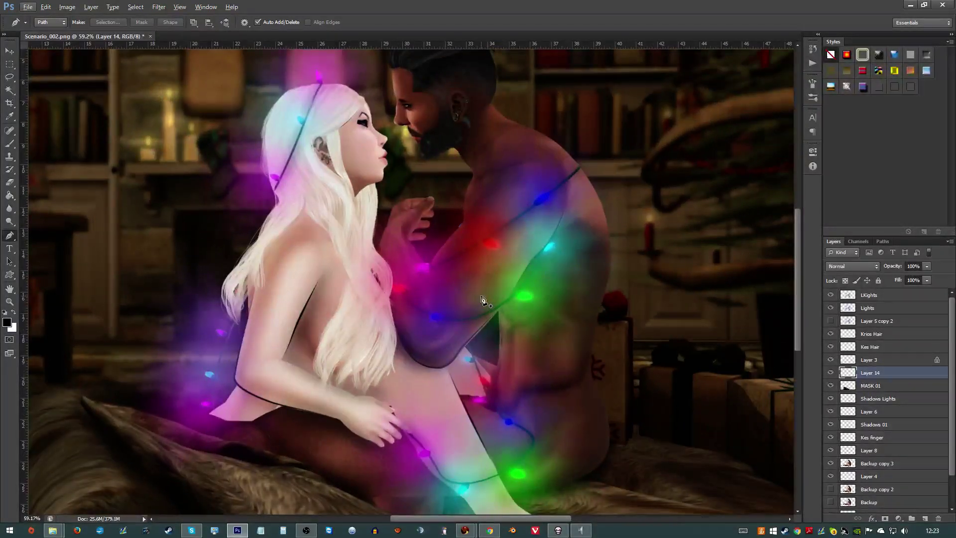
pyautogui.rightClick(482, 299)
pyautogui.click(500, 312)
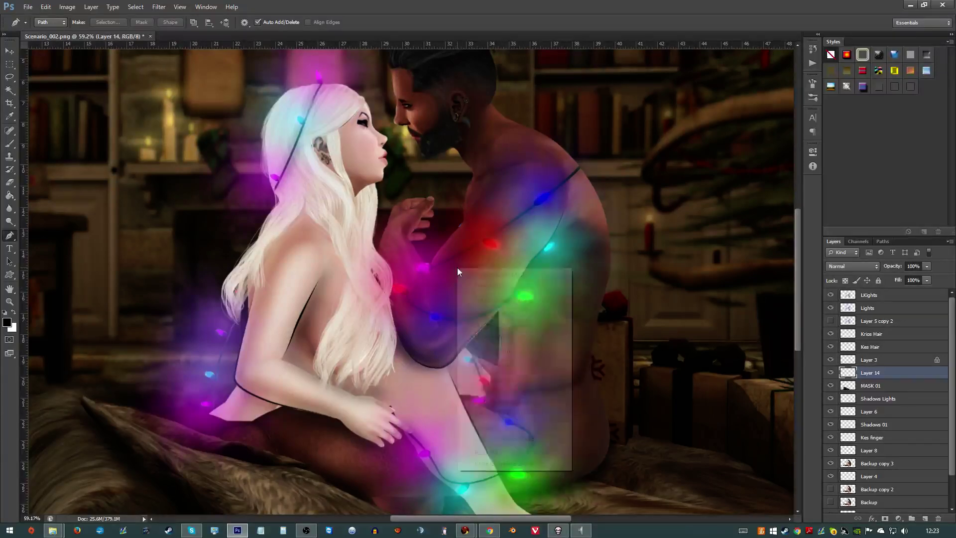
# - Set the brush tip size to 2 px
pyautogui.press('b')
pyautogui.rightClick(460, 268)
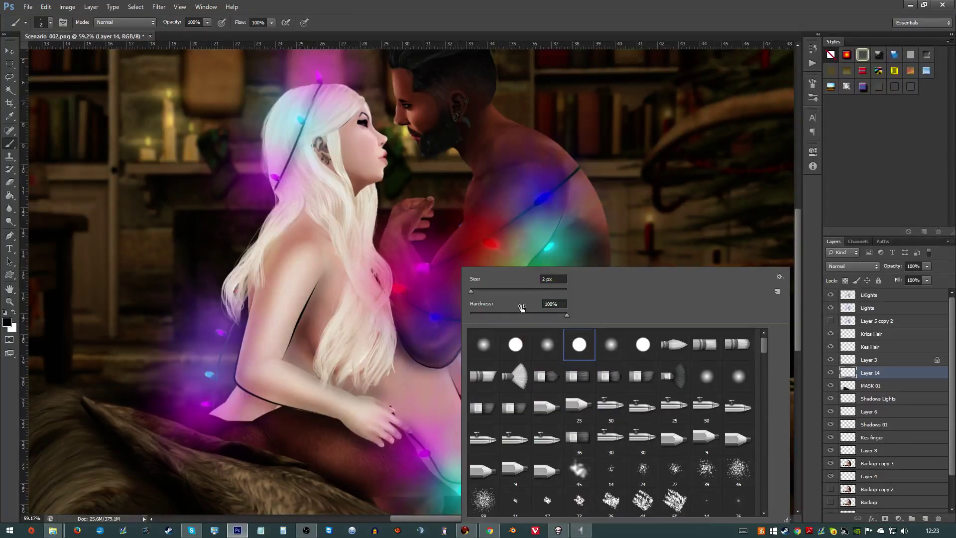
pyautogui.click(542, 280)
pyautogui.press('Return')
pyautogui.press('p')
pyautogui.scroll(5, 548, 199)
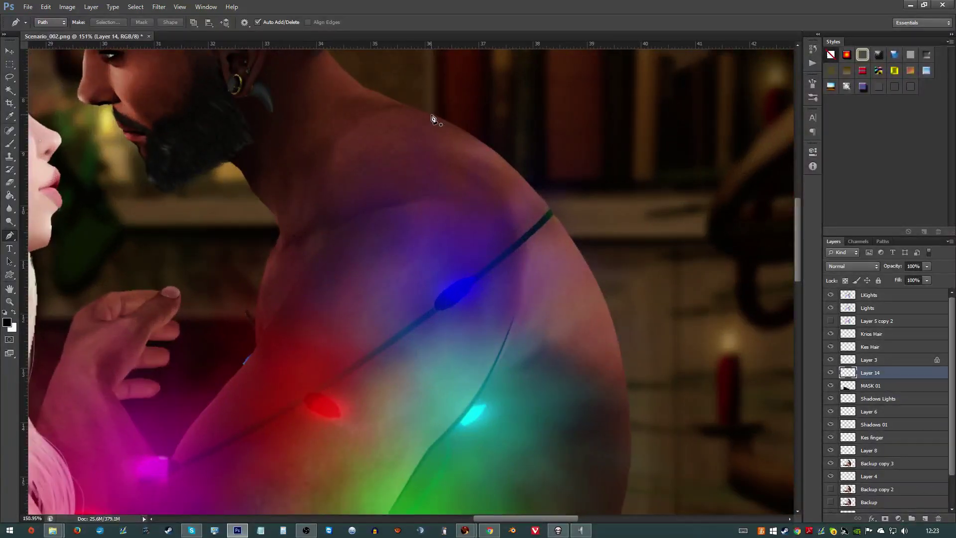
# - Draw a curved path along the man's shoulder and stroke it
pyautogui.click(431, 115)
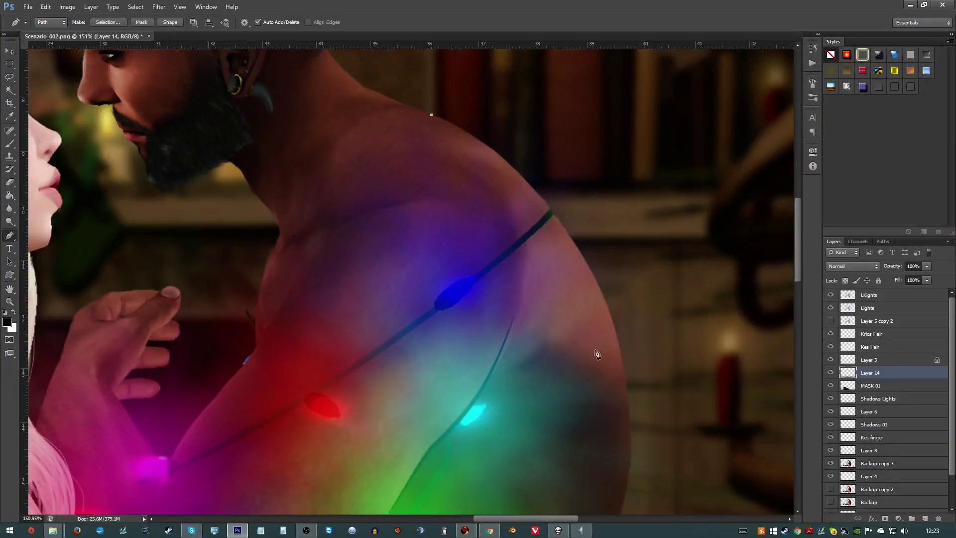
pyautogui.click(632, 440)
pyautogui.moveTo(530, 273); pyautogui.dragTo(572, 237)
pyautogui.click(469, 132)
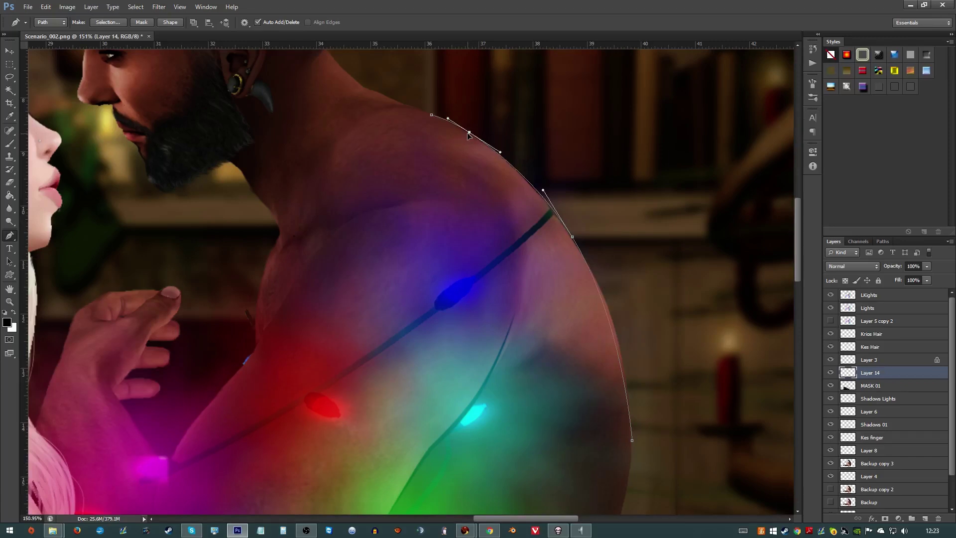
pyautogui.click(615, 334)
pyautogui.rightClick(557, 316)
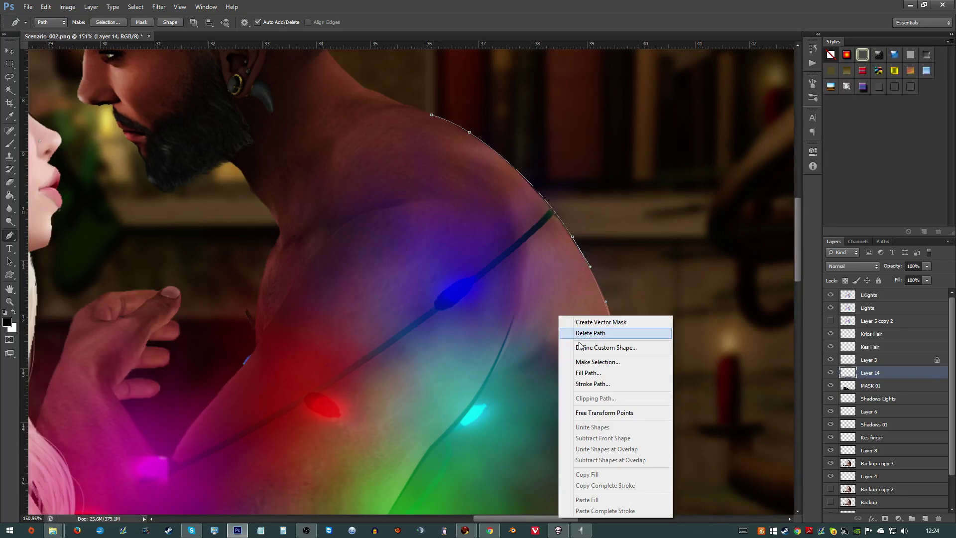
pyautogui.click(585, 389)
pyautogui.press('Return')
pyautogui.scroll(-3, 587, 393)
pyautogui.scroll(-3, 604, 391)
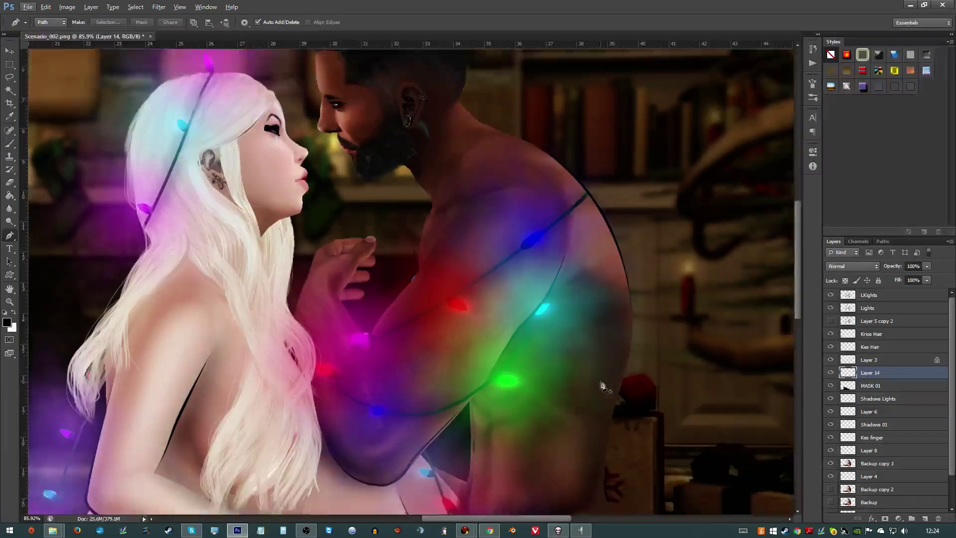
pyautogui.scroll(2, 609, 448)
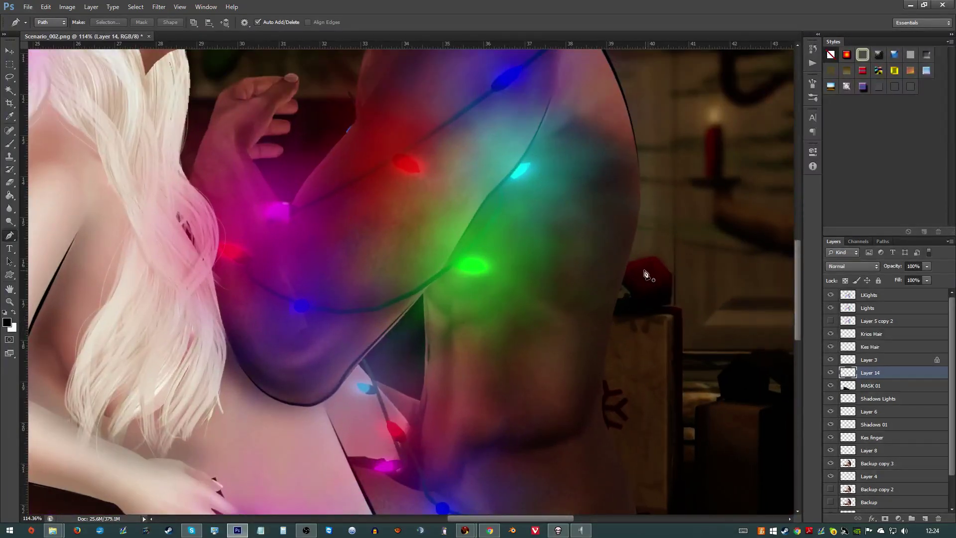
# - Draw and reshape a path down the man's back
pyautogui.click(627, 260)
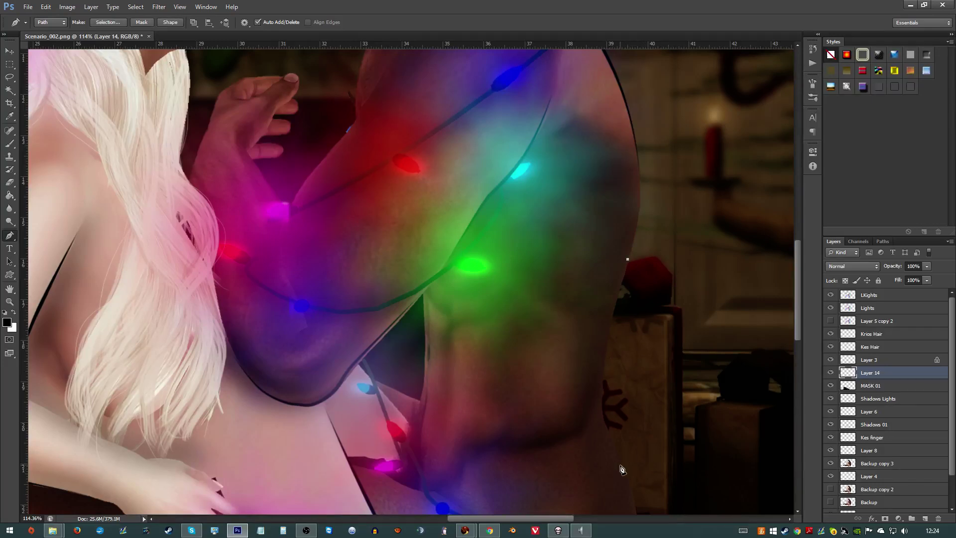
pyautogui.click(622, 465)
pyautogui.moveTo(624, 401); pyautogui.dragTo(601, 404)
pyautogui.scroll(6, 614, 458)
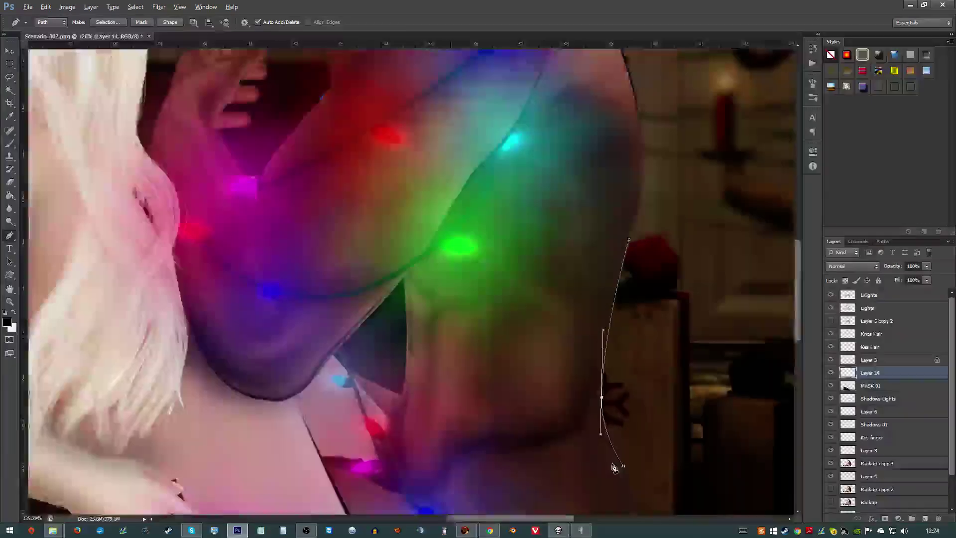
pyautogui.click(603, 421)
pyautogui.moveTo(603, 423); pyautogui.dragTo(611, 423)
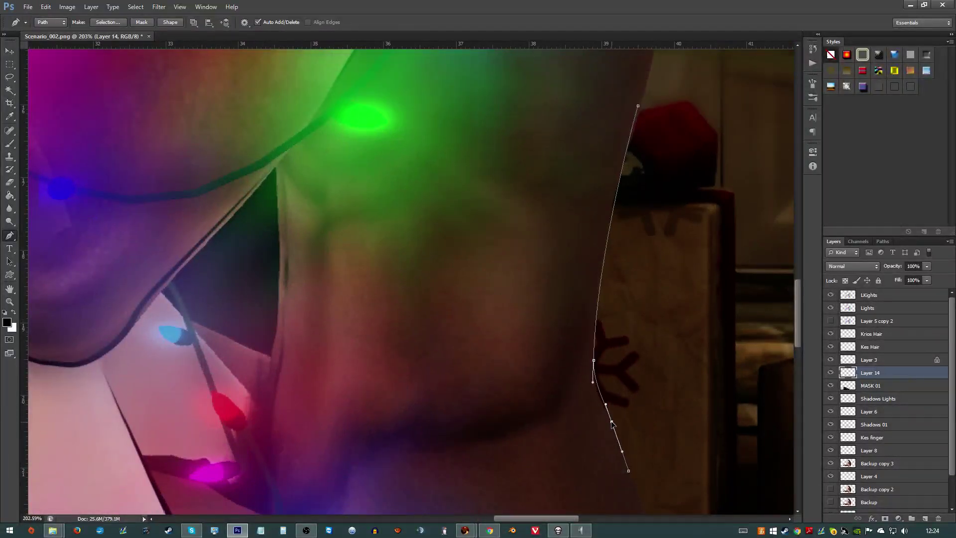
pyautogui.moveTo(592, 382); pyautogui.dragTo(593, 395)
pyautogui.moveTo(637, 105); pyautogui.dragTo(640, 112)
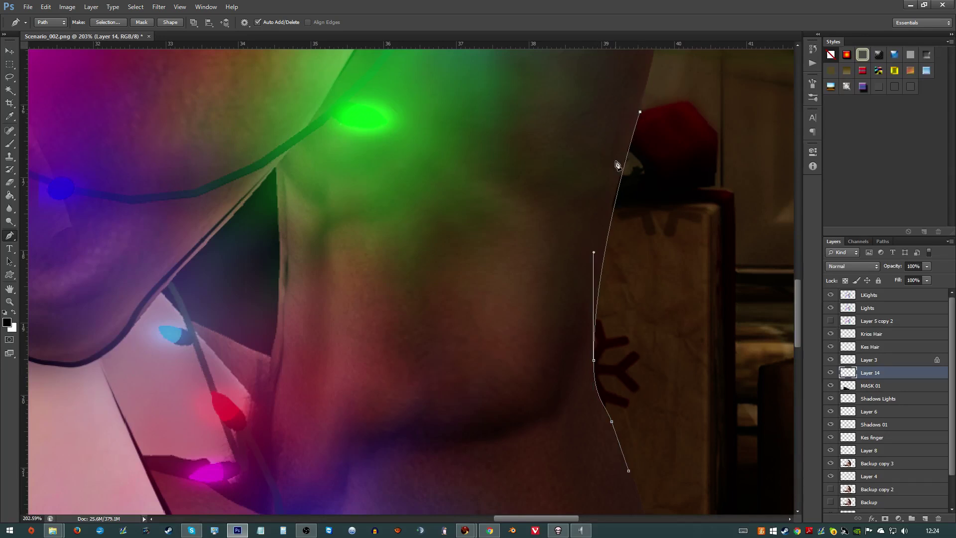
# - Extend the back path down to his hip and stroke it in black
pyautogui.scroll(-3, 592, 340)
pyautogui.scroll(-3, 612, 433)
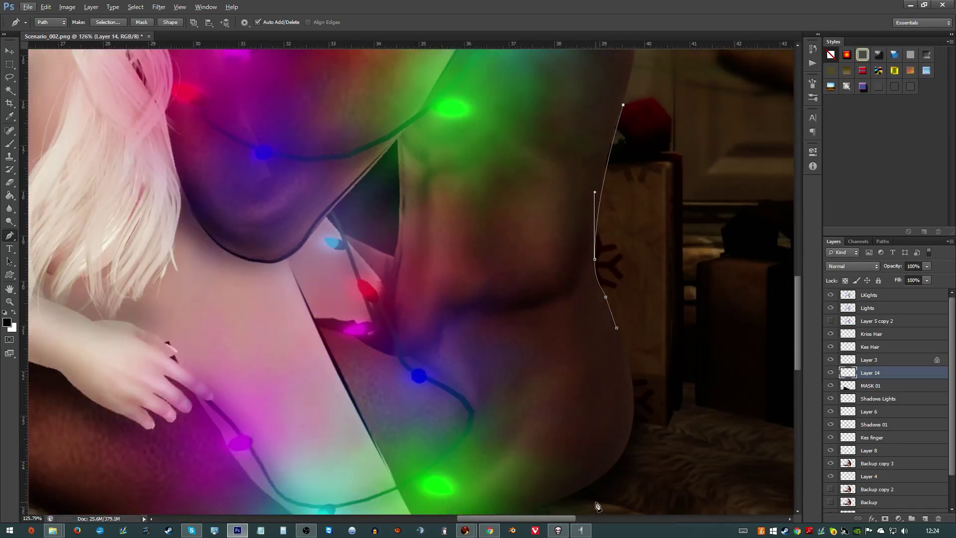
pyautogui.click(580, 490)
pyautogui.moveTo(592, 432); pyautogui.dragTo(629, 440)
pyautogui.moveTo(628, 388); pyautogui.dragTo(632, 380)
pyautogui.click(613, 466)
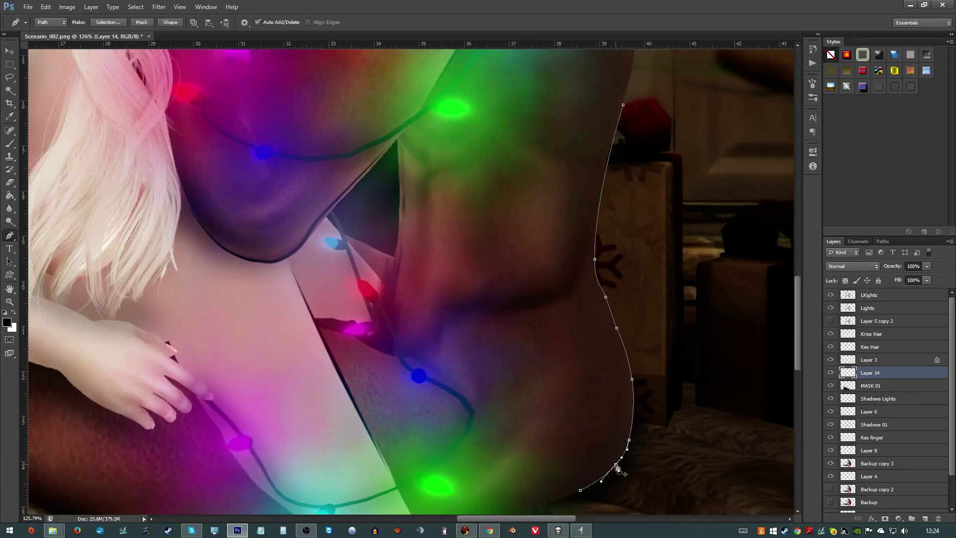
pyautogui.rightClick(607, 397)
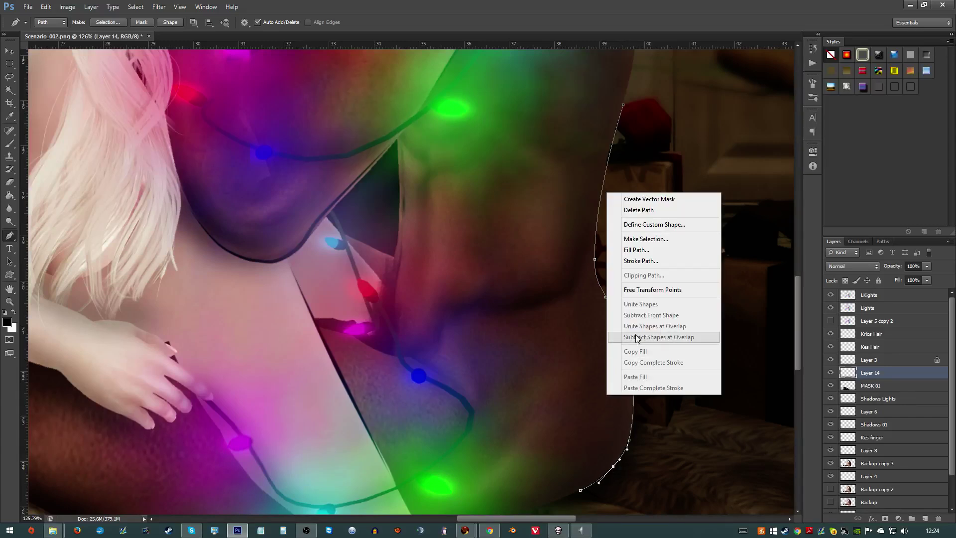
pyautogui.click(648, 262)
pyautogui.press('Return')
pyautogui.scroll(-9, 696, 285)
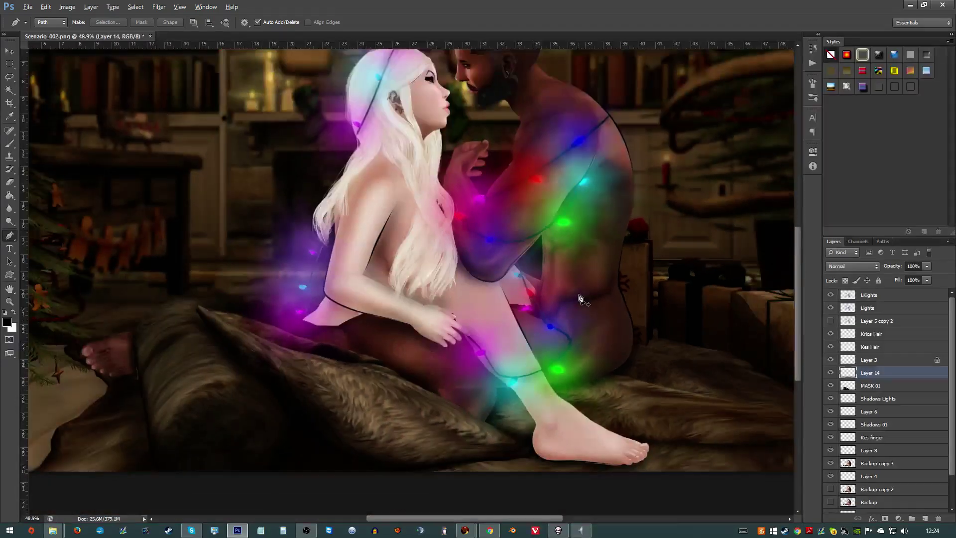
# - Trace the man's waist leftward from the hip with a path and stroke it
pyautogui.scroll(7, 573, 295)
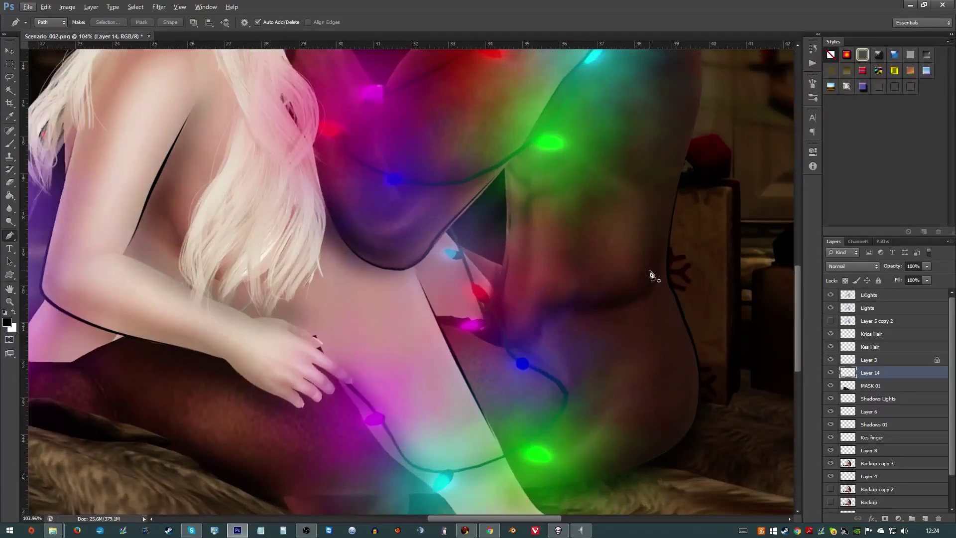
pyautogui.click(648, 272)
pyautogui.moveTo(644, 284); pyautogui.dragTo(641, 288)
pyautogui.click(630, 291)
pyautogui.click(589, 298)
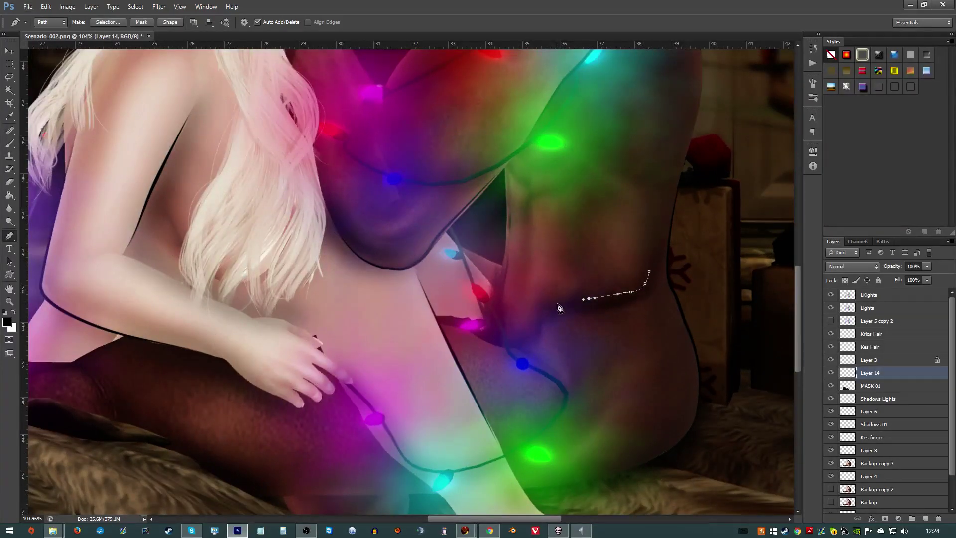
pyautogui.click(556, 303)
pyautogui.click(539, 321)
pyautogui.rightClick(557, 307)
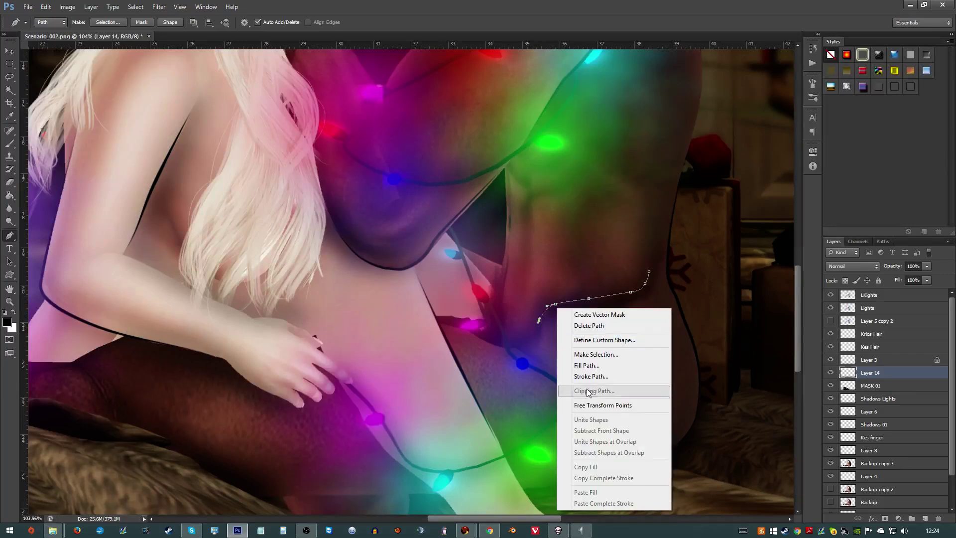
pyautogui.click(617, 378)
pyautogui.press('Return')
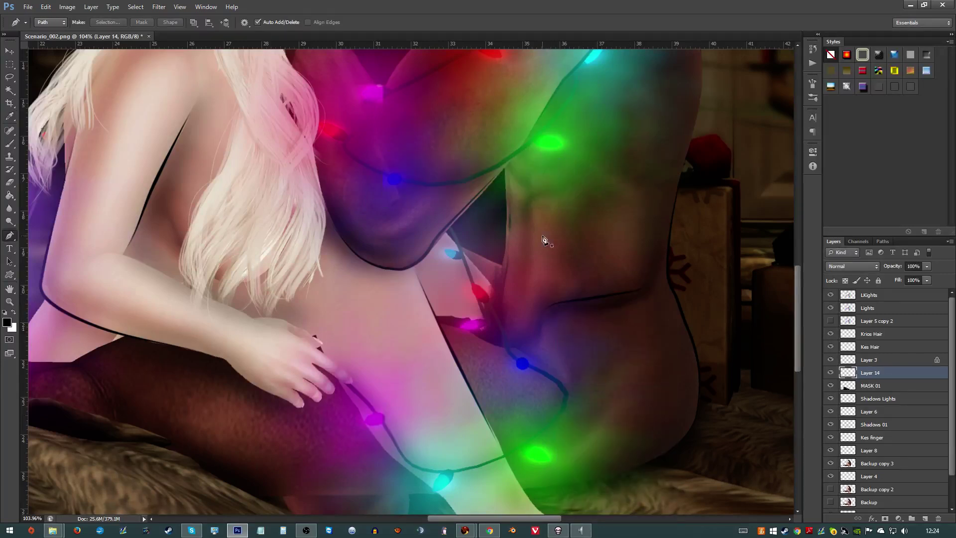
# - Stroke a short curved path down the man's side
pyautogui.click(529, 179)
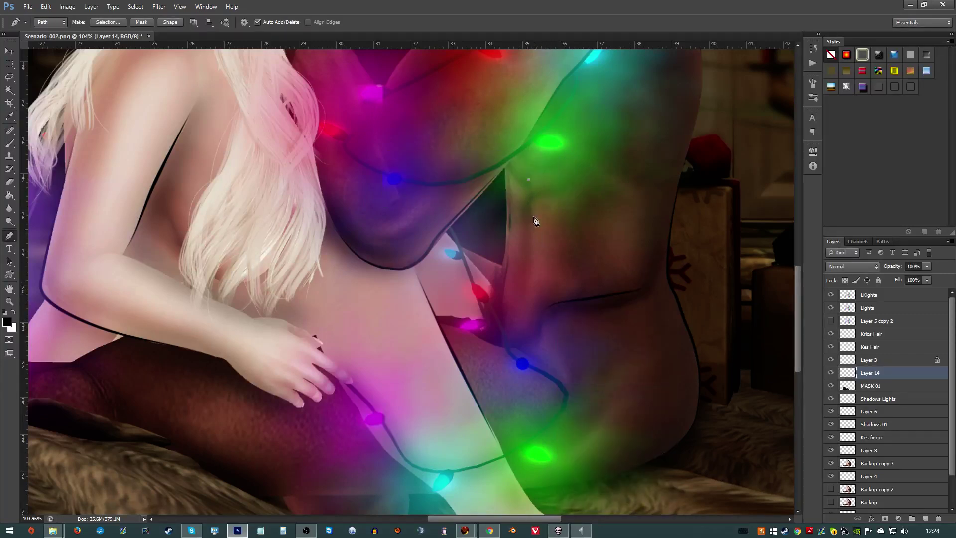
pyautogui.moveTo(531, 231); pyautogui.dragTo(529, 240)
pyautogui.rightClick(522, 242)
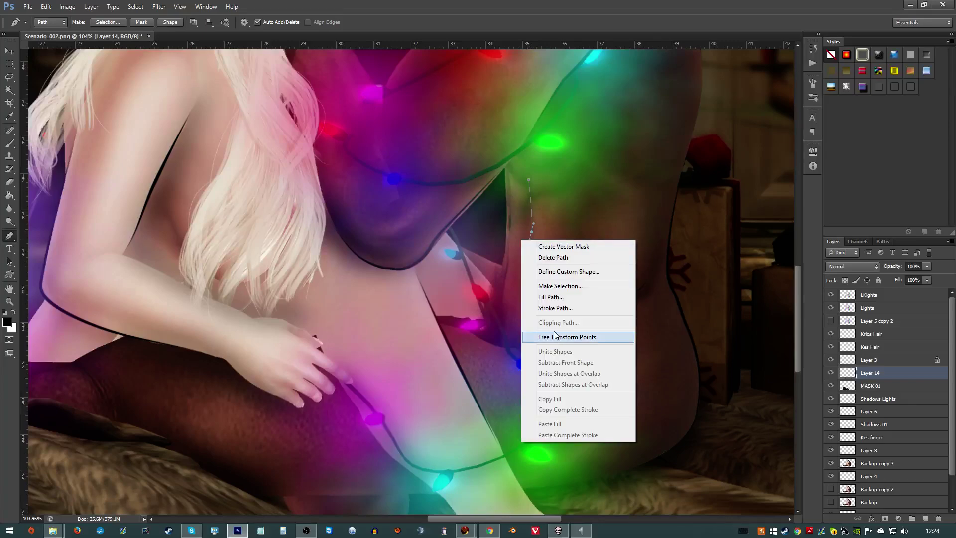
pyautogui.click(542, 306)
pyautogui.press('Return')
pyautogui.scroll(-6, 535, 337)
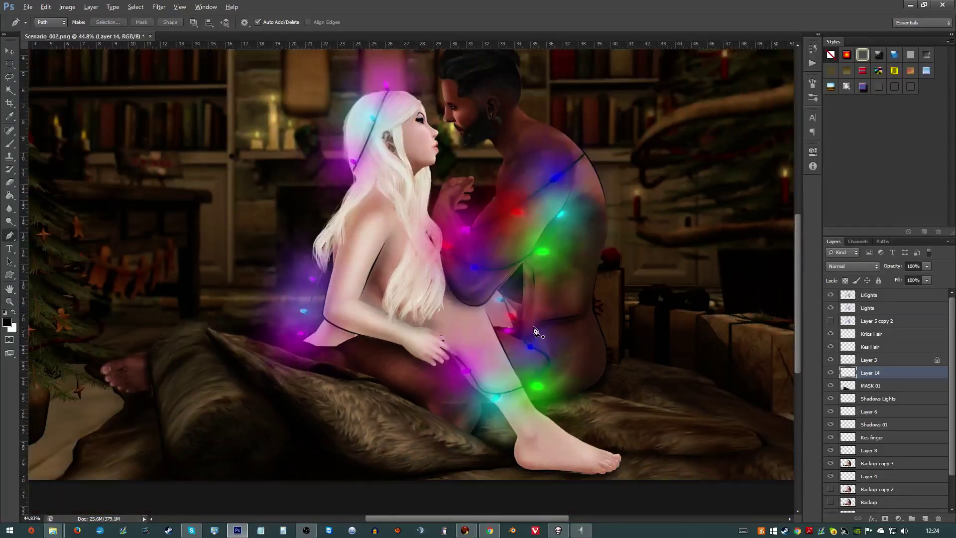
pyautogui.scroll(2, 371, 296)
pyautogui.scroll(1, 370, 298)
pyautogui.scroll(-2, 369, 297)
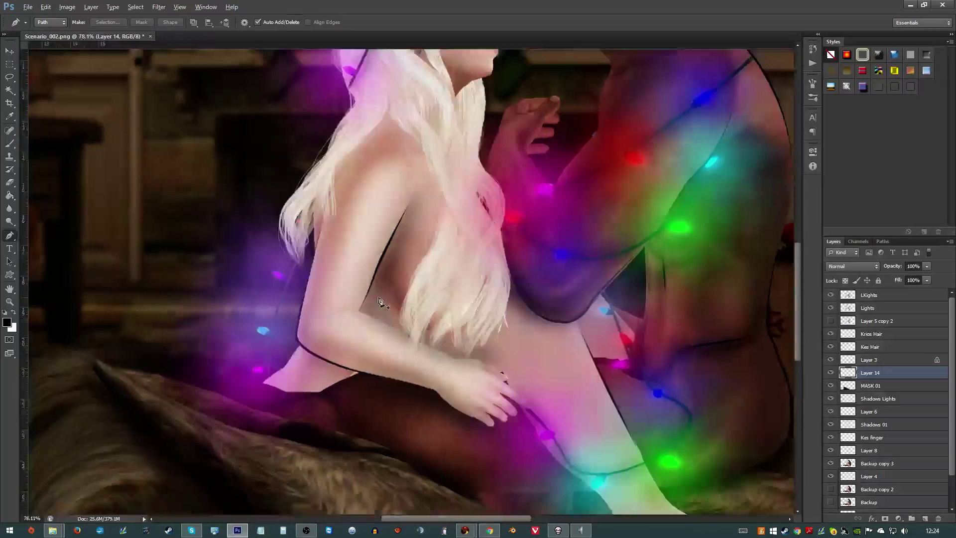
pyautogui.scroll(1, 448, 383)
pyautogui.scroll(-2, 448, 384)
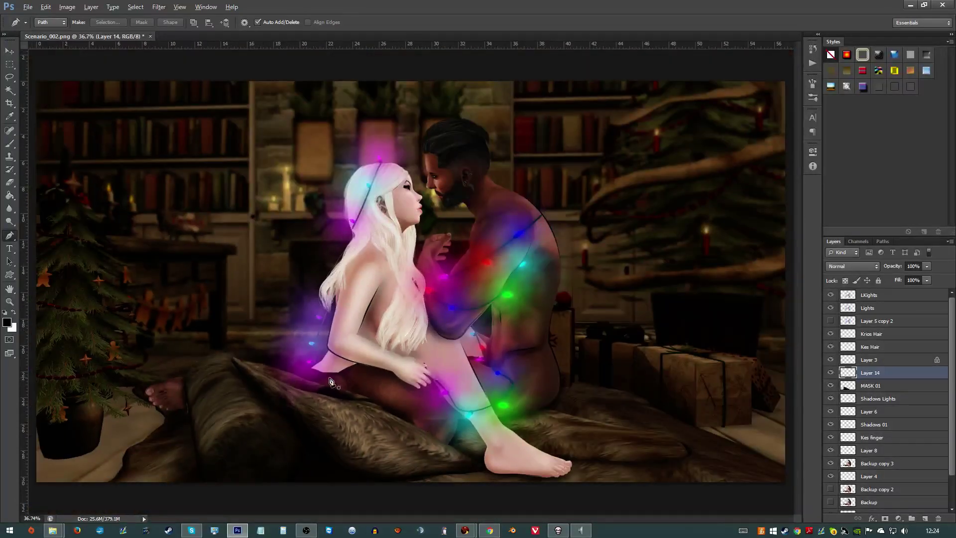
pyautogui.scroll(4, 431, 271)
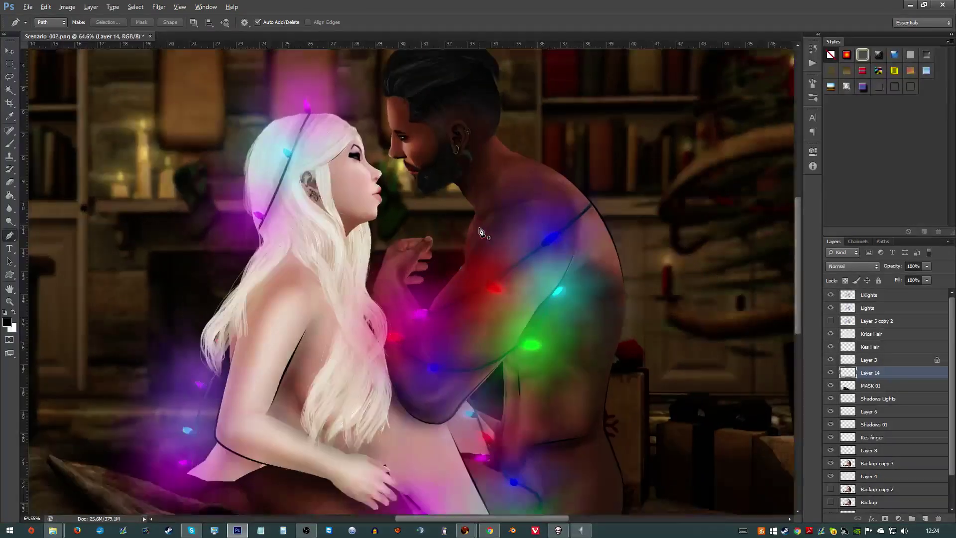
pyautogui.scroll(2, 543, 66)
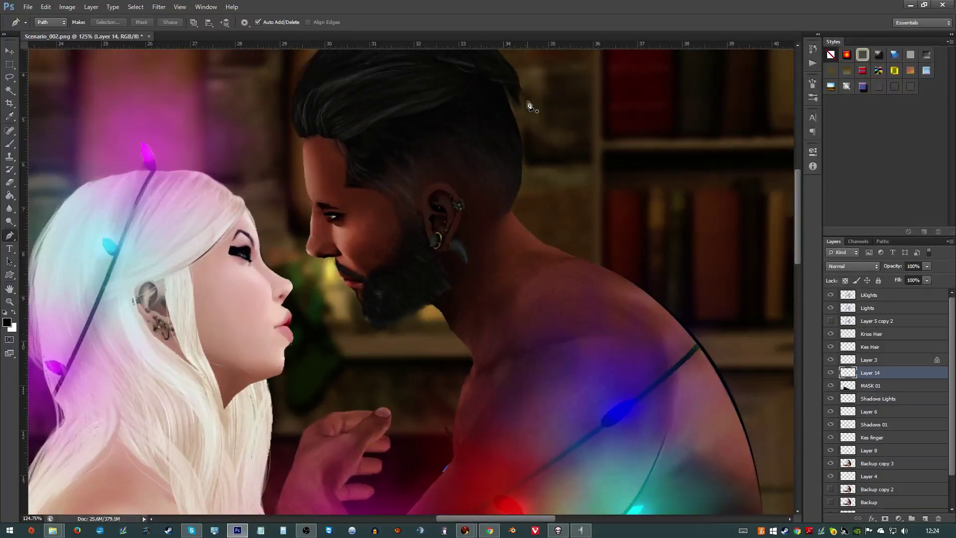
pyautogui.press('alt')
# - Trace the man's hairline up to the top of his hair and stroke it
pyautogui.click(343, 141)
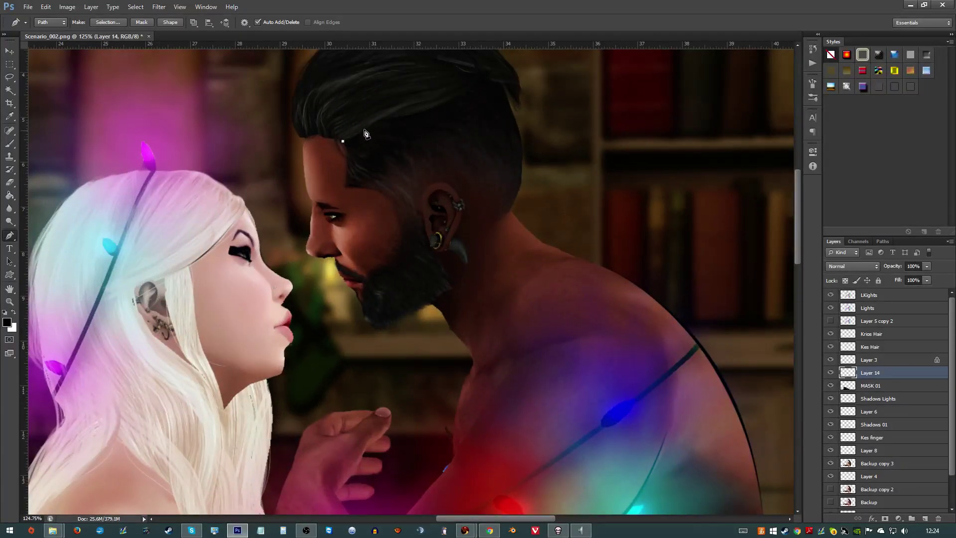
pyautogui.click(372, 124)
pyautogui.click(367, 133)
pyautogui.hotkey('ctrl', 'z')
pyautogui.click(358, 133)
pyautogui.click(386, 119)
pyautogui.click(448, 101)
pyautogui.click(421, 113)
pyautogui.rightClick(421, 114)
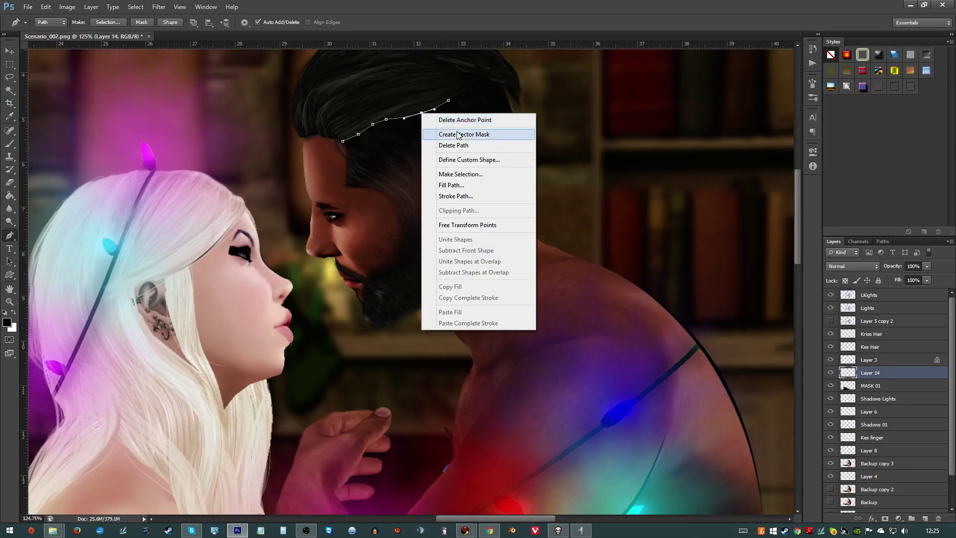
pyautogui.click(470, 192)
pyautogui.press('Return')
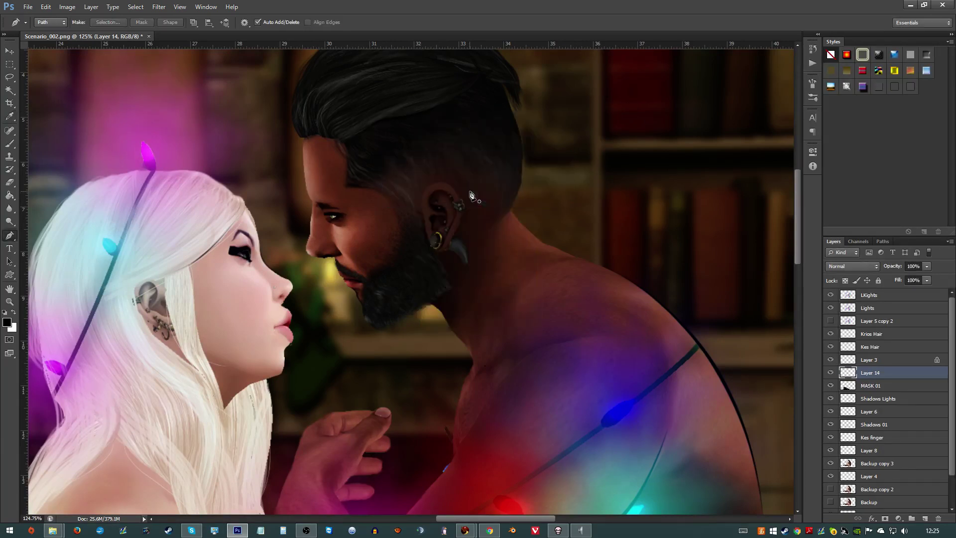
# - Stroke a curved path behind the man's head down below his ear, then select the Lights layer
pyautogui.click(503, 84)
pyautogui.click(512, 209)
pyautogui.click(508, 158)
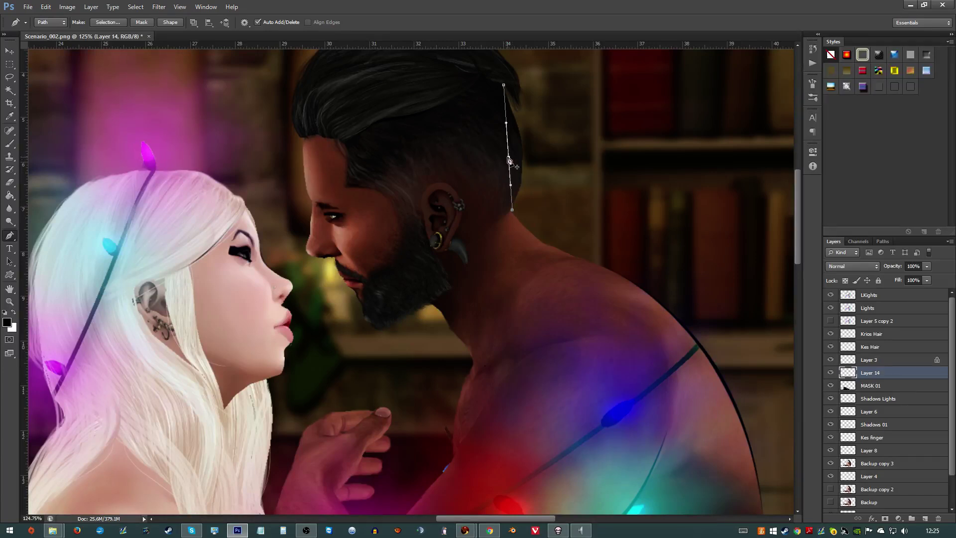
pyautogui.moveTo(509, 158); pyautogui.dragTo(522, 158)
pyautogui.rightClick(507, 146)
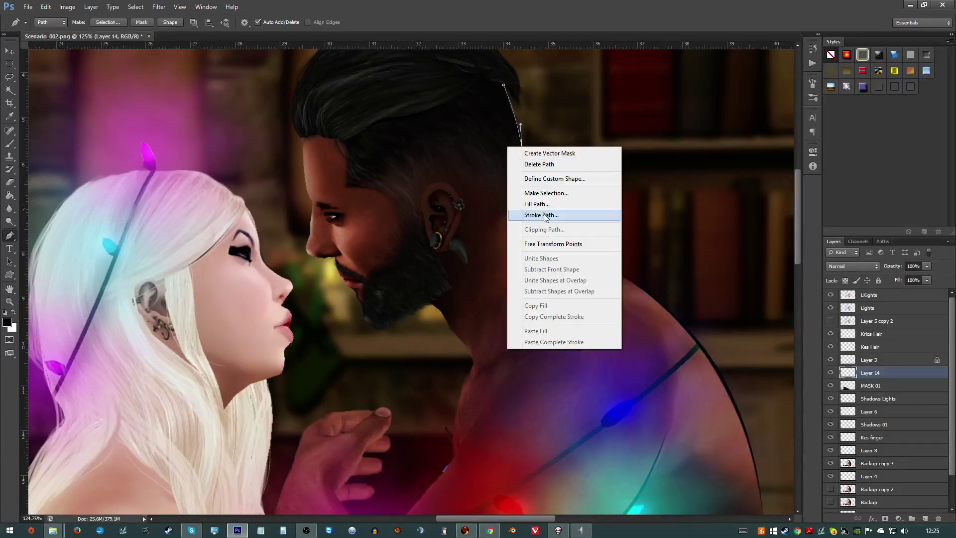
pyautogui.click(537, 214)
pyautogui.press('Return')
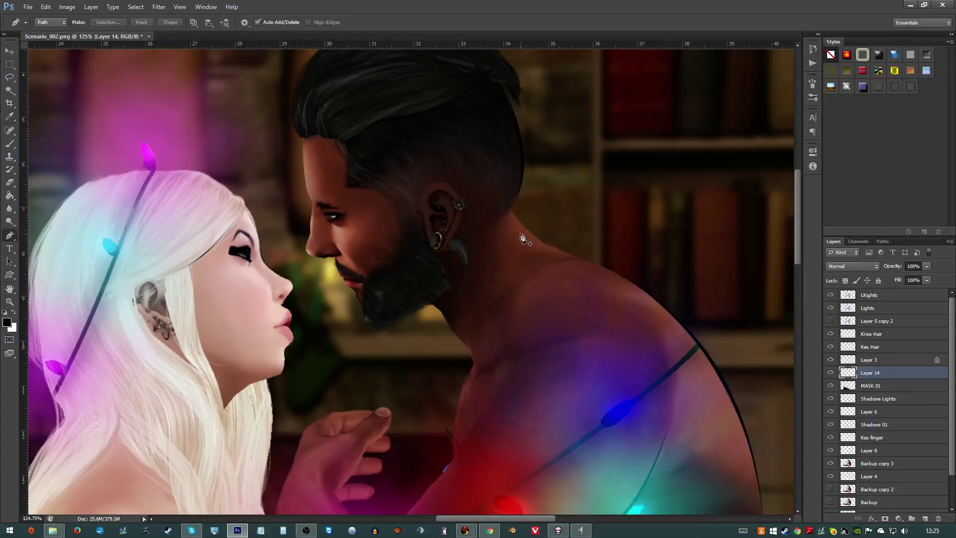
pyautogui.scroll(-2, 550, 356)
pyautogui.scroll(-3, 550, 356)
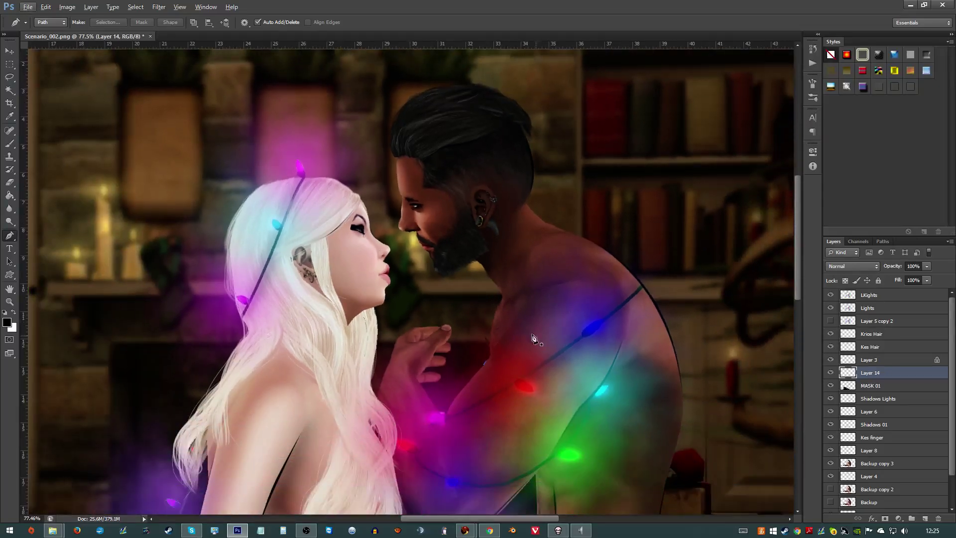
pyautogui.scroll(12, 489, 281)
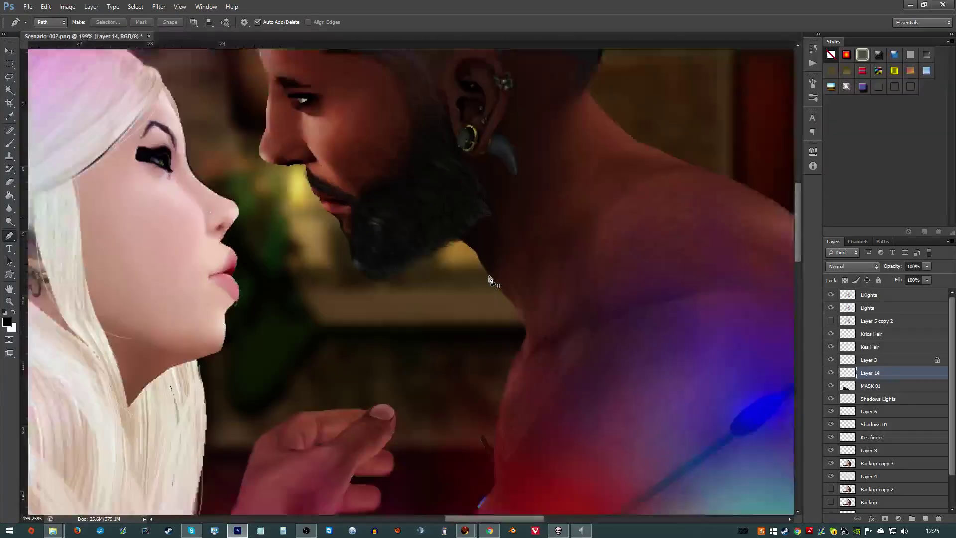
pyautogui.scroll(-12, 486, 251)
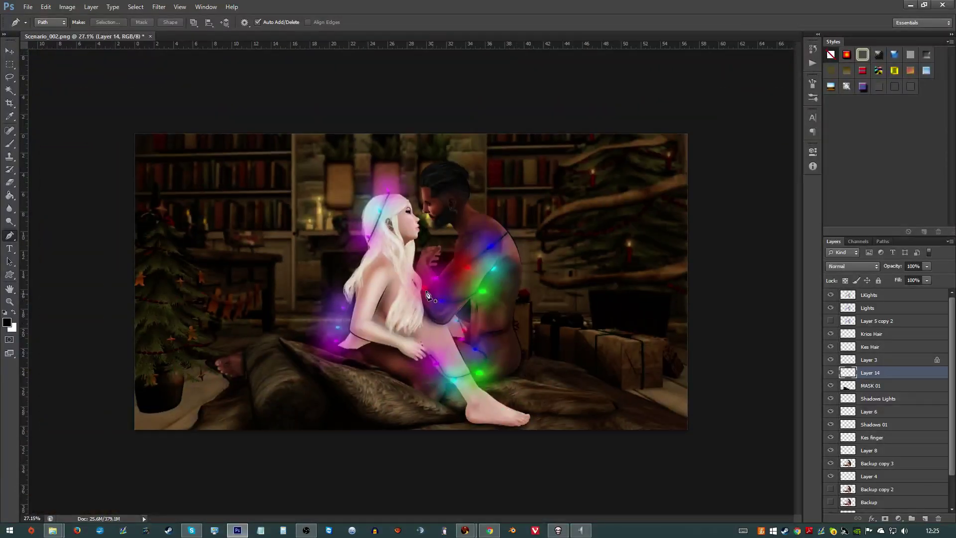
pyautogui.scroll(3, 408, 281)
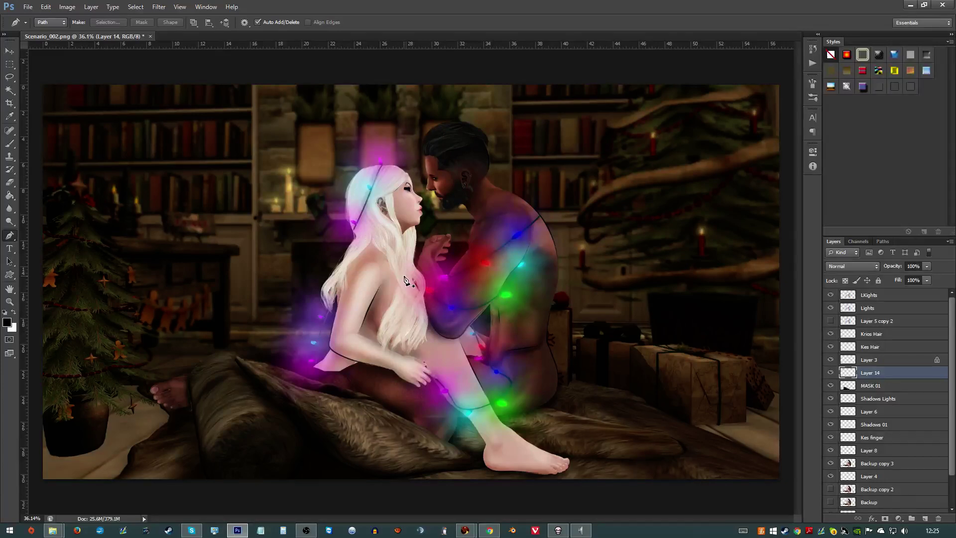
pyautogui.scroll(-3, 405, 280)
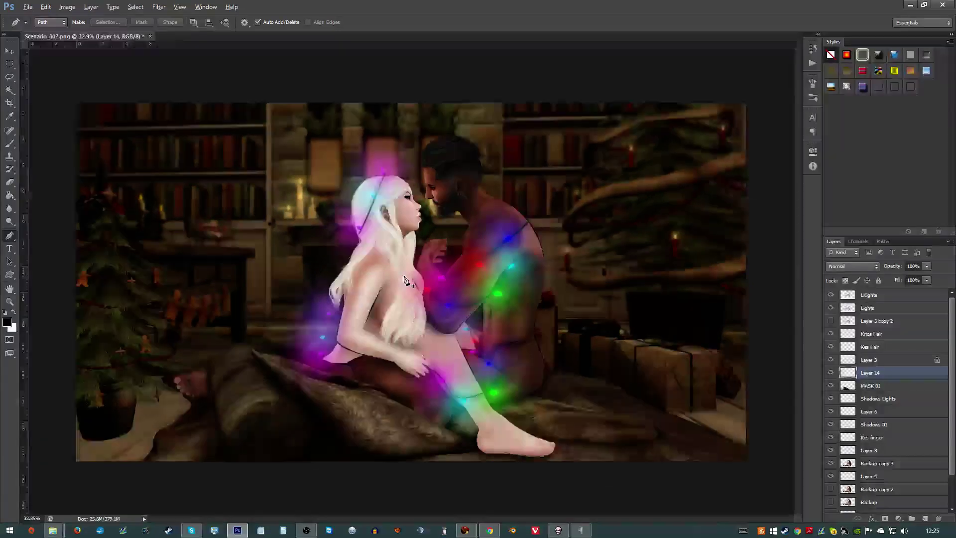
pyautogui.scroll(1, 405, 280)
pyautogui.press('alt')
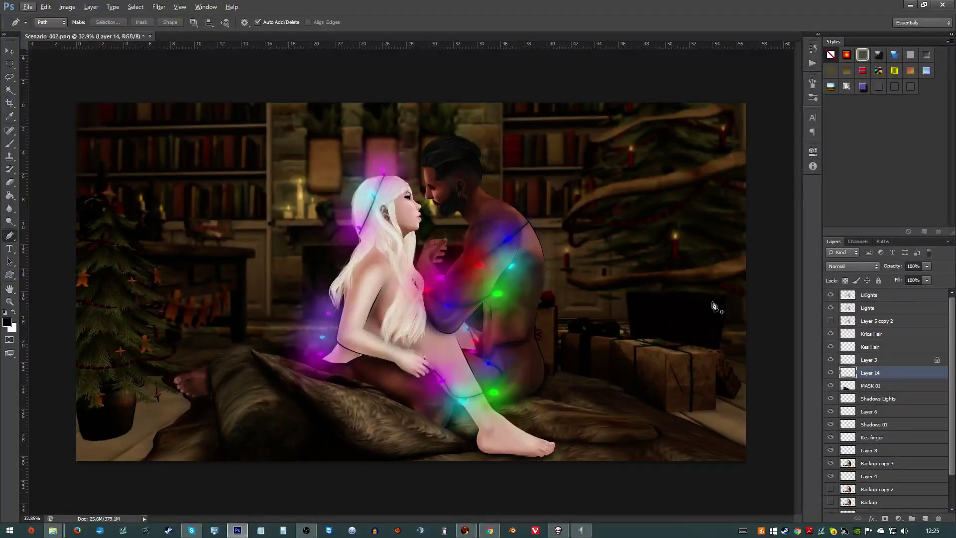
pyautogui.click(868, 301)
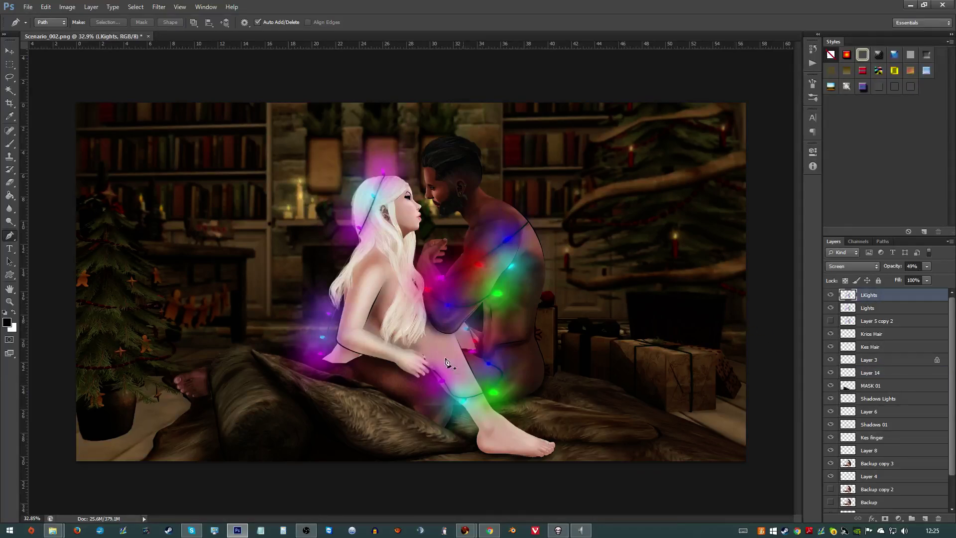
# - Copy the merged visible image and paste it as a new layer
pyautogui.hotkey('ctrl', 'a')
pyautogui.hotkey('ctrl', 'shift', 's')
pyautogui.press('Escape')
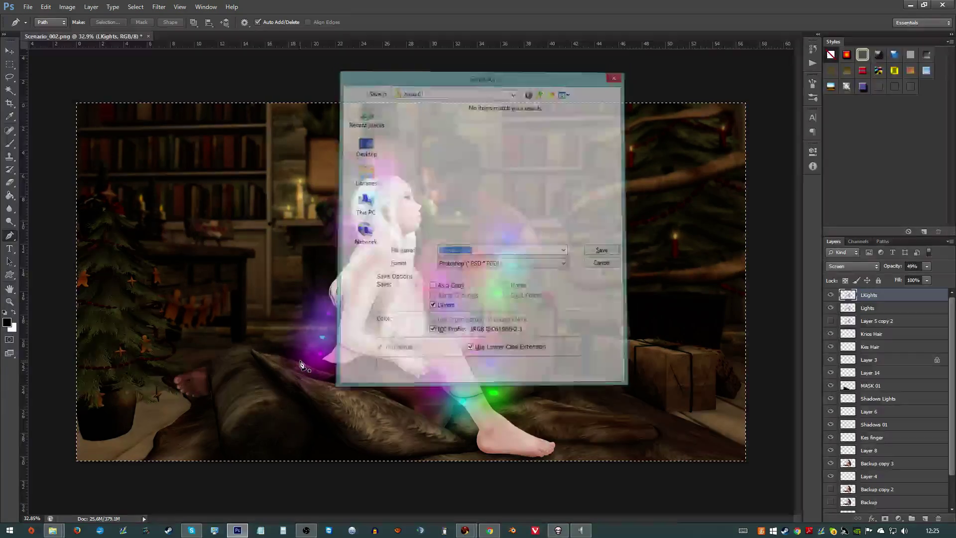
pyautogui.hotkey('ctrl', 'shift', 'c')
pyautogui.hotkey('ctrl', 'v')
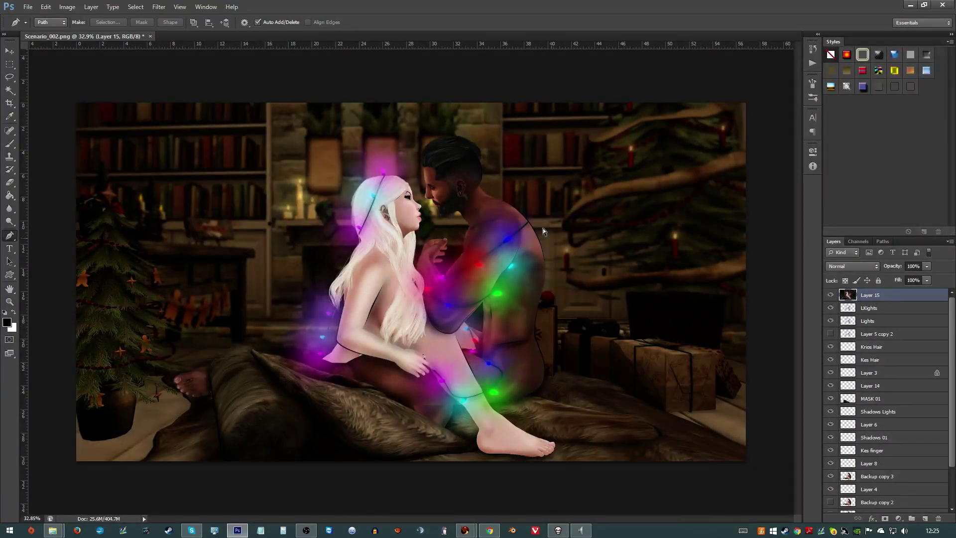
# - Apply a 5-pixel Gaussian Blur to the merged layer
pyautogui.click(158, 7)
pyautogui.moveTo(199, 107)
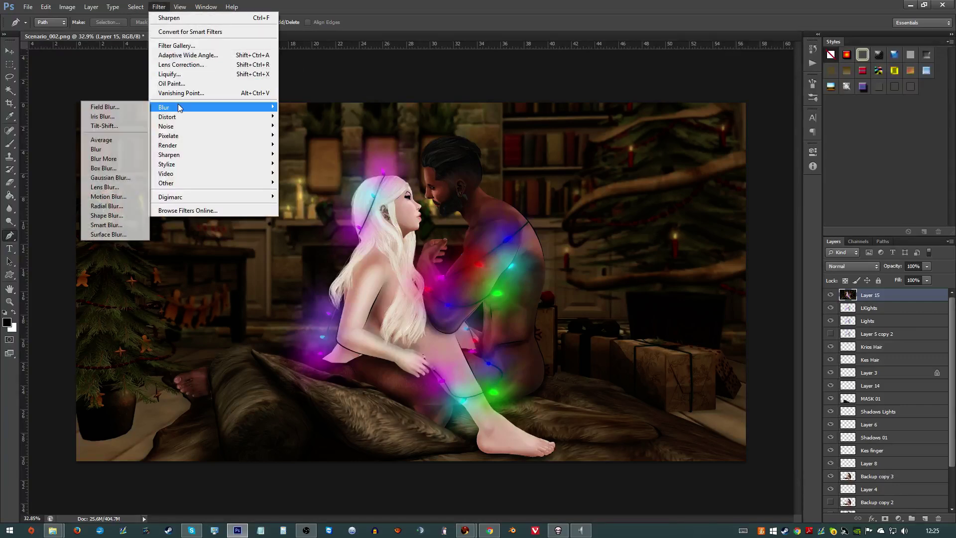
pyautogui.click(112, 177)
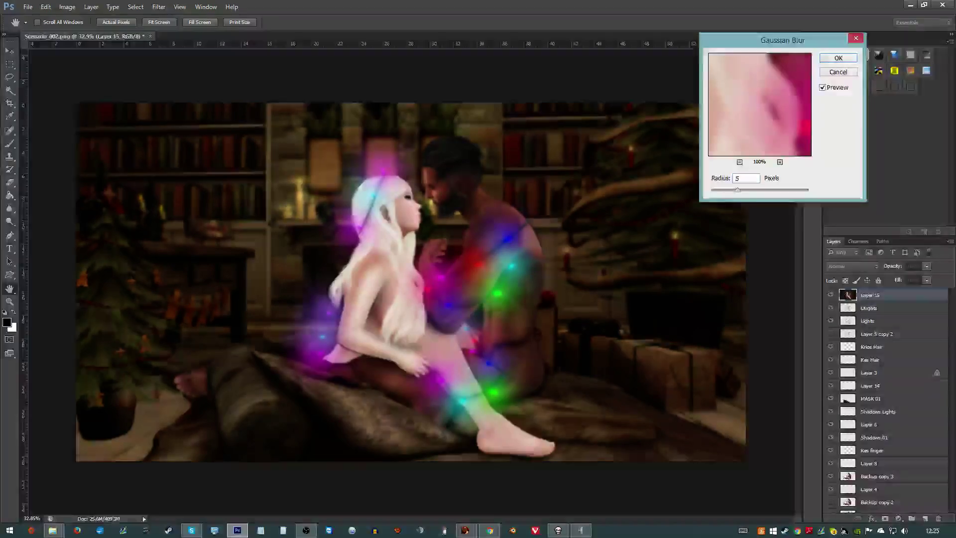
pyautogui.press('Return')
# - Remove a stray Pen anchor placed on the canvas
pyautogui.press('p')
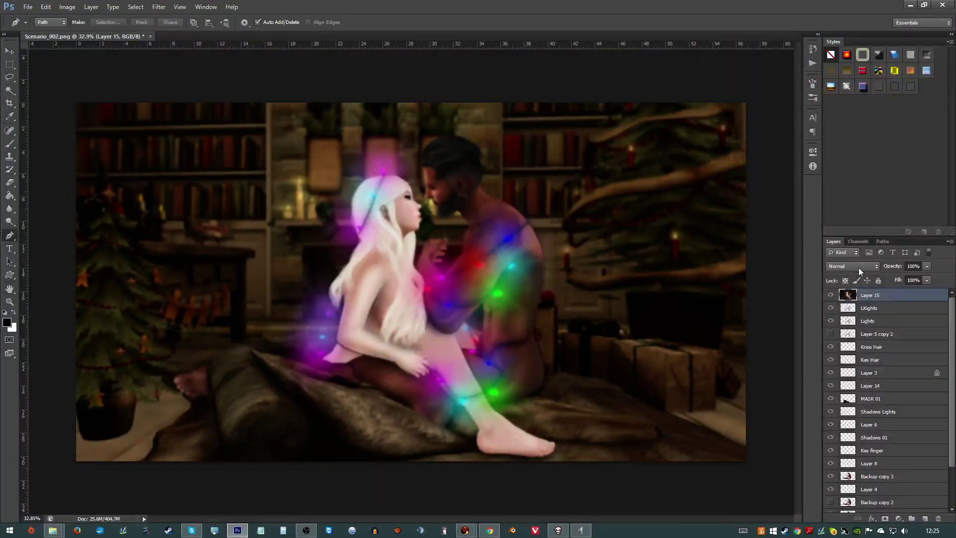
pyautogui.scroll(-5, 870, 264)
pyautogui.scroll(-2, 844, 250)
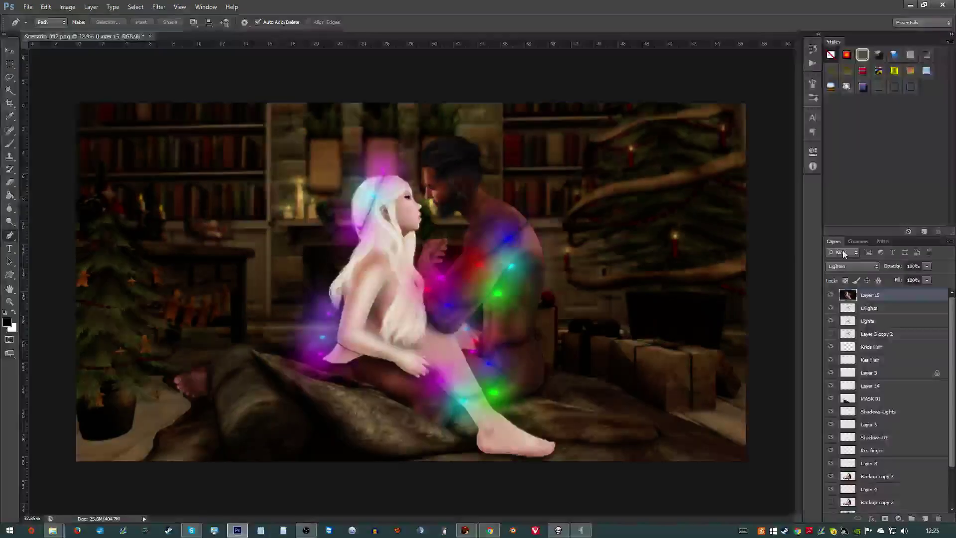
pyautogui.click(622, 86)
pyautogui.hotkey('ctrl', 'z')
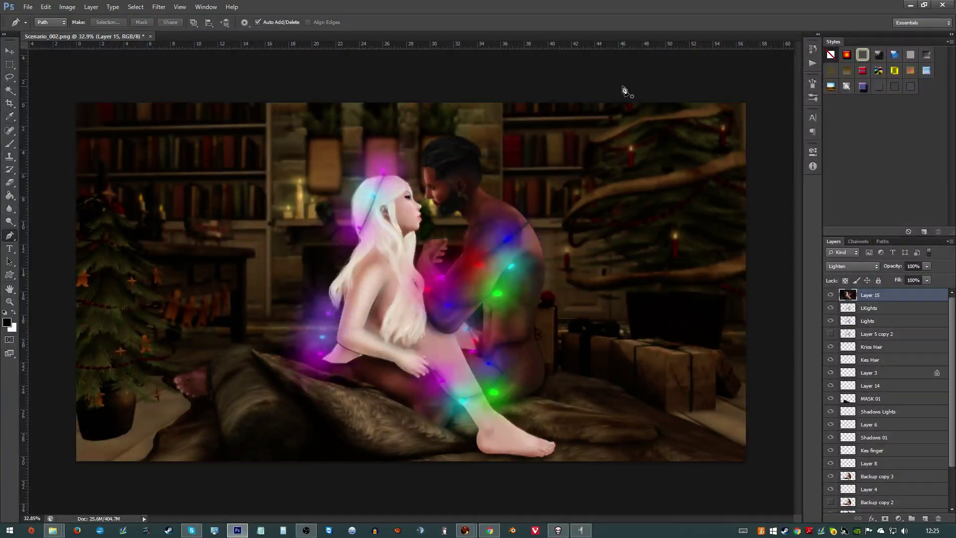
# - Erase parts of Layer 15 over the woman with an eraser enlarged to about 193 pixels
pyautogui.press('b')
pyautogui.press('e')
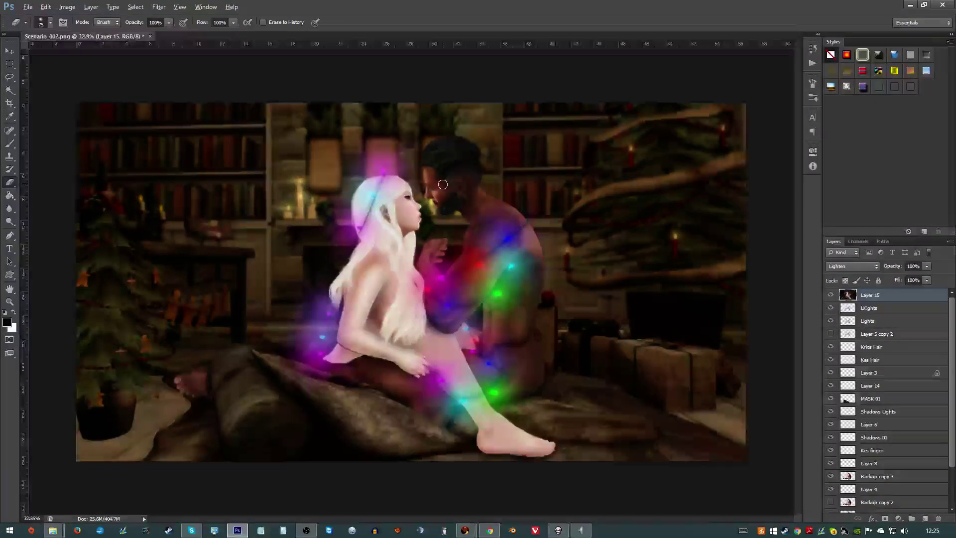
pyautogui.scroll(4, 434, 194)
pyautogui.moveTo(404, 188); pyautogui.dragTo(423, 189)
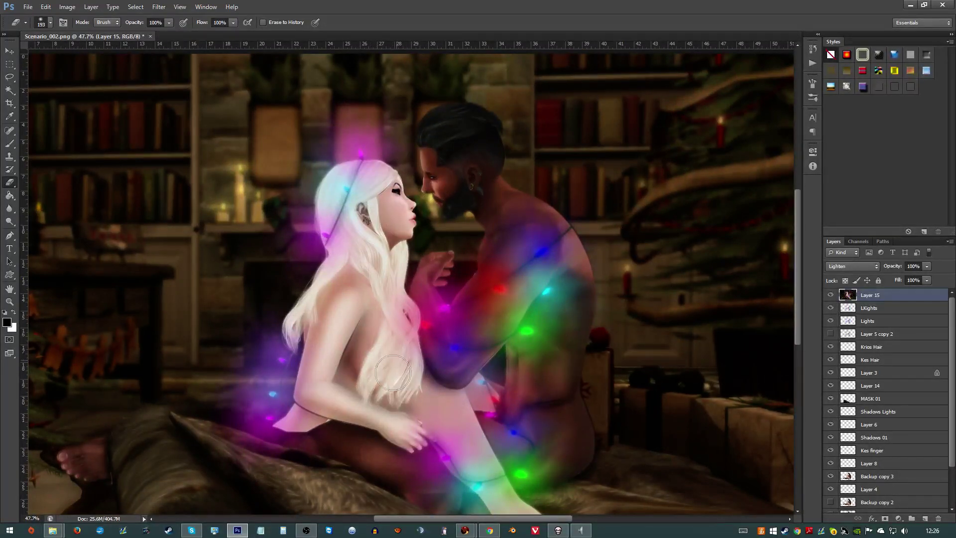
pyautogui.moveTo(368, 400)
pyautogui.mouseDown()
pyautogui.moveTo(344, 373)
pyautogui.moveTo(411, 439)
pyautogui.moveTo(377, 324)
pyautogui.moveTo(339, 321)
pyautogui.moveTo(313, 337)
pyautogui.mouseUp()
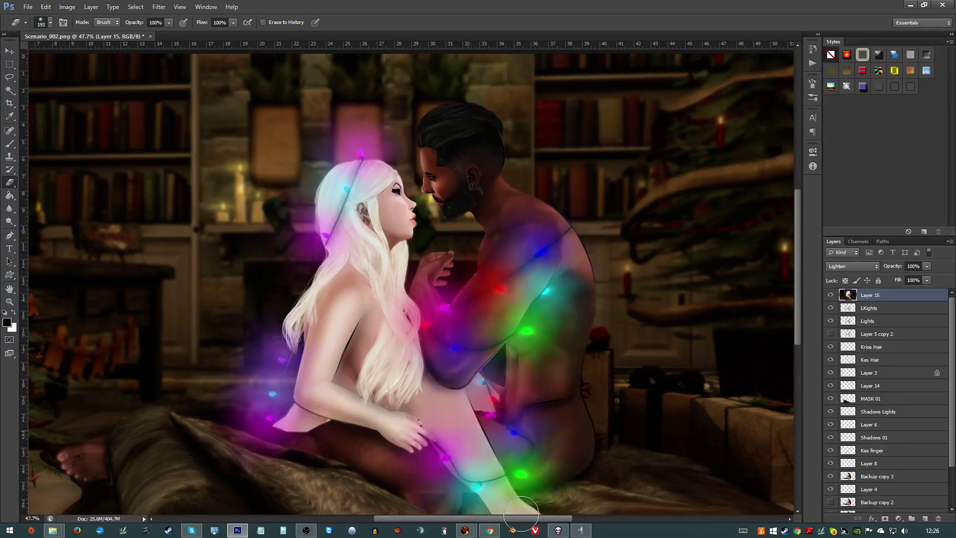
# - Stamp all visible layers into a new merged Layer 16
pyautogui.scroll(-1, 461, 440)
pyautogui.scroll(-3, 460, 440)
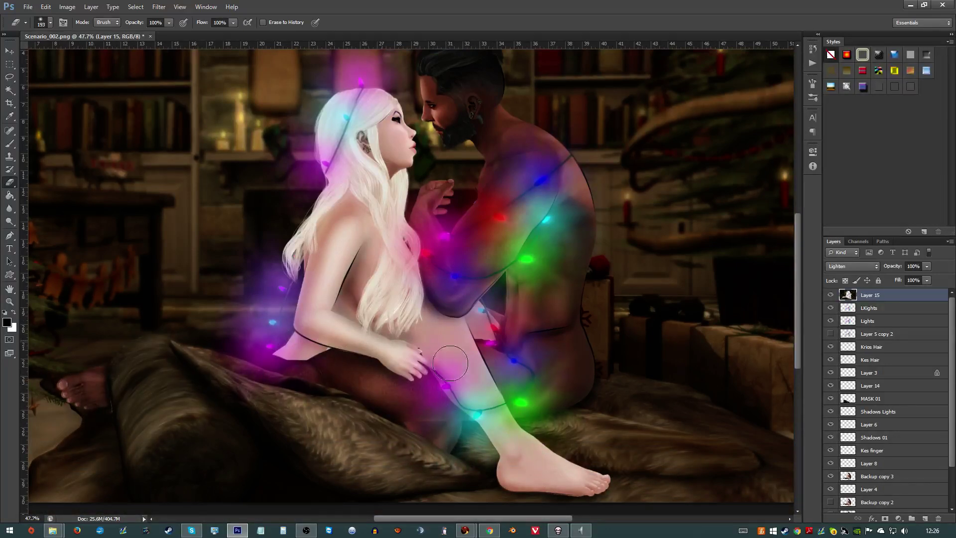
pyautogui.scroll(-2, 502, 442)
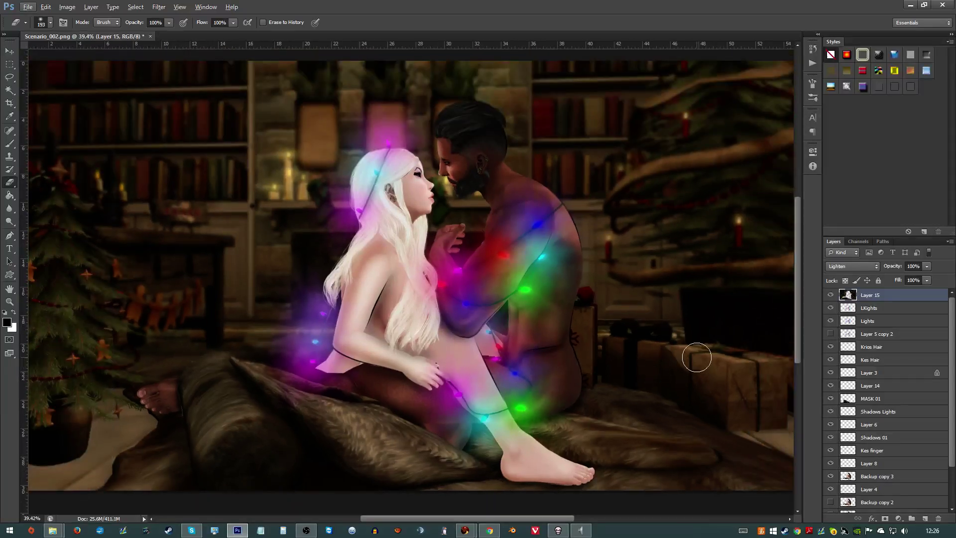
pyautogui.hotkey('ctrl', 'shift', 'alt', 'e')
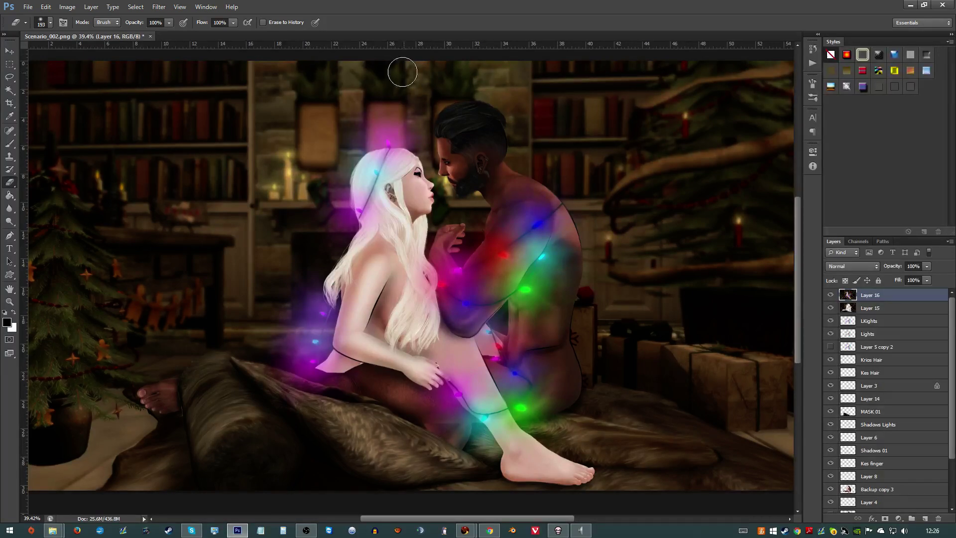
# - Lower Layer 16's saturation to -15 with Hue/Saturation
pyautogui.click(45, 7)
pyautogui.moveTo(67, 7)
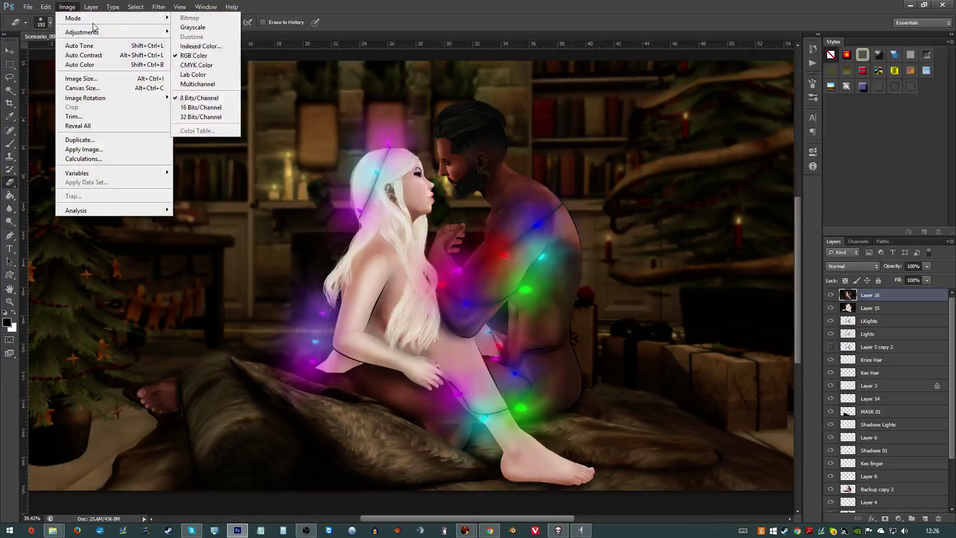
pyautogui.moveTo(132, 32)
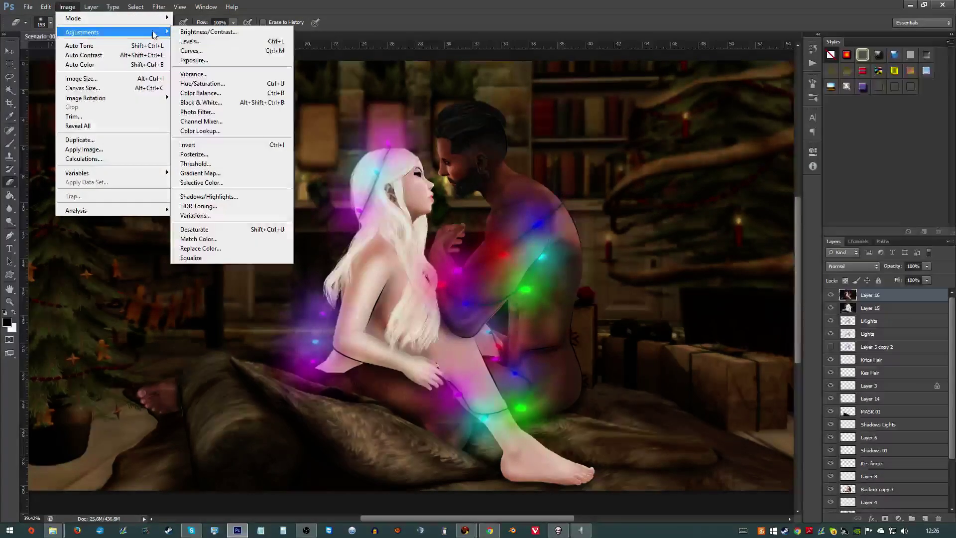
pyautogui.click(203, 84)
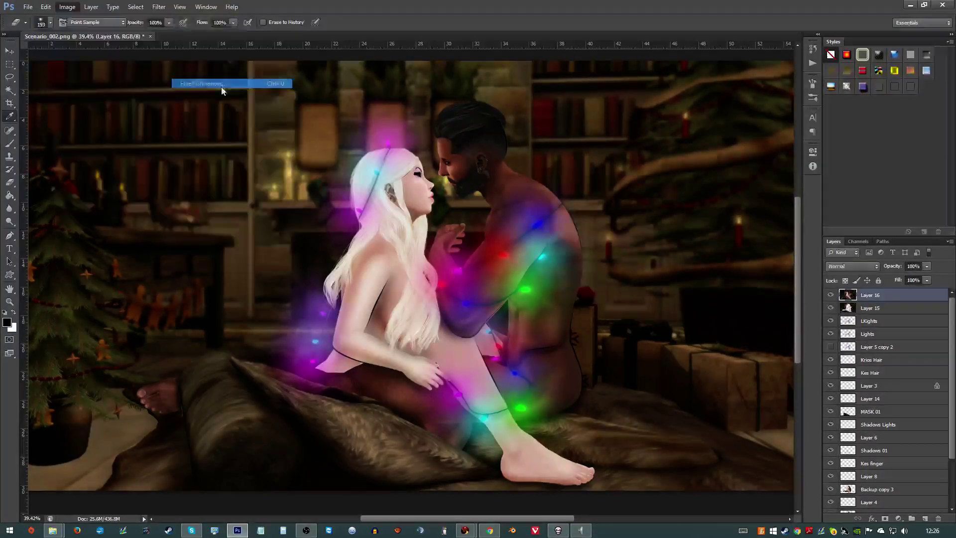
pyautogui.moveTo(639, 249)
pyautogui.mouseDown()
pyautogui.moveTo(593, 264)
pyautogui.moveTo(623, 257)
pyautogui.mouseUp()
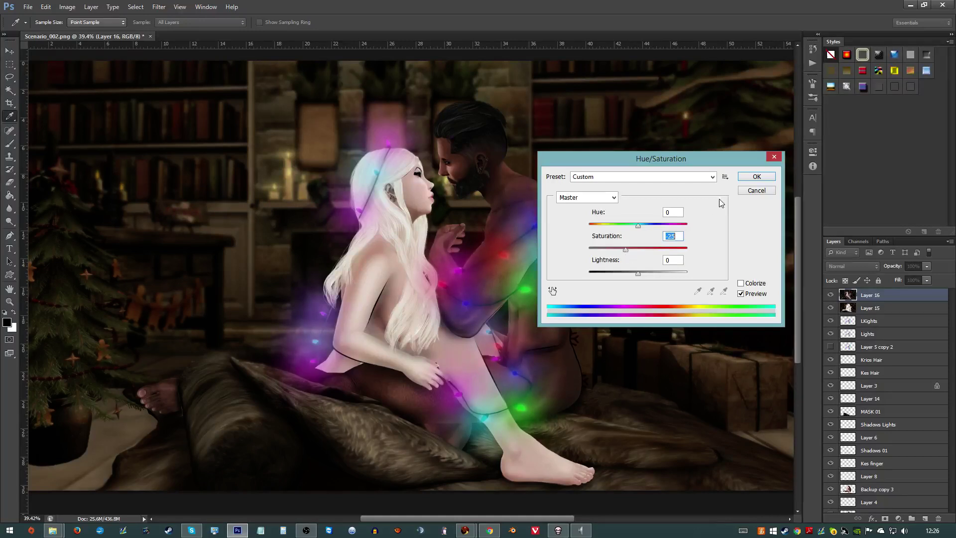
pyautogui.click(753, 177)
# - Return to the Eraser, check the browser, and select the whole canvas
pyautogui.press('e')
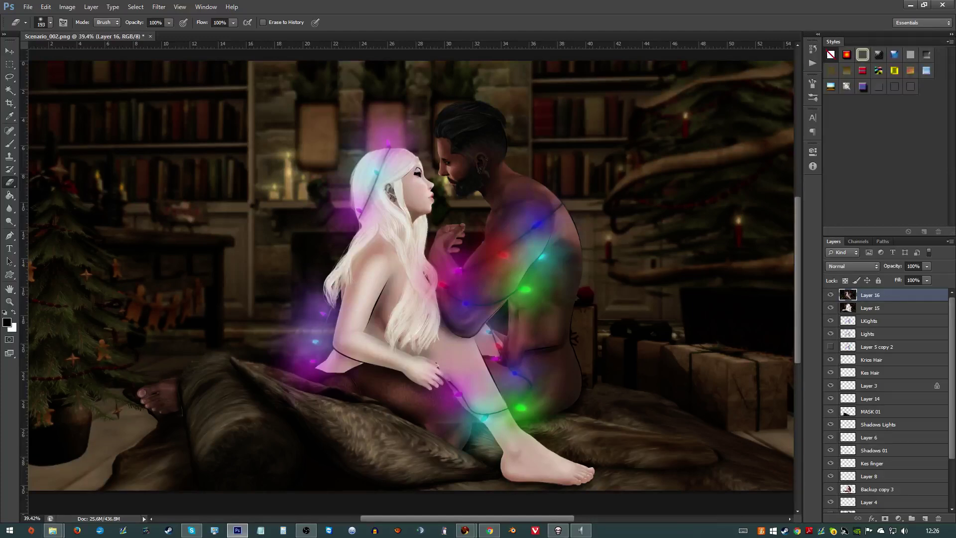
pyautogui.hotkey('alt', 'Tab')
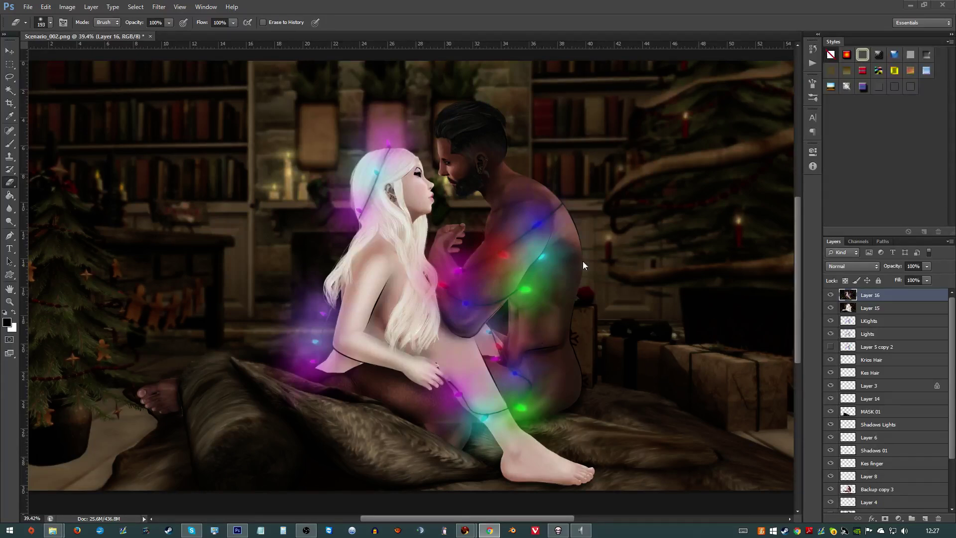
pyautogui.hotkey('ctrl', 'a')
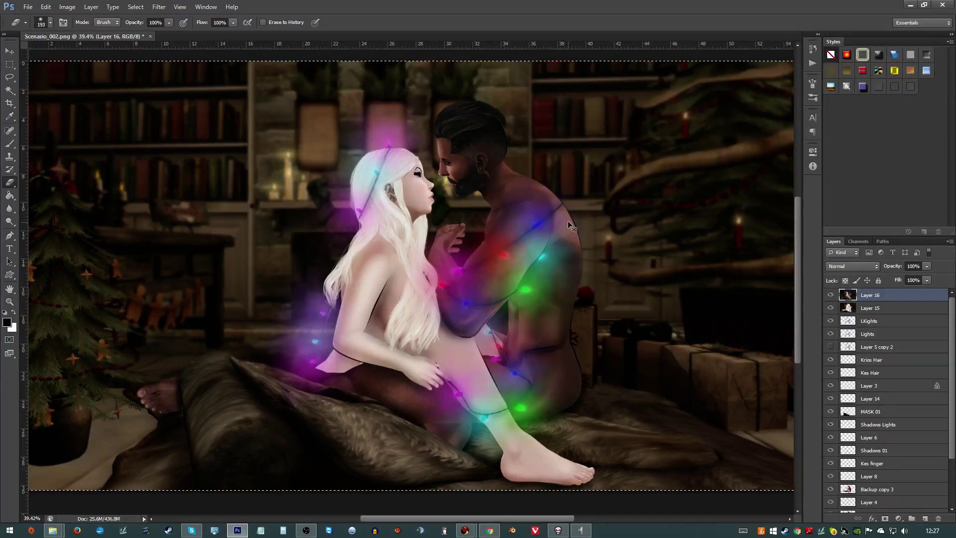
# - Paste a merged copy as Layer 17 and raise its contrast to 25 with Brightness/Contrast
pyautogui.hotkey('ctrl', 'shift', 'c')
pyautogui.hotkey('ctrl', 'v')
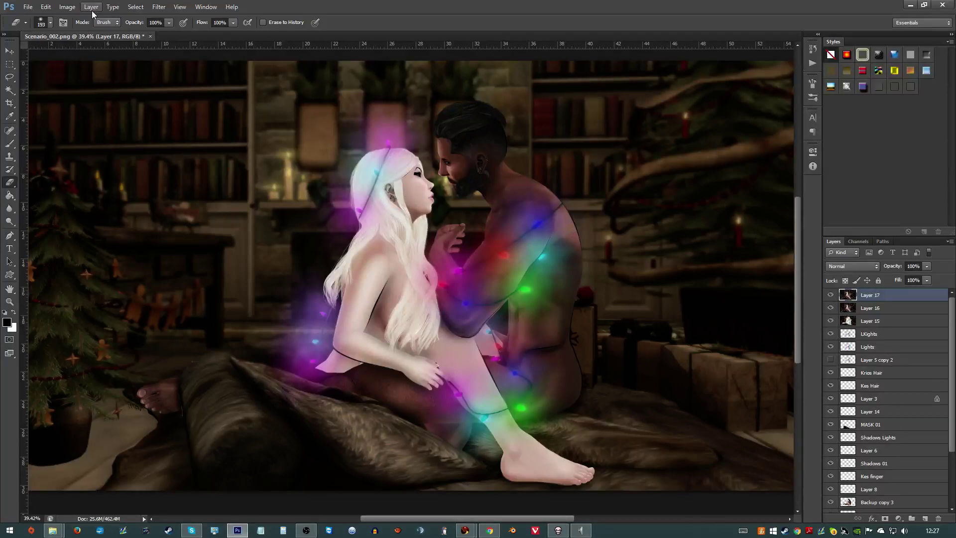
pyautogui.click(67, 7)
pyautogui.moveTo(87, 33)
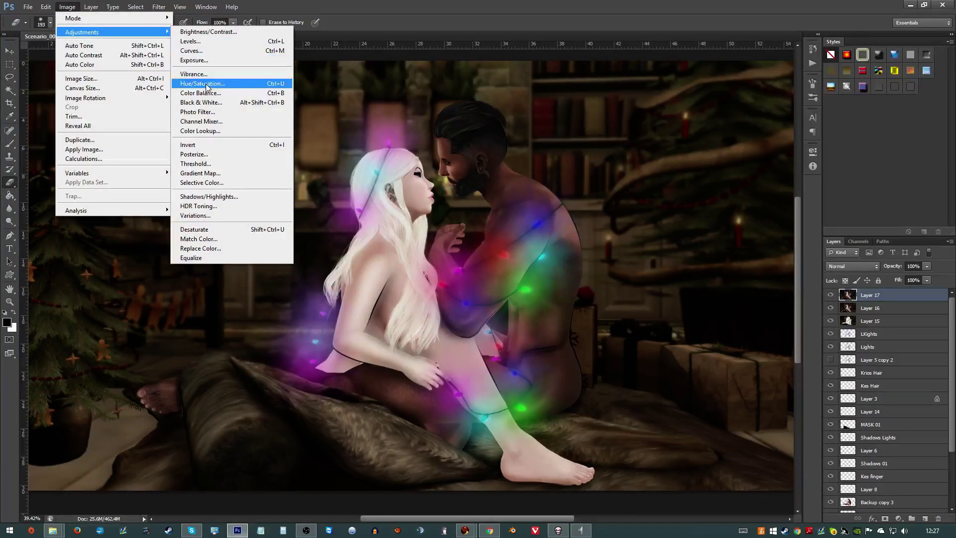
pyautogui.click(209, 32)
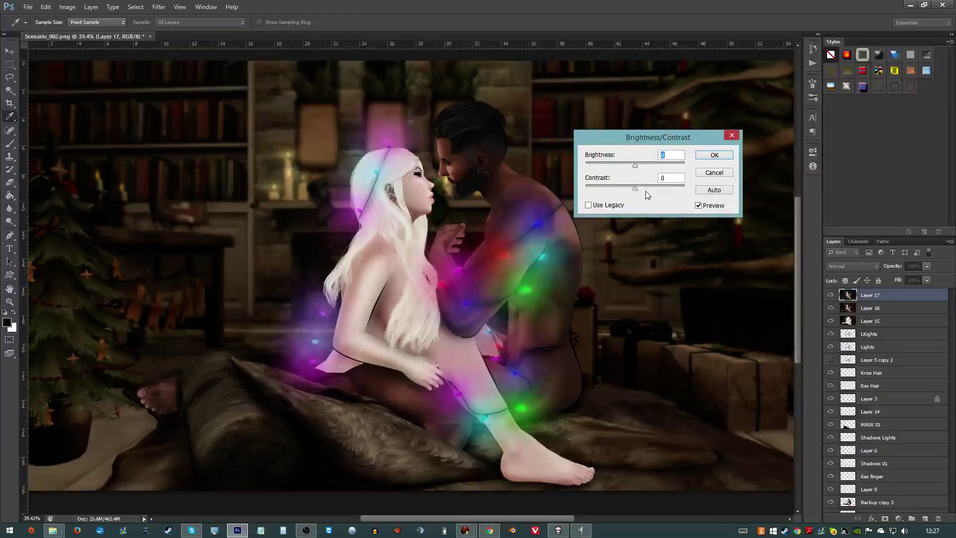
pyautogui.moveTo(637, 167); pyautogui.dragTo(637, 165)
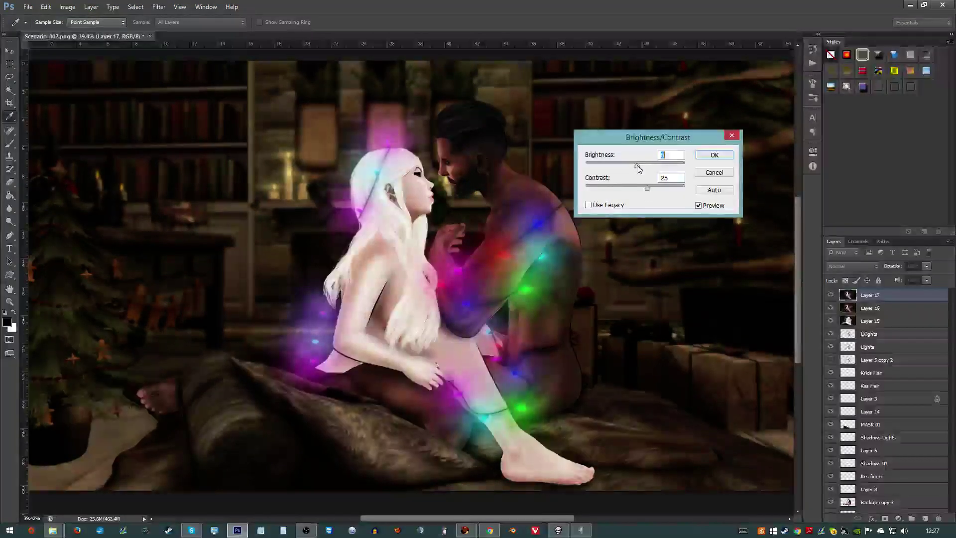
pyautogui.click(714, 155)
# - After checking the browser reference, stamp all visible layers into Layer 18
pyautogui.press('e')
pyautogui.scroll(-2, 480, 328)
pyautogui.scroll(1, 480, 329)
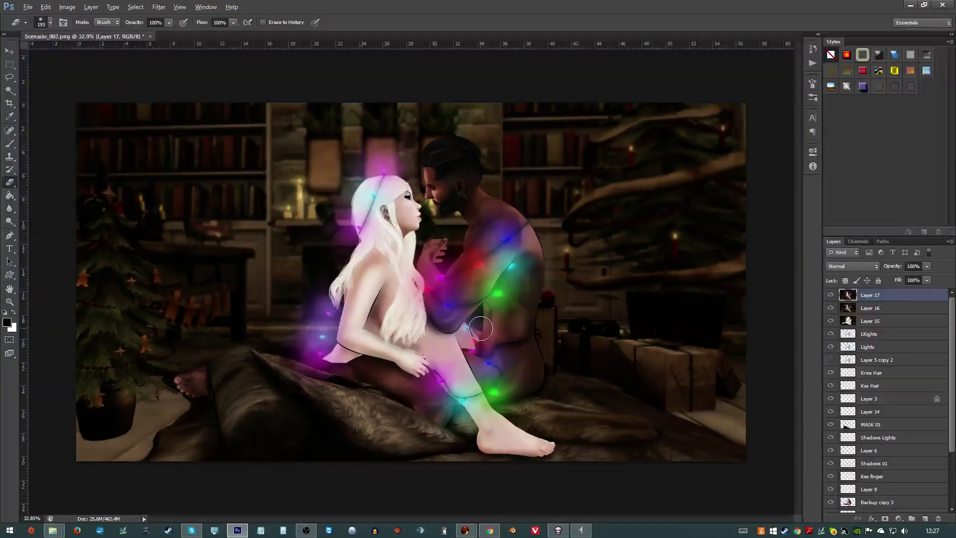
pyautogui.click(67, 7)
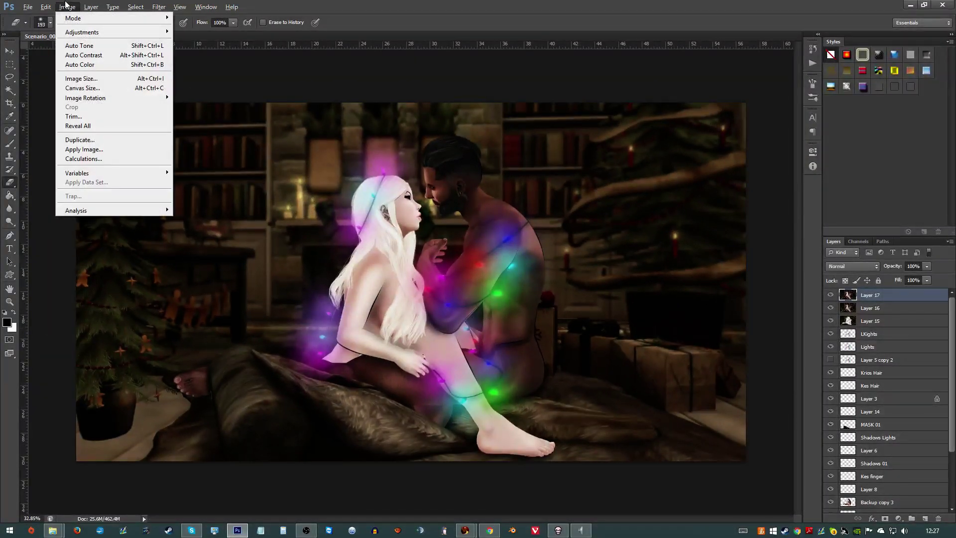
pyautogui.press('Escape')
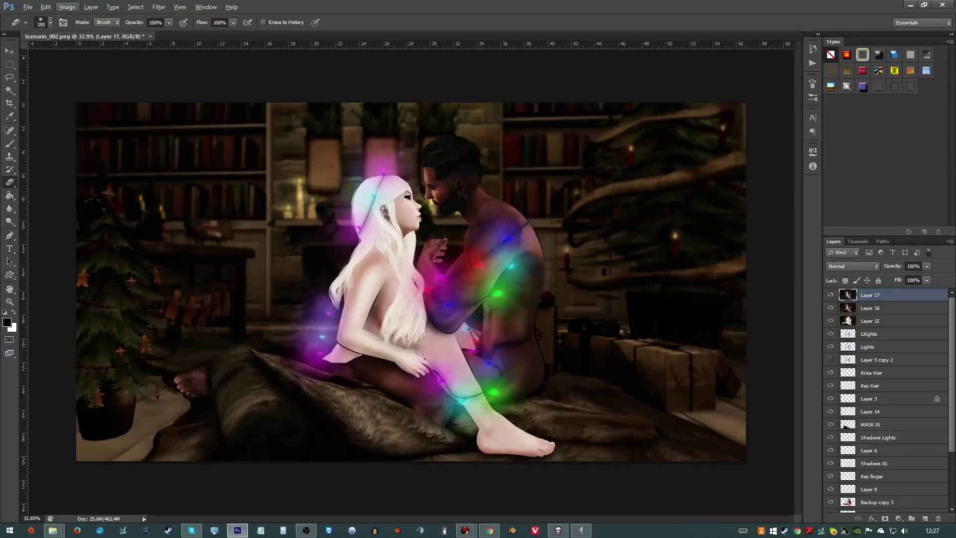
pyautogui.hotkey('alt', 'Tab')
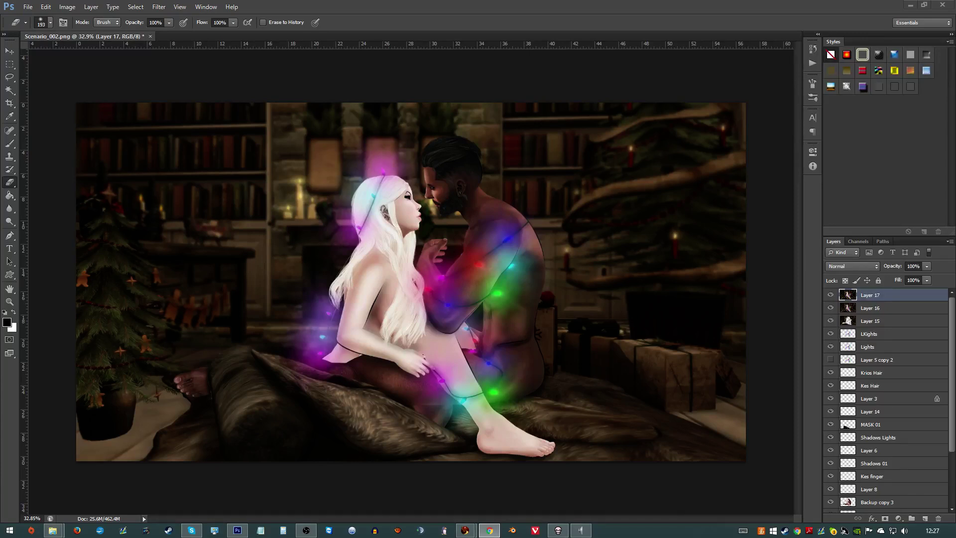
pyautogui.click(608, 74)
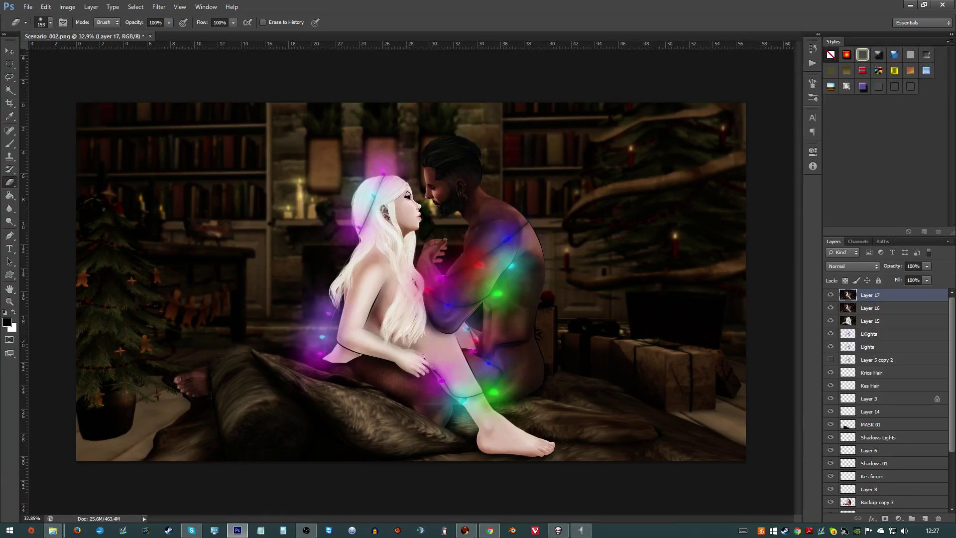
pyautogui.hotkey('alt', 'Tab')
pyautogui.hotkey('alt', 'Tab')
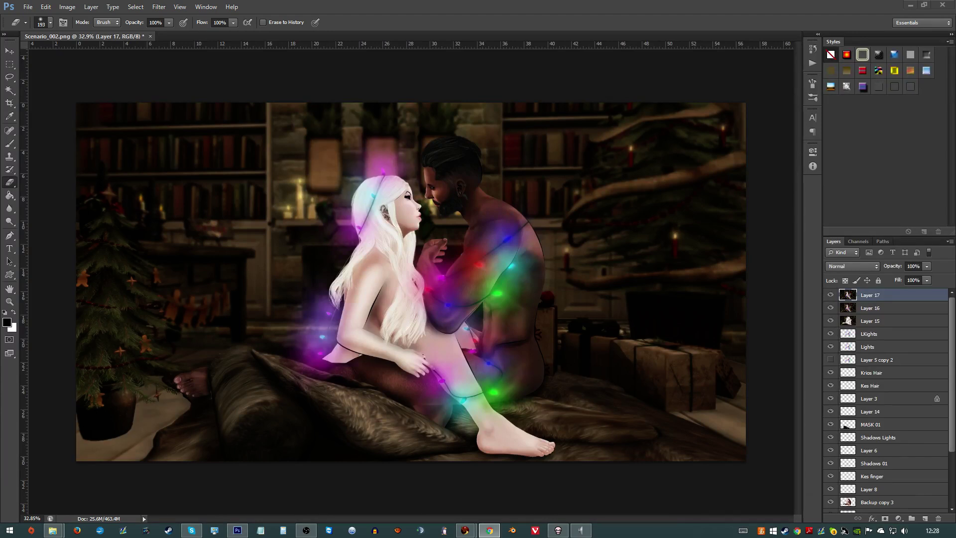
pyautogui.click(545, 95)
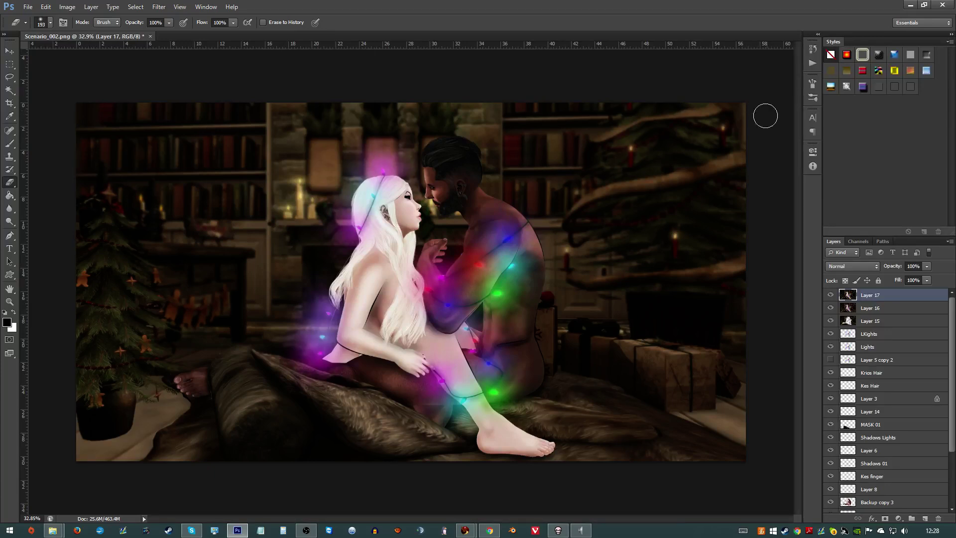
pyautogui.hotkey('ctrl', 'shift', 'alt', 'e')
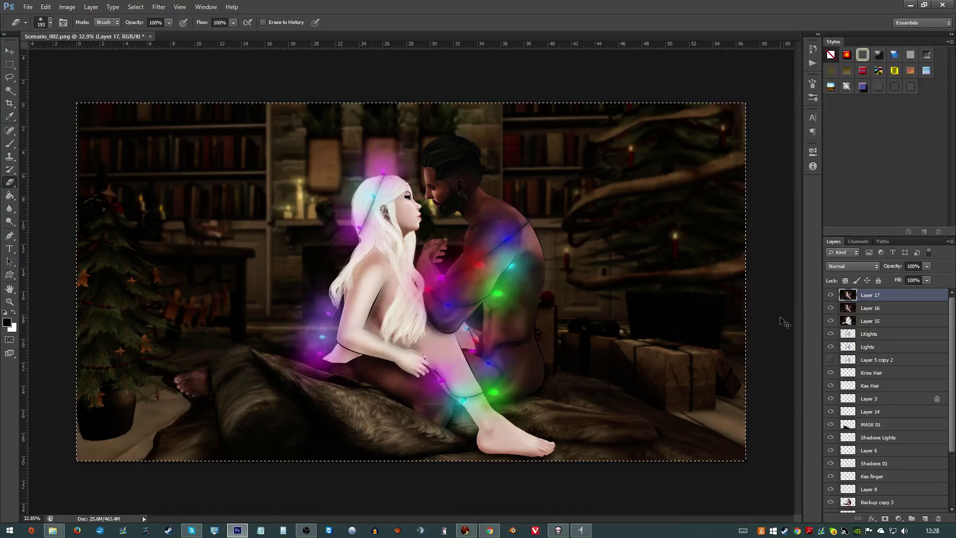
pyautogui.click(160, 7)
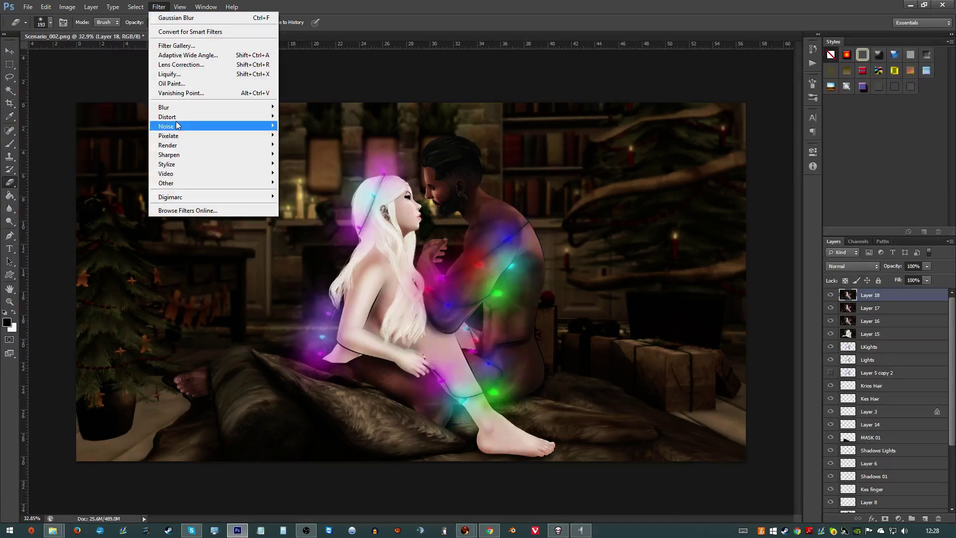
pyautogui.moveTo(184, 119)
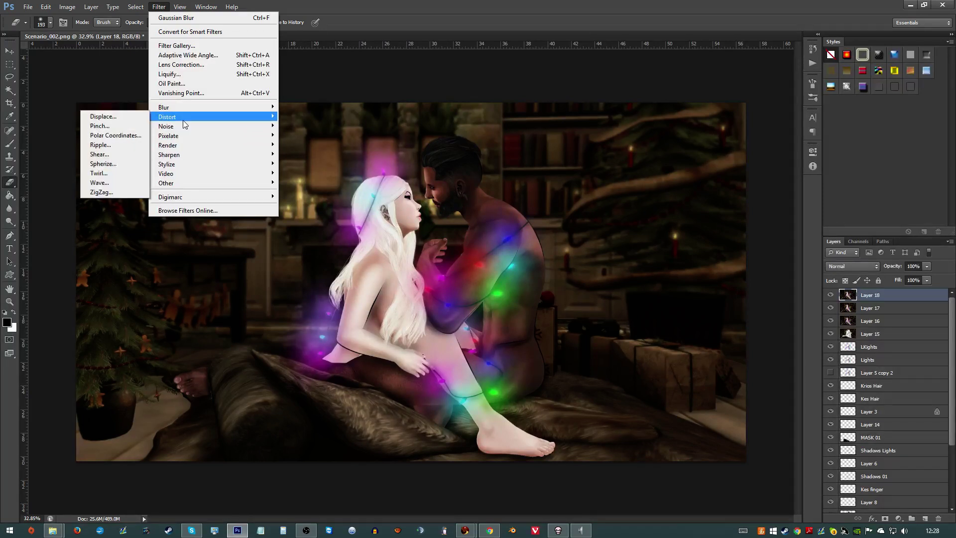
pyautogui.click(327, 76)
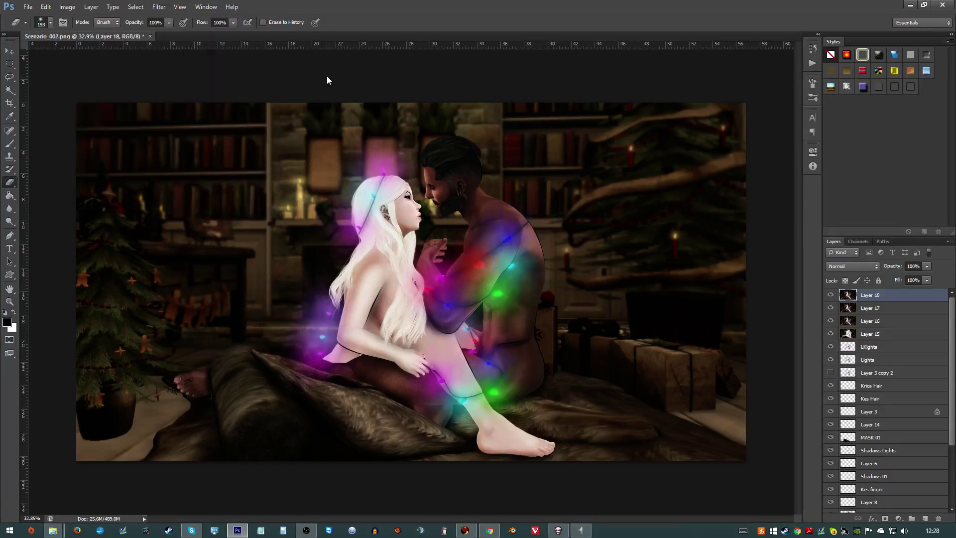
# - Apply a Variations colour shift to the scene
pyautogui.click(58, 7)
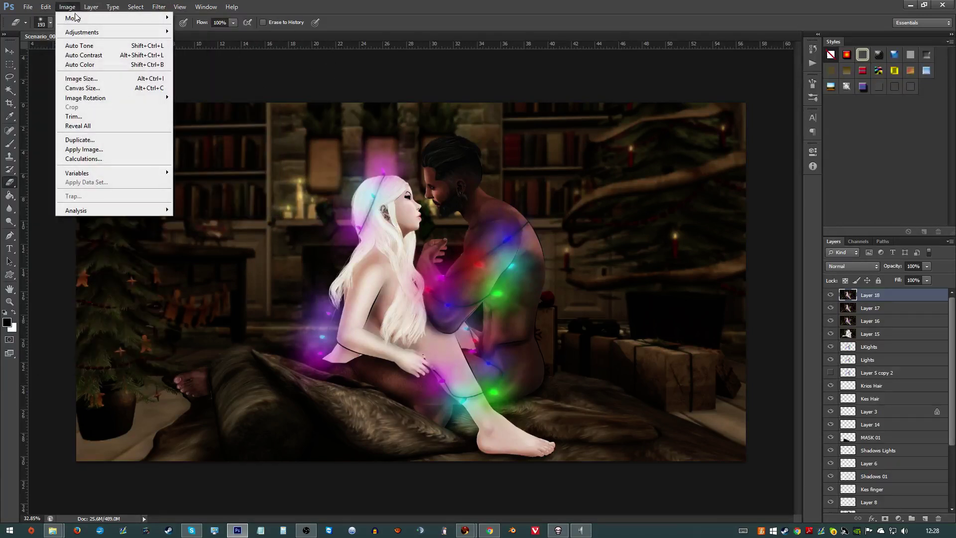
pyautogui.moveTo(135, 32)
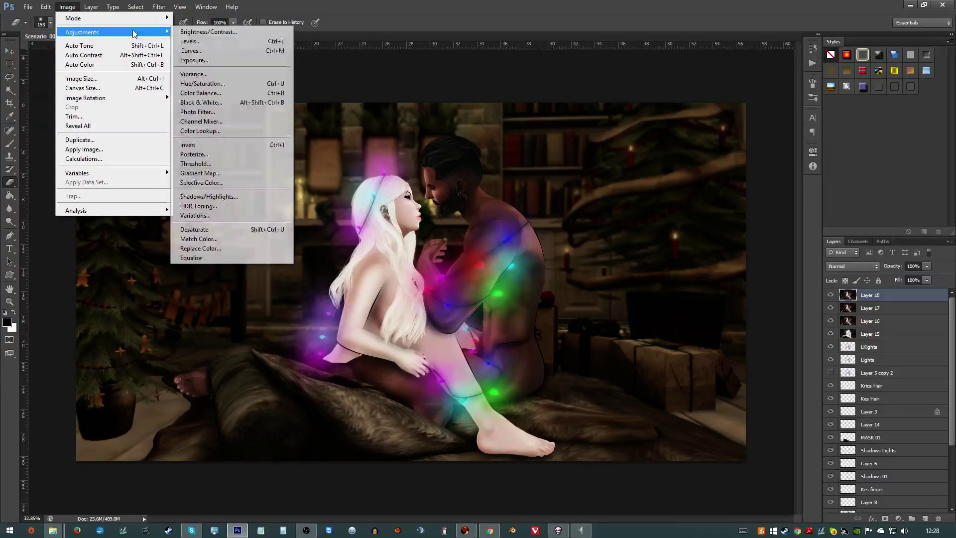
pyautogui.click(231, 215)
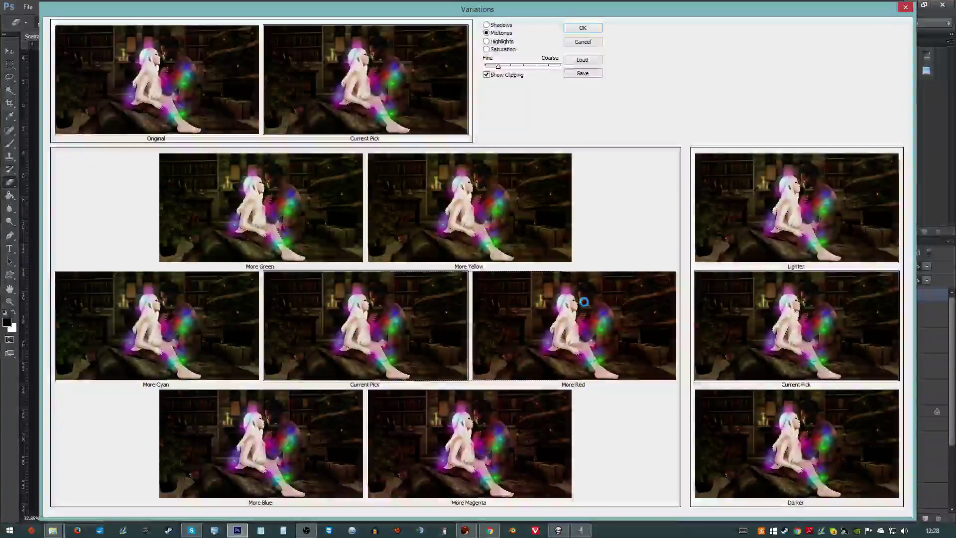
pyautogui.click(583, 27)
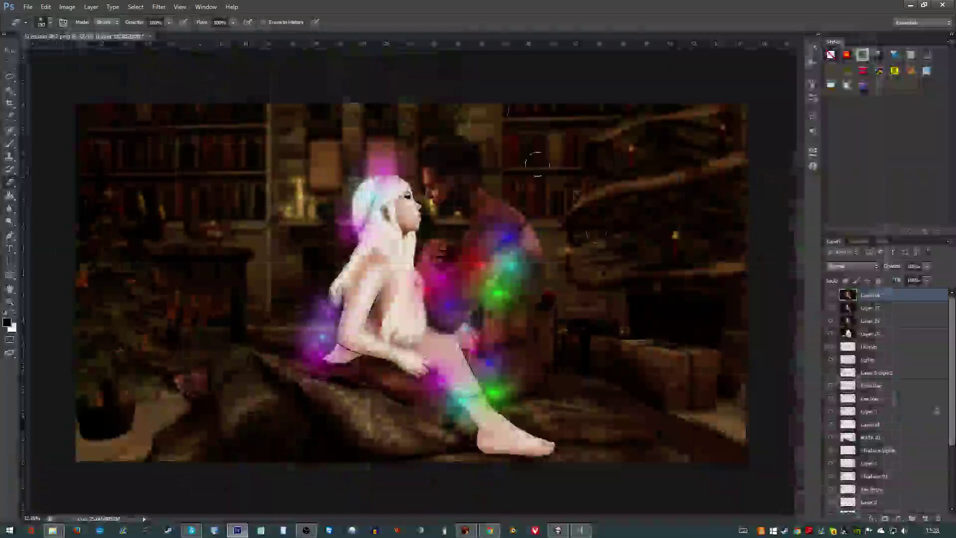
pyautogui.scroll(2, 476, 79)
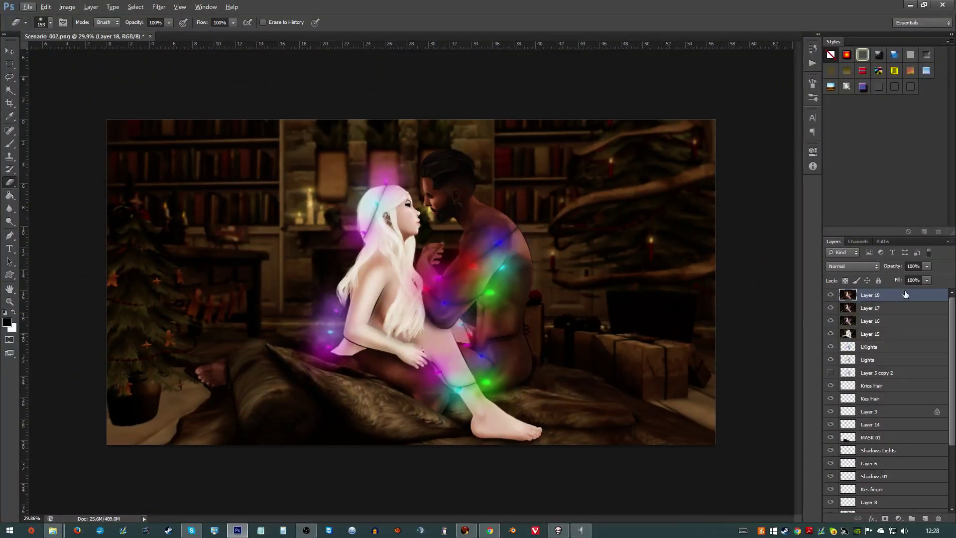
# - Copy the whole merged image and paste it as Layer 19
pyautogui.hotkey('ctrl', 'a')
pyautogui.hotkey('ctrl', 'shift', 'c')
pyautogui.hotkey('ctrl', 'v')
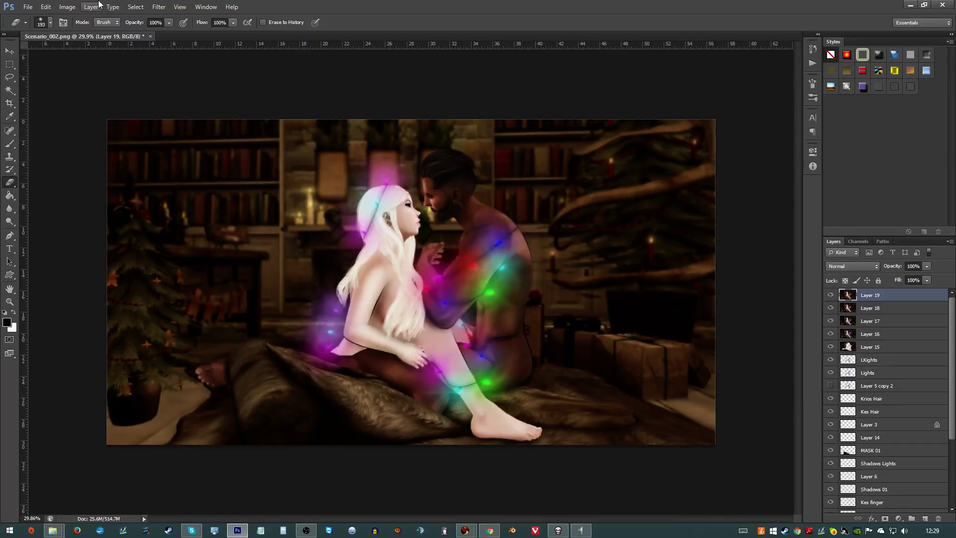
# - Apply Filter > Sharpen > Sharpen to Layer 19
pyautogui.click(158, 8)
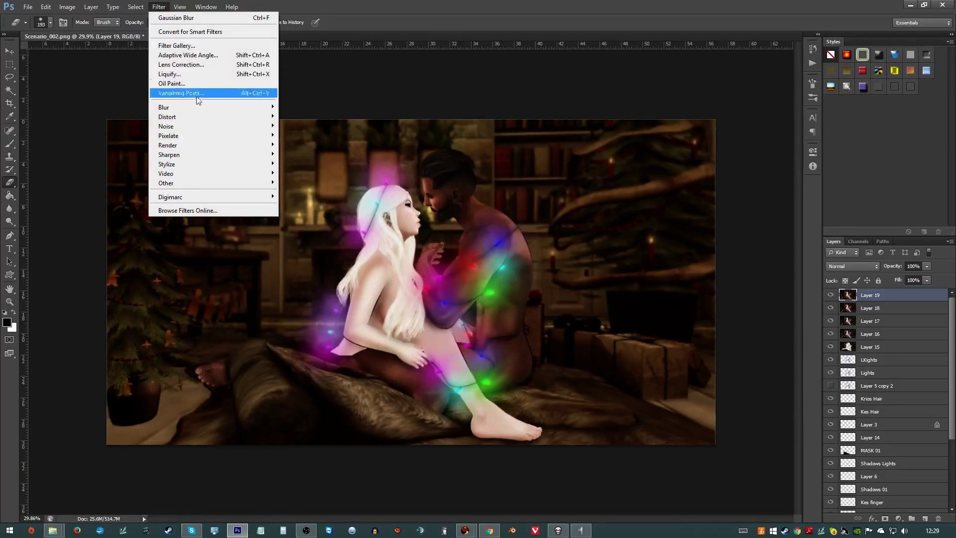
pyautogui.moveTo(199, 164)
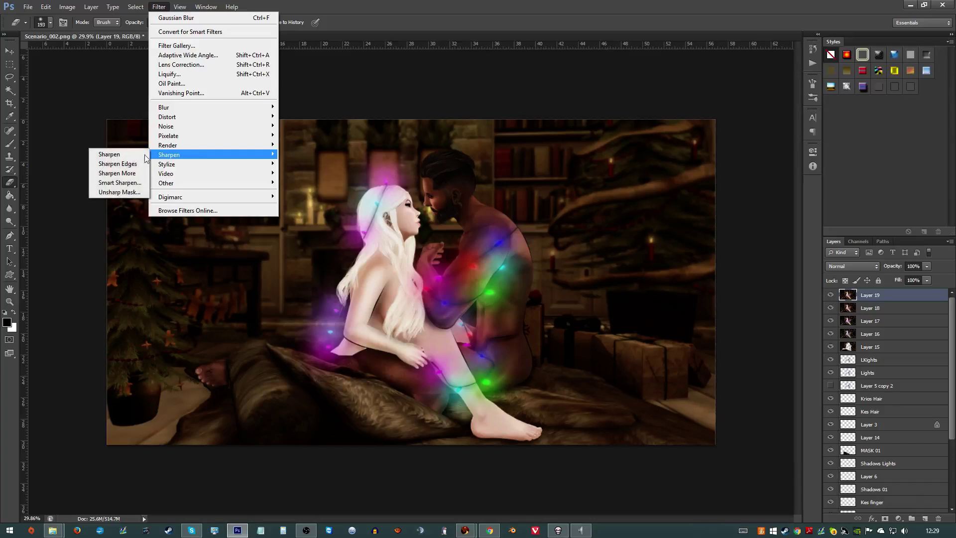
pyautogui.click(118, 155)
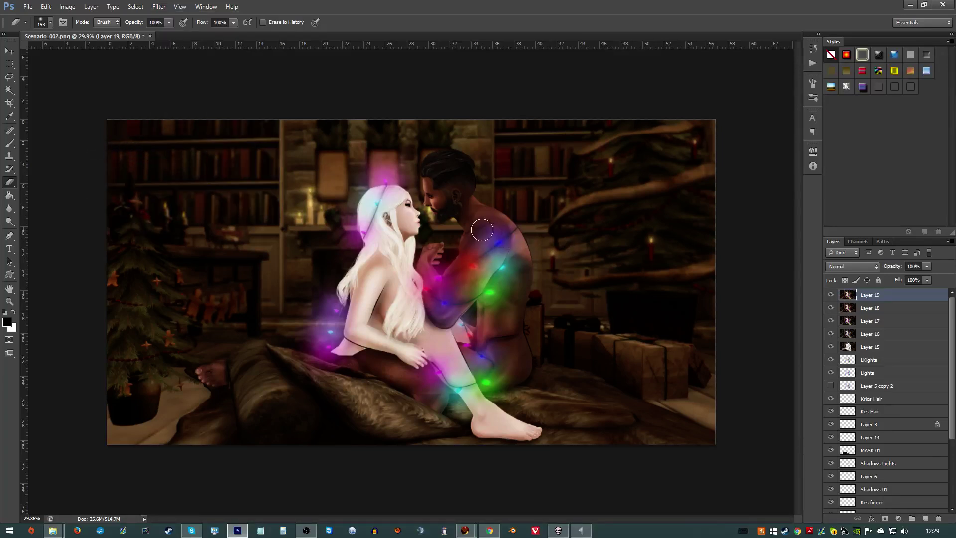
pyautogui.scroll(5, 468, 189)
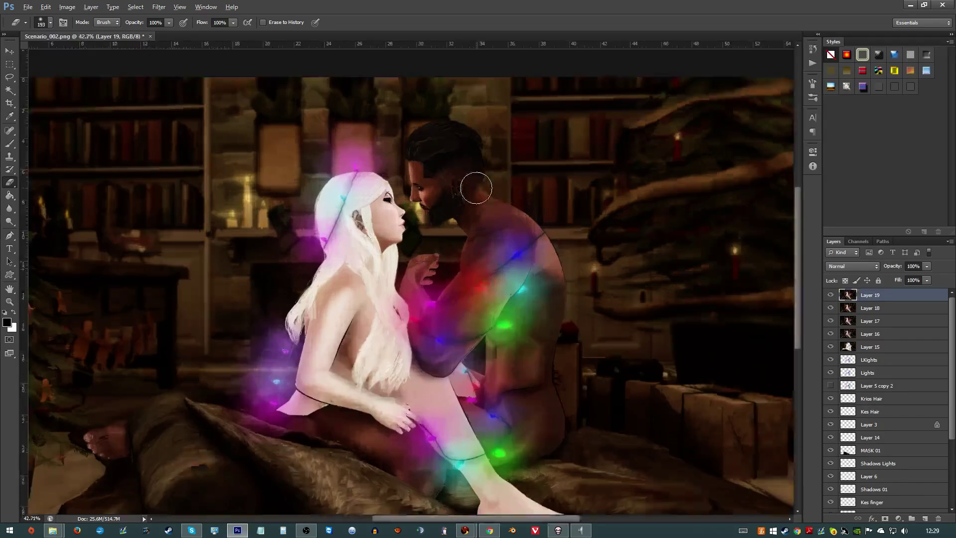
pyautogui.scroll(1, 431, 194)
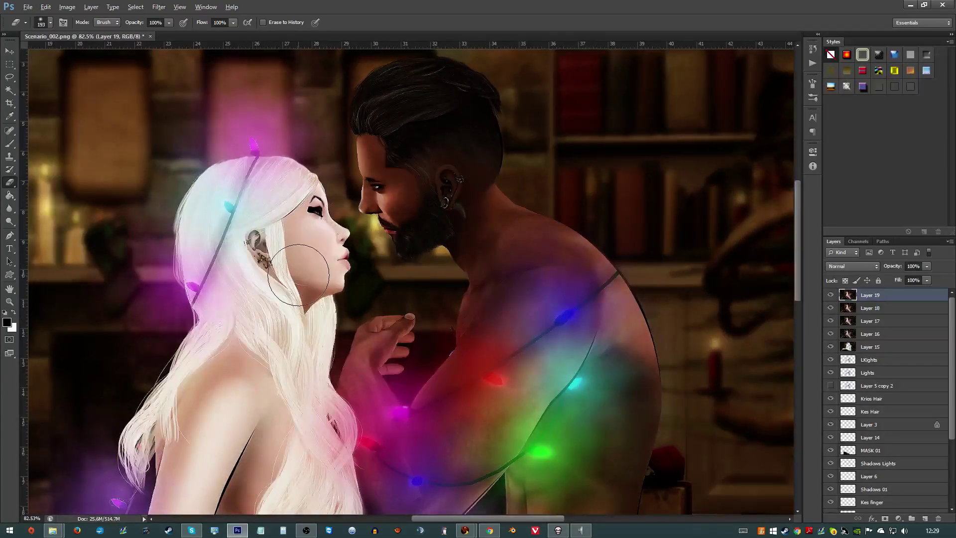
pyautogui.scroll(-2, 298, 275)
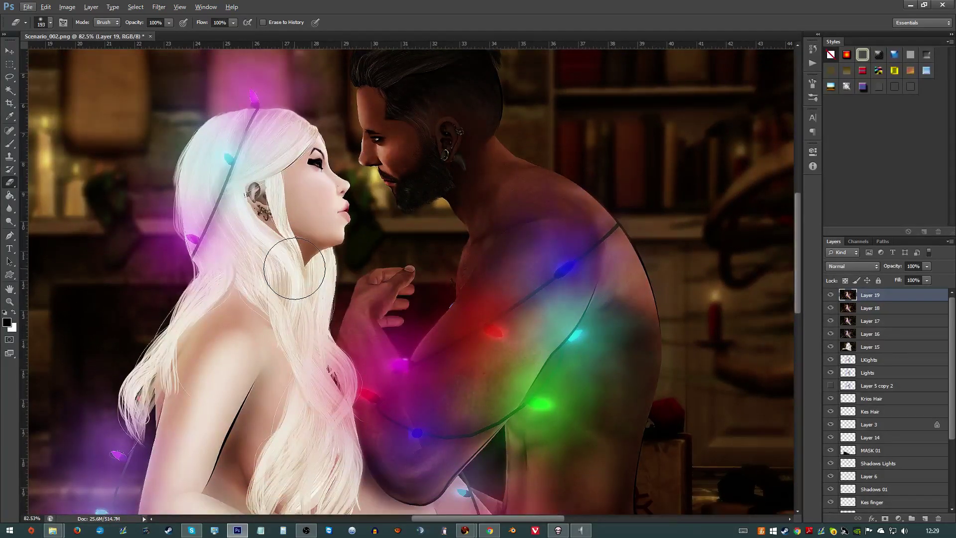
pyautogui.scroll(-2, 295, 268)
pyautogui.scroll(-5, 295, 267)
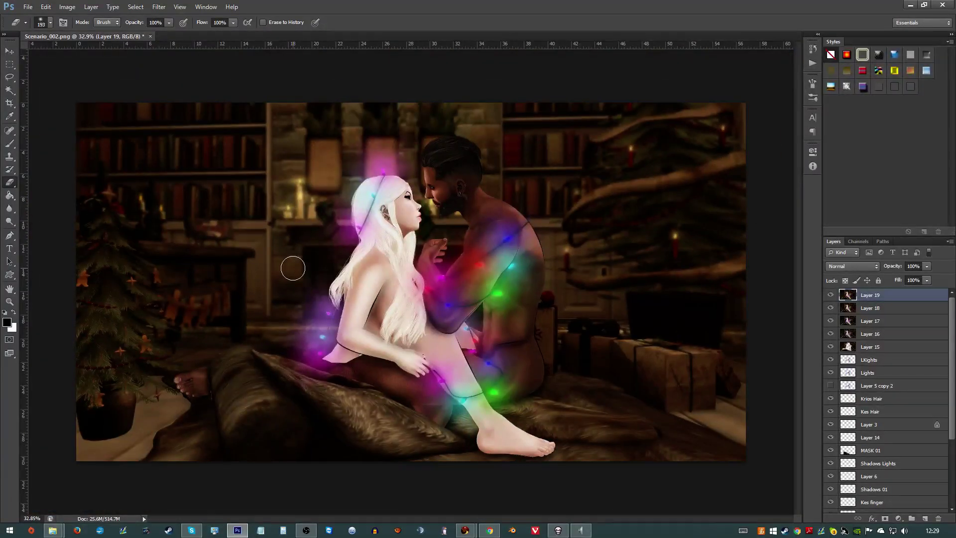
# - With the Rectangular Marquee selected, stamp all visible layers into Layer 20
pyautogui.click(9, 63)
pyautogui.scroll(-1, 293, 103)
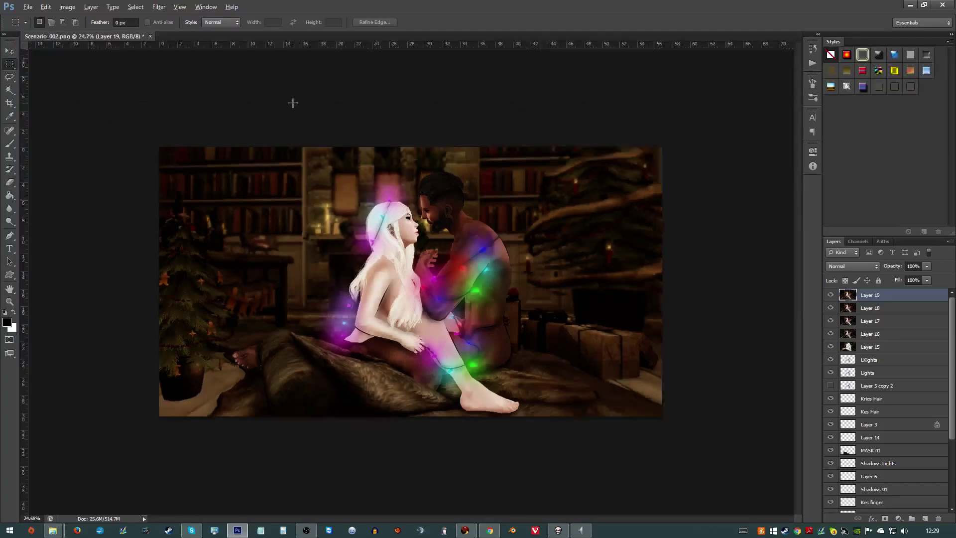
pyautogui.scroll(1, 372, 174)
pyautogui.press('alt')
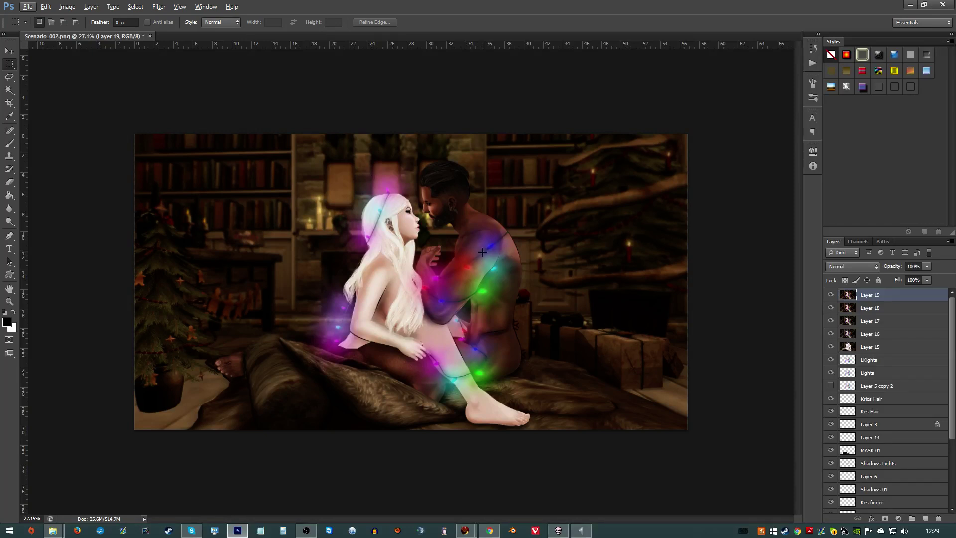
pyautogui.hotkey('ctrl', 'shift', 'alt', 'e')
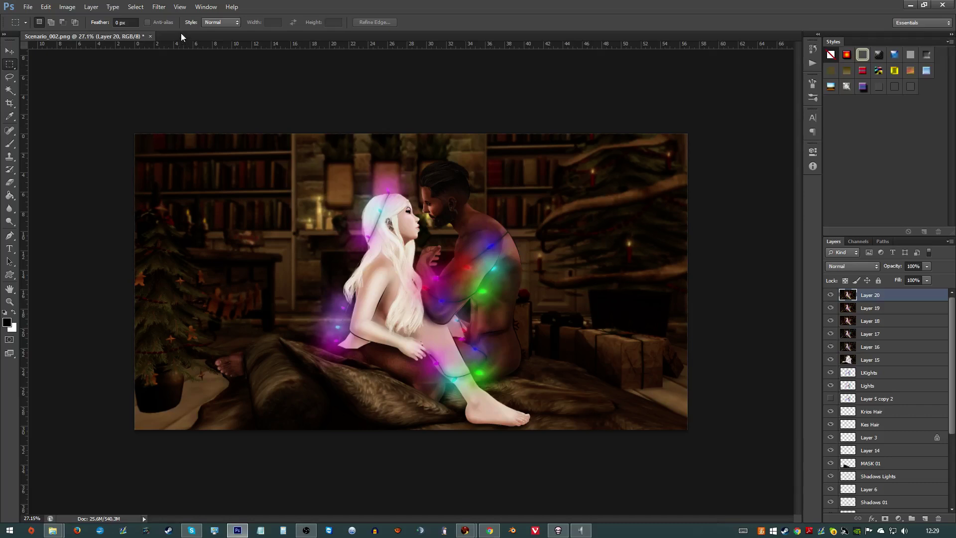
# - Raise Layer 20's contrast to 21 with Brightness/Contrast
pyautogui.click(159, 7)
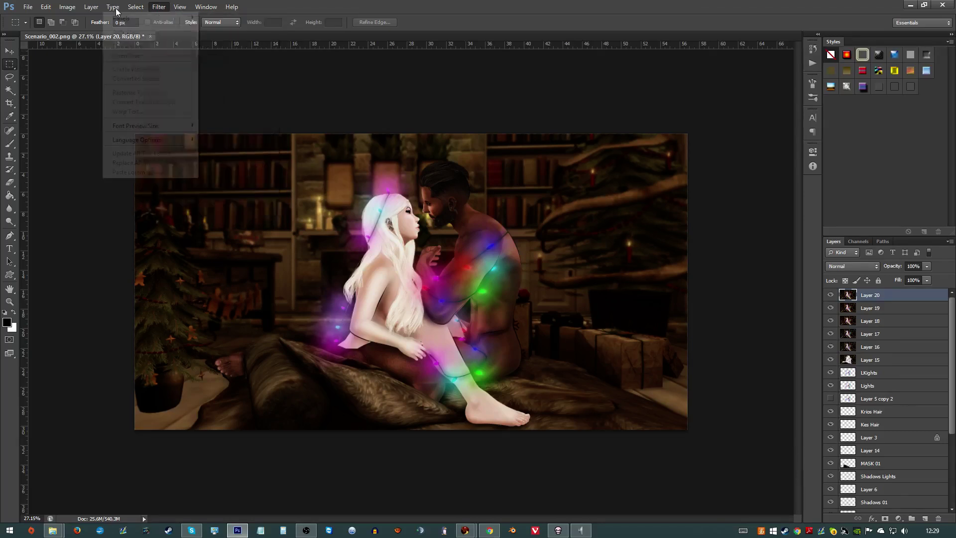
pyautogui.click(67, 7)
pyautogui.moveTo(73, 19)
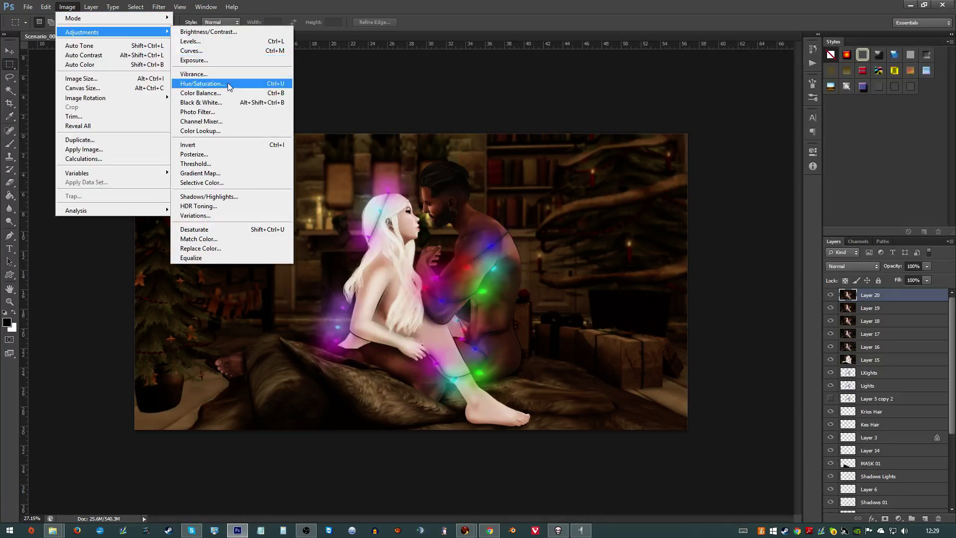
pyautogui.click(222, 33)
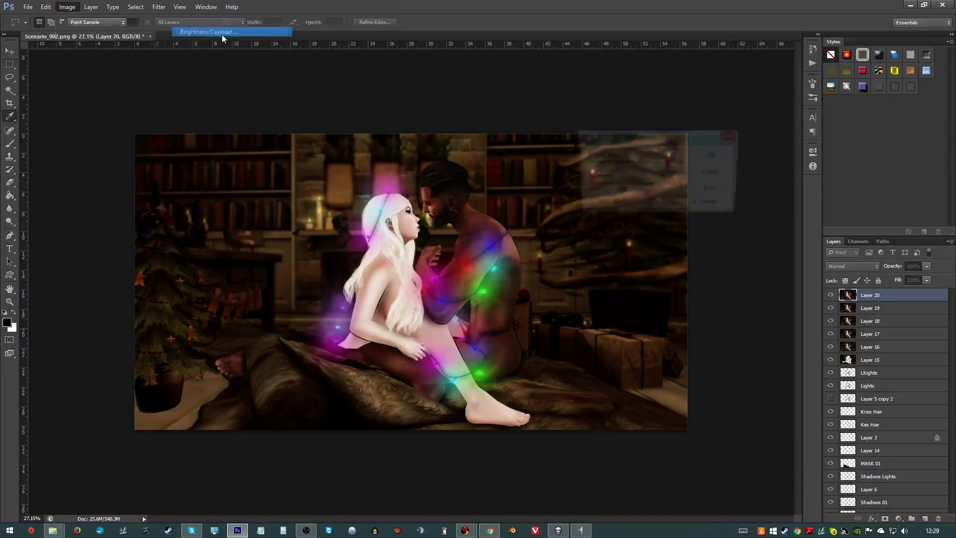
pyautogui.moveTo(648, 192); pyautogui.dragTo(645, 188)
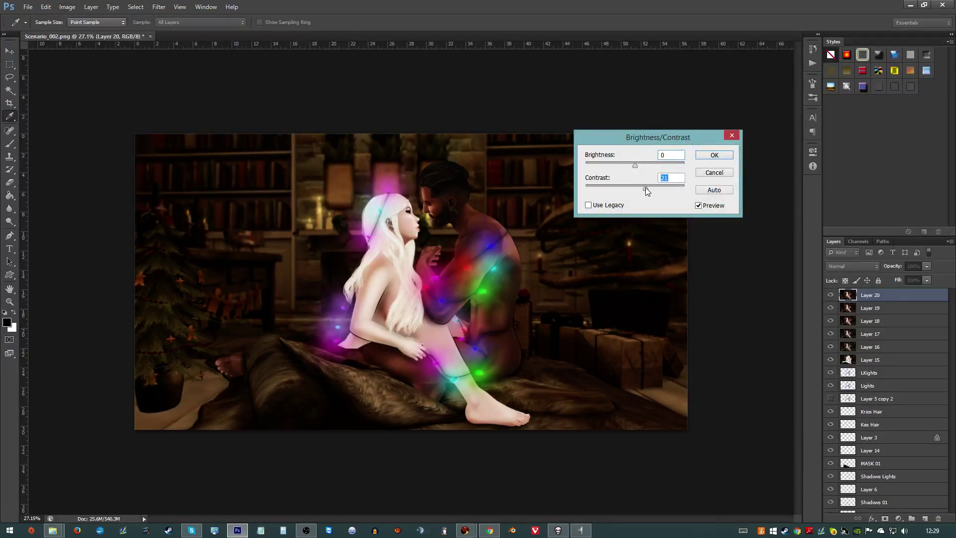
pyautogui.click(714, 154)
# - Apply Levels to Layer 20 with black point 17, midtone 1.11 and a lowered white point
pyautogui.press('m')
pyautogui.click(66, 7)
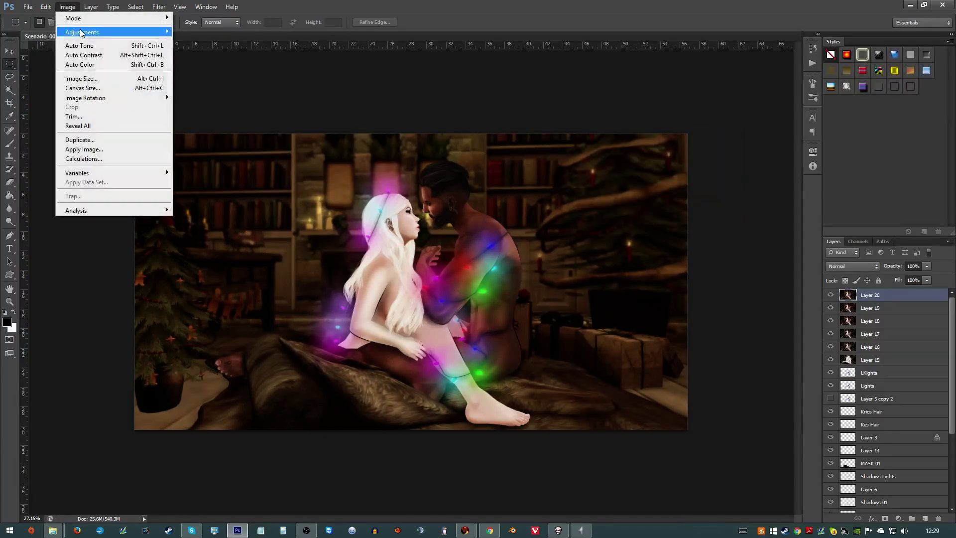
pyautogui.moveTo(112, 31)
pyautogui.click(199, 41)
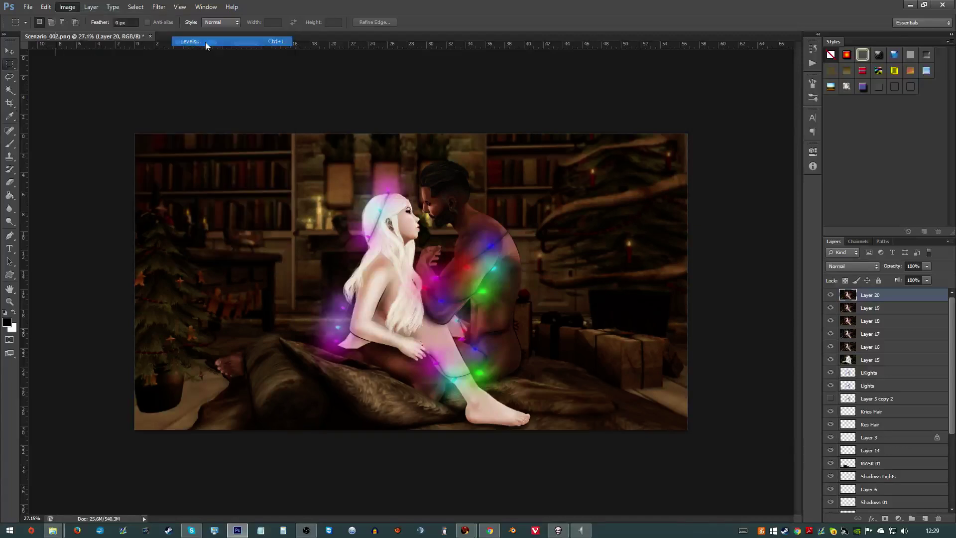
pyautogui.moveTo(689, 244); pyautogui.dragTo(696, 248)
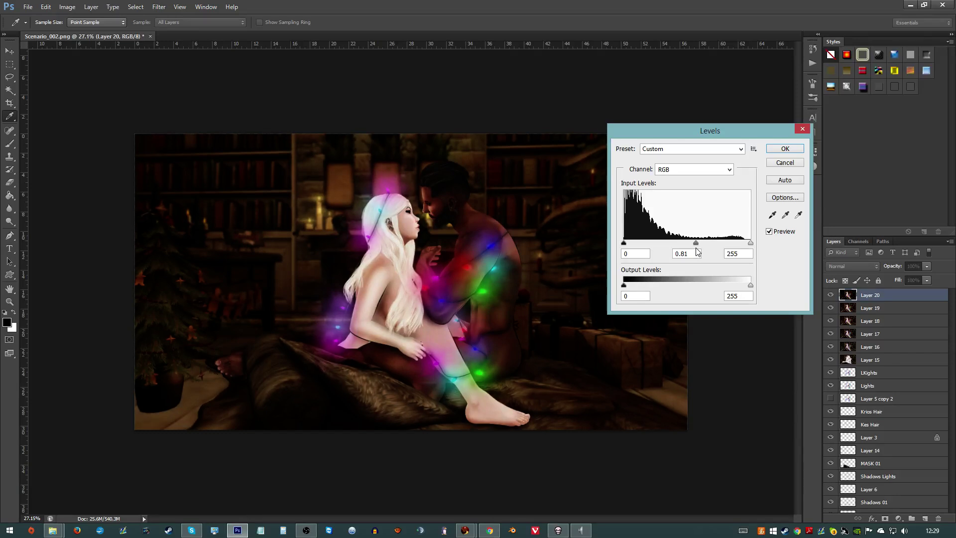
pyautogui.moveTo(695, 248); pyautogui.dragTo(750, 243)
pyautogui.moveTo(624, 243); pyautogui.dragTo(634, 244)
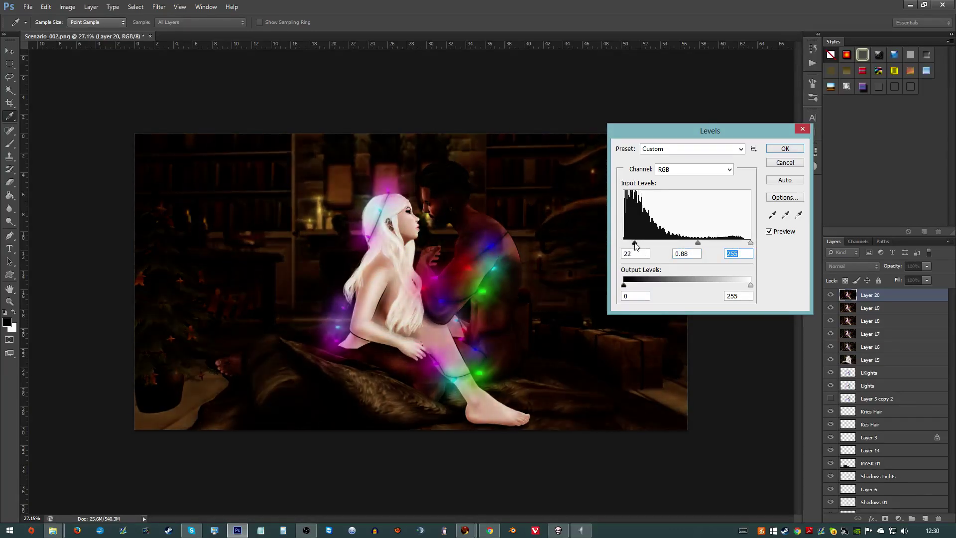
pyautogui.click(635, 245)
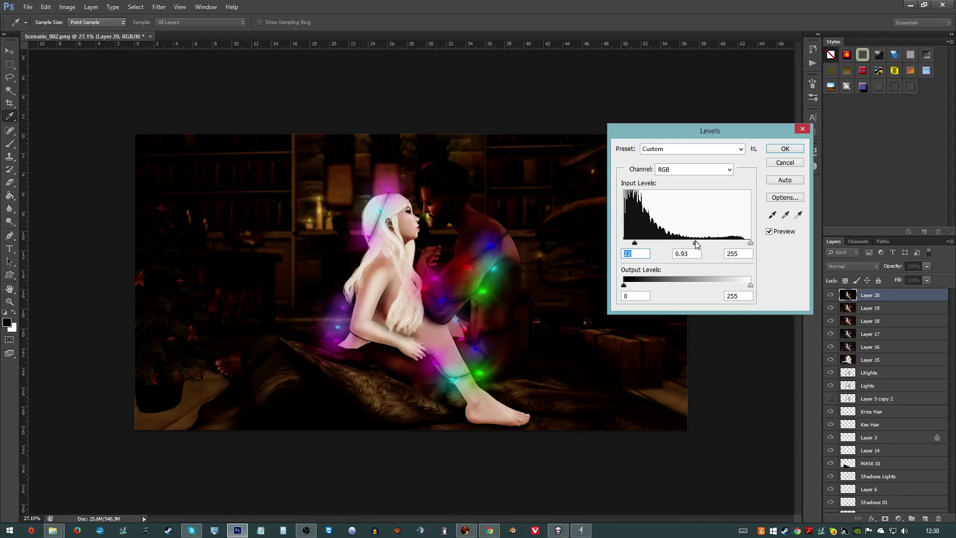
pyautogui.moveTo(696, 244); pyautogui.dragTo(686, 244)
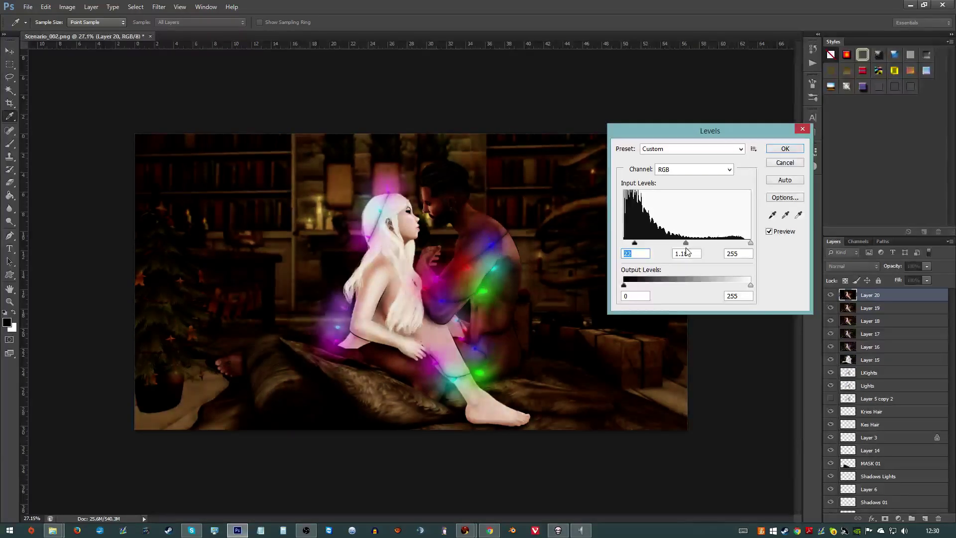
pyautogui.click(690, 252)
pyautogui.moveTo(638, 247); pyautogui.dragTo(633, 248)
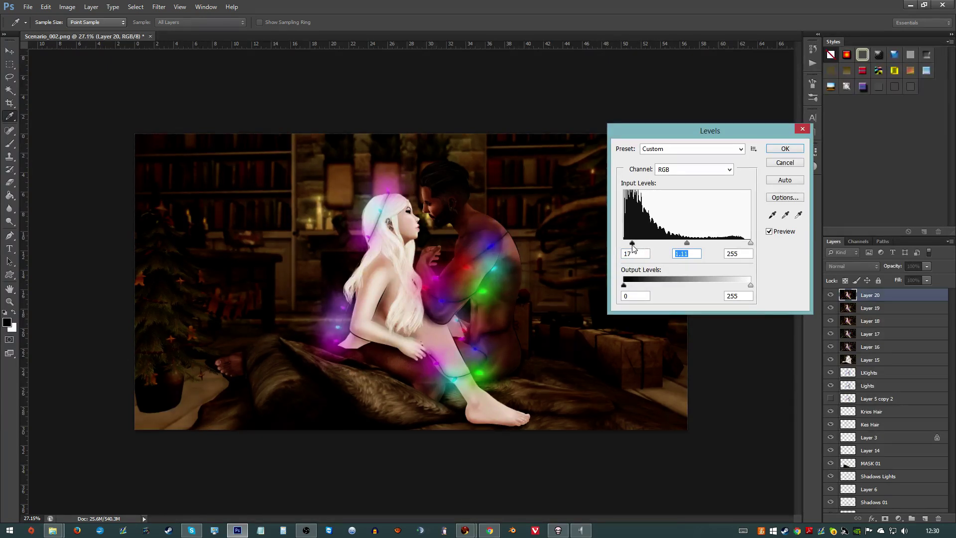
pyautogui.hotkey('shift', 'Tab')
pyautogui.moveTo(750, 244)
pyautogui.mouseDown()
pyautogui.moveTo(742, 244)
pyautogui.moveTo(758, 249)
pyautogui.mouseUp()
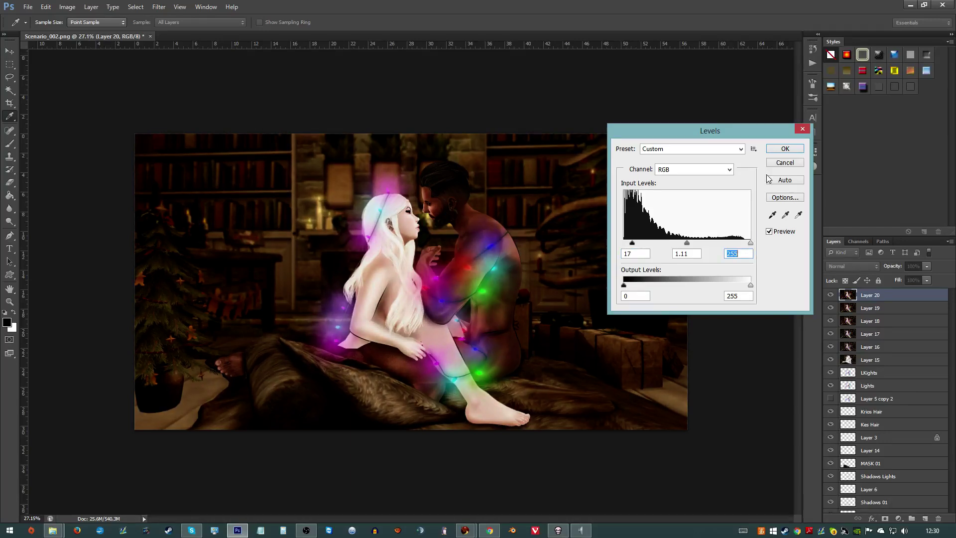
pyautogui.click(784, 149)
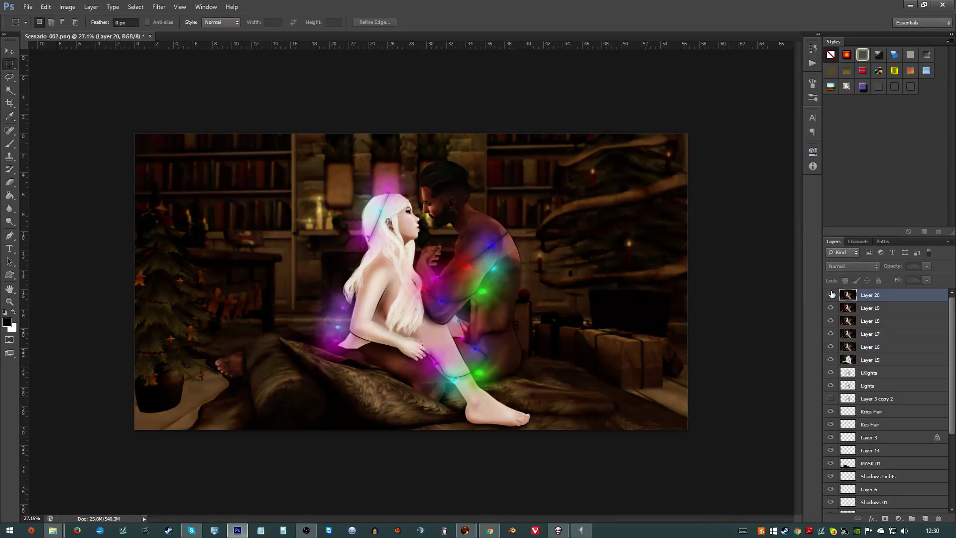
# - Lower Layer 20's opacity and paste a merged copy of the image as Layer 21
pyautogui.moveTo(897, 269); pyautogui.dragTo(878, 270)
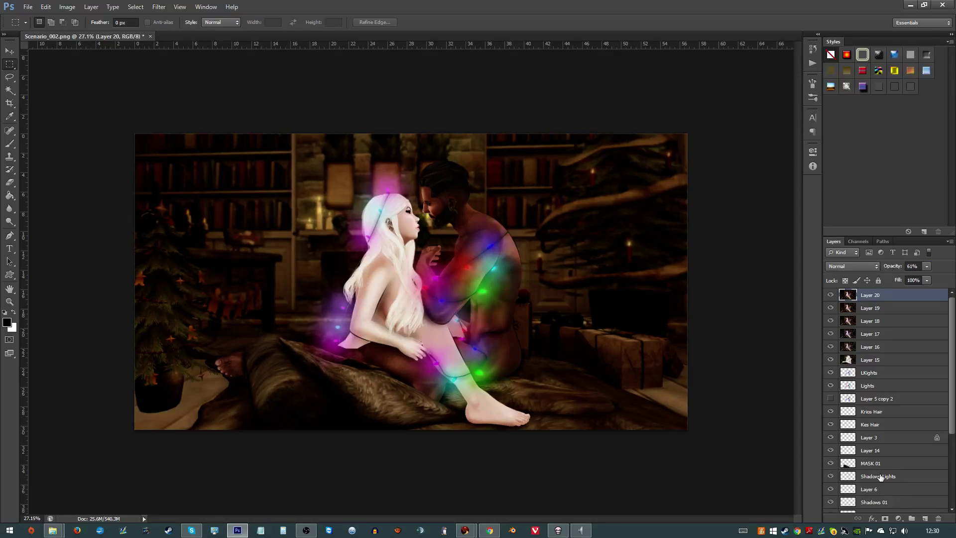
pyautogui.hotkey('ctrl', 'a')
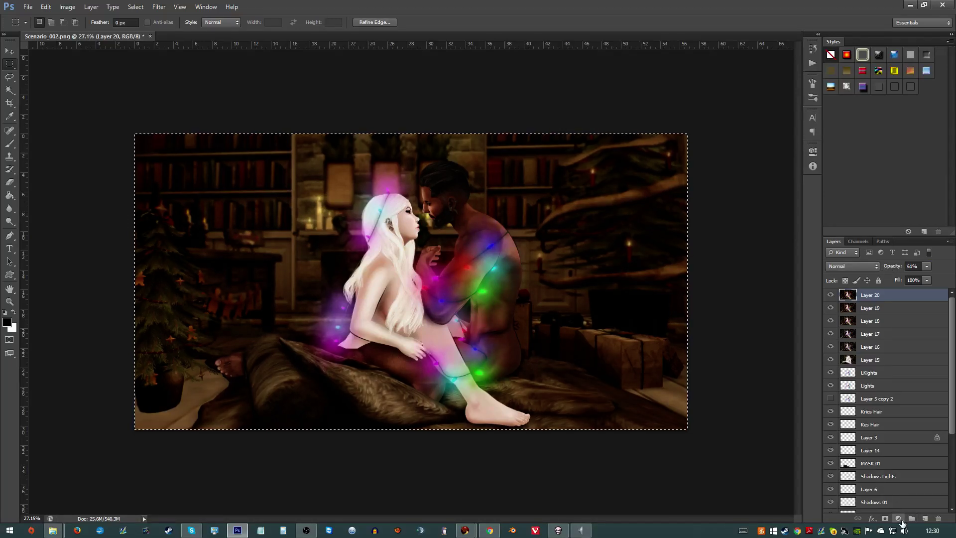
pyautogui.hotkey('ctrl', 'shift', 'c')
pyautogui.hotkey('ctrl', 'v')
# - Hide and delete Layer 21, then cancel the Save As prompt
pyautogui.click(902, 521)
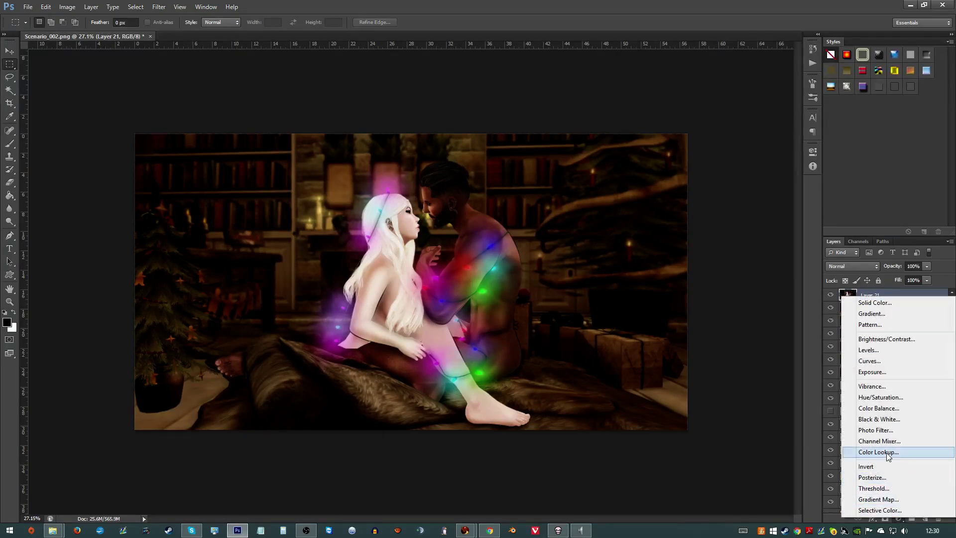
pyautogui.press('Escape')
pyautogui.click(830, 296)
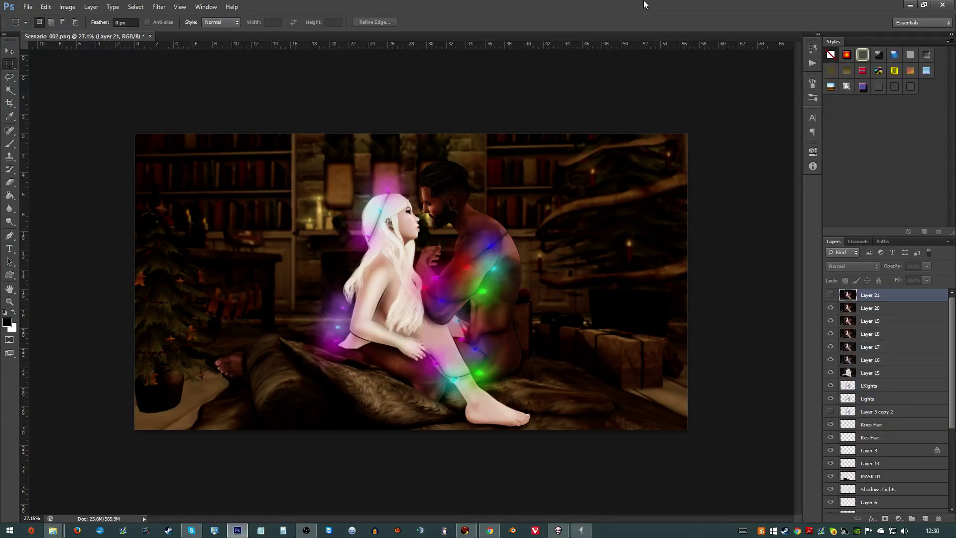
pyautogui.moveTo(636, 5); pyautogui.dragTo(0, 149)
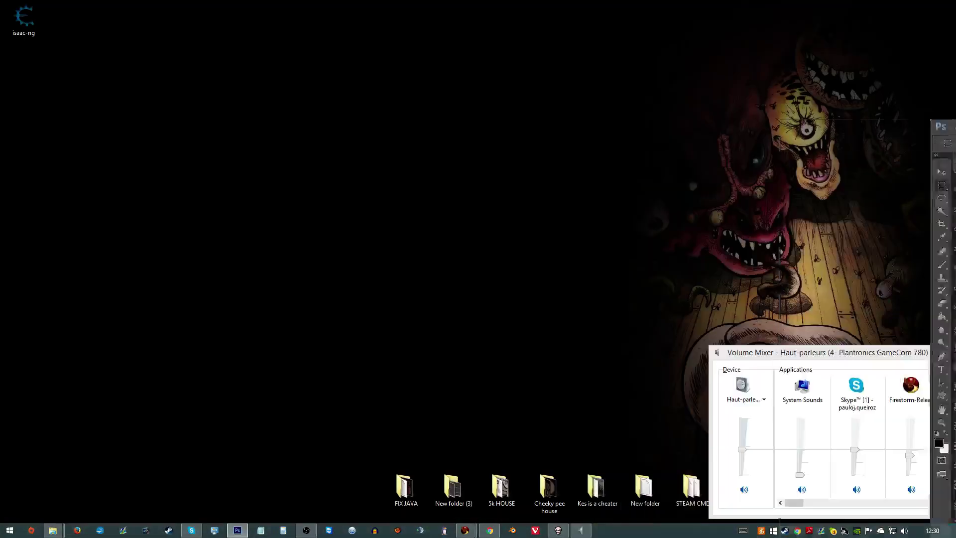
pyautogui.moveTo(955, 74); pyautogui.dragTo(625, 0)
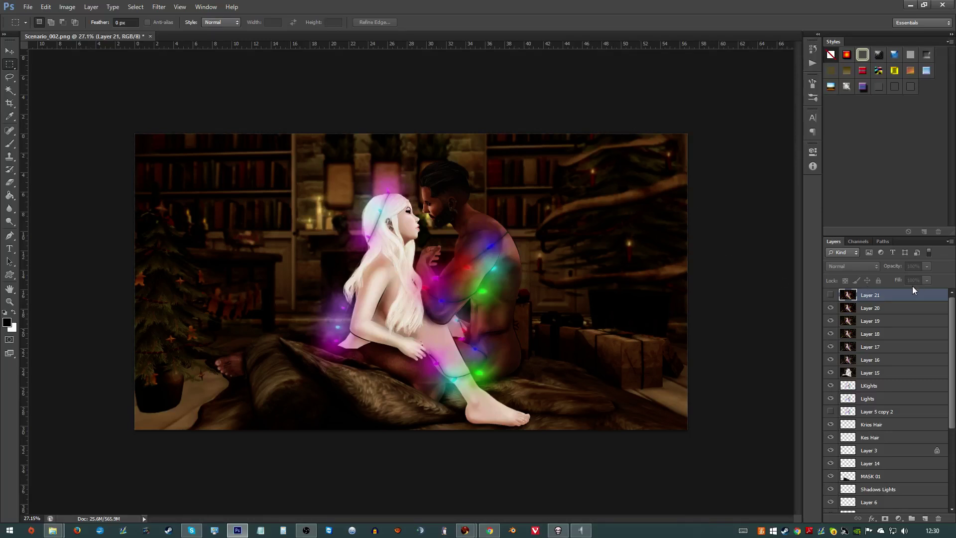
pyautogui.press('Delete')
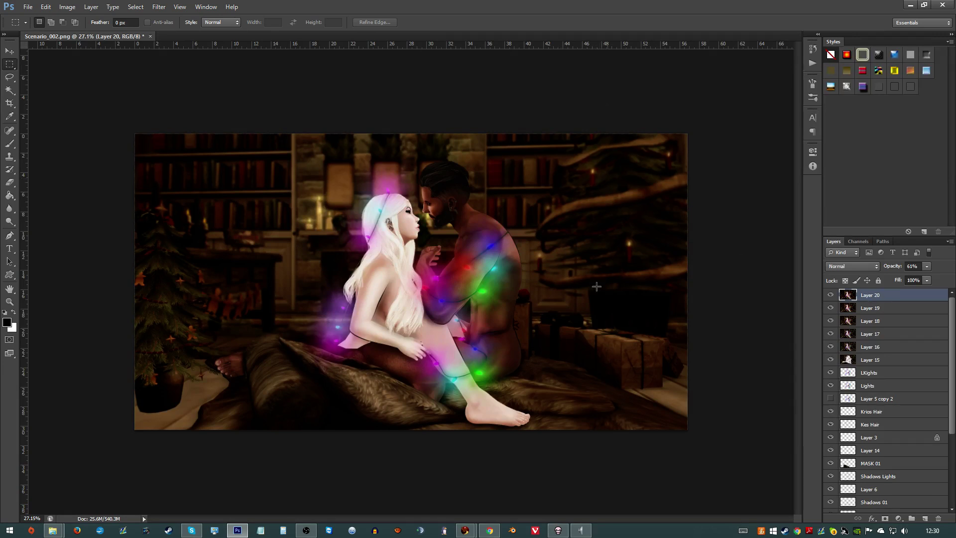
pyautogui.hotkey('ctrl', 's')
pyautogui.click(621, 71)
# - Copy the merged visible image and paste it as a new Layer 21
pyautogui.click(159, 7)
pyautogui.moveTo(164, 107)
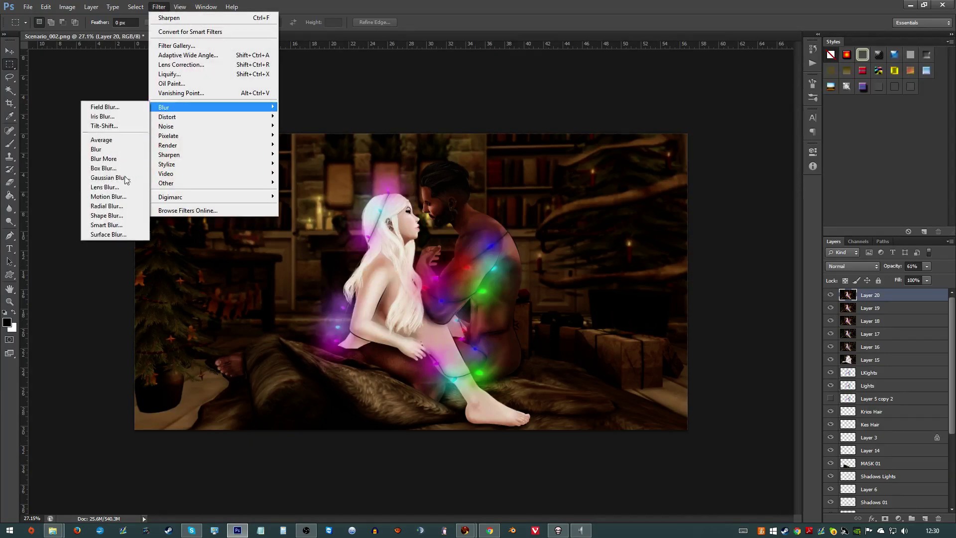
pyautogui.click(120, 179)
pyautogui.moveTo(738, 190)
pyautogui.mouseDown()
pyautogui.moveTo(763, 189)
pyautogui.moveTo(745, 188)
pyautogui.mouseUp()
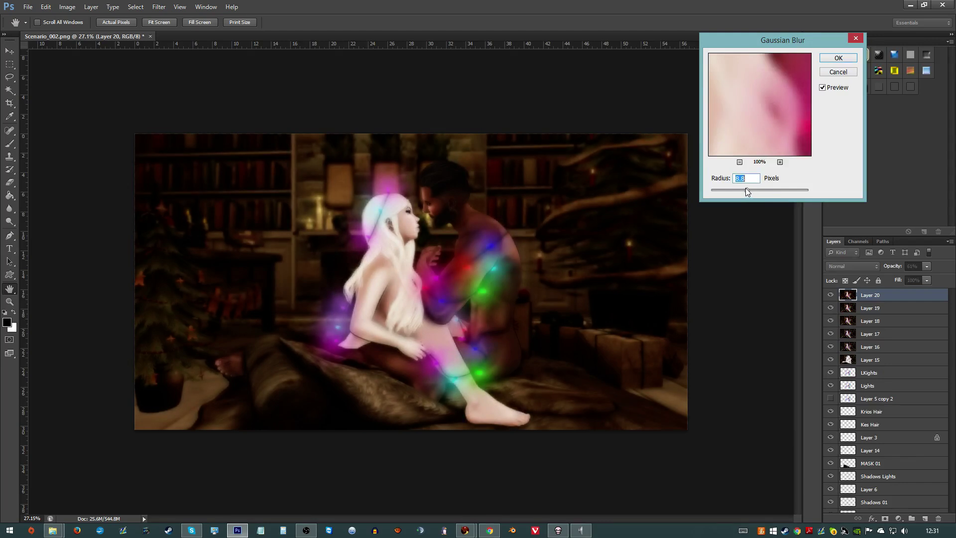
pyautogui.click(836, 74)
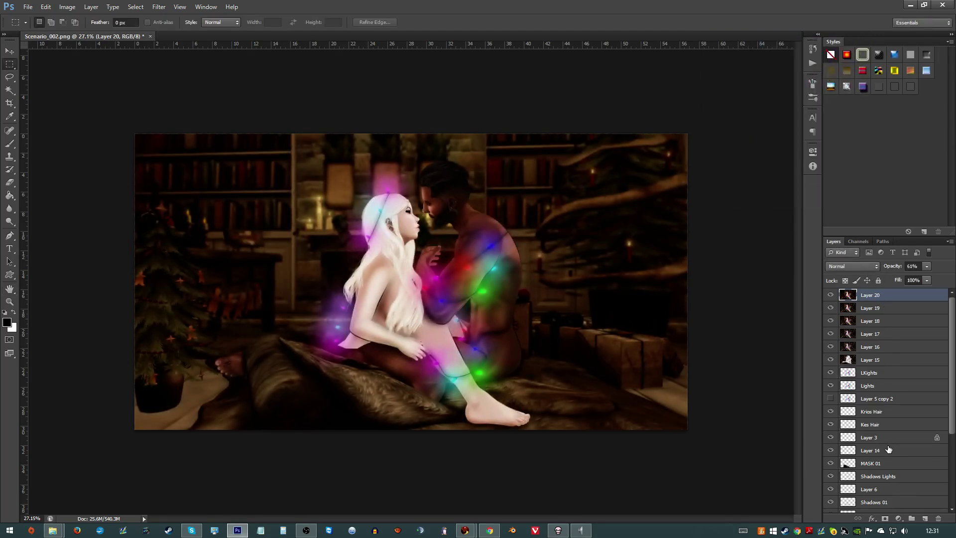
pyautogui.hotkey('ctrl', 'a')
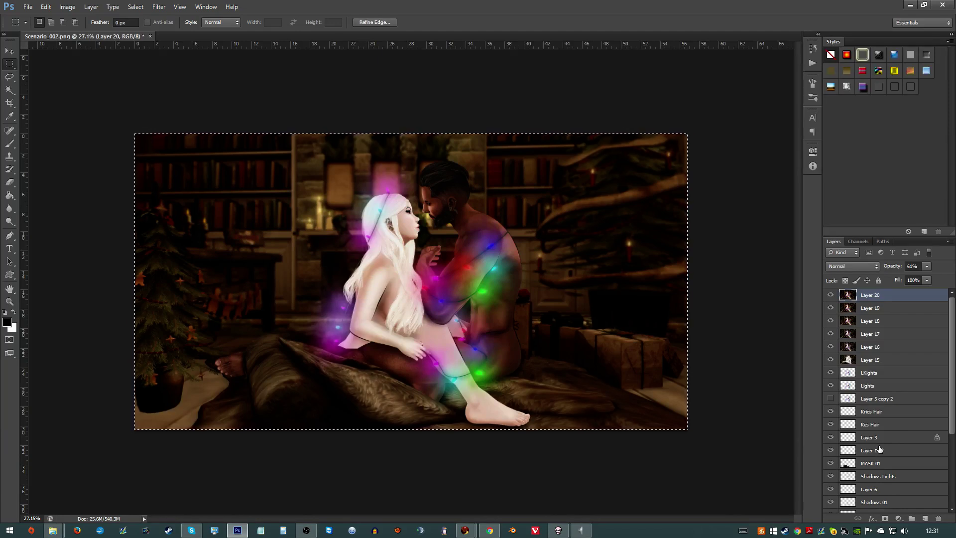
pyautogui.hotkey('ctrl', 'shift', 'c')
pyautogui.hotkey('ctrl', 'v')
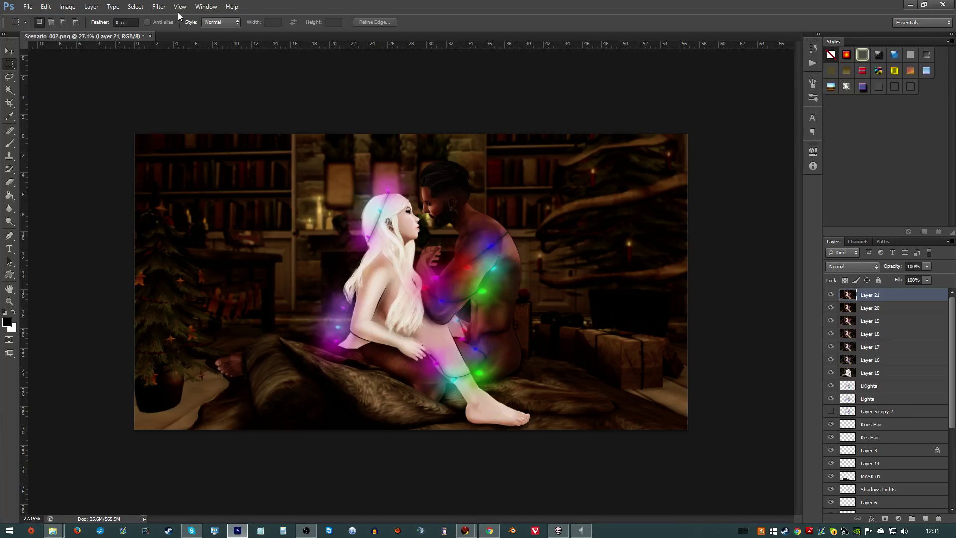
# - Blur Layer 21 with an 11.4-pixel Gaussian Blur and load the couple's outline as a selection
pyautogui.click(159, 7)
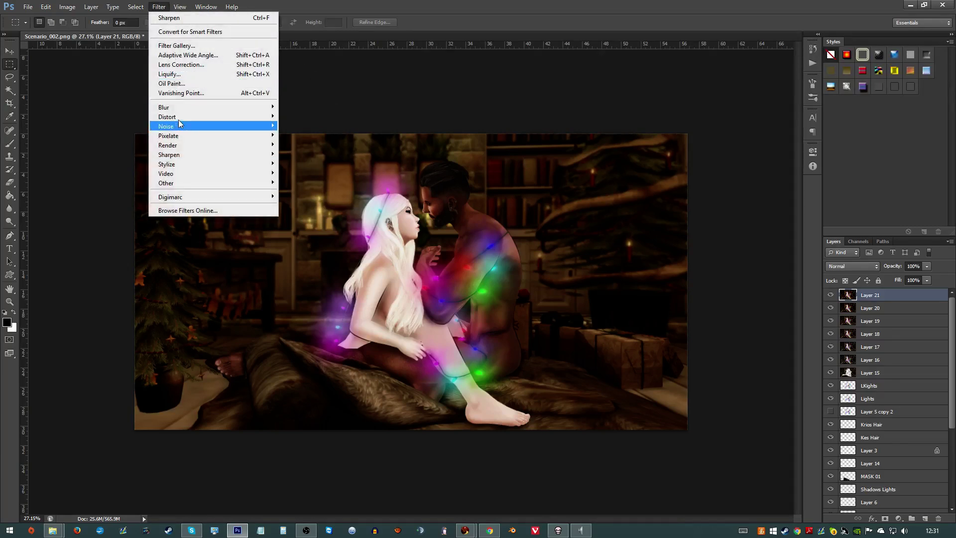
pyautogui.moveTo(177, 111)
pyautogui.click(119, 177)
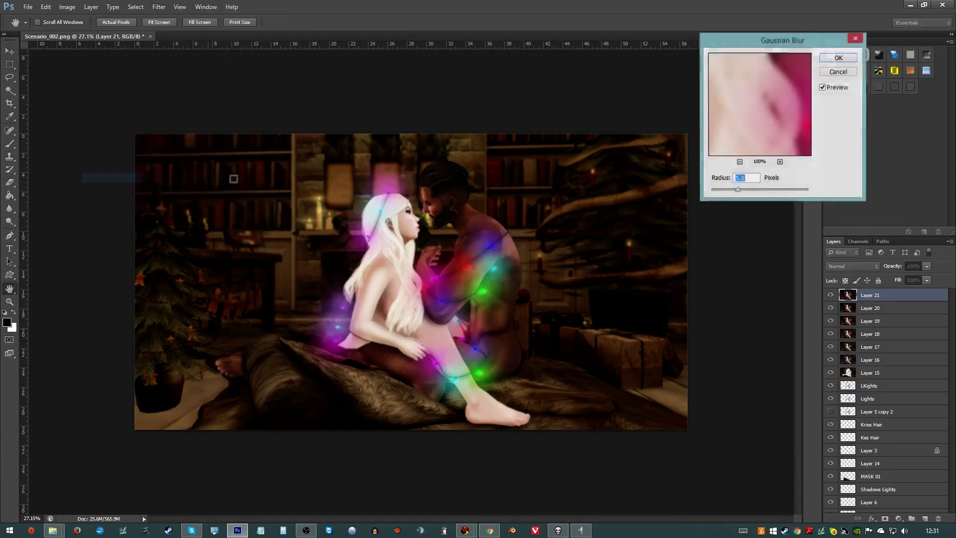
pyautogui.moveTo(750, 191); pyautogui.dragTo(751, 191)
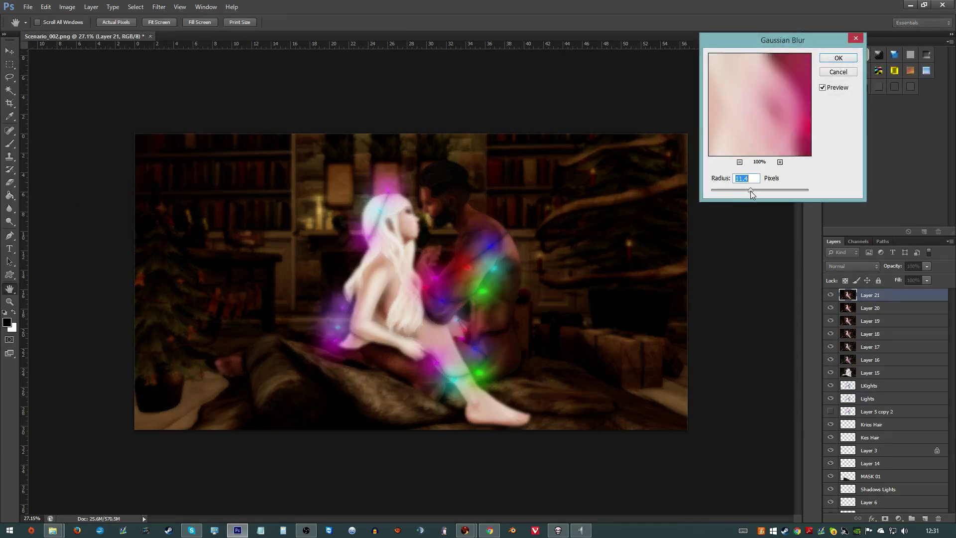
pyautogui.click(839, 58)
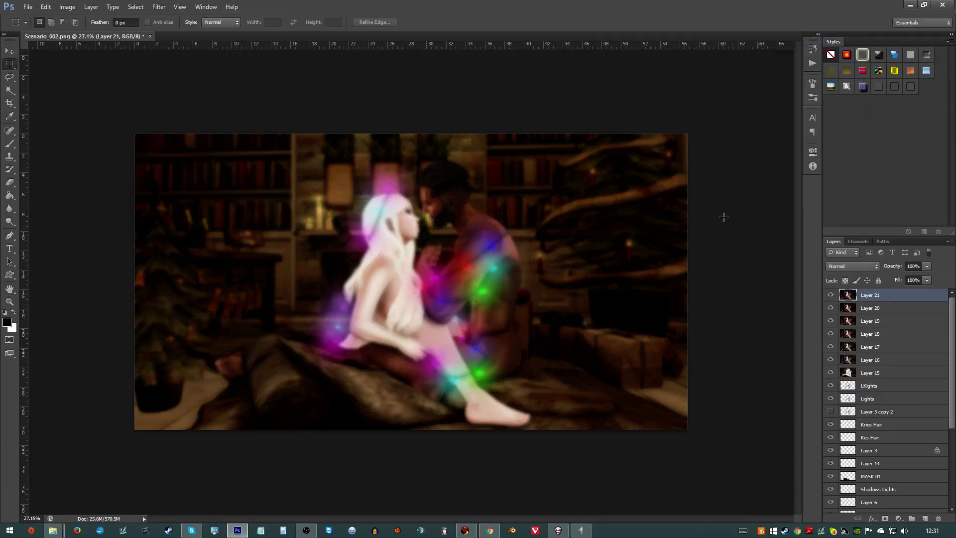
pyautogui.scroll(-3, 890, 362)
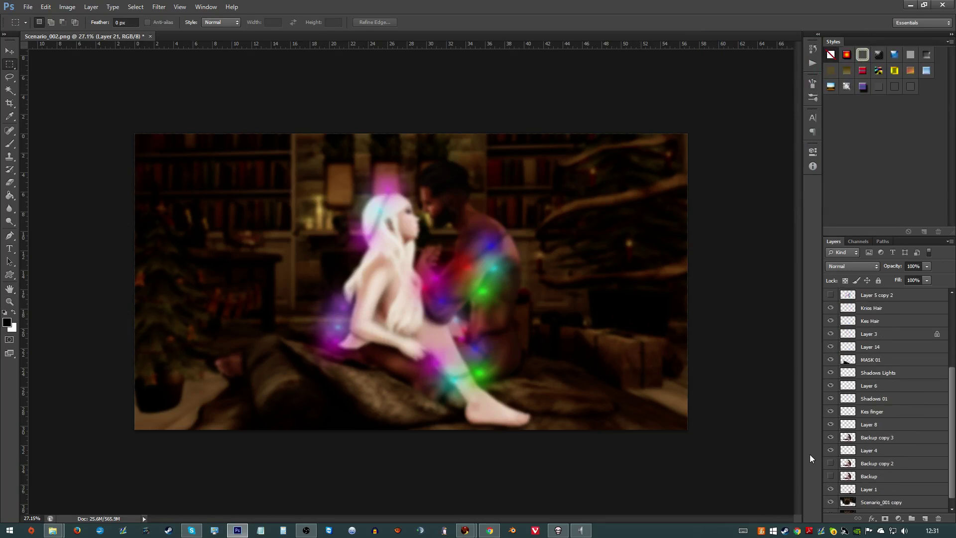
pyautogui.keyDown('ctrl'); pyautogui.click(849, 441); pyautogui.keyUp('ctrl')
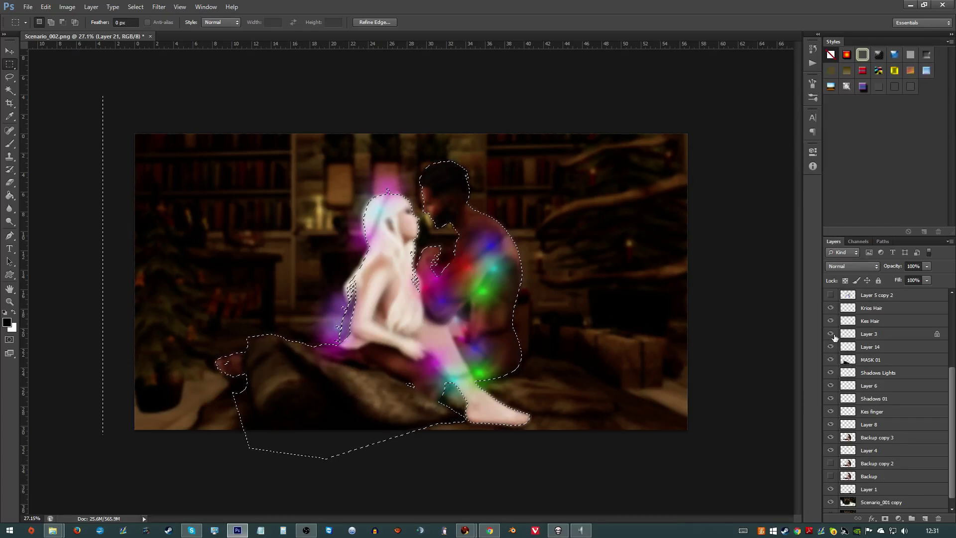
# - Delete Layer 21's blurred pixels inside the couple's selection, then deselect
pyautogui.scroll(5, 856, 339)
pyautogui.click(891, 305)
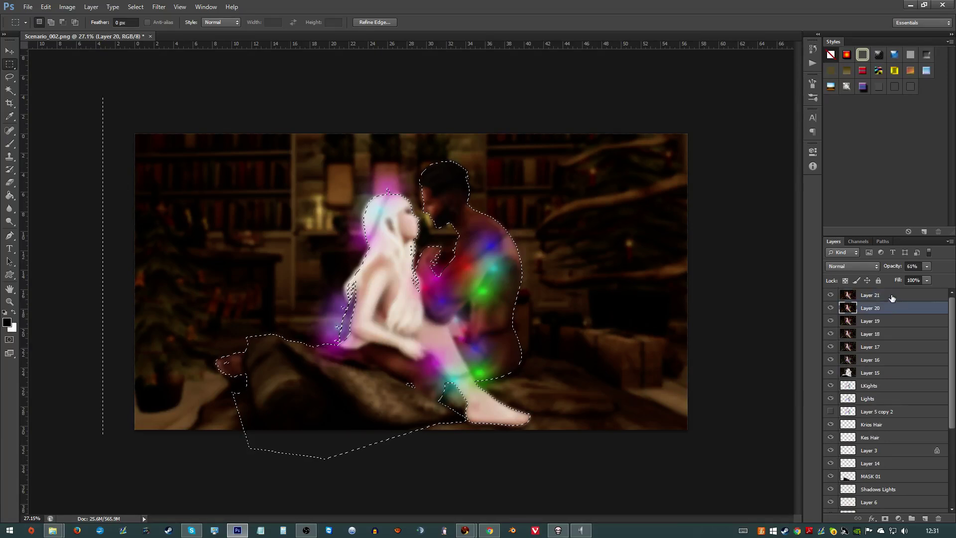
pyautogui.click(892, 298)
pyautogui.press('Delete')
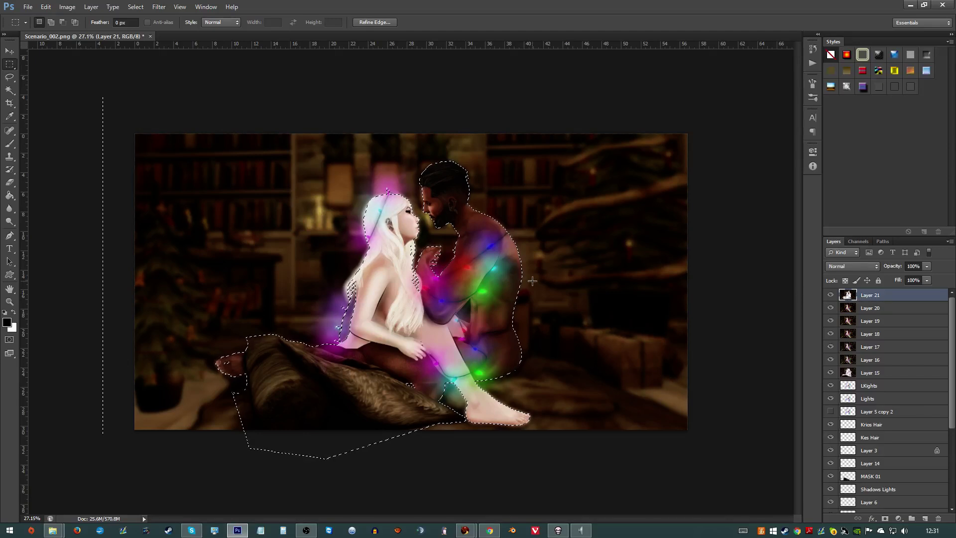
pyautogui.hotkey('ctrl', 'd')
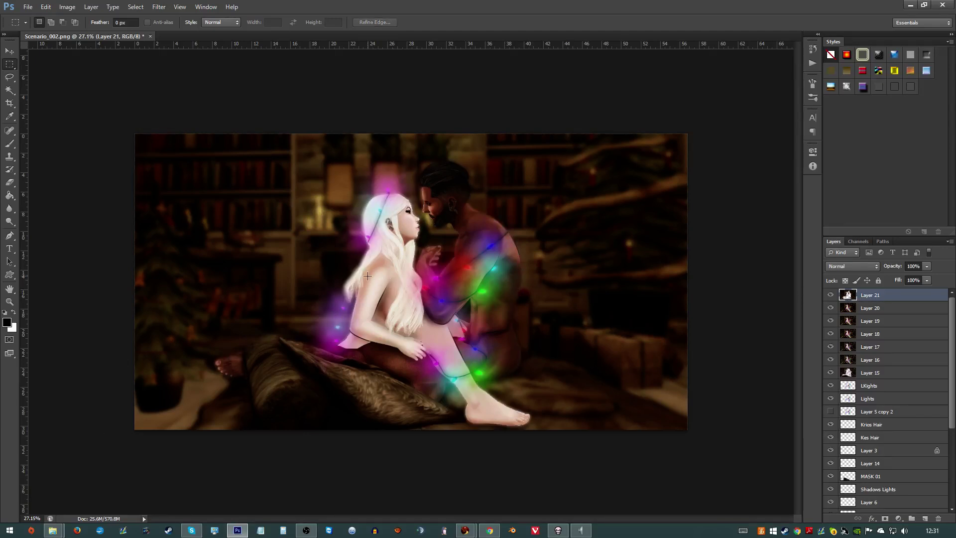
pyautogui.scroll(5, 367, 275)
pyautogui.scroll(1, 371, 275)
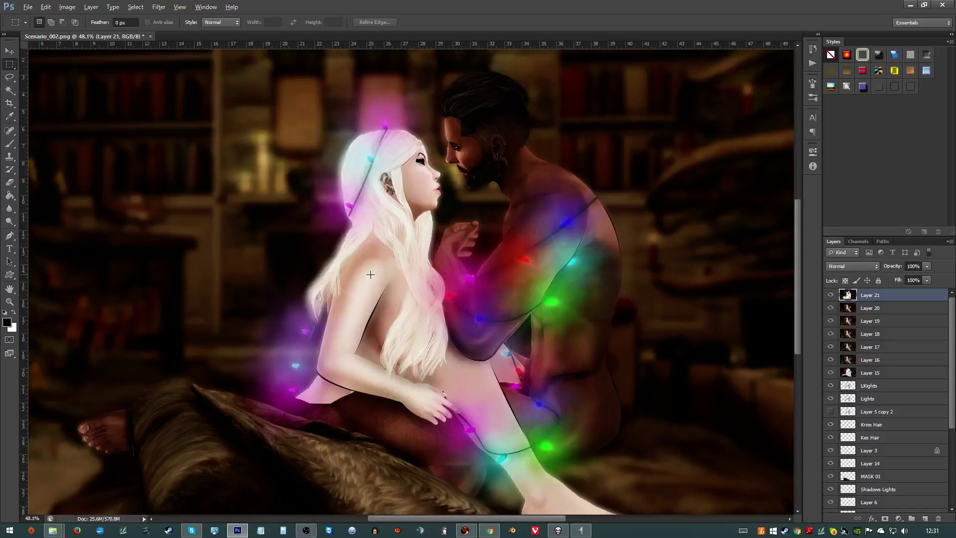
pyautogui.scroll(-2, 370, 274)
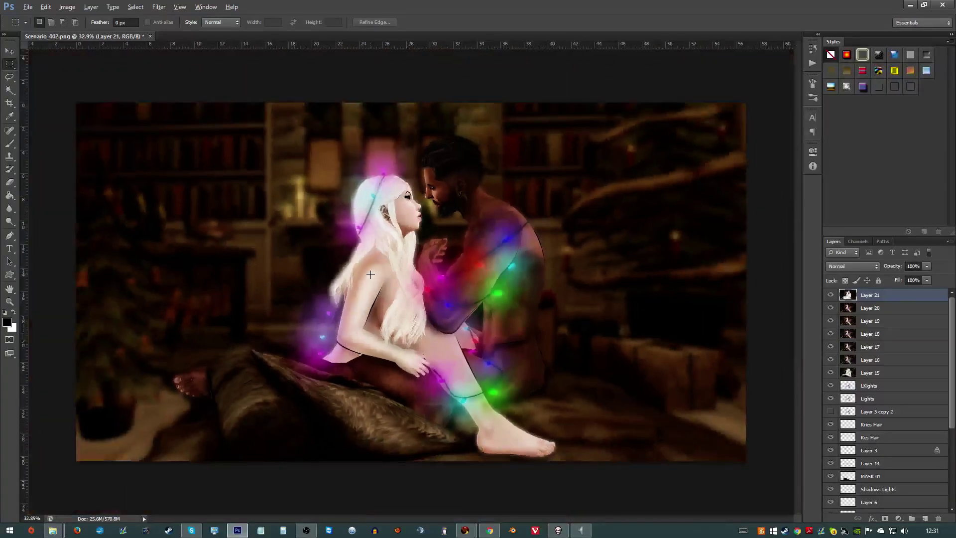
pyautogui.scroll(-1, 371, 274)
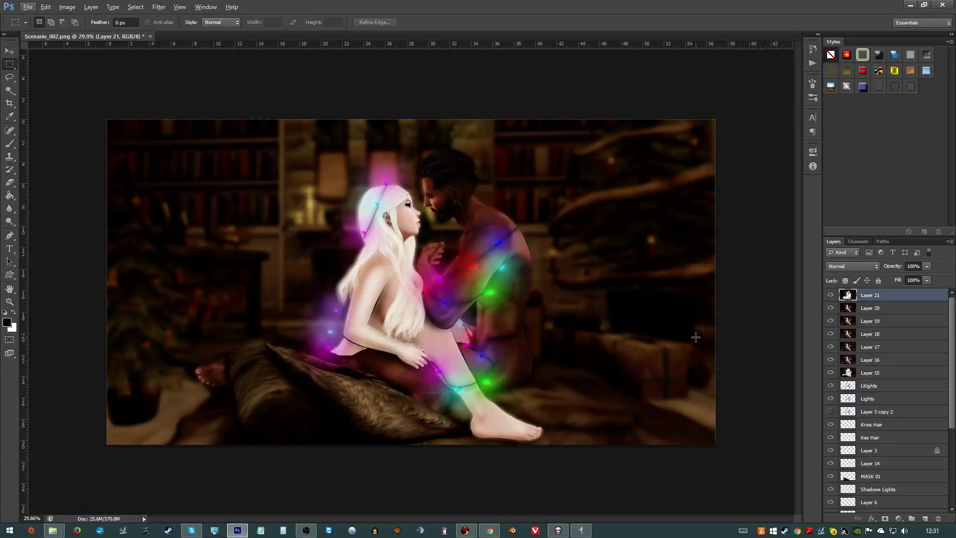
# - Erase blur over the lower-left blanket with a 501-pixel eraser
pyautogui.press('e')
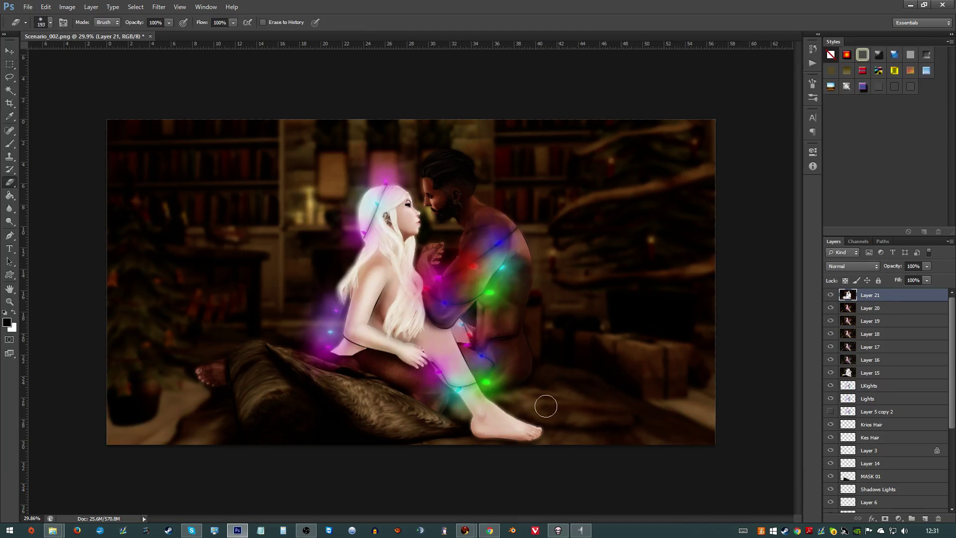
pyautogui.moveTo(518, 416); pyautogui.dragTo(541, 422)
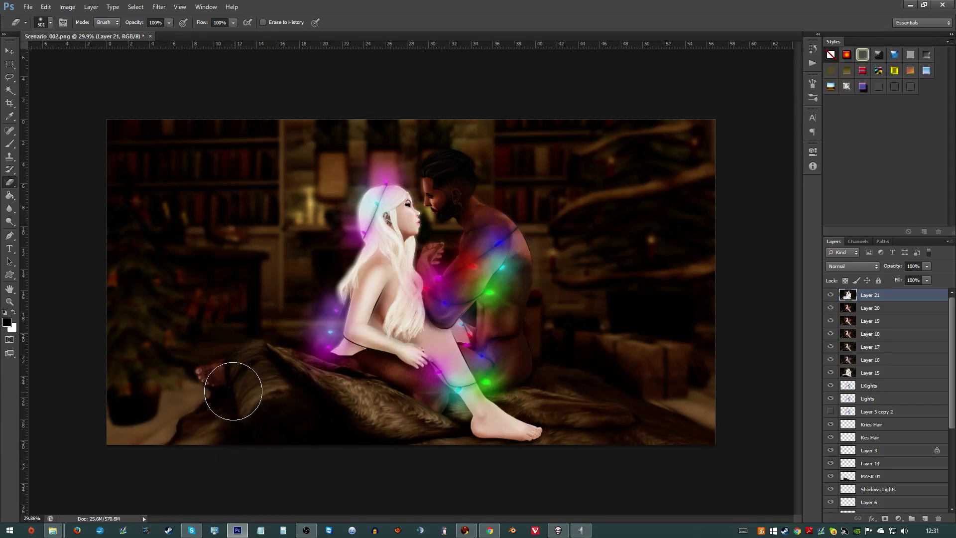
pyautogui.moveTo(171, 442); pyautogui.dragTo(187, 454)
pyautogui.scroll(-1, 407, 414)
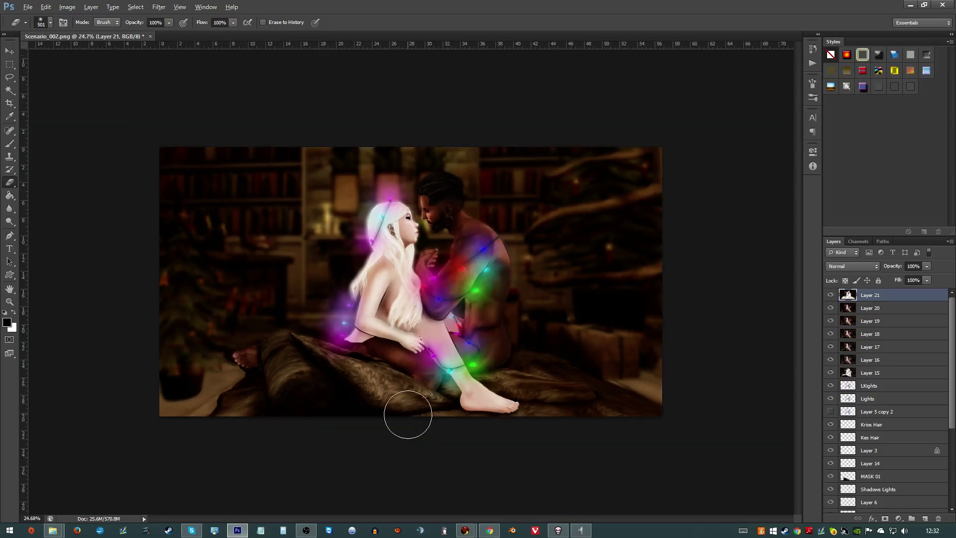
pyautogui.scroll(1, 408, 414)
# - Erase blur from the Christmas tree and its star with 226- and 132-pixel erasers
pyautogui.keyDown('alt'); pyautogui.rightClick(317, 351); pyautogui.keyUp('alt')
pyautogui.moveTo(317, 352); pyautogui.dragTo(297, 345)
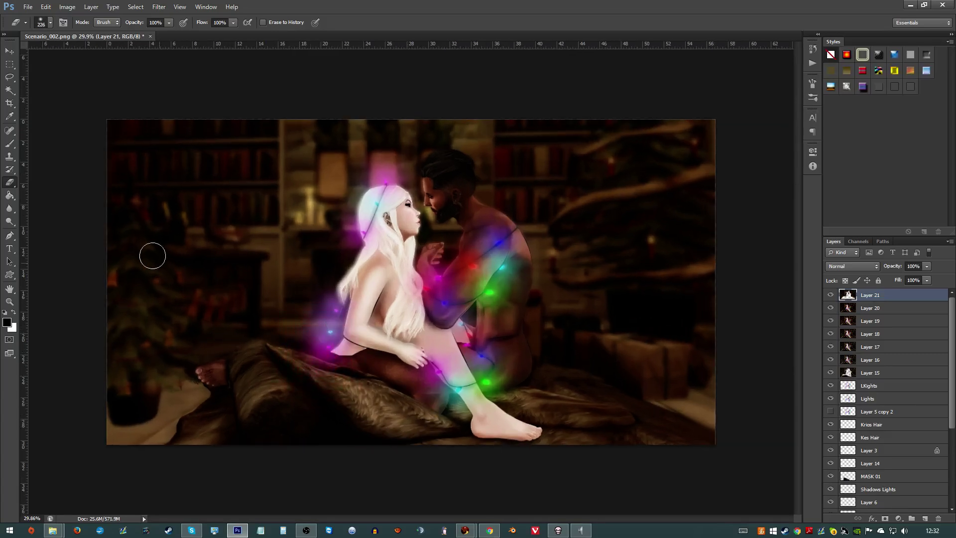
pyautogui.moveTo(132, 229)
pyautogui.mouseDown()
pyautogui.moveTo(152, 234)
pyautogui.moveTo(135, 237)
pyautogui.moveTo(145, 260)
pyautogui.moveTo(108, 283)
pyautogui.moveTo(112, 258)
pyautogui.moveTo(109, 336)
pyautogui.moveTo(132, 405)
pyautogui.moveTo(136, 355)
pyautogui.moveTo(120, 367)
pyautogui.moveTo(107, 401)
pyautogui.moveTo(131, 363)
pyautogui.moveTo(137, 394)
pyautogui.moveTo(145, 356)
pyautogui.moveTo(171, 375)
pyautogui.moveTo(149, 340)
pyautogui.moveTo(168, 333)
pyautogui.moveTo(185, 341)
pyautogui.moveTo(172, 348)
pyautogui.moveTo(148, 313)
pyautogui.moveTo(165, 319)
pyautogui.moveTo(143, 255)
pyautogui.moveTo(161, 274)
pyautogui.moveTo(151, 303)
pyautogui.moveTo(186, 320)
pyautogui.mouseUp()
pyautogui.moveTo(182, 316); pyautogui.dragTo(176, 315)
pyautogui.moveTo(131, 198); pyautogui.dragTo(106, 234)
pyautogui.scroll(-3, 224, 350)
pyautogui.scroll(2, 760, 335)
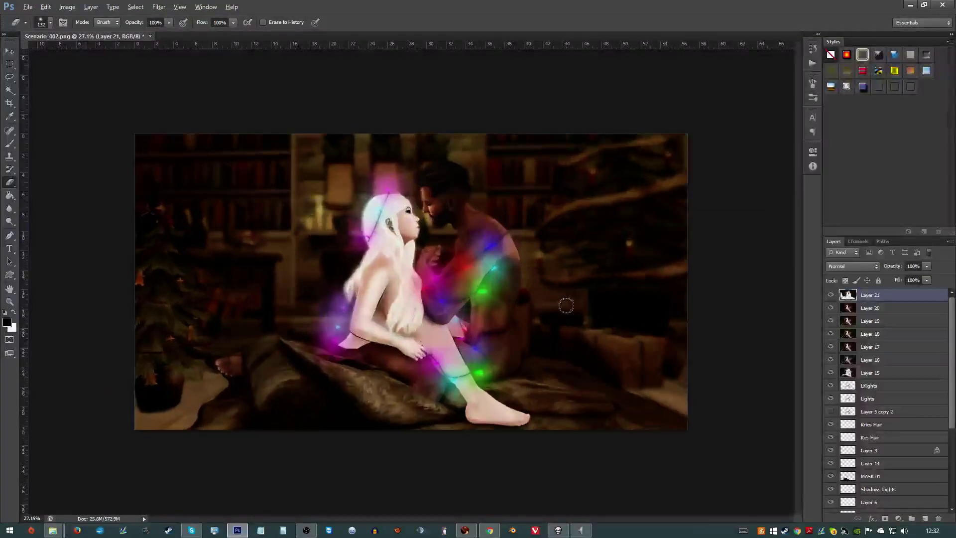
pyautogui.scroll(1, 567, 306)
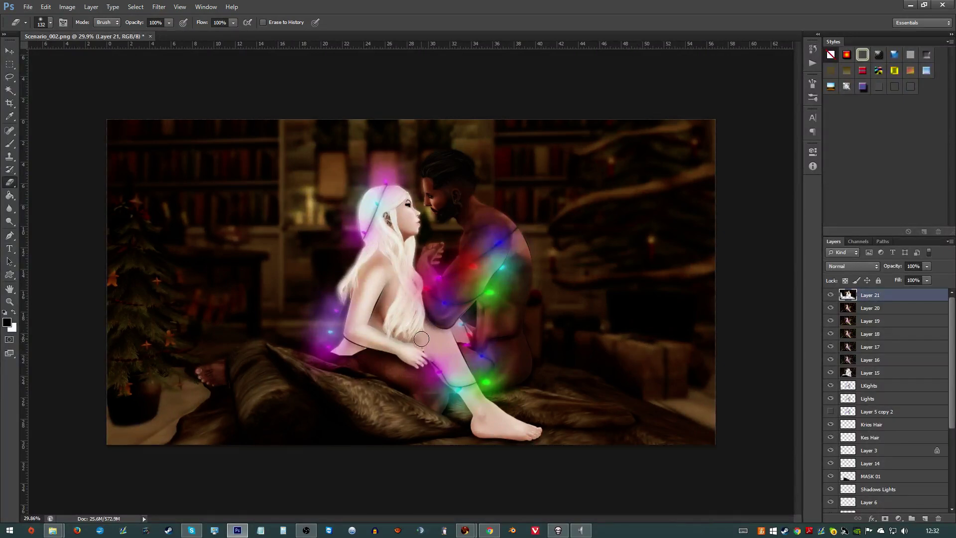
pyautogui.scroll(-1, 377, 310)
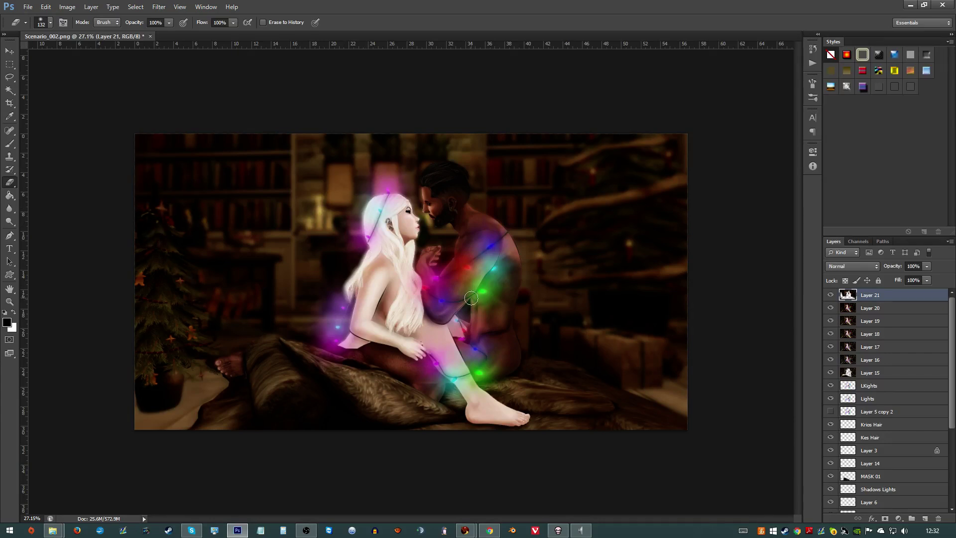
pyautogui.scroll(1, 608, 279)
pyautogui.scroll(1, 608, 278)
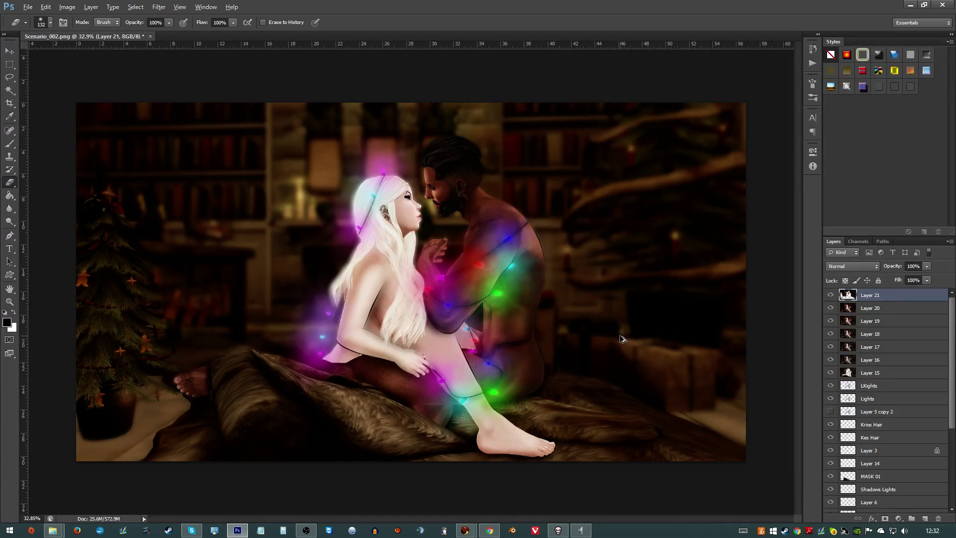
# - Undo the eraser strokes over the tree and select Layer 20
pyautogui.hotkey('ctrl', 'alt', 'z')
pyautogui.hotkey('ctrl', 'alt', 'z')
pyautogui.hotkey('ctrl', 'alt', 'z')
pyautogui.hotkey('ctrl', 'alt', 'z')
pyautogui.hotkey('ctrl', 'alt', 'z')
pyautogui.press('alt')
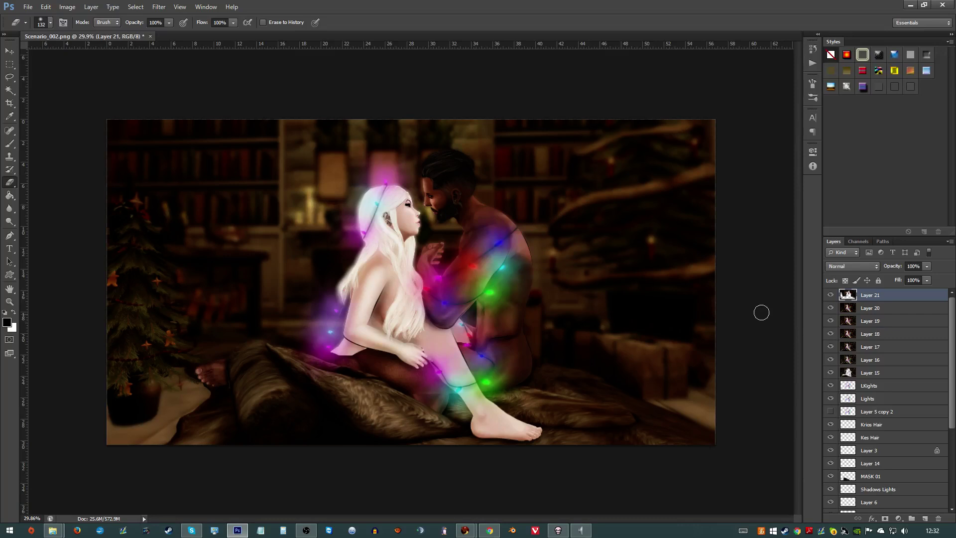
pyautogui.click(860, 308)
# - Paste a merged copy of the whole scene as Layer 22 and reapply Gaussian Blur
pyautogui.hotkey('ctrl', 'a')
pyautogui.hotkey('ctrl', 'c')
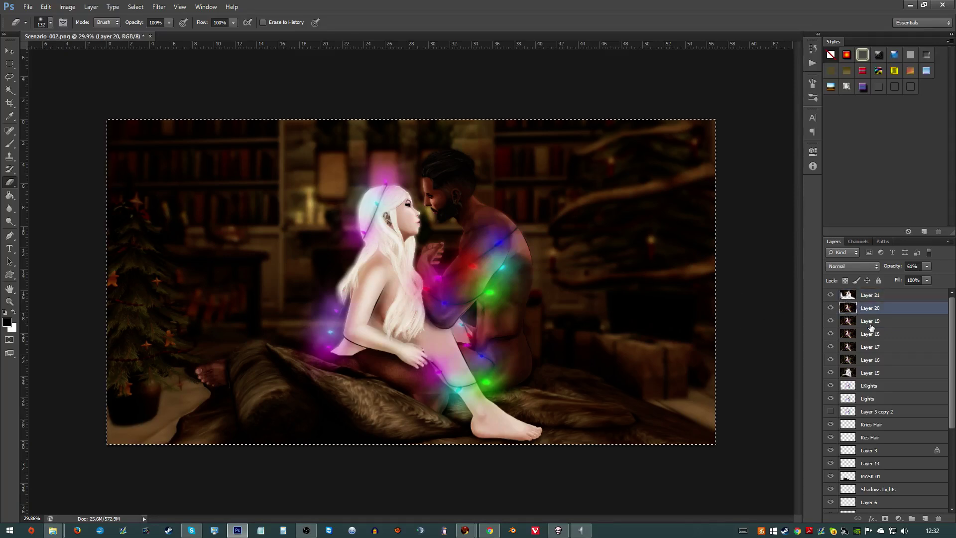
pyautogui.hotkey('ctrl', 'v')
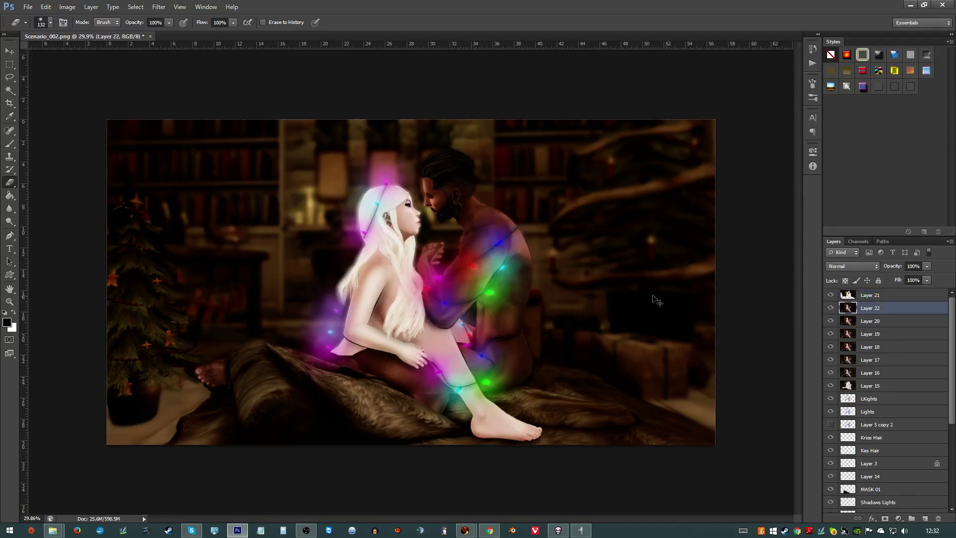
pyautogui.hotkey('ctrl', 'f')
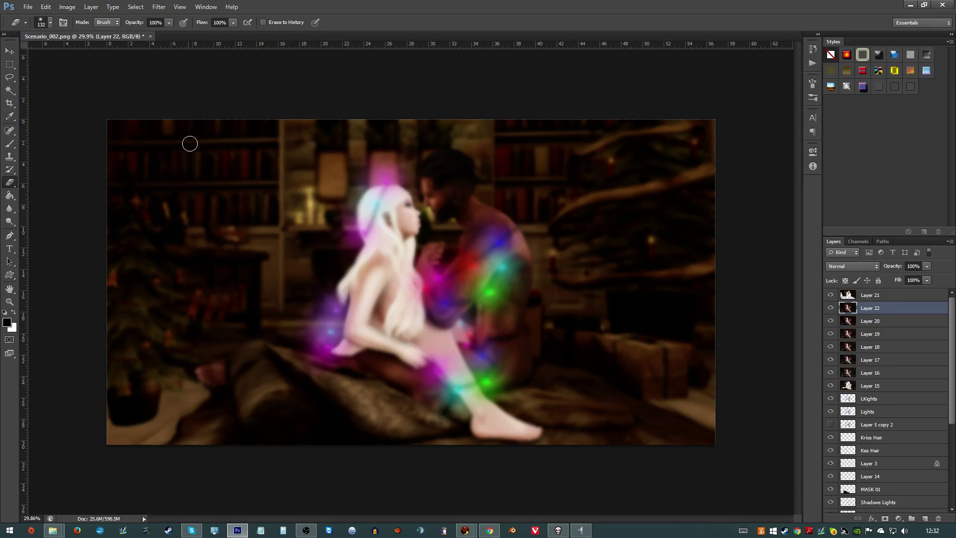
# - Lasso and delete the blur everywhere except a strip along the left edge
pyautogui.press('l')
pyautogui.moveTo(98, 172)
pyautogui.mouseDown()
pyautogui.moveTo(216, 273)
pyautogui.moveTo(346, 451)
pyautogui.moveTo(724, 219)
pyautogui.moveTo(114, 83)
pyautogui.mouseUp()
pyautogui.press('Delete')
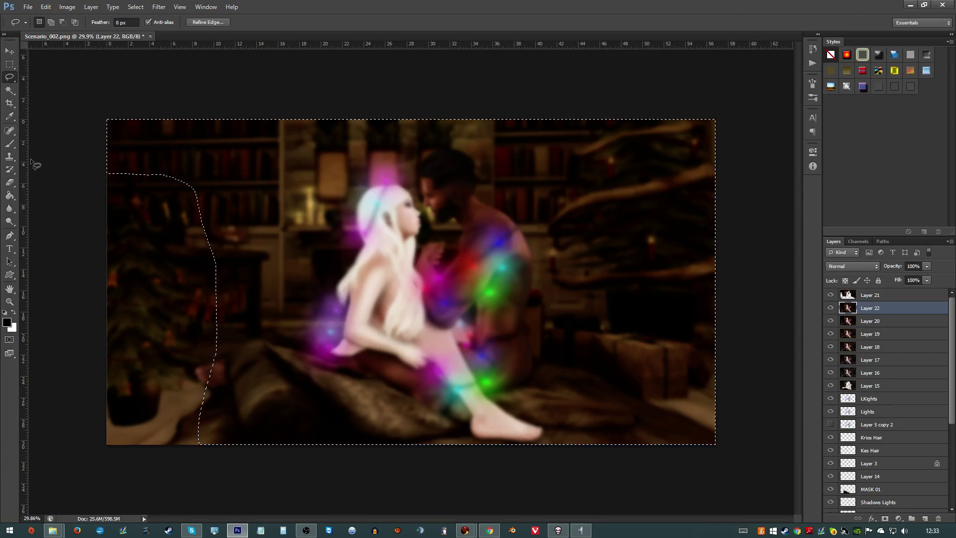
pyautogui.hotkey('ctrl', 'd')
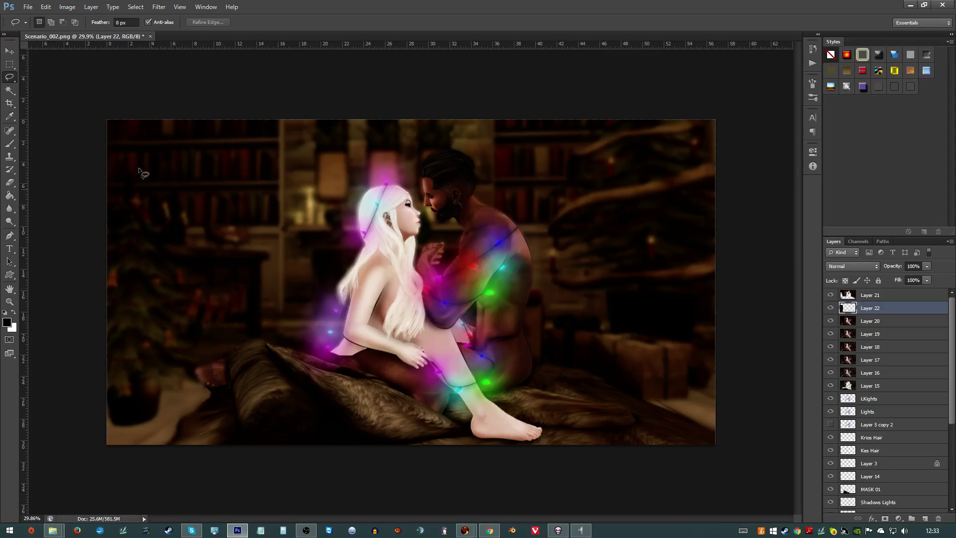
# - Erase more of the blur over the left tree at 56% opacity
pyautogui.press('e')
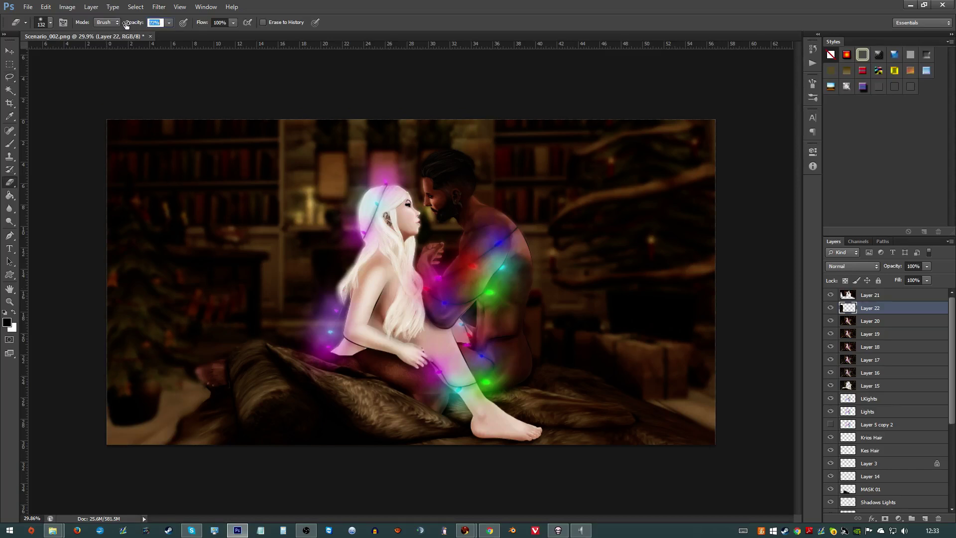
pyautogui.moveTo(121, 25); pyautogui.dragTo(119, 25)
pyautogui.moveTo(126, 269)
pyautogui.mouseDown()
pyautogui.moveTo(207, 278)
pyautogui.moveTo(129, 281)
pyautogui.moveTo(141, 314)
pyautogui.moveTo(137, 247)
pyautogui.moveTo(172, 412)
pyautogui.moveTo(182, 418)
pyautogui.moveTo(209, 302)
pyautogui.moveTo(202, 288)
pyautogui.moveTo(254, 369)
pyautogui.moveTo(231, 309)
pyautogui.moveTo(368, 448)
pyautogui.mouseUp()
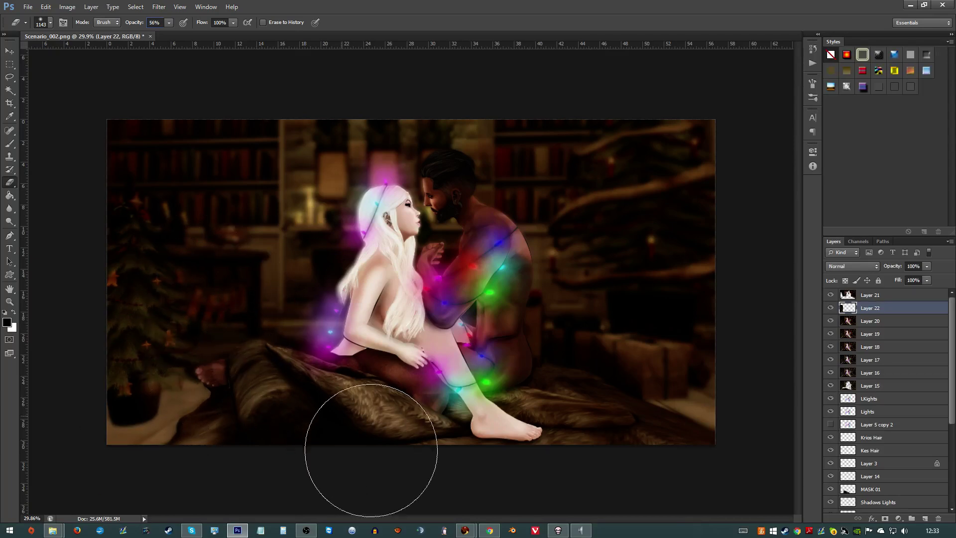
pyautogui.scroll(10, 230, 448)
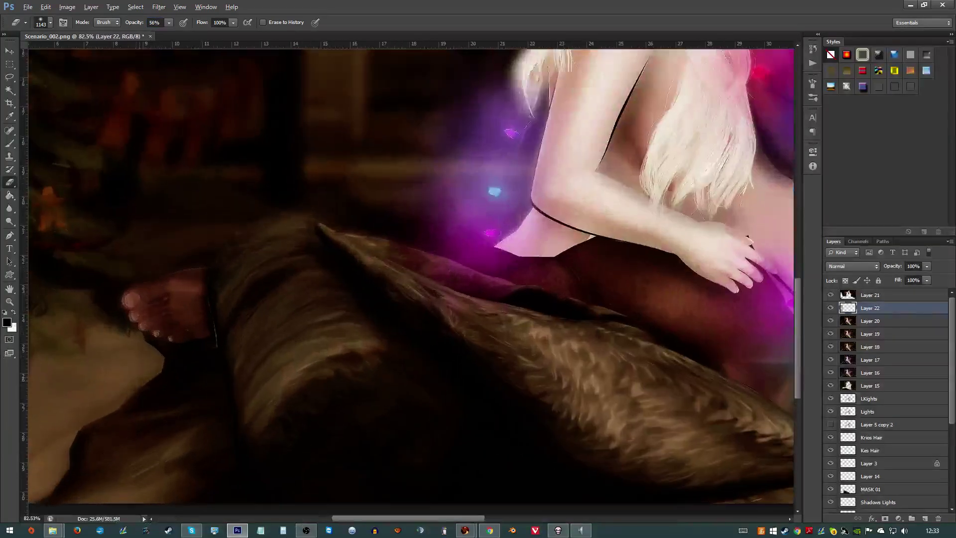
pyautogui.scroll(-5, 249, 335)
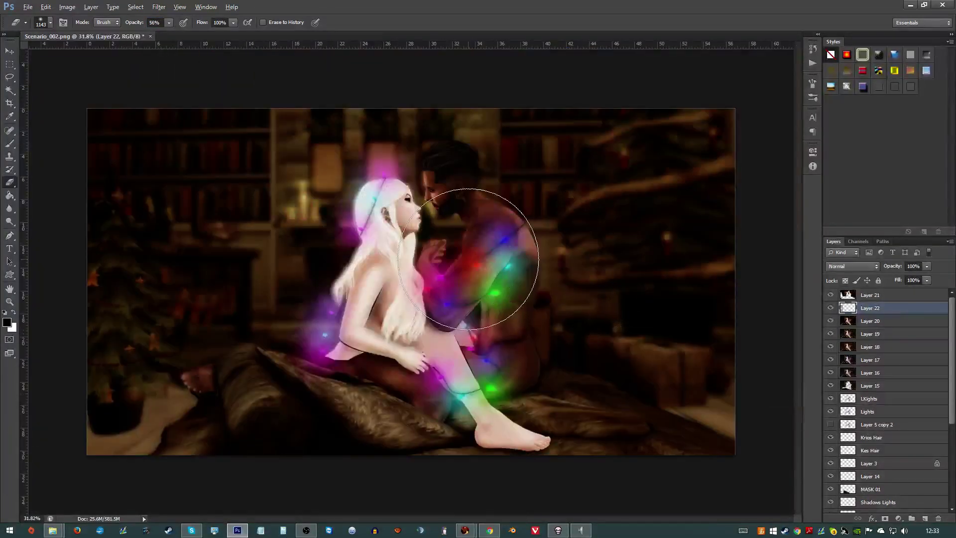
pyautogui.click(10, 64)
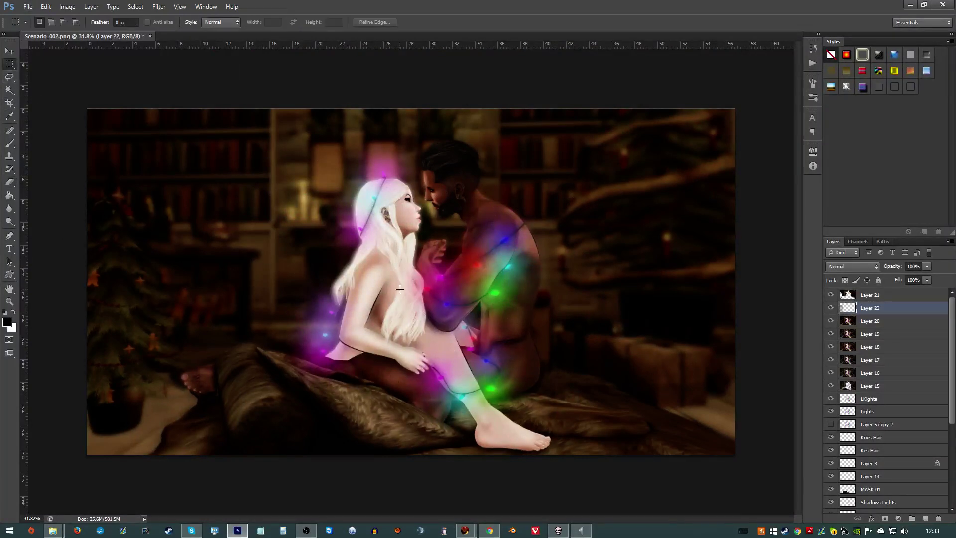
pyautogui.scroll(-1, 415, 270)
pyautogui.scroll(3, 545, 249)
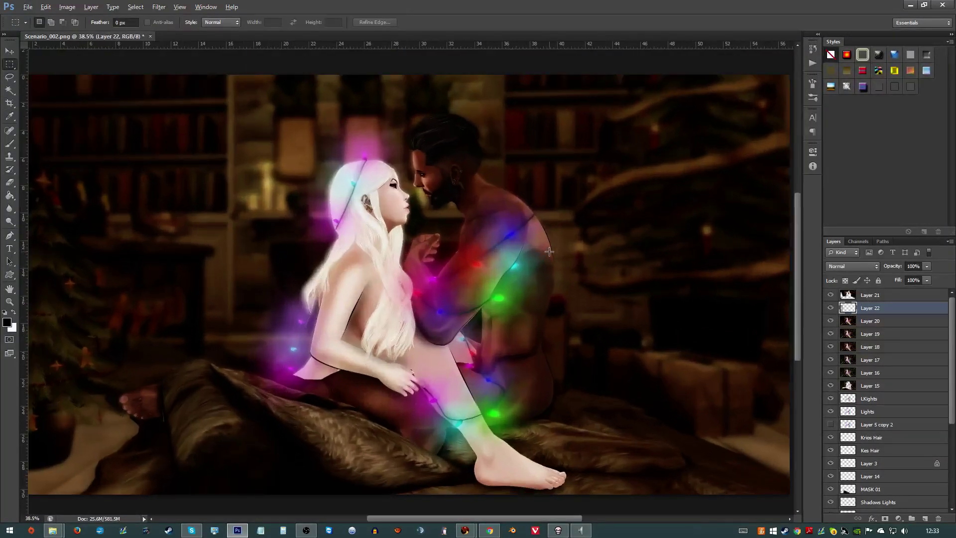
pyautogui.scroll(-2, 545, 249)
pyautogui.press('alt')
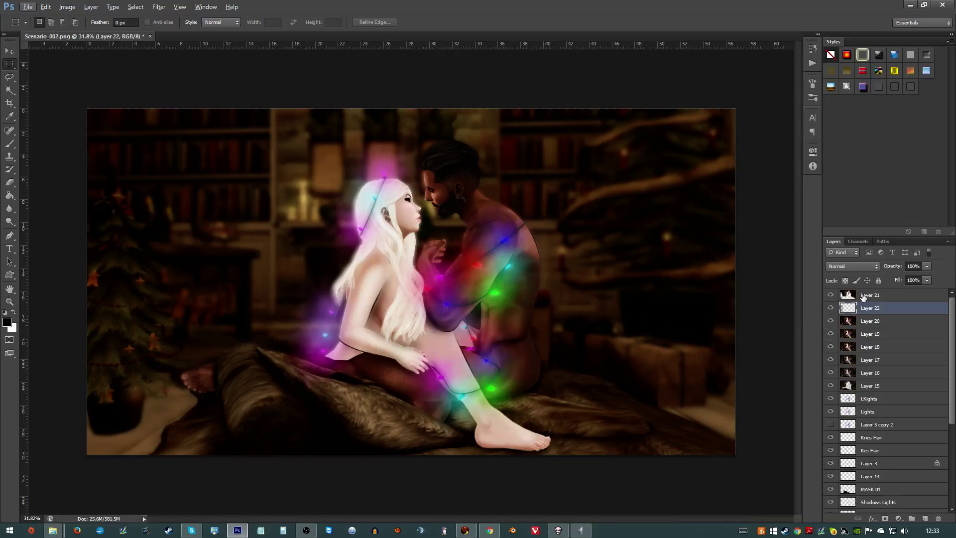
pyautogui.click(863, 296)
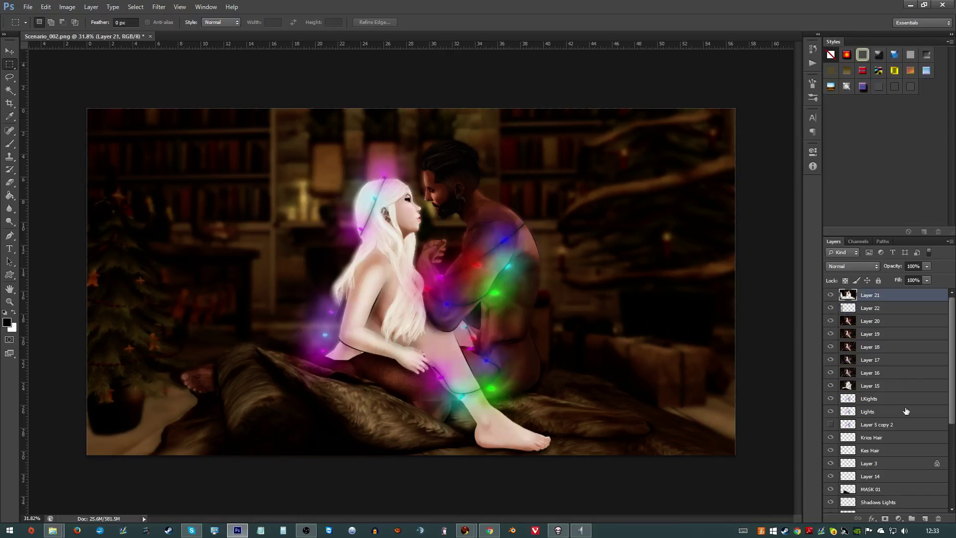
pyautogui.click(898, 518)
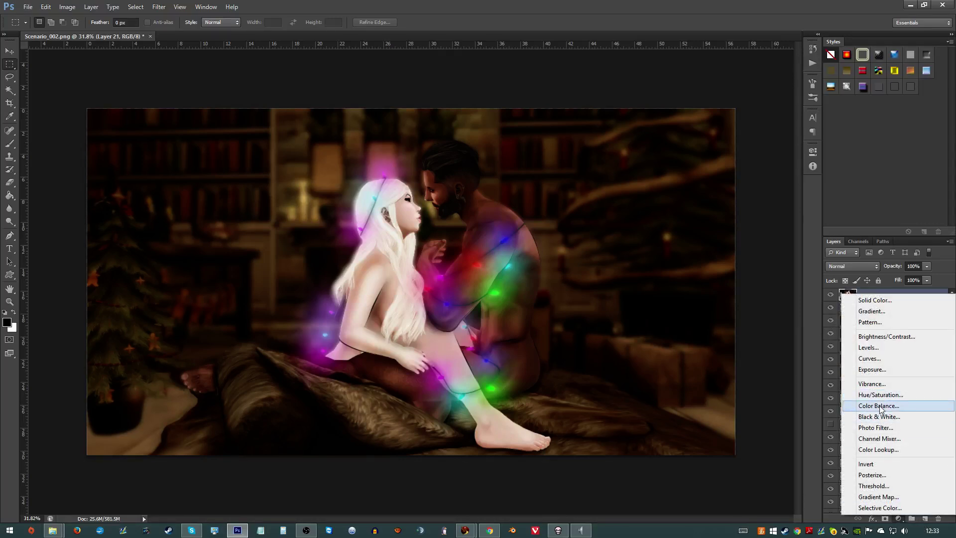
pyautogui.click(886, 336)
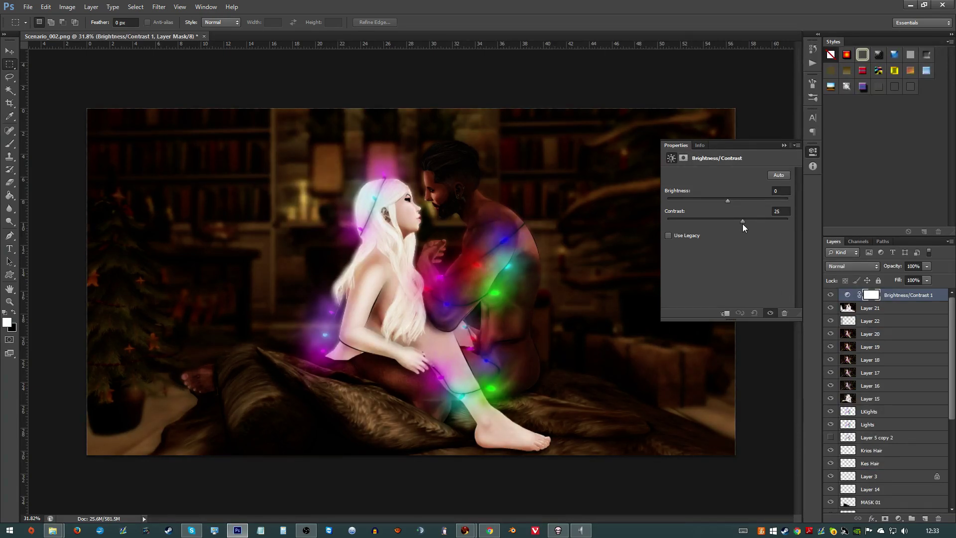
pyautogui.moveTo(742, 223); pyautogui.dragTo(683, 204)
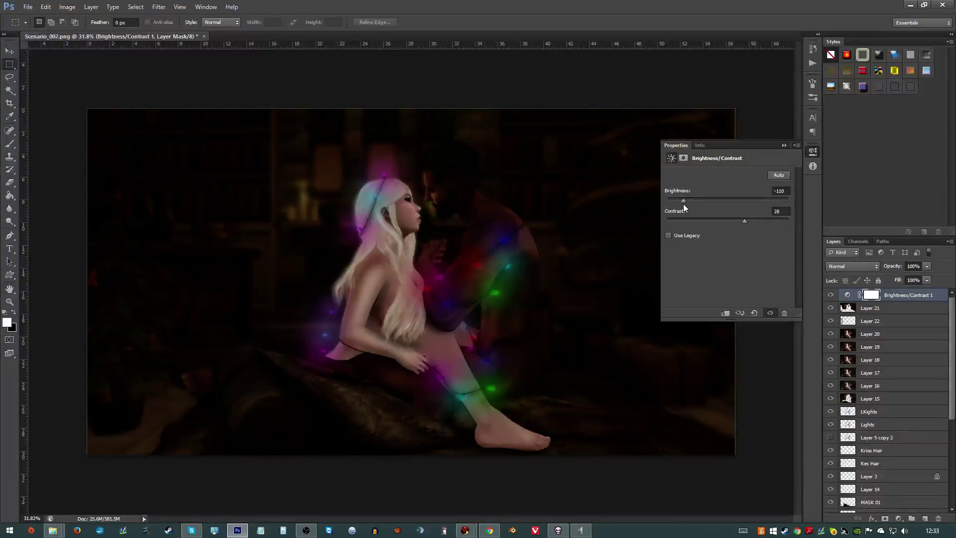
pyautogui.click(783, 145)
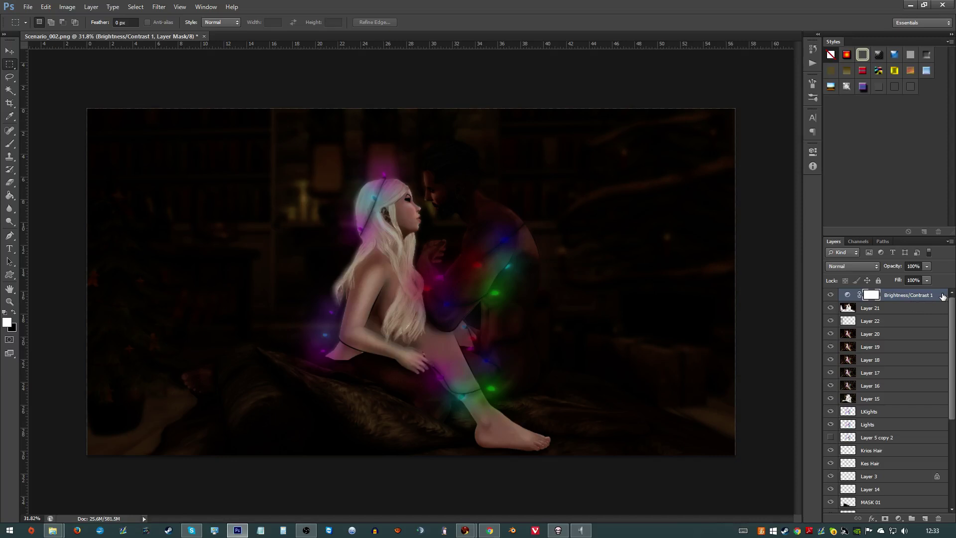
pyautogui.press('Delete')
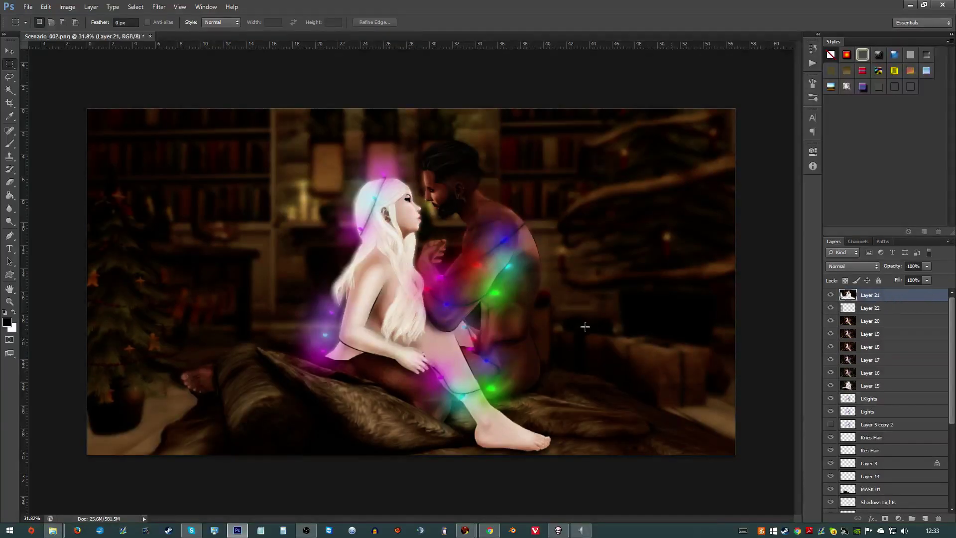
# - Stamp all visible layers into Layer 23 and pick the Burn tool
pyautogui.scroll(3, 457, 187)
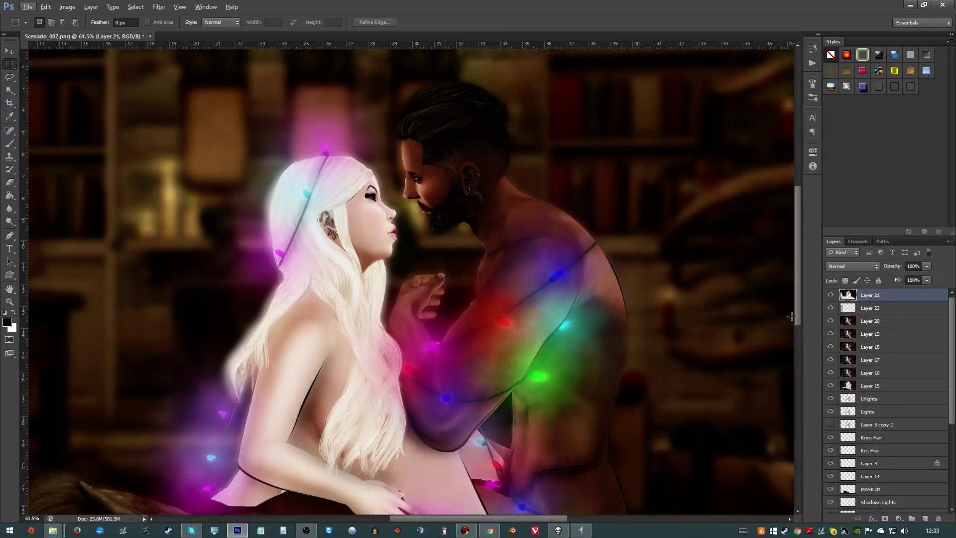
pyautogui.hotkey('ctrl', 'alt', 'shift', 'e')
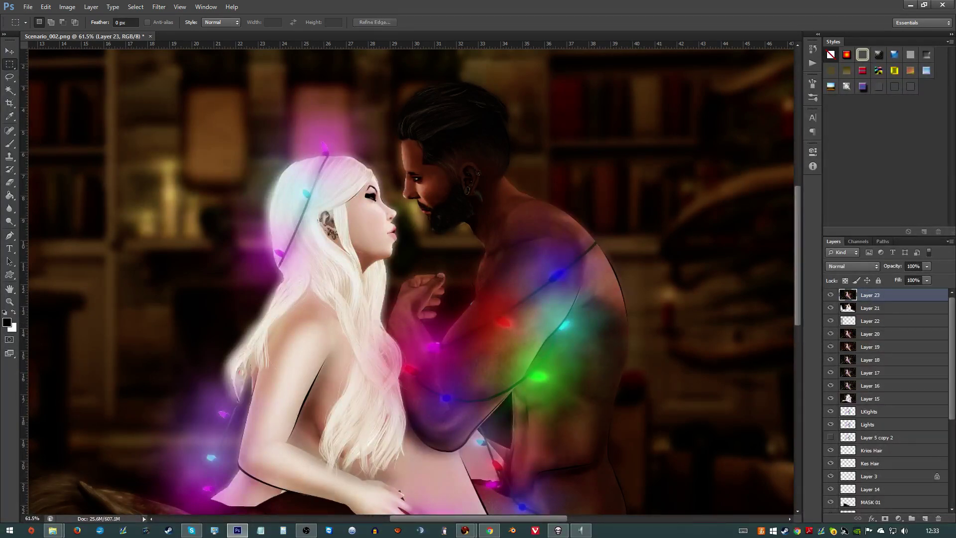
pyautogui.click(9, 221)
pyautogui.click(51, 230)
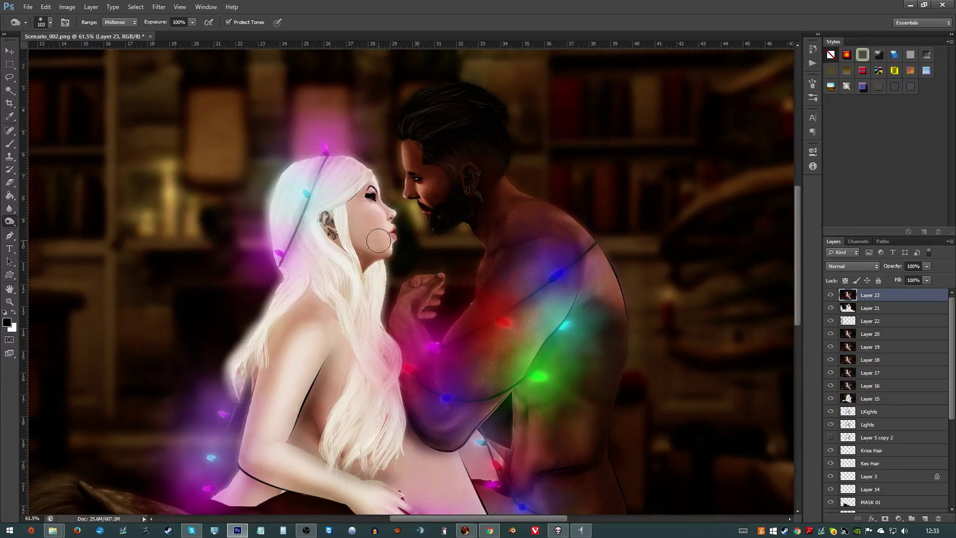
# - Burn the woman's cheek, jaw, eye and upper arm darker
pyautogui.moveTo(377, 242); pyautogui.dragTo(367, 250)
pyautogui.moveTo(377, 197)
pyautogui.mouseDown()
pyautogui.moveTo(378, 185)
pyautogui.moveTo(361, 219)
pyautogui.moveTo(376, 228)
pyautogui.moveTo(394, 213)
pyautogui.mouseUp()
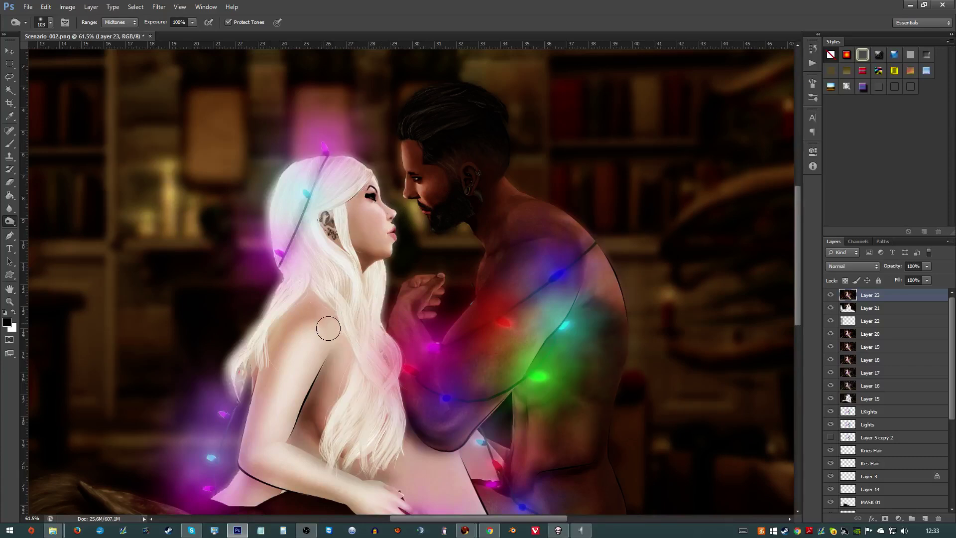
pyautogui.moveTo(327, 329)
pyautogui.mouseDown()
pyautogui.moveTo(264, 413)
pyautogui.moveTo(307, 320)
pyautogui.mouseUp()
pyautogui.scroll(-2, 331, 300)
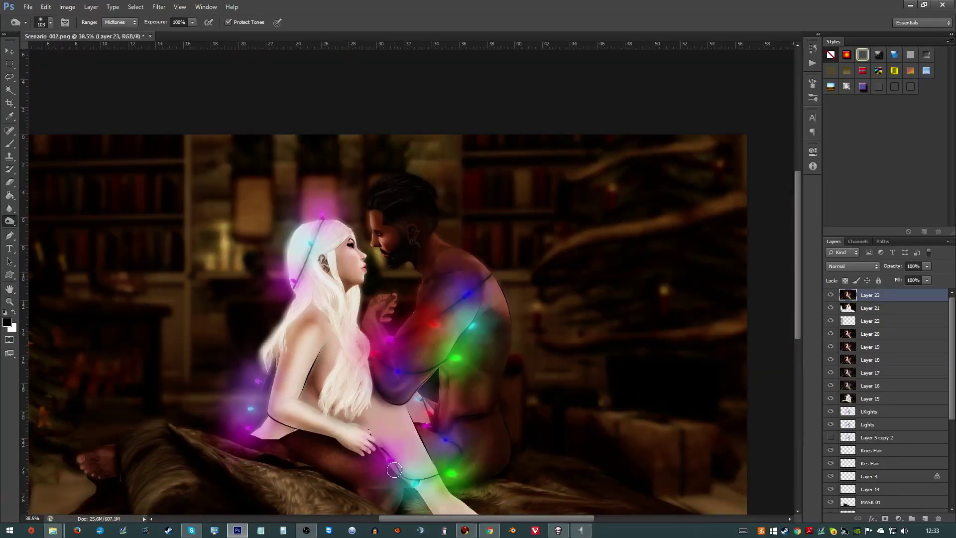
pyautogui.scroll(-1, 384, 443)
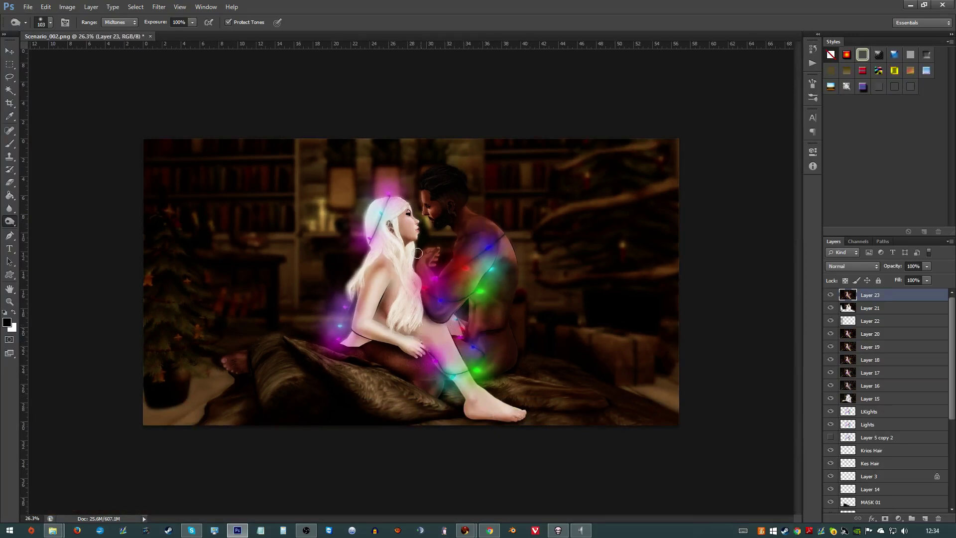
pyautogui.scroll(2, 417, 253)
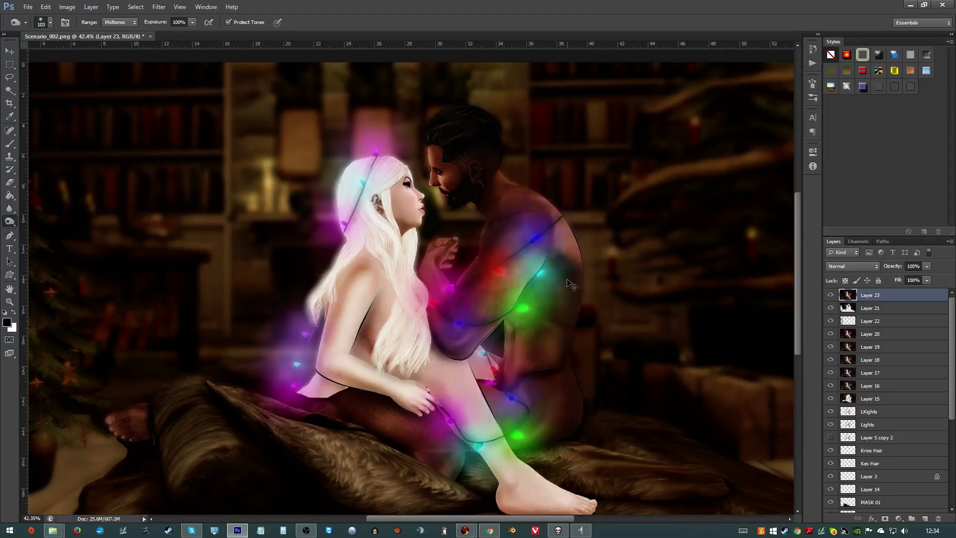
# - Redo the burn on the man's side and back at 52% exposure
pyautogui.hotkey('ctrl', 'z')
pyautogui.moveTo(557, 261); pyautogui.dragTo(534, 301)
pyautogui.hotkey('ctrl', 'z')
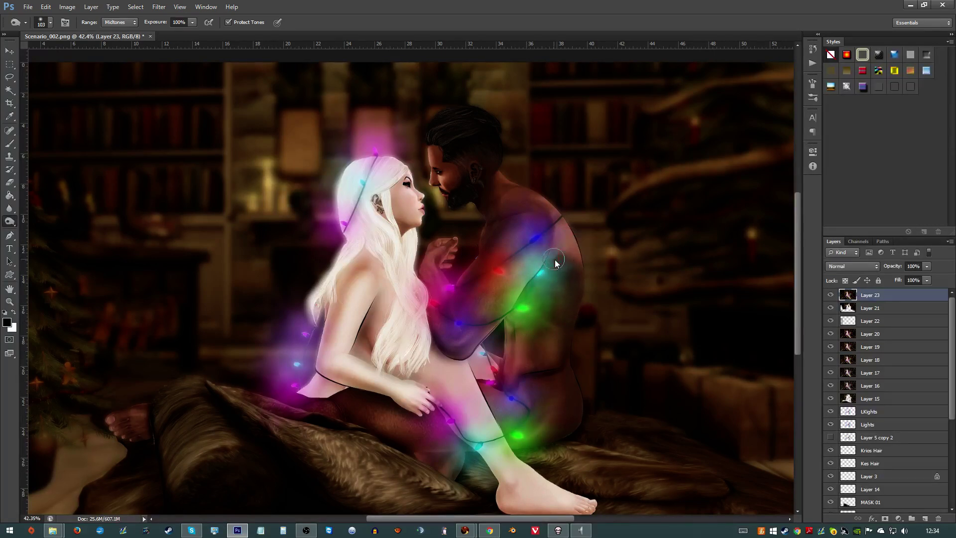
pyautogui.moveTo(146, 27); pyautogui.dragTo(129, 30)
pyautogui.moveTo(561, 262)
pyautogui.mouseDown()
pyautogui.moveTo(568, 272)
pyautogui.moveTo(559, 254)
pyautogui.moveTo(573, 275)
pyautogui.moveTo(536, 295)
pyautogui.mouseUp()
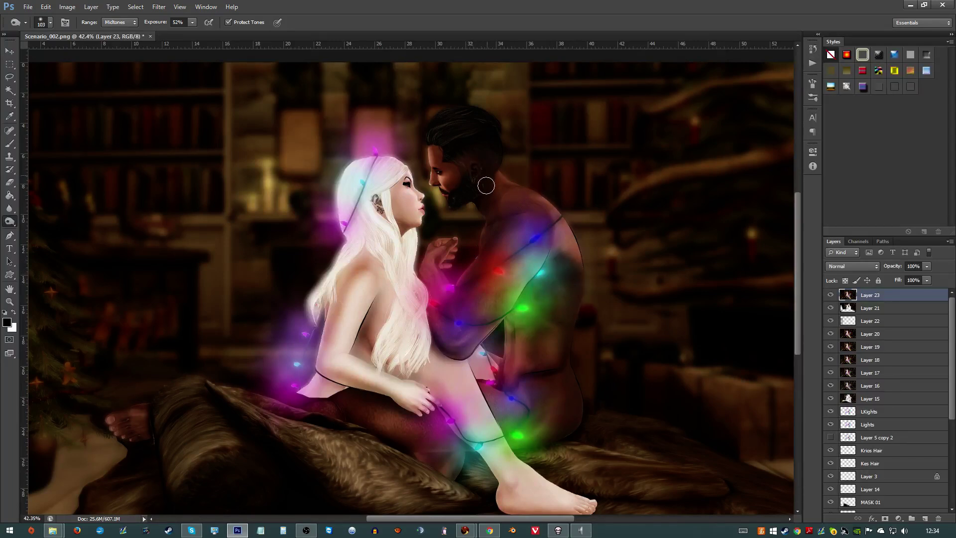
# - Use the Dodge tool to lighten the man's ear and neck on Layer 23
pyautogui.rightClick(9, 221)
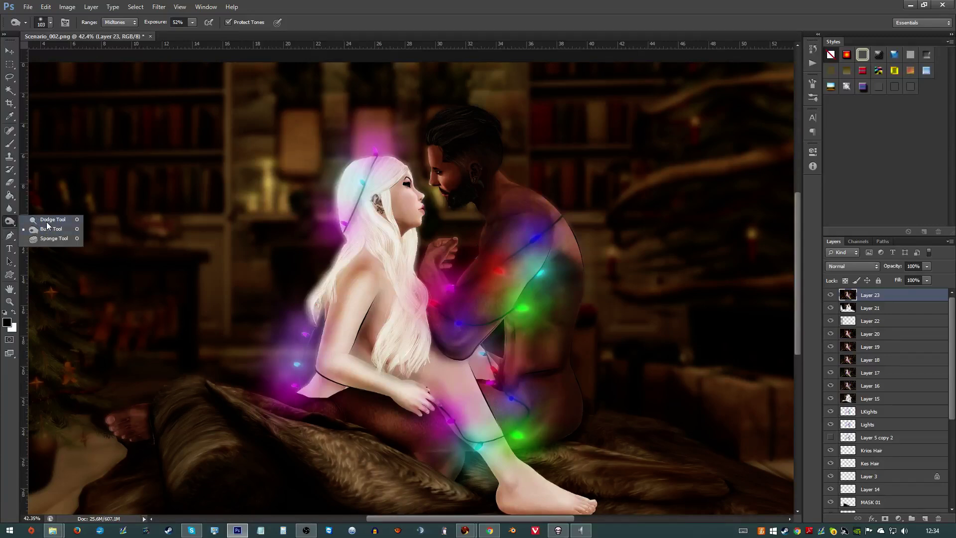
pyautogui.click(46, 222)
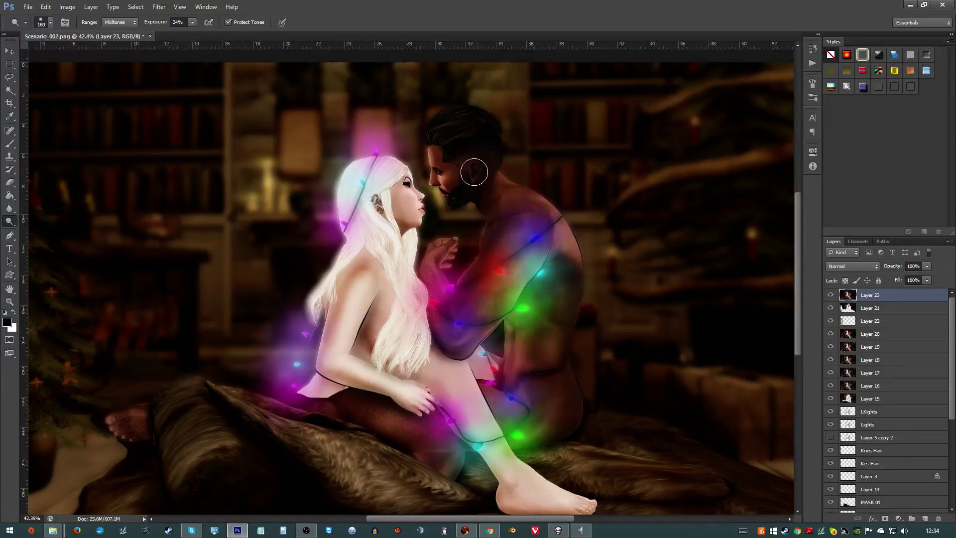
pyautogui.moveTo(474, 172)
pyautogui.mouseDown()
pyautogui.moveTo(484, 194)
pyautogui.moveTo(474, 165)
pyautogui.mouseUp()
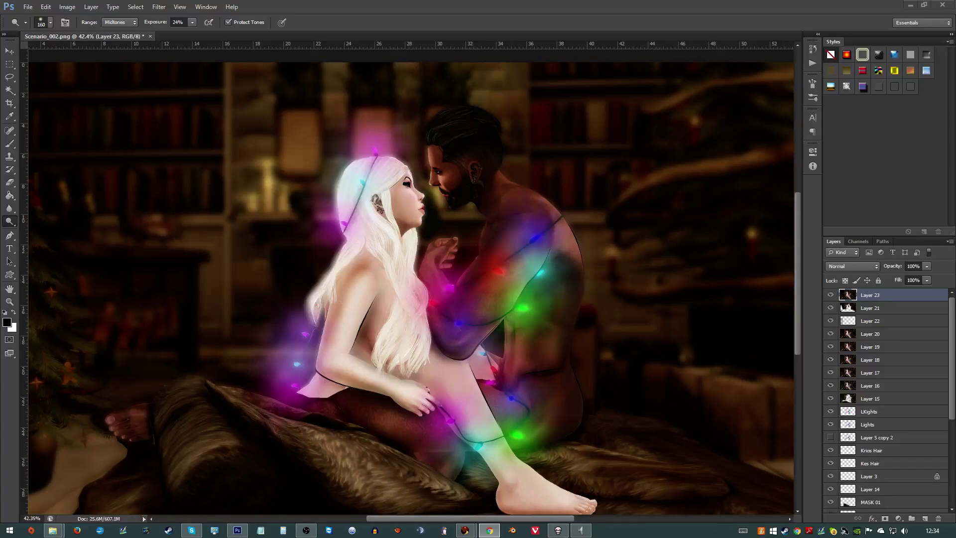
pyautogui.scroll(-3, 700, 166)
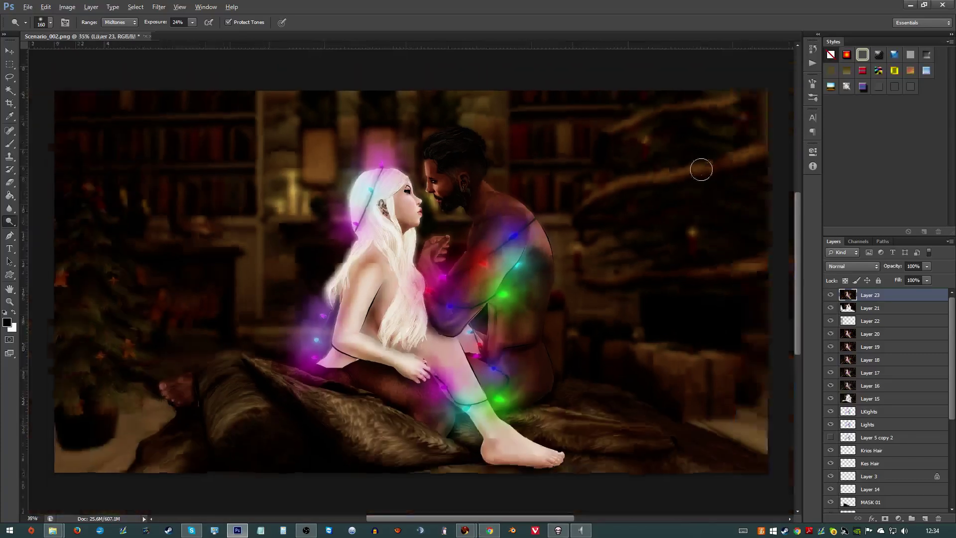
# - Stamp visible layers onto Layer 24 and load the Krios signature brush at 310 px
pyautogui.press('b')
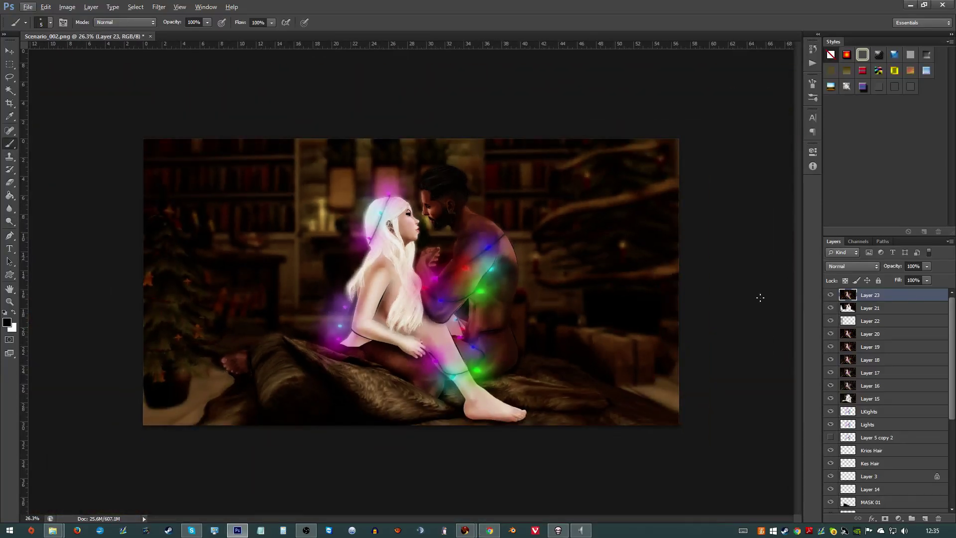
pyautogui.hotkey('ctrl', 'shift', 'alt', 'e')
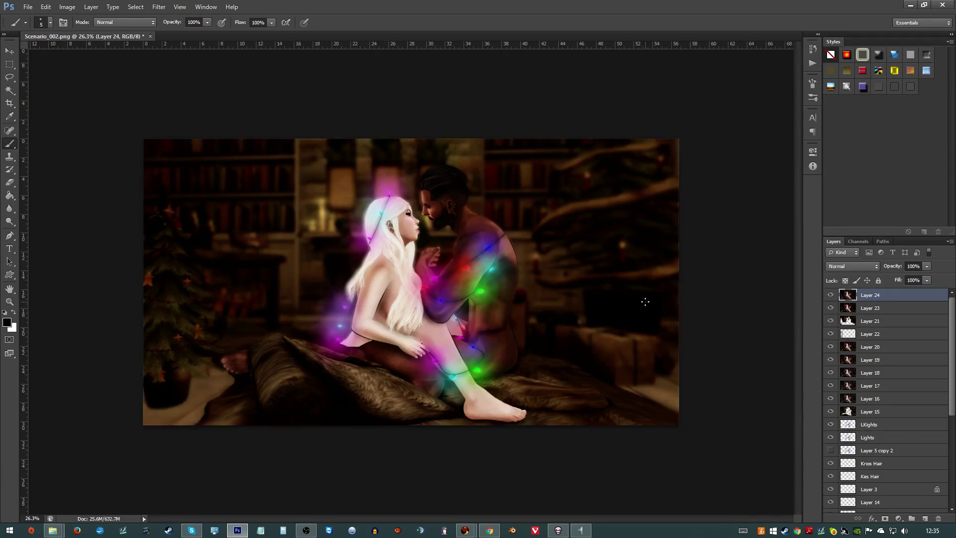
pyautogui.rightClick(602, 361)
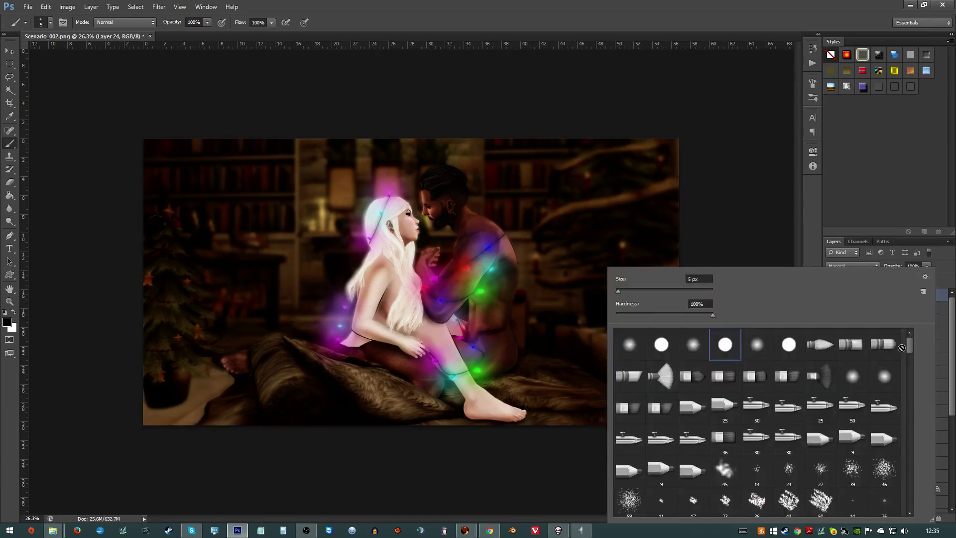
pyautogui.moveTo(906, 352); pyautogui.dragTo(908, 503)
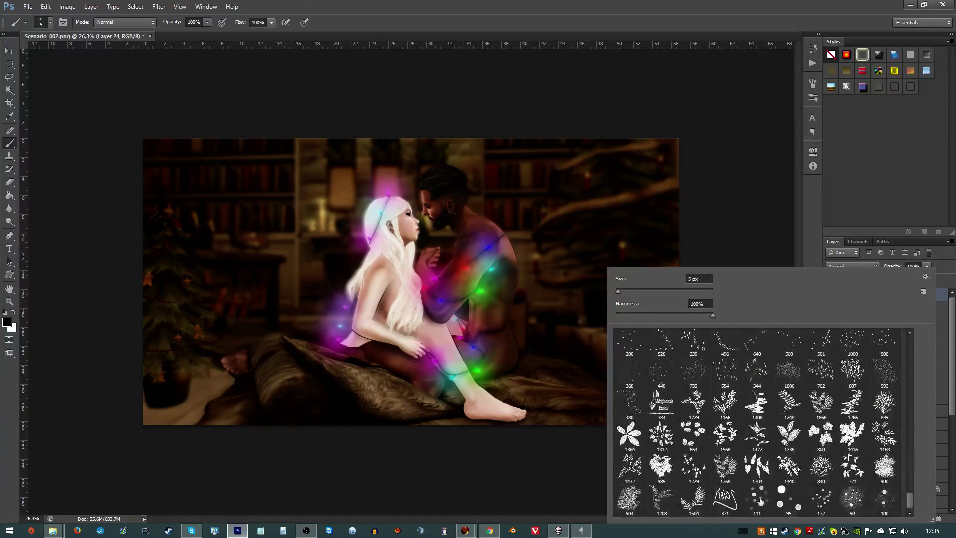
pyautogui.click(728, 499)
pyautogui.keyDown('alt'); pyautogui.click(463, 270); pyautogui.keyUp('alt')
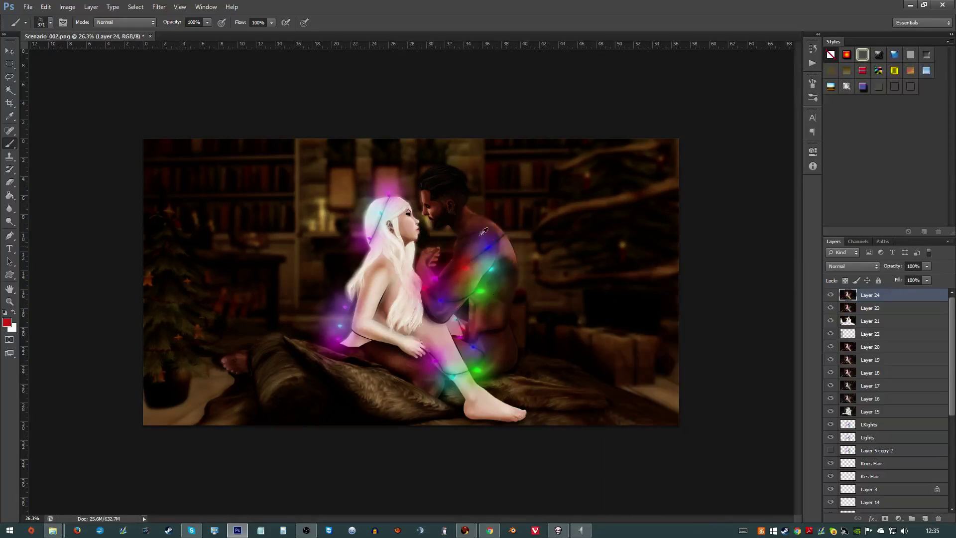
pyautogui.moveTo(639, 381); pyautogui.dragTo(635, 379)
# - Stamp a teal Krios signature at the bottom-right on a new layer and open Save As
pyautogui.click(927, 518)
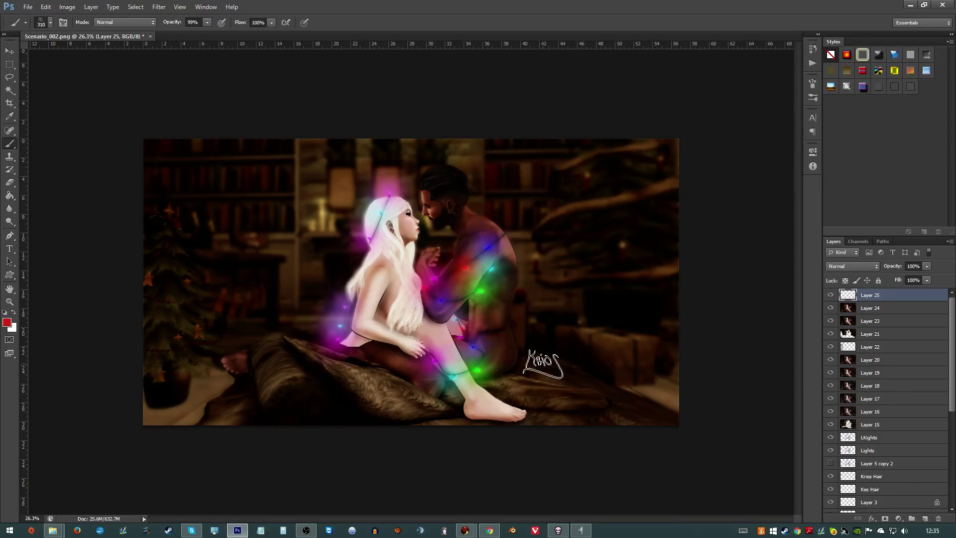
pyautogui.keyDown('alt'); pyautogui.click(497, 266); pyautogui.keyUp('alt')
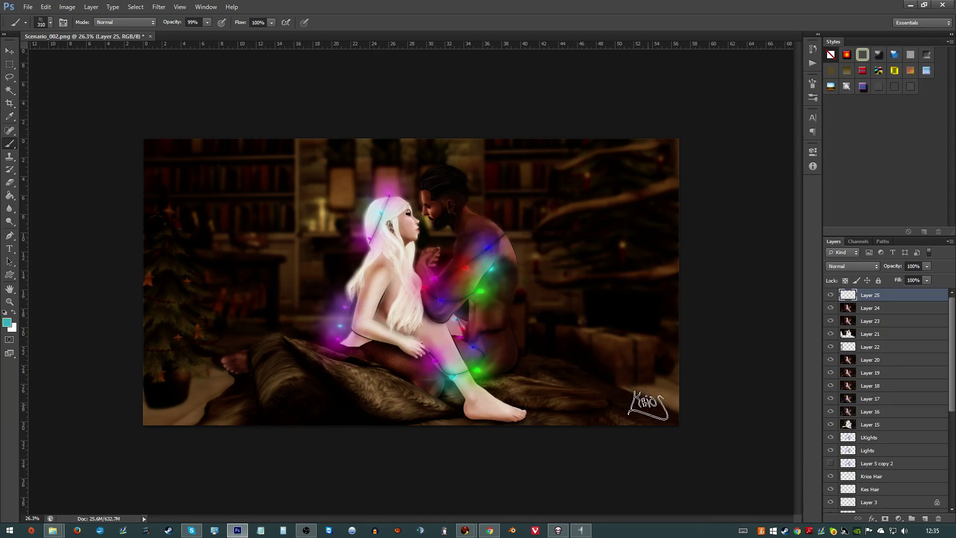
pyautogui.click(656, 408)
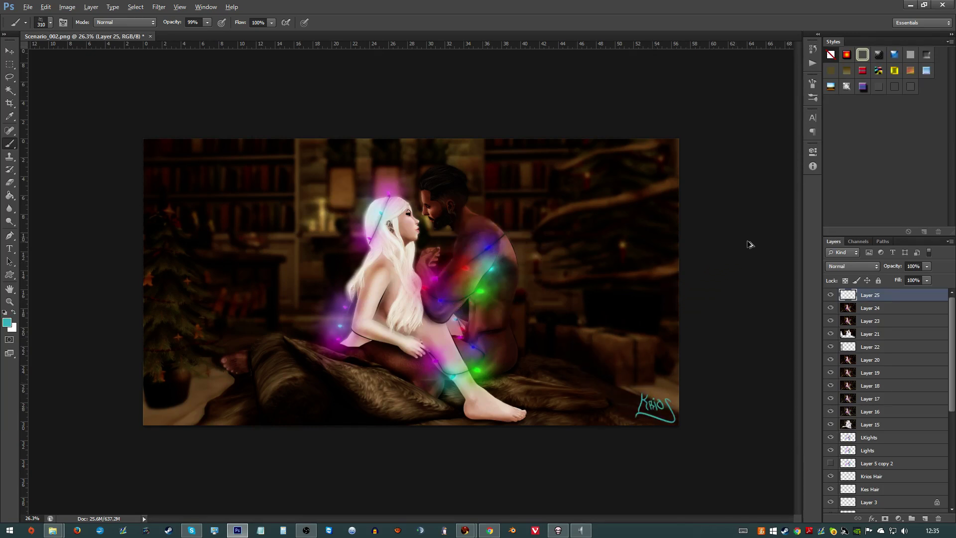
pyautogui.hotkey('ctrl', 'shift', 's')
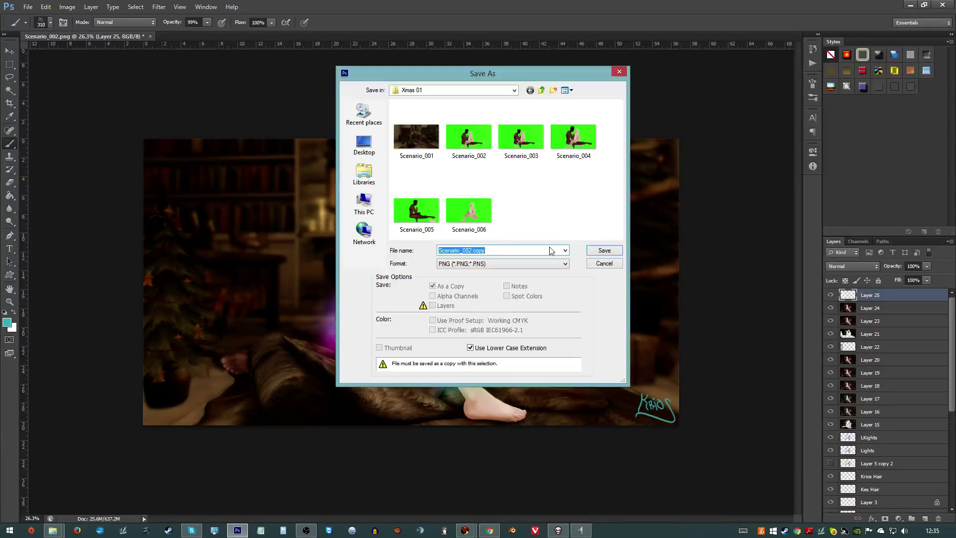
# - Cancel the save, reopen Save As switched to JPEG as Scenario_002 copy.jpg, then close it
pyautogui.click(599, 263)
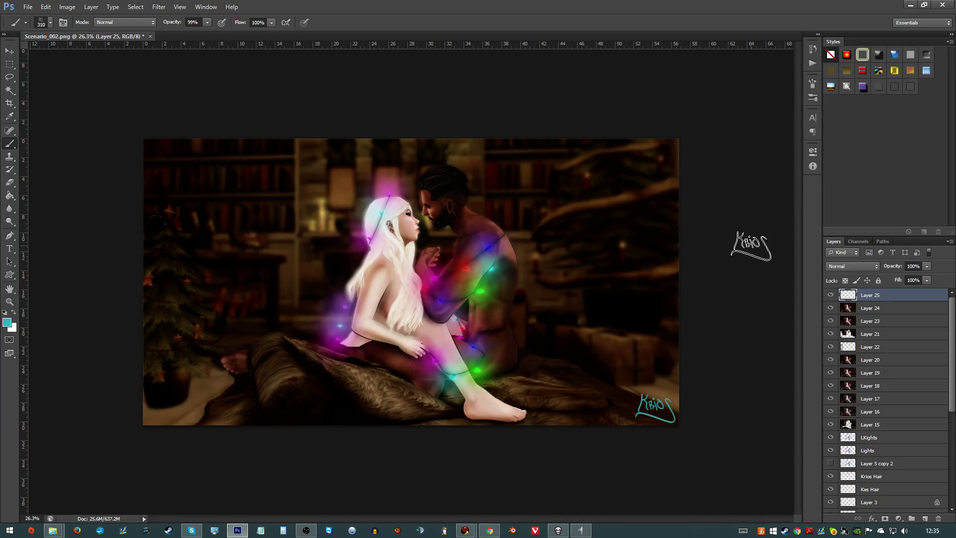
pyautogui.hotkey('ctrl', 'shift', 's')
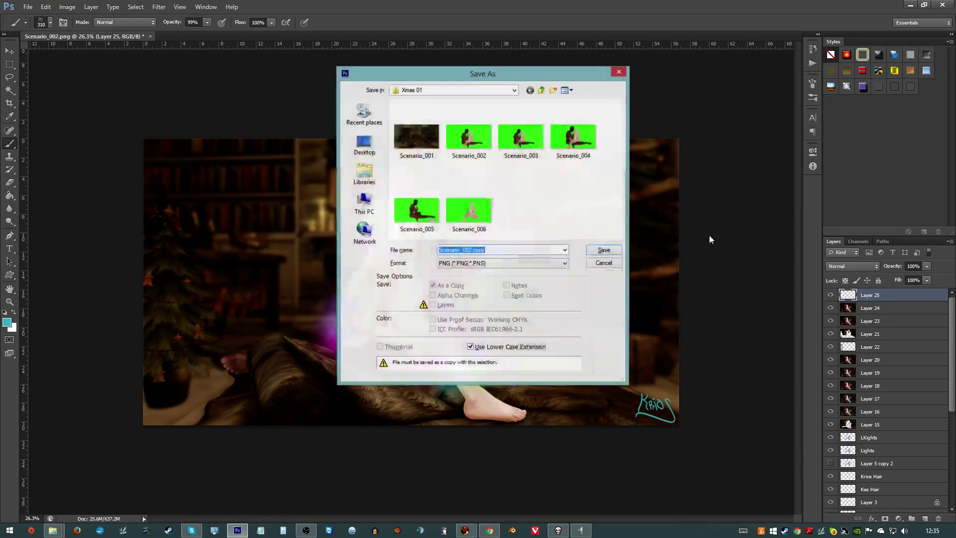
pyautogui.click(459, 264)
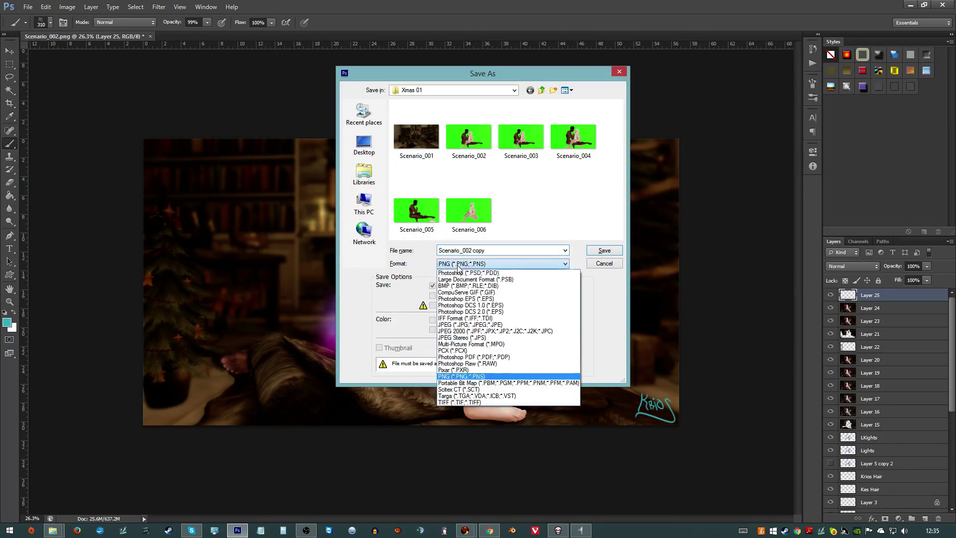
pyautogui.click(455, 327)
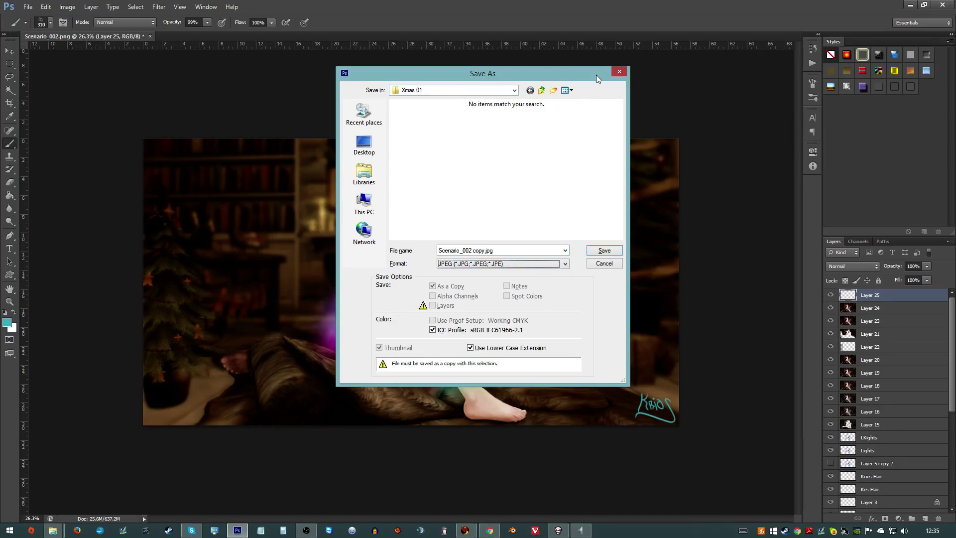
pyautogui.moveTo(548, 78); pyautogui.dragTo(289, 38)
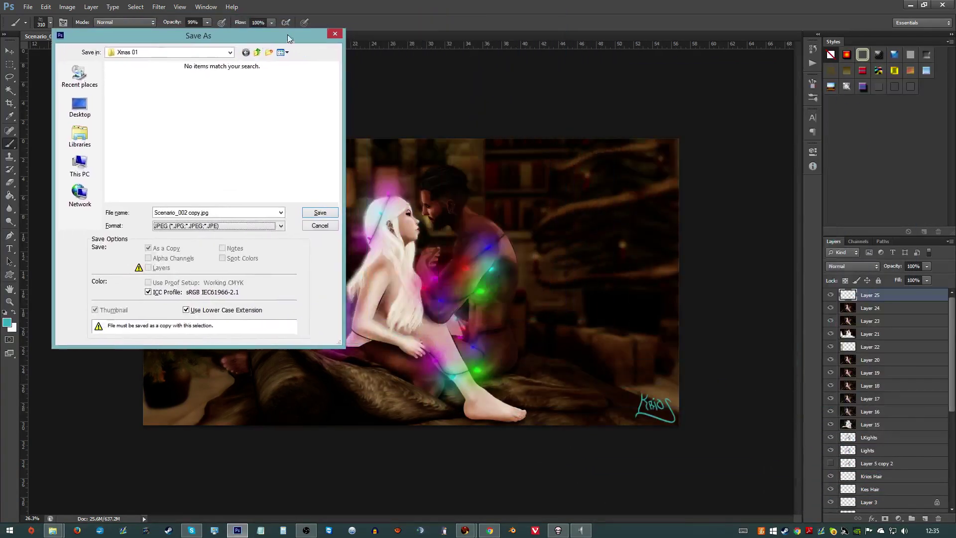
pyautogui.click(335, 33)
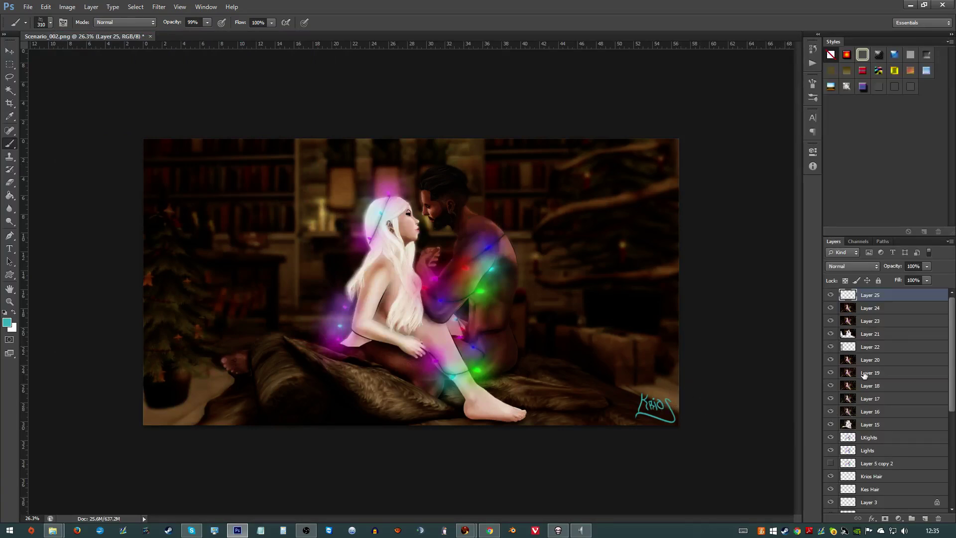
# - Lasso a patch of fur blanket below the leg on Layer 24 and copy it to a new layer
pyautogui.click(852, 312)
pyautogui.scroll(3, 398, 349)
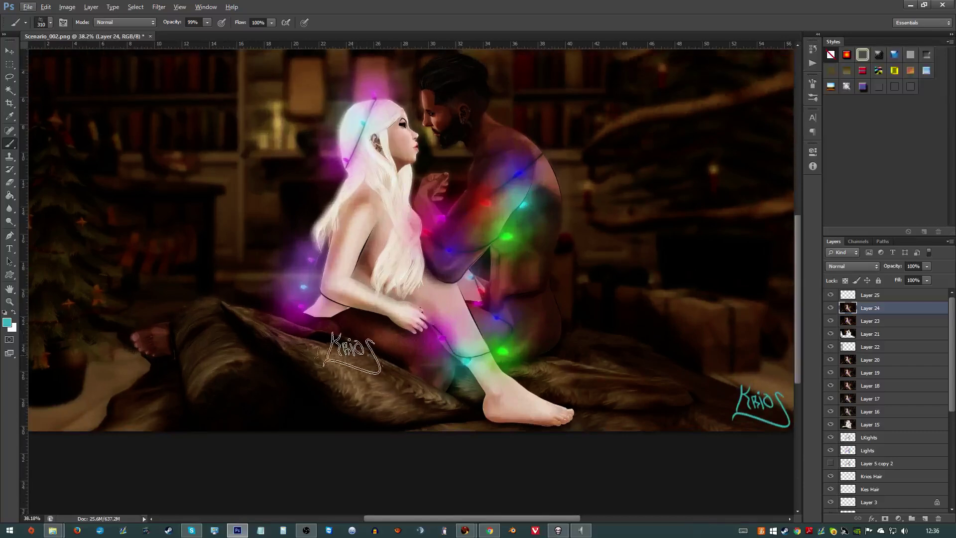
pyautogui.click(9, 77)
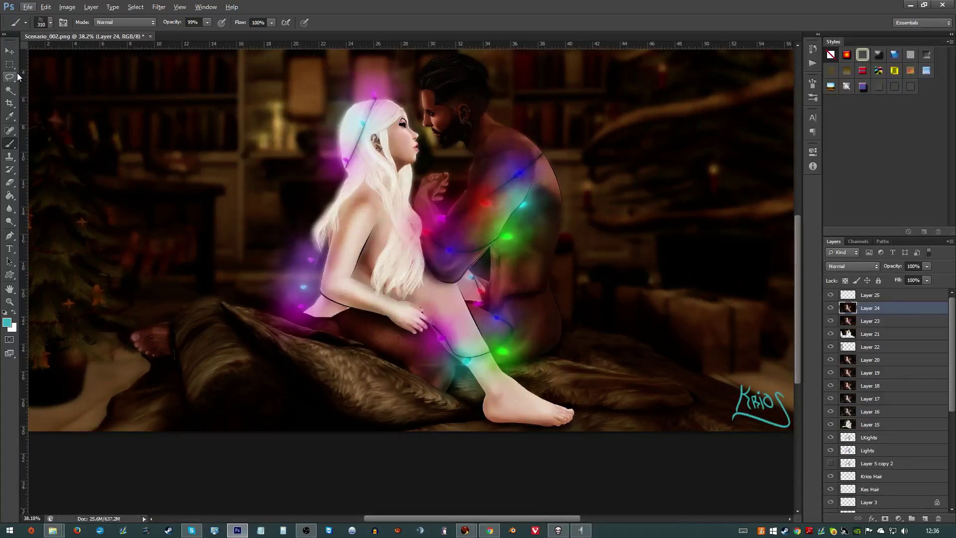
pyautogui.scroll(5, 443, 396)
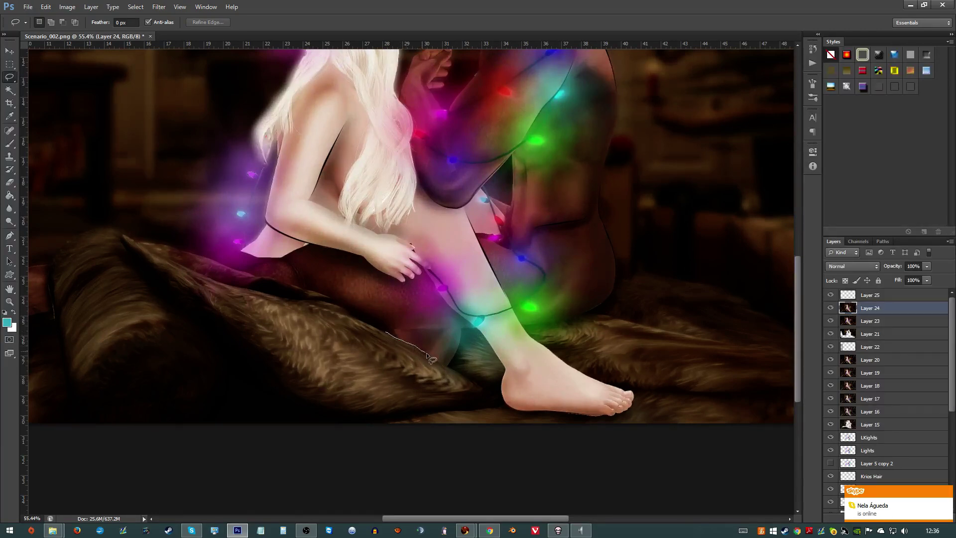
pyautogui.moveTo(450, 369)
pyautogui.mouseDown()
pyautogui.moveTo(503, 402)
pyautogui.moveTo(469, 416)
pyautogui.moveTo(325, 419)
pyautogui.moveTo(301, 366)
pyautogui.moveTo(340, 336)
pyautogui.moveTo(402, 335)
pyautogui.mouseUp()
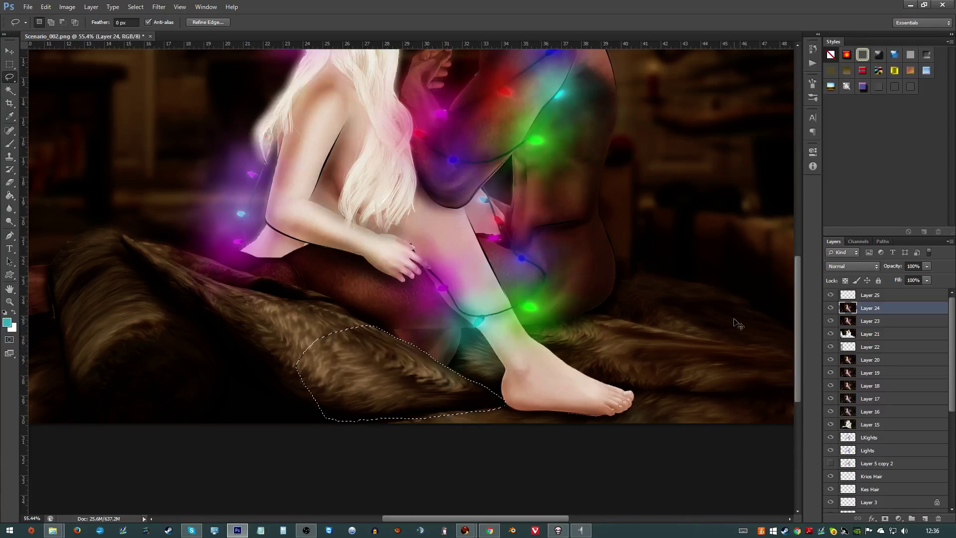
pyautogui.hotkey('ctrl', 'j')
# - Move and rotate the fur patch so it drapes over the leg above the foot
pyautogui.hotkey('ctrl', 't')
pyautogui.press('v')
pyautogui.moveTo(512, 392); pyautogui.dragTo(606, 373)
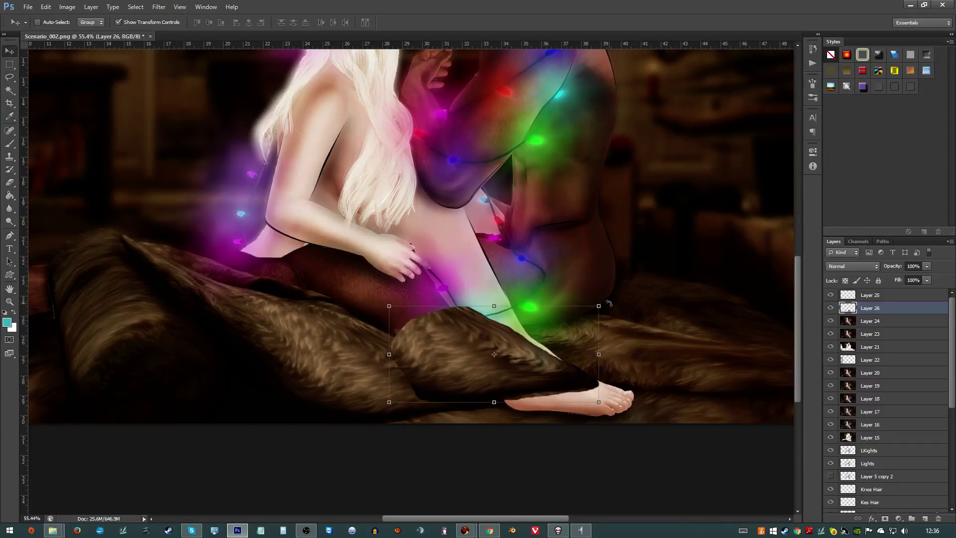
pyautogui.moveTo(608, 302); pyautogui.dragTo(606, 388)
pyautogui.moveTo(492, 375)
pyautogui.mouseDown()
pyautogui.moveTo(484, 377)
pyautogui.moveTo(499, 374)
pyautogui.mouseUp()
pyautogui.press('Return')
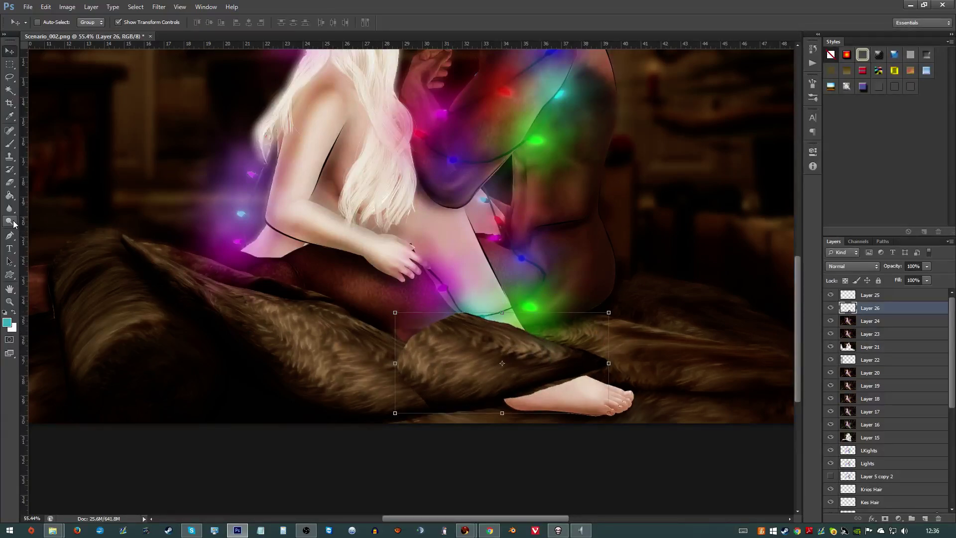
# - Clone fur at brush size 98 over the dark patch and seam on Layer 26
pyautogui.click(9, 156)
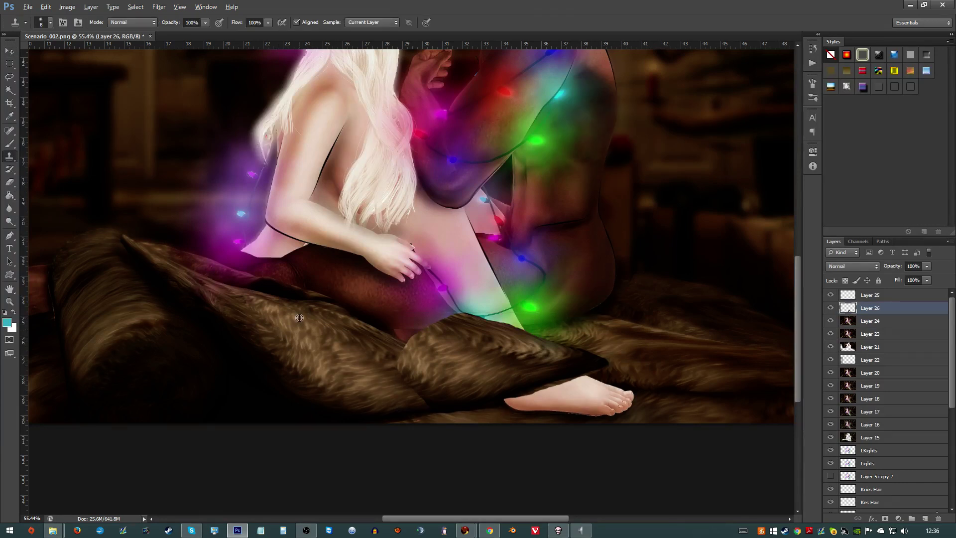
pyautogui.click(870, 321)
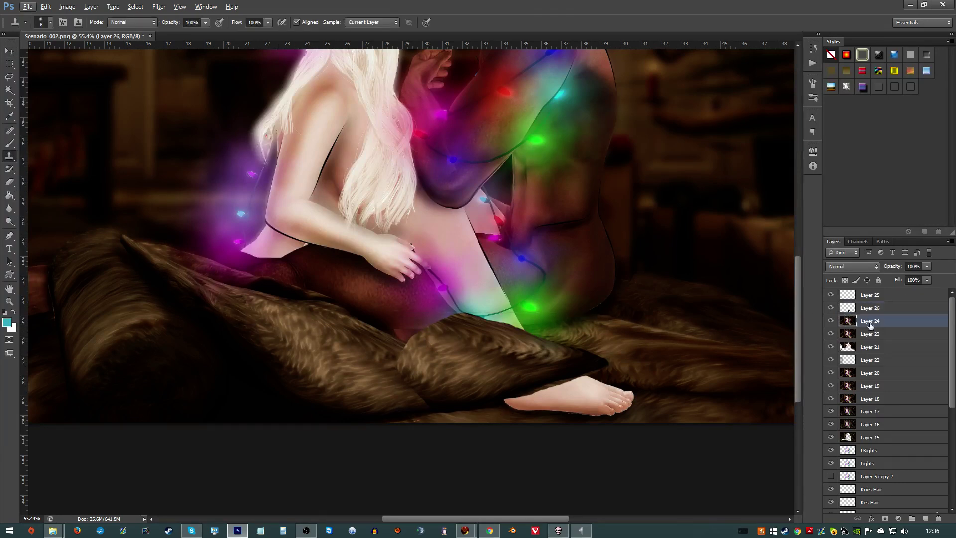
pyautogui.click(833, 309)
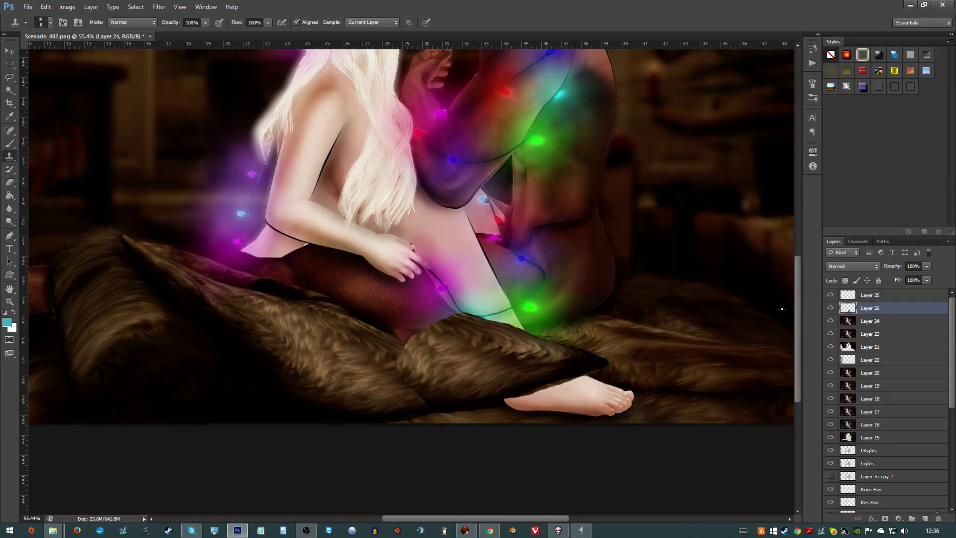
pyautogui.moveTo(401, 336)
pyautogui.mouseDown()
pyautogui.moveTo(425, 333)
pyautogui.moveTo(412, 348)
pyautogui.moveTo(378, 339)
pyautogui.moveTo(402, 348)
pyautogui.moveTo(397, 342)
pyautogui.moveTo(419, 378)
pyautogui.moveTo(440, 379)
pyautogui.moveTo(407, 374)
pyautogui.moveTo(424, 394)
pyautogui.moveTo(374, 397)
pyautogui.mouseUp()
pyautogui.hotkey('ctrl', 'z')
pyautogui.keyDown('alt'); pyautogui.click(324, 331); pyautogui.keyUp('alt')
pyautogui.keyDown('alt'); pyautogui.click(466, 344); pyautogui.keyUp('alt')
pyautogui.keyDown('alt'); pyautogui.click(457, 344); pyautogui.keyUp('alt')
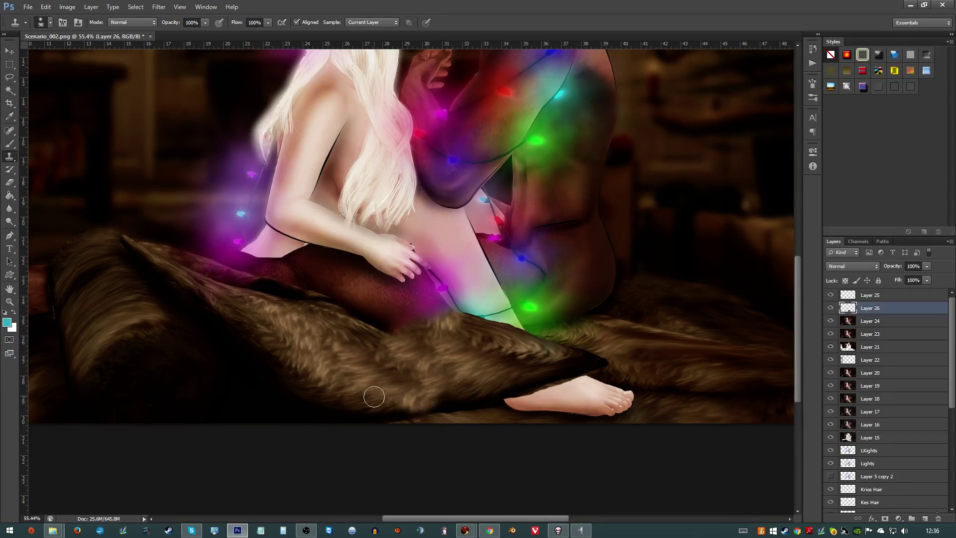
# - Clone fresh fur over the patch edge and along the blanket fold
pyautogui.keyDown('alt'); pyautogui.click(501, 351); pyautogui.keyUp('alt')
pyautogui.moveTo(428, 333); pyautogui.dragTo(382, 347)
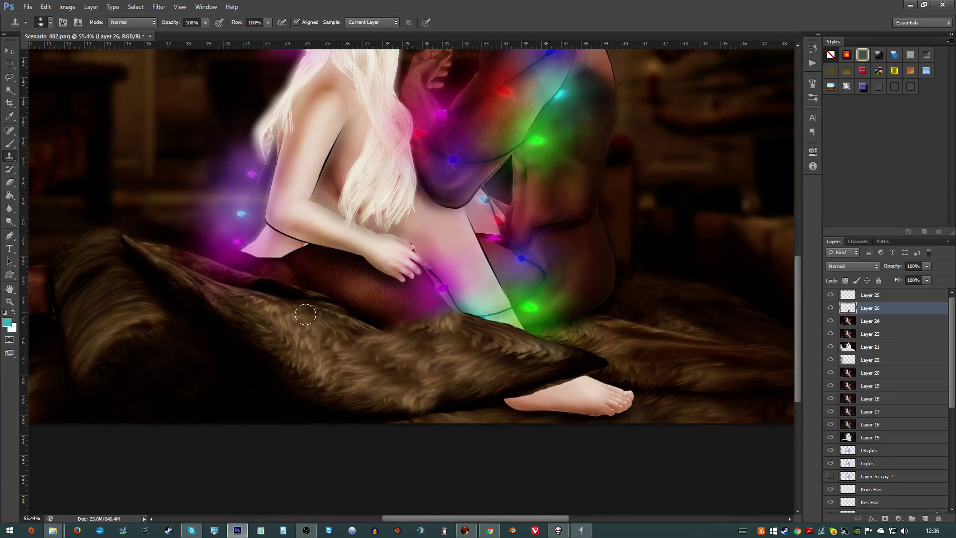
pyautogui.keyDown('alt'); pyautogui.click(335, 317); pyautogui.keyUp('alt')
pyautogui.moveTo(346, 310)
pyautogui.mouseDown()
pyautogui.moveTo(361, 327)
pyautogui.moveTo(390, 331)
pyautogui.moveTo(478, 318)
pyautogui.moveTo(497, 367)
pyautogui.mouseUp()
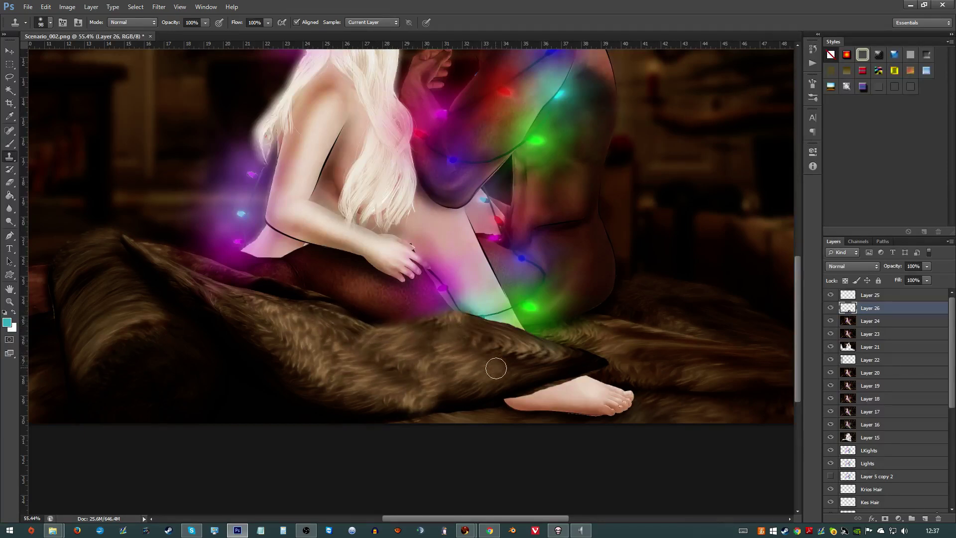
pyautogui.scroll(-2, 497, 366)
pyautogui.scroll(-2, 497, 367)
pyautogui.scroll(3, 441, 397)
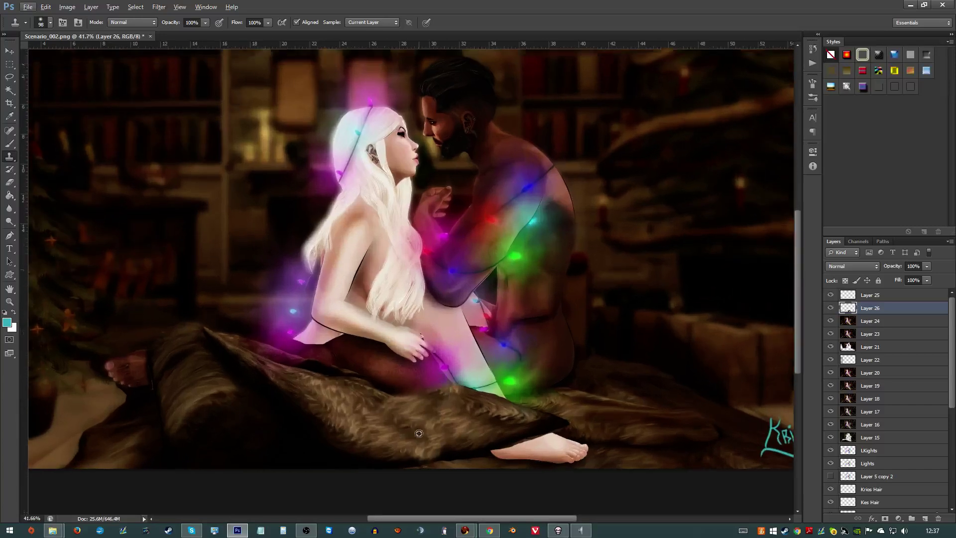
pyautogui.scroll(-3, 419, 429)
pyautogui.scroll(3, 421, 420)
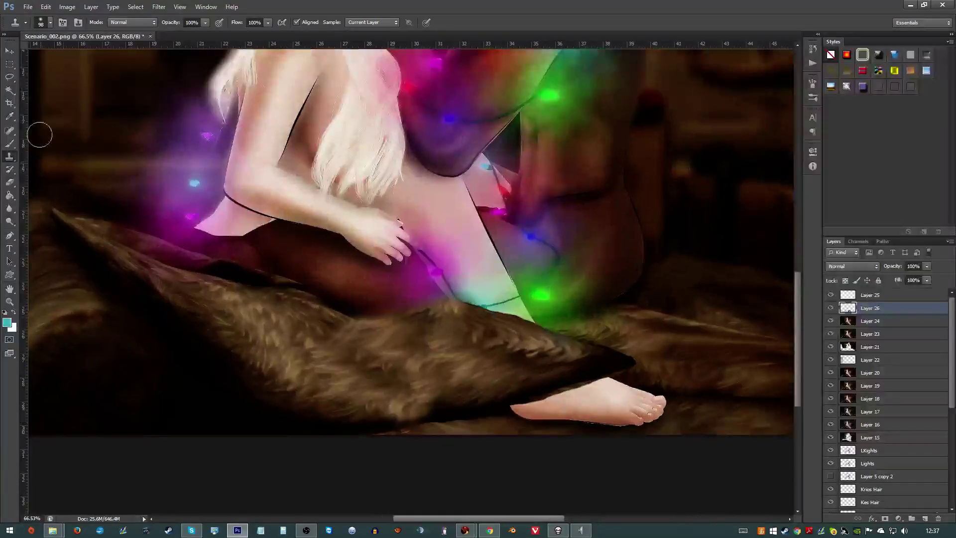
# - Lasso and delete the dark shadow over the foot on Layer 26, then add empty Layer 27
pyautogui.click(6, 77)
pyautogui.moveTo(642, 354); pyautogui.dragTo(612, 377)
pyautogui.scroll(4, 612, 411)
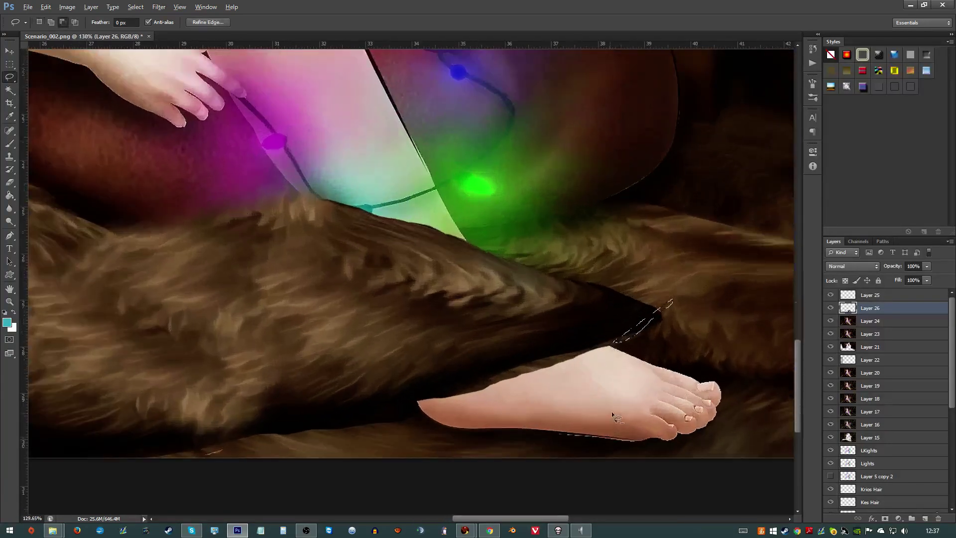
pyautogui.click(655, 333)
pyautogui.moveTo(553, 274)
pyautogui.mouseDown()
pyautogui.moveTo(653, 316)
pyautogui.moveTo(587, 346)
pyautogui.moveTo(433, 384)
pyautogui.moveTo(359, 419)
pyautogui.mouseUp()
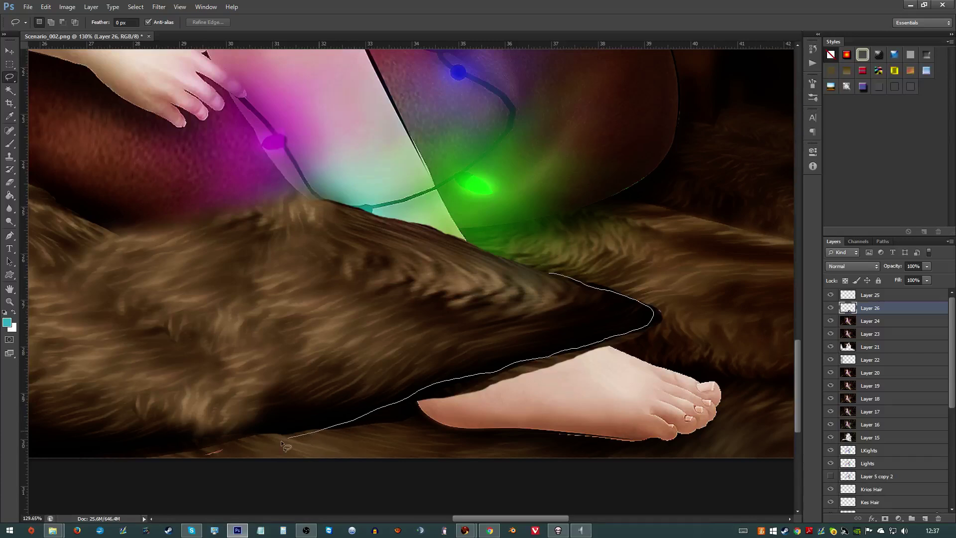
pyautogui.moveTo(281, 440)
pyautogui.mouseDown()
pyautogui.moveTo(305, 468)
pyautogui.moveTo(688, 479)
pyautogui.moveTo(762, 380)
pyautogui.moveTo(726, 288)
pyautogui.moveTo(620, 225)
pyautogui.mouseUp()
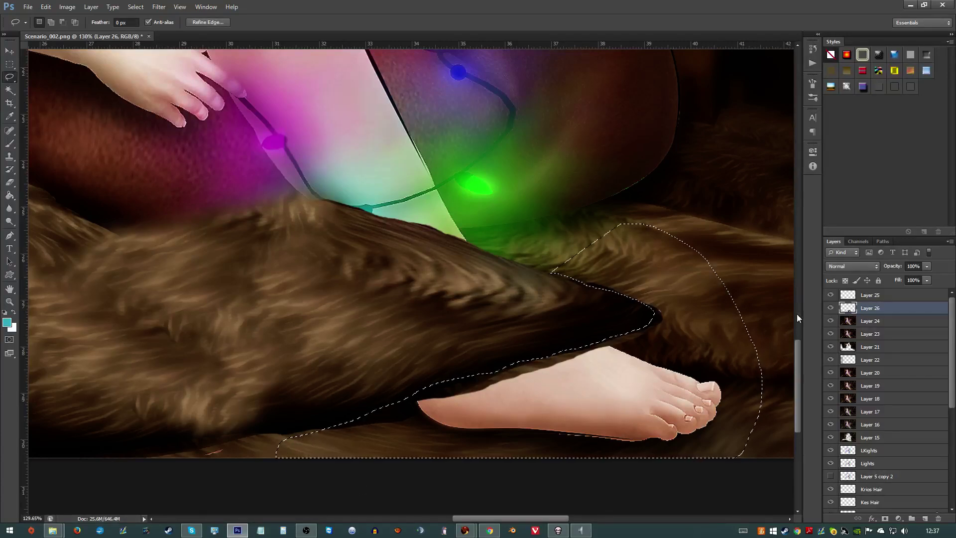
pyautogui.press('Delete')
pyautogui.hotkey('ctrl', 'd')
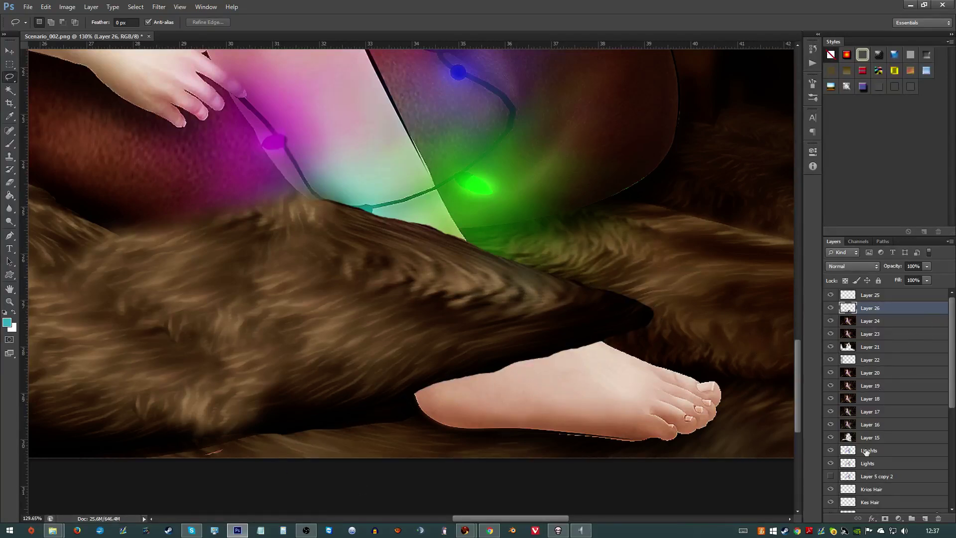
pyautogui.click(924, 518)
# - Move Layer 27 above Layer 24 and try a 23 px soft black shadow on the foot, then undo it
pyautogui.press('b')
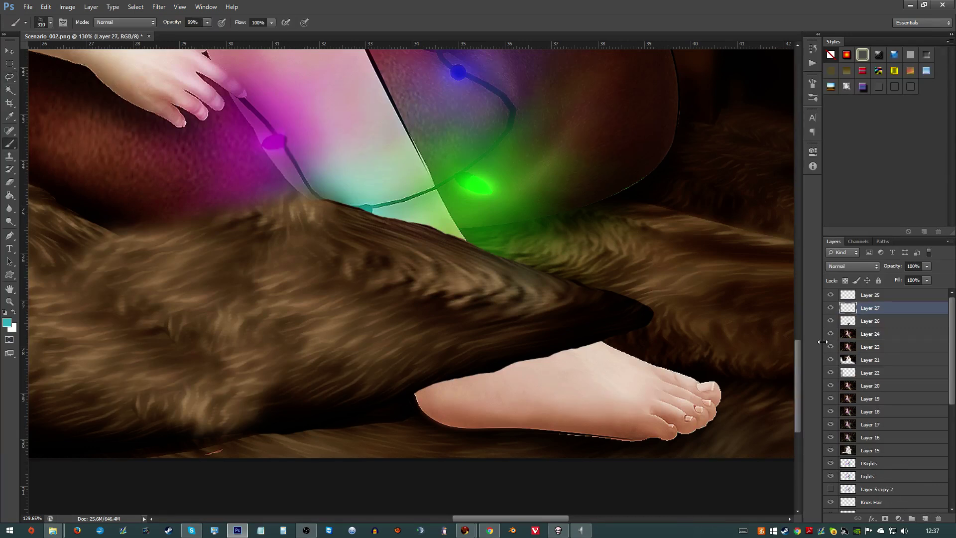
pyautogui.moveTo(881, 325); pyautogui.dragTo(881, 337)
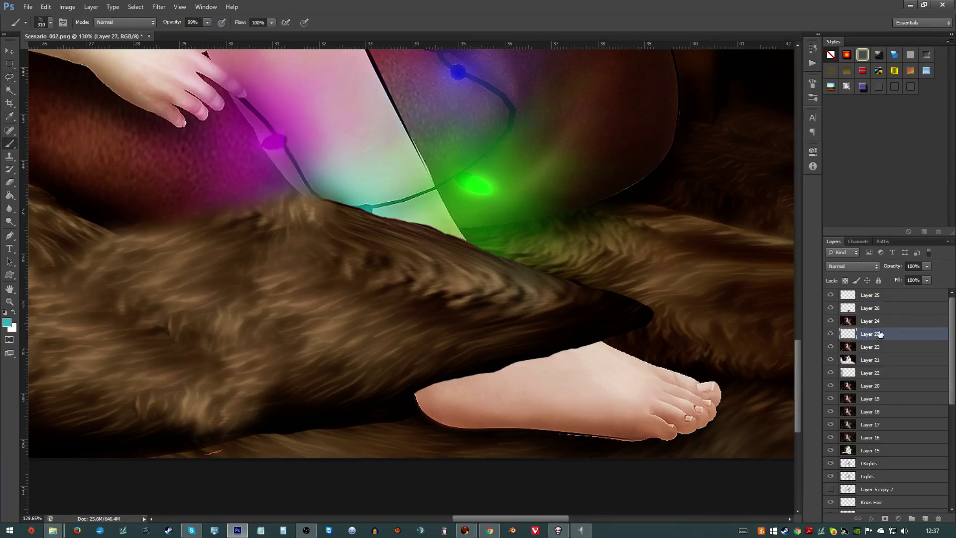
pyautogui.rightClick(567, 329)
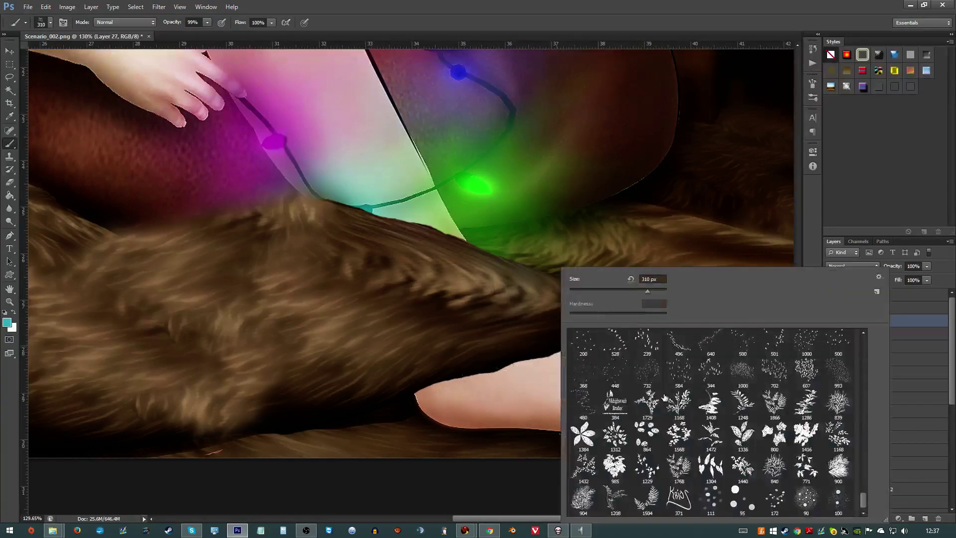
pyautogui.moveTo(863, 498); pyautogui.dragTo(863, 344)
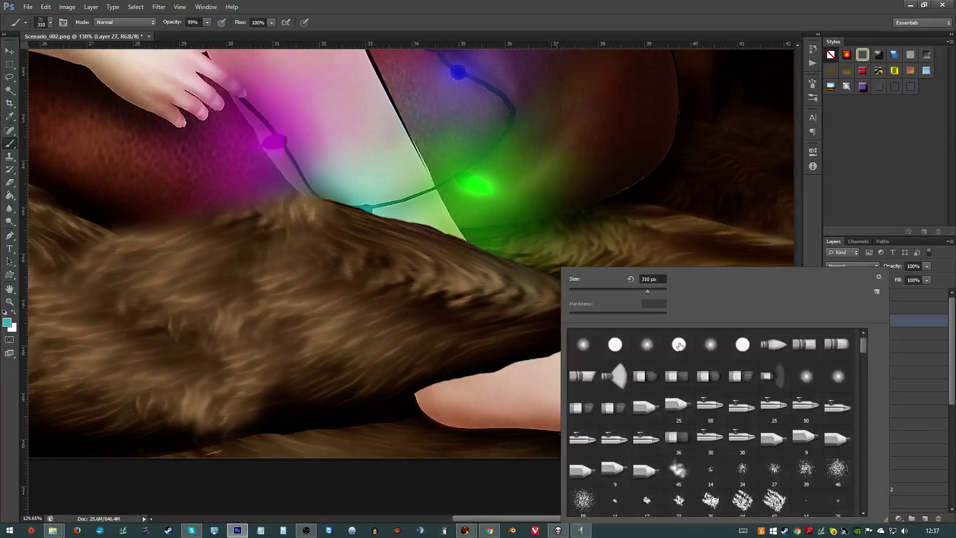
pyautogui.click(615, 344)
pyautogui.click(646, 344)
pyautogui.moveTo(458, 335); pyautogui.dragTo(351, 345)
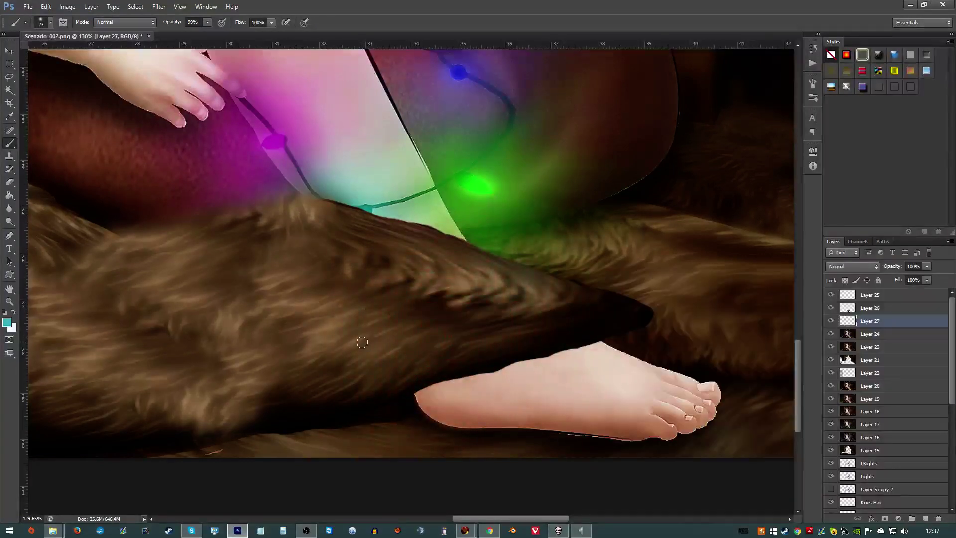
pyautogui.press('x')
pyautogui.press('d')
pyautogui.press('x')
pyautogui.press('x')
pyautogui.moveTo(415, 392); pyautogui.dragTo(606, 339)
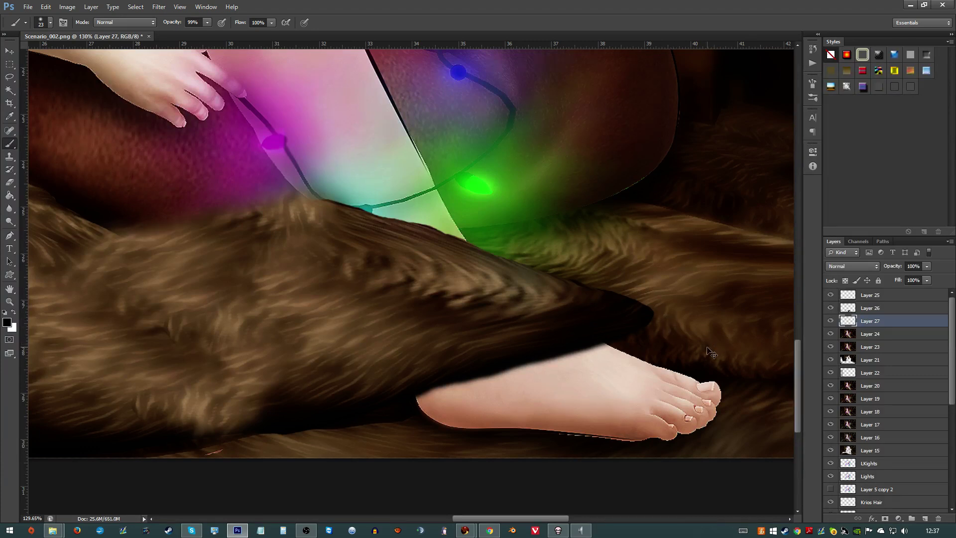
pyautogui.hotkey('ctrl', 'z')
pyautogui.hotkey('ctrl', 'z')
# - Lasso the light fur area over the leg and switch to Layer 24
pyautogui.scroll(-4, 501, 229)
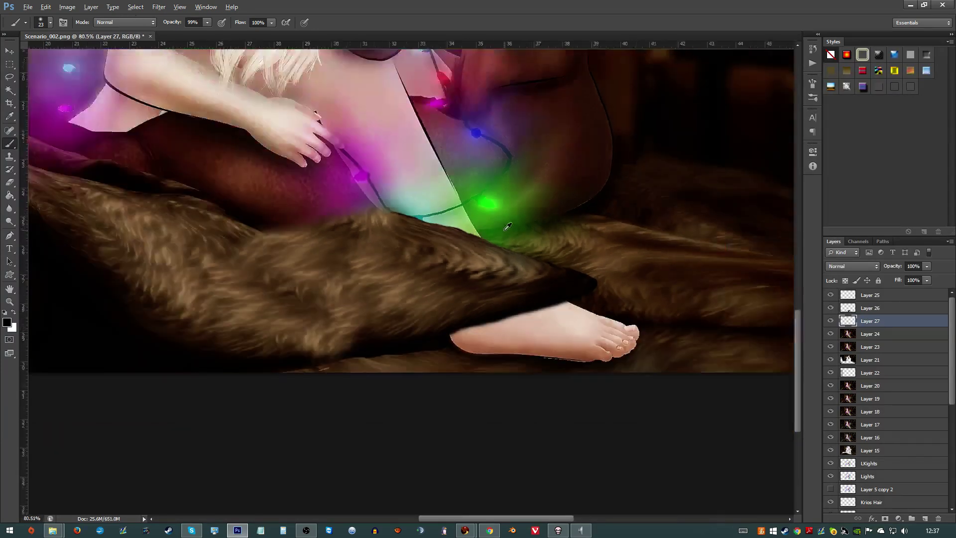
pyautogui.scroll(3, 383, 218)
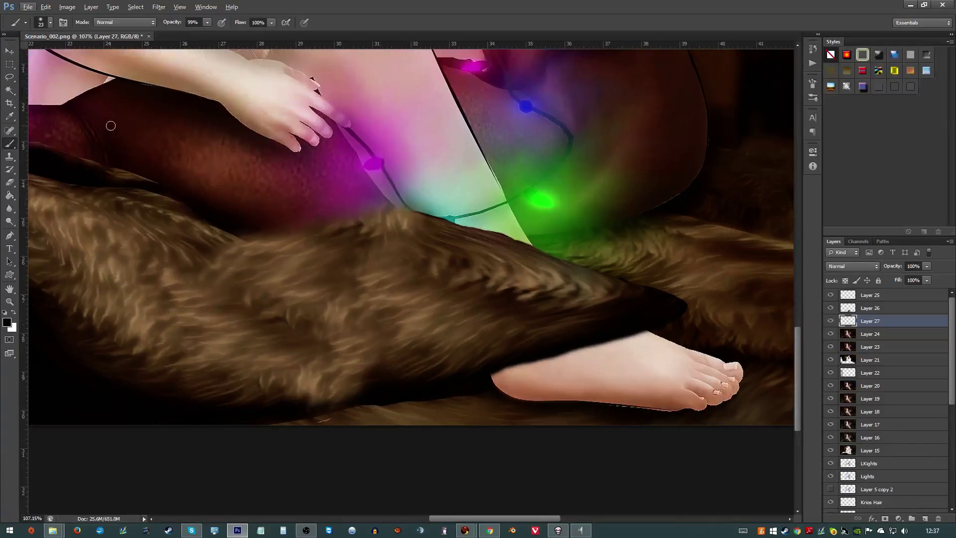
pyautogui.click(9, 77)
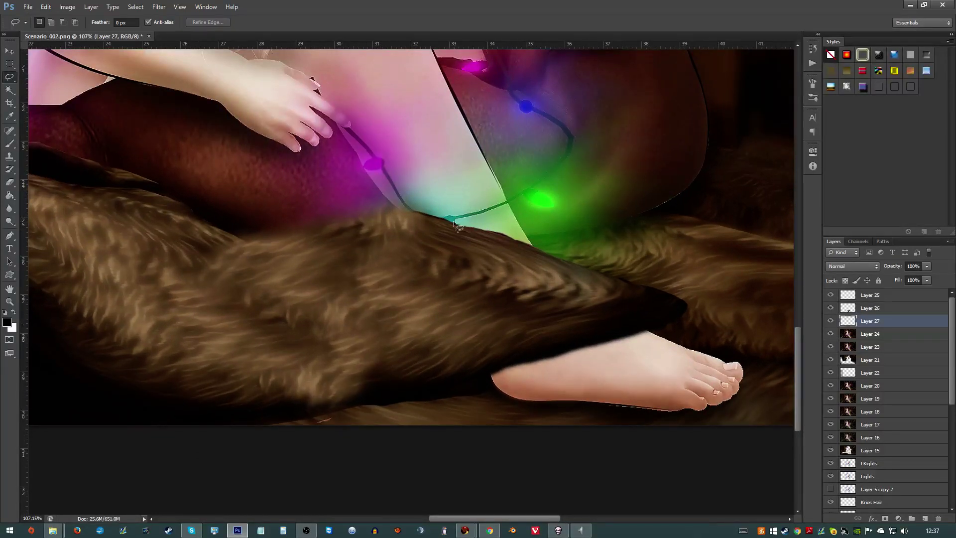
pyautogui.moveTo(375, 208)
pyautogui.mouseDown()
pyautogui.moveTo(250, 226)
pyautogui.moveTo(136, 195)
pyautogui.moveTo(56, 232)
pyautogui.moveTo(76, 320)
pyautogui.moveTo(185, 388)
pyautogui.moveTo(436, 360)
pyautogui.moveTo(526, 309)
pyautogui.mouseUp()
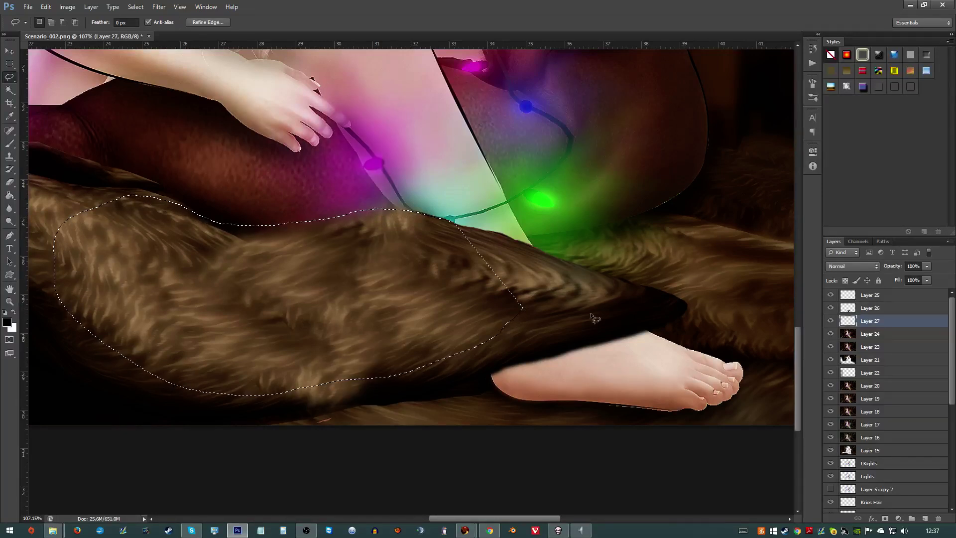
pyautogui.click(852, 337)
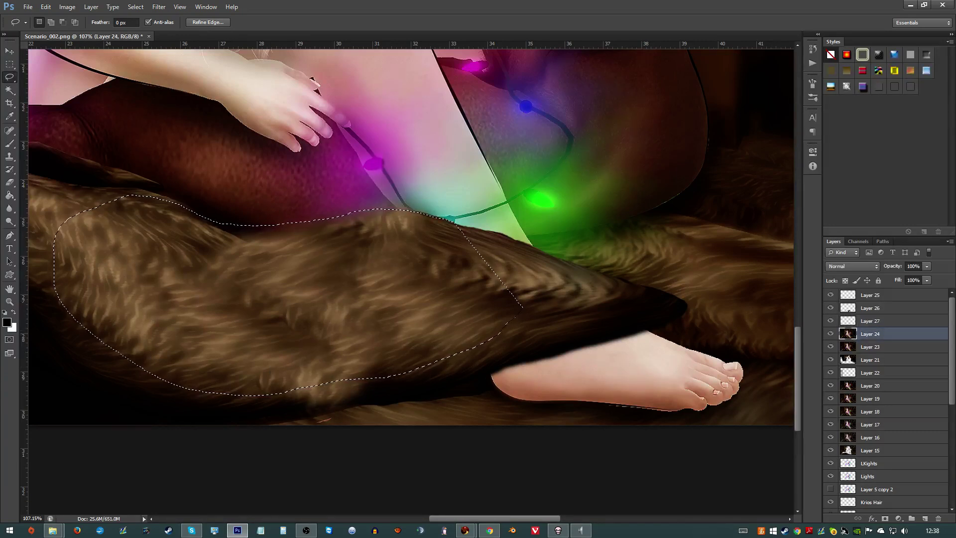
# - Clone Stamp sampled fur texture inside the selection, then return to Layer 26
pyautogui.click(9, 182)
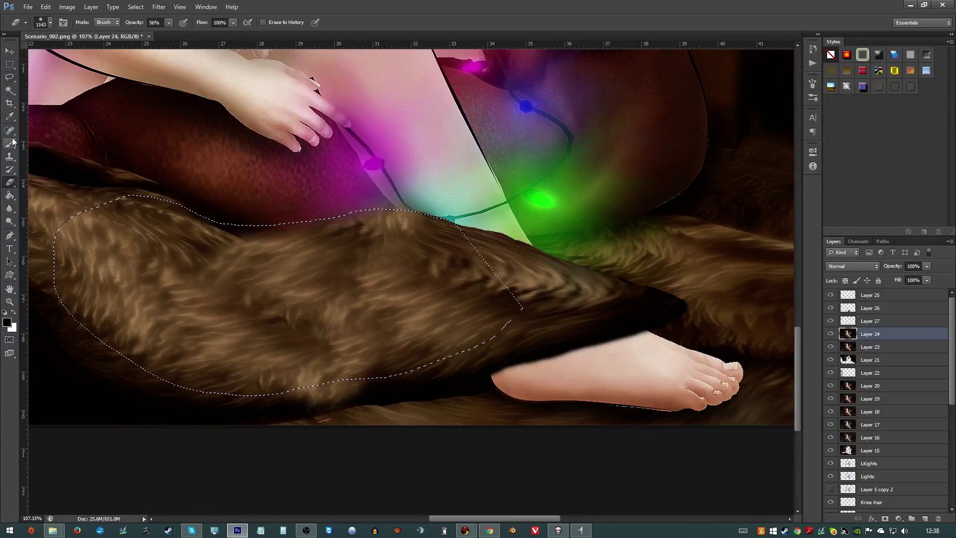
pyautogui.click(10, 157)
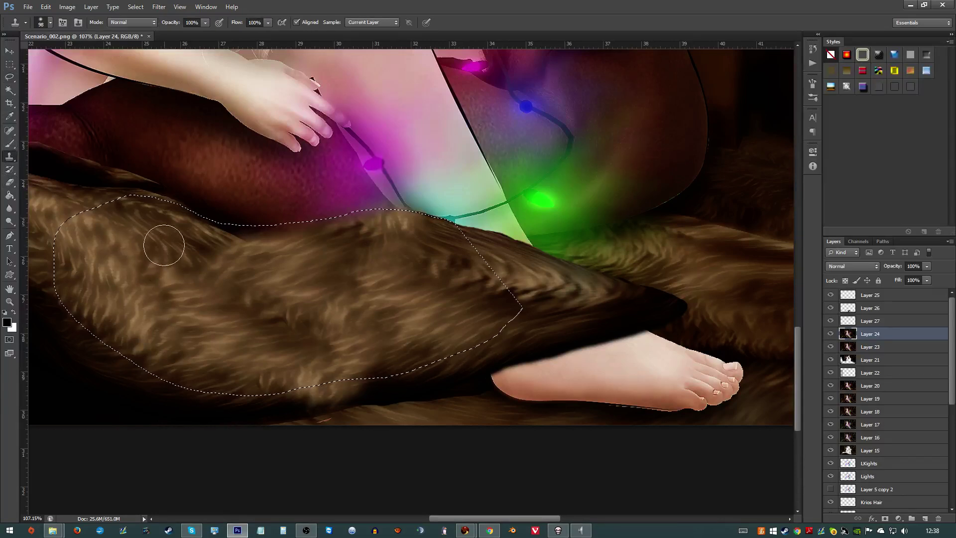
pyautogui.moveTo(383, 222)
pyautogui.mouseDown()
pyautogui.moveTo(282, 249)
pyautogui.moveTo(399, 228)
pyautogui.moveTo(258, 252)
pyautogui.moveTo(400, 235)
pyautogui.moveTo(383, 222)
pyautogui.moveTo(327, 248)
pyautogui.moveTo(319, 290)
pyautogui.mouseUp()
pyautogui.keyDown('alt'); pyautogui.click(135, 269); pyautogui.keyUp('alt')
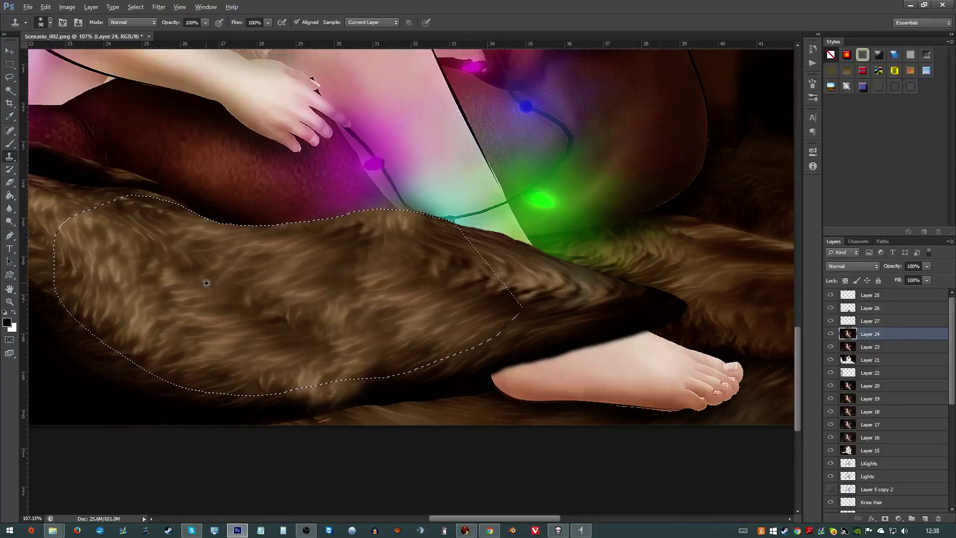
pyautogui.keyDown('alt'); pyautogui.click(206, 282); pyautogui.keyUp('alt')
pyautogui.scroll(-4, 423, 307)
pyautogui.scroll(3, 423, 306)
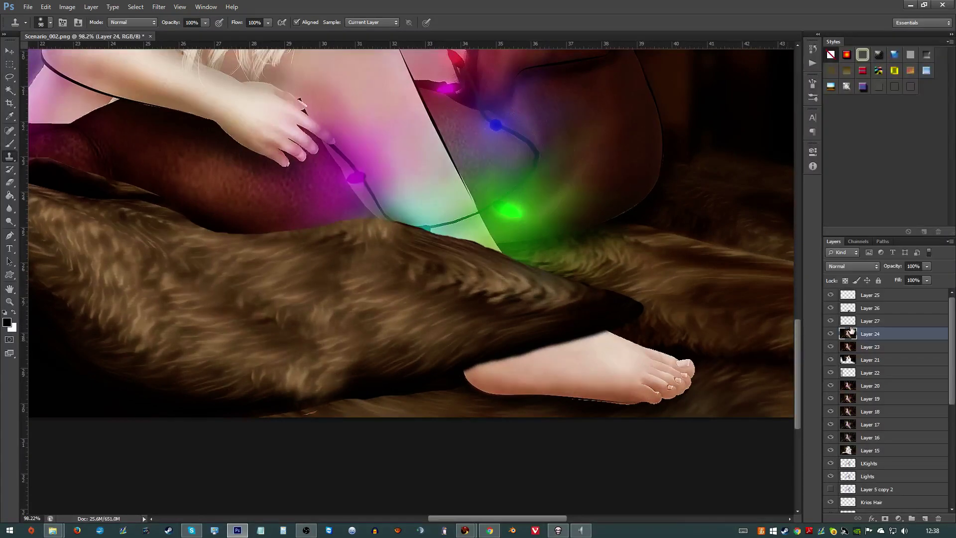
pyautogui.click(847, 309)
# - Blur the fur's upper edge along the leg at 34% strength, toggling Layer 26 to compare
pyautogui.click(831, 308)
pyautogui.click(831, 308)
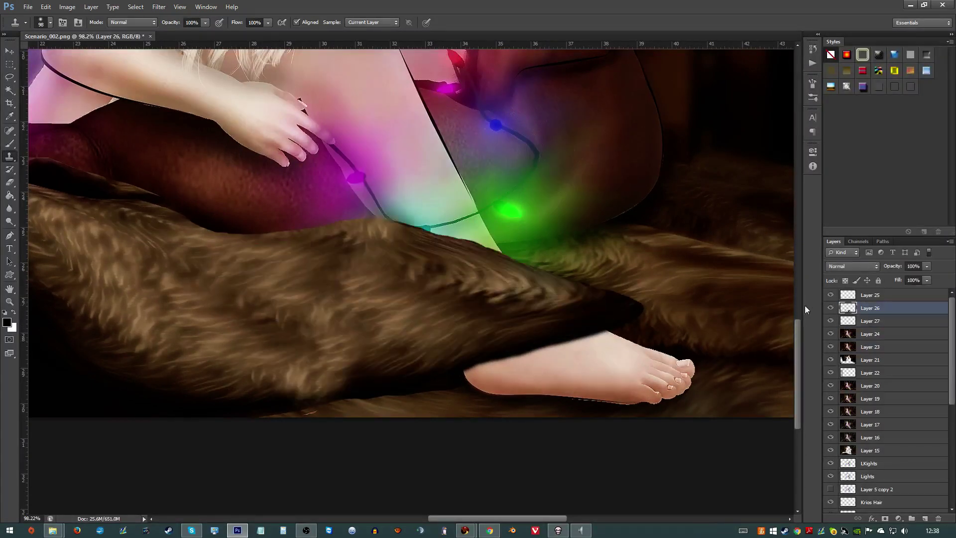
pyautogui.click(9, 208)
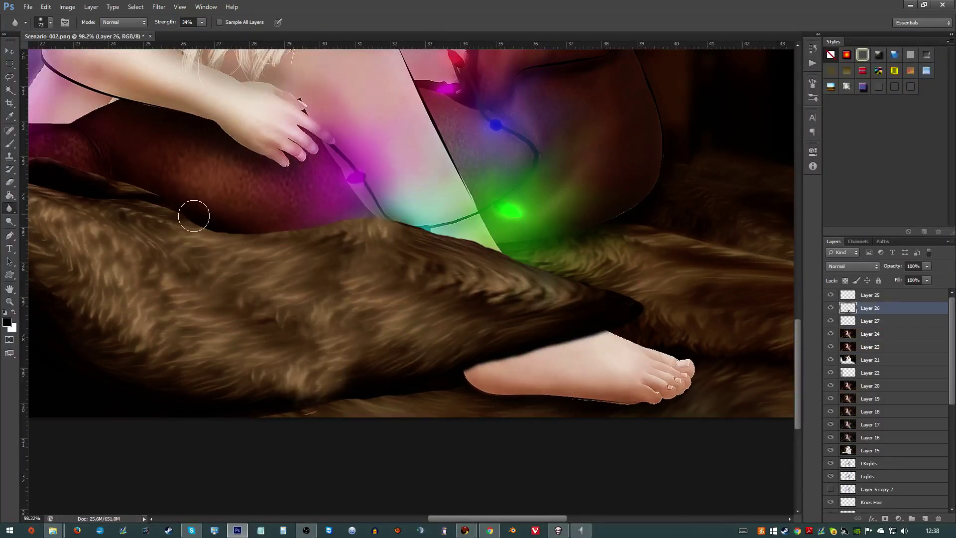
pyautogui.moveTo(445, 233)
pyautogui.mouseDown()
pyautogui.moveTo(512, 263)
pyautogui.moveTo(497, 264)
pyautogui.moveTo(651, 307)
pyautogui.moveTo(612, 280)
pyautogui.moveTo(645, 308)
pyautogui.mouseUp()
pyautogui.scroll(-3, 621, 292)
pyautogui.scroll(3, 617, 297)
pyautogui.scroll(2, 459, 448)
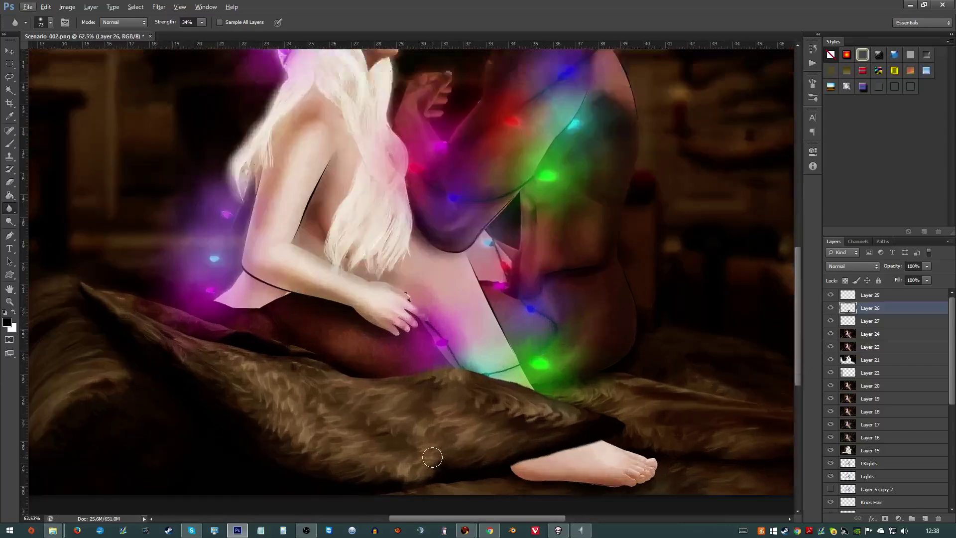
pyautogui.scroll(-1, 425, 433)
pyautogui.scroll(2, 689, 347)
pyautogui.click(830, 308)
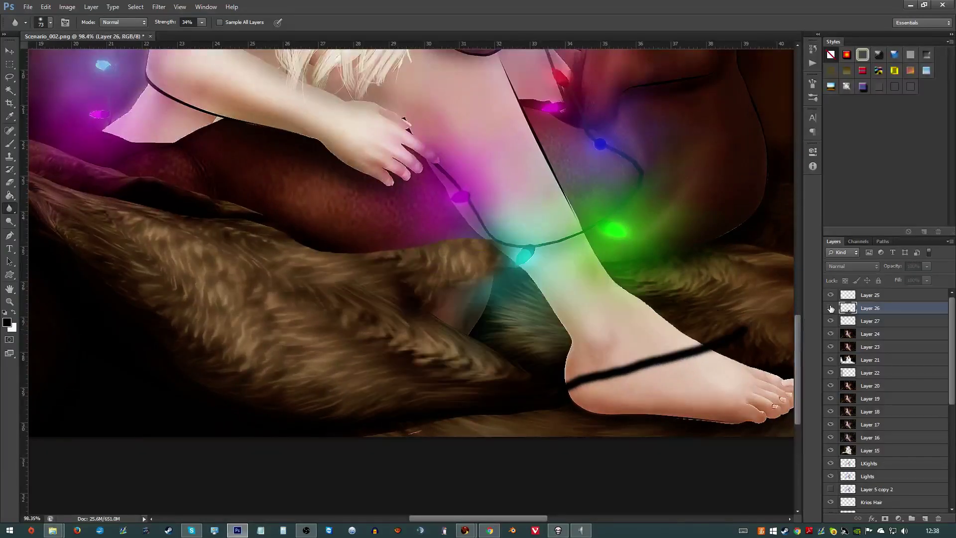
pyautogui.click(830, 308)
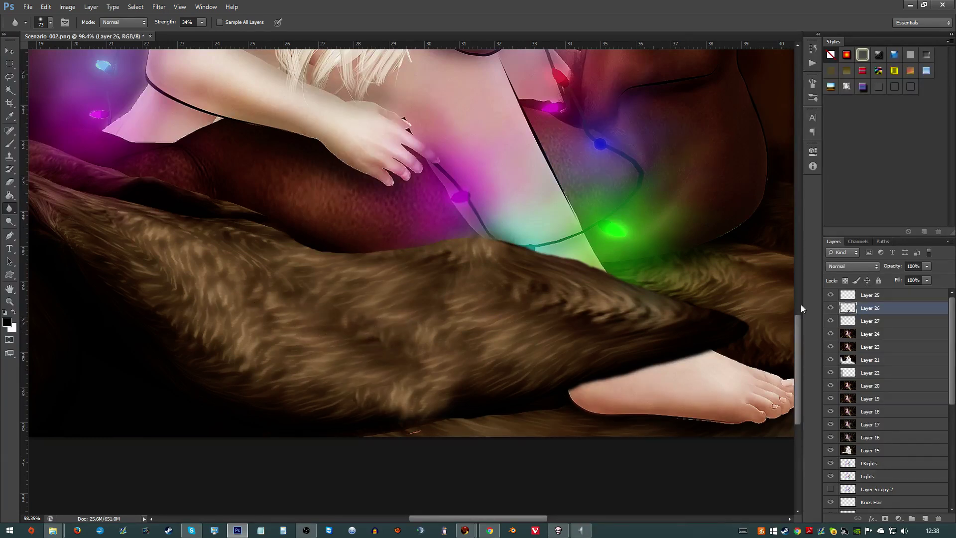
pyautogui.press('alt')
pyautogui.press('alt')
pyautogui.scroll(-4, 266, 187)
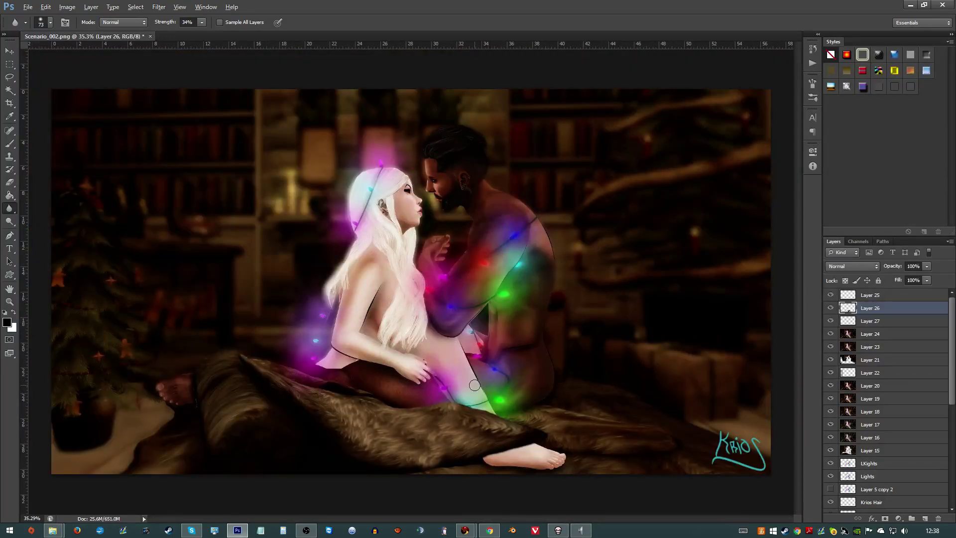
pyautogui.scroll(2, 426, 420)
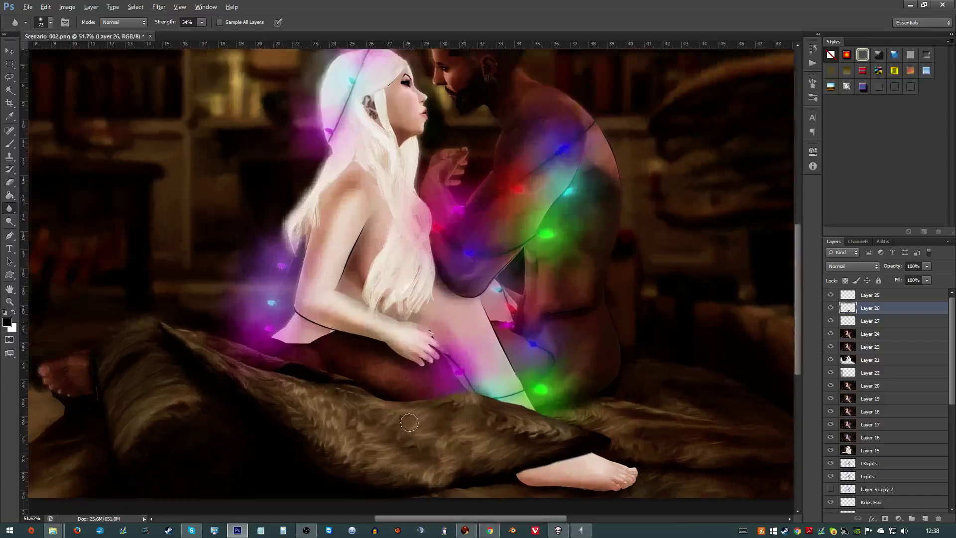
pyautogui.scroll(1, 409, 422)
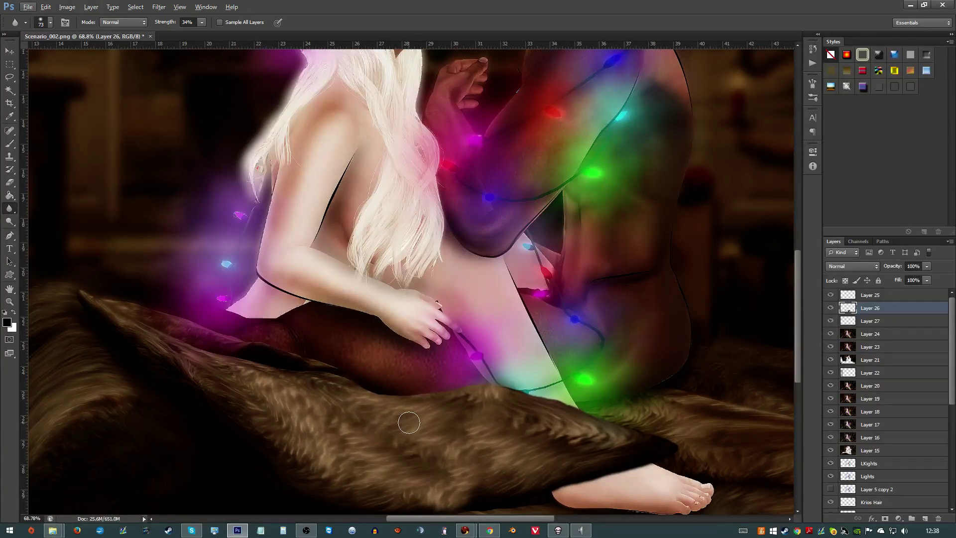
pyautogui.scroll(5, 408, 423)
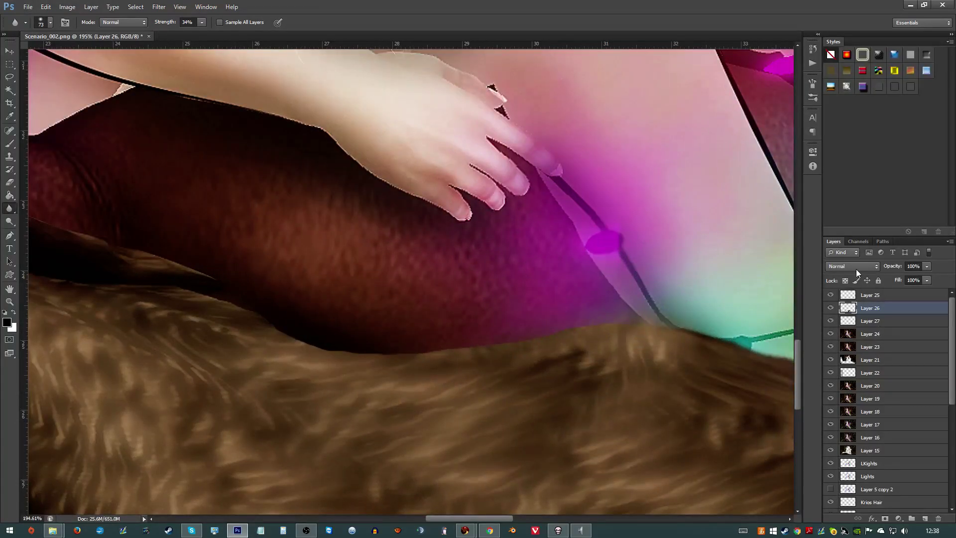
# - On Layer 25, brush a dark shadow line along the seam where the leg meets the fur
pyautogui.click(846, 325)
pyautogui.click(850, 298)
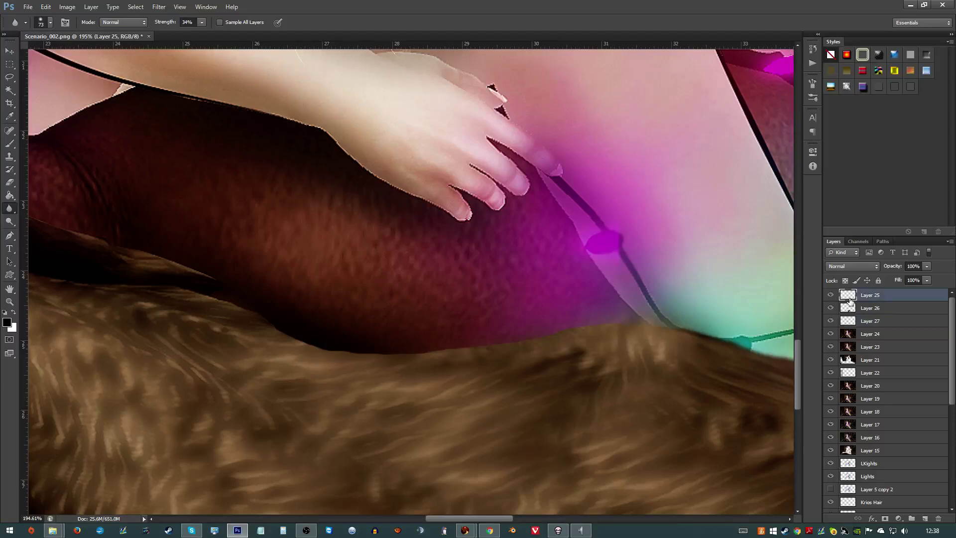
pyautogui.press('b')
pyautogui.moveTo(241, 312)
pyautogui.mouseDown()
pyautogui.moveTo(280, 335)
pyautogui.moveTo(363, 350)
pyautogui.moveTo(495, 345)
pyautogui.moveTo(665, 320)
pyautogui.moveTo(711, 326)
pyautogui.mouseUp()
# - Zoom out to 75% and bring up the Filter > Blur list
pyautogui.scroll(-2, 741, 334)
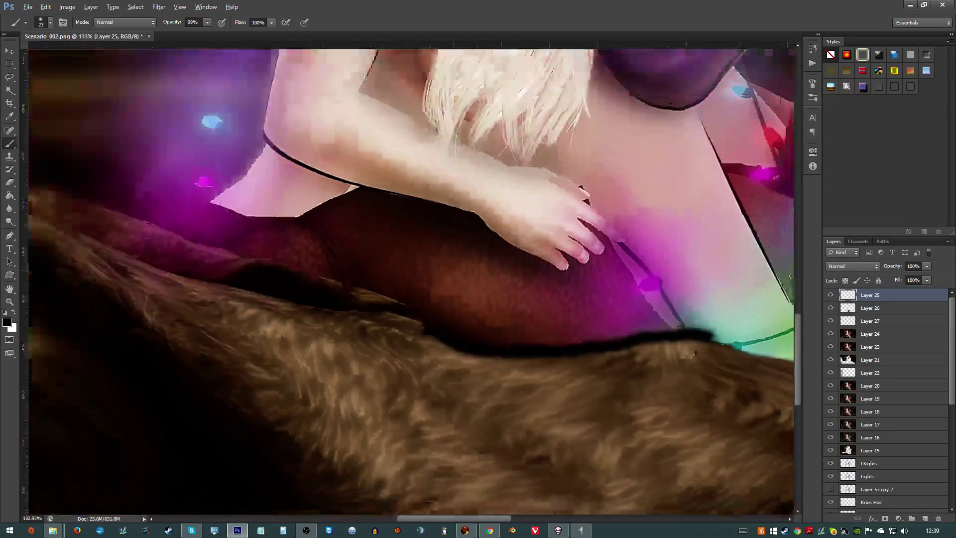
pyautogui.scroll(-3, 695, 352)
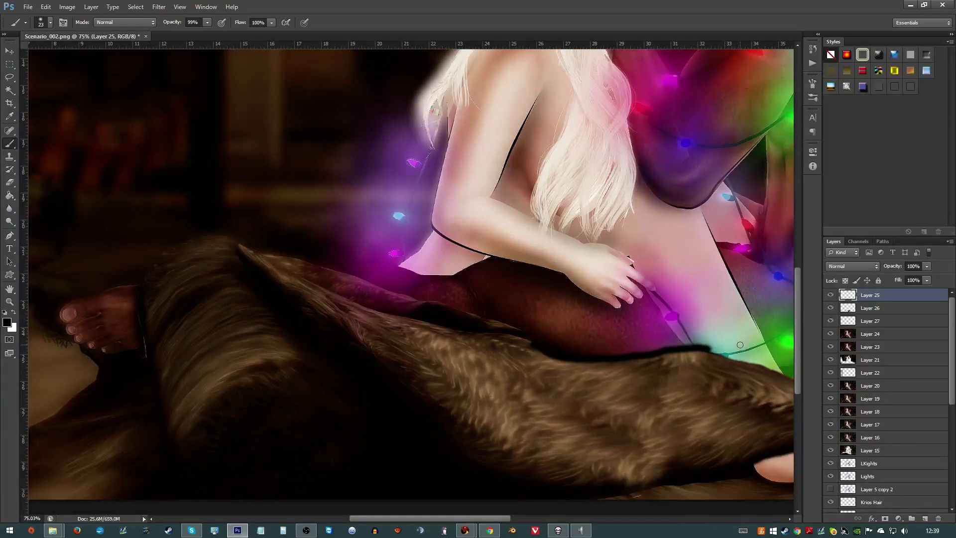
pyautogui.click(159, 7)
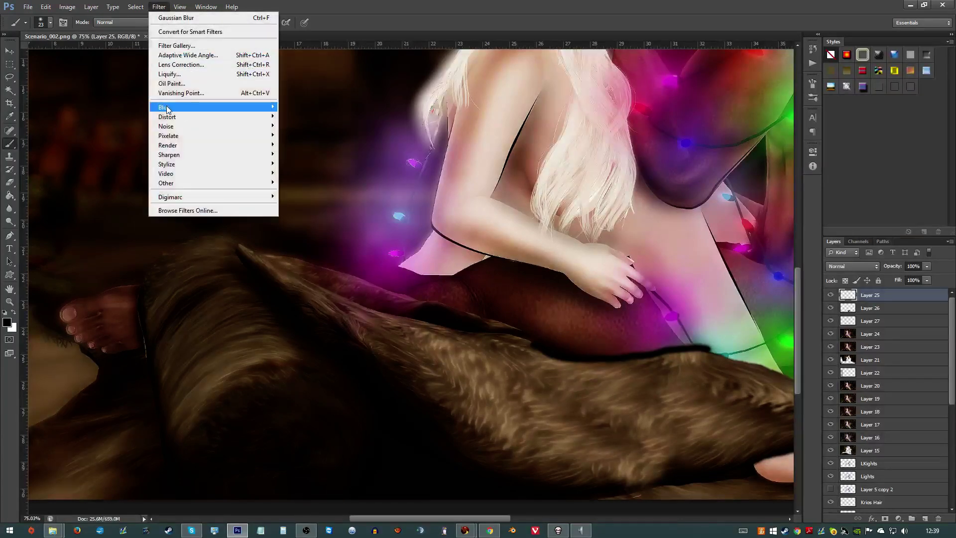
# - Apply a Gaussian Blur with a lowered radius to the black shadow line on Layer 25
pyautogui.moveTo(170, 107)
pyautogui.click(111, 178)
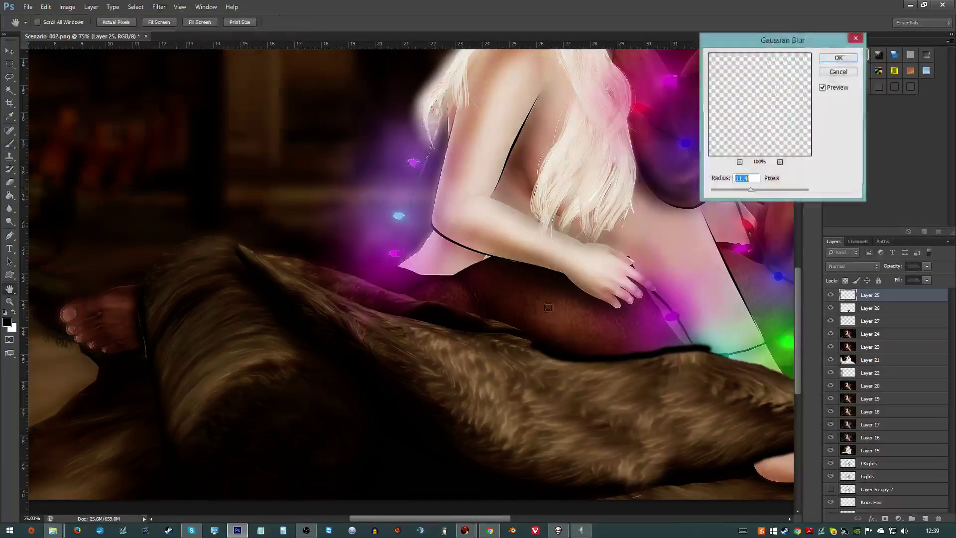
pyautogui.click(730, 191)
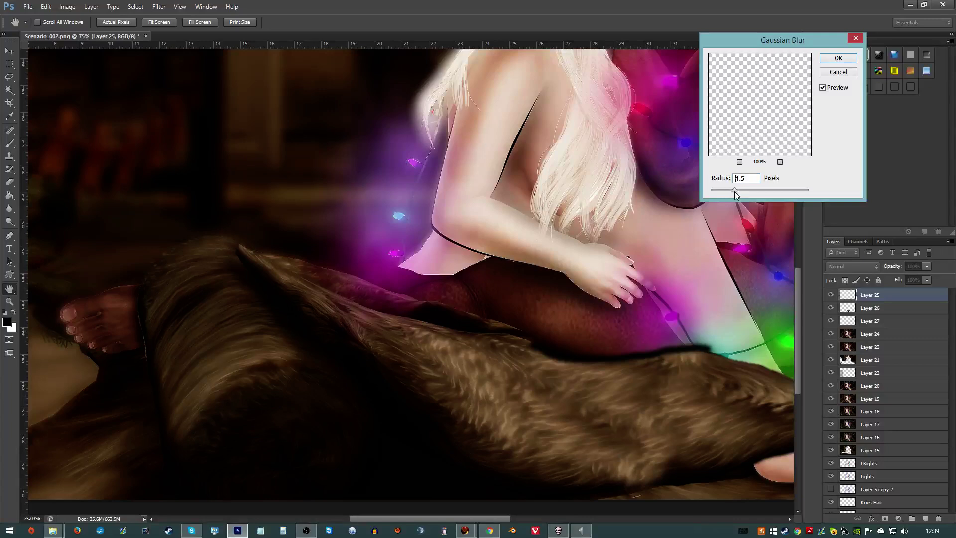
pyautogui.click(838, 59)
pyautogui.press('b')
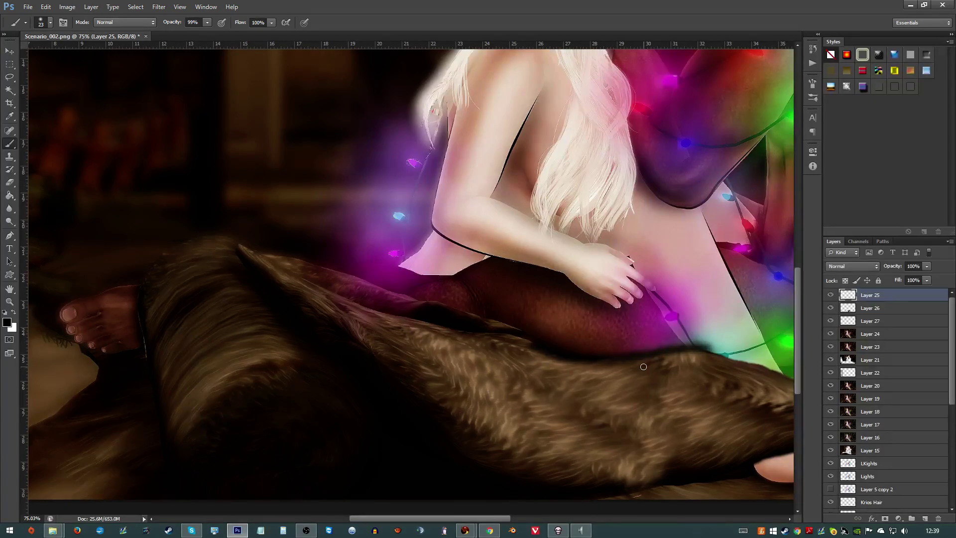
pyautogui.press('e')
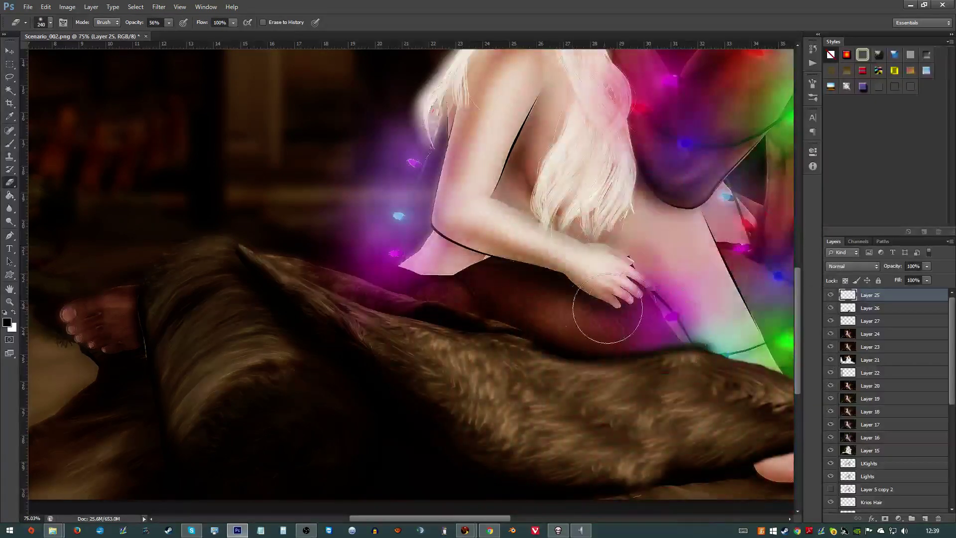
# - Erase excess blurred shadow from the leg and fur at 56% opacity, then toggle Layer 25 to compare
pyautogui.click(723, 328)
pyautogui.click(723, 327)
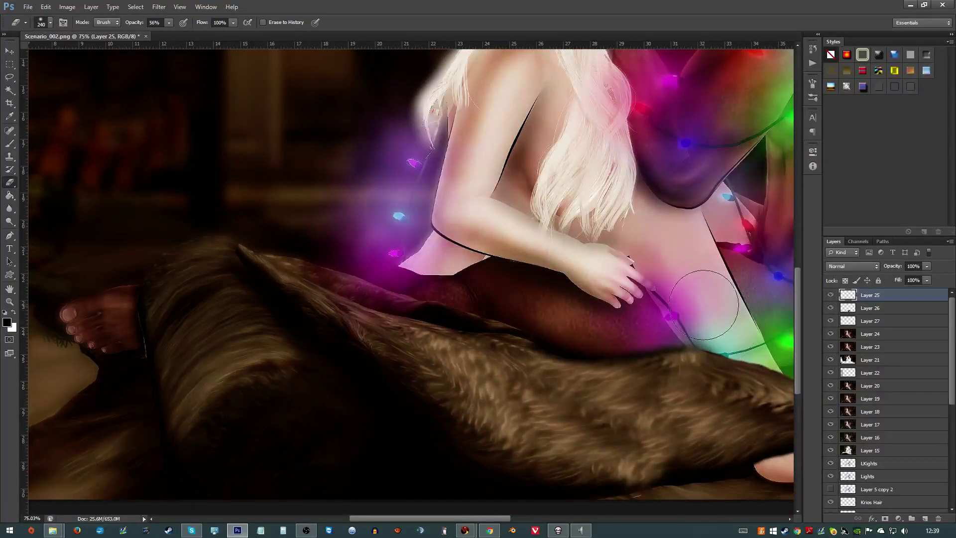
pyautogui.moveTo(704, 305)
pyautogui.mouseDown()
pyautogui.moveTo(545, 316)
pyautogui.moveTo(496, 340)
pyautogui.moveTo(491, 350)
pyautogui.moveTo(526, 362)
pyautogui.moveTo(491, 377)
pyautogui.mouseUp()
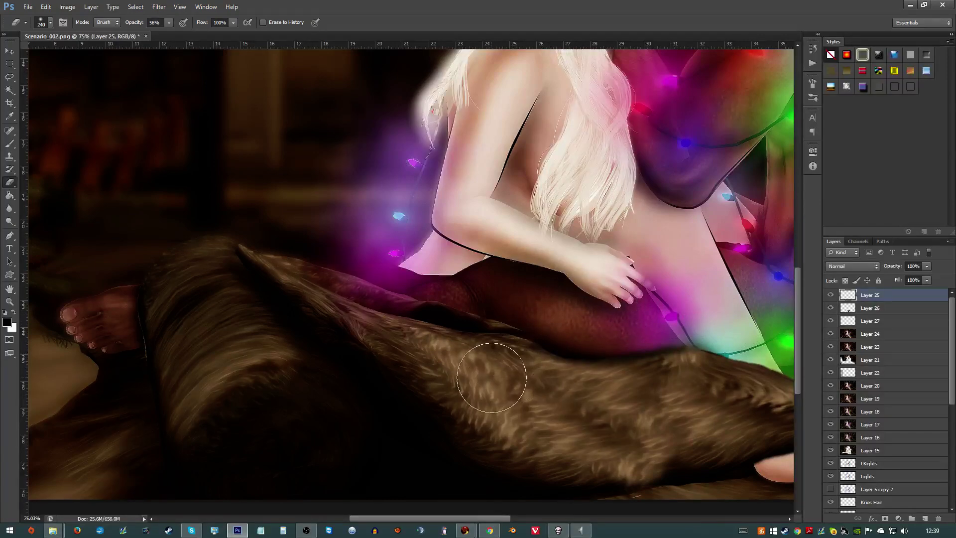
pyautogui.scroll(-5, 492, 377)
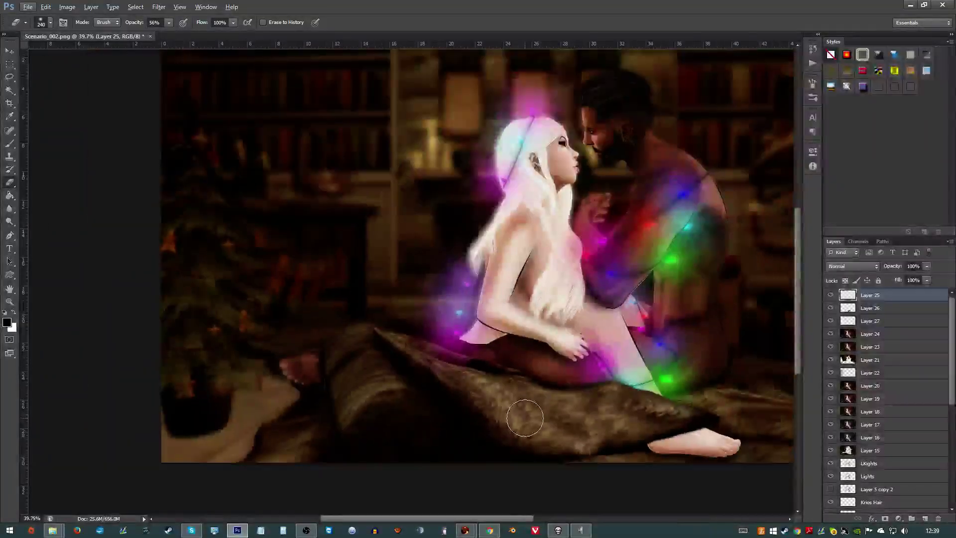
pyautogui.hscroll(4, 534, 417)
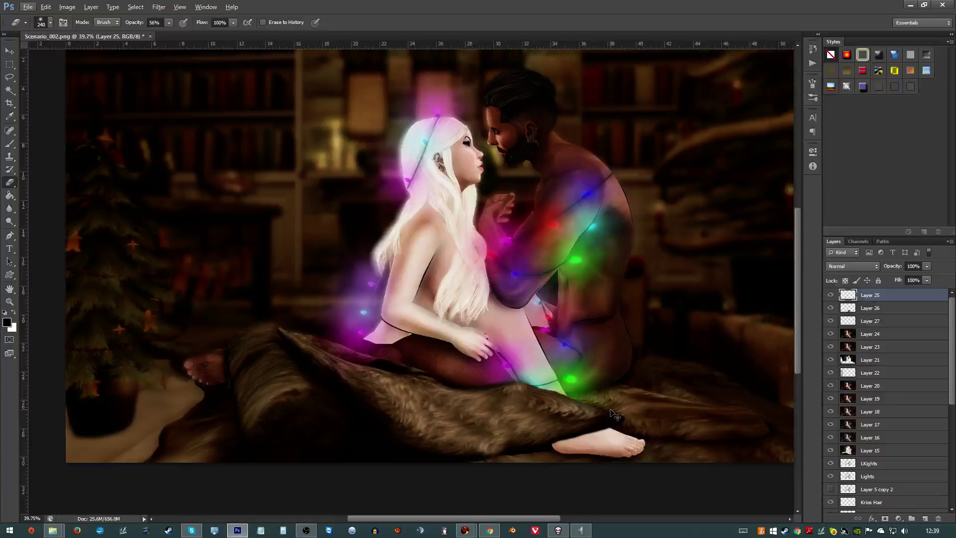
pyautogui.hscroll(2, 614, 407)
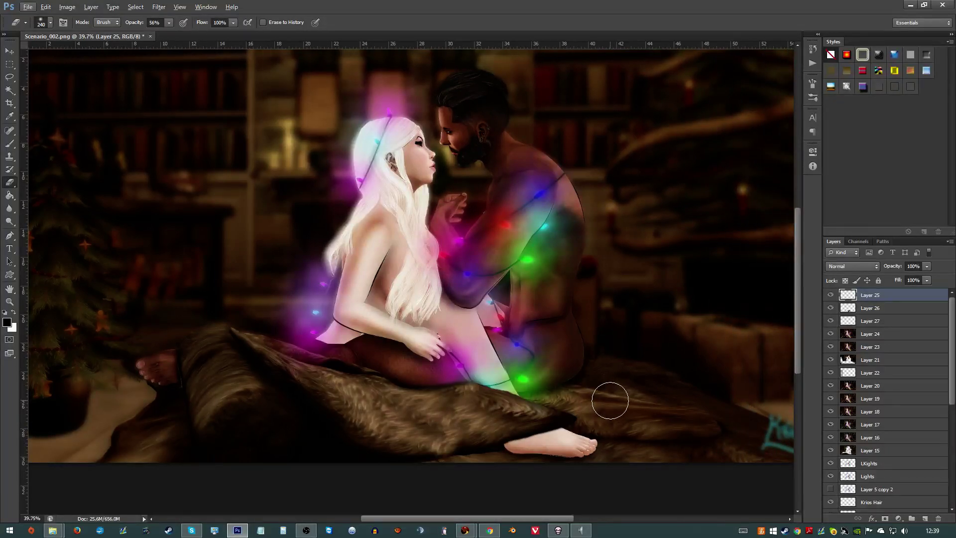
pyautogui.scroll(2, 460, 440)
pyautogui.scroll(2, 460, 440)
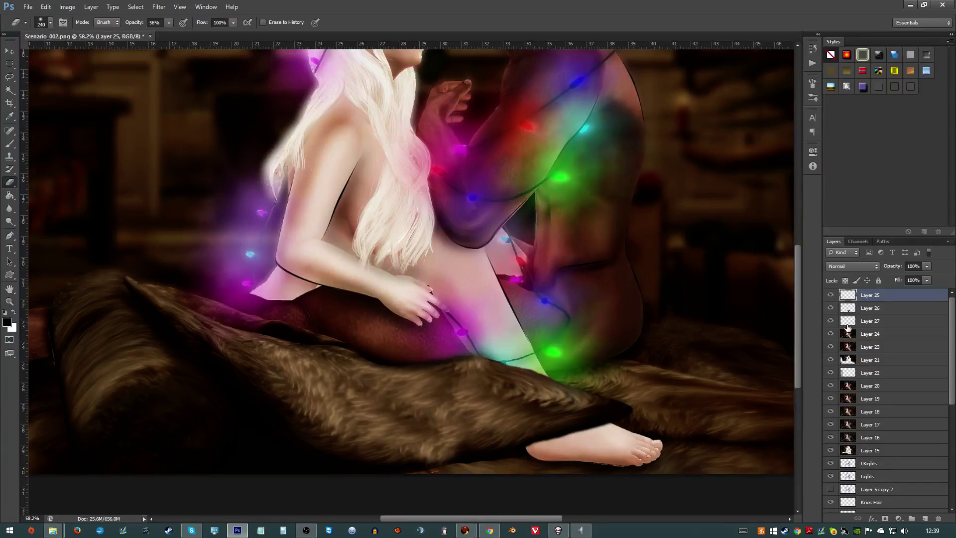
pyautogui.click(830, 295)
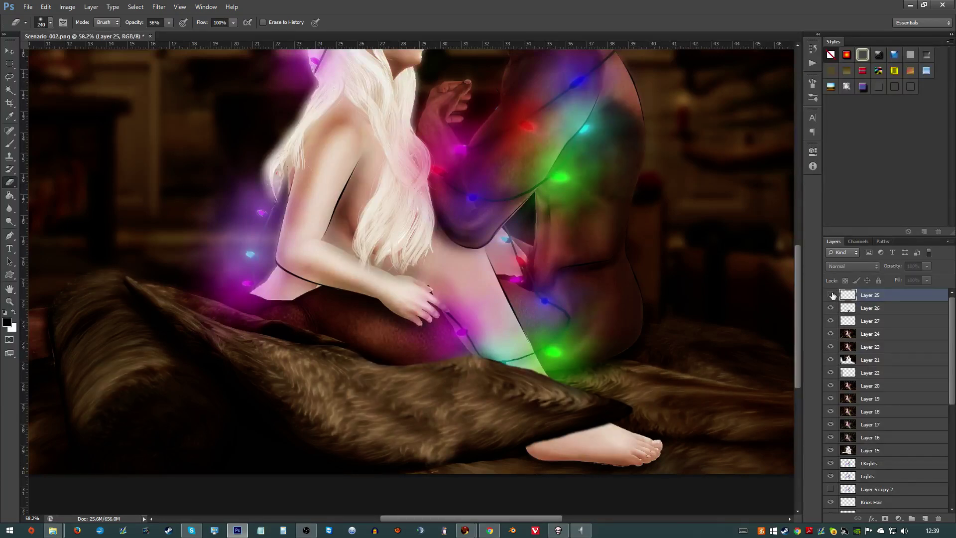
pyautogui.click(831, 294)
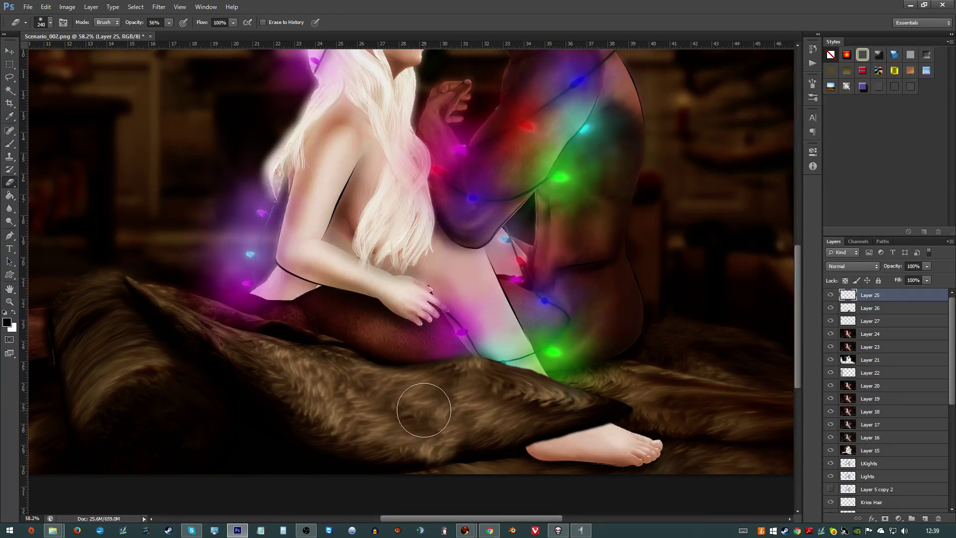
# - Erase parts of Layer 26's fur patch so it blends into the blanket
pyautogui.click(851, 313)
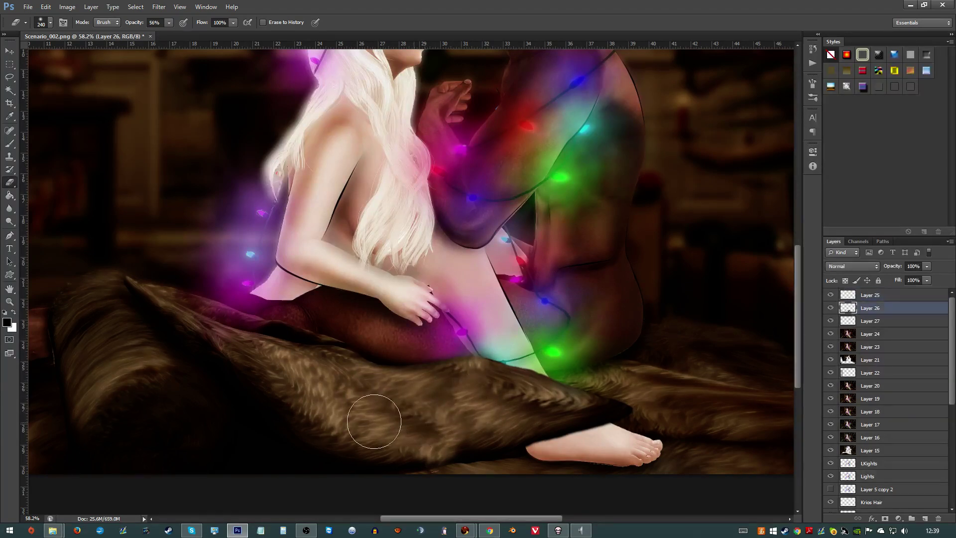
pyautogui.moveTo(395, 415)
pyautogui.mouseDown()
pyautogui.moveTo(416, 406)
pyautogui.moveTo(373, 408)
pyautogui.moveTo(415, 426)
pyautogui.mouseUp()
pyautogui.scroll(-3, 415, 426)
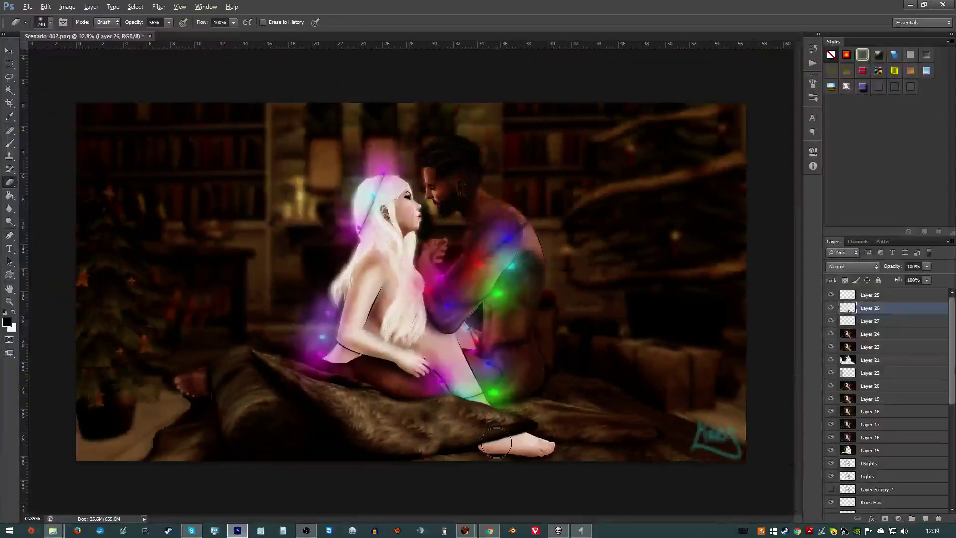
pyautogui.scroll(-1, 496, 442)
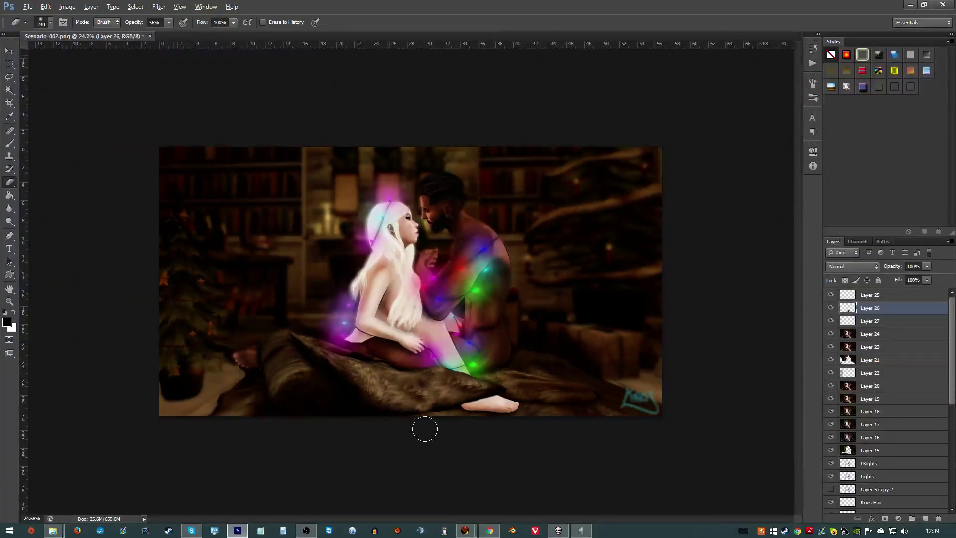
pyautogui.scroll(2, 425, 426)
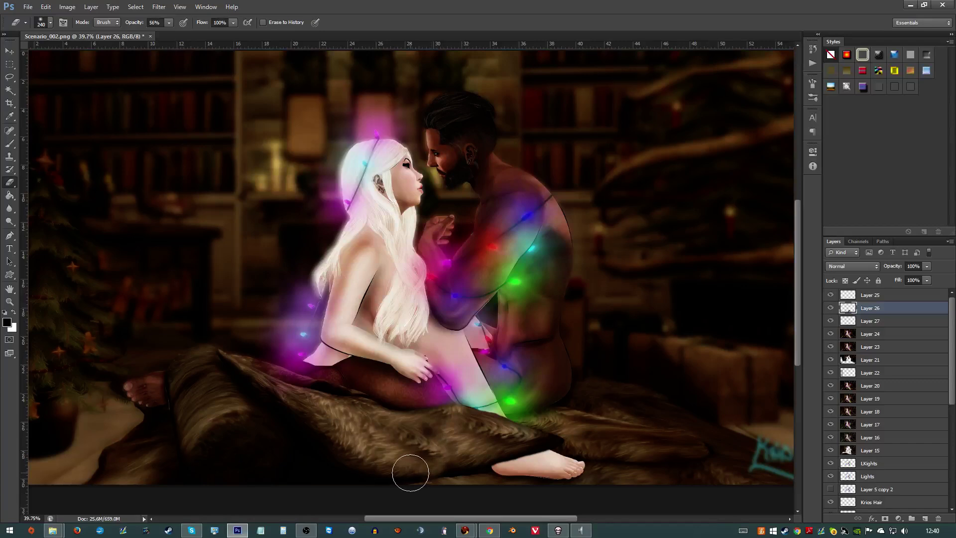
pyautogui.scroll(-1, 535, 443)
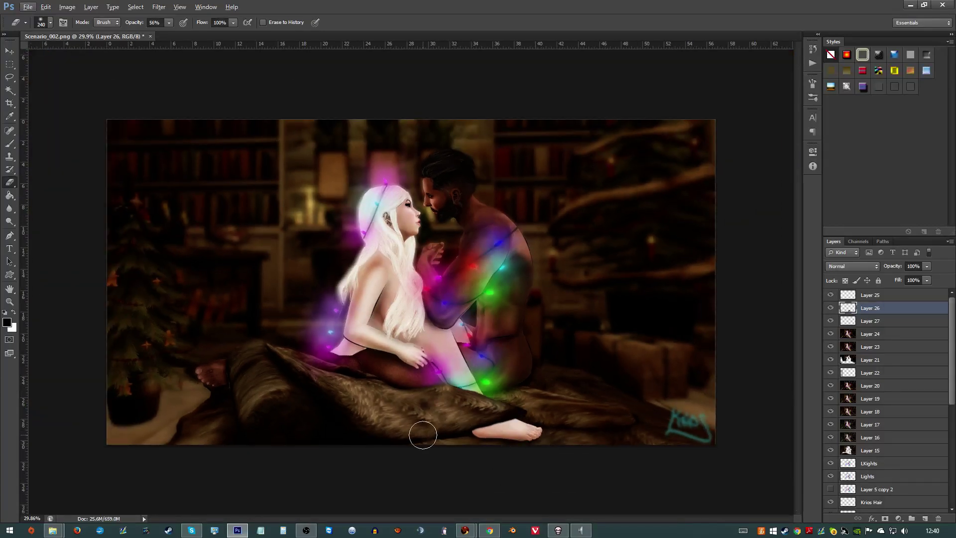
pyautogui.press('alt')
pyautogui.scroll(-1, 347, 442)
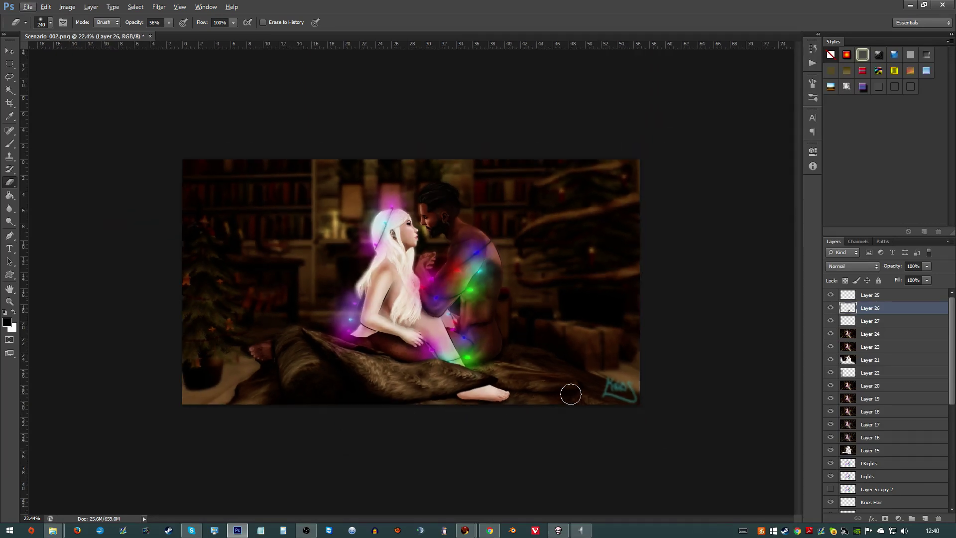
pyautogui.scroll(2, 533, 349)
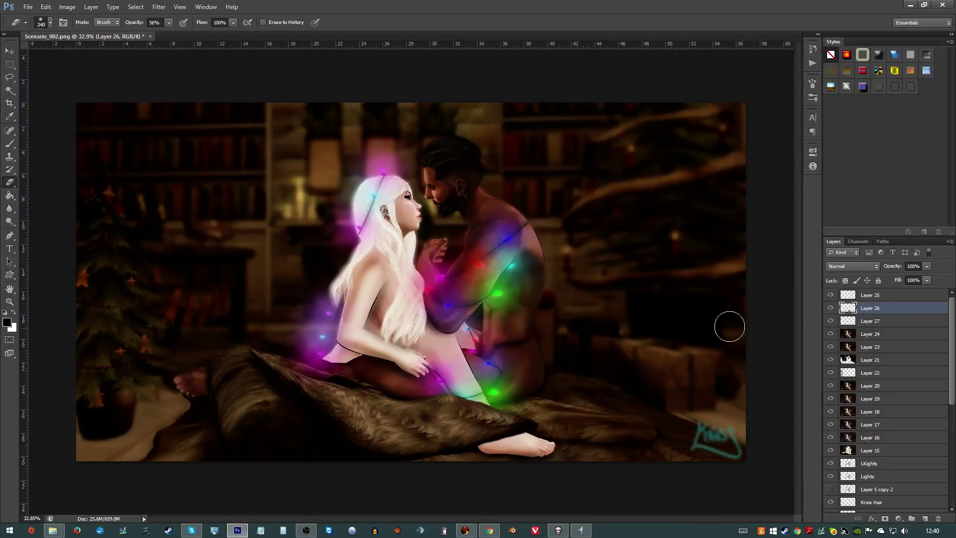
# - Hide Layers 26, 27 and 24 to compare, then turn Layers 26 and 27 back on
pyautogui.click(830, 308)
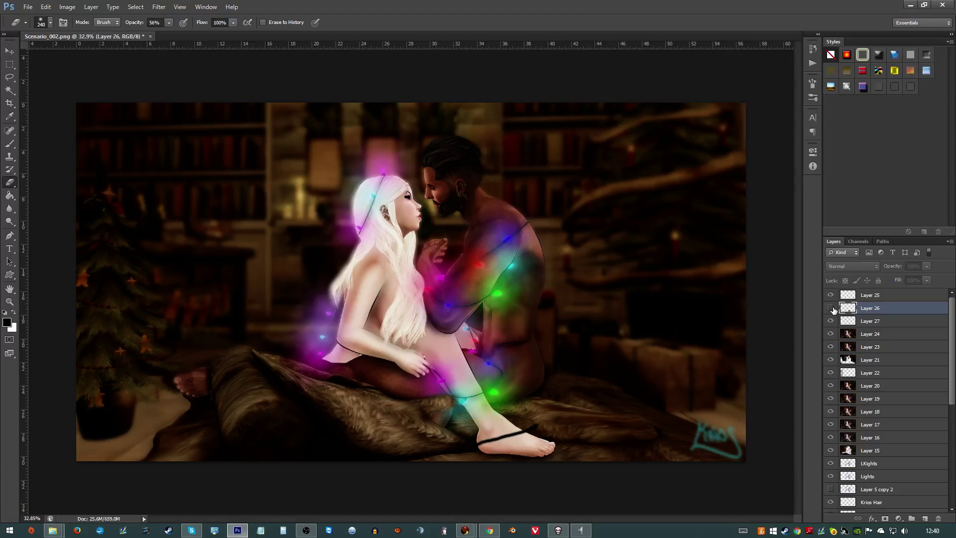
pyautogui.click(831, 320)
pyautogui.click(831, 334)
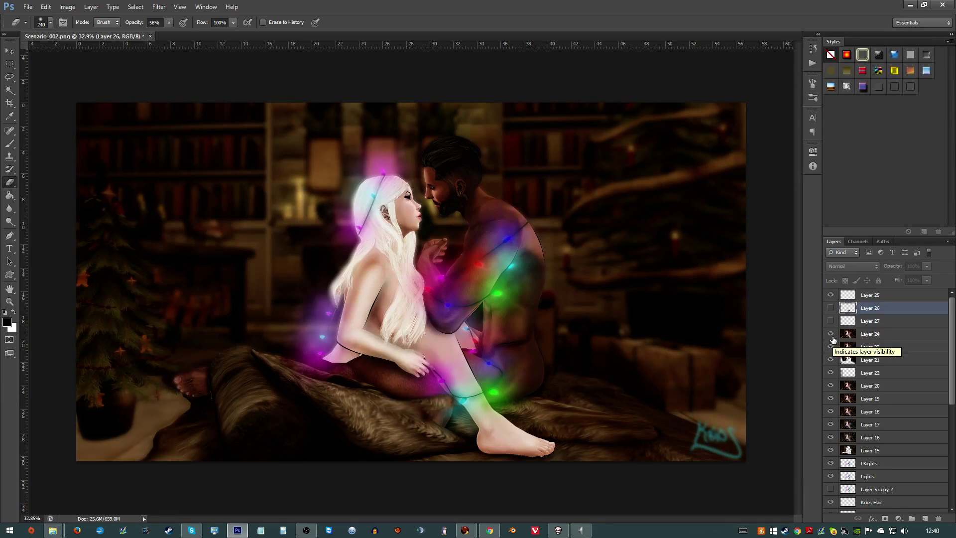
pyautogui.click(830, 307)
pyautogui.click(830, 321)
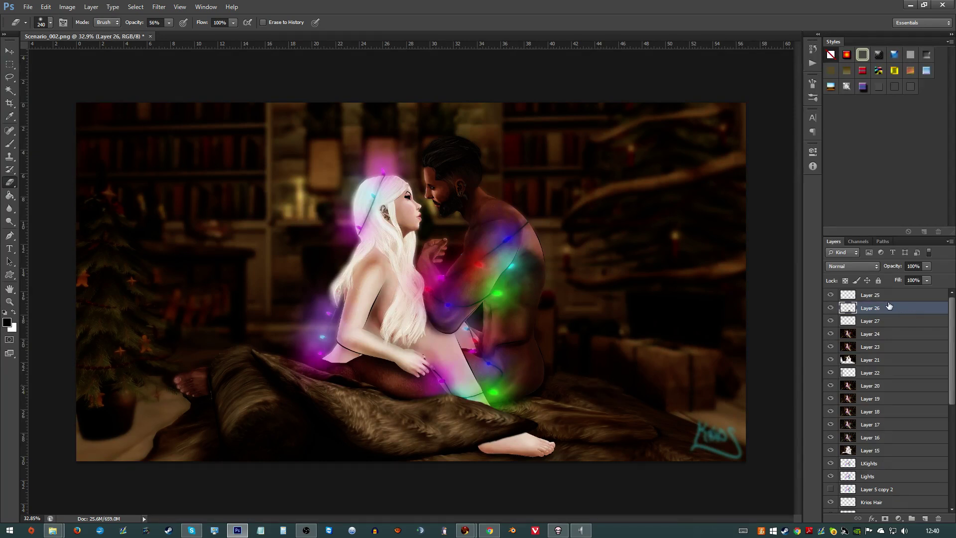
# - Hide Layers 24 to 27, pick the Lasso tool and zoom onto the foot
pyautogui.moveTo(830, 298)
pyautogui.mouseDown()
pyautogui.moveTo(838, 329)
pyautogui.moveTo(824, 328)
pyautogui.mouseUp()
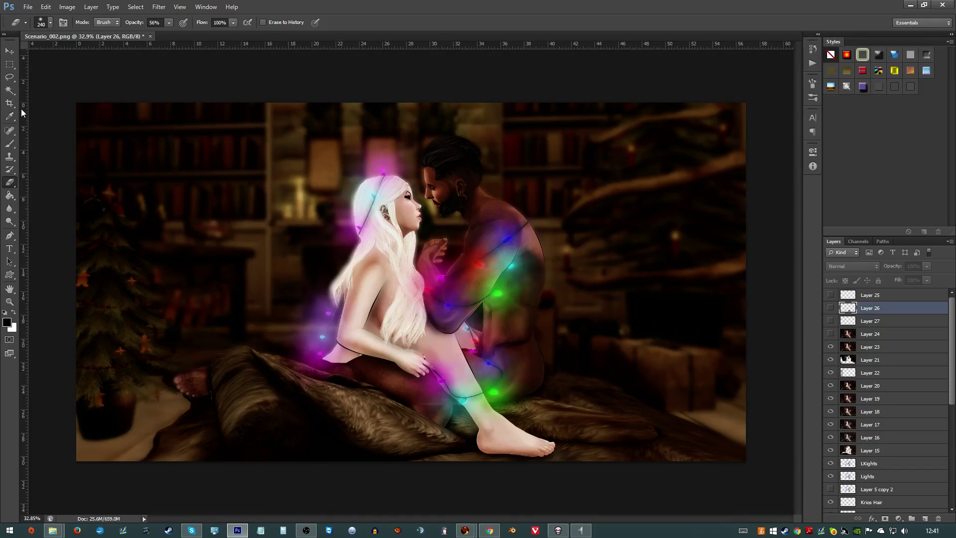
pyautogui.click(10, 77)
pyautogui.scroll(1, 562, 402)
pyautogui.scroll(4, 486, 443)
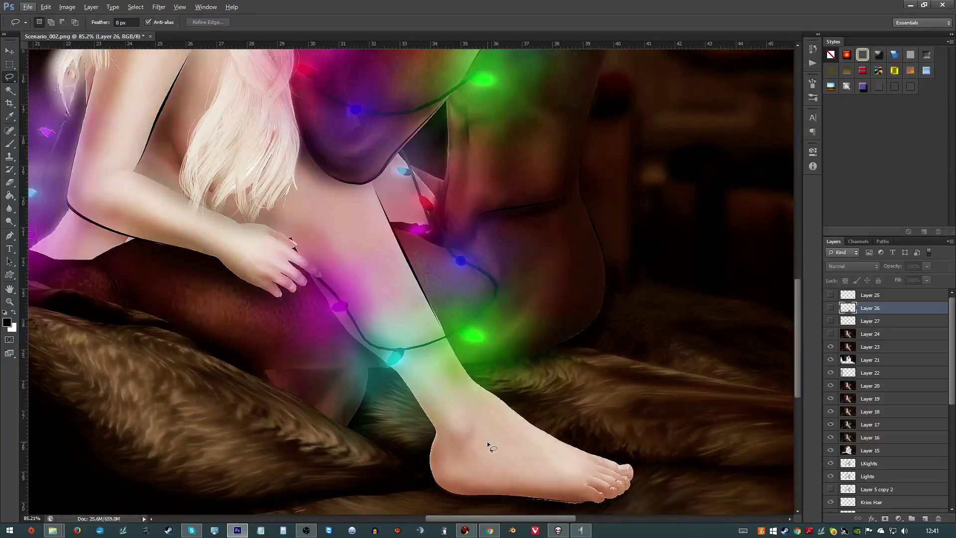
# - Lasso a narrow strip along the ankle's front edge and nudge it slightly up-left
pyautogui.scroll(3, 573, 430)
pyautogui.scroll(3, 572, 430)
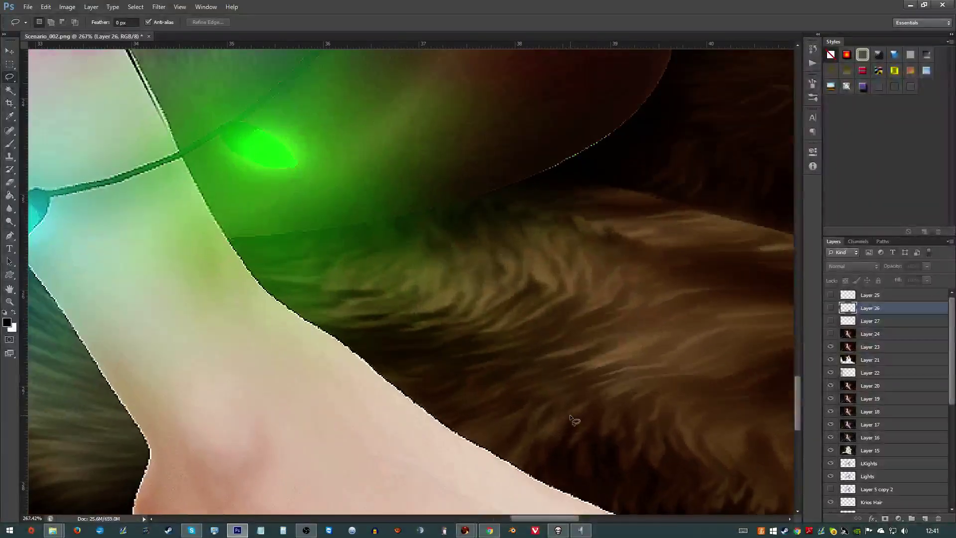
pyautogui.moveTo(263, 271)
pyautogui.mouseDown()
pyautogui.moveTo(298, 329)
pyautogui.moveTo(345, 368)
pyautogui.mouseUp()
pyautogui.moveTo(439, 428)
pyautogui.mouseDown()
pyautogui.moveTo(528, 450)
pyautogui.moveTo(269, 193)
pyautogui.mouseUp()
pyautogui.scroll(-3, 390, 318)
pyautogui.scroll(-1, 393, 329)
pyautogui.moveTo(397, 346); pyautogui.dragTo(389, 338)
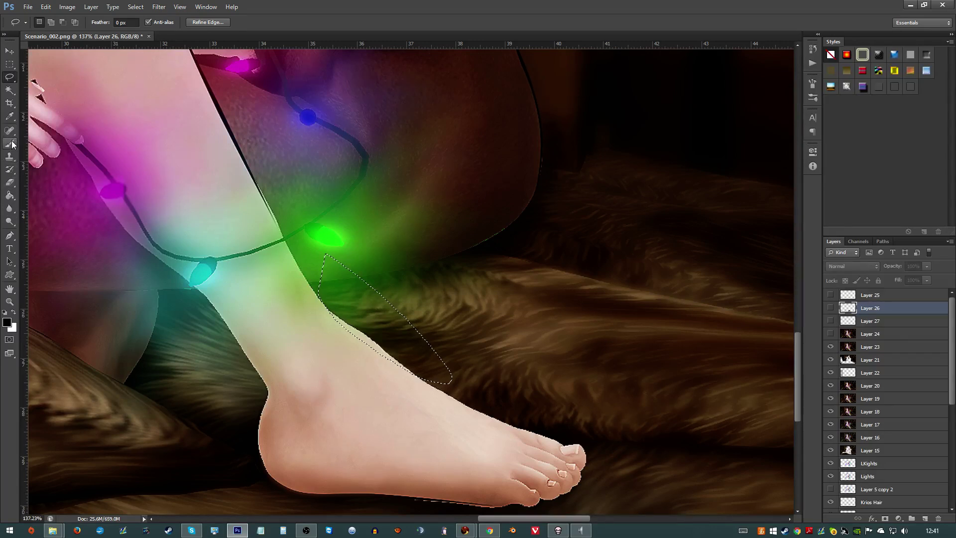
# - On Layer 23, smudge the rough foot edge with a 45 px Smudge brush
pyautogui.click(10, 208)
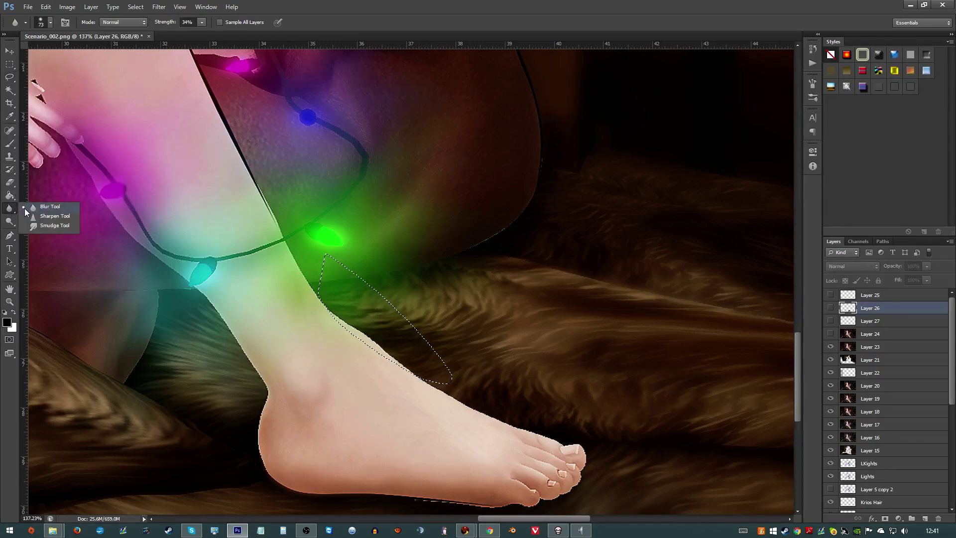
pyautogui.click(37, 225)
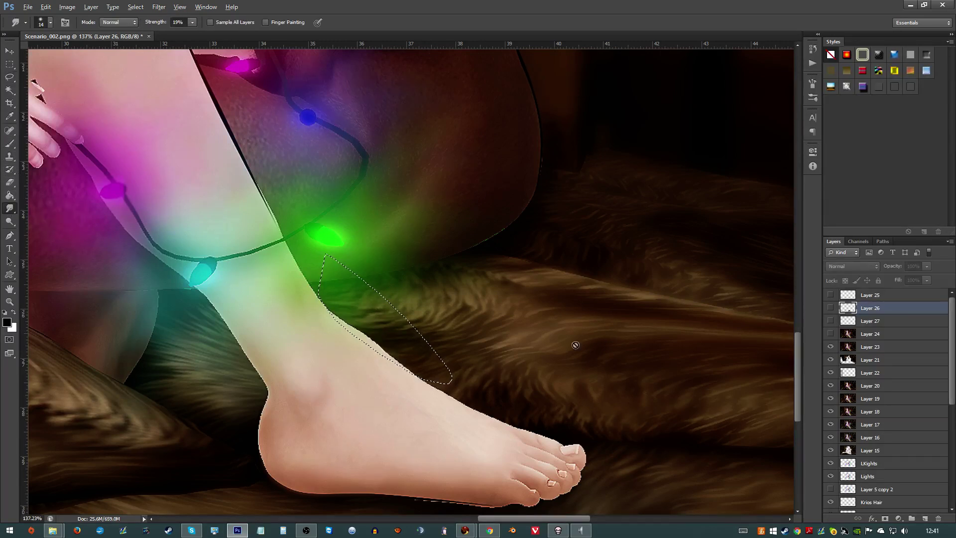
pyautogui.click(855, 333)
pyautogui.click(876, 348)
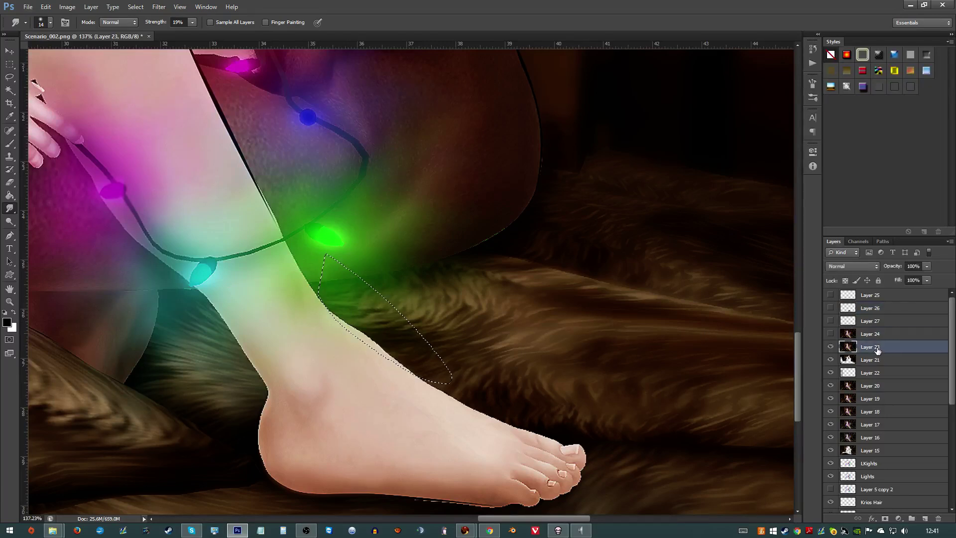
pyautogui.moveTo(370, 370); pyautogui.dragTo(386, 369)
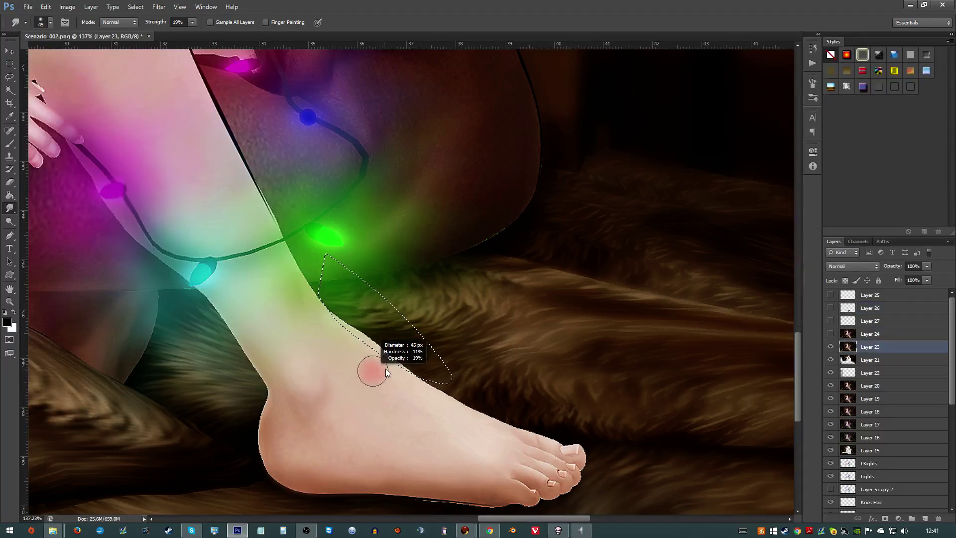
pyautogui.moveTo(356, 329)
pyautogui.mouseDown()
pyautogui.moveTo(312, 321)
pyautogui.moveTo(352, 320)
pyautogui.moveTo(318, 316)
pyautogui.moveTo(355, 311)
pyautogui.moveTo(346, 322)
pyautogui.moveTo(367, 330)
pyautogui.moveTo(325, 339)
pyautogui.moveTo(351, 337)
pyautogui.moveTo(397, 371)
pyautogui.mouseUp()
# - Deselect and zoom in and out to inspect the smoothed ankle edge
pyautogui.hotkey('ctrl', 'd')
pyautogui.scroll(-3, 493, 426)
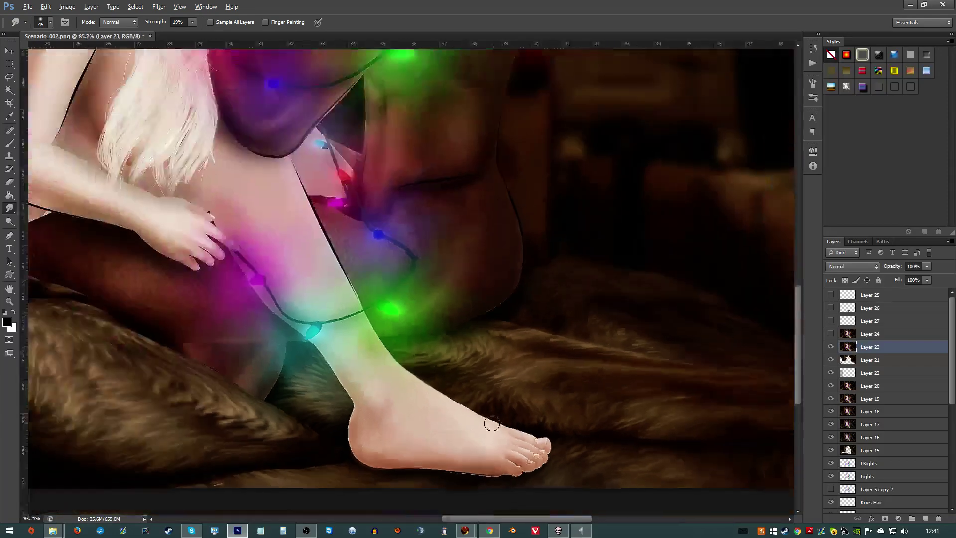
pyautogui.scroll(-2, 580, 438)
pyautogui.scroll(4, 572, 441)
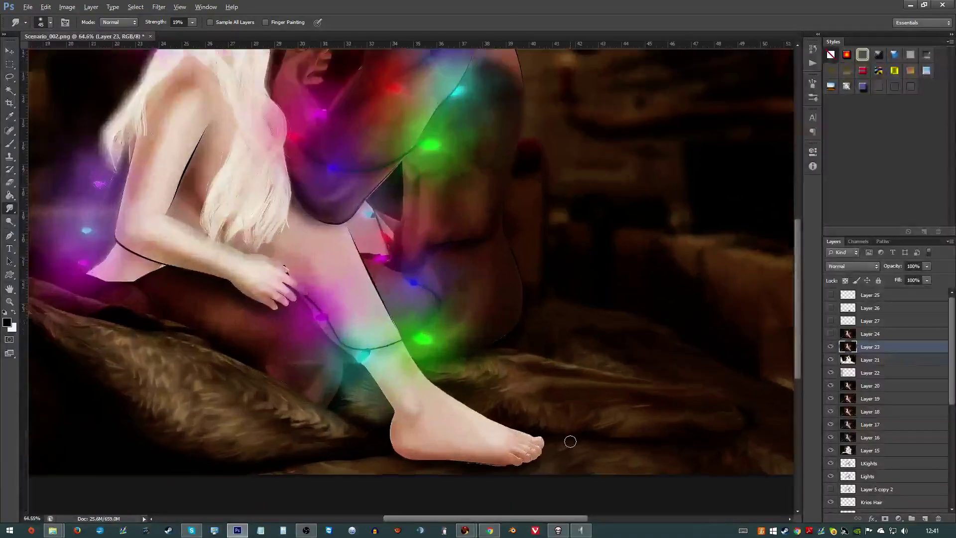
pyautogui.scroll(-2, 544, 428)
pyautogui.scroll(3, 491, 375)
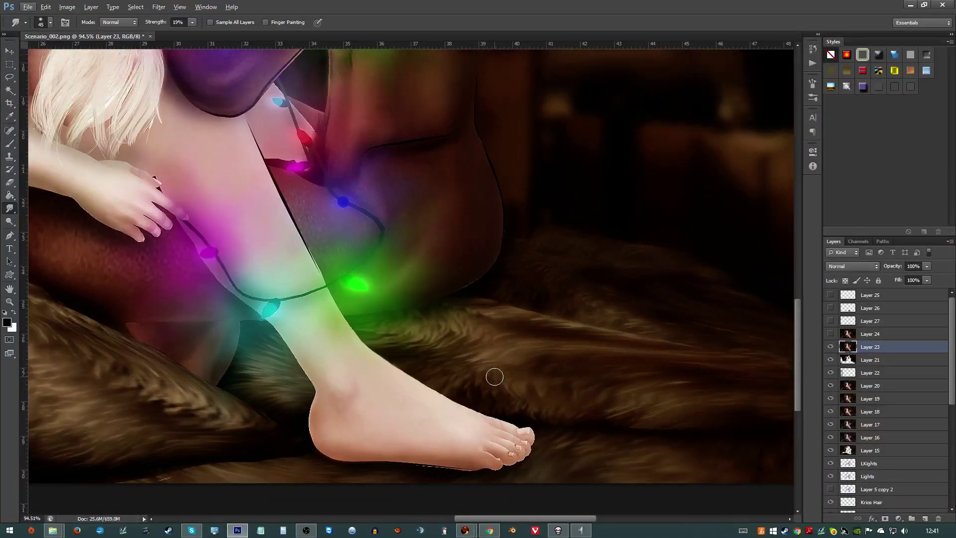
pyautogui.scroll(2, 489, 365)
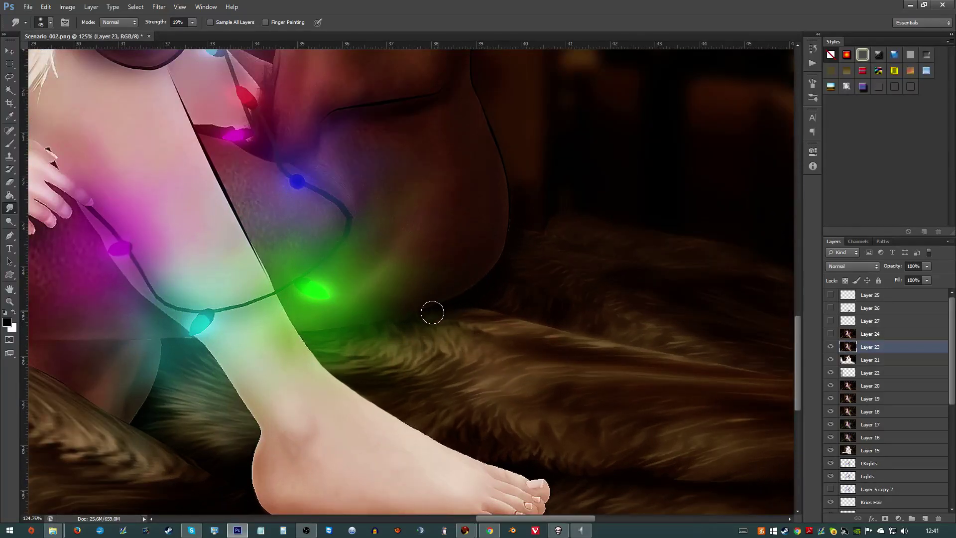
pyautogui.scroll(-5, 368, 329)
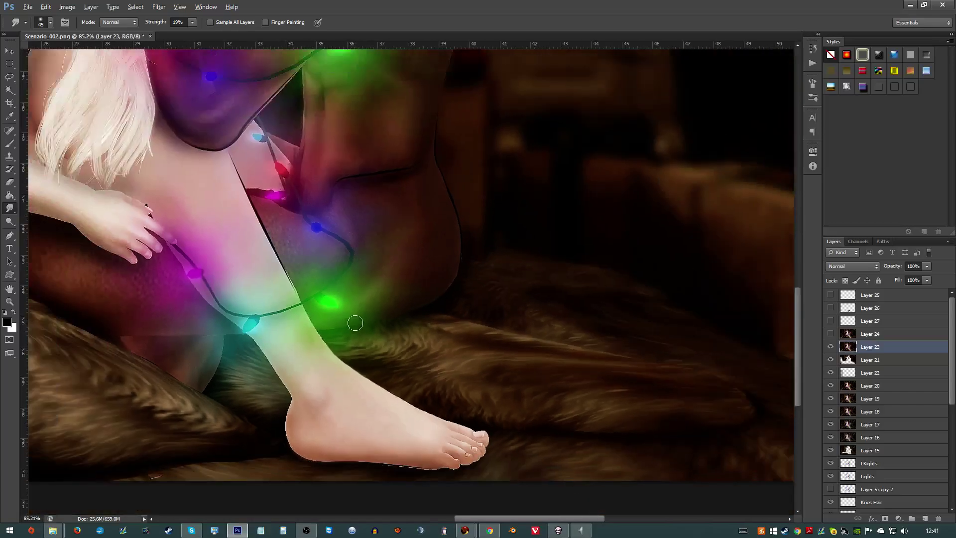
pyautogui.scroll(4, 374, 369)
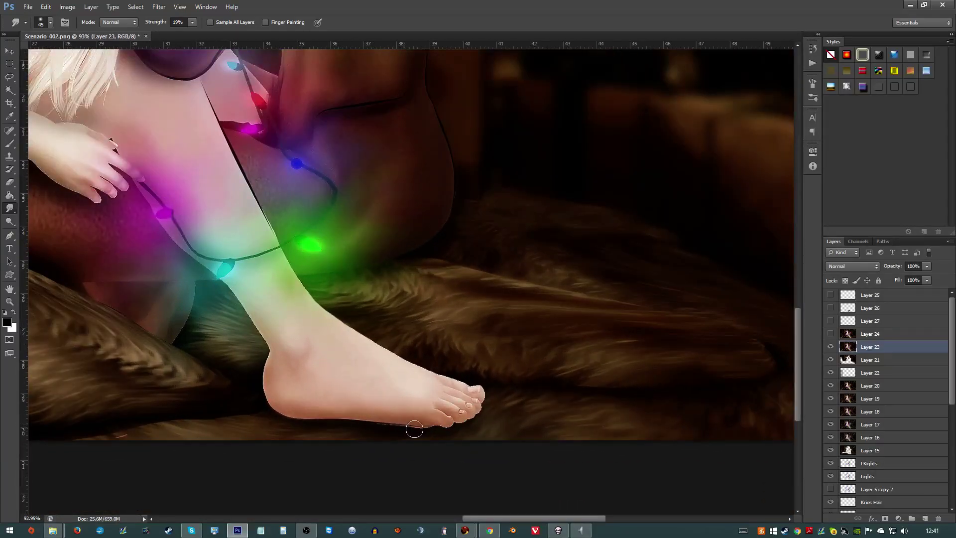
pyautogui.scroll(-5, 504, 402)
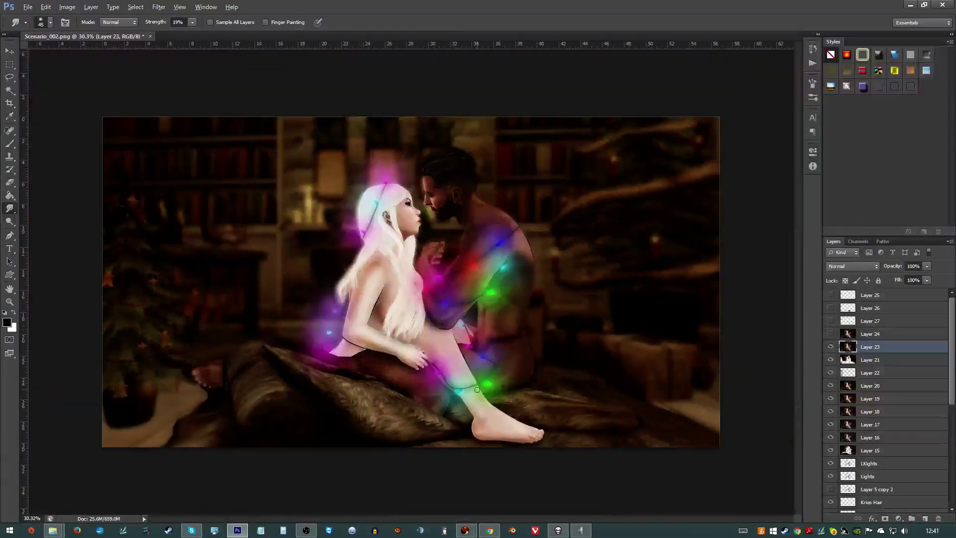
pyautogui.scroll(2, 511, 297)
pyautogui.scroll(-2, 507, 293)
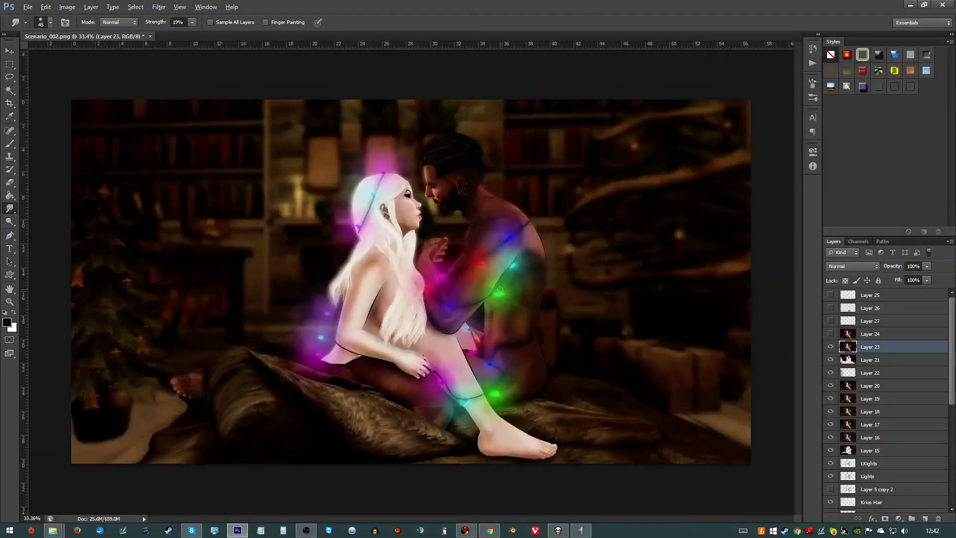
# - Add a new layer above Layer 25 and load signature brush 371
pyautogui.click(874, 297)
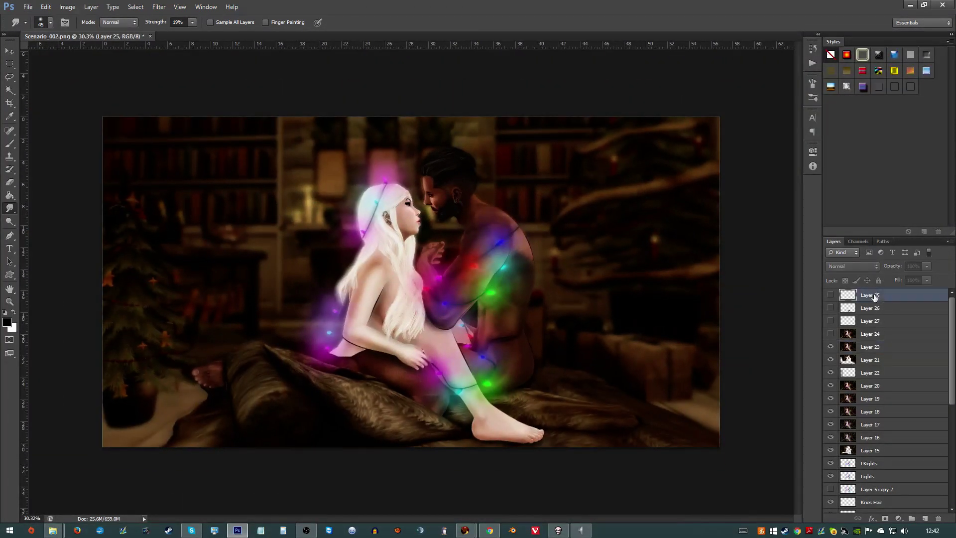
pyautogui.click(926, 519)
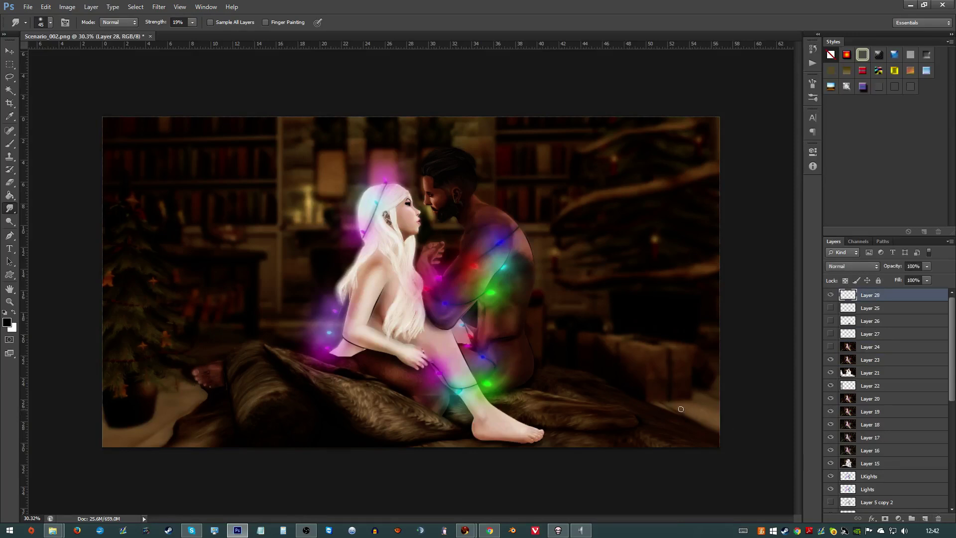
pyautogui.press('b')
pyautogui.rightClick(618, 399)
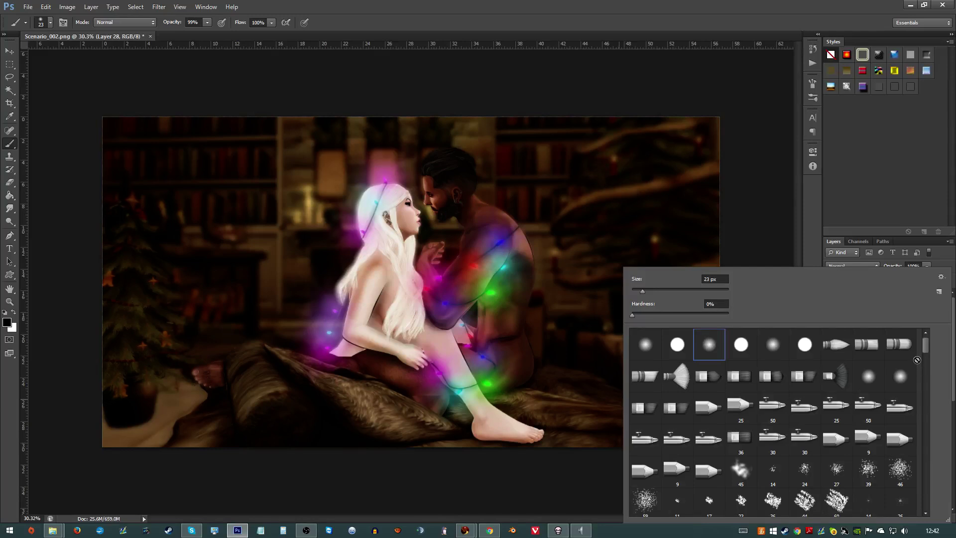
pyautogui.moveTo(925, 346); pyautogui.dragTo(934, 515)
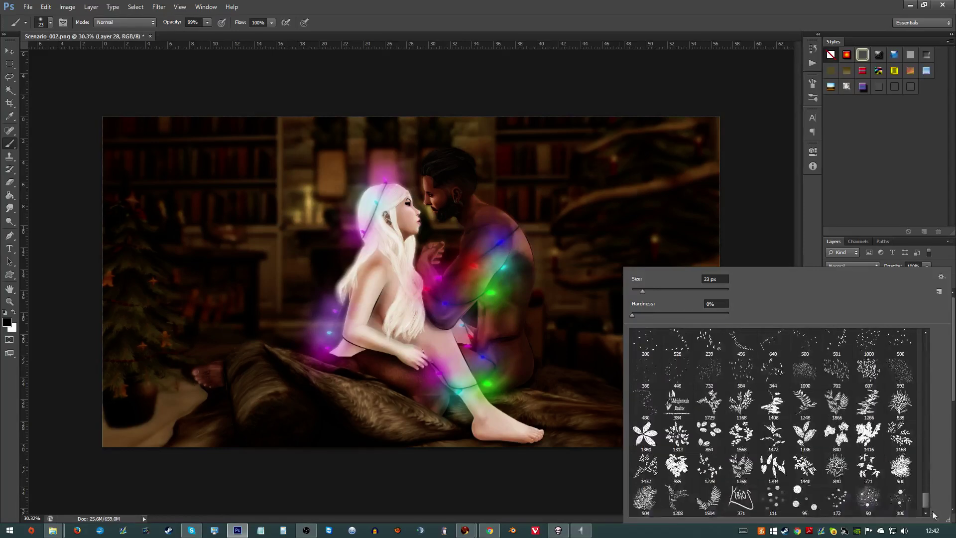
pyautogui.click(741, 498)
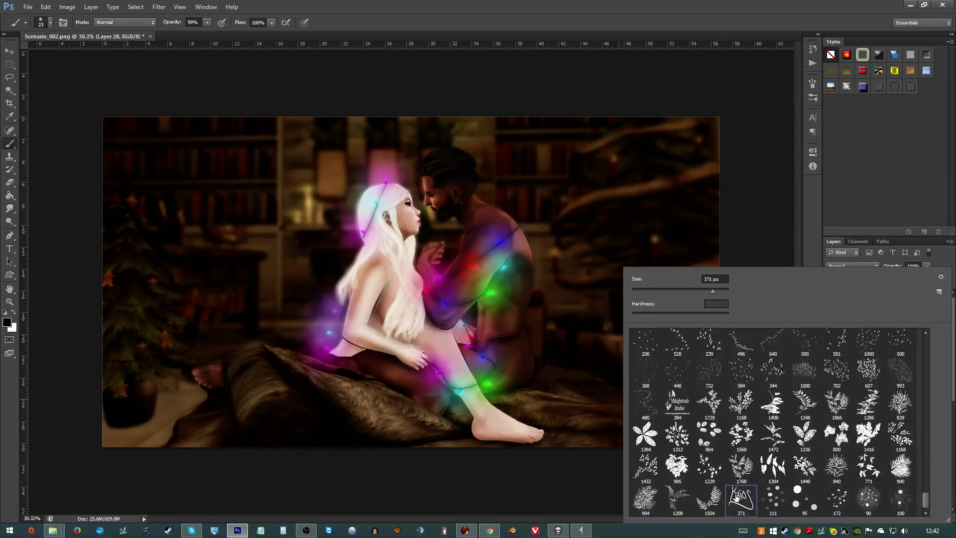
# - Stamp a pink signature in the bottom-right corner, then sample the foot's skin tone
pyautogui.keyDown('alt'); pyautogui.click(390, 172); pyautogui.keyUp('alt')
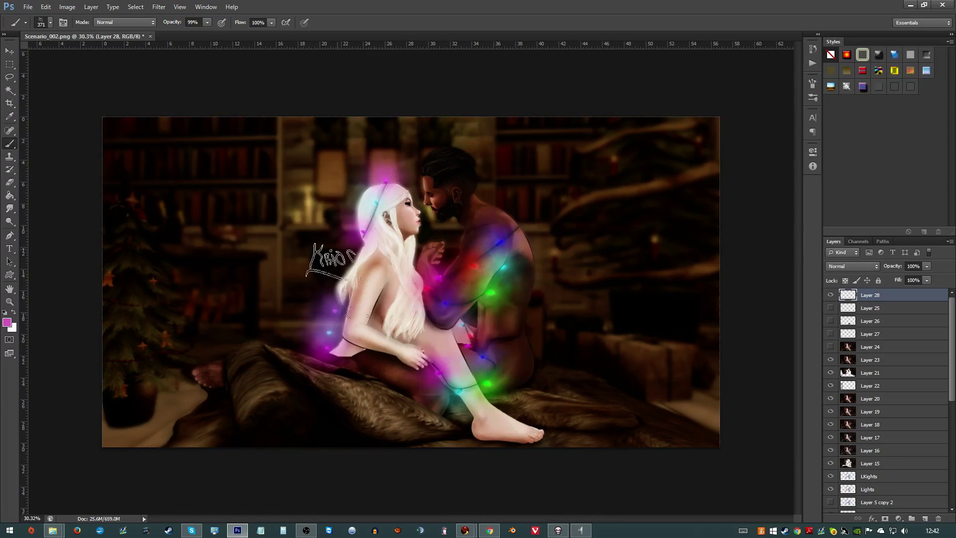
pyautogui.click(694, 432)
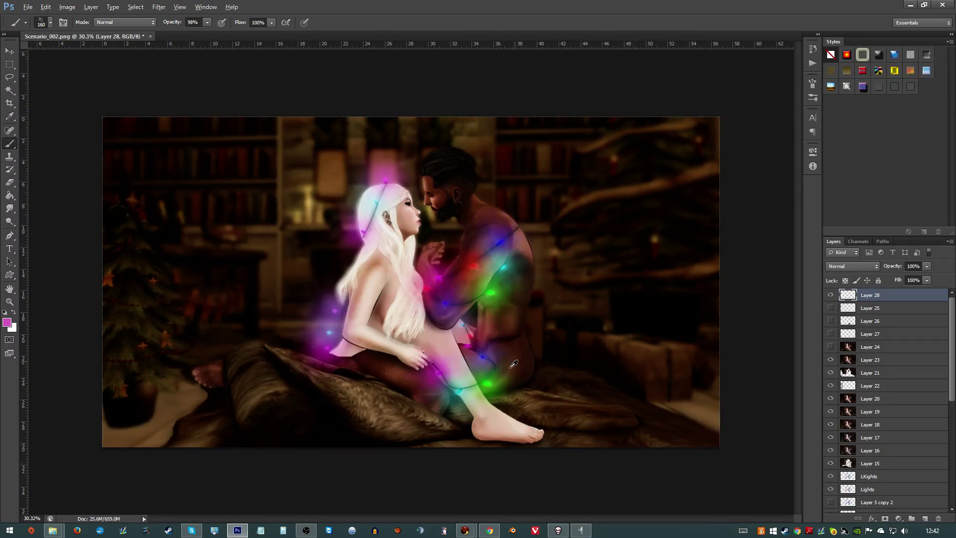
pyautogui.keyDown('alt'); pyautogui.click(504, 412); pyautogui.keyUp('alt')
# - Save a JPEG copy named Merry Christmas at maximum quality 12
pyautogui.hotkey('ctrl', 'shift', 's')
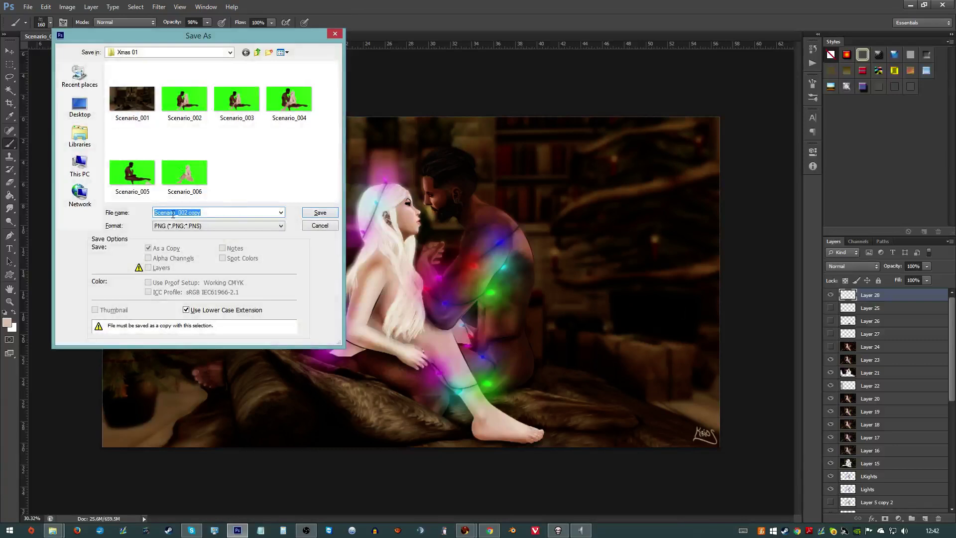
pyautogui.click(191, 230)
pyautogui.click(192, 234)
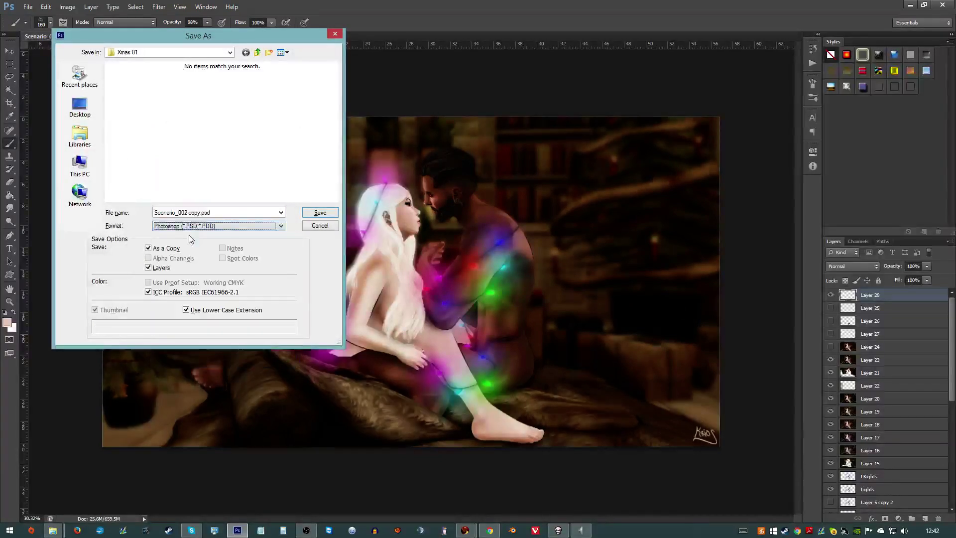
pyautogui.click(214, 227)
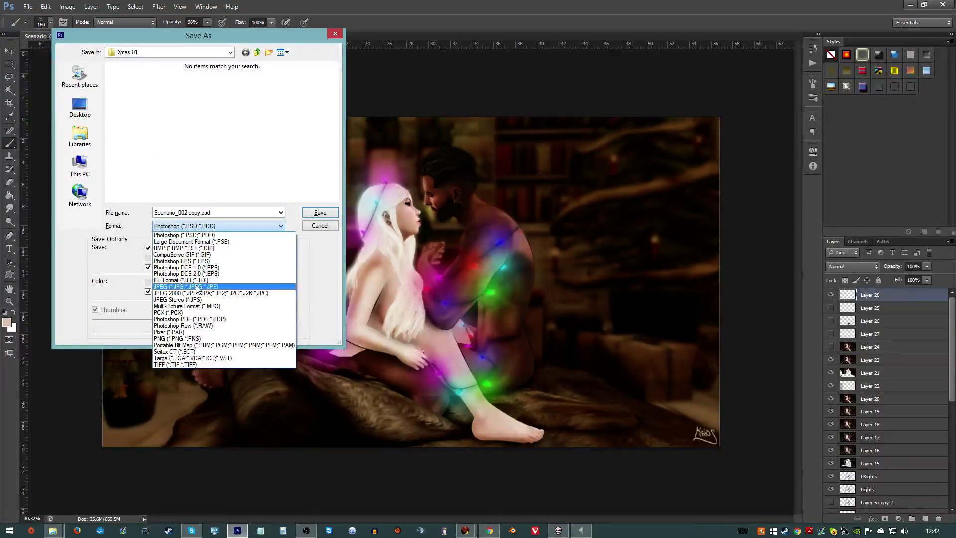
pyautogui.click(198, 283)
pyautogui.click(190, 216)
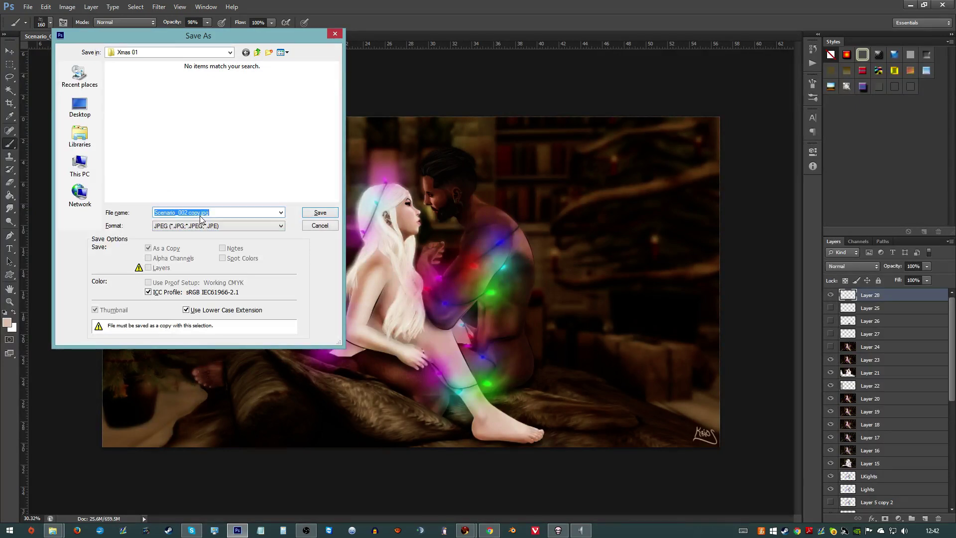
pyautogui.press('BackSpace')
pyautogui.write('[[KriosPictures] Merry Christmas')
pyautogui.click(309, 217)
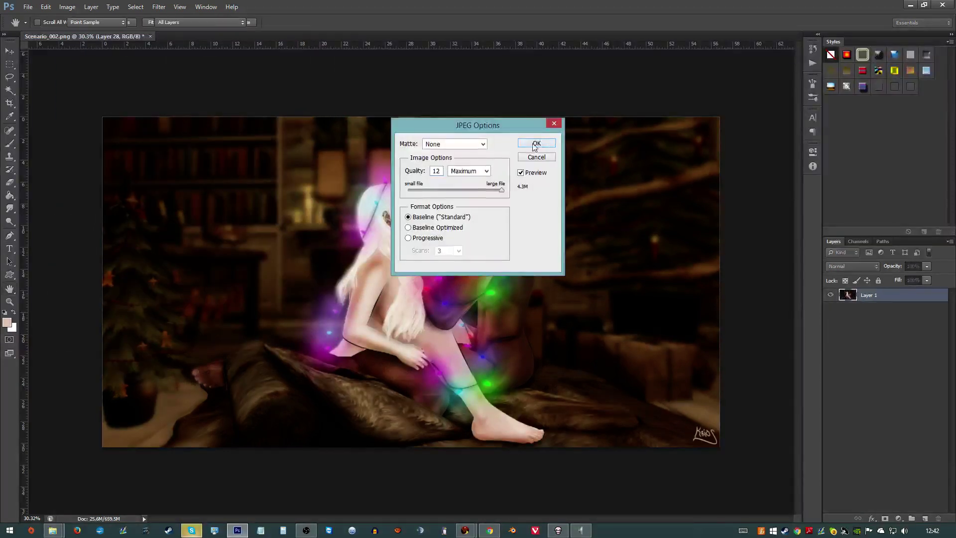
pyautogui.click(535, 144)
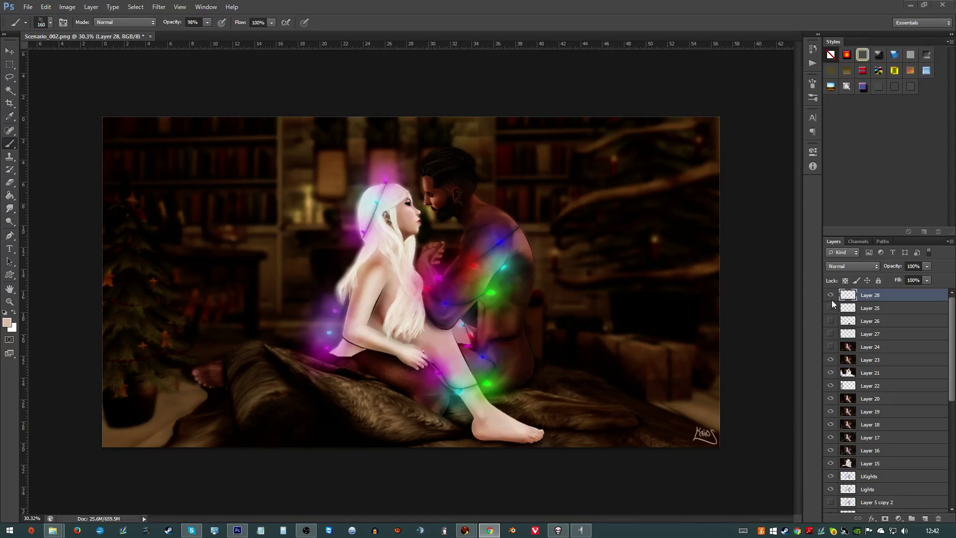
# - Make Layer 23 the active layer again
pyautogui.click(866, 361)
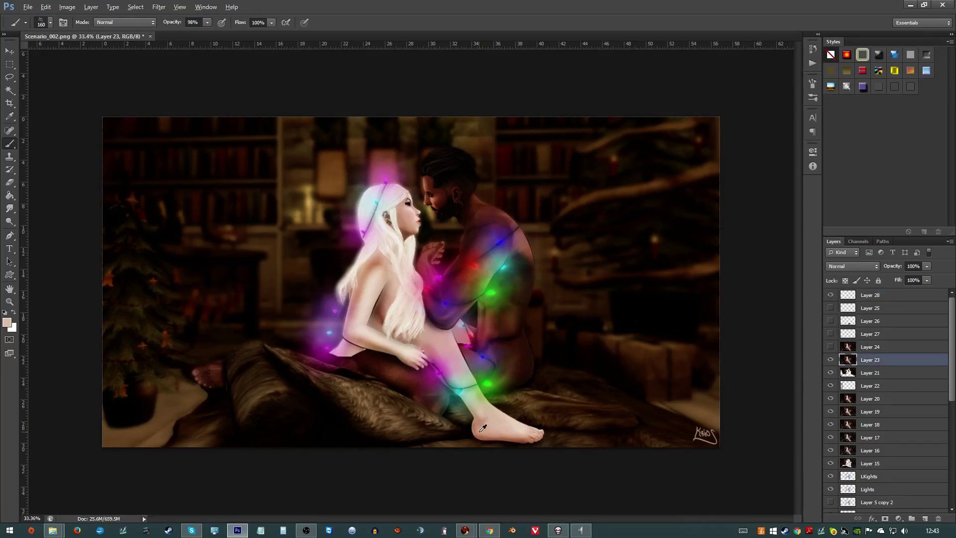
pyautogui.scroll(5, 513, 432)
pyautogui.scroll(-3, 583, 436)
# - Lasso the fur above the foot's upper edge and shift the selection over it
pyautogui.scroll(3, 575, 429)
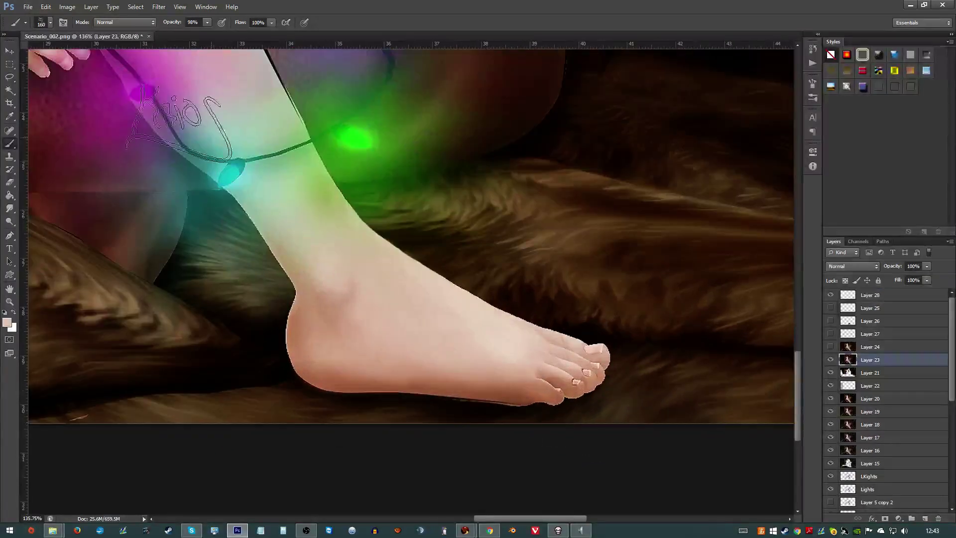
pyautogui.click(14, 76)
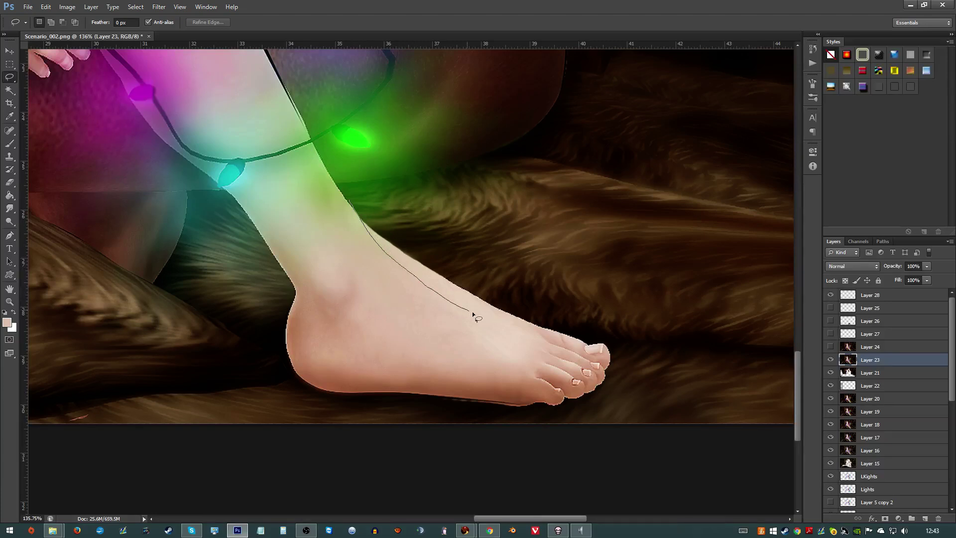
pyautogui.moveTo(522, 329)
pyautogui.mouseDown()
pyautogui.moveTo(627, 320)
pyautogui.moveTo(632, 307)
pyautogui.mouseUp()
pyautogui.moveTo(523, 298)
pyautogui.mouseDown()
pyautogui.moveTo(508, 279)
pyautogui.moveTo(520, 292)
pyautogui.mouseUp()
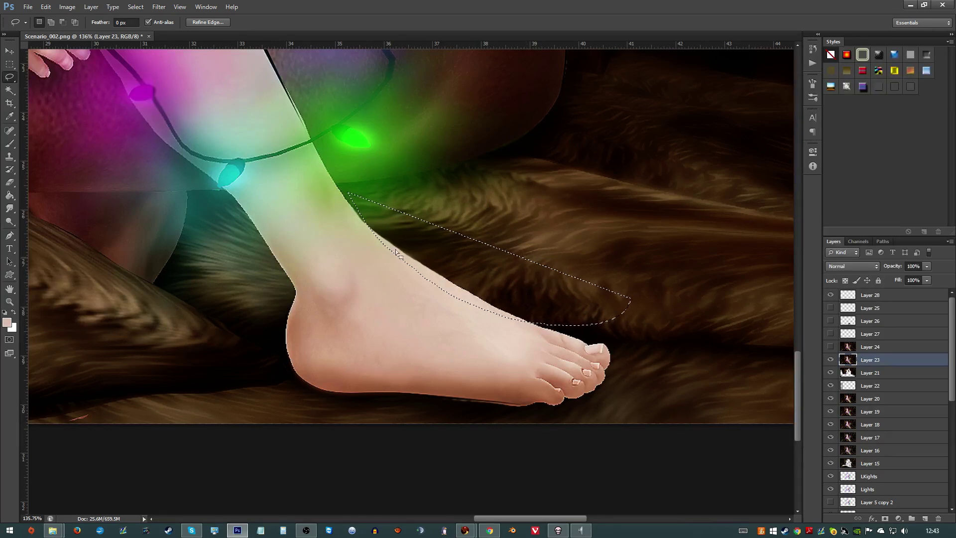
# - Smudge the ankle edge inside the selection at 19% strength, then deselect
pyautogui.click(9, 208)
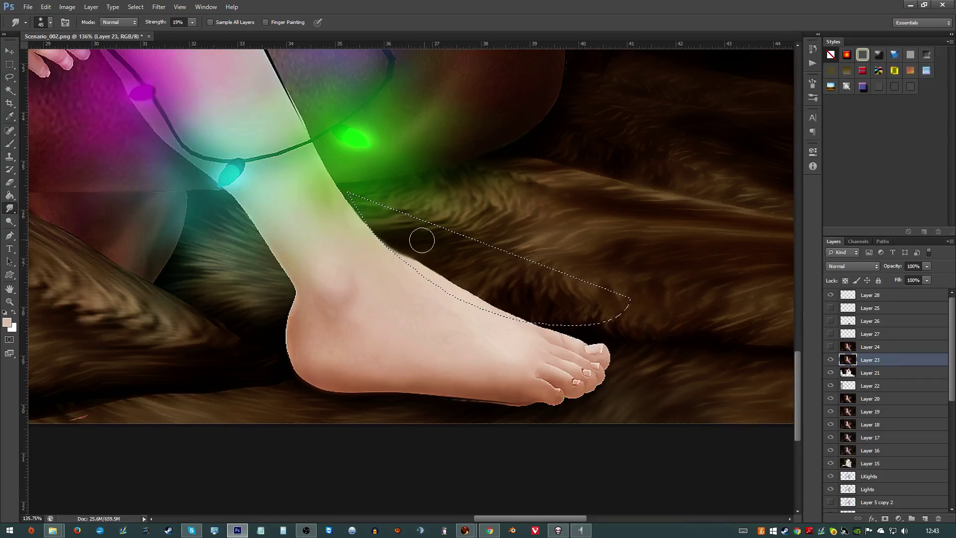
pyautogui.moveTo(373, 225)
pyautogui.mouseDown()
pyautogui.moveTo(421, 242)
pyautogui.moveTo(406, 254)
pyautogui.moveTo(423, 264)
pyautogui.moveTo(431, 254)
pyautogui.moveTo(401, 258)
pyautogui.moveTo(413, 269)
pyautogui.moveTo(454, 275)
pyautogui.moveTo(414, 271)
pyautogui.moveTo(410, 257)
pyautogui.moveTo(461, 279)
pyautogui.moveTo(419, 277)
pyautogui.moveTo(422, 263)
pyautogui.moveTo(431, 282)
pyautogui.moveTo(440, 277)
pyautogui.moveTo(443, 295)
pyautogui.moveTo(482, 290)
pyautogui.moveTo(447, 294)
pyautogui.moveTo(437, 308)
pyautogui.moveTo(468, 292)
pyautogui.moveTo(453, 292)
pyautogui.moveTo(447, 300)
pyautogui.moveTo(478, 323)
pyautogui.moveTo(533, 310)
pyautogui.moveTo(491, 328)
pyautogui.moveTo(508, 310)
pyautogui.moveTo(434, 295)
pyautogui.moveTo(468, 300)
pyautogui.moveTo(466, 280)
pyautogui.moveTo(440, 292)
pyautogui.moveTo(499, 301)
pyautogui.moveTo(467, 309)
pyautogui.moveTo(570, 321)
pyautogui.mouseUp()
pyautogui.hotkey('ctrl', 'd')
pyautogui.scroll(-3, 563, 322)
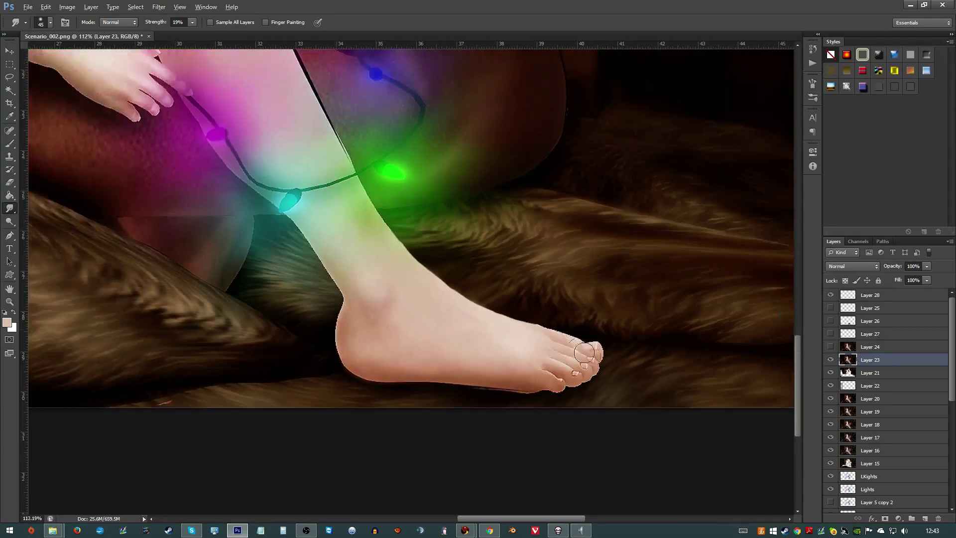
pyautogui.scroll(4, 545, 346)
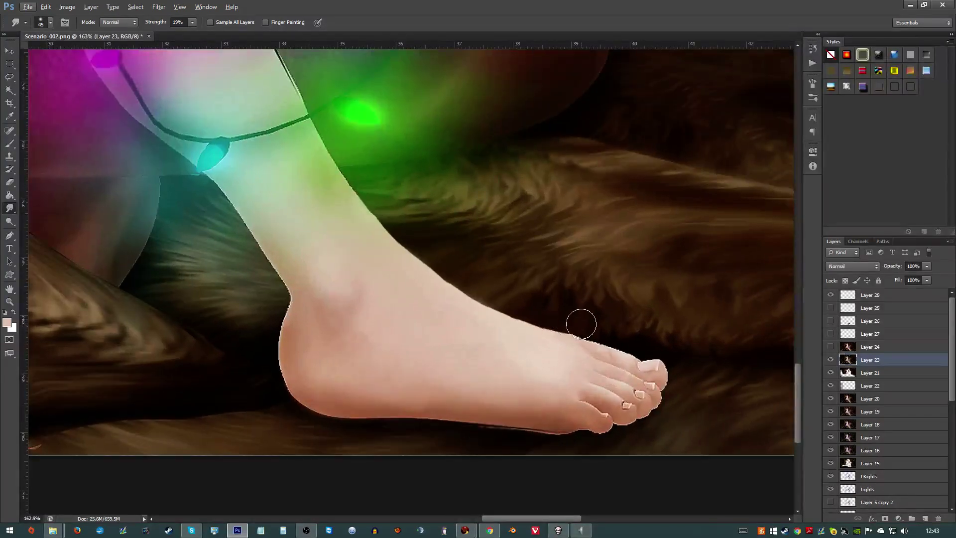
# - Restore the previous selection with Ctrl+Alt+Z, then deselect it again
pyautogui.press('alt')
pyautogui.scroll(-2, 494, 409)
pyautogui.scroll(-2, 498, 414)
pyautogui.scroll(5, 514, 428)
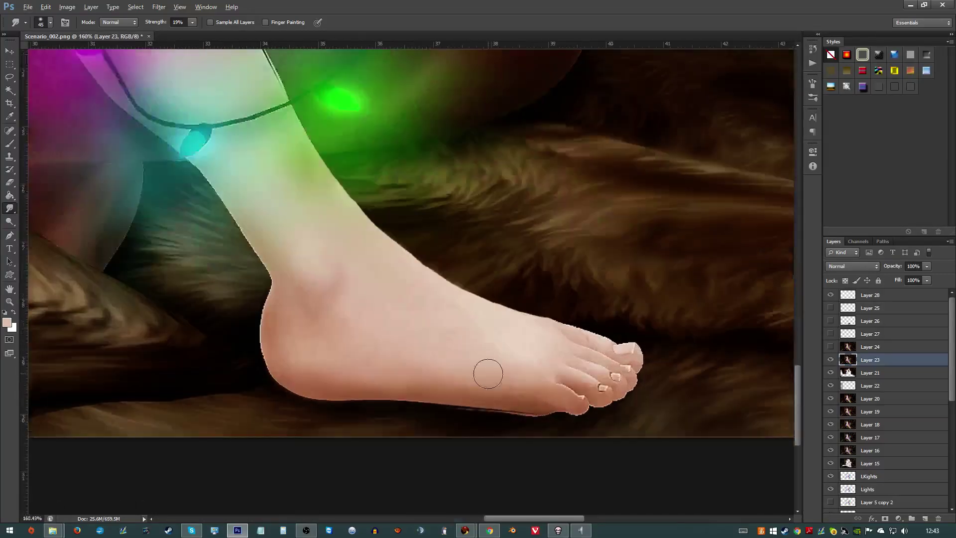
pyautogui.scroll(-5, 478, 220)
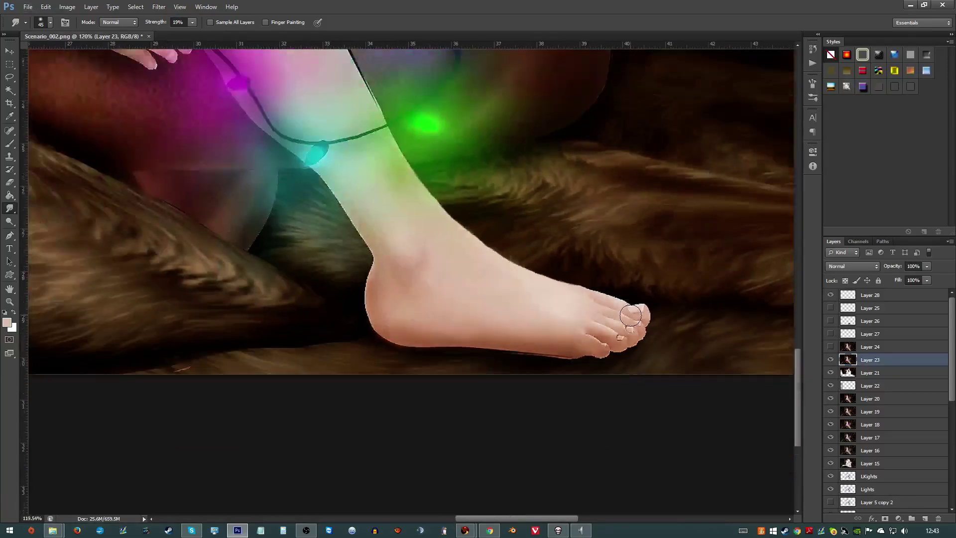
pyautogui.scroll(4, 631, 321)
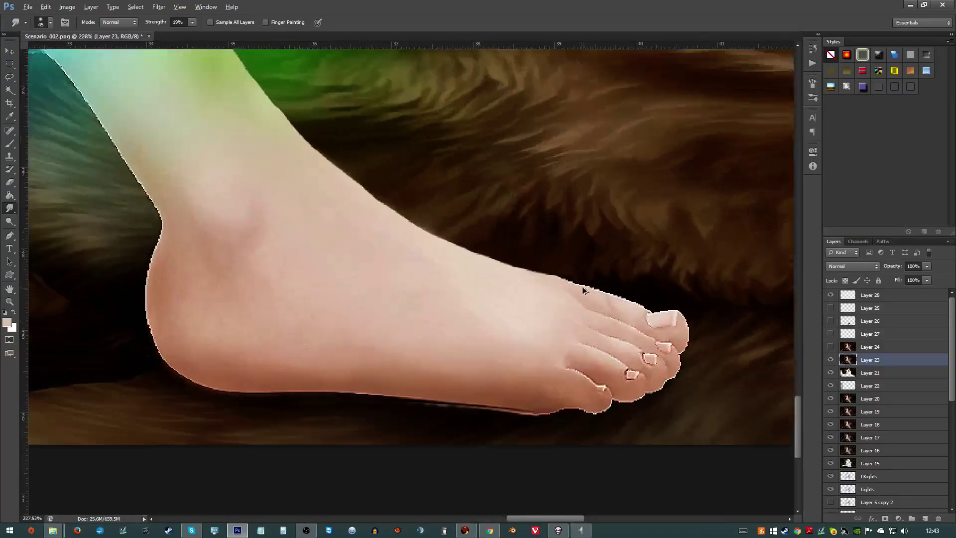
pyautogui.hotkey('ctrl', 'alt', 'z')
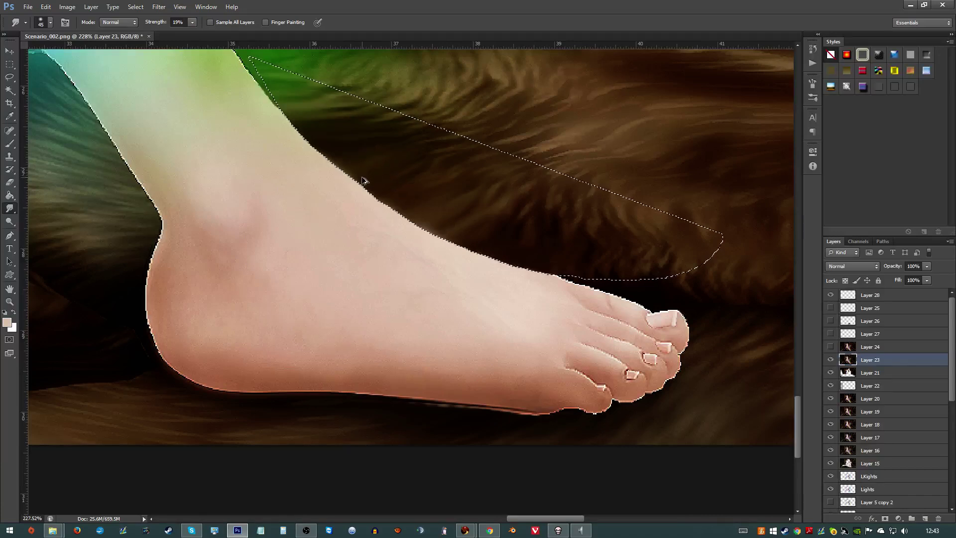
pyautogui.hotkey('ctrl', 'd')
# - Draw a closed Pen path following the foot's top edge from ankle to toes
pyautogui.click(9, 235)
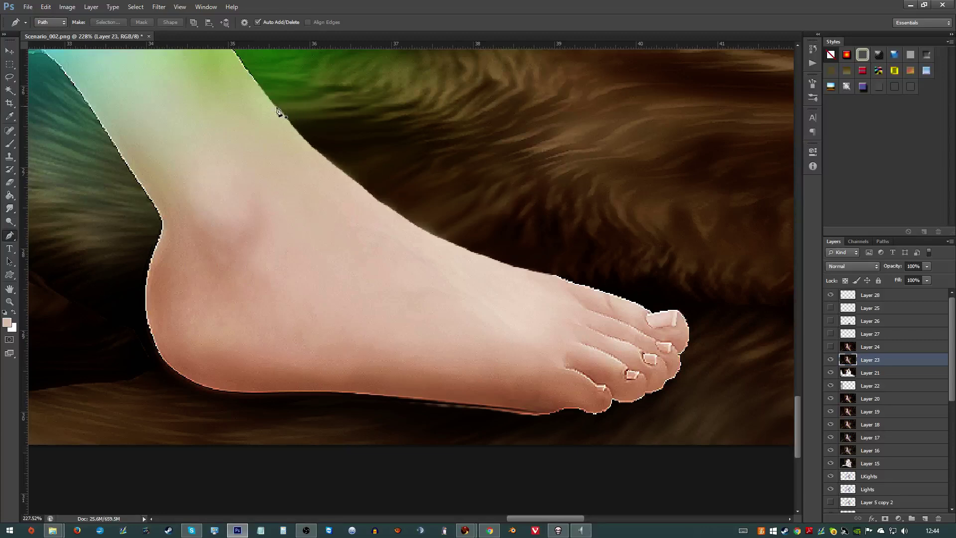
pyautogui.click(261, 90)
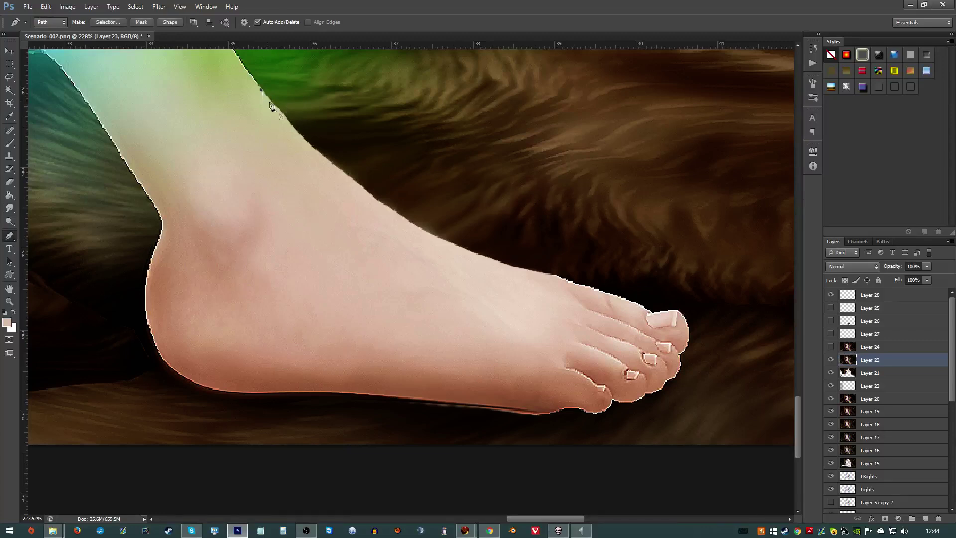
pyautogui.click(557, 276)
pyautogui.moveTo(413, 187); pyautogui.dragTo(389, 209)
pyautogui.moveTo(460, 254); pyautogui.dragTo(463, 259)
pyautogui.click(492, 328)
pyautogui.moveTo(319, 296); pyautogui.dragTo(309, 284)
pyautogui.moveTo(178, 157); pyautogui.dragTo(173, 144)
pyautogui.click(255, 91)
# - Convert the path to a selection and smudge the foot's upper edge smooth
pyautogui.rightClick(269, 150)
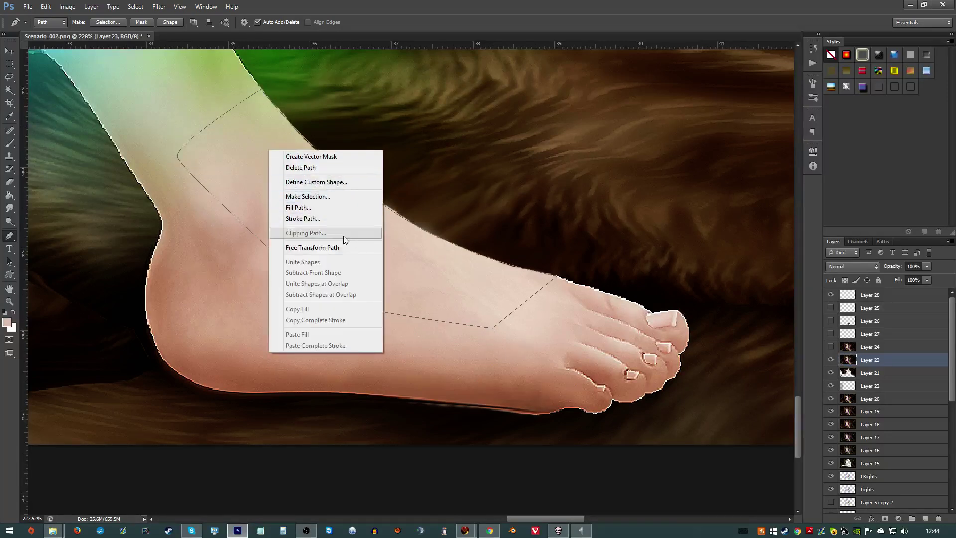
pyautogui.click(308, 196)
pyautogui.press('Return')
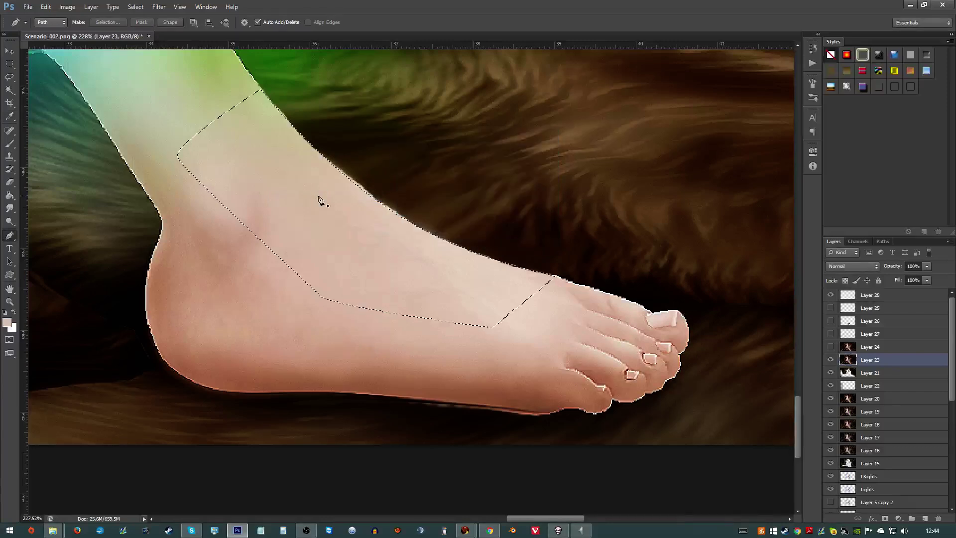
pyautogui.click(10, 208)
pyautogui.moveTo(317, 140)
pyautogui.mouseDown()
pyautogui.moveTo(277, 124)
pyautogui.moveTo(290, 115)
pyautogui.moveTo(392, 211)
pyautogui.moveTo(458, 232)
pyautogui.moveTo(508, 264)
pyautogui.moveTo(534, 258)
pyautogui.mouseUp()
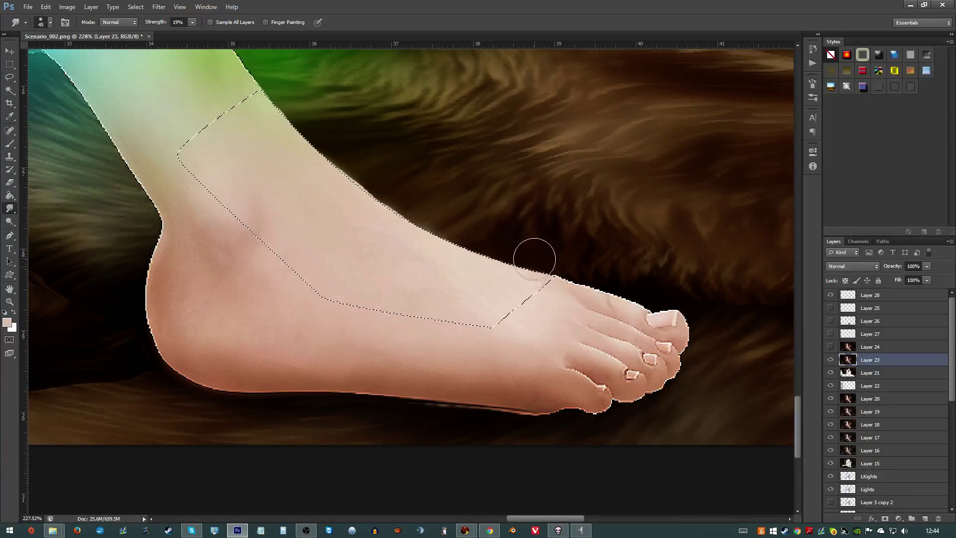
# - Invert the selection to smudge the outside of the edge, then deselect
pyautogui.press('l')
pyautogui.rightClick(288, 207)
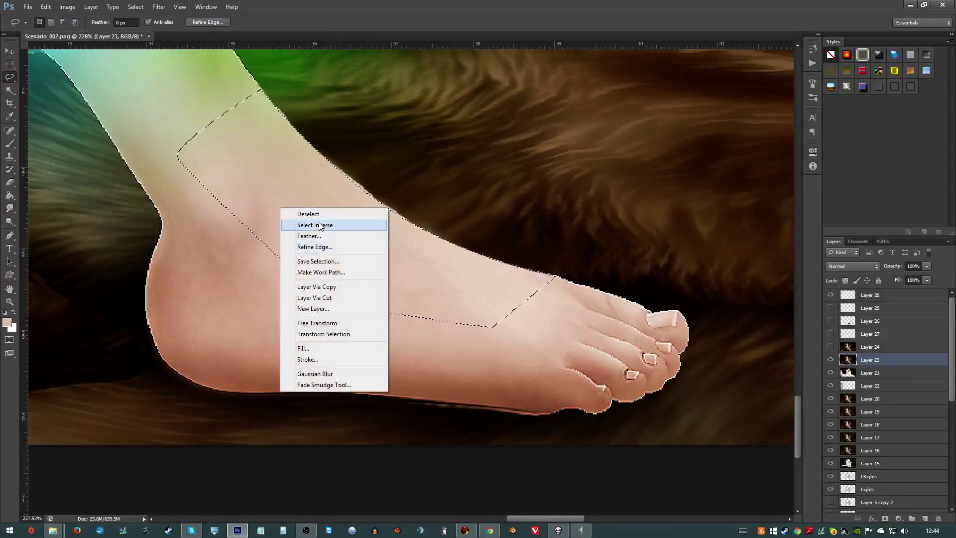
pyautogui.click(313, 225)
pyautogui.click(9, 208)
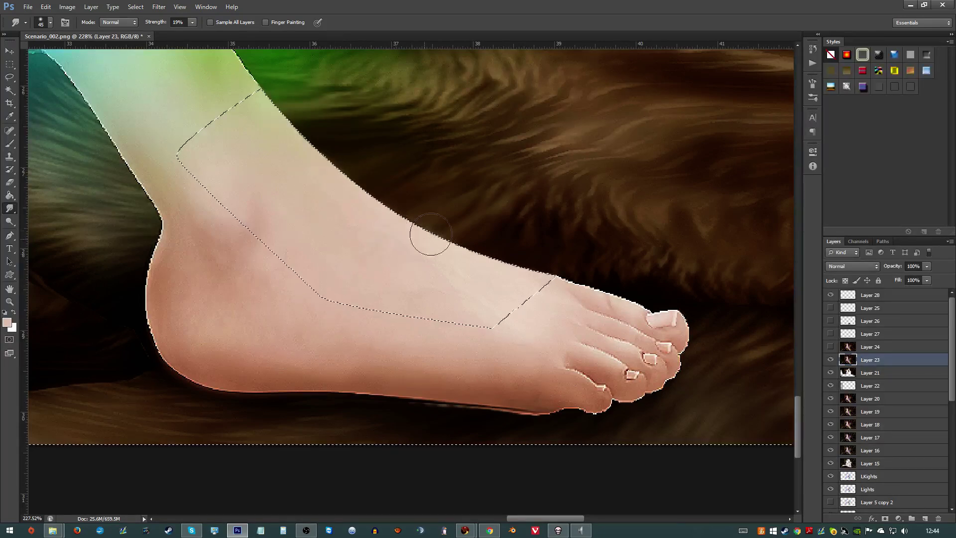
pyautogui.hotkey('ctrl', 'd')
pyautogui.scroll(-3, 424, 290)
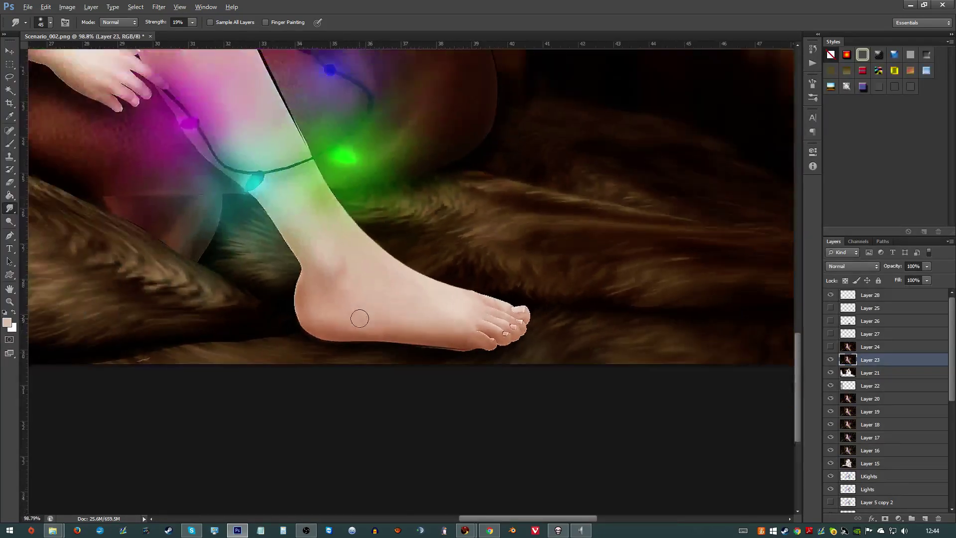
pyautogui.scroll(5, 342, 316)
pyautogui.scroll(5, 444, 328)
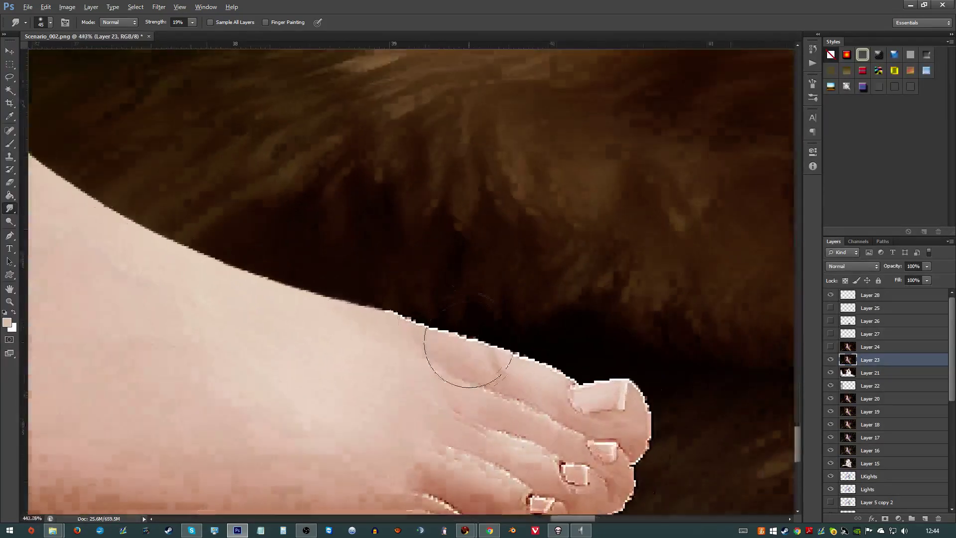
# - Shrink the smudge brush slightly and zoom out to view the whole picture
pyautogui.moveTo(416, 273)
pyautogui.mouseDown()
pyautogui.moveTo(383, 279)
pyautogui.moveTo(444, 314)
pyautogui.moveTo(478, 306)
pyautogui.moveTo(574, 355)
pyautogui.moveTo(498, 323)
pyautogui.moveTo(537, 350)
pyautogui.moveTo(400, 289)
pyautogui.mouseUp()
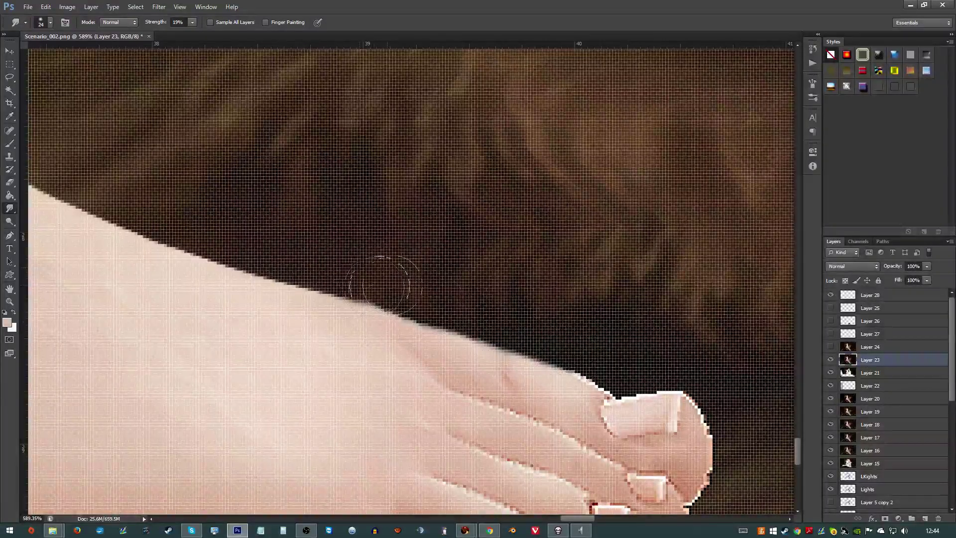
pyautogui.scroll(-8, 383, 284)
pyautogui.scroll(4, 458, 421)
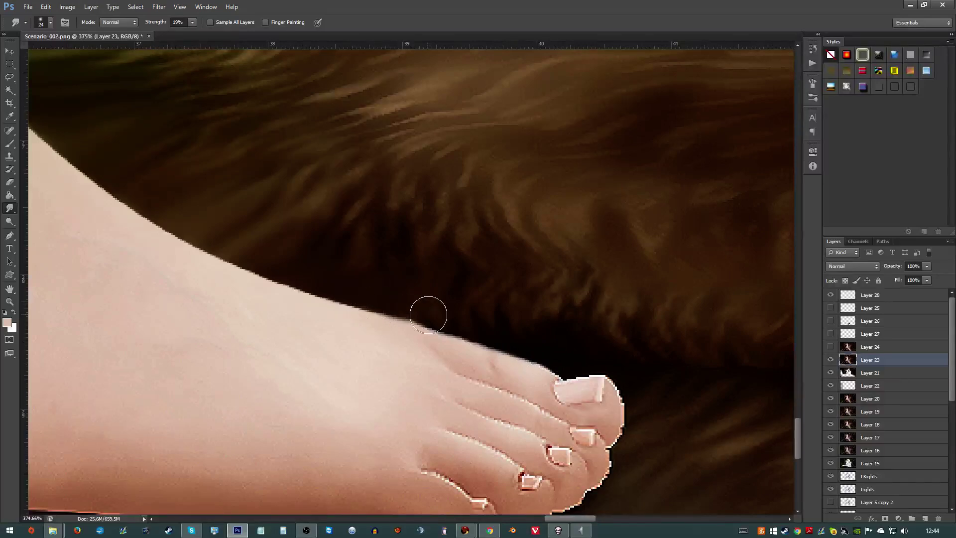
pyautogui.scroll(-8, 492, 356)
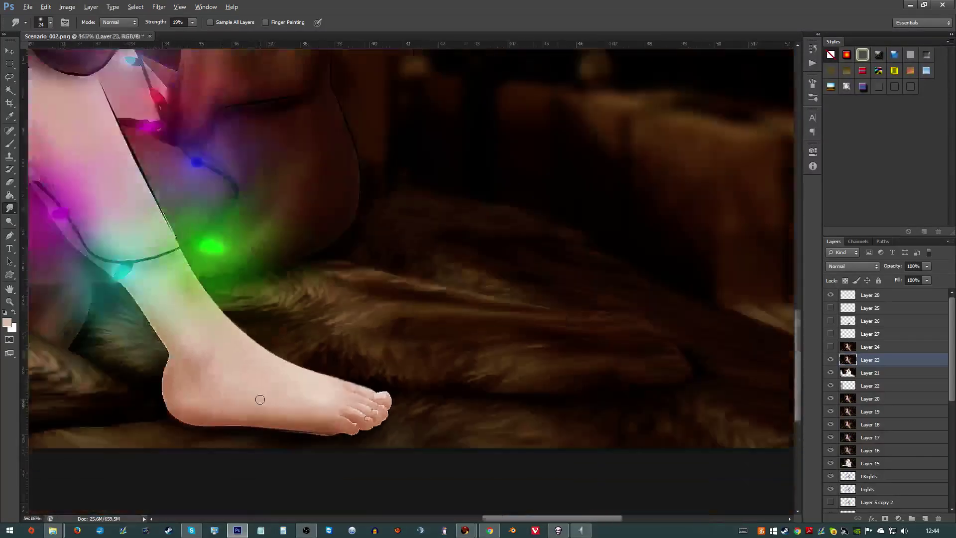
pyautogui.scroll(-1, 252, 391)
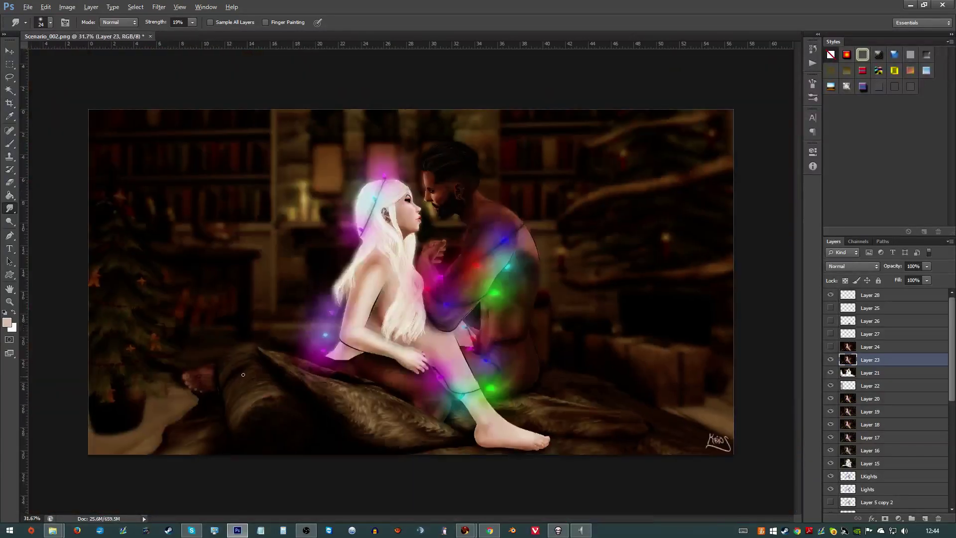
# - Re-save as JPEG, replacing Merry Christmas in Xmas 01 at Maximum quality
pyautogui.hotkey('ctrl', 'shift', 's')
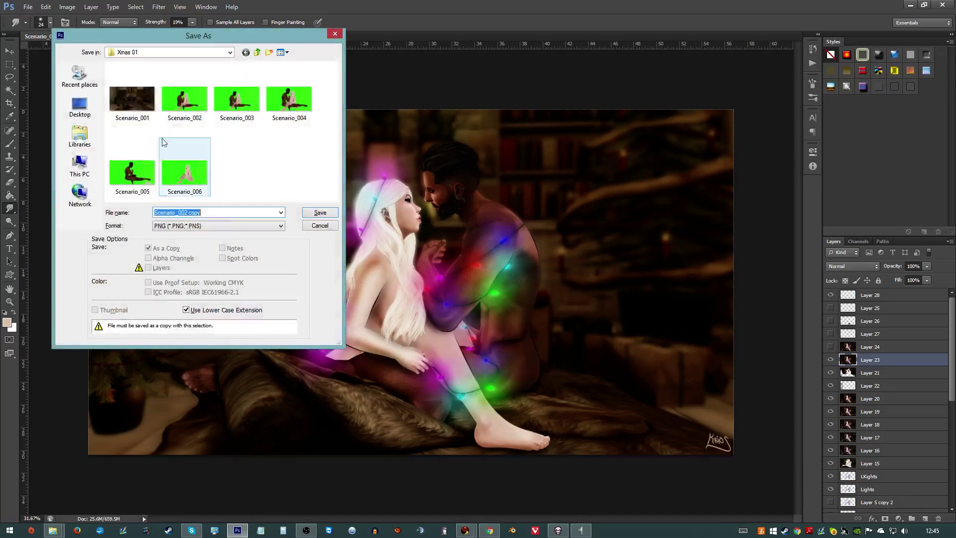
pyautogui.click(211, 226)
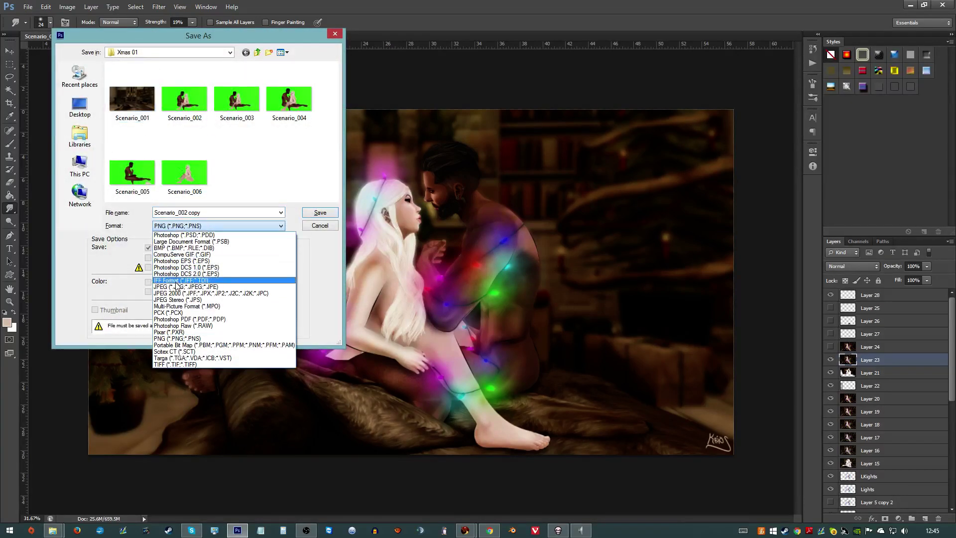
pyautogui.click(176, 286)
pyautogui.click(131, 98)
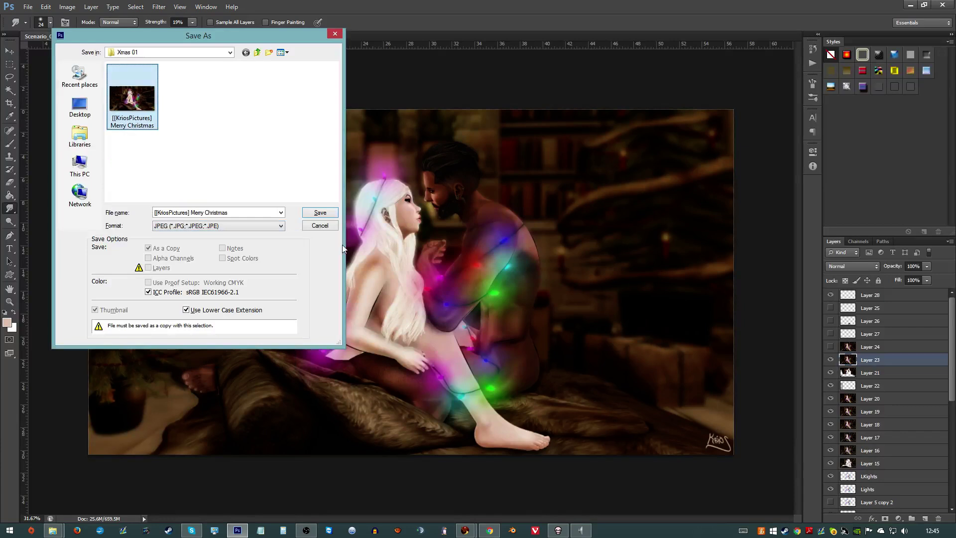
pyautogui.click(320, 212)
pyautogui.click(446, 202)
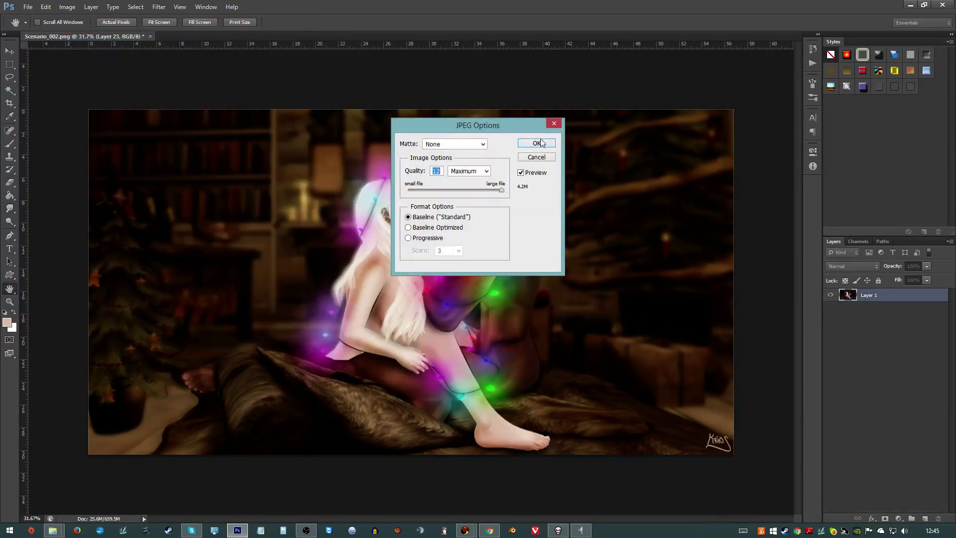
pyautogui.click(537, 144)
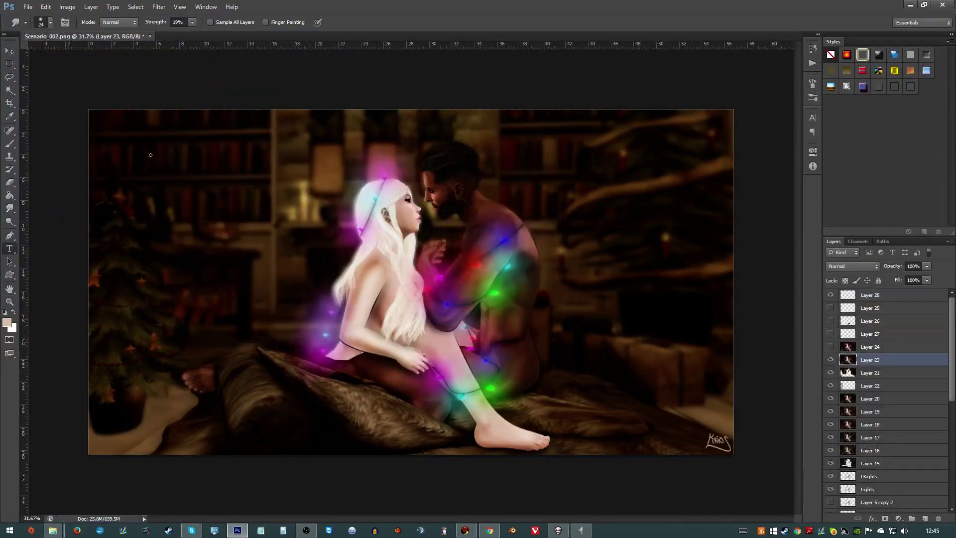
# - Type 'Thanks for watching!' at the upper left and colour it bright yellow
pyautogui.click(150, 155)
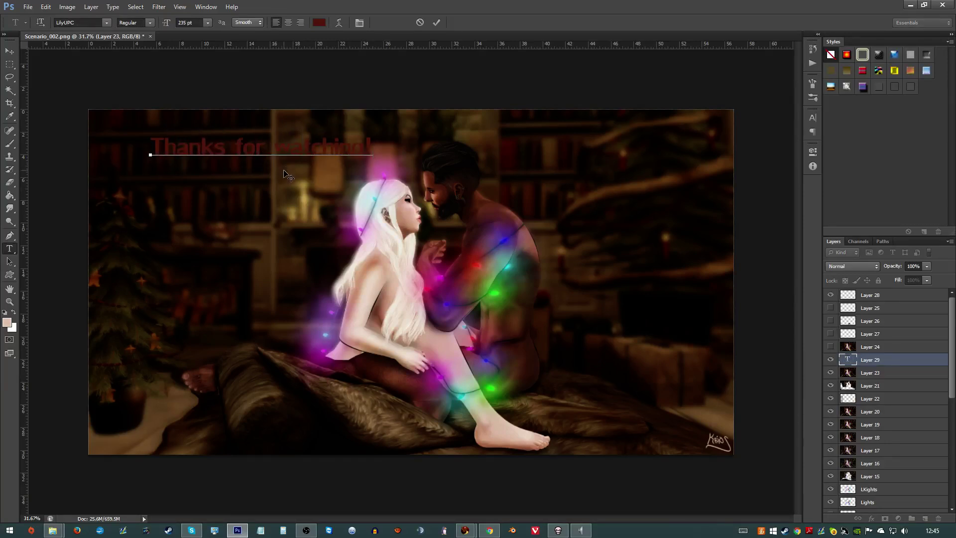
pyautogui.click(441, 22)
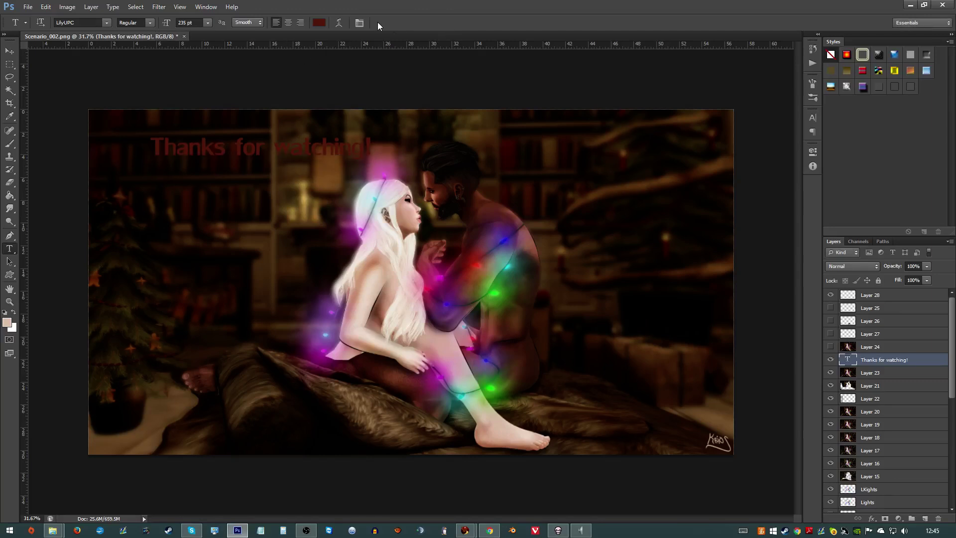
pyautogui.click(314, 22)
pyautogui.click(758, 307)
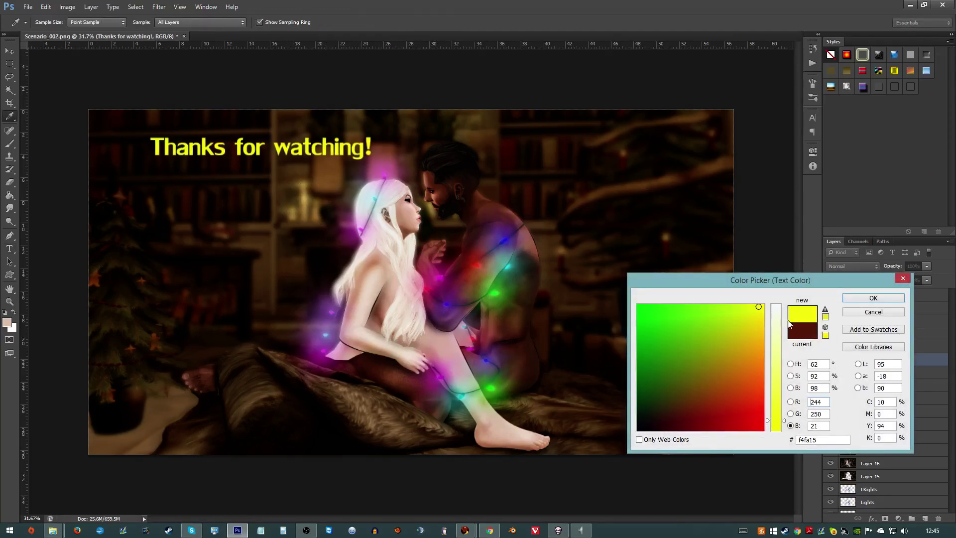
pyautogui.click(873, 298)
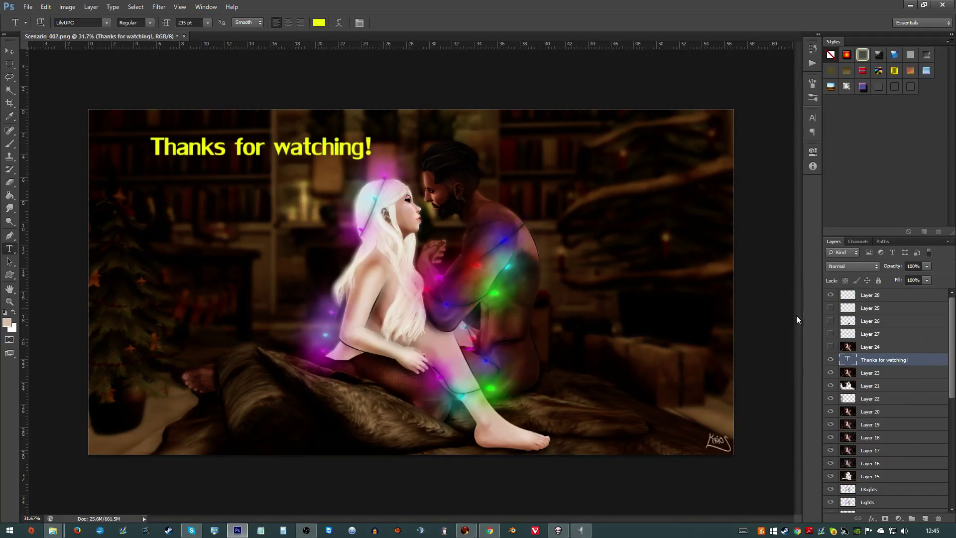